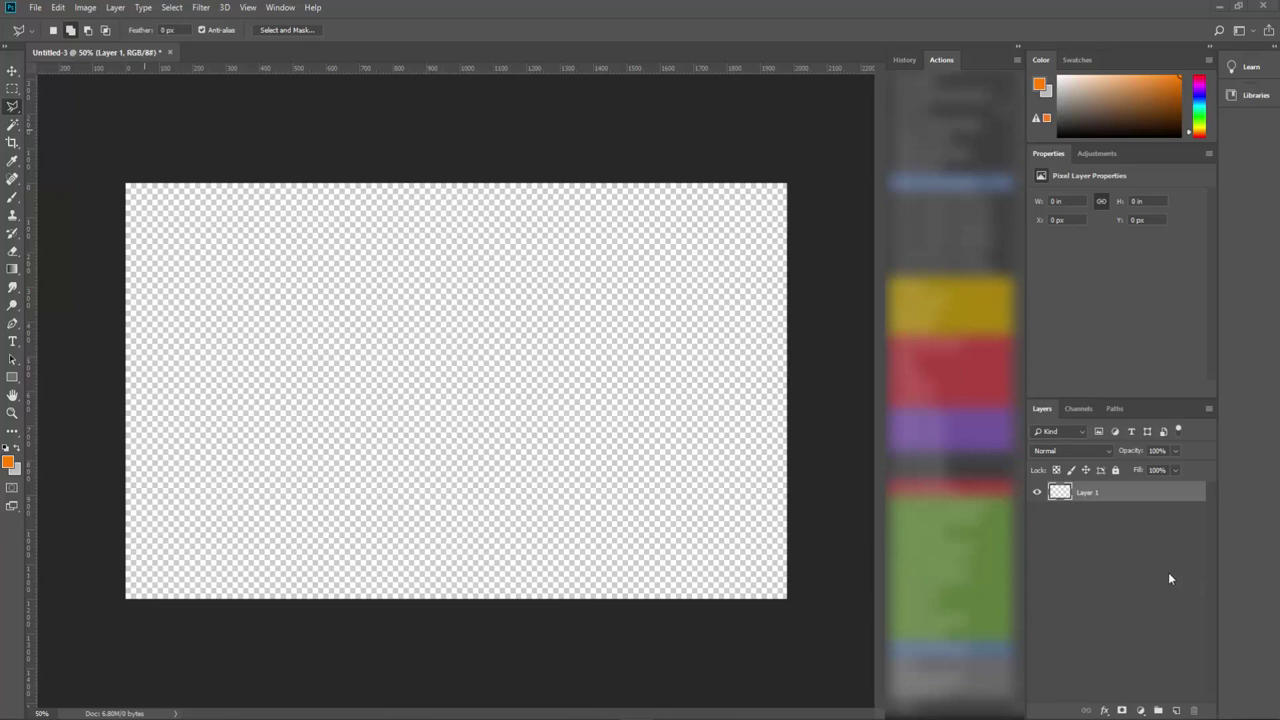
- Create a new blank document from the recent custom preset at 8 bit depth
click(35, 10)
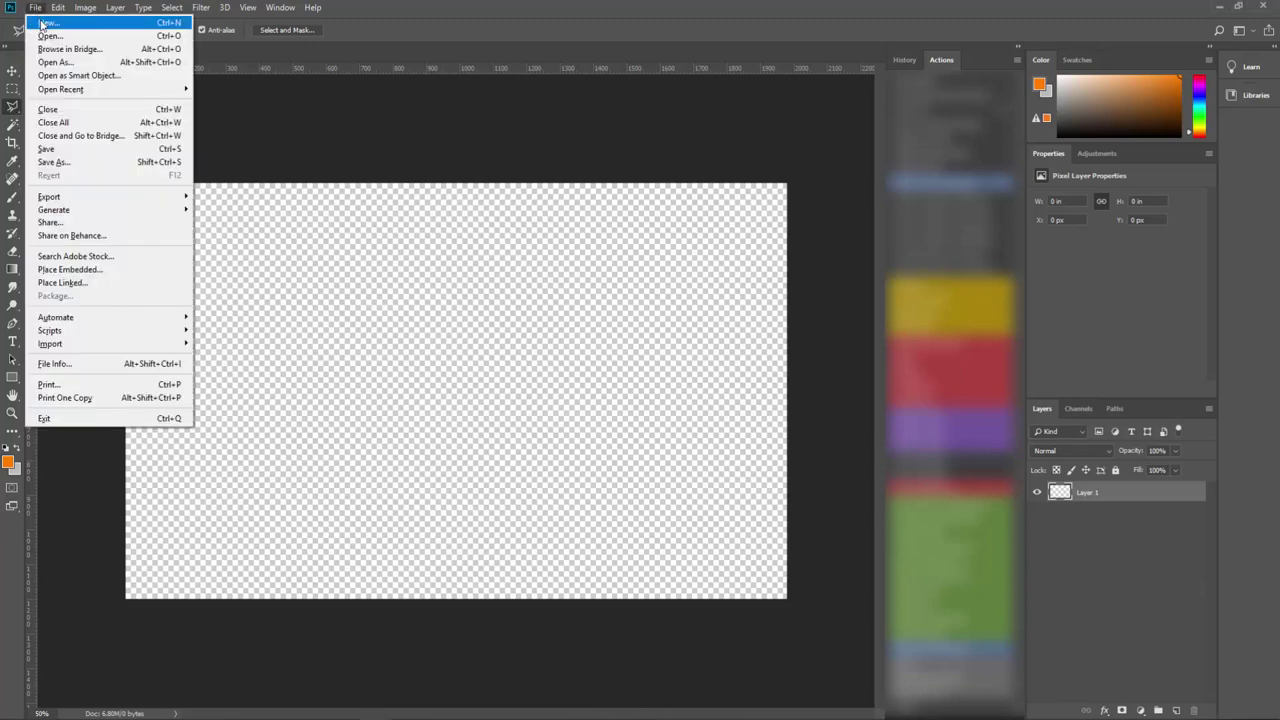
click(45, 22)
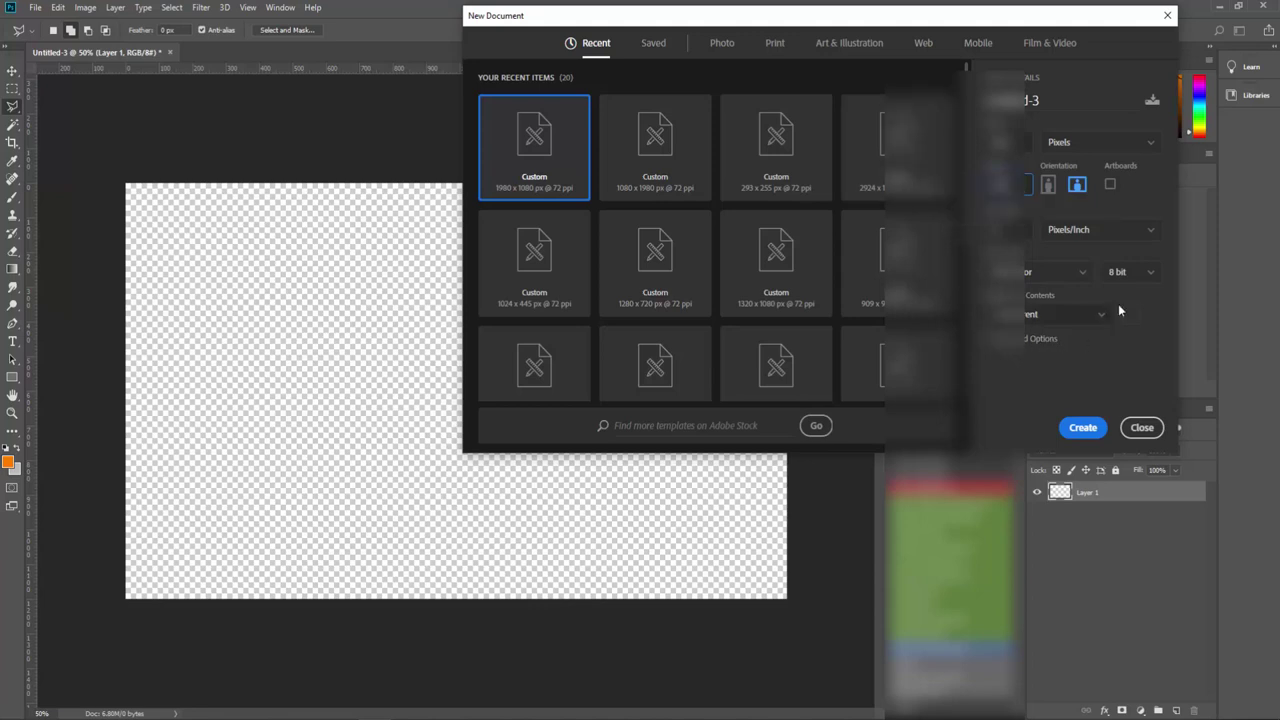
click(1130, 272)
click(1137, 273)
click(1075, 431)
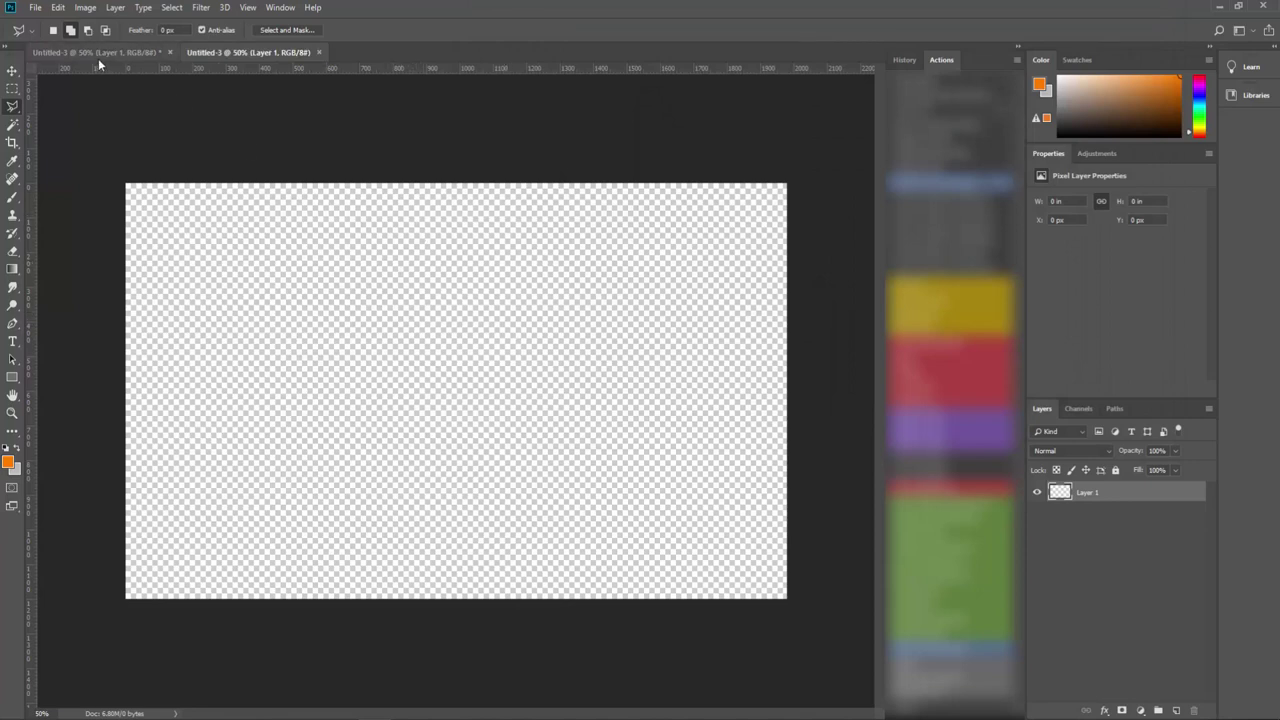
- Open Yellow-Sky.jpg and unlock its Background into an editable Layer 0
click(35, 8)
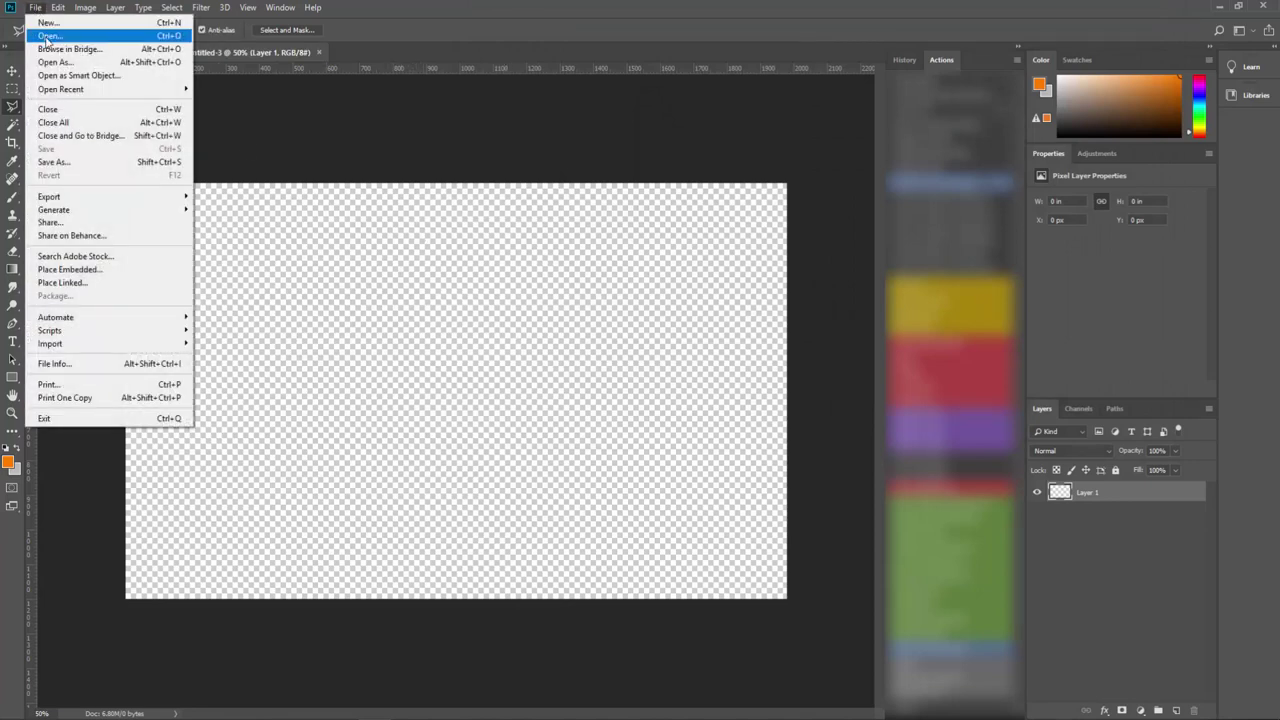
click(48, 38)
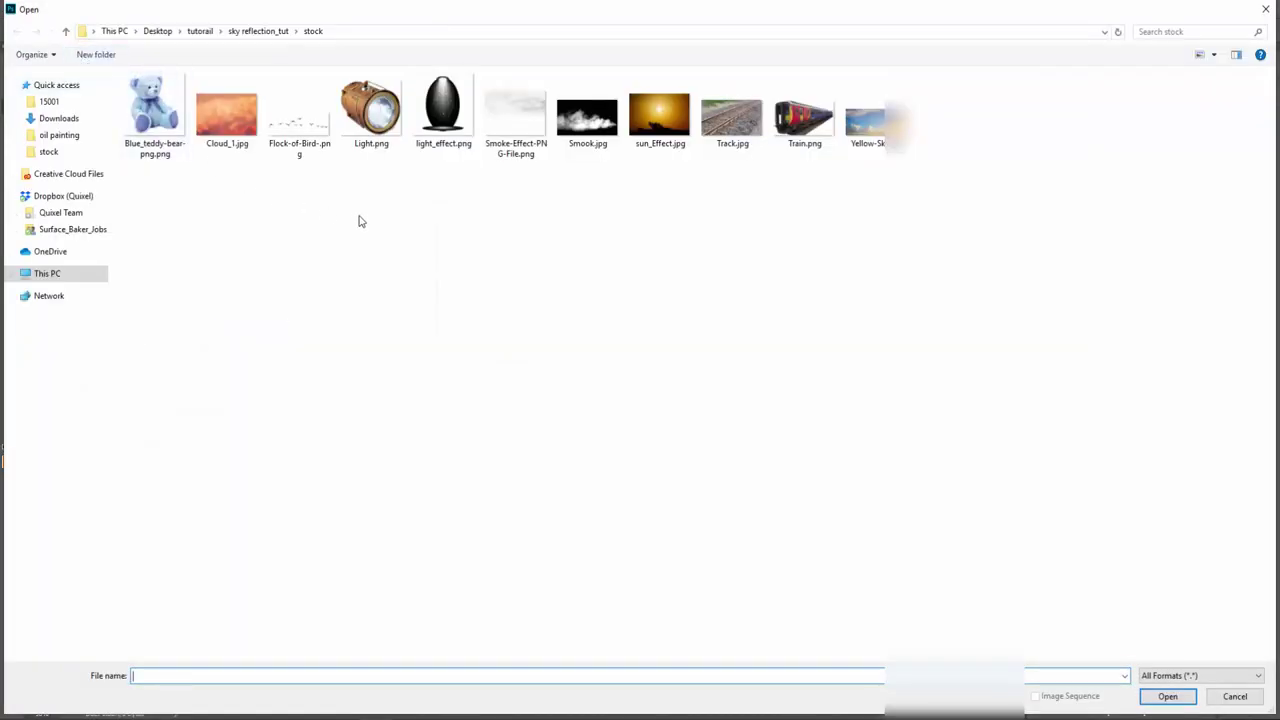
click(856, 150)
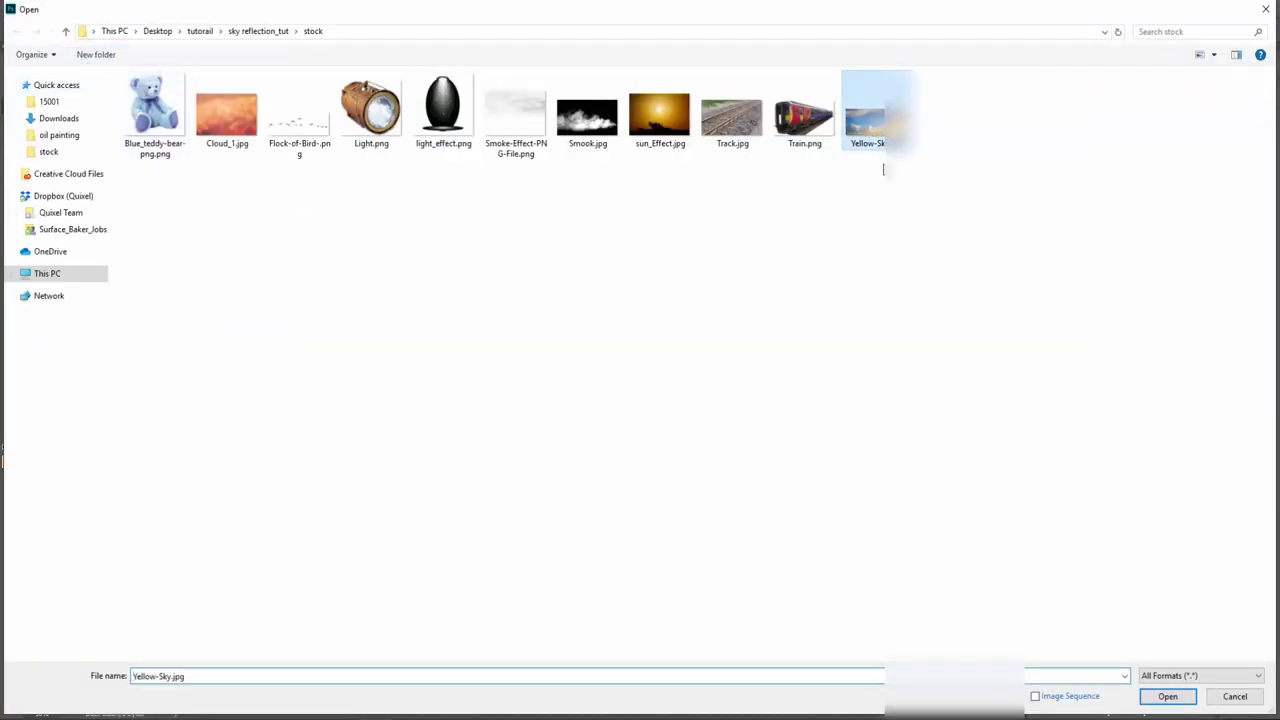
click(1145, 705)
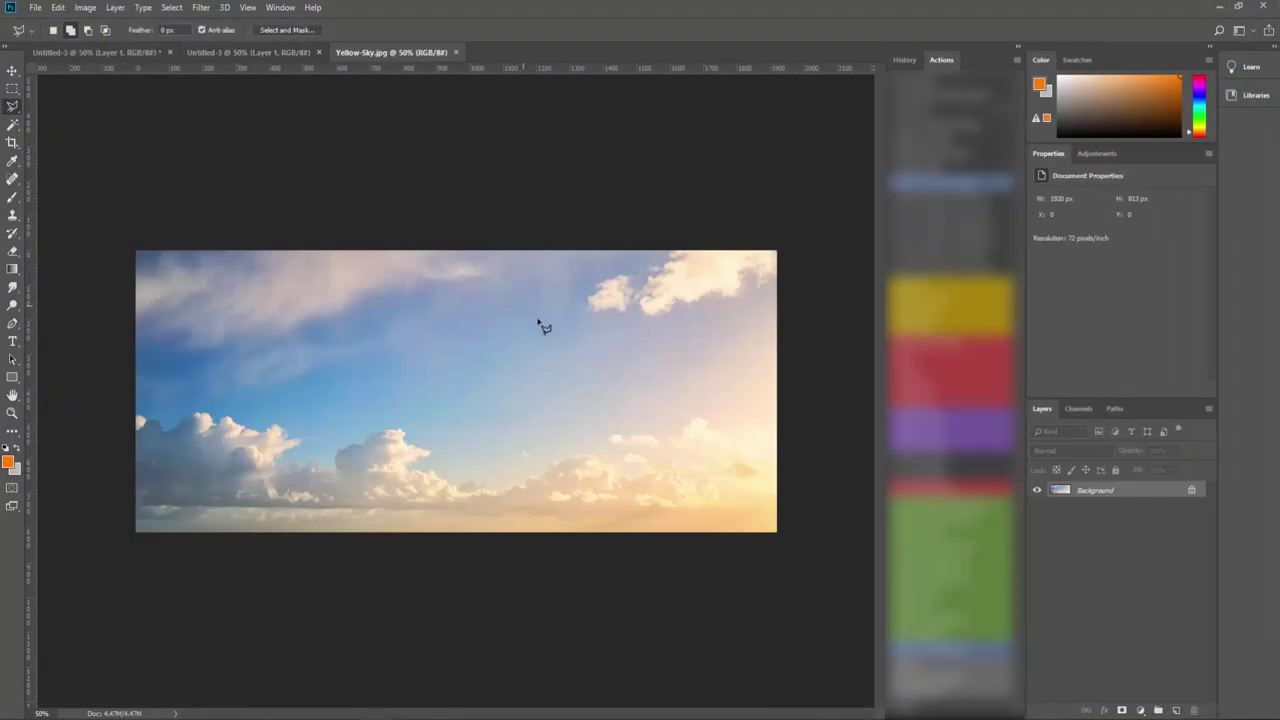
click(1191, 491)
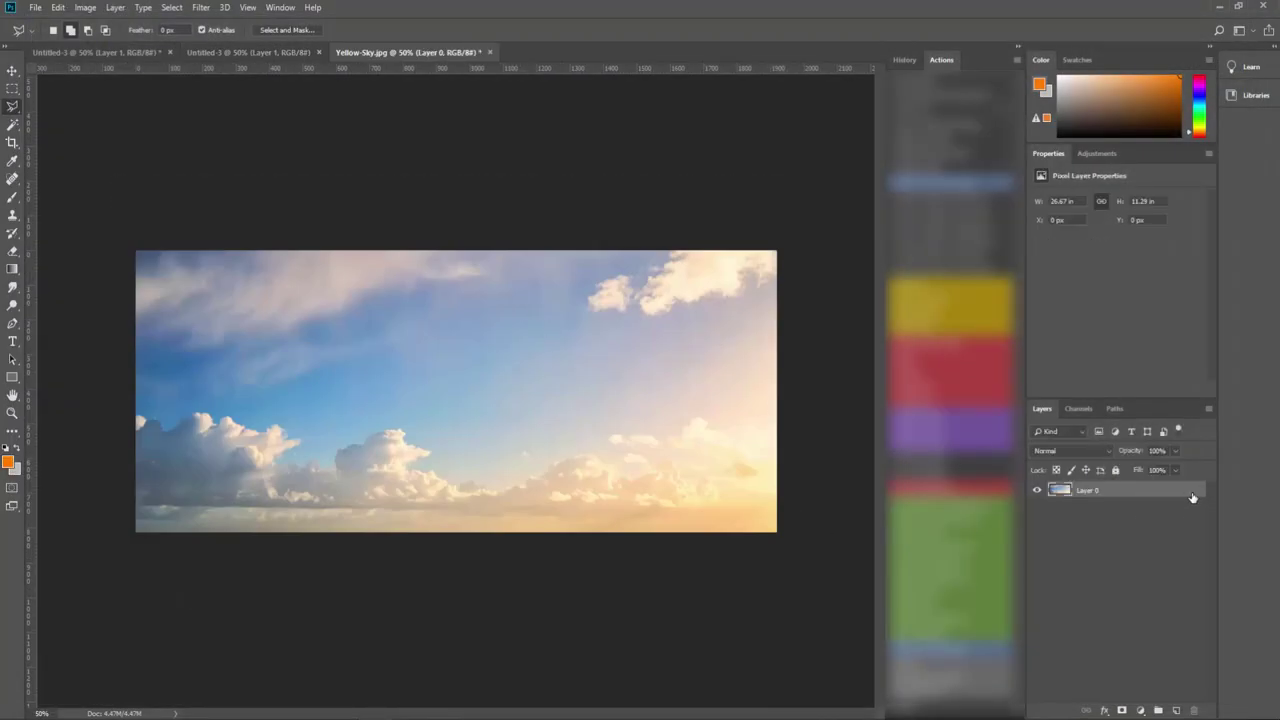
click(12, 72)
- Drag the sky into Untitled-3 as Layer 2 and scale it to the full canvas width
mouse_move(354, 319)
mouse_down()
mouse_move(261, 61)
mouse_move(352, 175)
mouse_up()
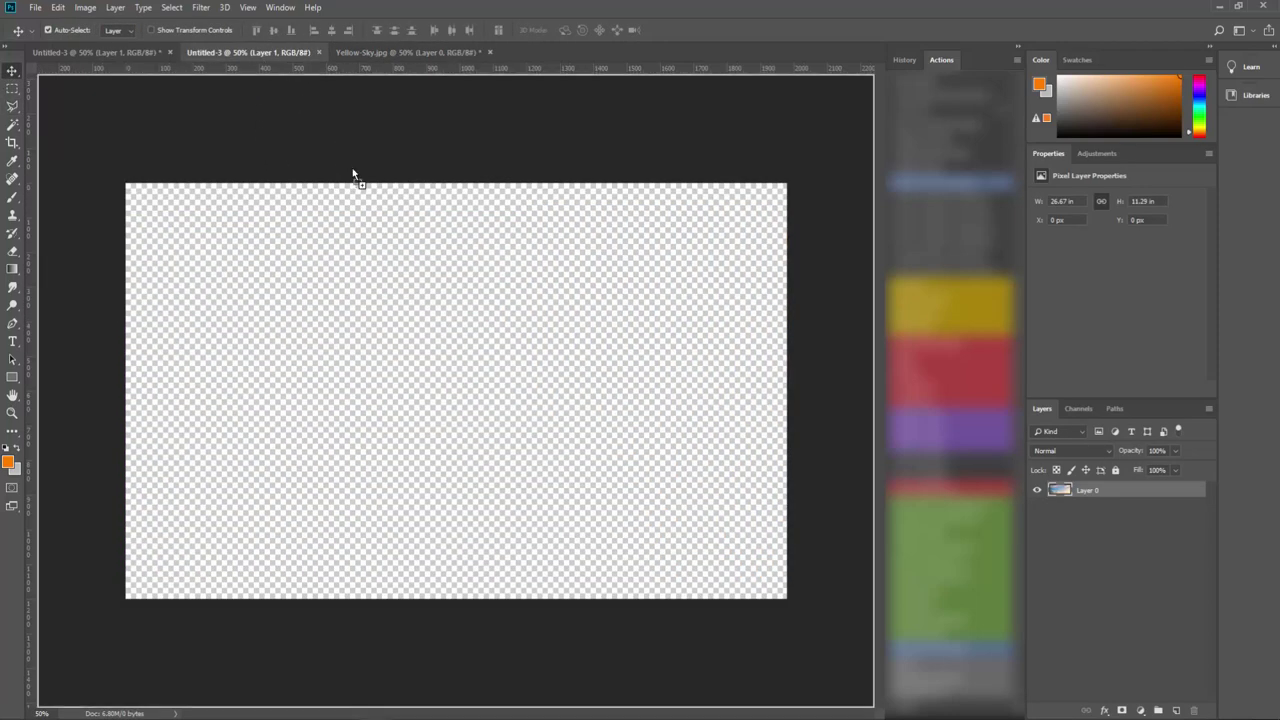
mouse_move(492, 290)
mouse_down()
mouse_move(511, 294)
mouse_move(499, 365)
mouse_move(489, 358)
mouse_up()
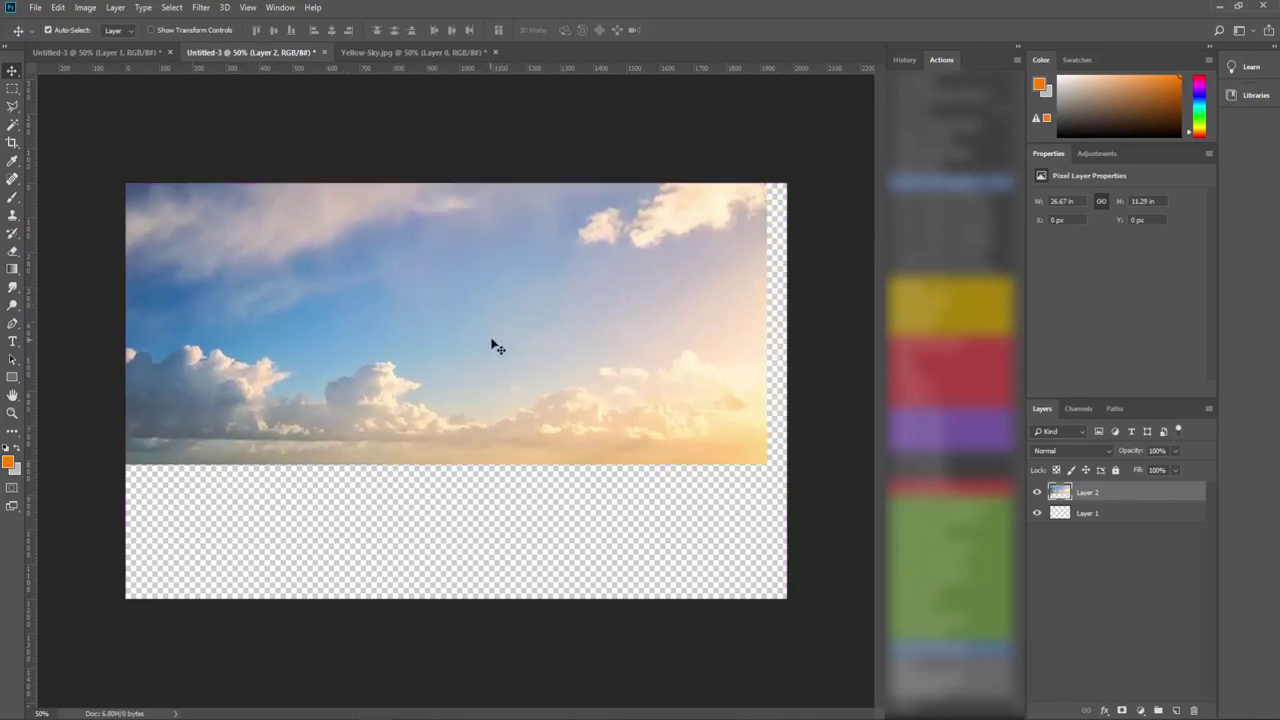
key(ctrl+t)
drag(769, 465, 790, 476)
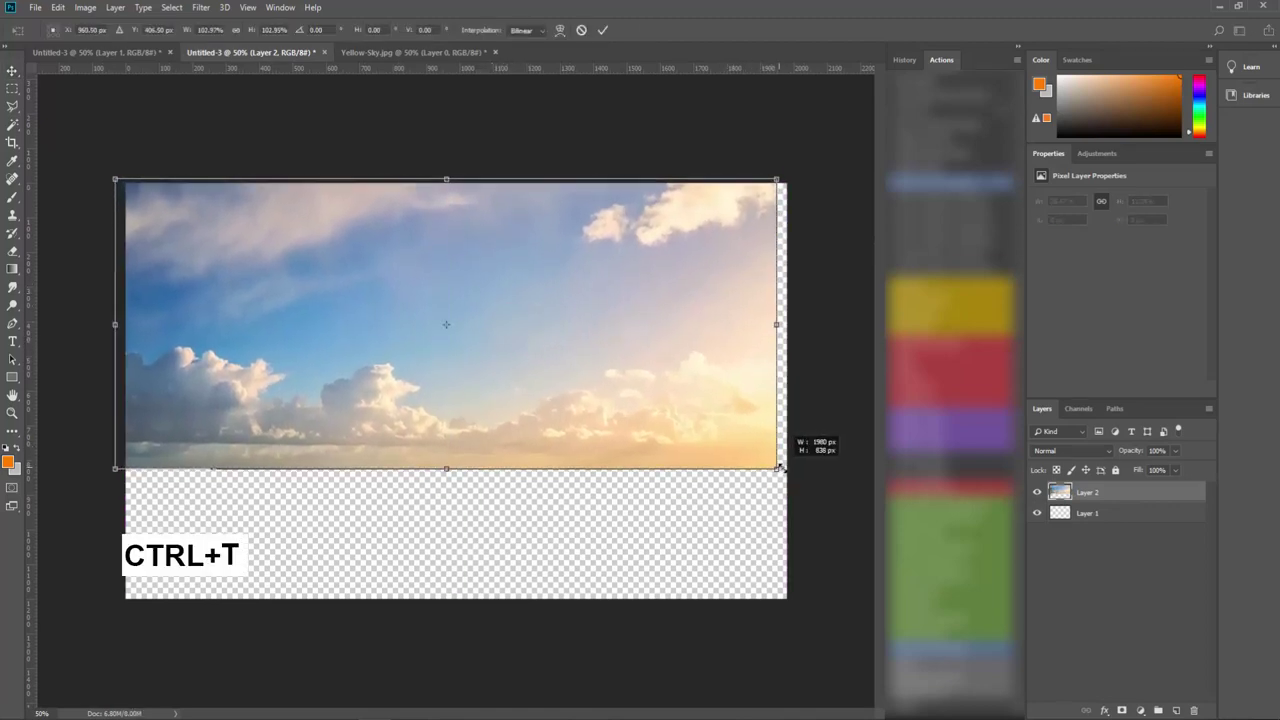
drag(677, 408, 690, 420)
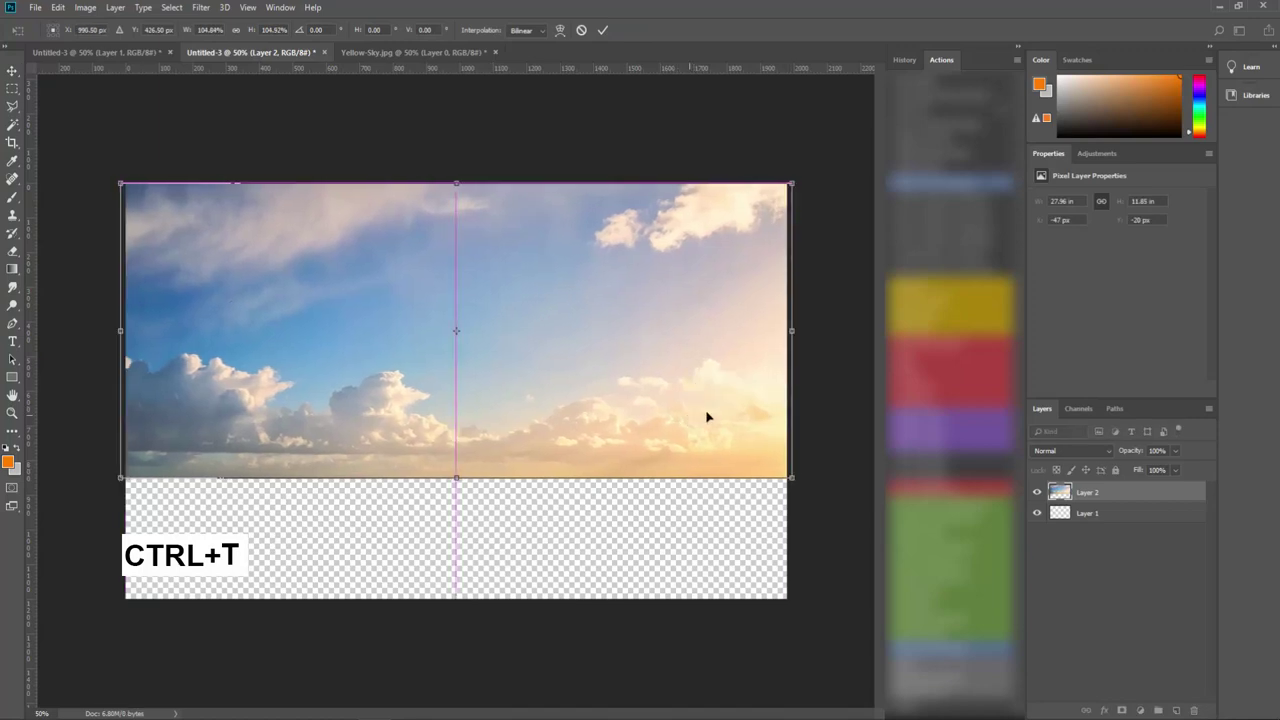
drag(791, 331, 786, 331)
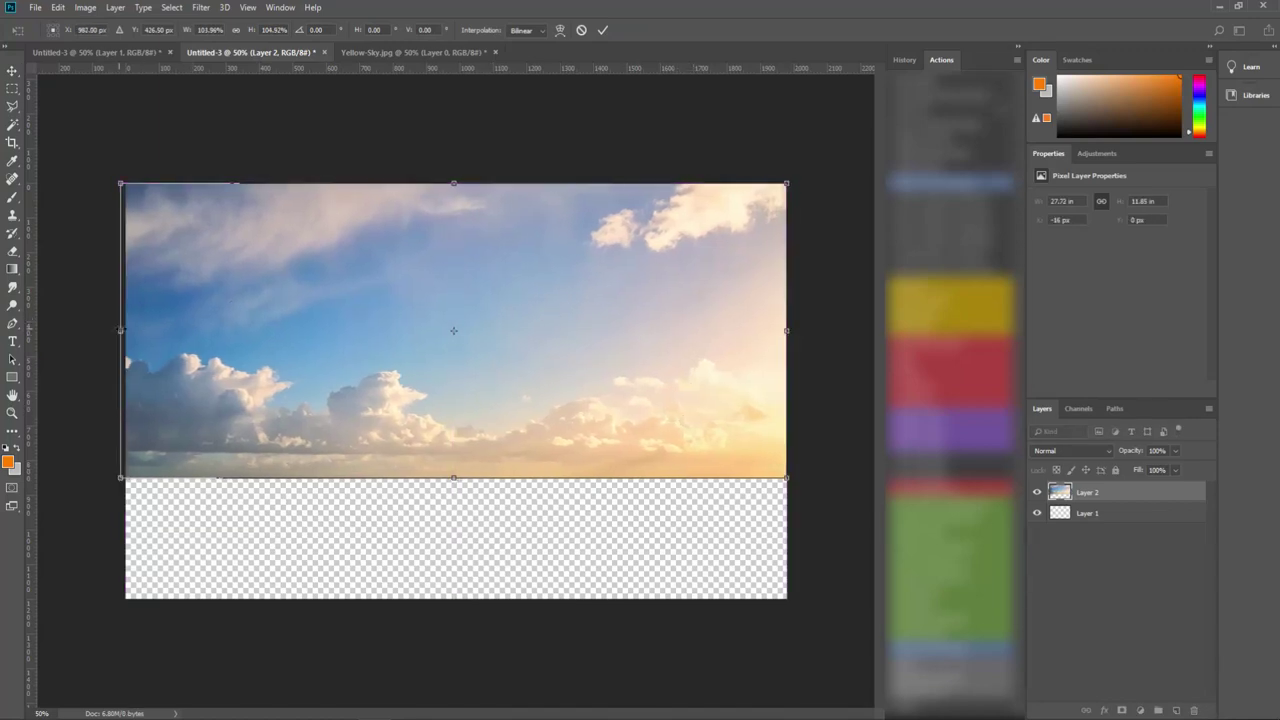
drag(120, 330, 125, 330)
click(12, 71)
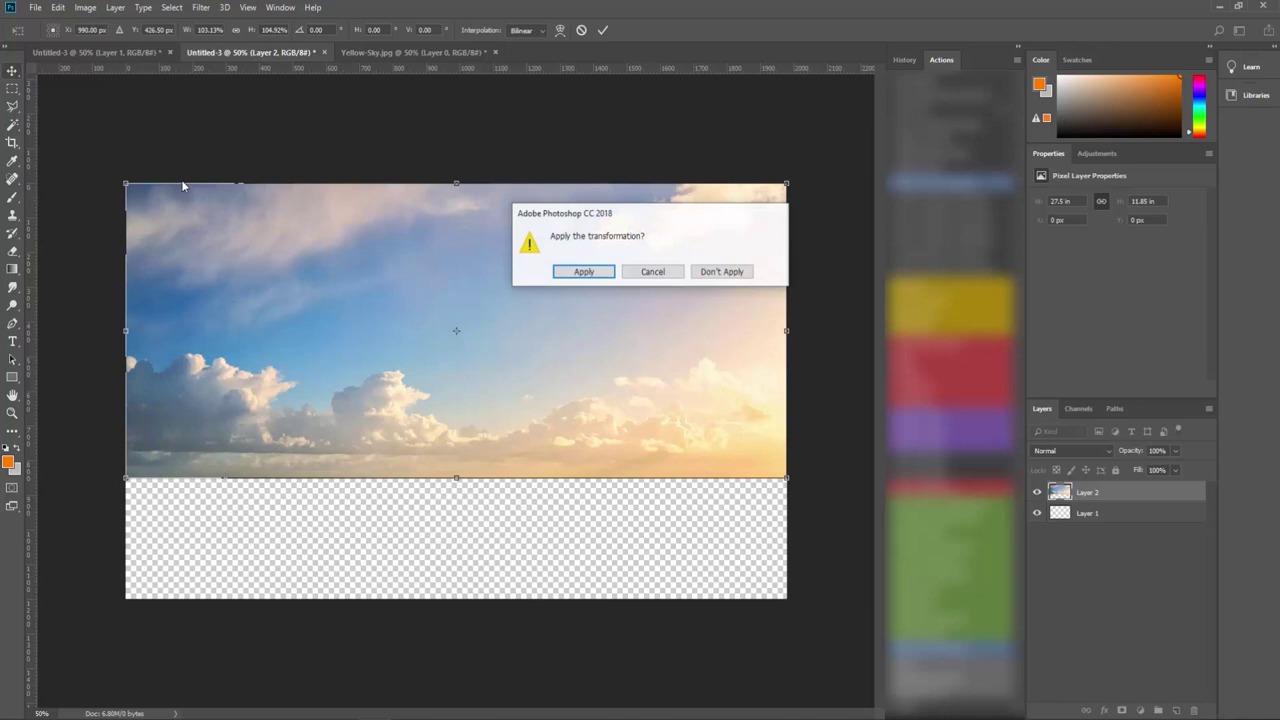
click(566, 274)
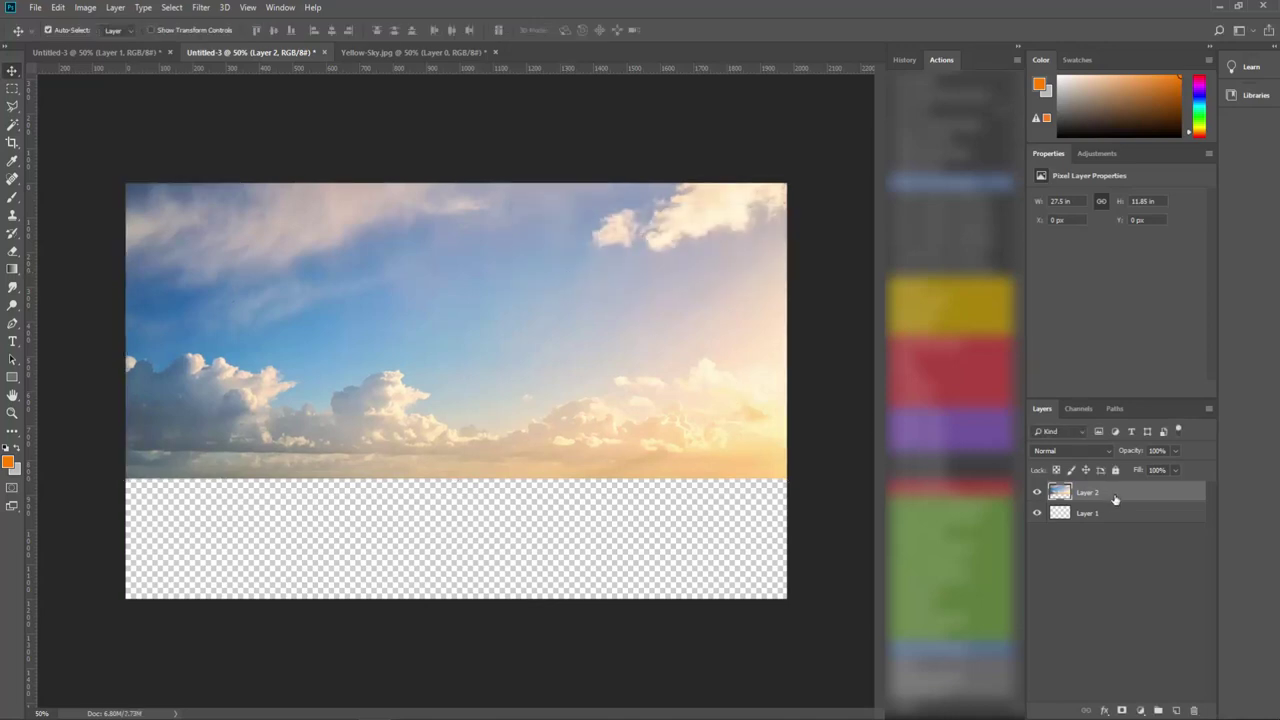
- Duplicate Layer 2 as Layer 2 copy and hide the copy
right_click(1149, 495)
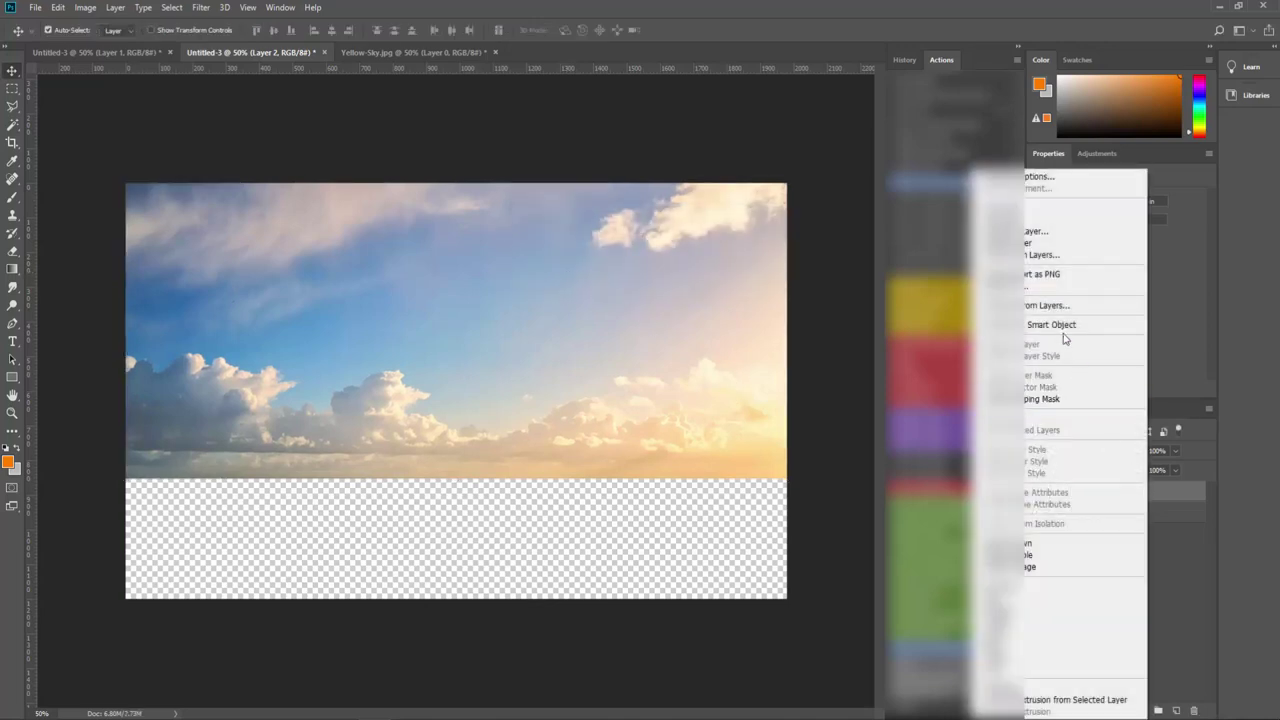
click(1040, 243)
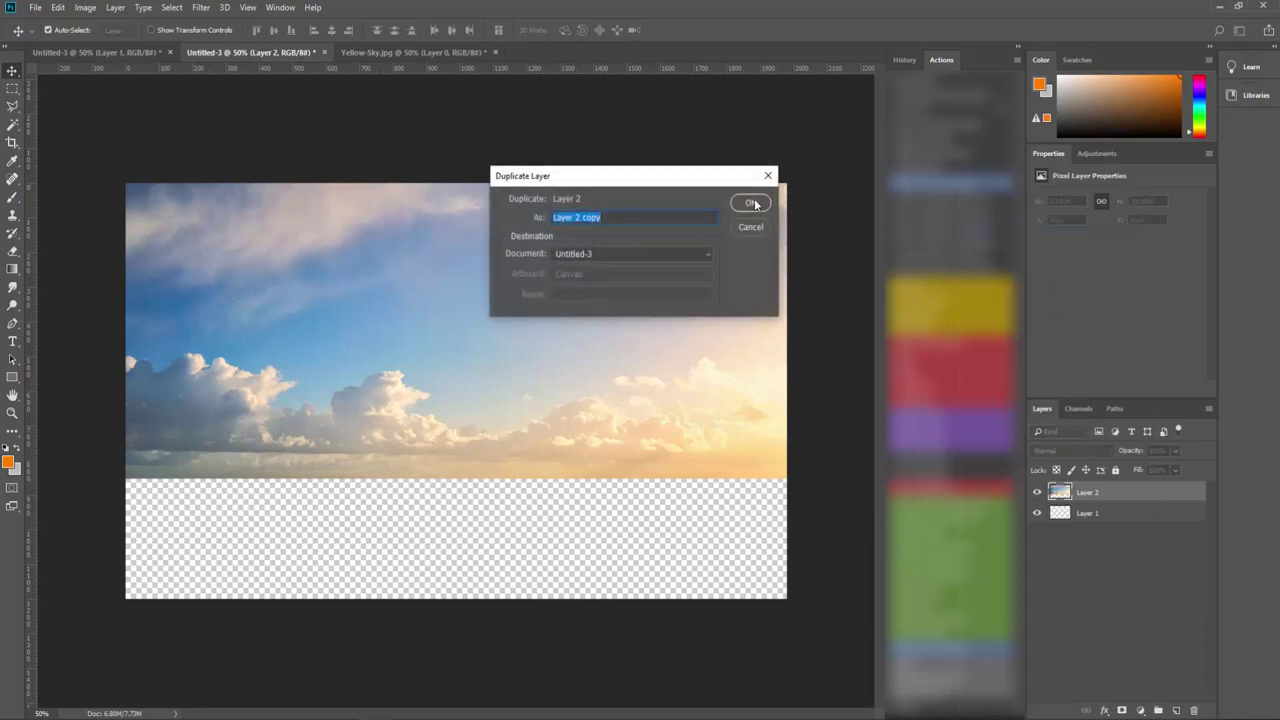
click(752, 203)
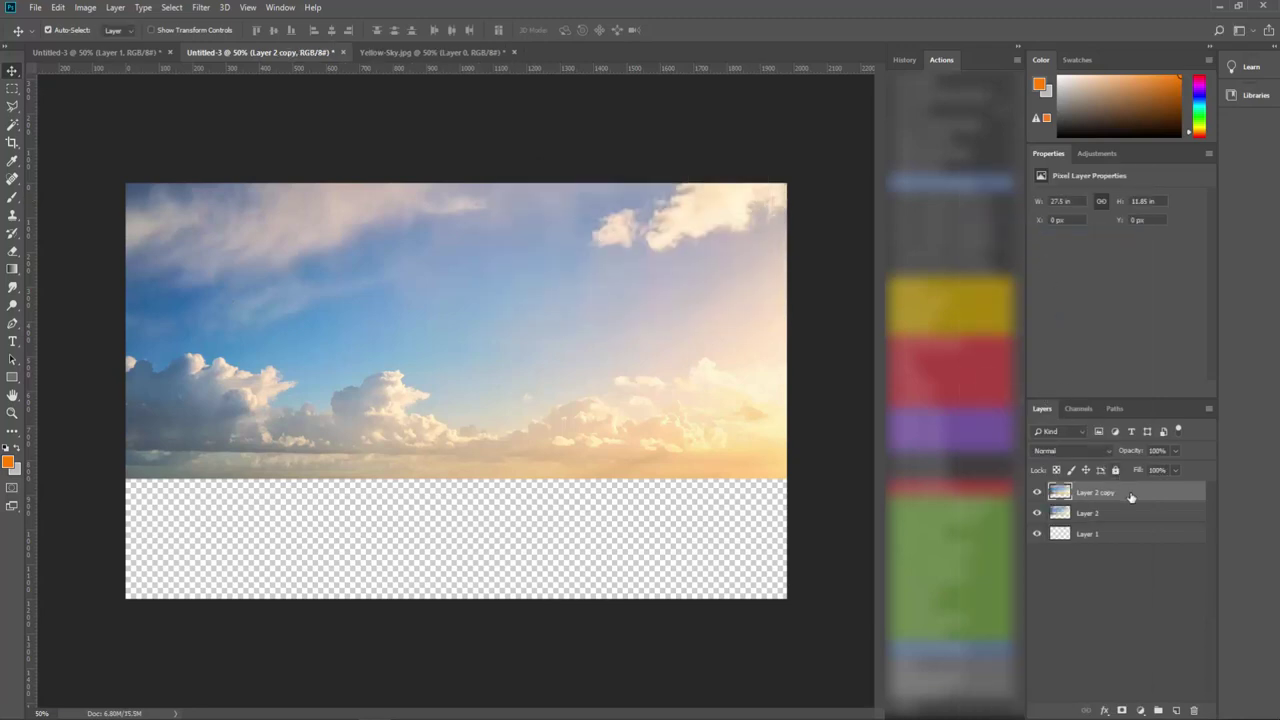
click(1037, 493)
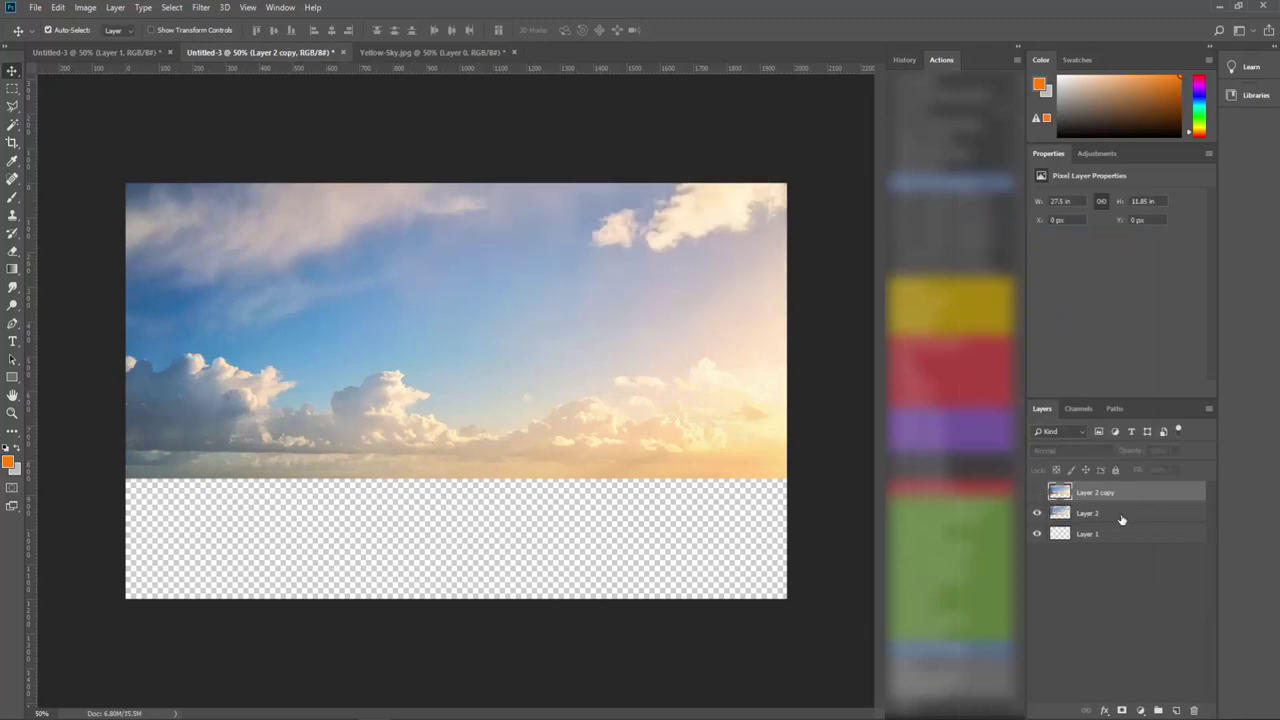
- Flip Layer 2 vertically and move it down to the canvas bottom
click(1124, 516)
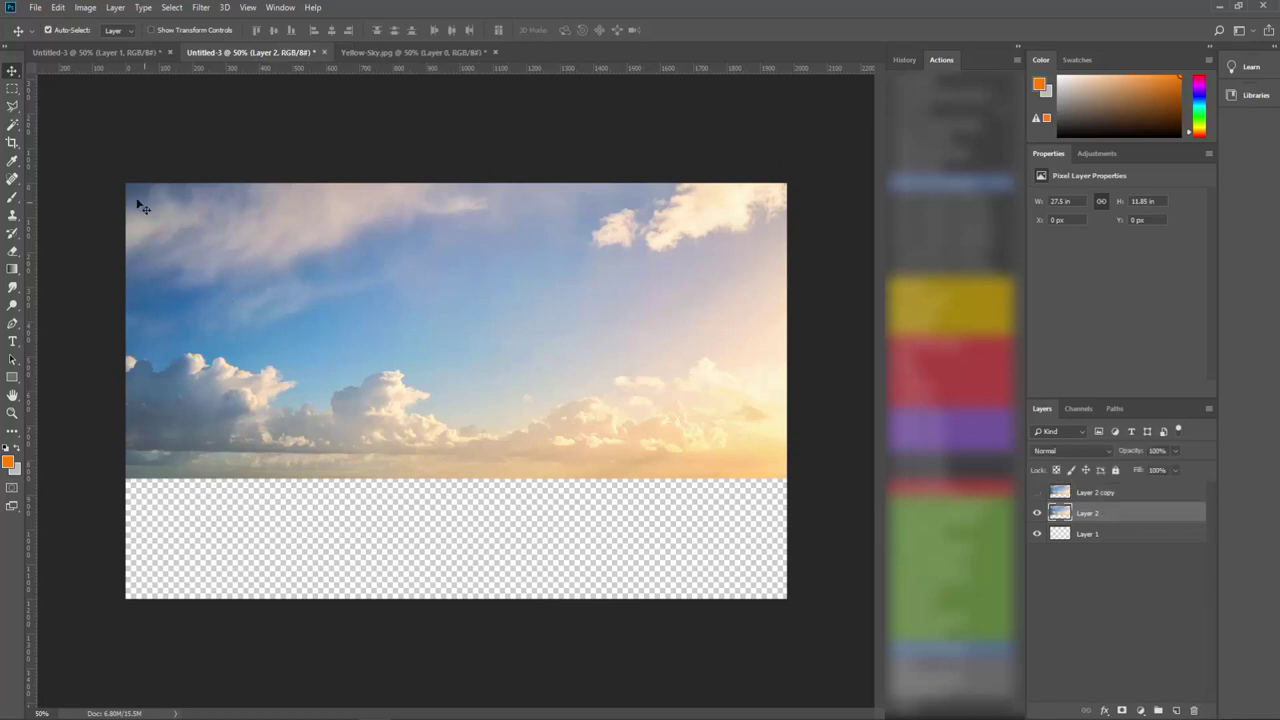
key(ctrl+t)
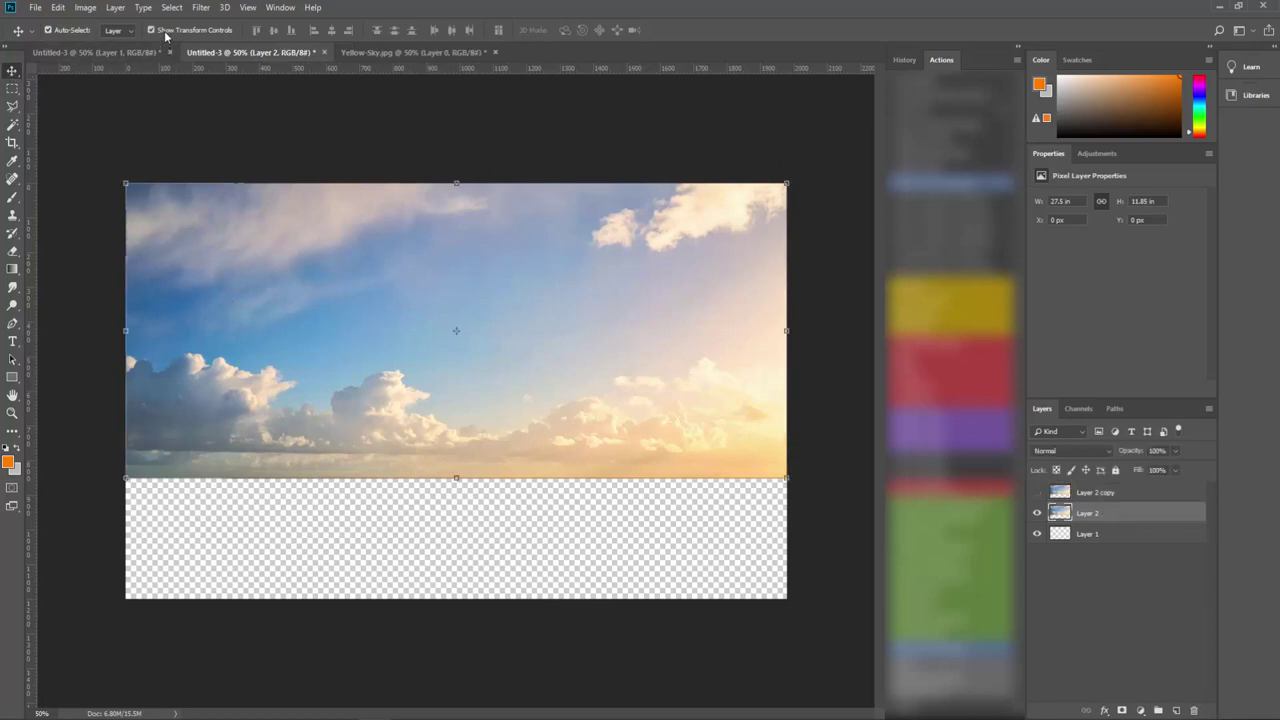
key(ctrl+t)
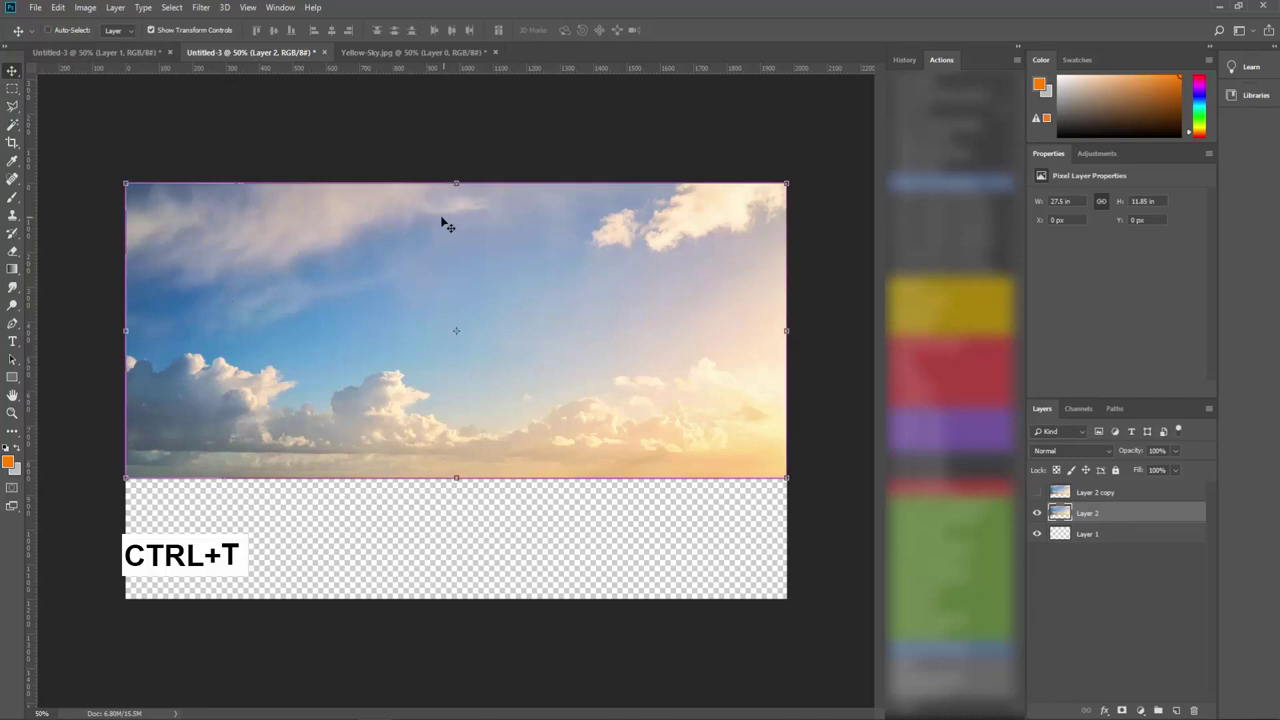
right_click(486, 263)
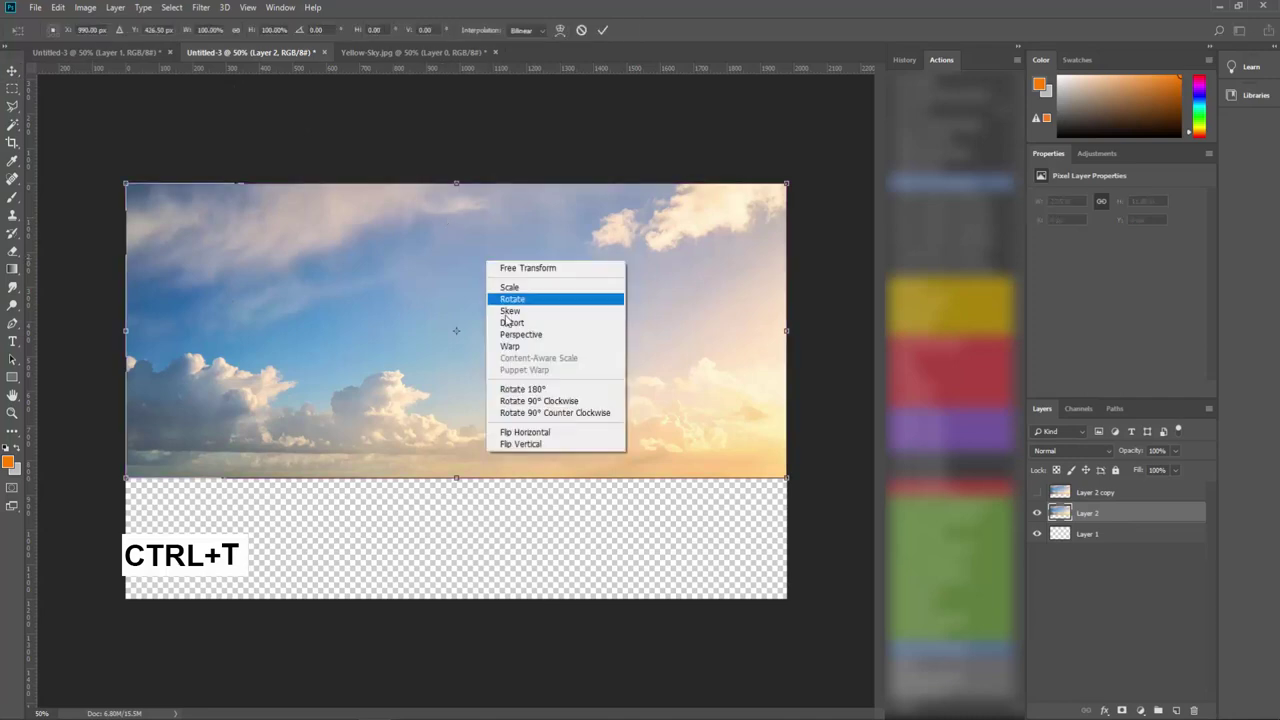
click(535, 444)
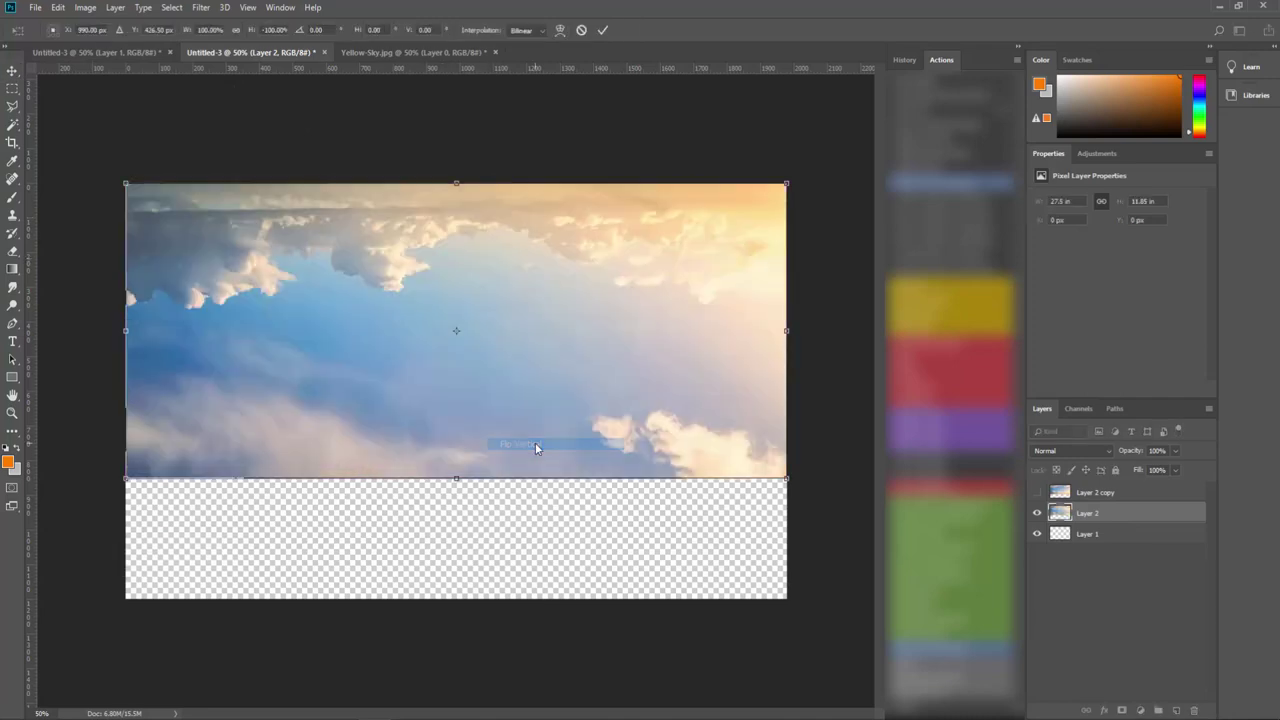
drag(551, 286, 547, 394)
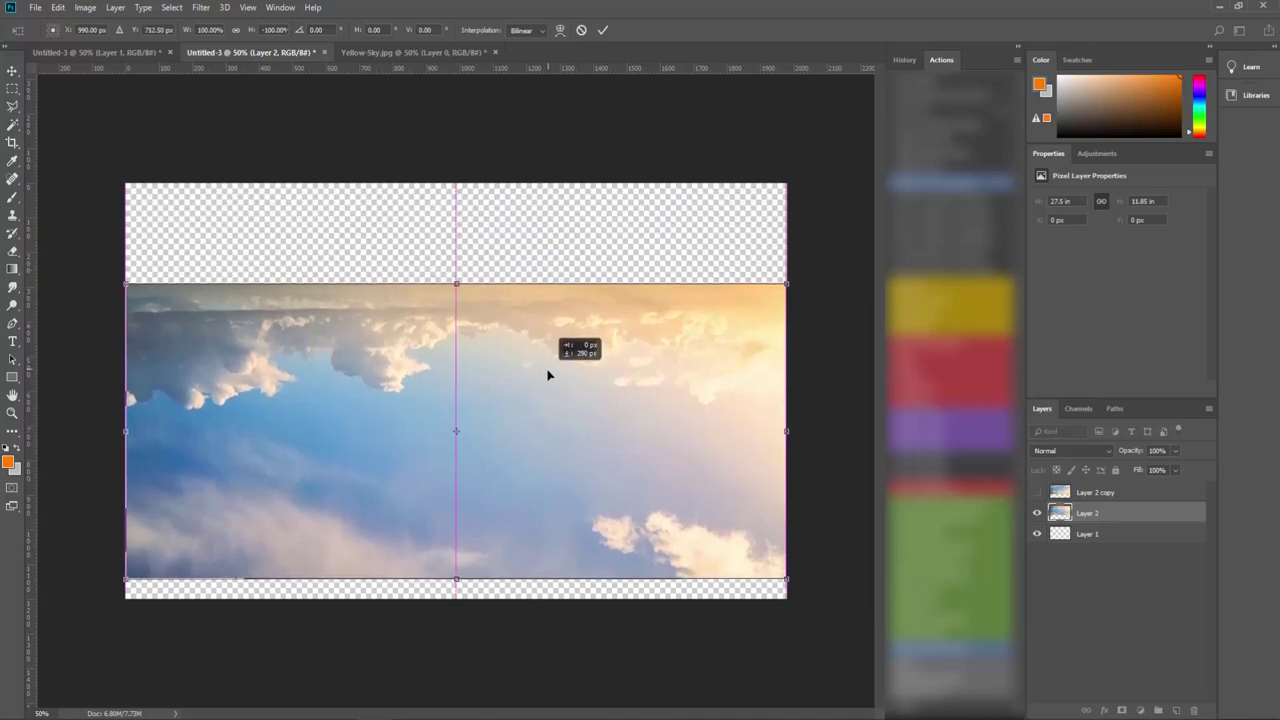
click(12, 70)
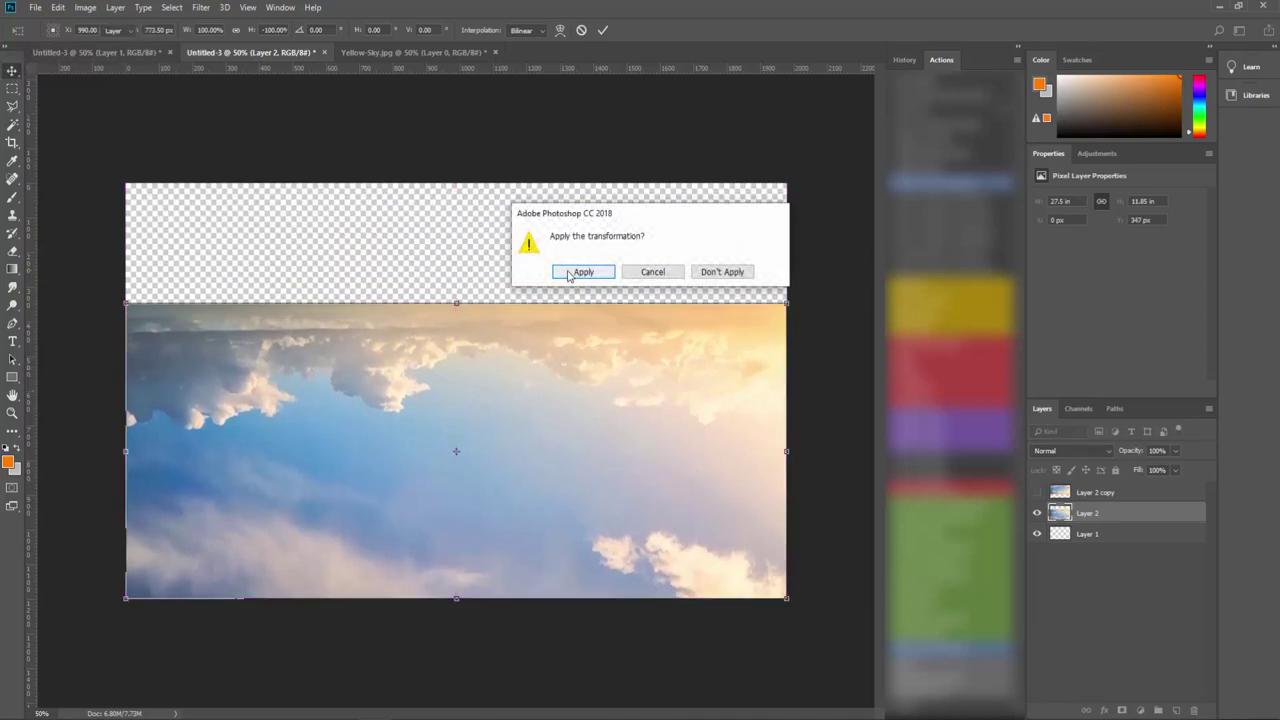
click(582, 271)
click(153, 31)
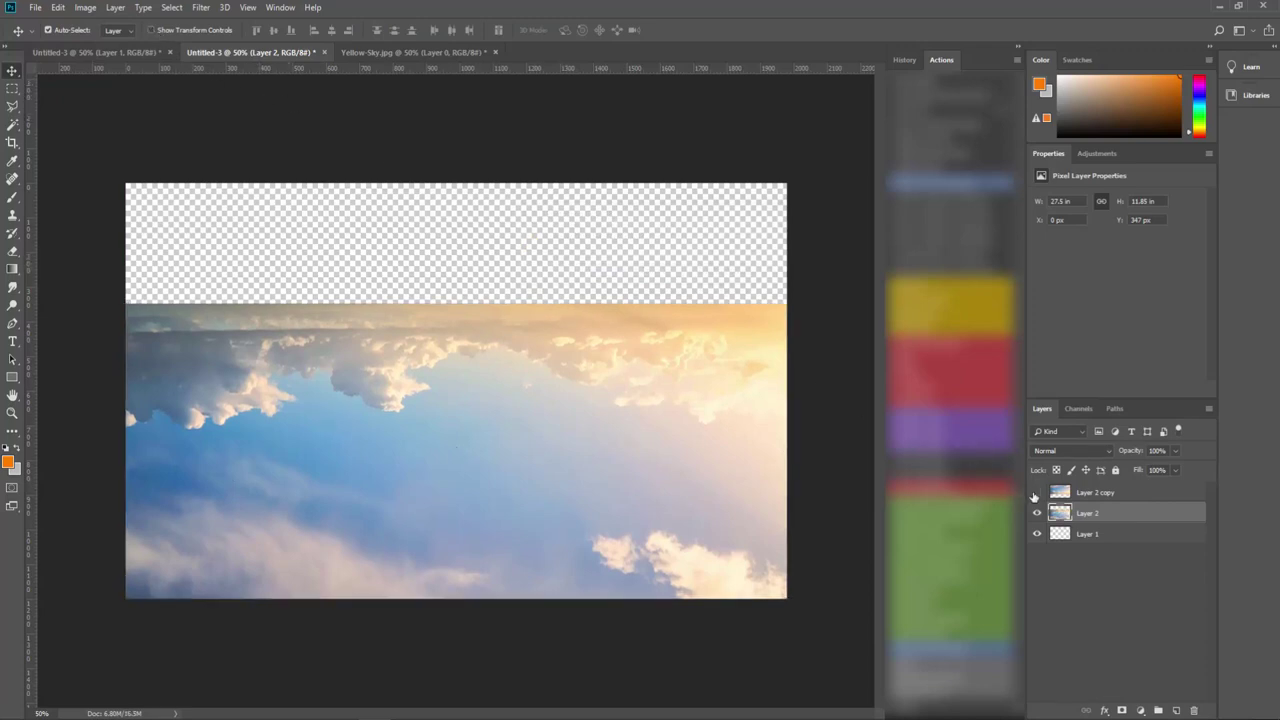
- Show Layer 2 copy, brush its mask to blend the horizon seam, then start a new document
click(1036, 492)
click(1112, 495)
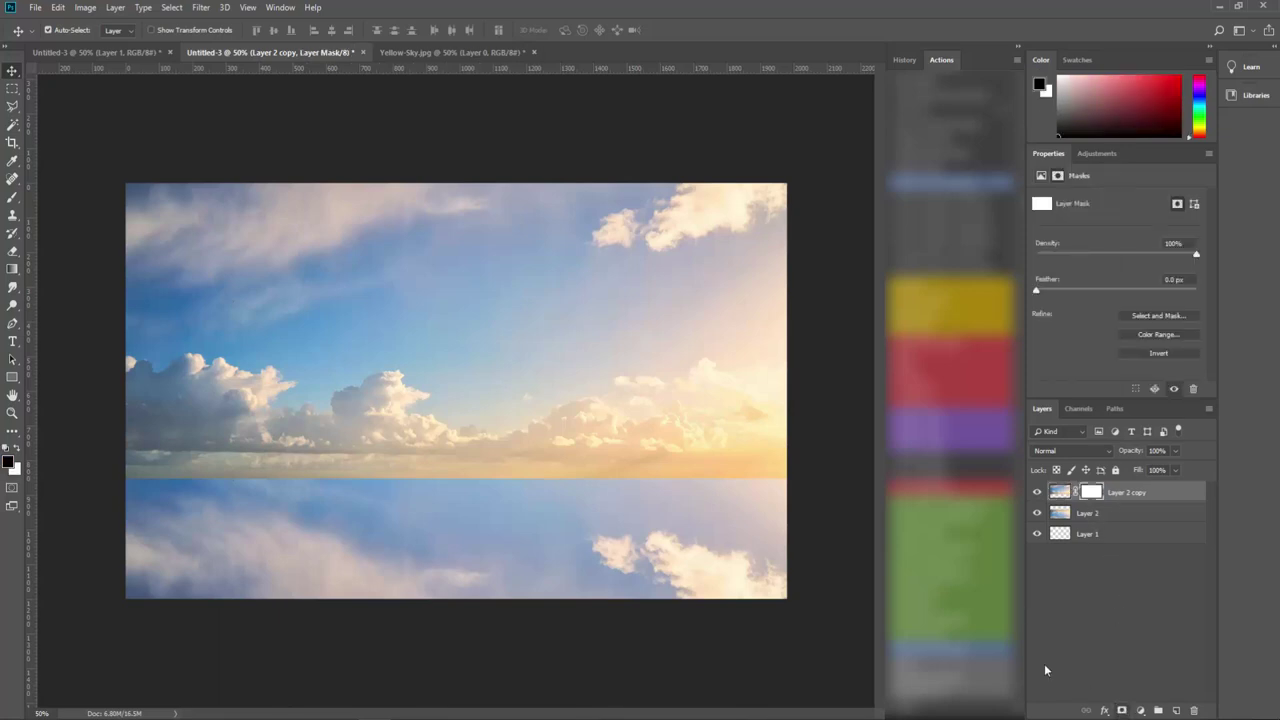
click(11, 198)
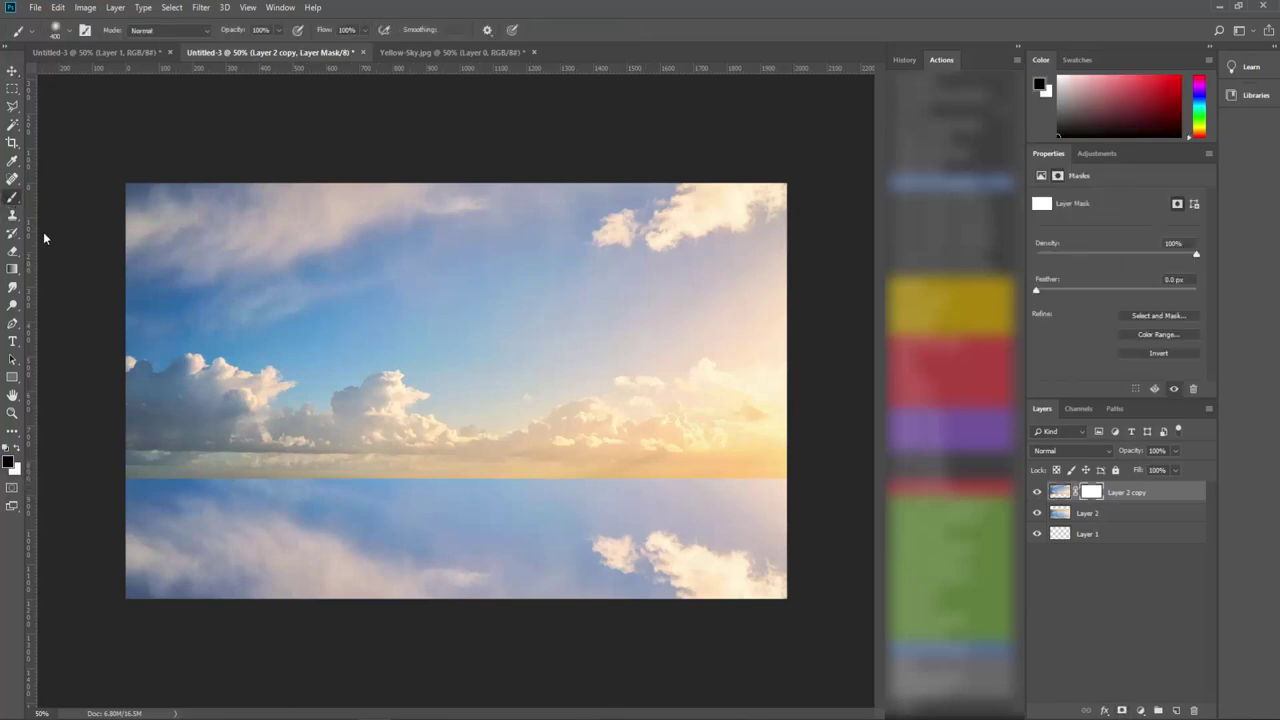
drag(828, 525, 138, 512)
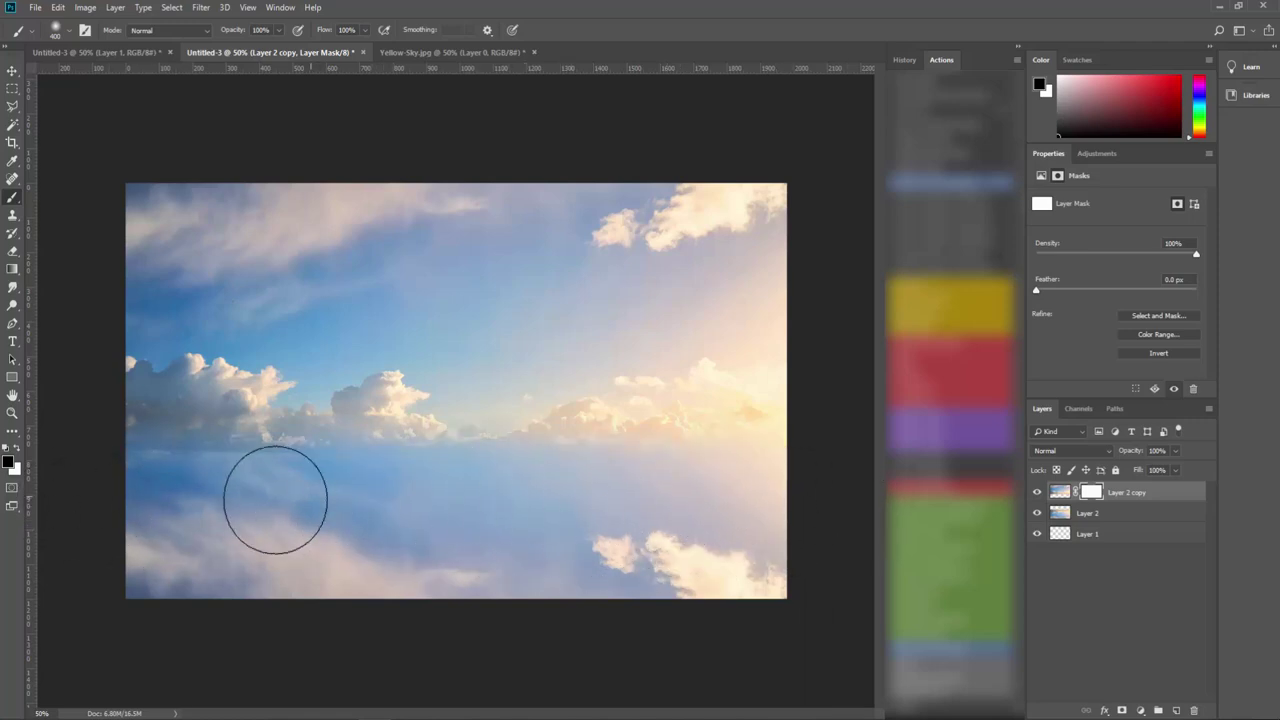
mouse_move(274, 497)
mouse_down()
mouse_move(226, 509)
mouse_move(191, 491)
mouse_up()
mouse_move(365, 493)
mouse_down()
mouse_move(729, 503)
mouse_move(175, 523)
mouse_up()
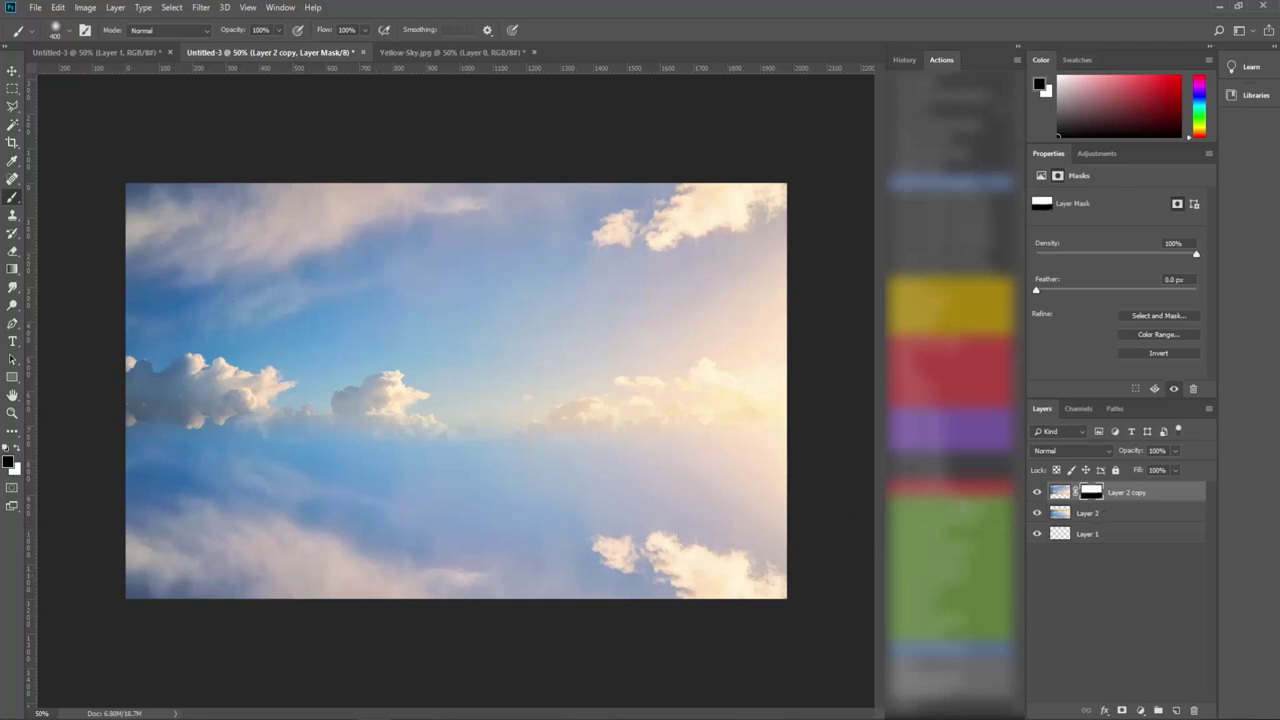
click(35, 8)
click(46, 23)
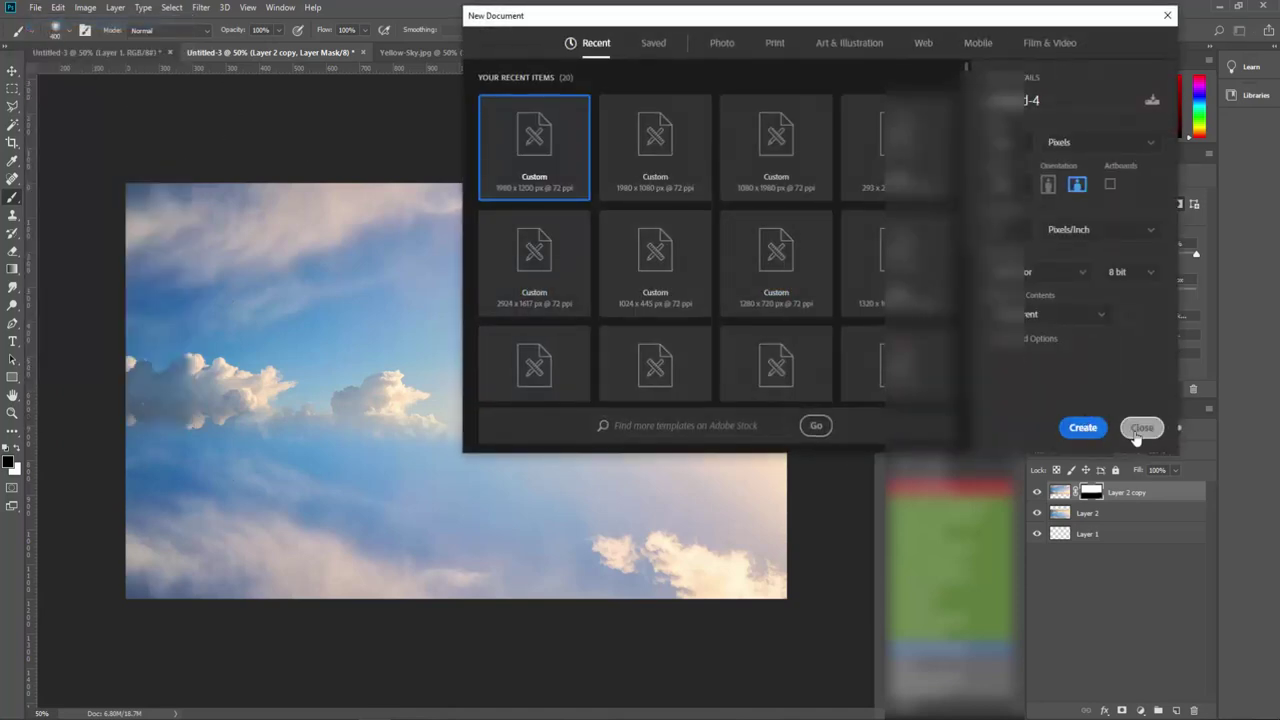
- Cancel New Document, open Smoke-Effect-PNG-File.png and drag it into the composition as Layer 3
click(1141, 427)
click(35, 8)
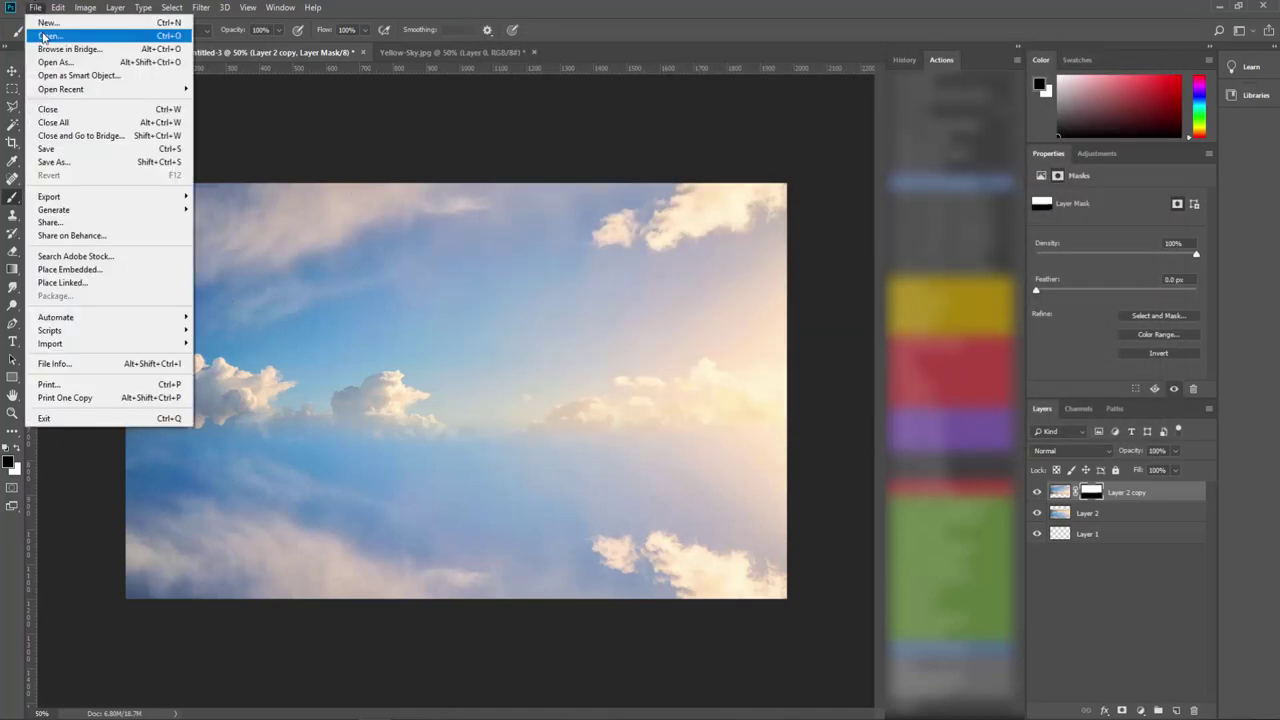
click(46, 36)
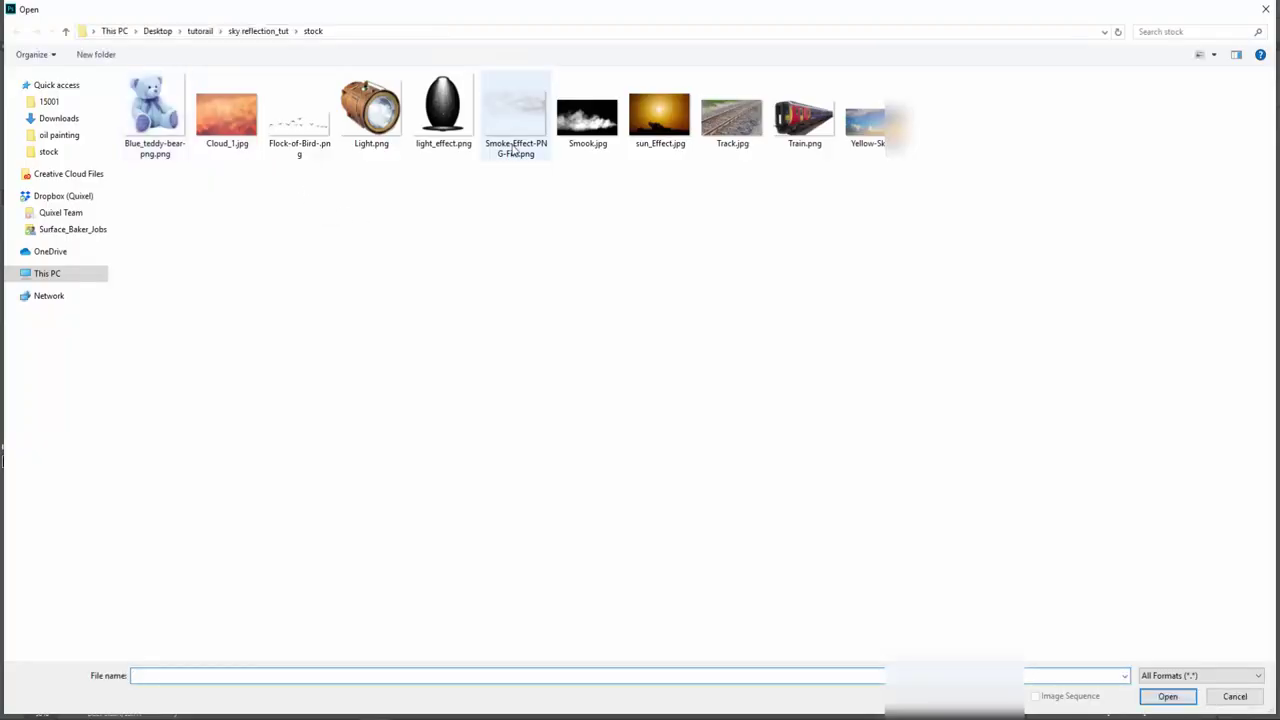
click(515, 132)
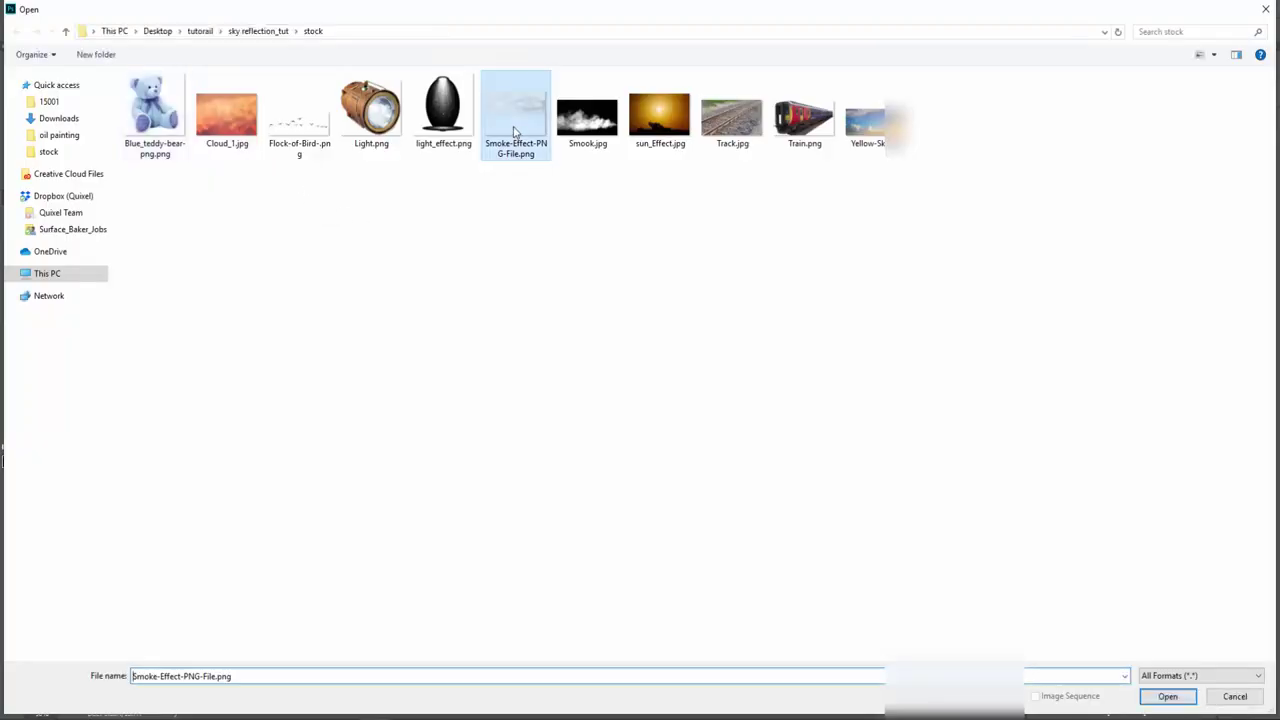
click(1167, 696)
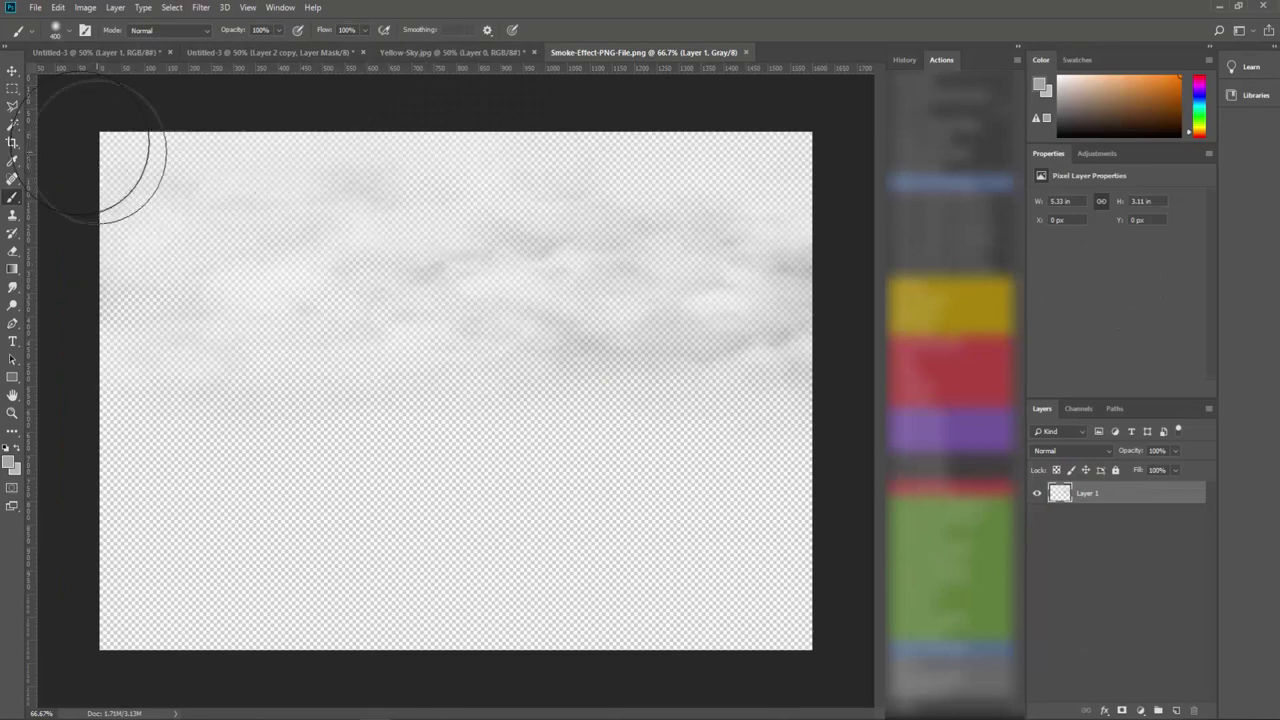
click(12, 72)
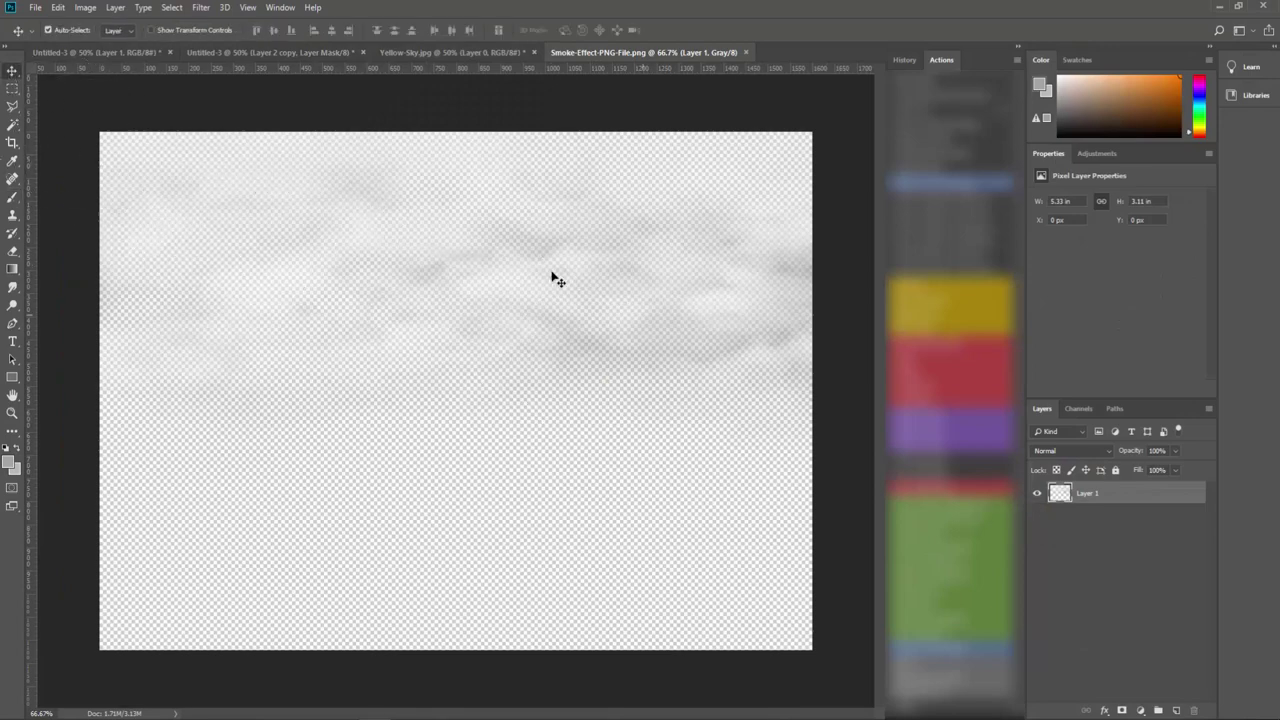
mouse_move(557, 279)
mouse_down()
mouse_move(295, 57)
mouse_move(520, 352)
mouse_move(407, 374)
mouse_up()
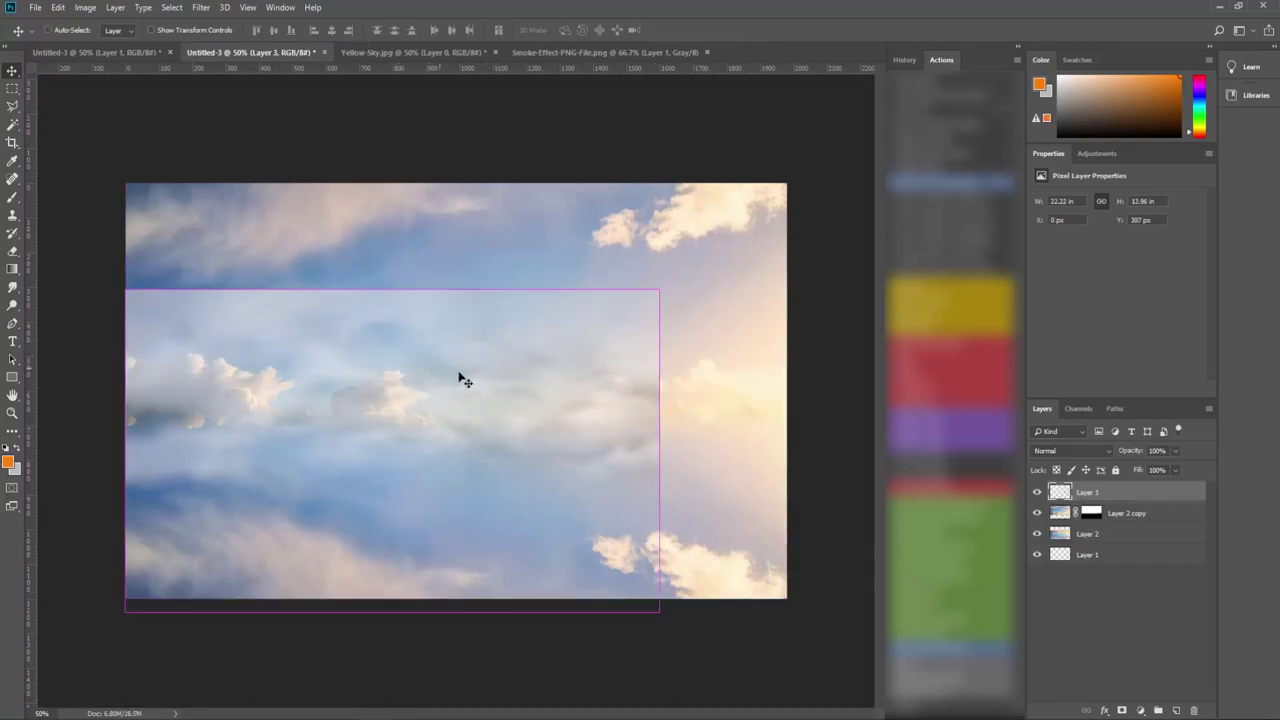
- Stretch the smoke layer to the canvas width and mask away its hard top seam
key(ctrl+t)
drag(670, 450, 790, 447)
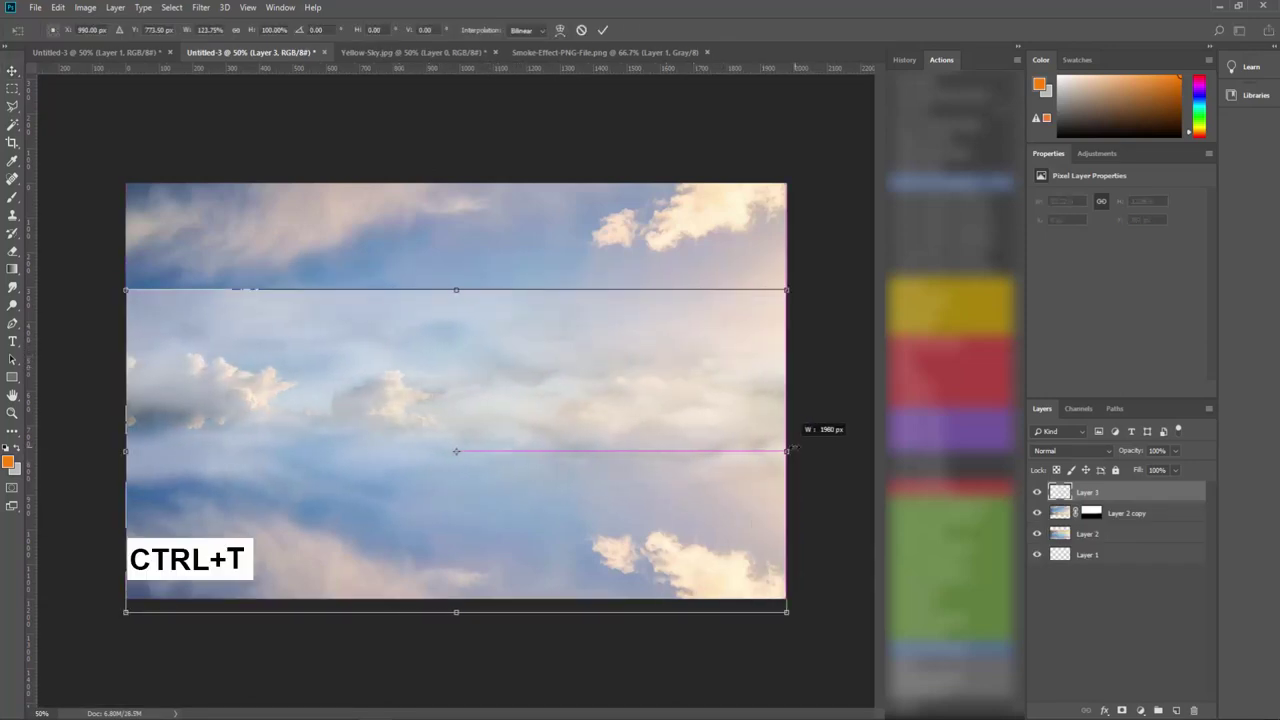
key(Return)
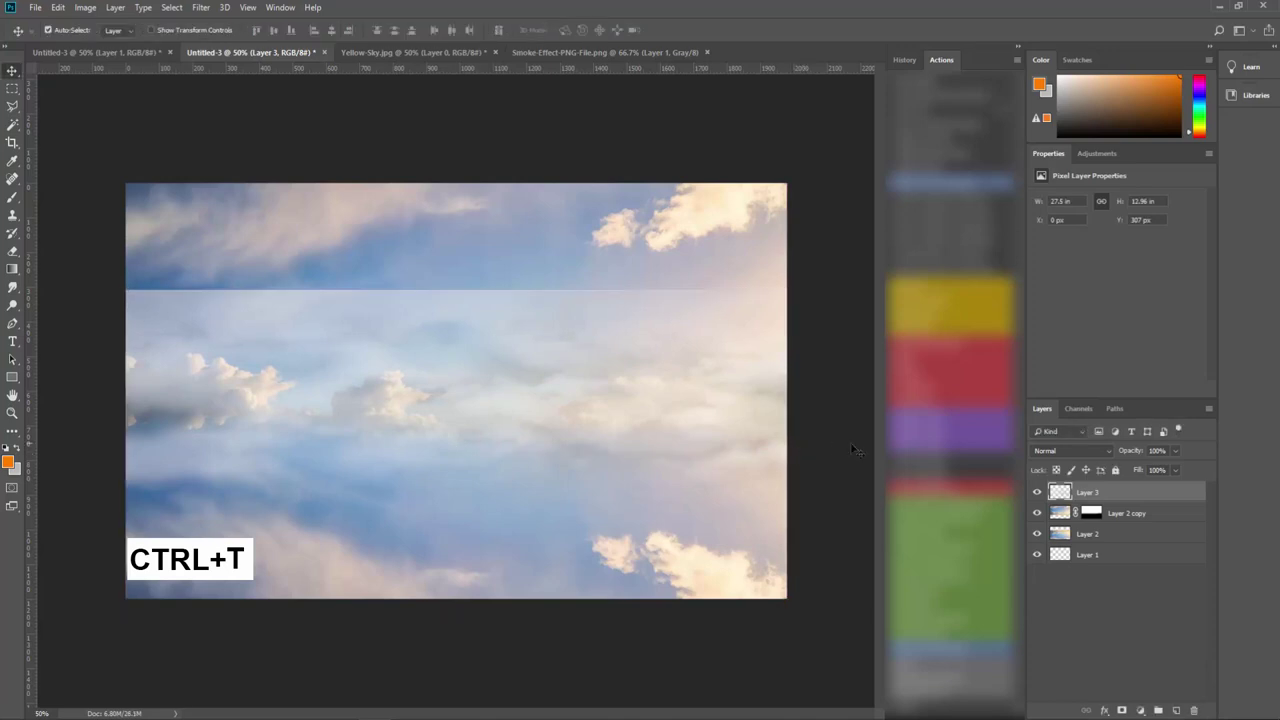
key(e)
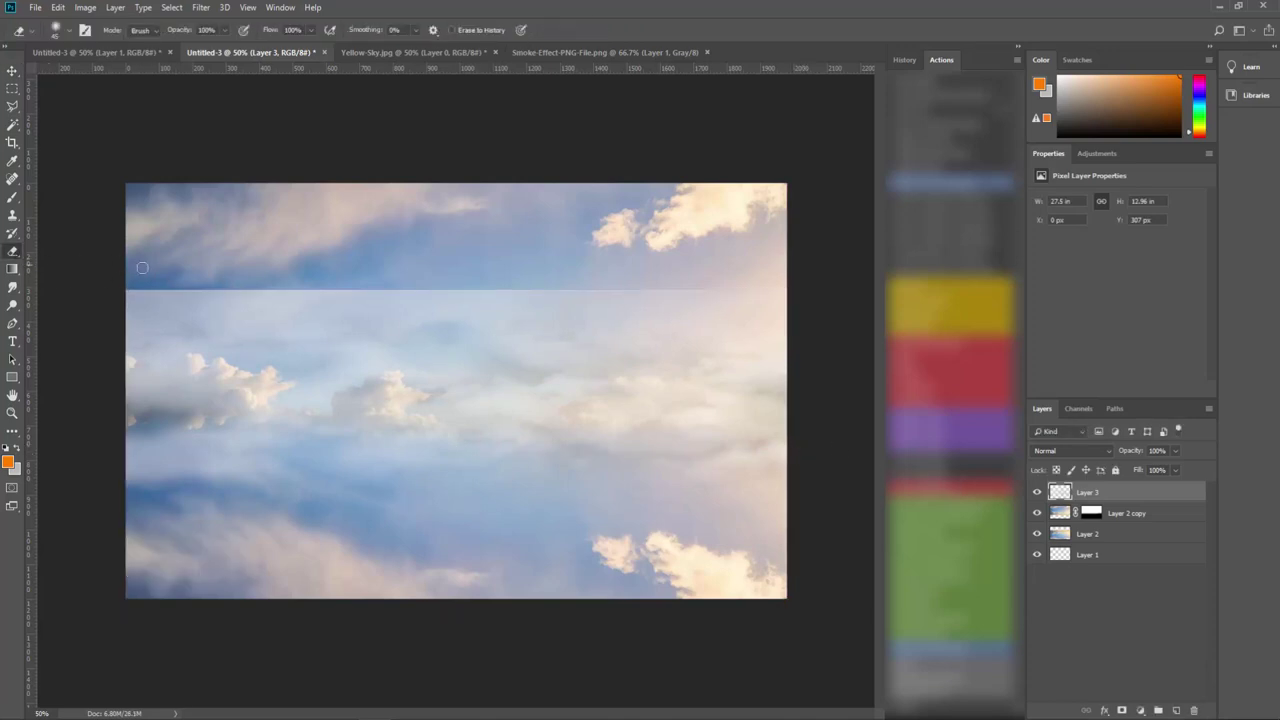
click(1116, 710)
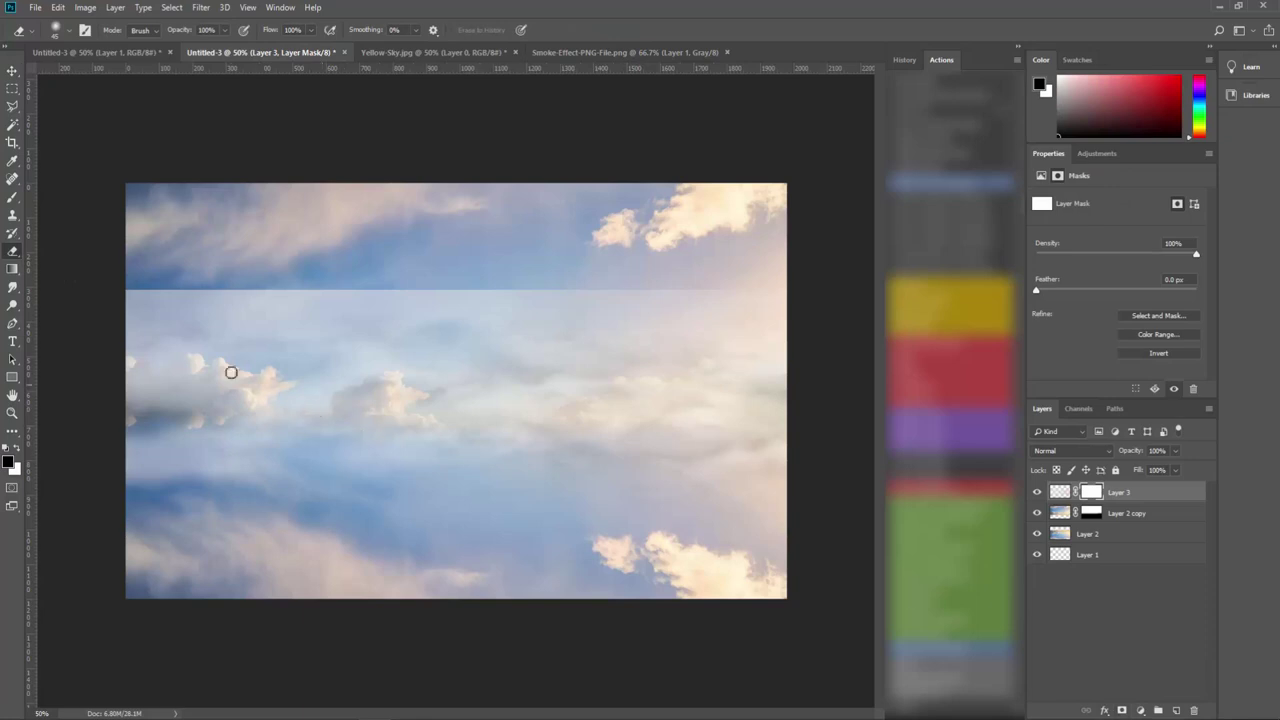
click(14, 199)
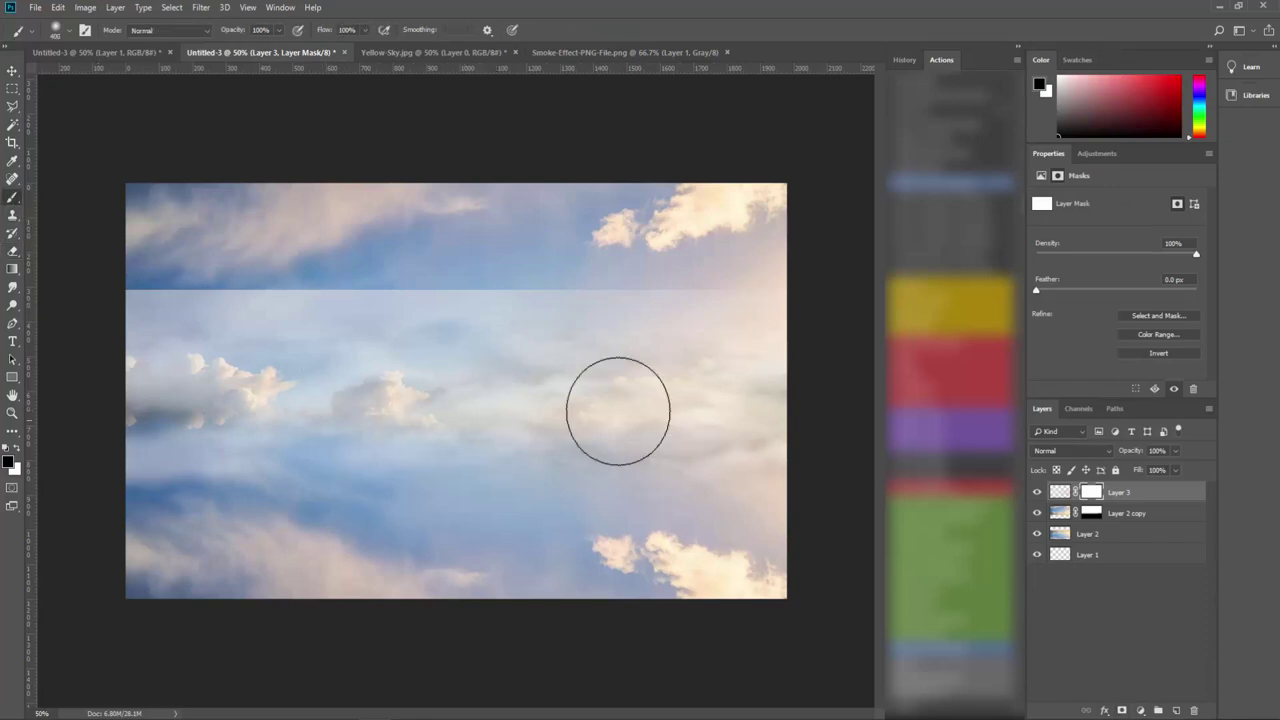
mouse_move(736, 241)
mouse_down()
mouse_move(286, 259)
mouse_move(234, 243)
mouse_move(449, 229)
mouse_move(503, 257)
mouse_move(311, 257)
mouse_up()
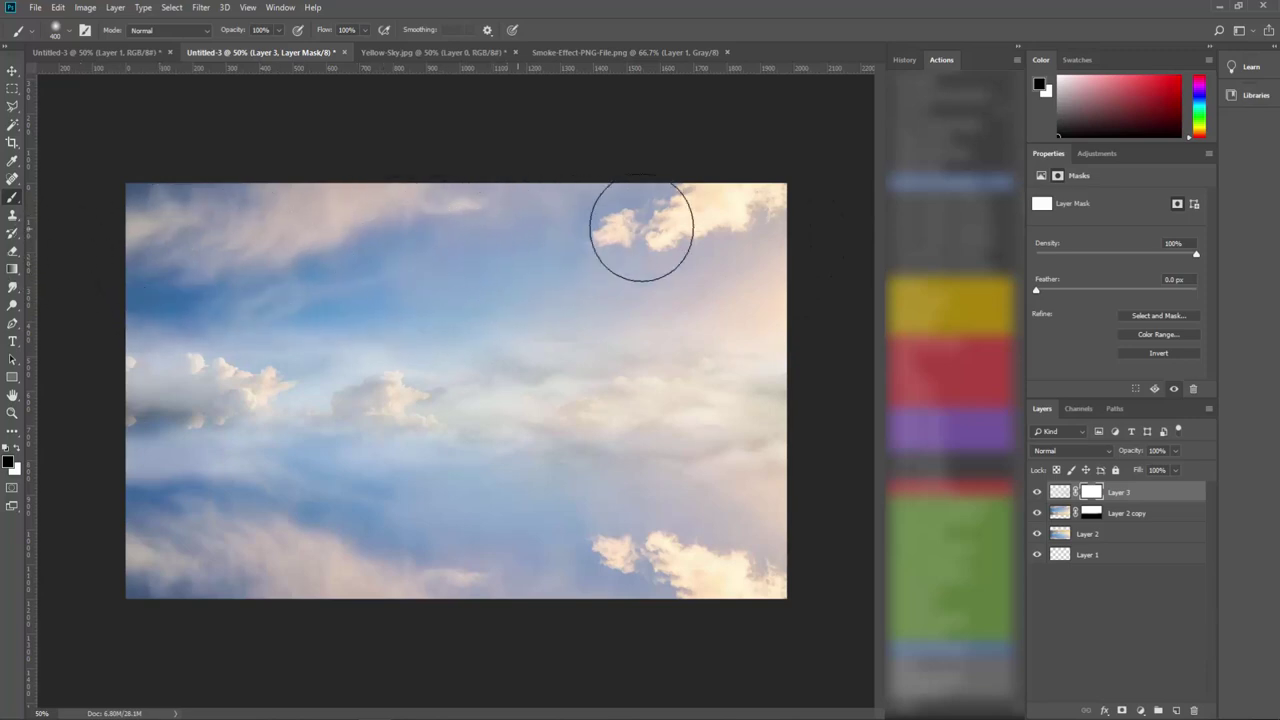
- Duplicate the smoke layer as Layer 3 copy, flip it vertically and shift it downward
click(1168, 499)
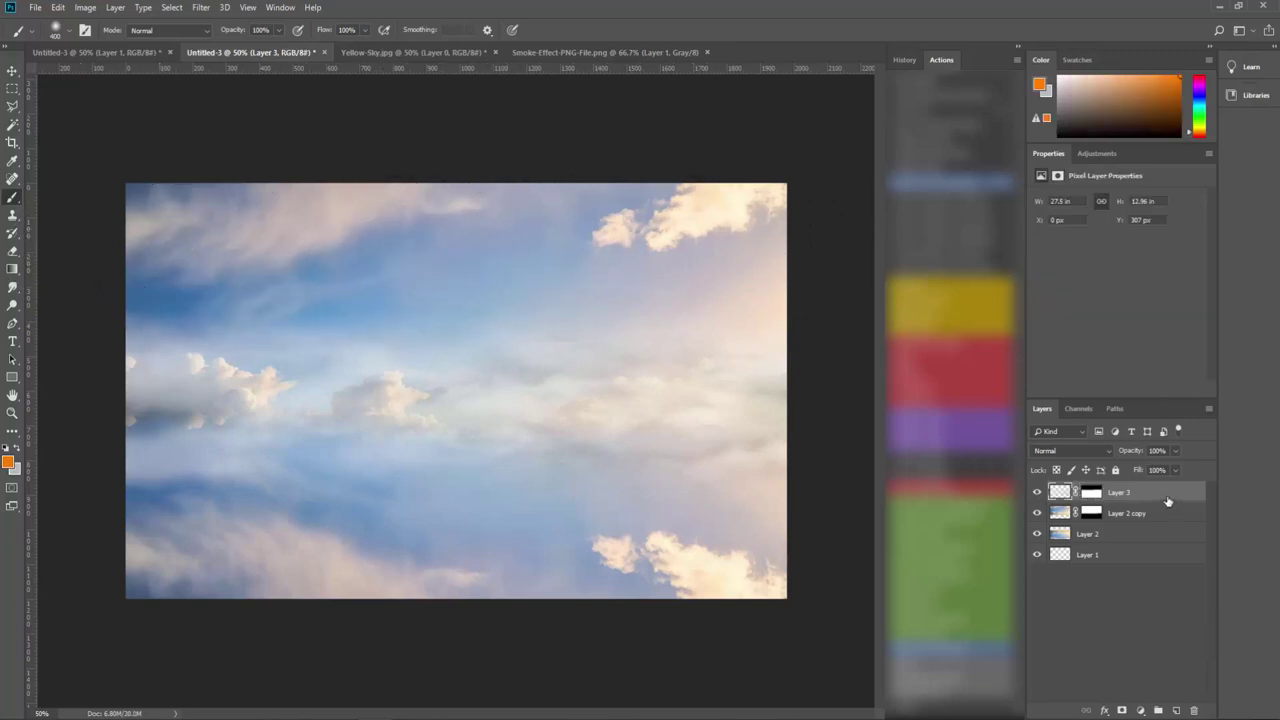
right_click(1168, 499)
click(1068, 231)
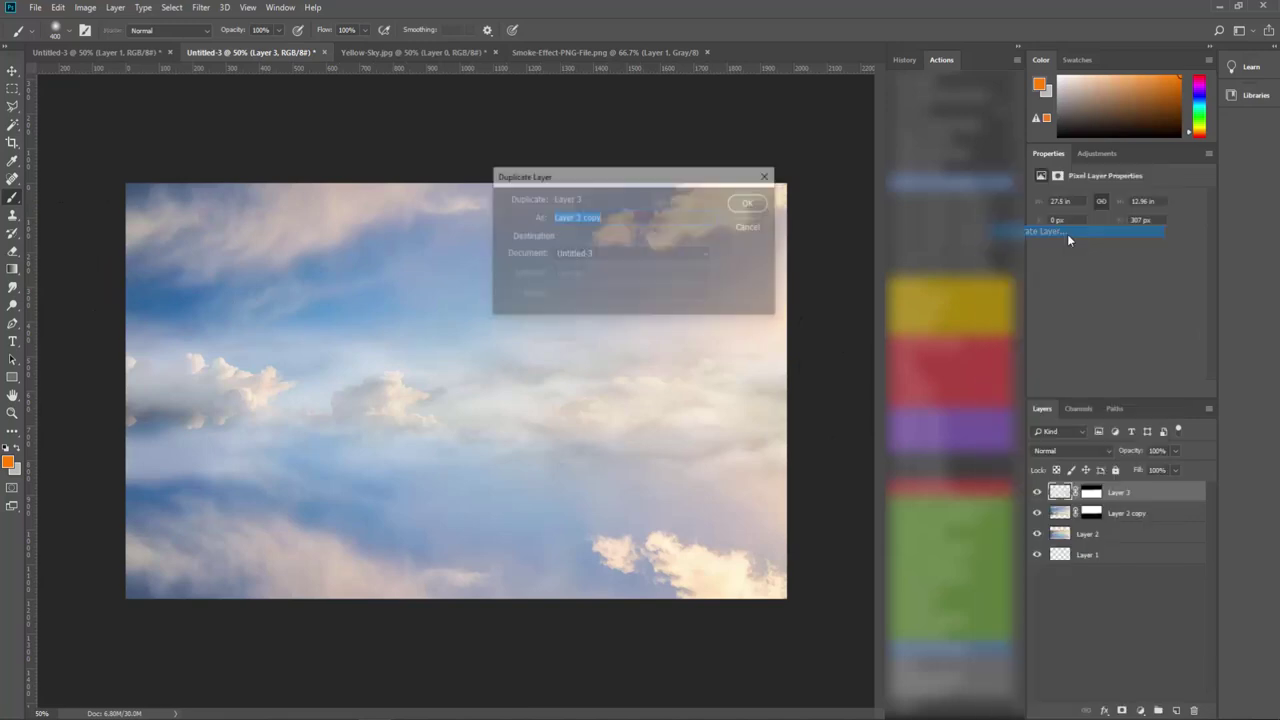
click(750, 202)
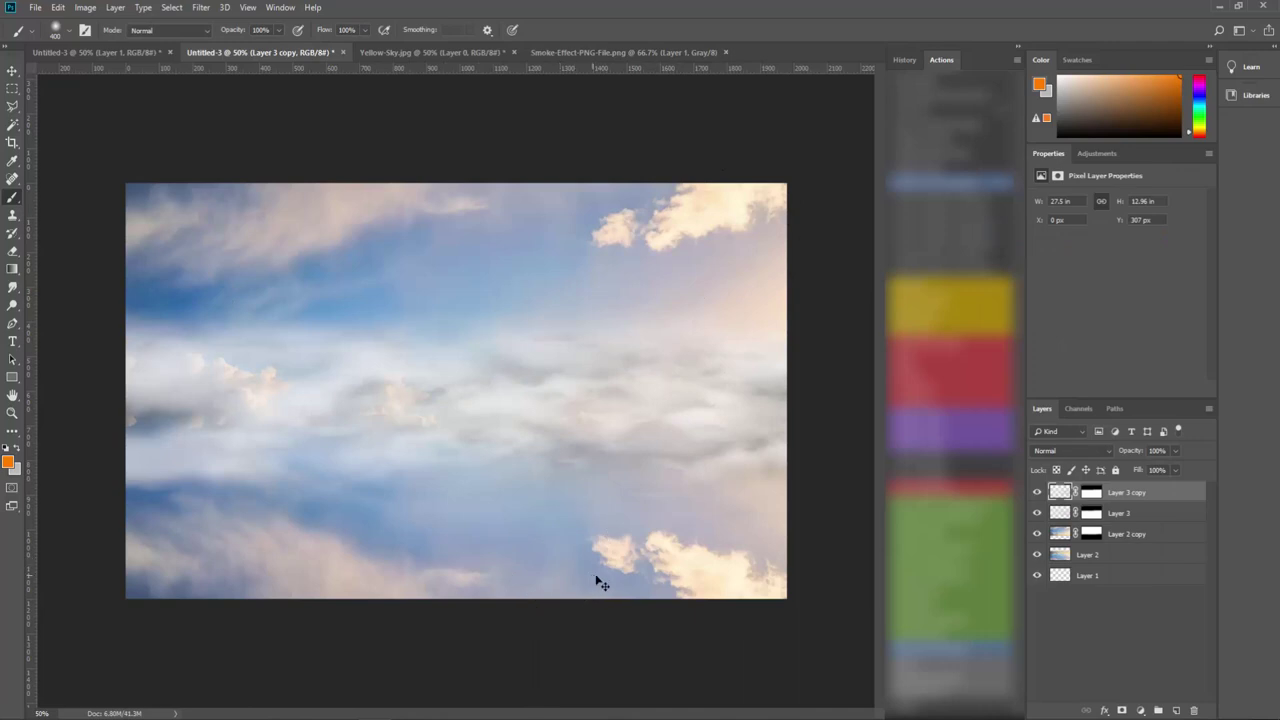
key(ctrl+t)
right_click(614, 424)
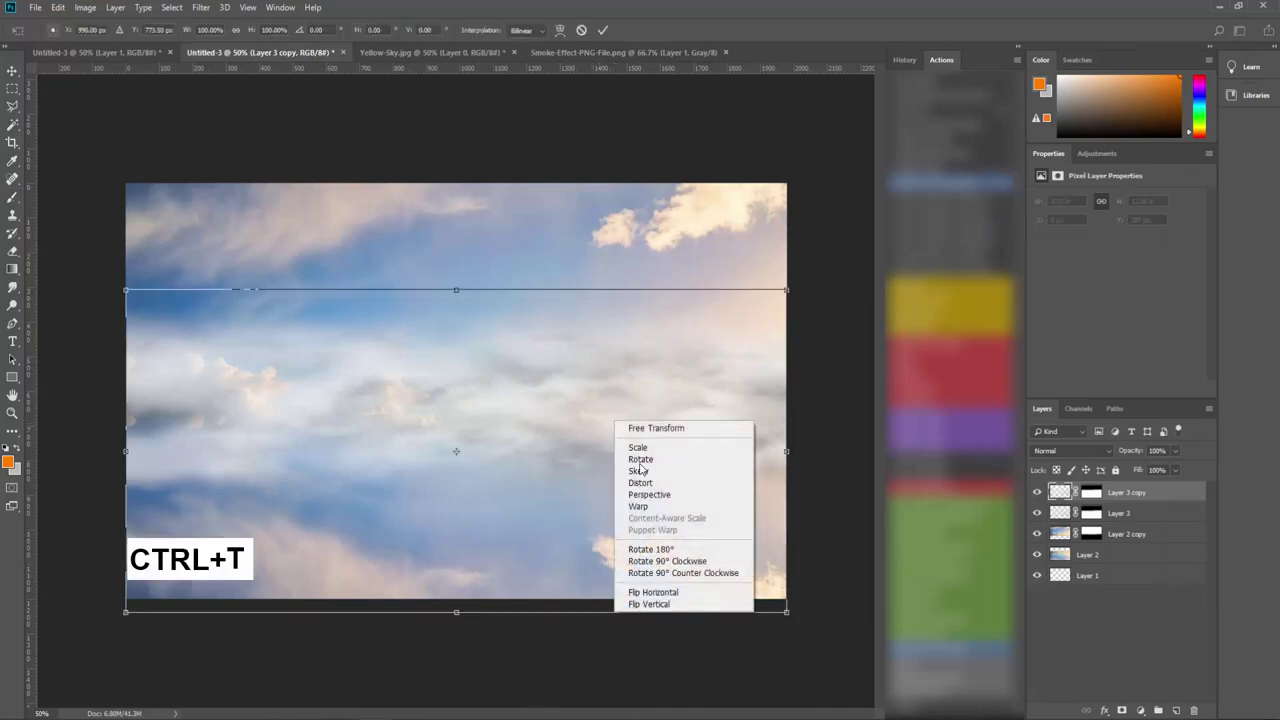
click(670, 603)
drag(651, 446, 655, 519)
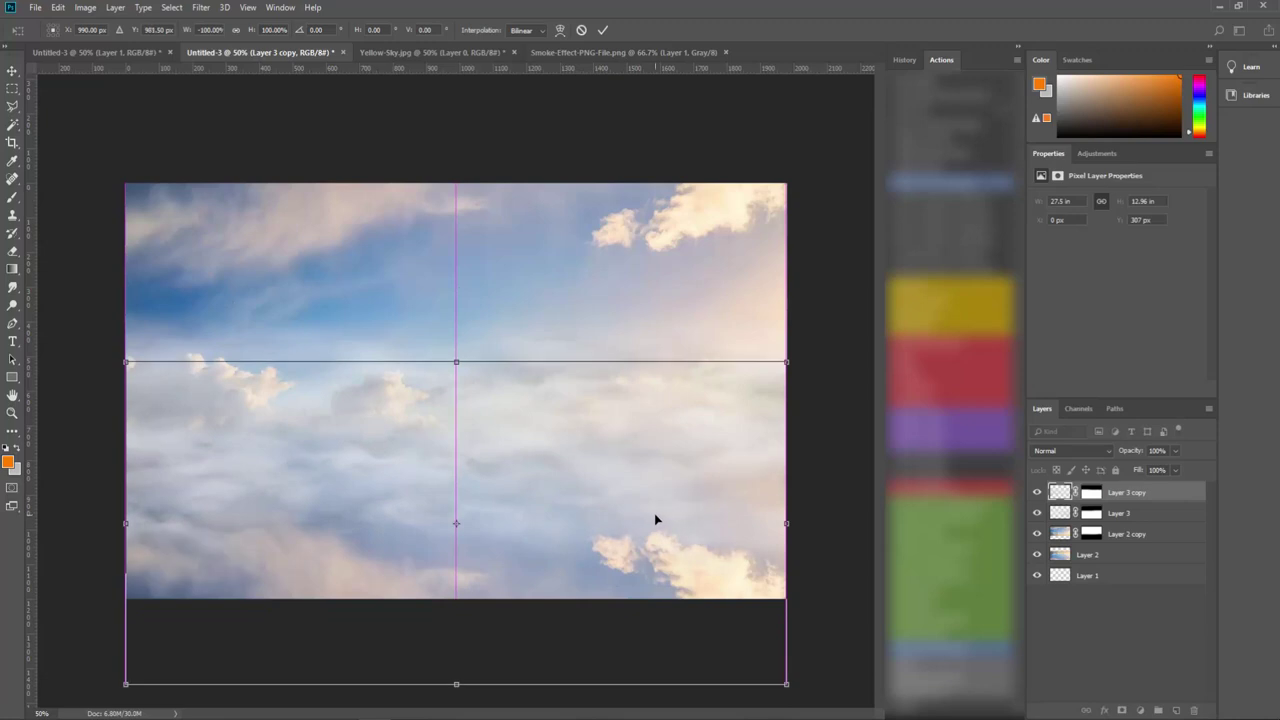
key(b)
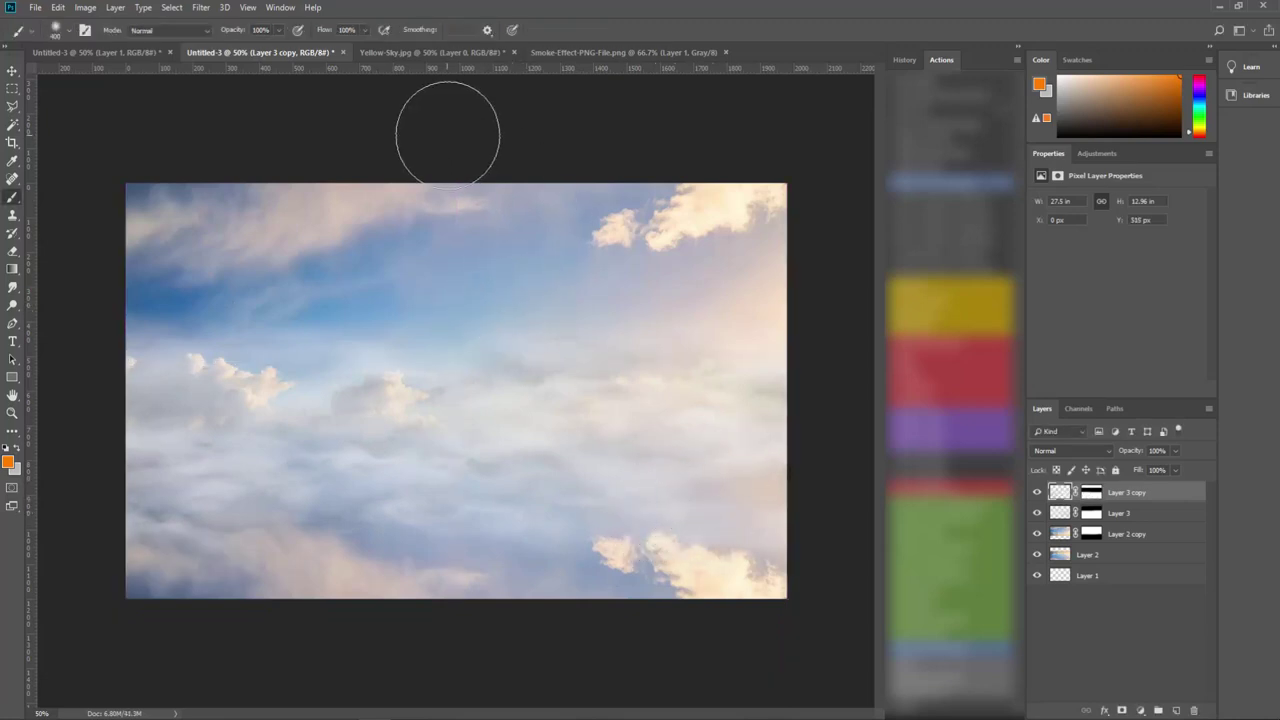
- Close Yellow-Sky.jpg without saving and close the smoke image document
click(485, 52)
click(513, 52)
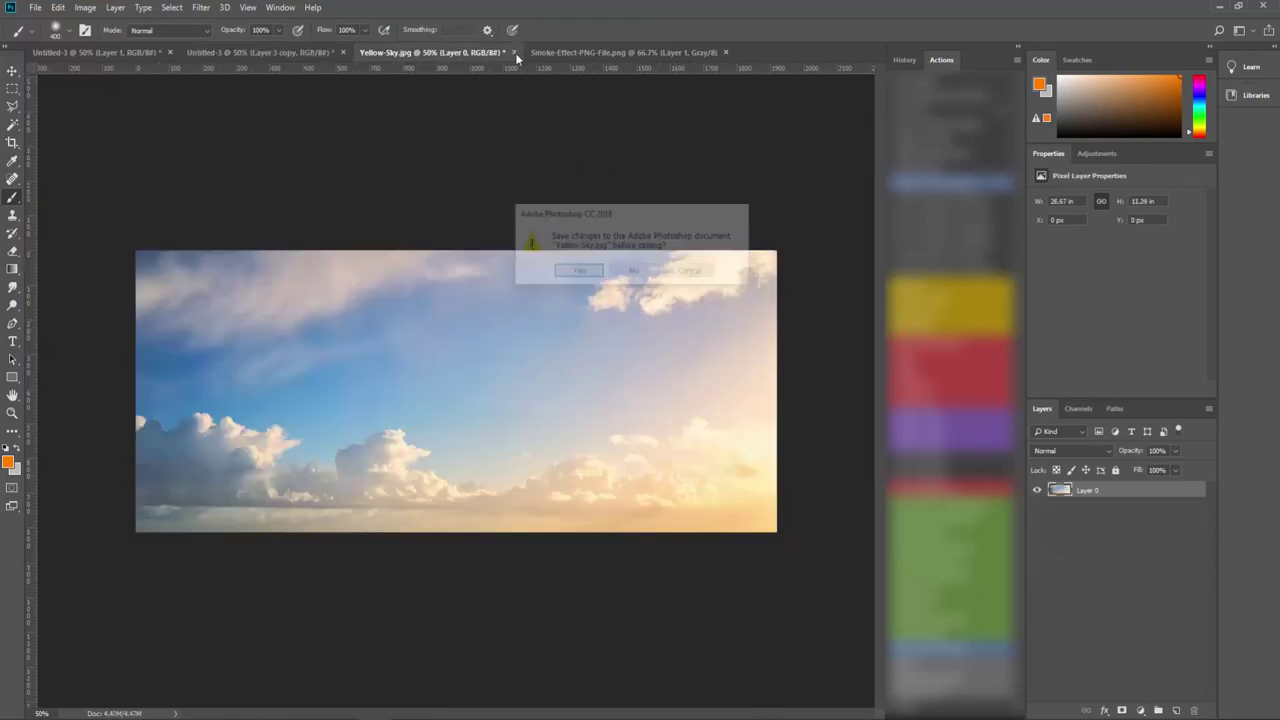
click(640, 271)
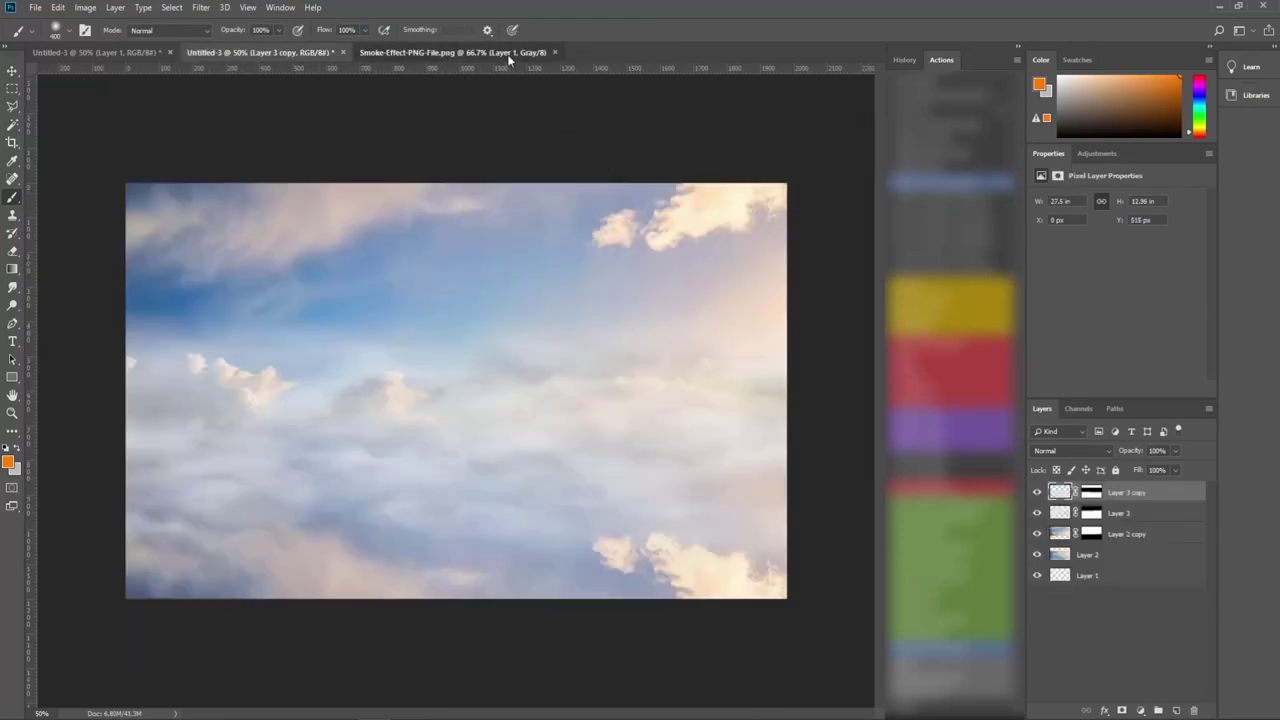
click(507, 54)
click(554, 52)
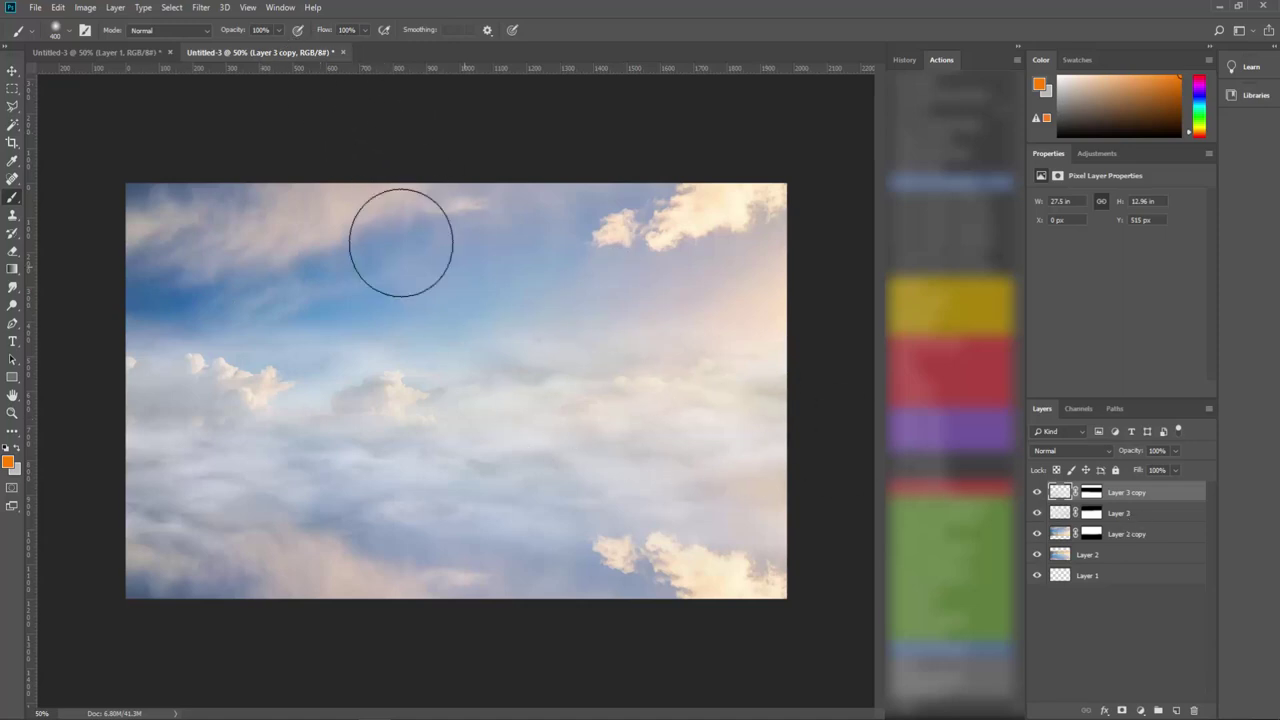
- Open Train.png as its own document
click(34, 9)
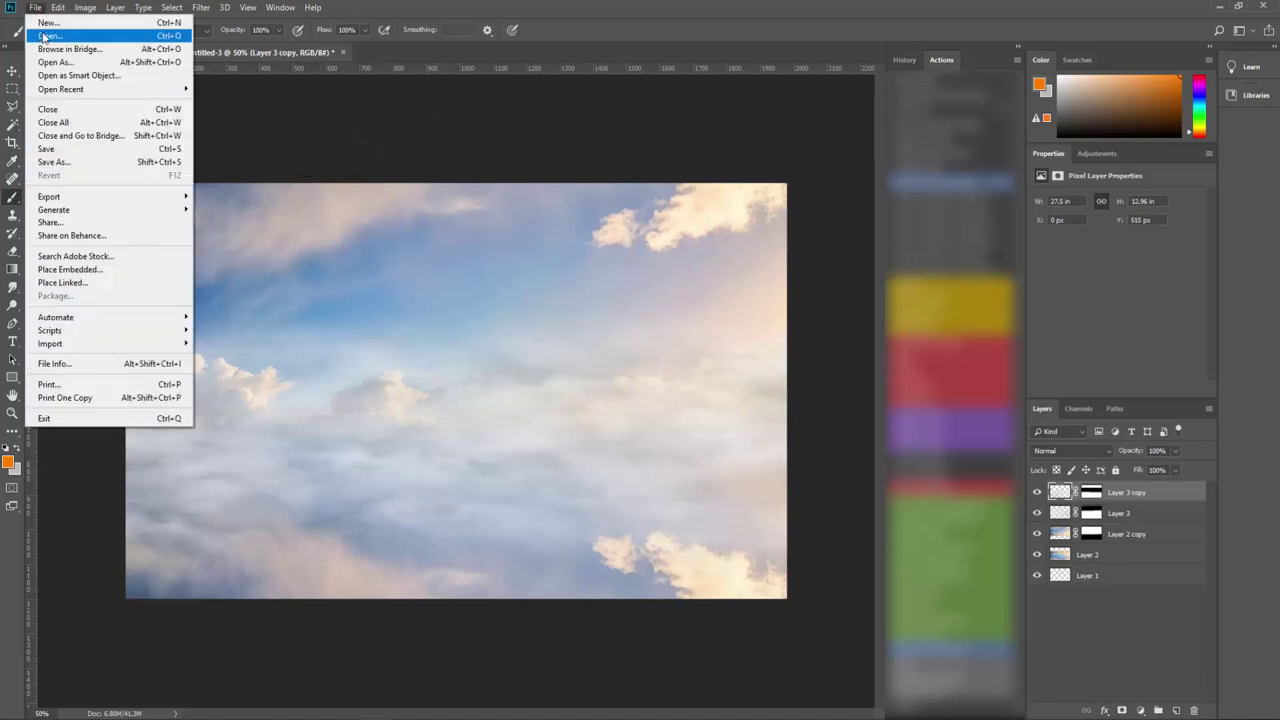
click(50, 35)
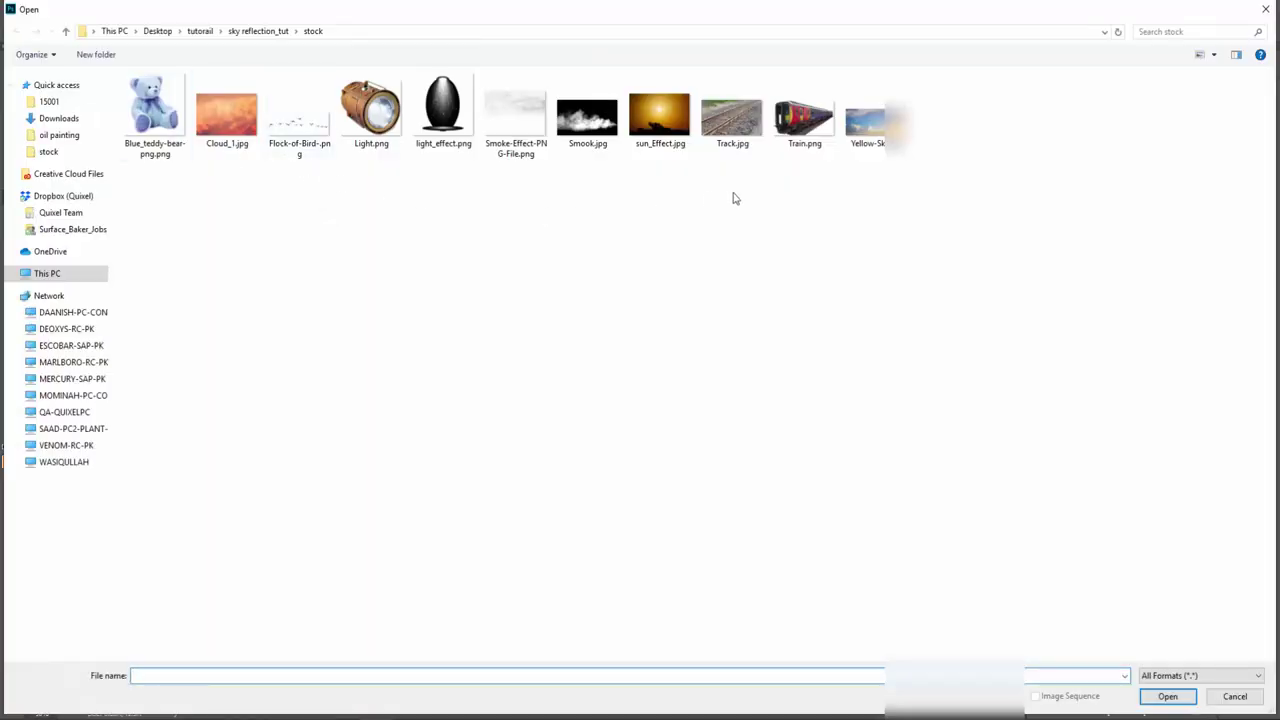
click(793, 128)
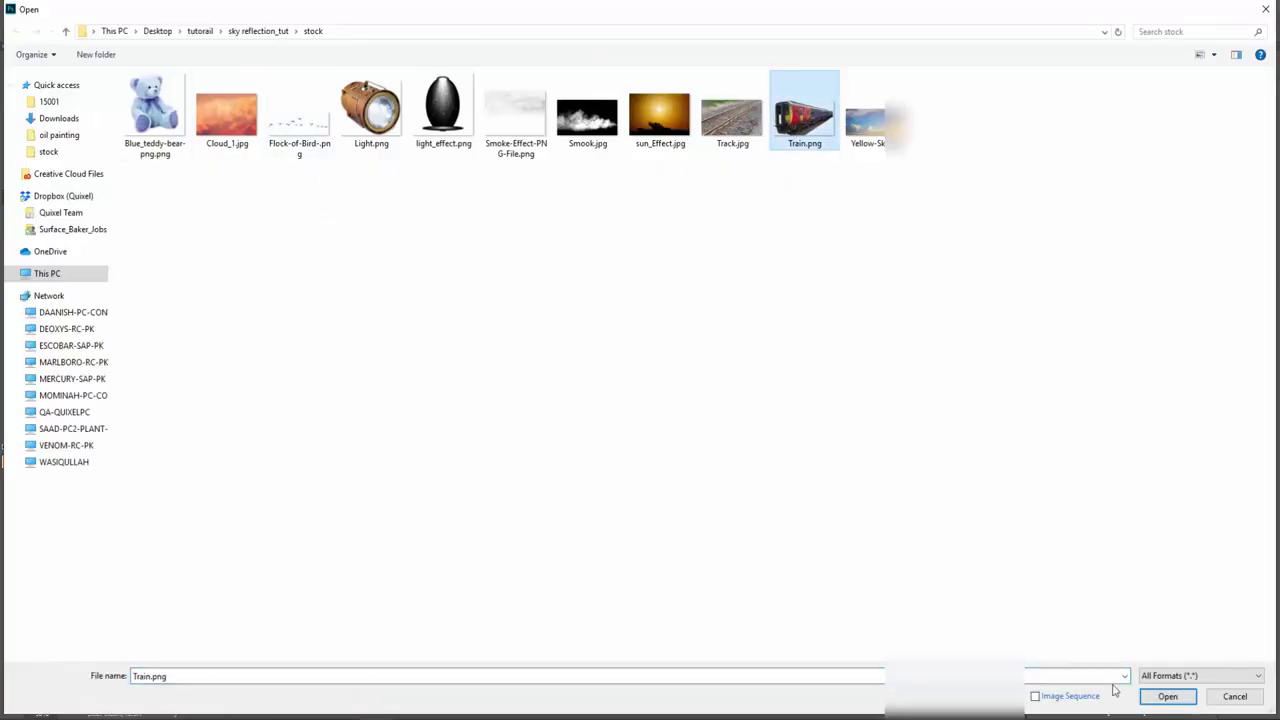
click(1160, 696)
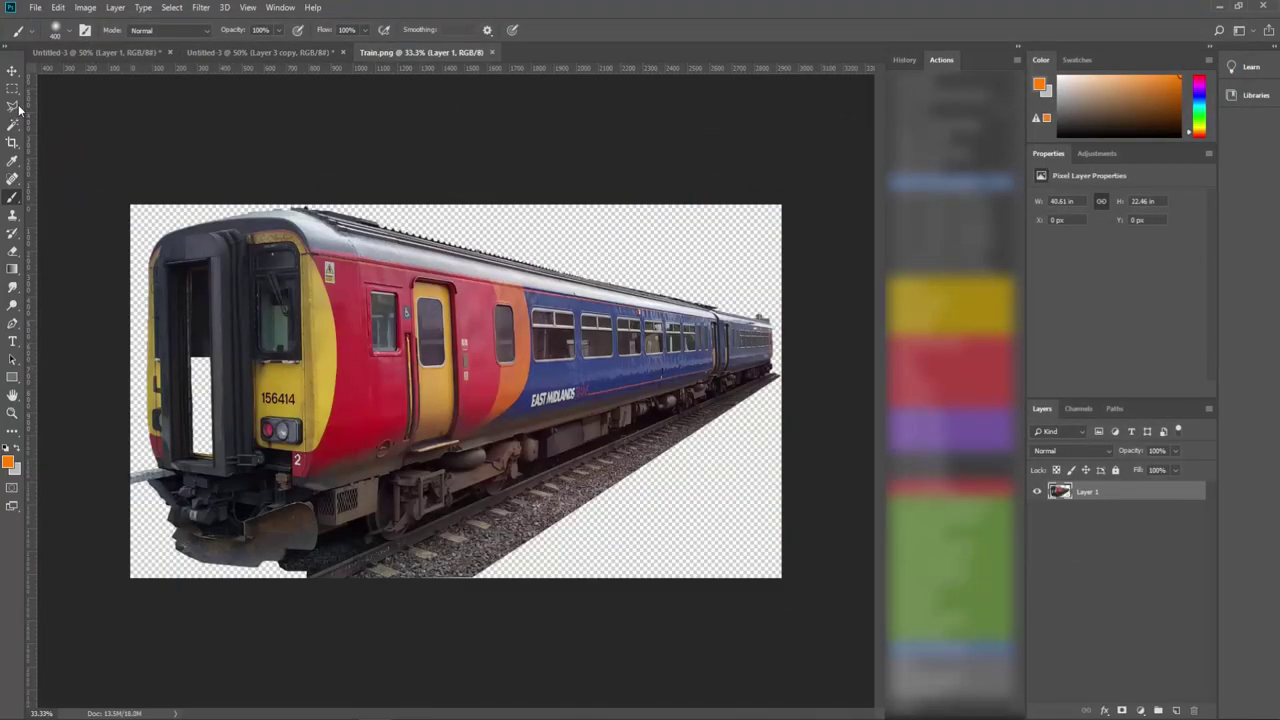
click(12, 71)
- Drag the train in as Layer 4, shrink it to about half size and shift it left
mouse_move(341, 286)
mouse_down()
mouse_move(349, 177)
mouse_move(383, 299)
mouse_move(598, 413)
mouse_up()
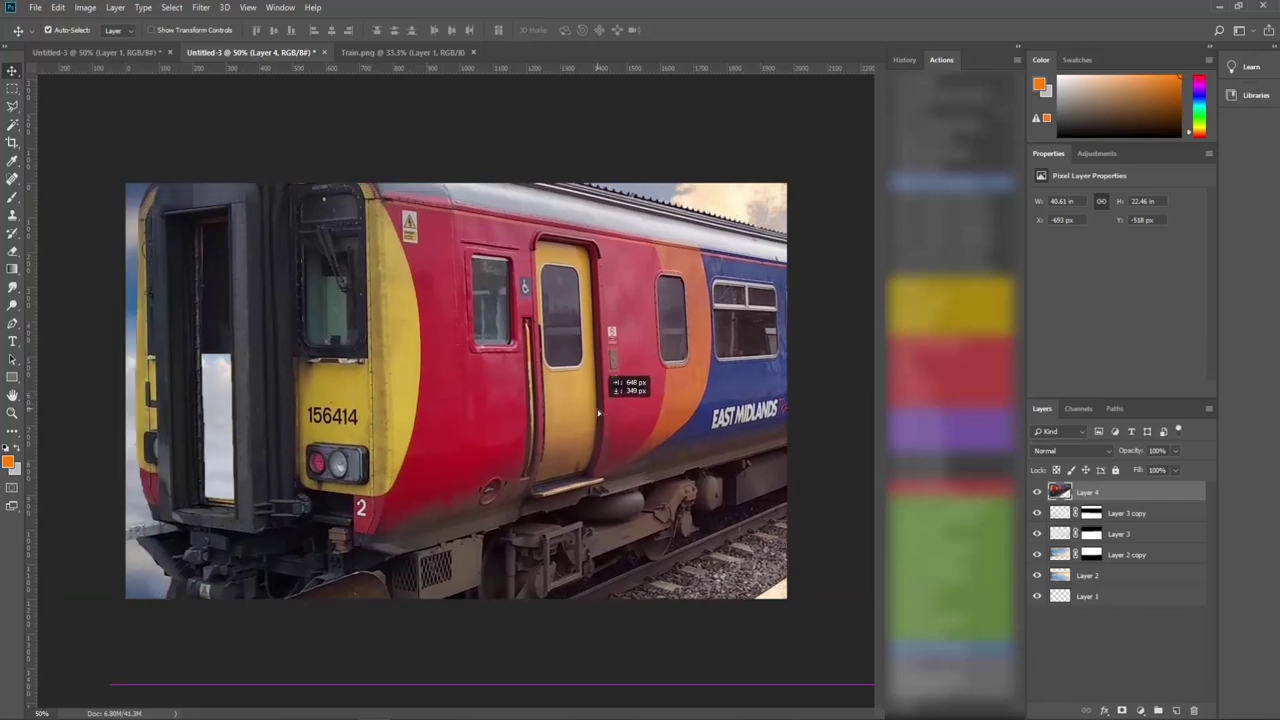
key(ctrl+t)
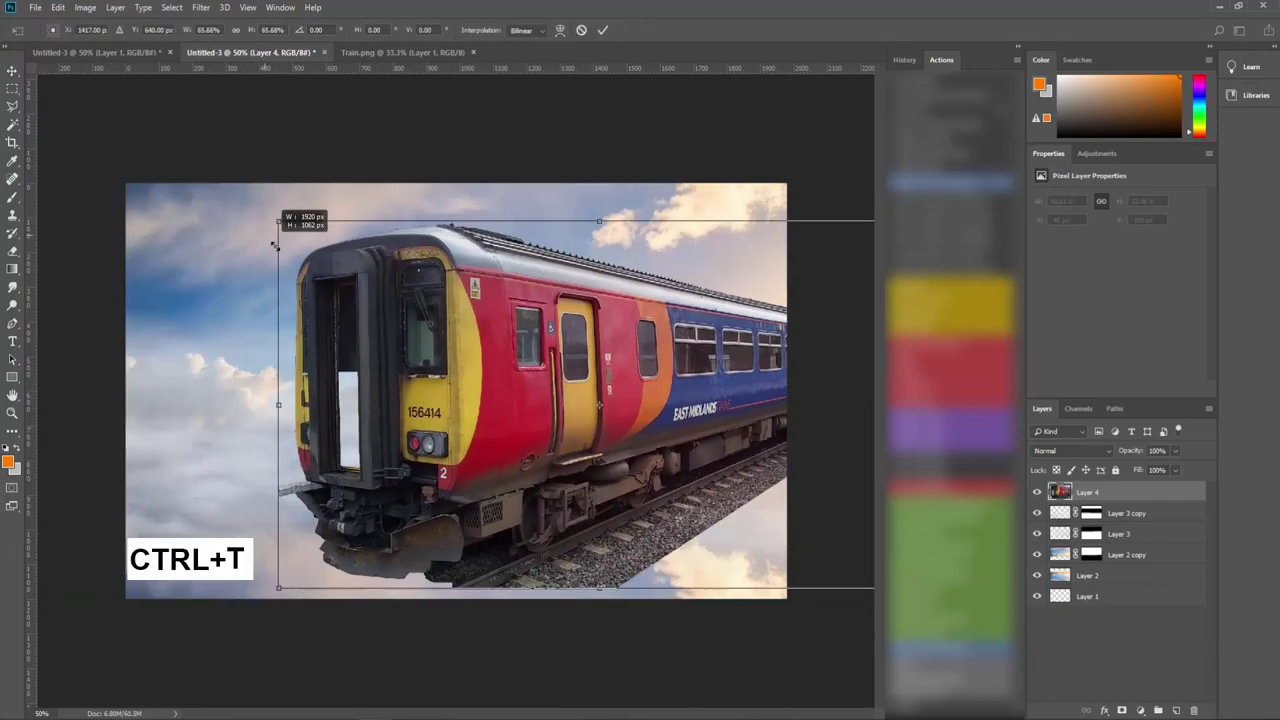
drag(112, 126, 352, 259)
mouse_move(504, 364)
mouse_down()
mouse_move(420, 373)
mouse_move(402, 298)
mouse_up()
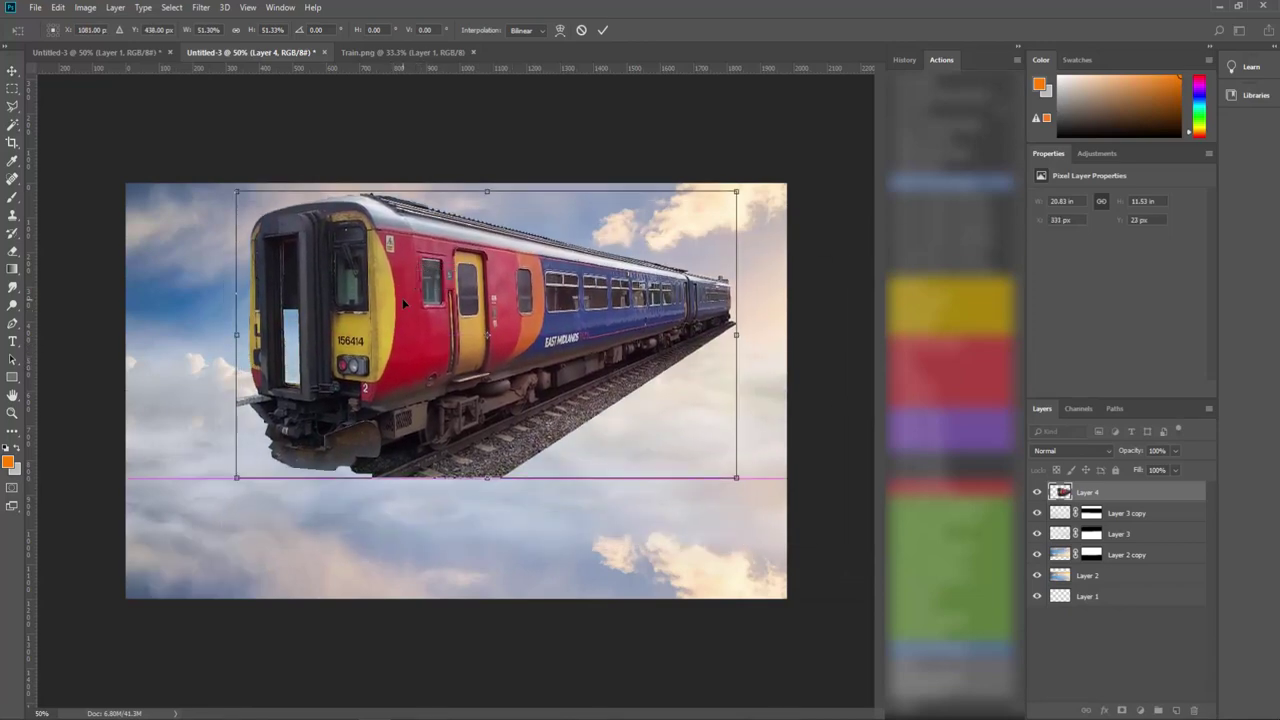
click(13, 73)
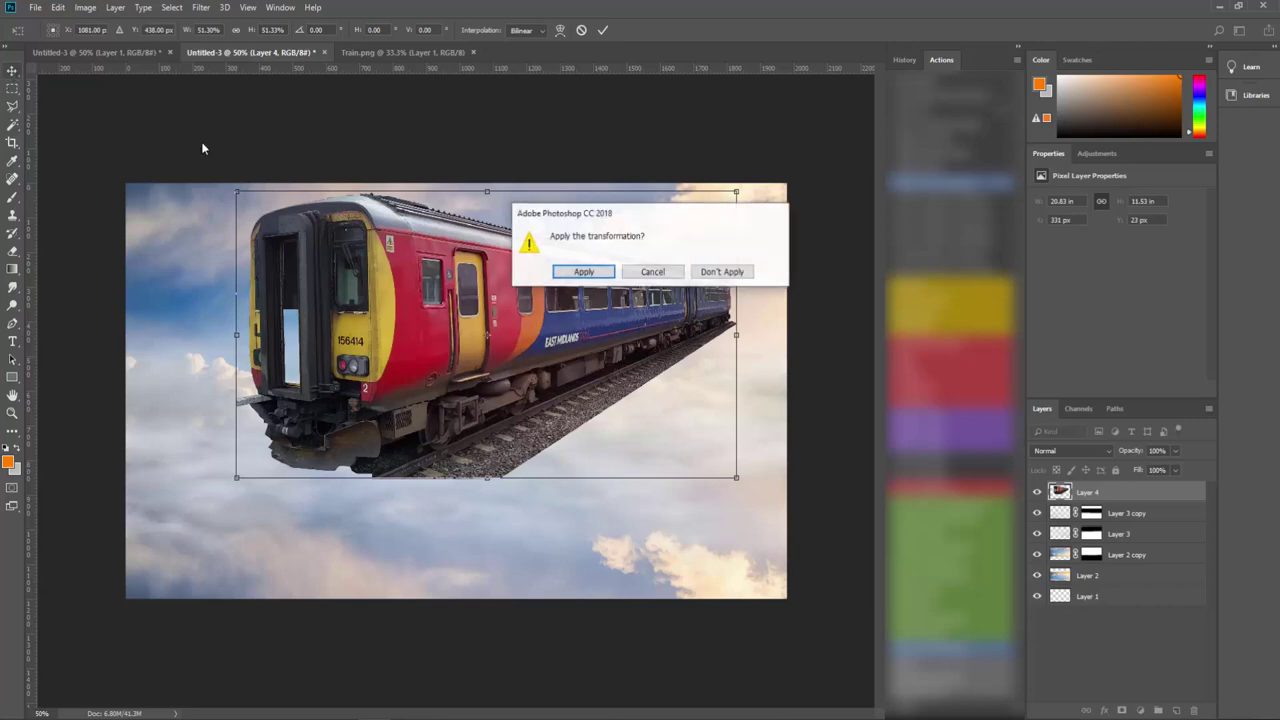
click(583, 272)
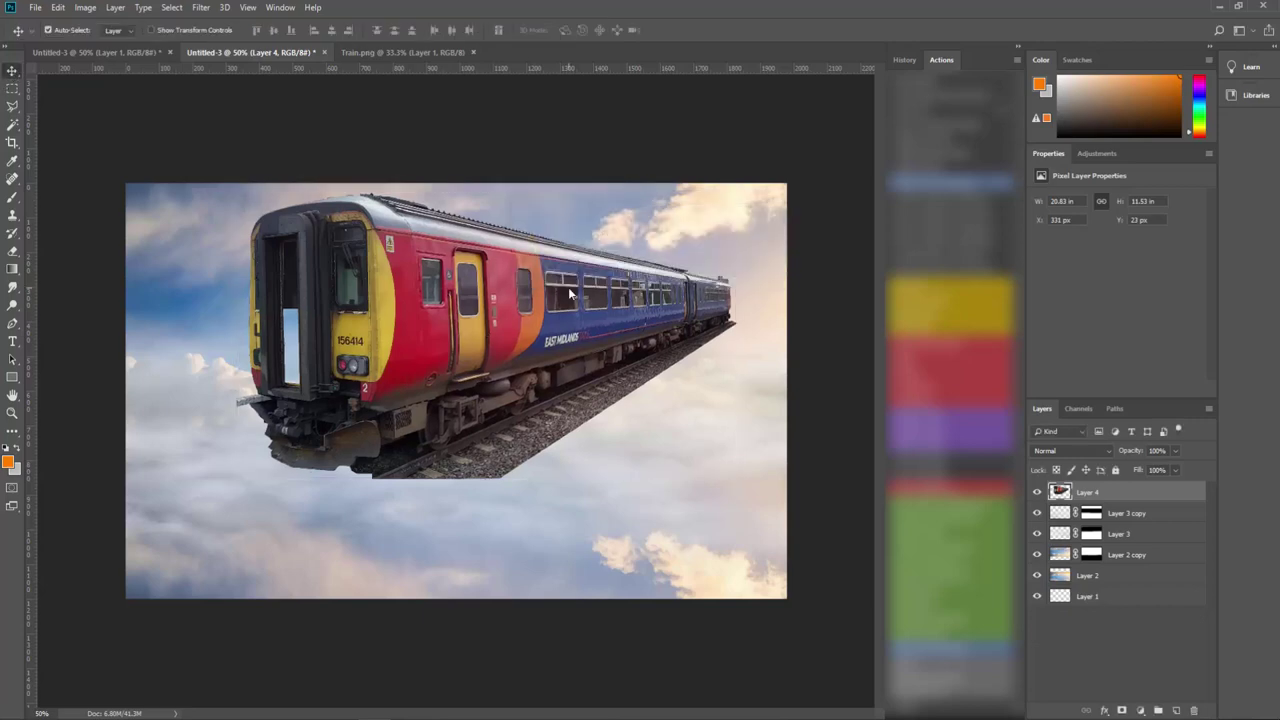
- Duplicate the train layer as Layer 4 copy and select the original Layer 4
right_click(1146, 491)
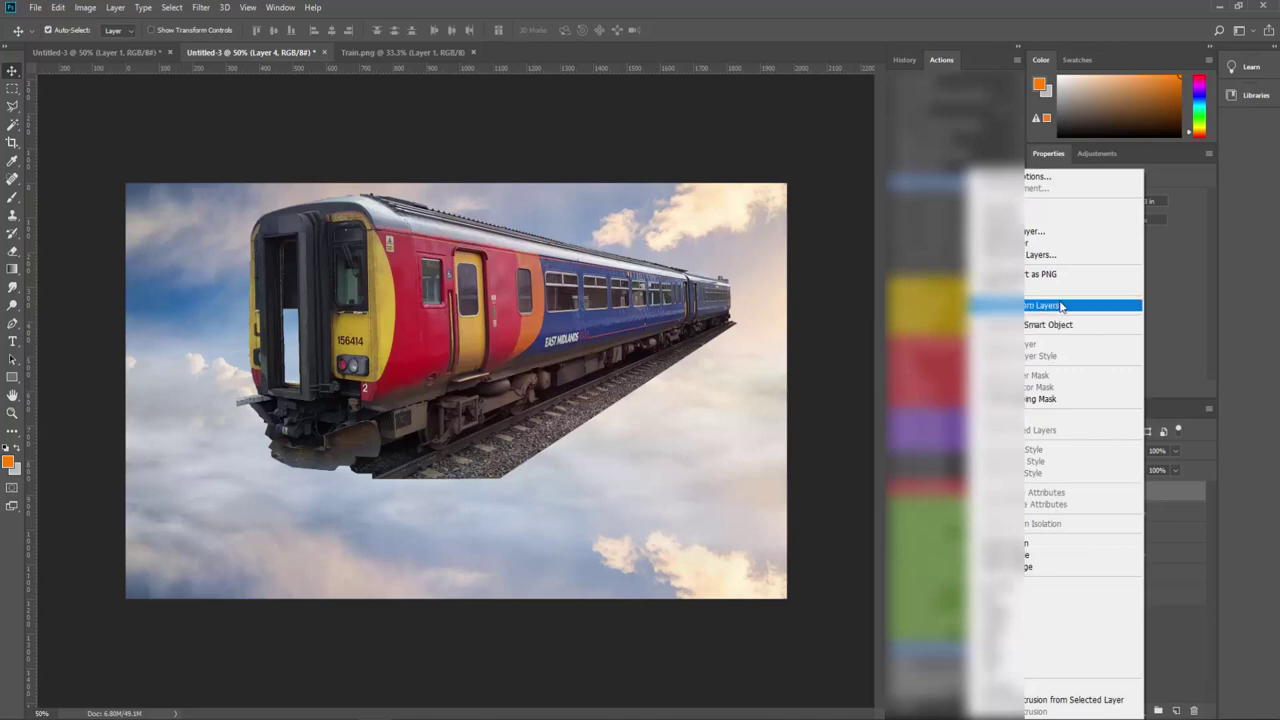
click(1042, 230)
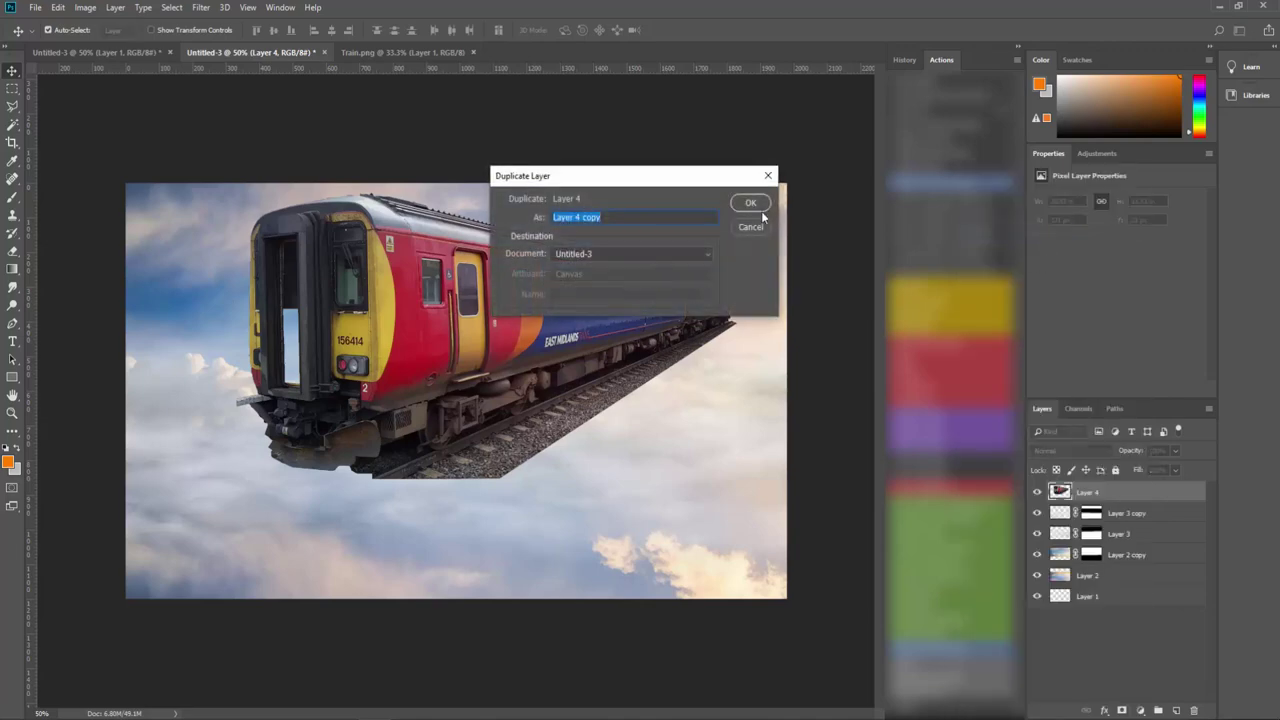
click(758, 205)
click(1130, 514)
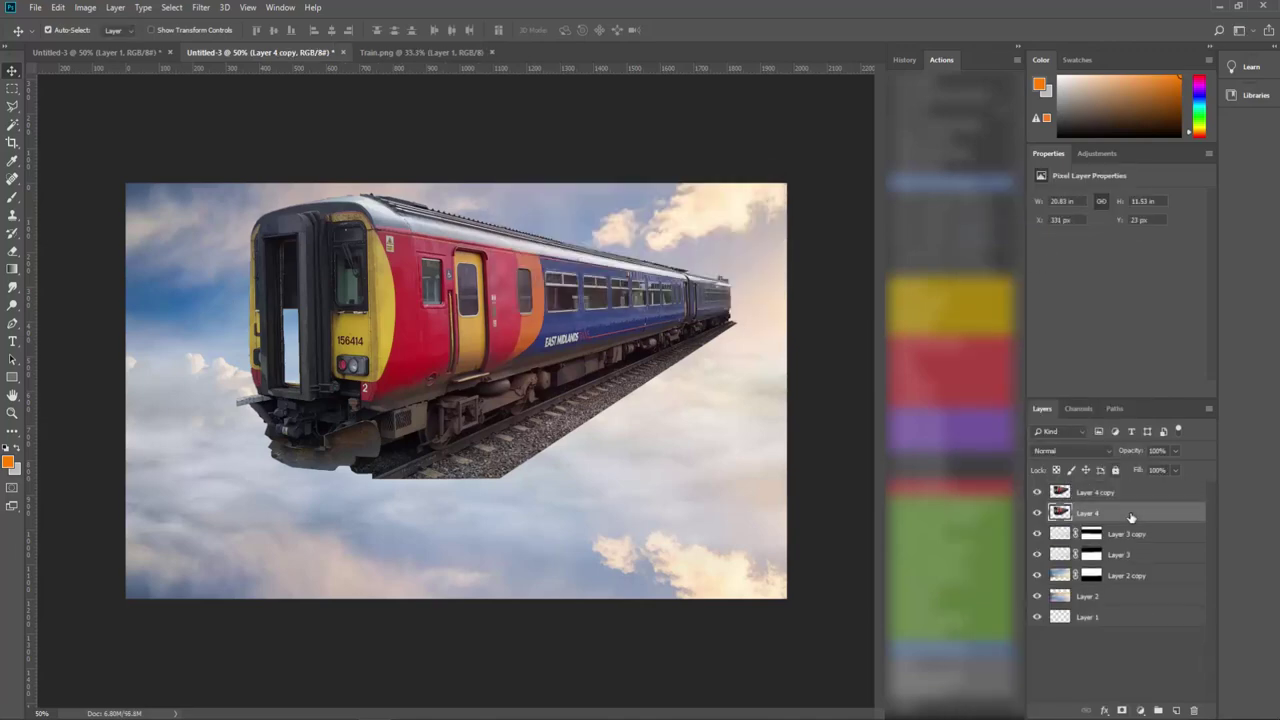
- Flip Layer 4 vertically and move it below the train as its reflection
key(ctrl)
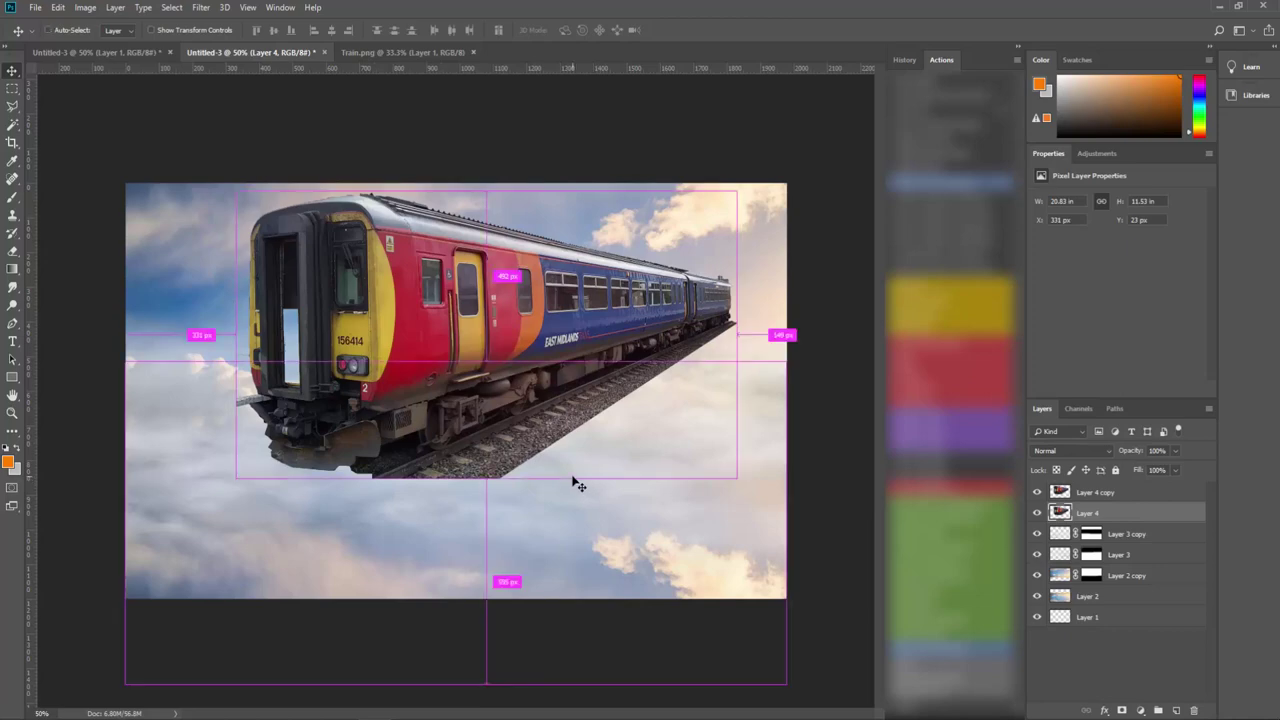
key(ctrl+t)
right_click(565, 348)
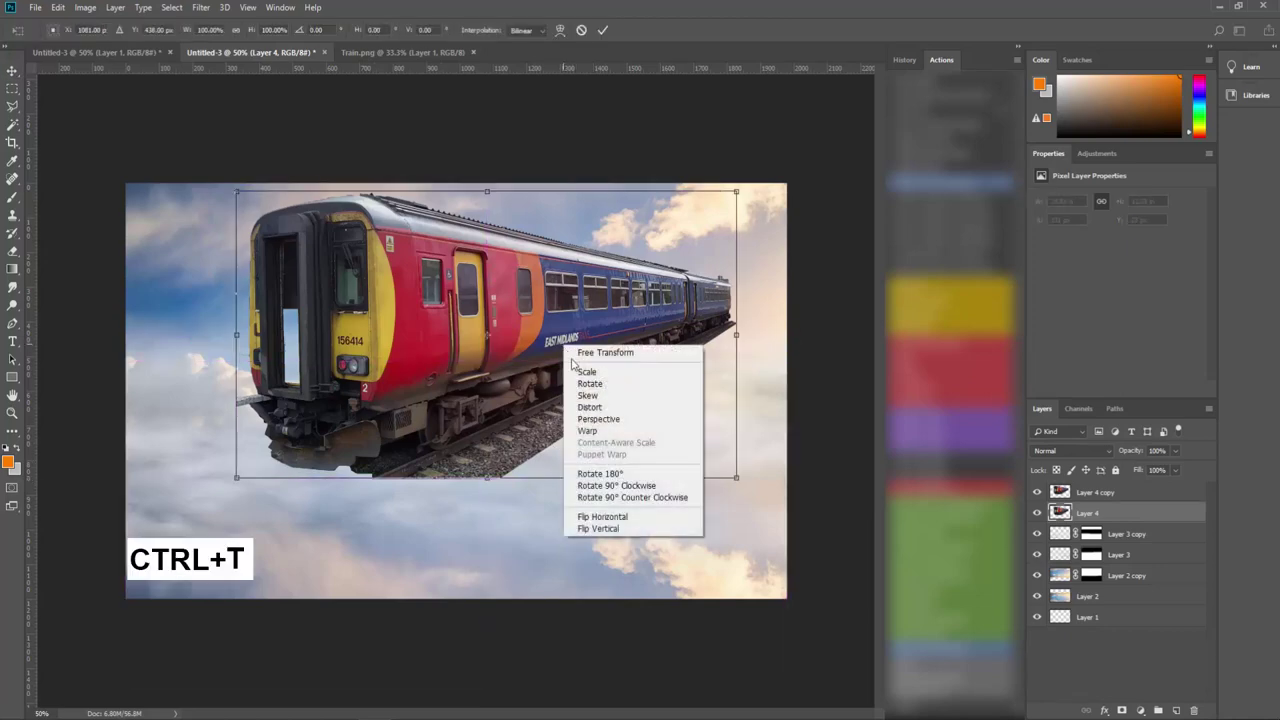
click(605, 516)
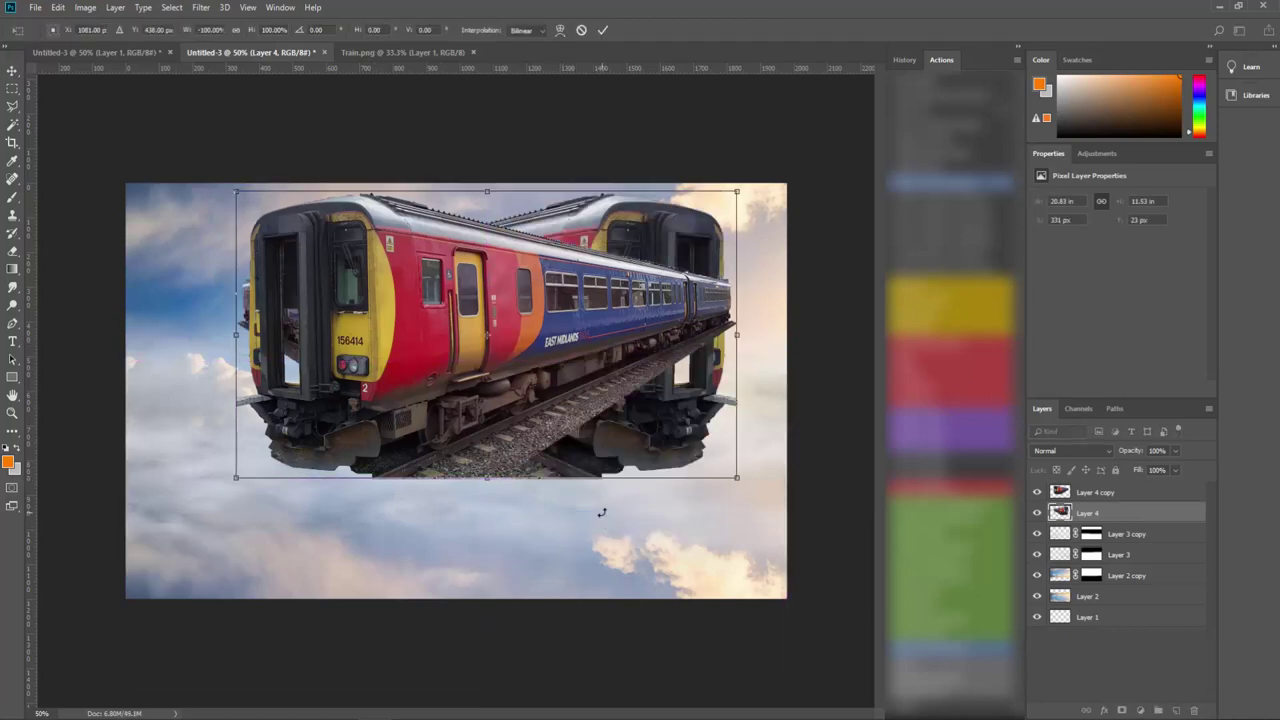
key(ctrl+z)
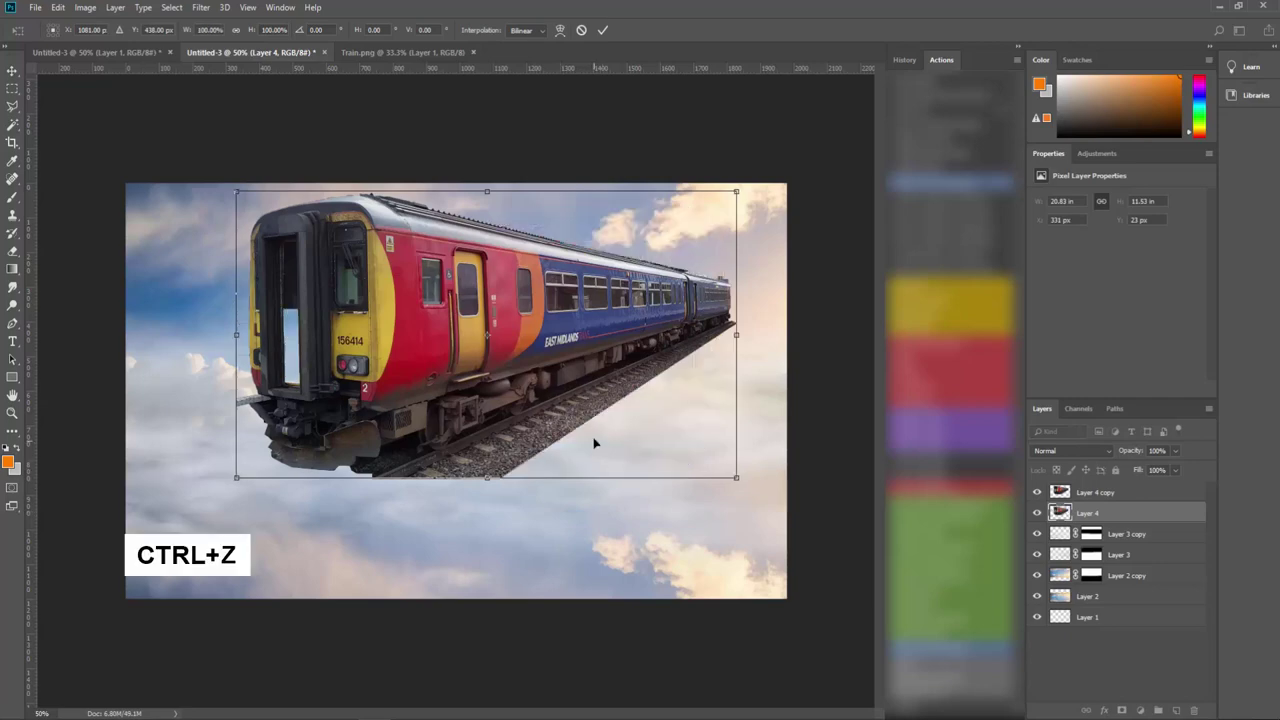
right_click(575, 305)
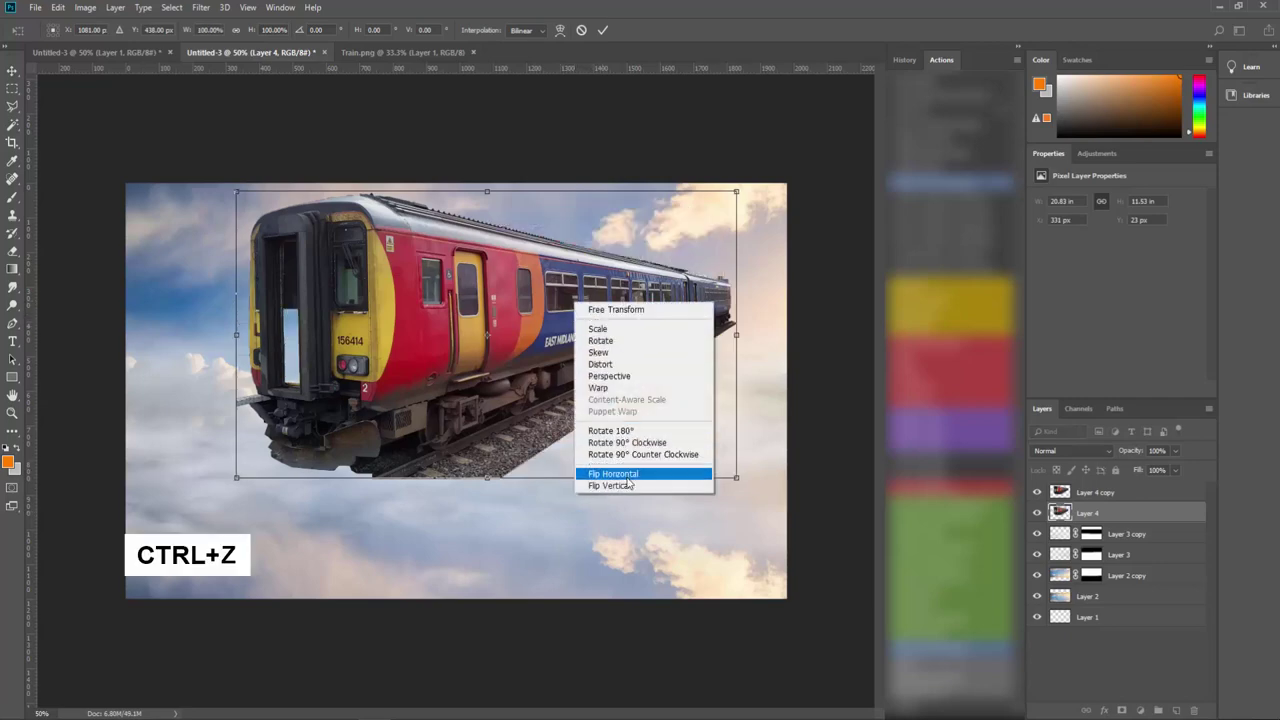
click(620, 481)
drag(640, 393, 645, 553)
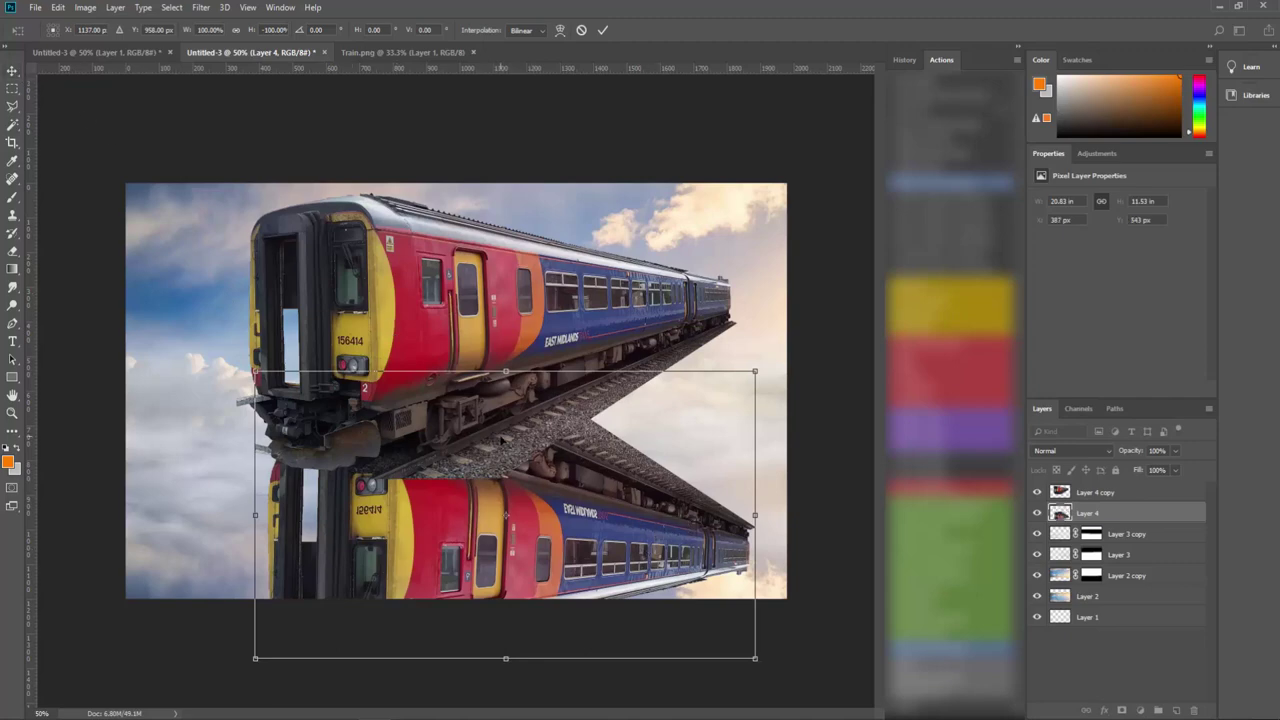
- Skew the reflection to match the train's angle
right_click(502, 438)
click(520, 490)
mouse_move(760, 527)
mouse_down()
mouse_move(754, 325)
mouse_move(730, 344)
mouse_move(750, 323)
mouse_move(725, 321)
mouse_up()
right_click(730, 344)
click(760, 408)
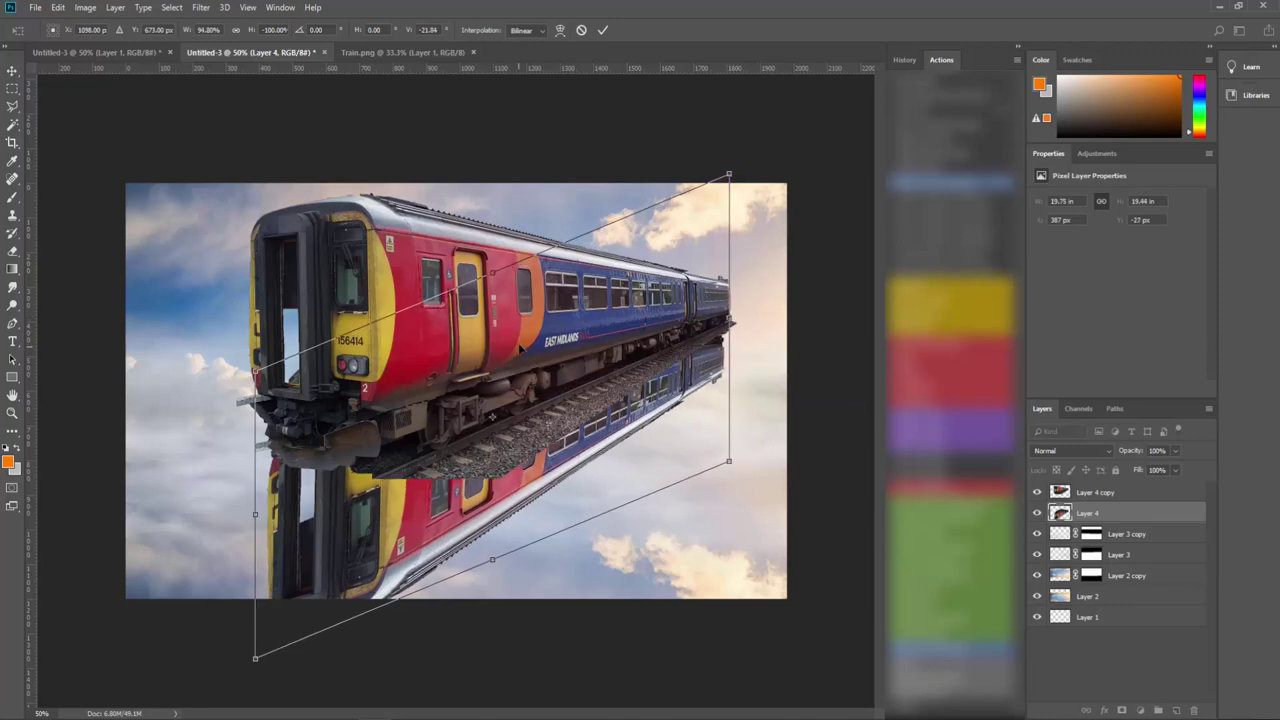
right_click(521, 348)
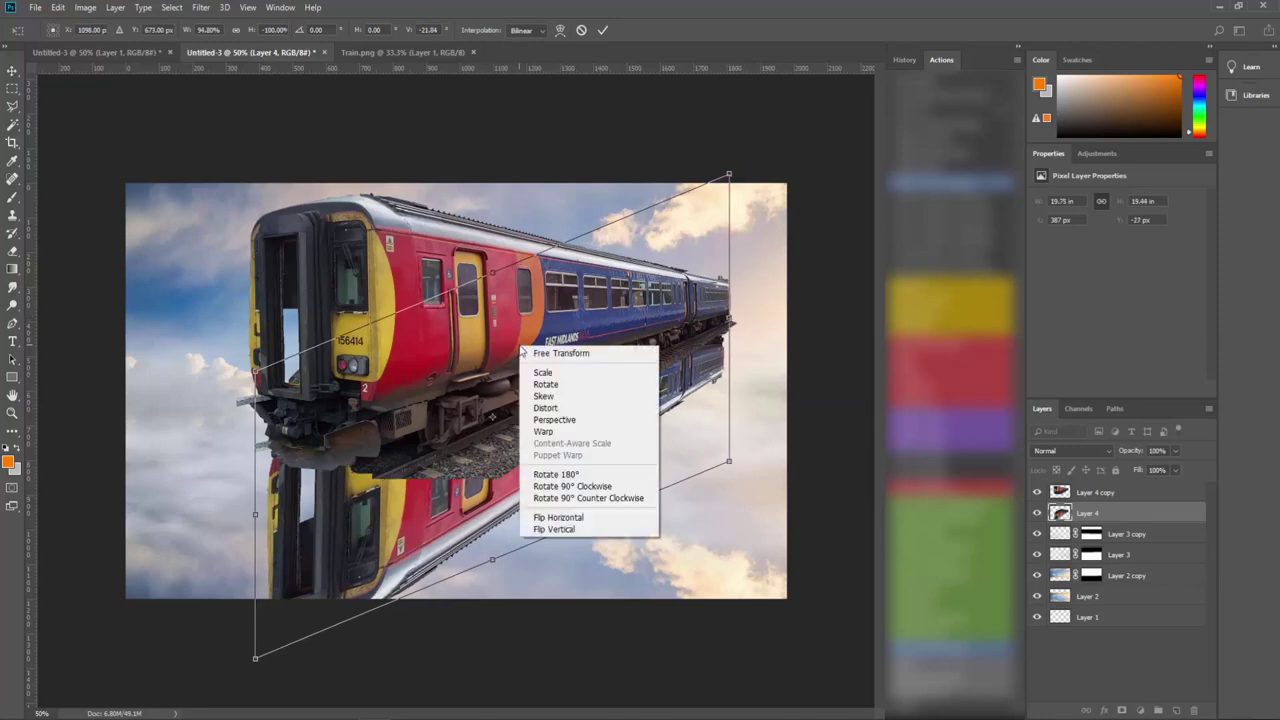
- Switch the reflection to Warp and bend its corners and edges toward the train's underside
click(543, 431)
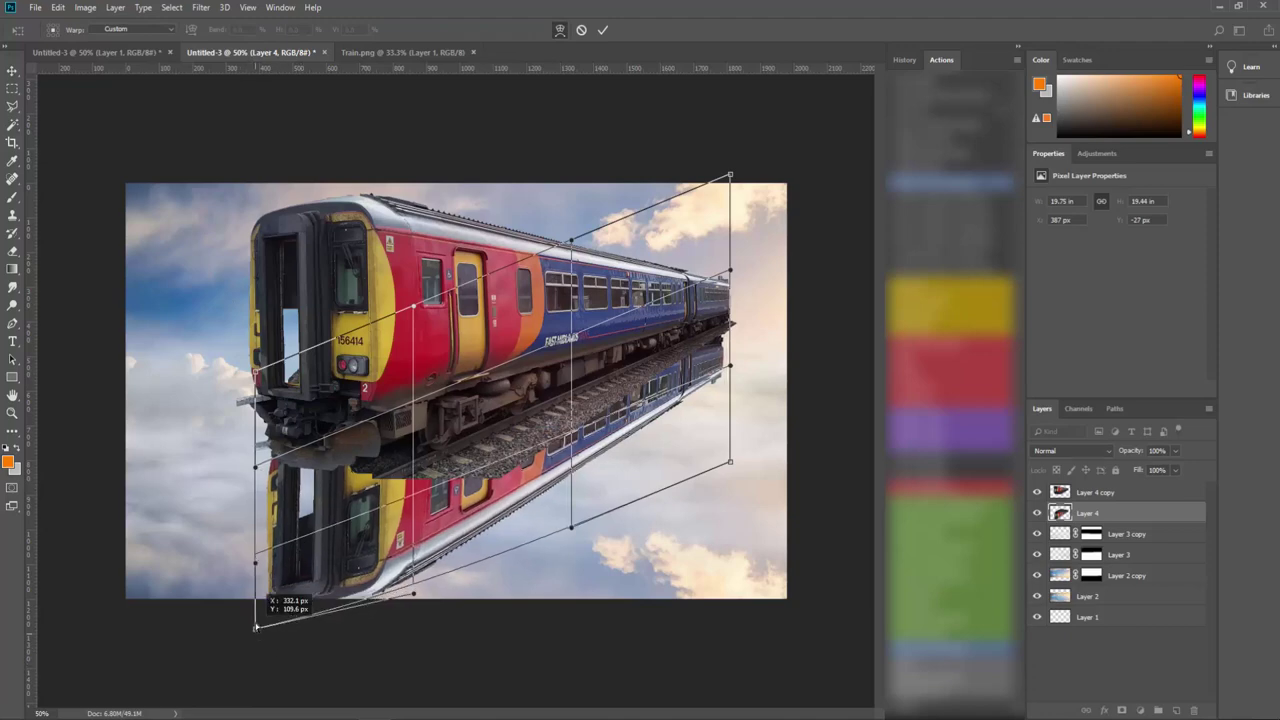
drag(254, 661, 262, 599)
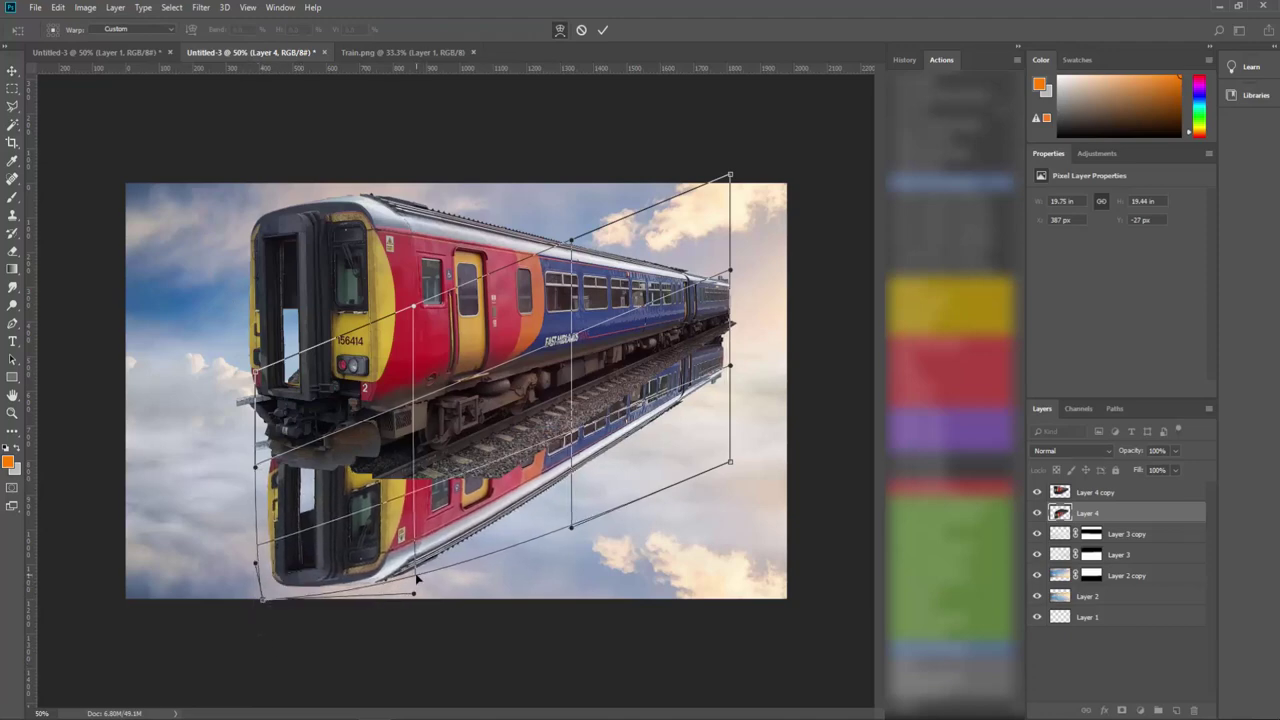
drag(415, 596, 415, 599)
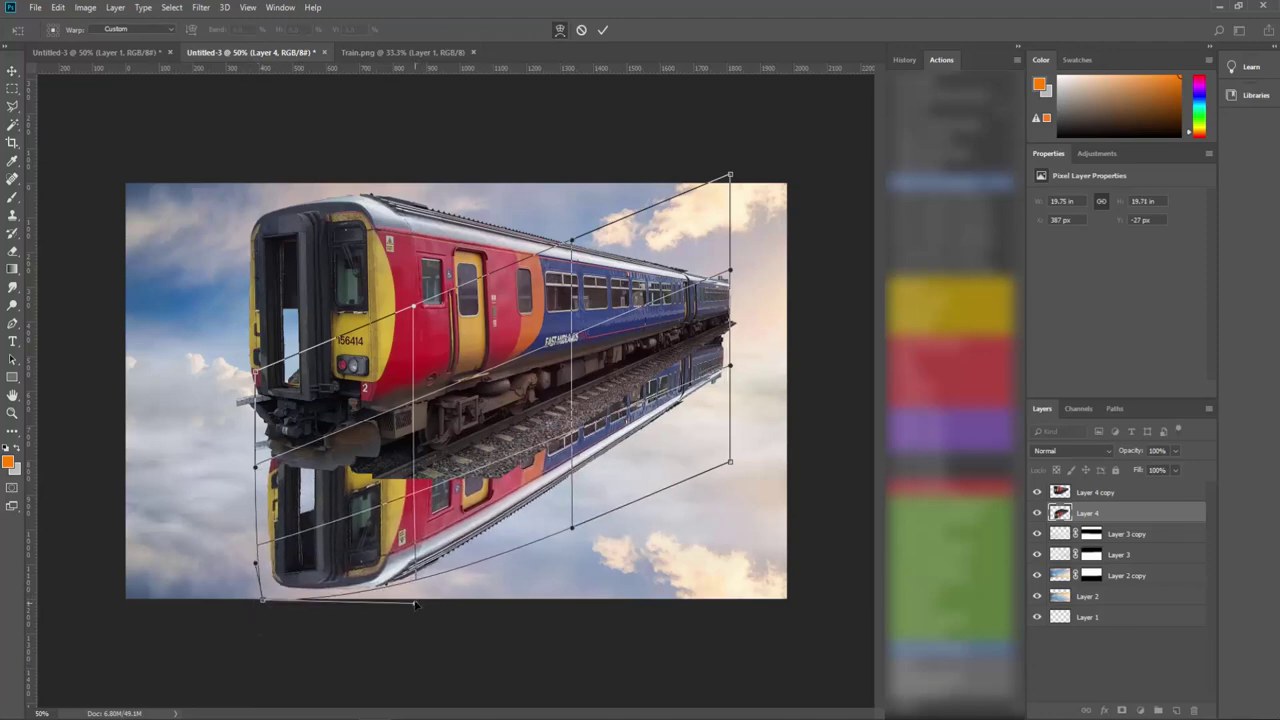
drag(736, 272, 730, 235)
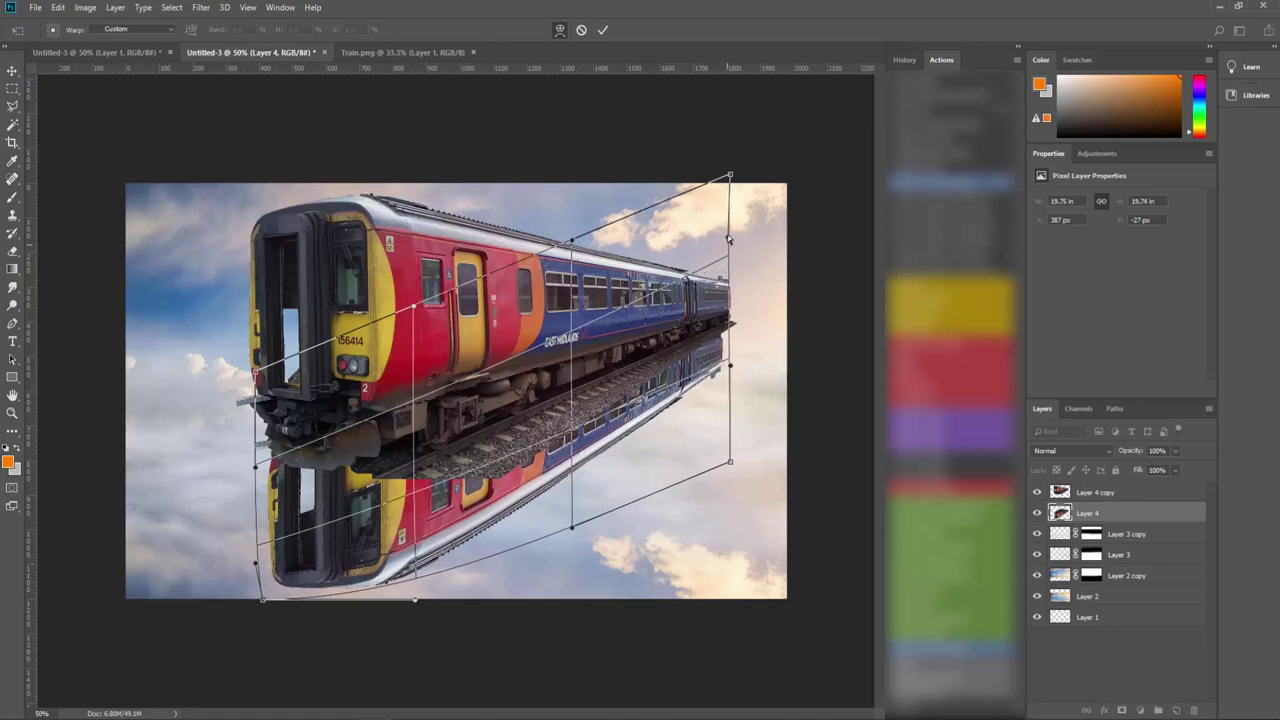
drag(732, 367, 745, 346)
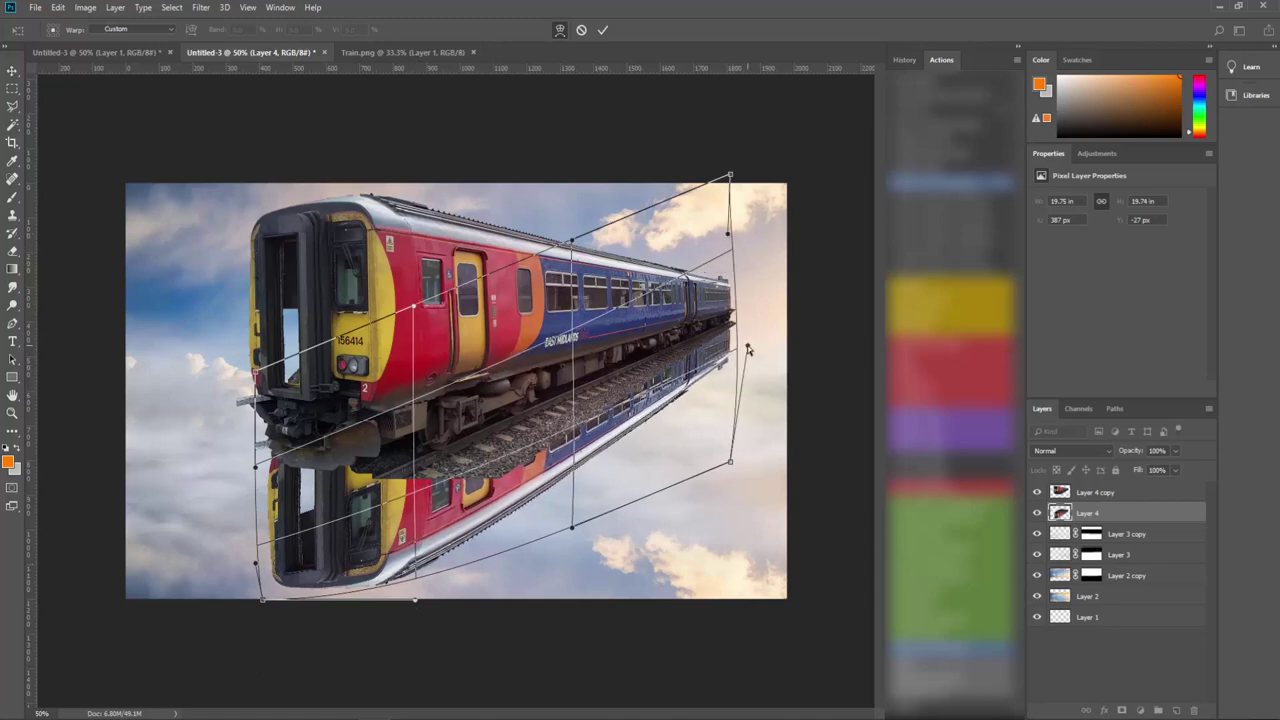
drag(574, 530, 569, 546)
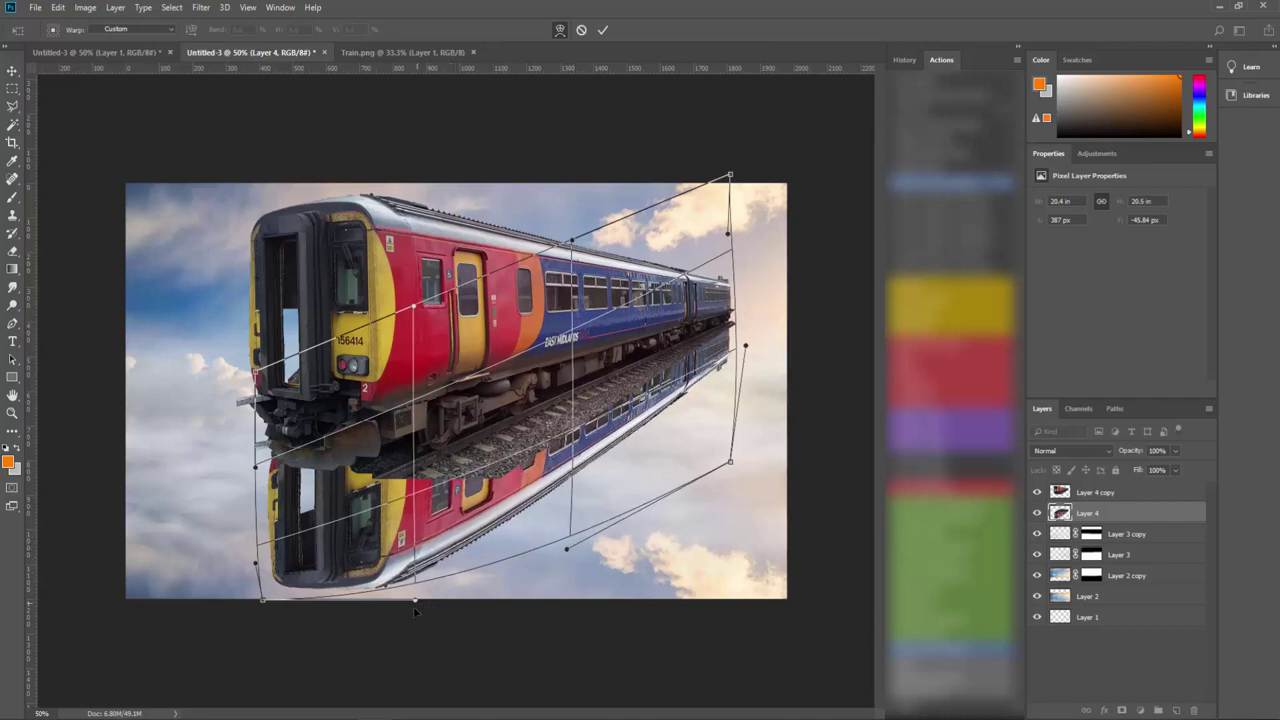
drag(415, 602, 413, 610)
drag(263, 603, 261, 586)
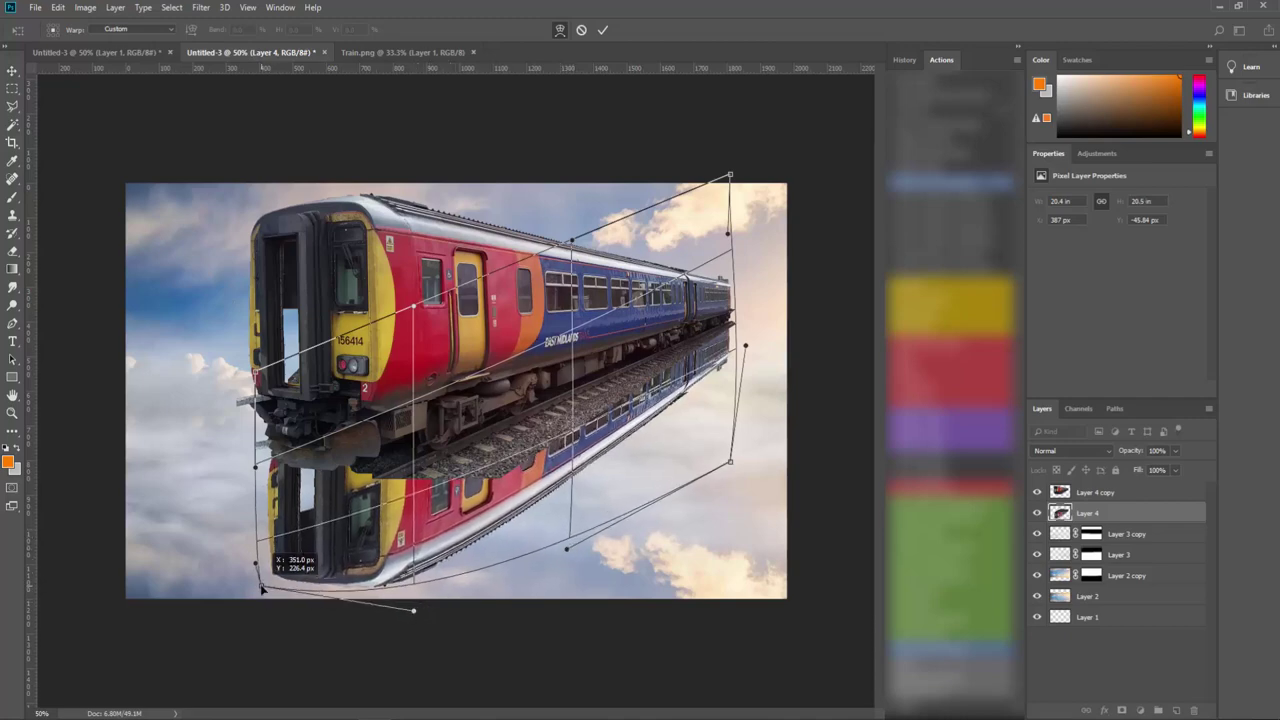
drag(254, 466, 254, 451)
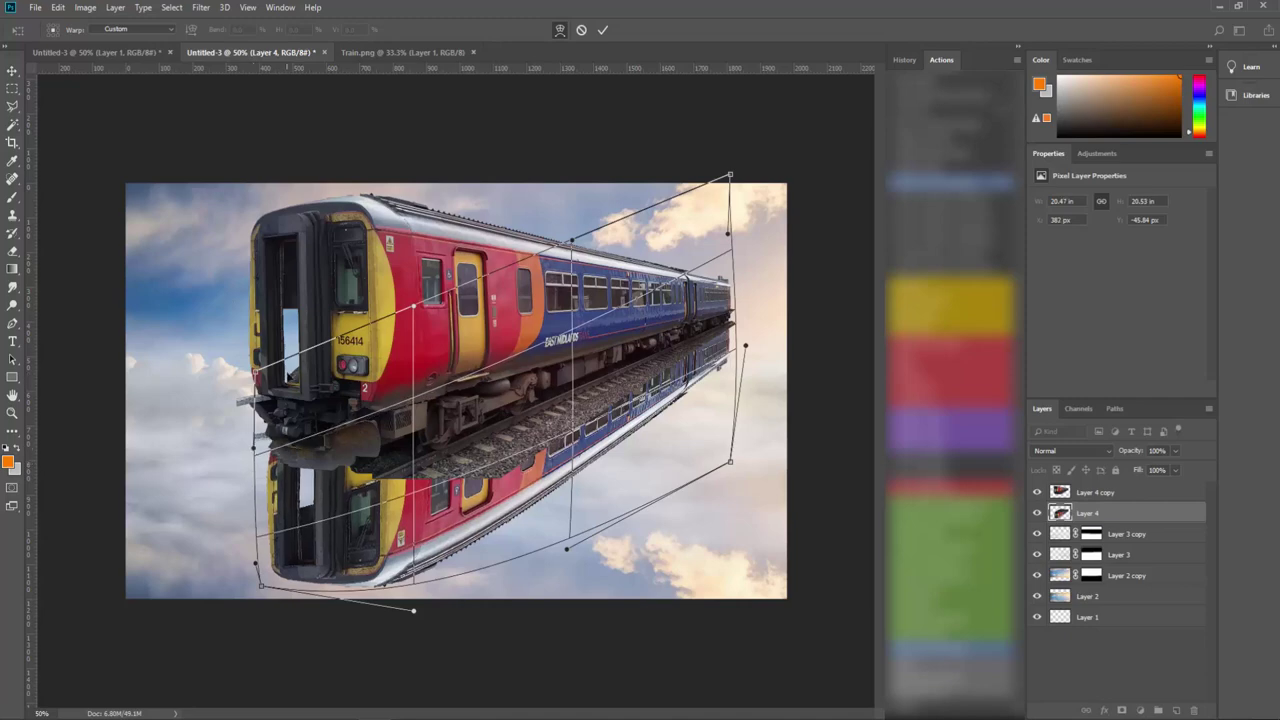
- Refine the warp mesh so the reflection's curves follow the train's underside
drag(417, 311, 398, 354)
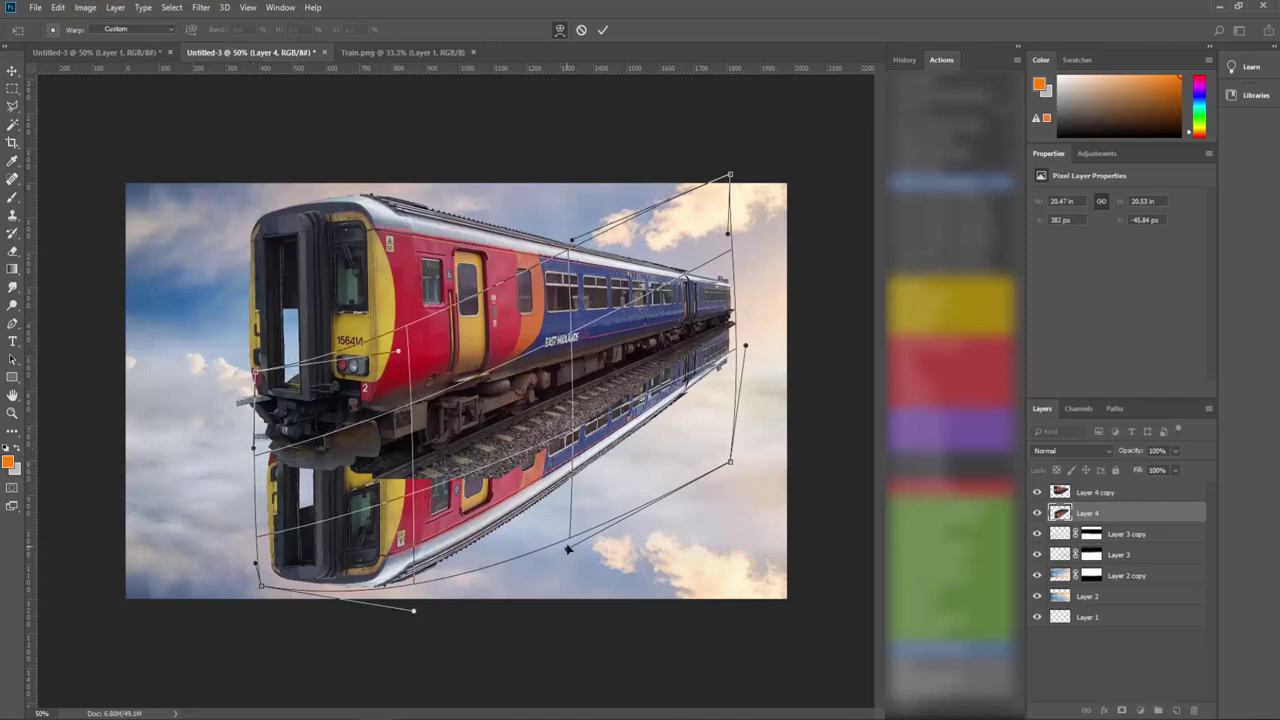
drag(567, 549, 566, 534)
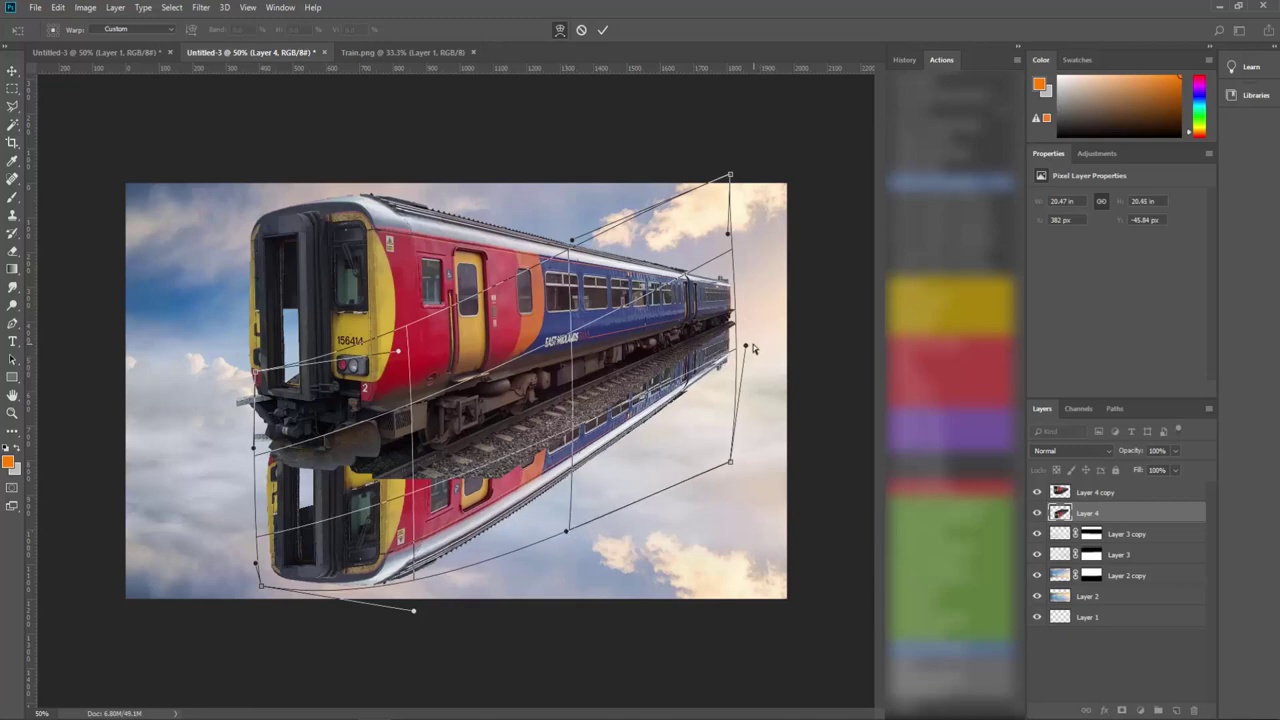
drag(749, 346, 746, 375)
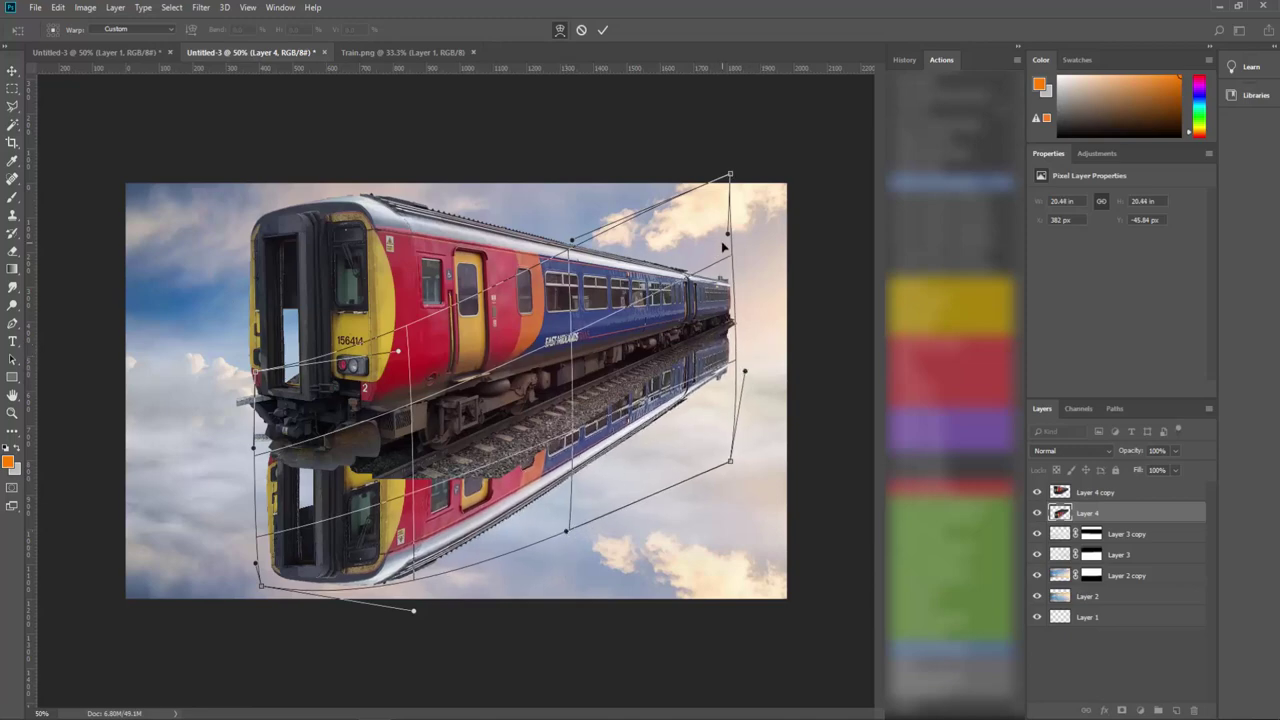
drag(729, 233, 726, 220)
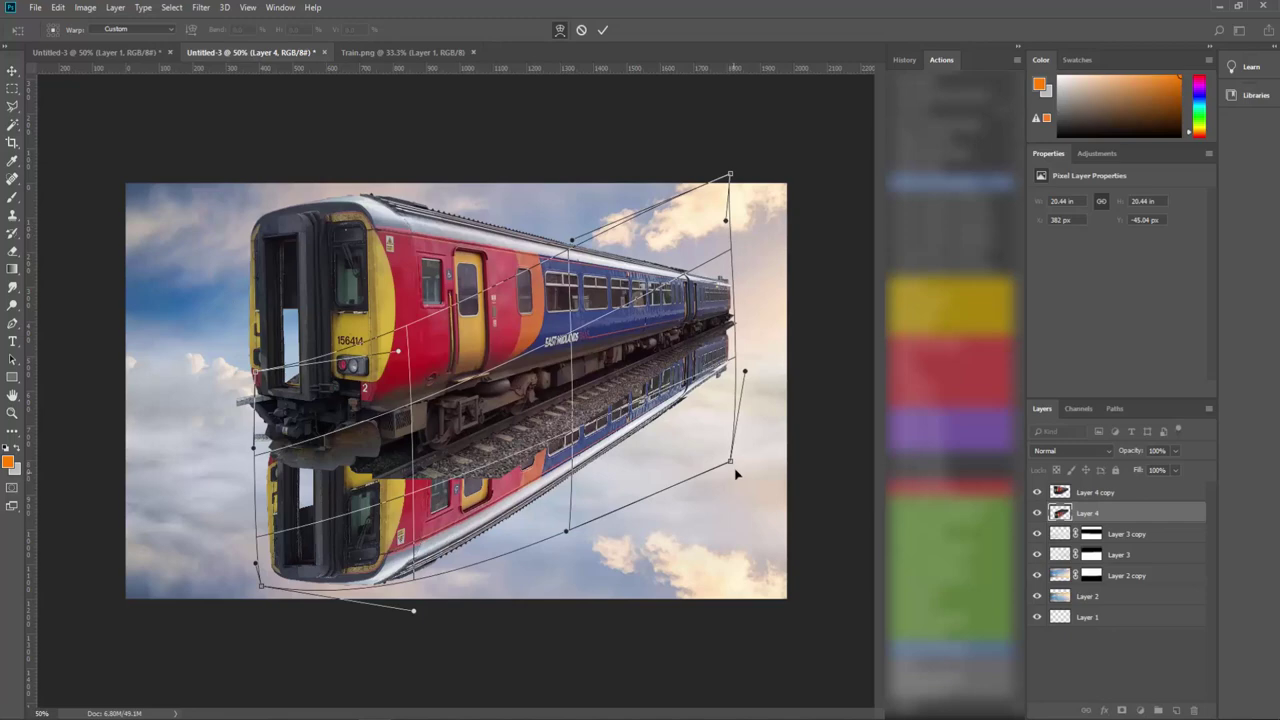
drag(729, 466, 733, 470)
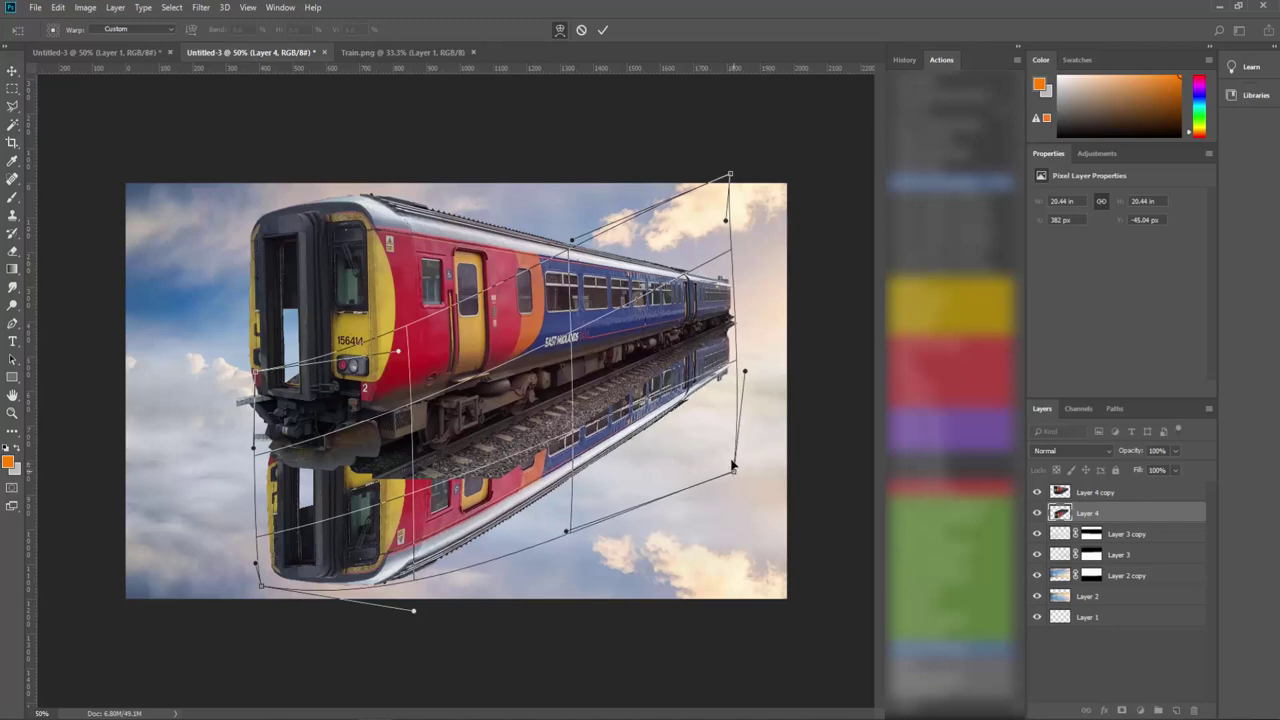
drag(748, 376, 745, 364)
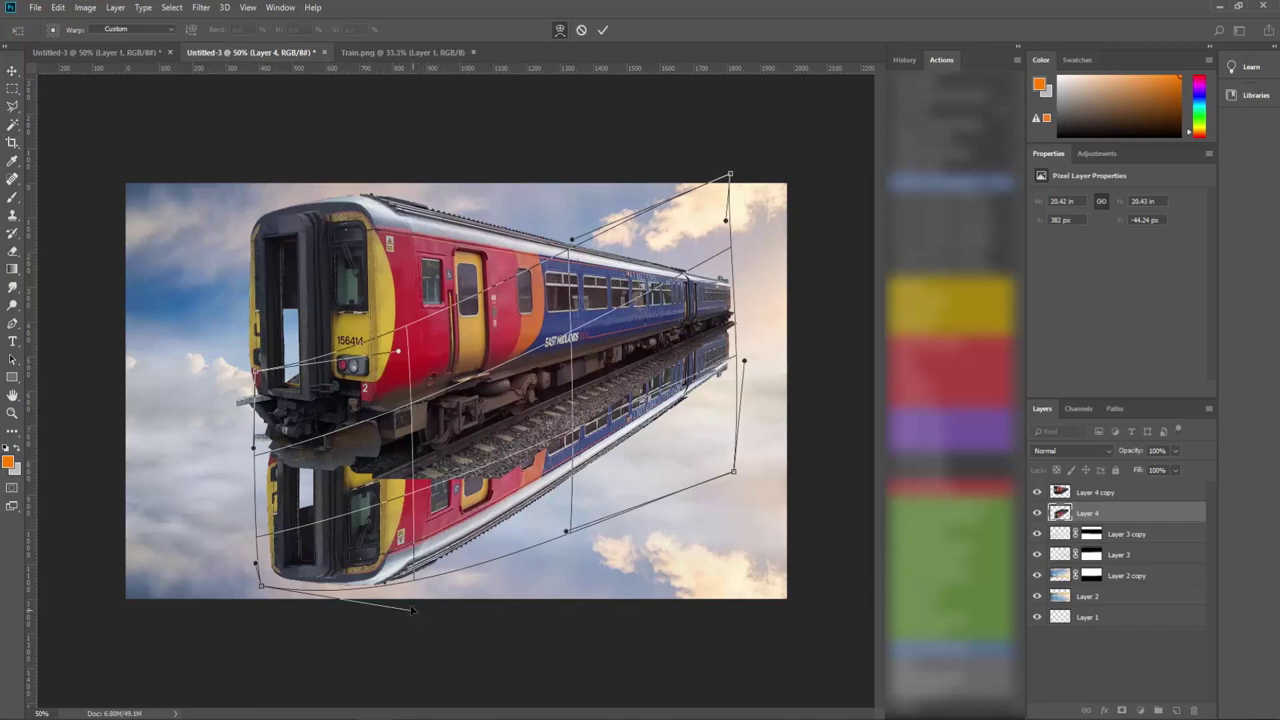
drag(412, 609, 417, 604)
drag(255, 572, 258, 544)
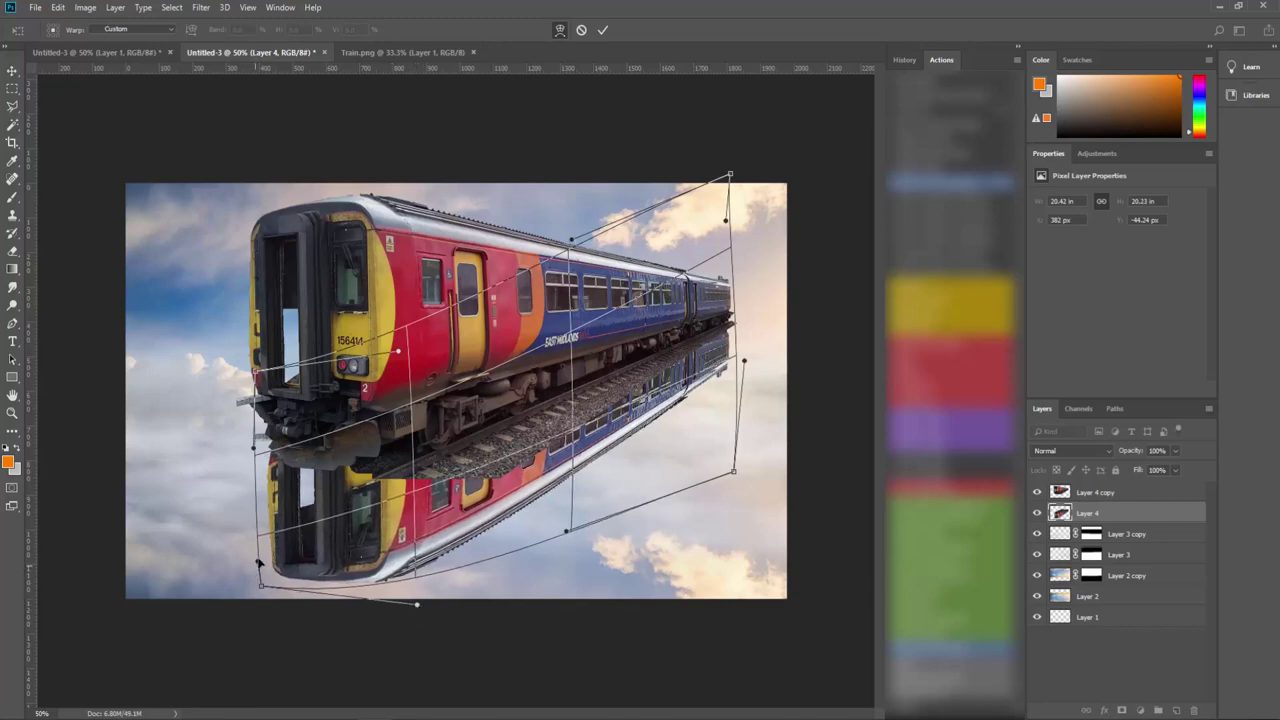
drag(266, 590, 267, 561)
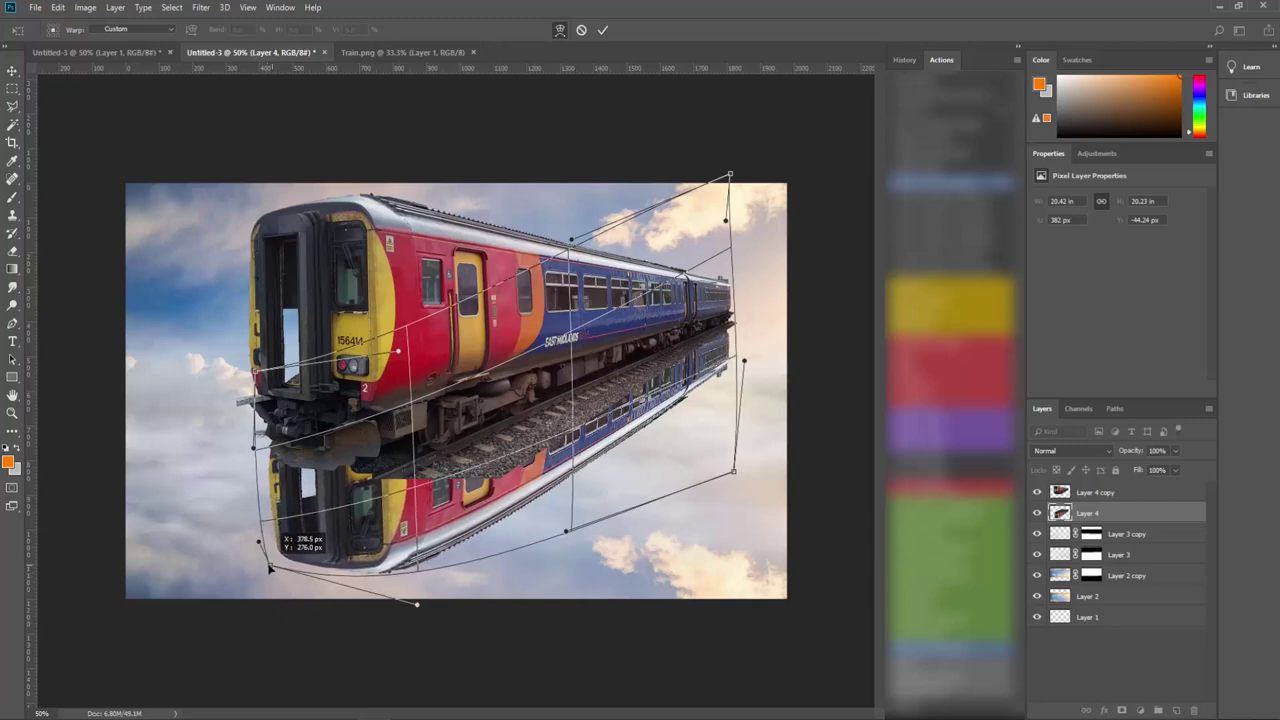
- Stretch the reflection taller, rotate it to about -20°, and move it down slightly
right_click(484, 488)
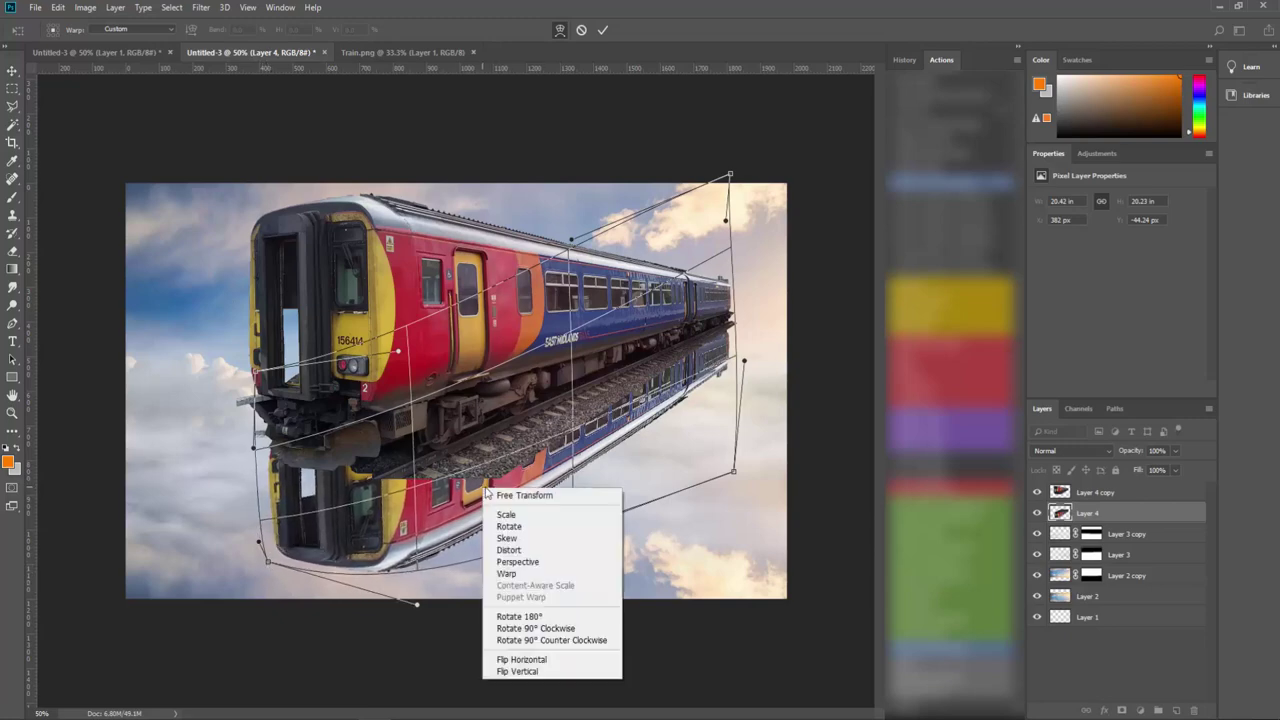
click(511, 515)
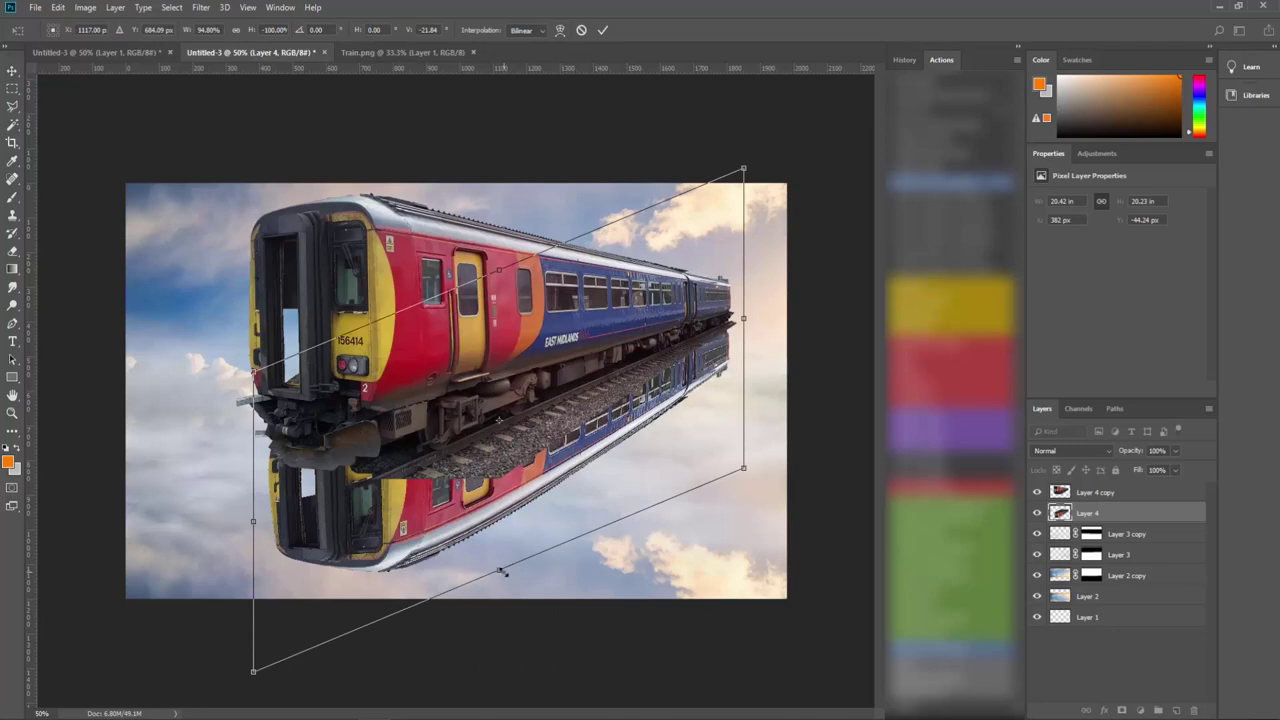
drag(502, 572, 502, 581)
right_click(552, 455)
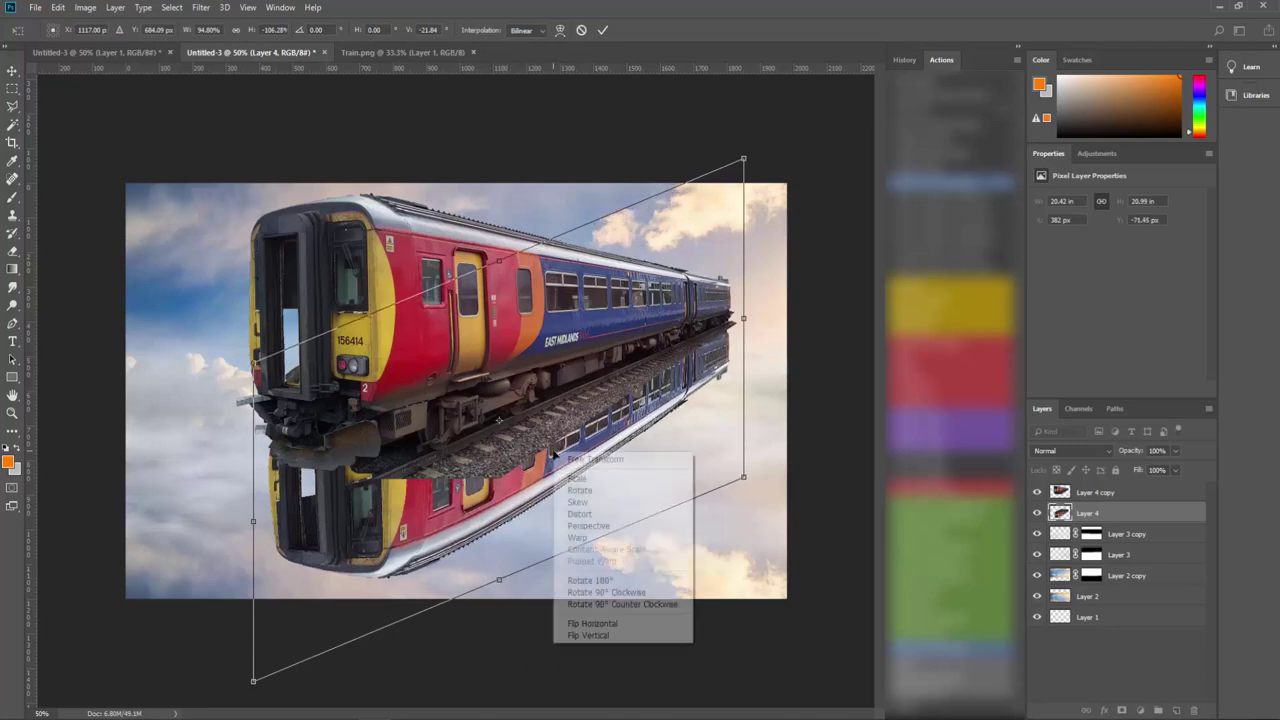
click(580, 490)
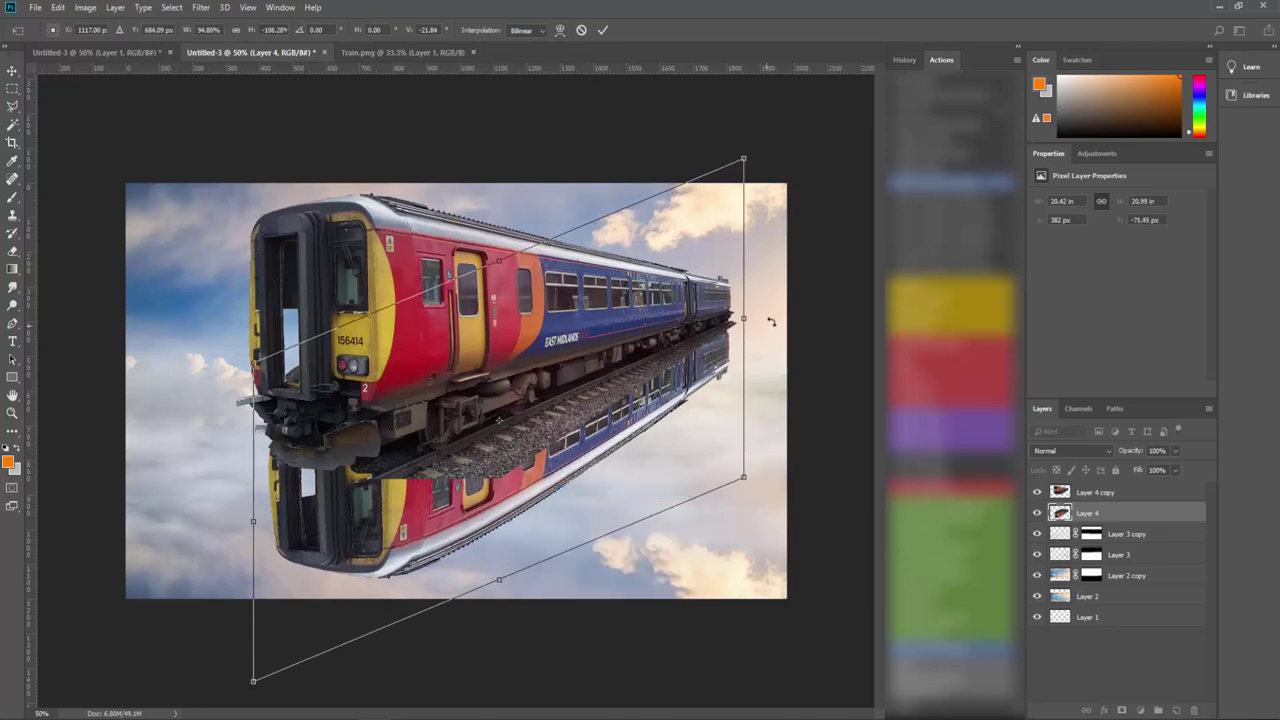
drag(770, 311, 778, 302)
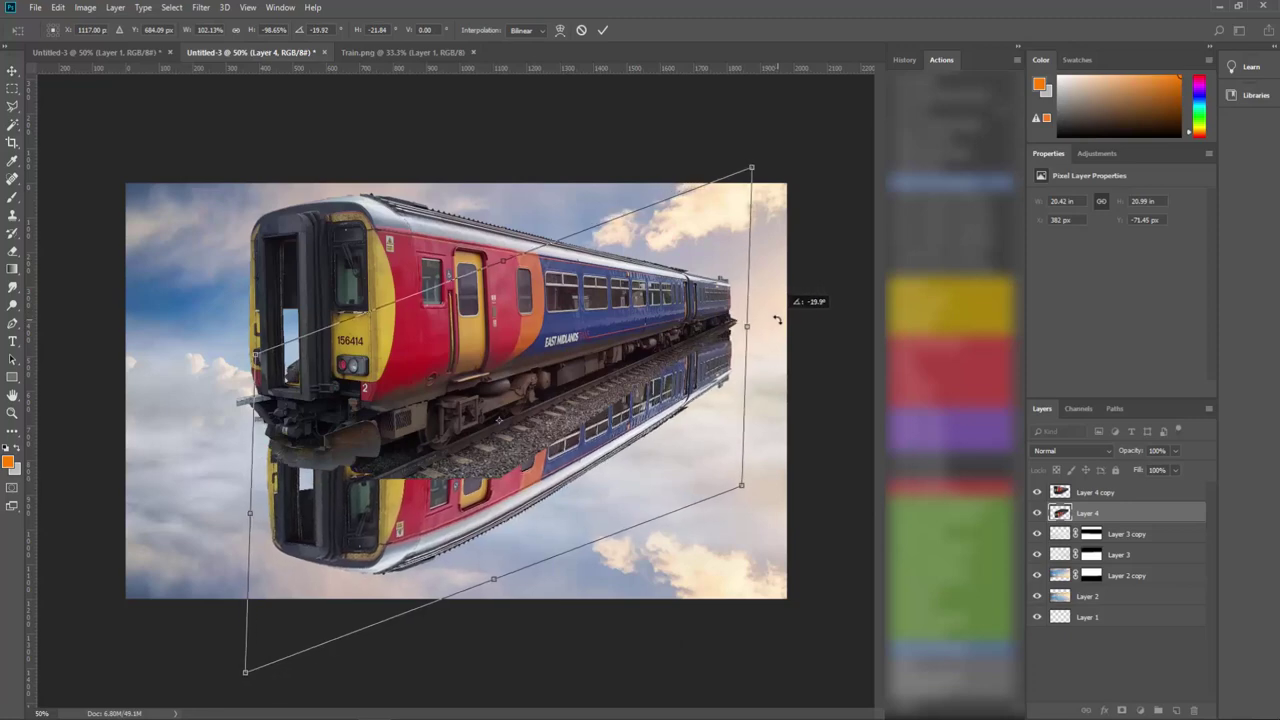
drag(625, 381, 623, 405)
- Distort the reflection's corners to match the train's perspective and apply the transform
right_click(600, 394)
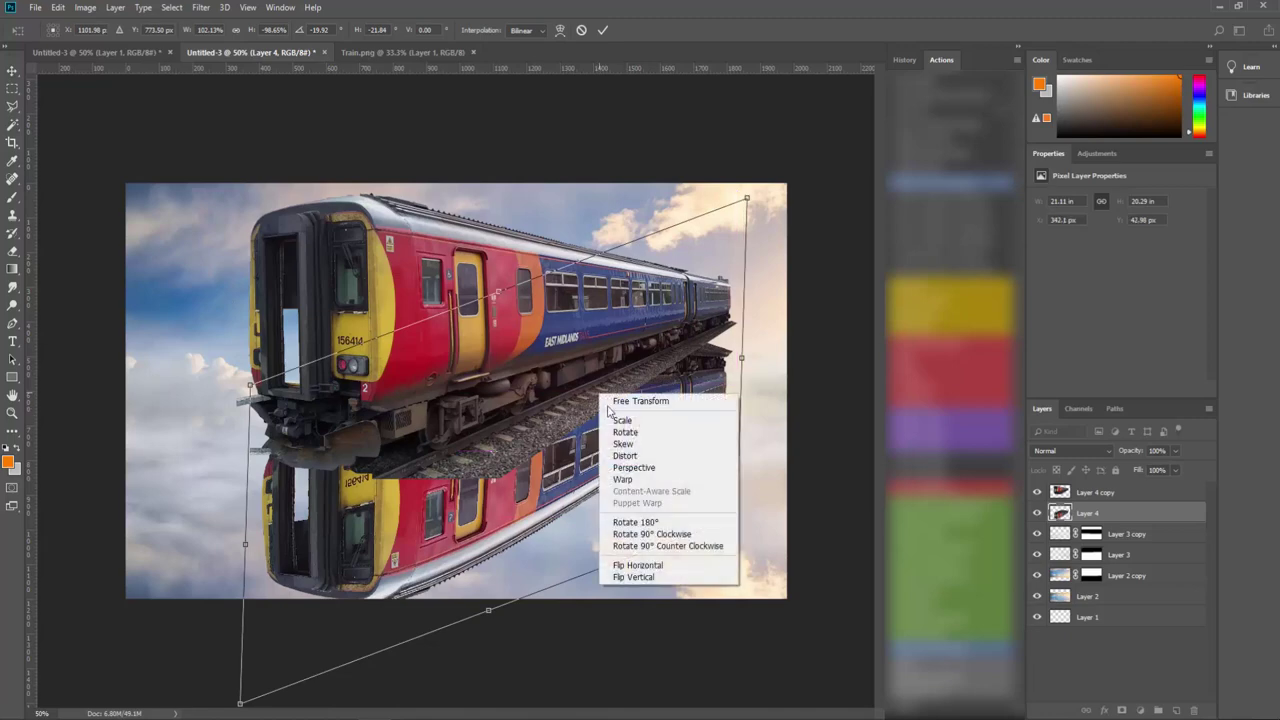
click(628, 457)
drag(740, 365, 751, 337)
right_click(572, 416)
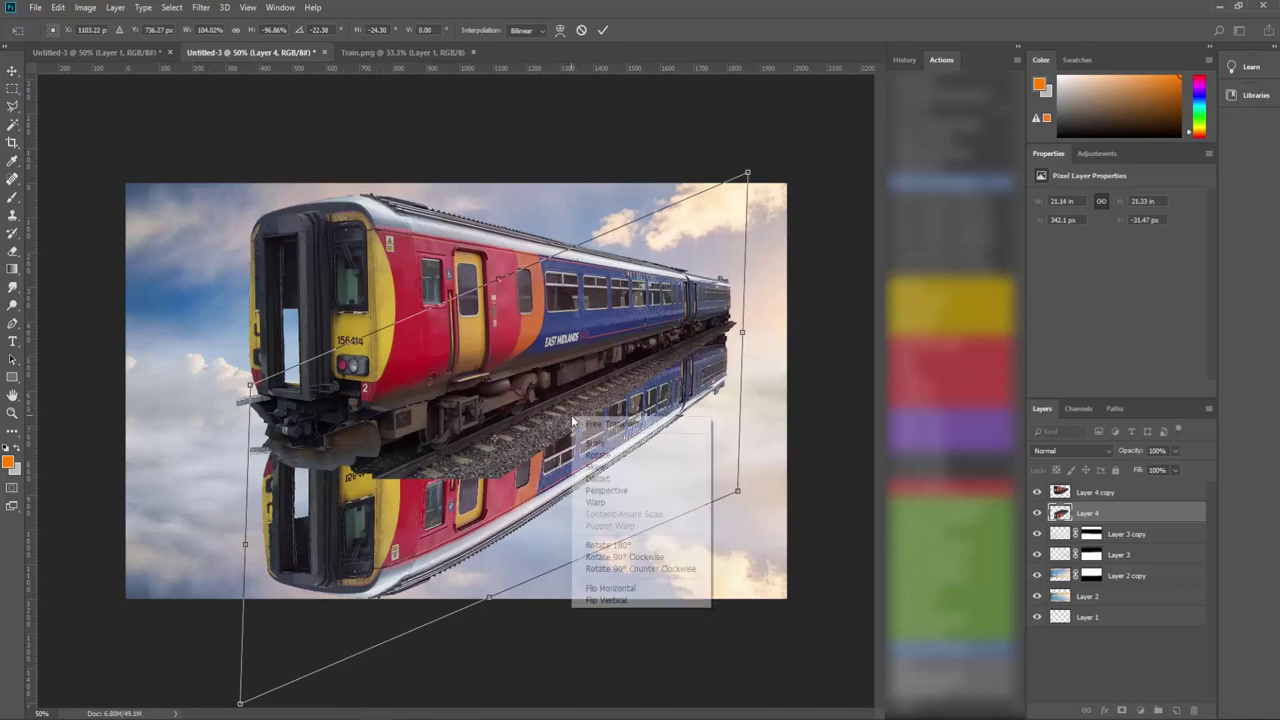
click(601, 484)
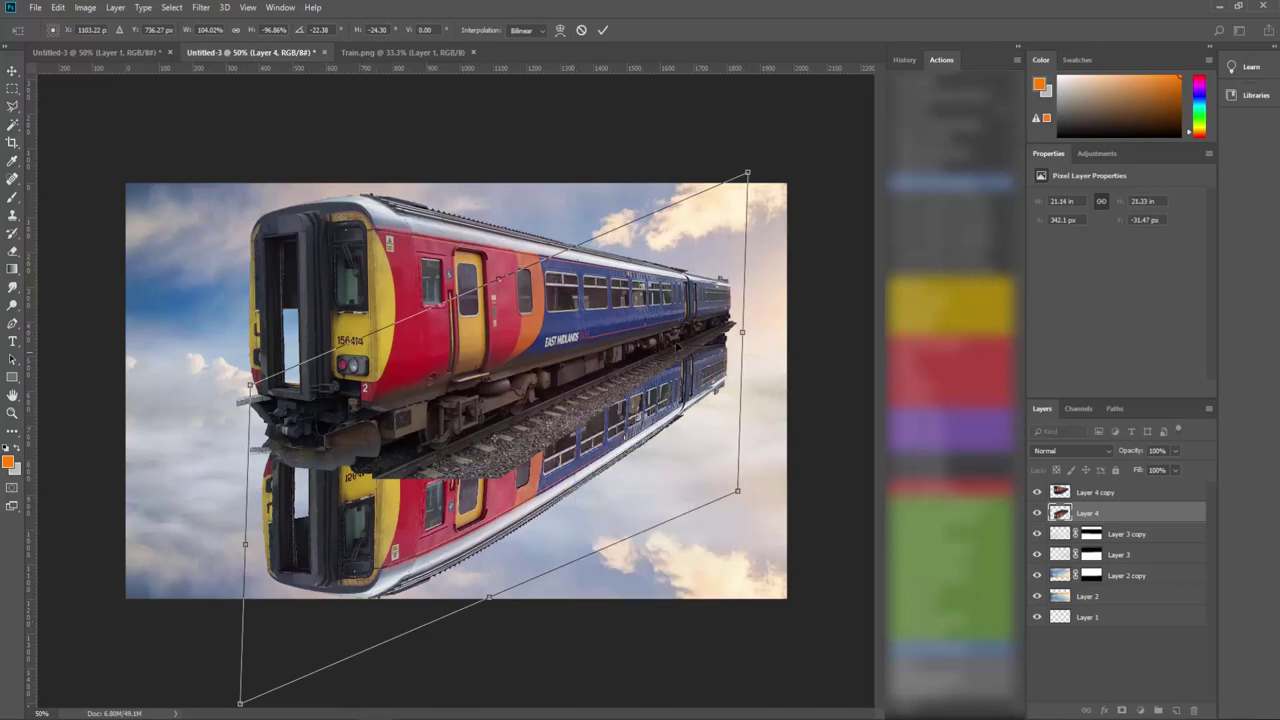
drag(747, 184, 749, 160)
drag(745, 497, 757, 497)
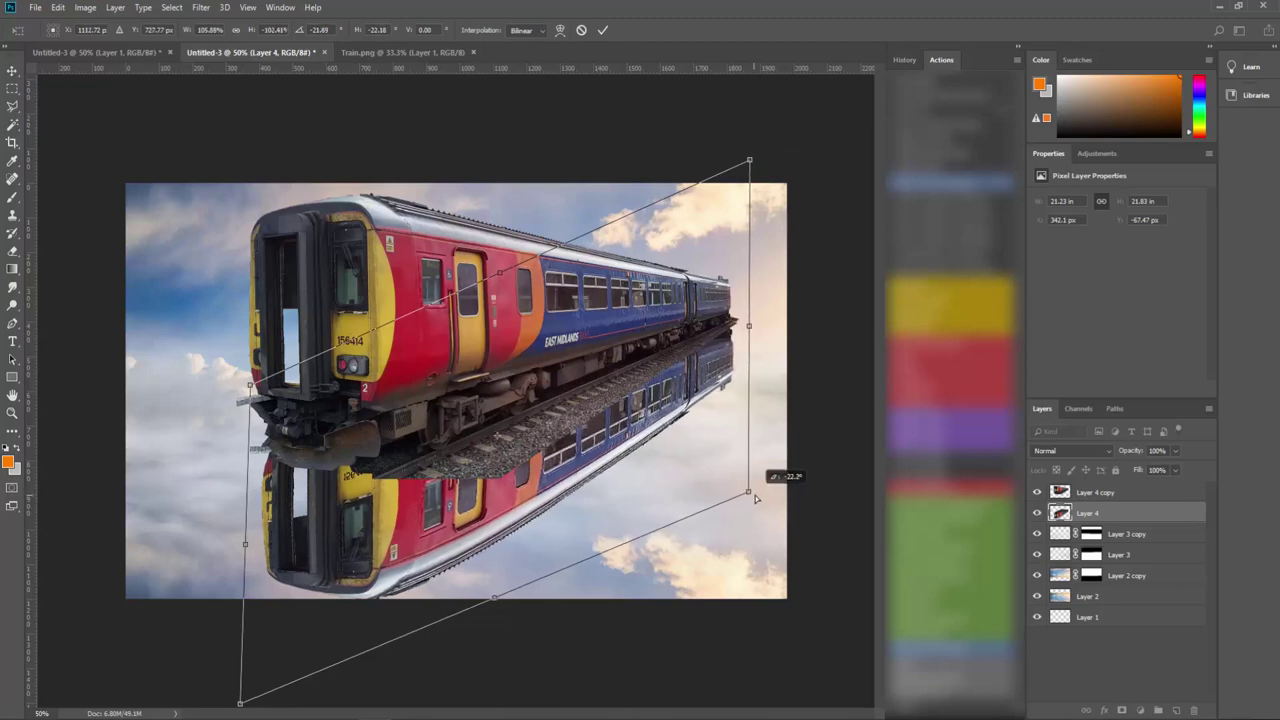
drag(240, 705, 268, 697)
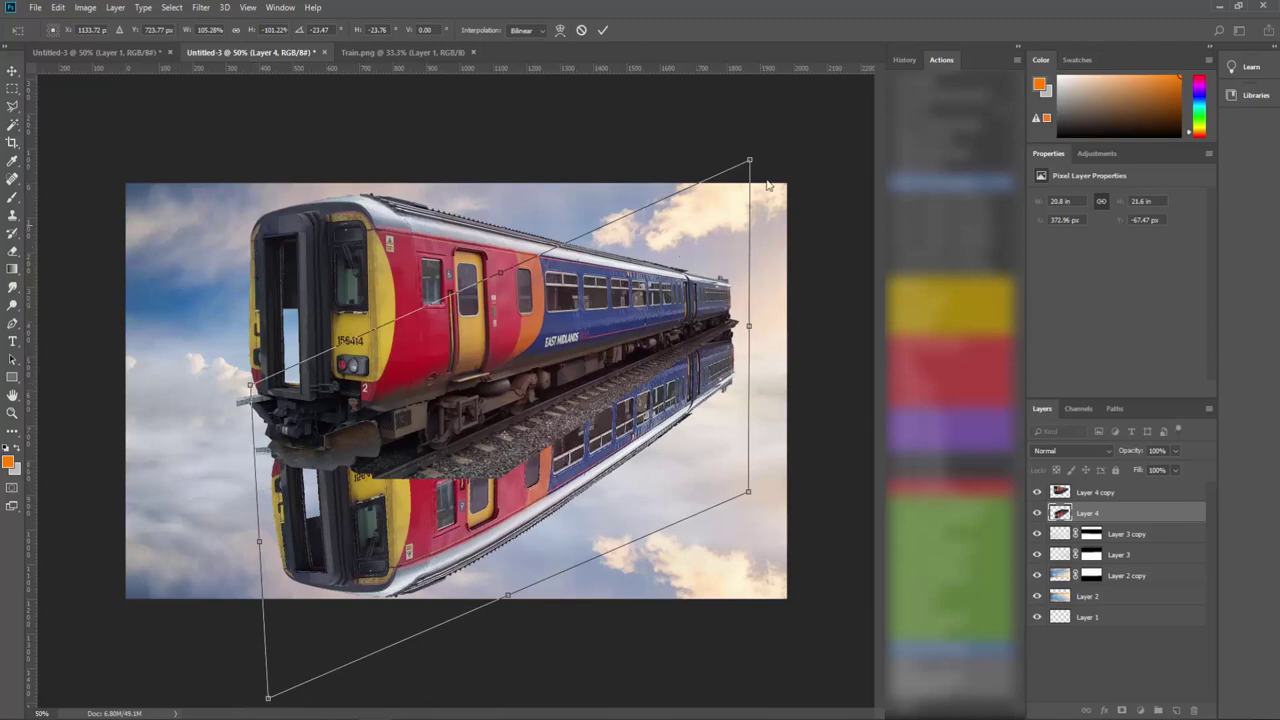
drag(751, 165, 749, 140)
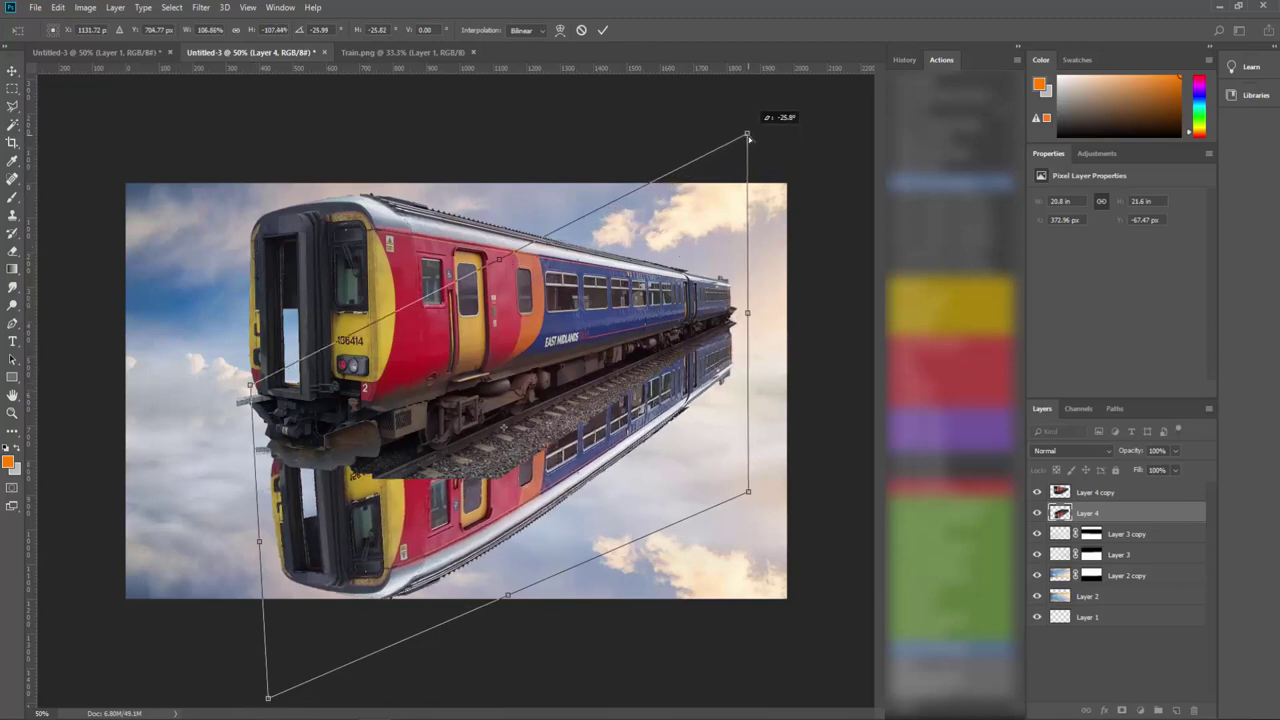
click(12, 71)
- Confirm the transform and outline the track bed below the rail with the Polygonal Lasso
click(562, 280)
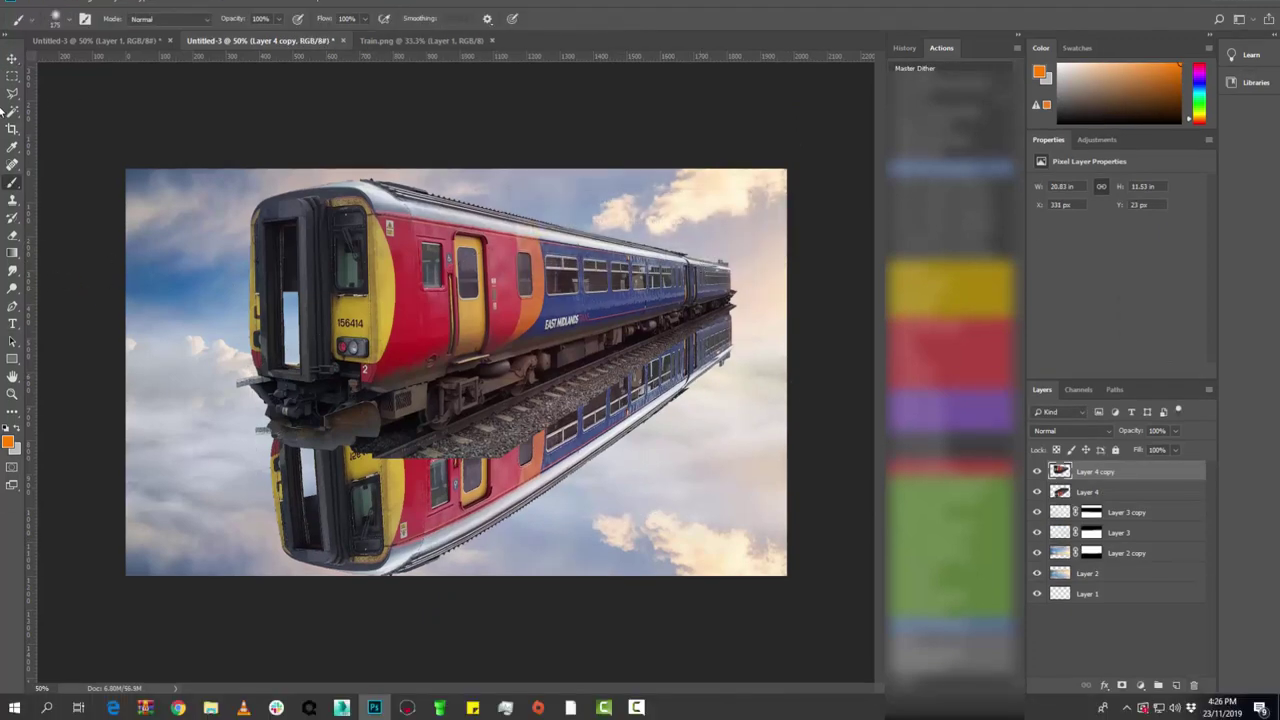
click(10, 93)
scroll(419, 439, up, 1)
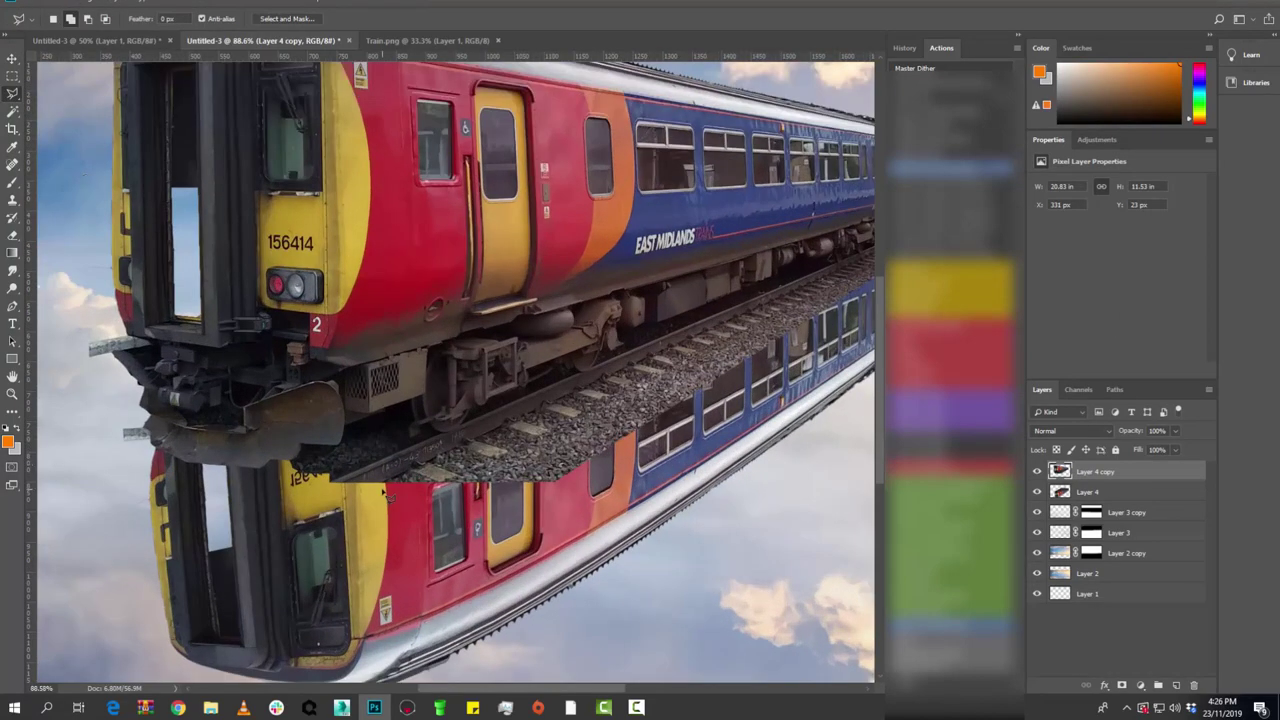
scroll(419, 439, up, 1)
scroll(419, 439, up, 1)
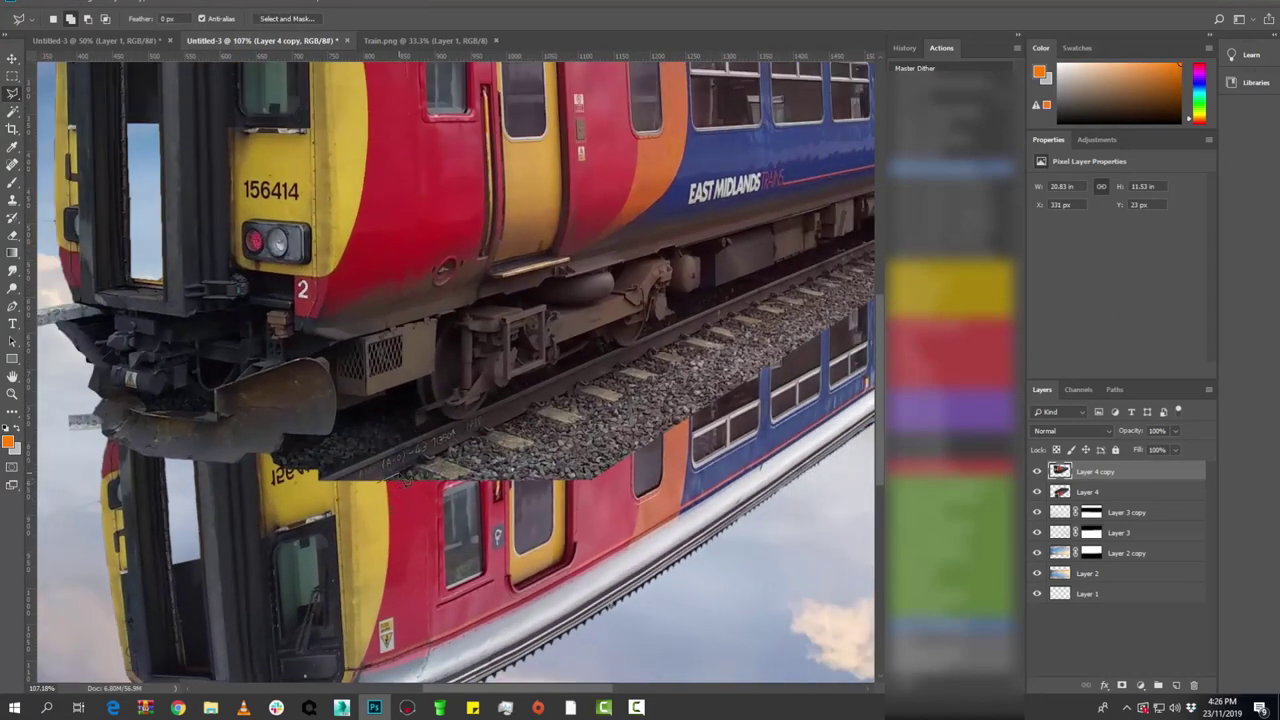
click(400, 480)
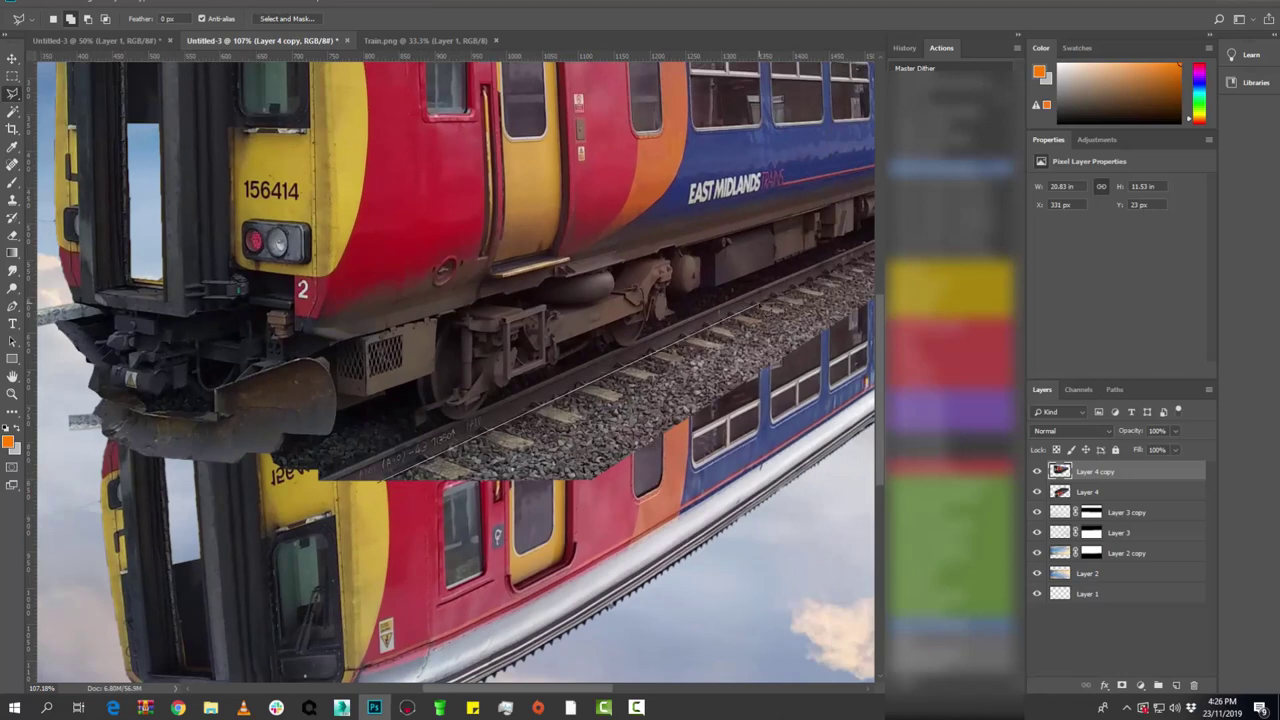
drag(790, 292, 365, 467)
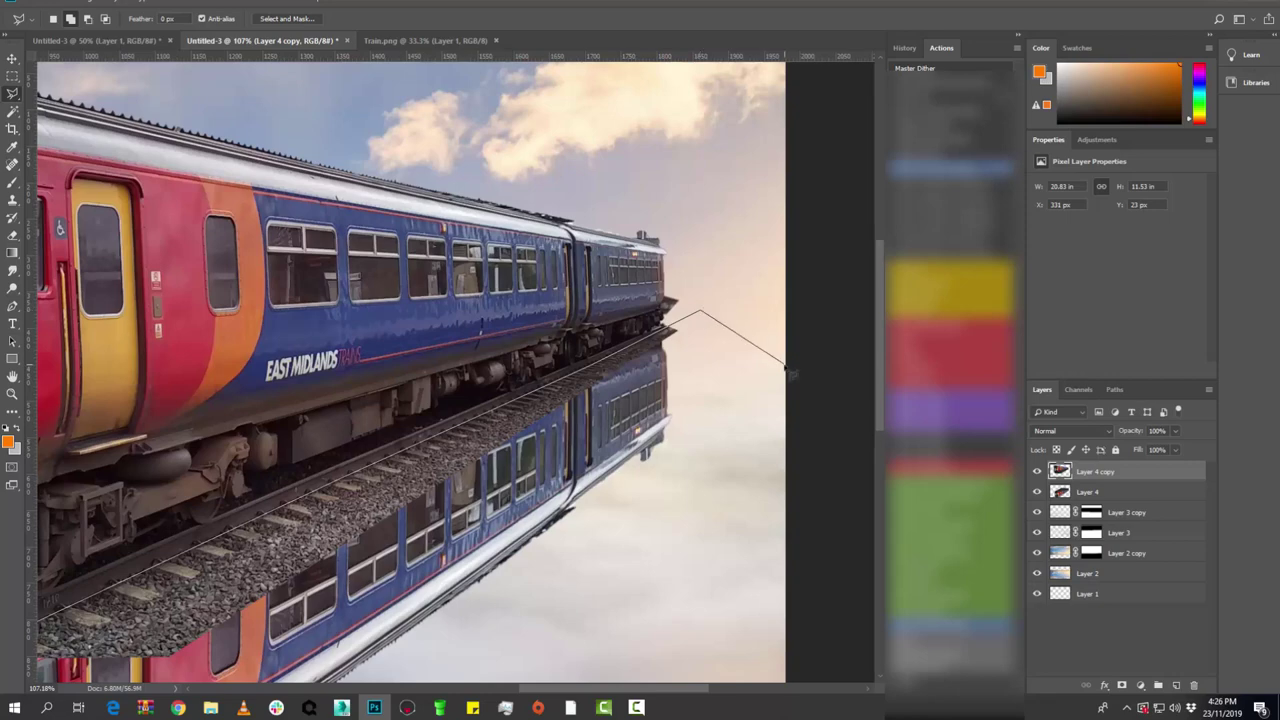
click(786, 369)
click(686, 514)
click(350, 478)
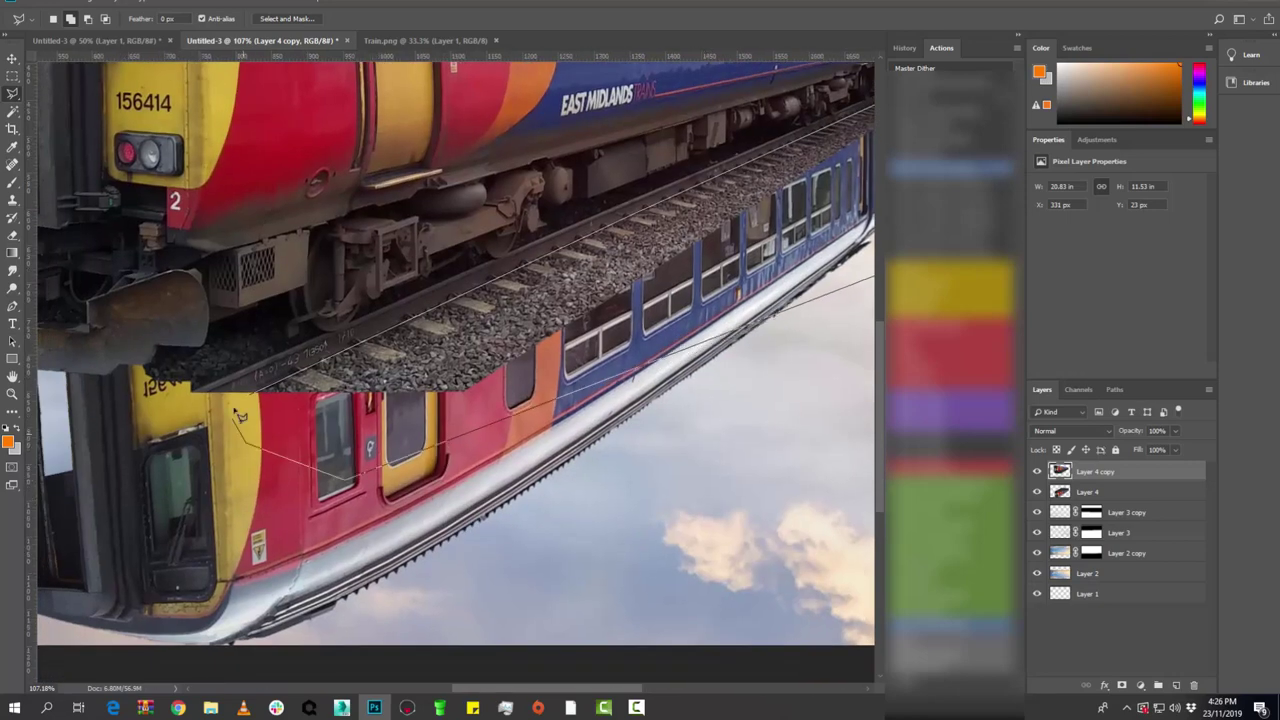
click(254, 403)
- Delete the selected area from Layer 4 copy, deselect, fit the image, and select Layer 4
key(Delete)
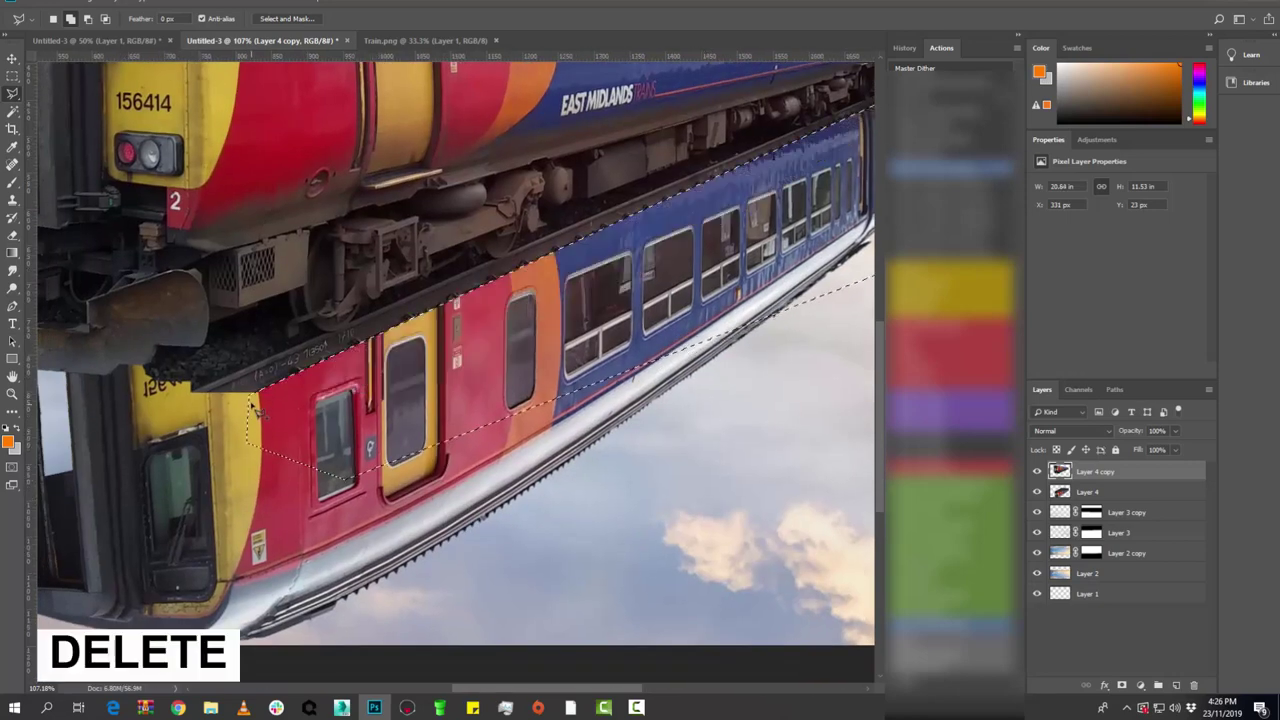
scroll(254, 403, down, 2)
key(ctrl+d)
key(ctrl+0)
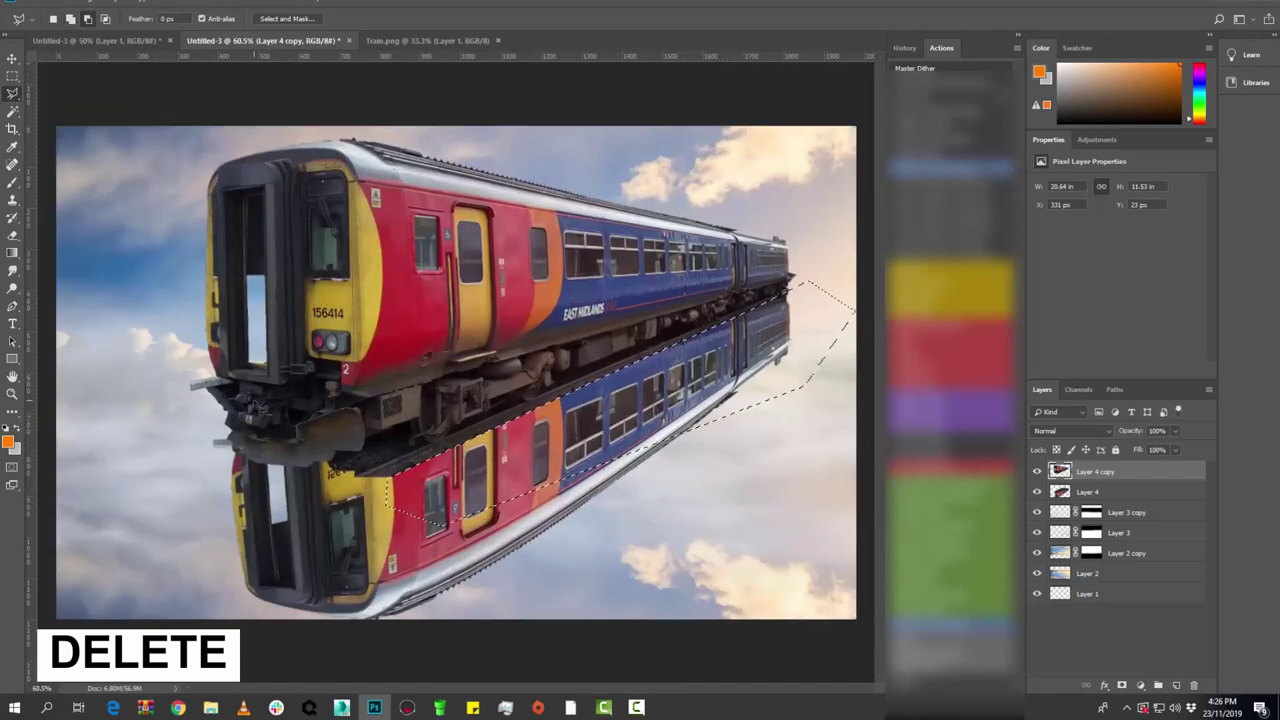
scroll(338, 440, down, 1)
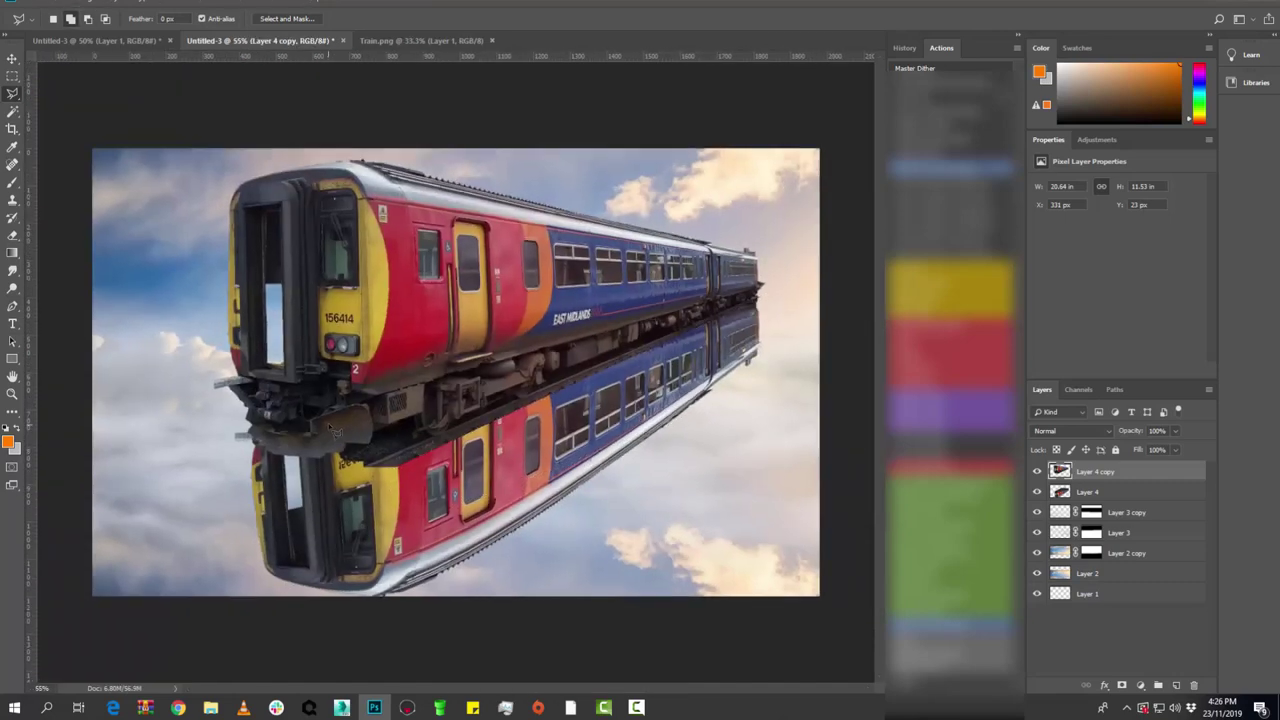
click(1088, 493)
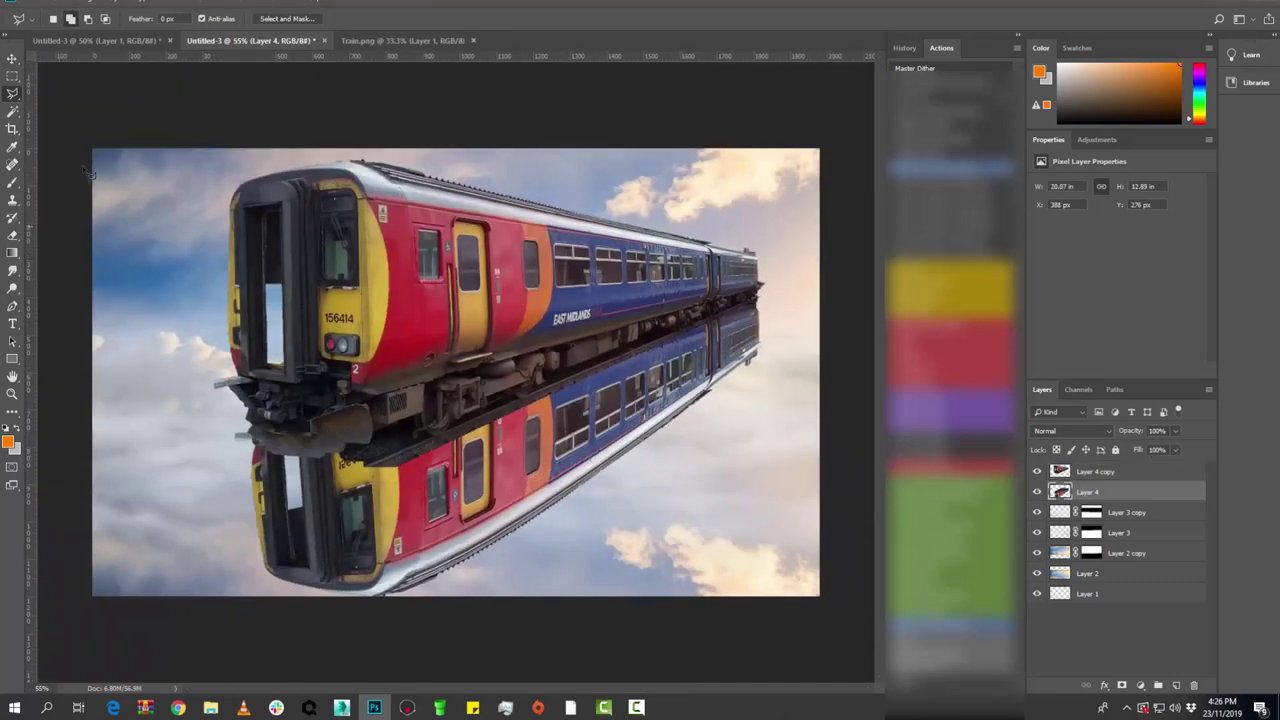
- Move the Layer 4 reflection lower and set its opacity to about 68%
click(13, 60)
key(ctrl+t)
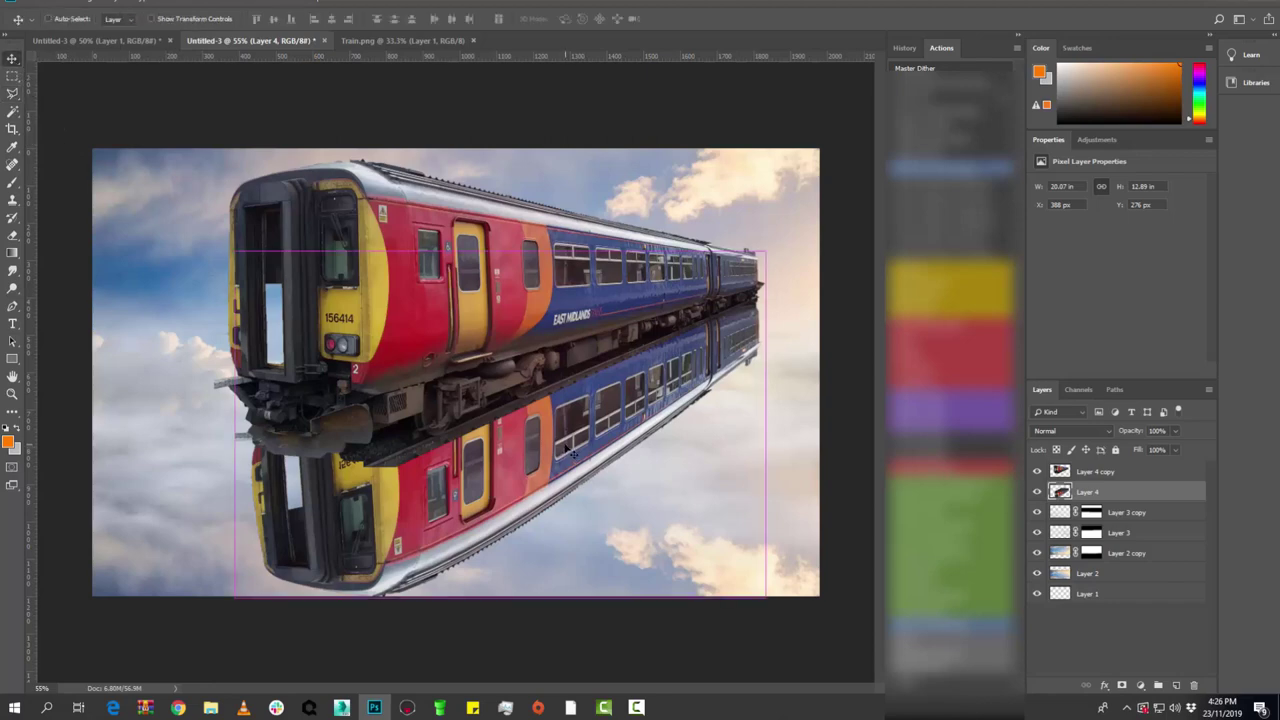
mouse_move(588, 440)
mouse_down()
mouse_move(606, 489)
mouse_move(596, 457)
mouse_up()
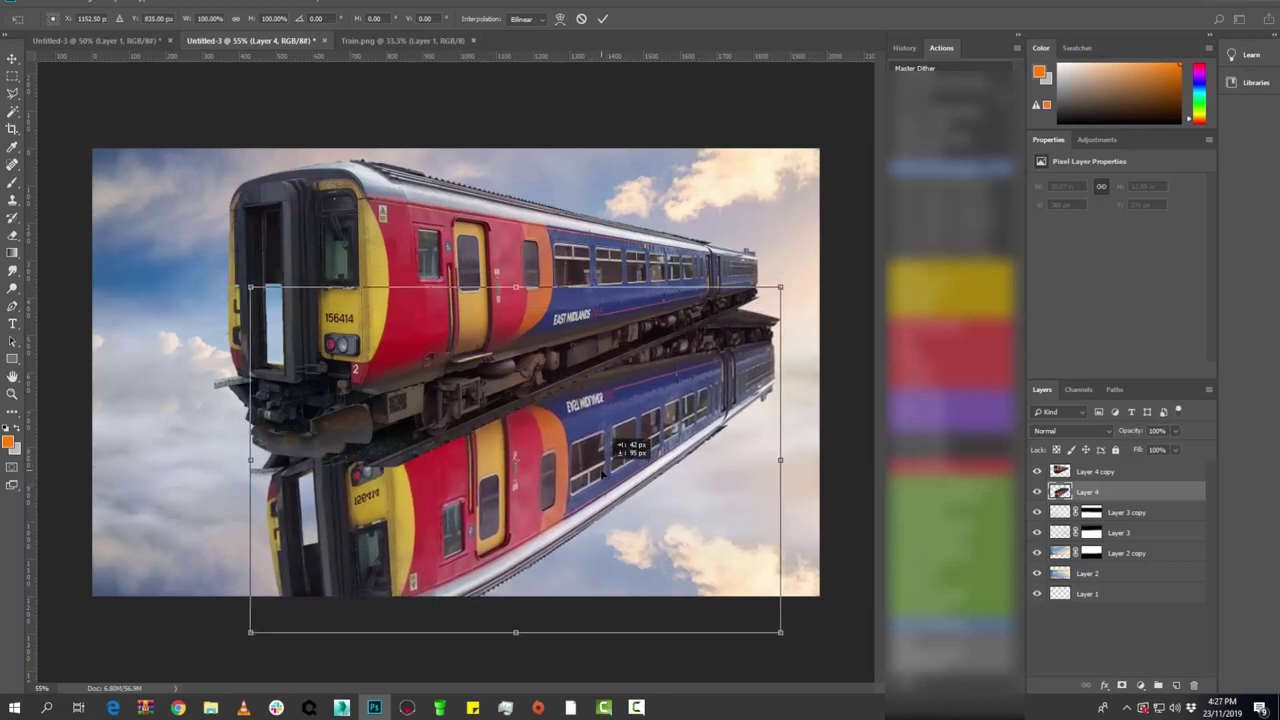
mouse_move(596, 457)
mouse_down()
mouse_move(604, 477)
mouse_move(597, 435)
mouse_up()
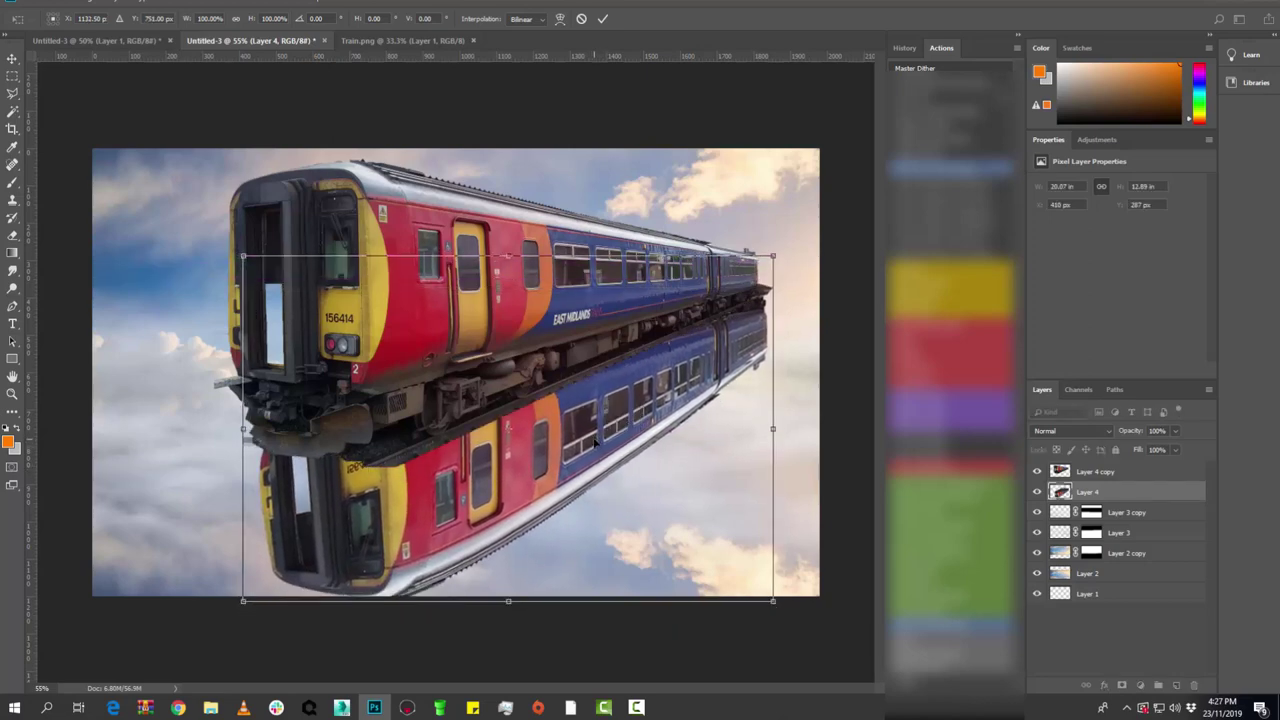
click(12, 59)
click(583, 259)
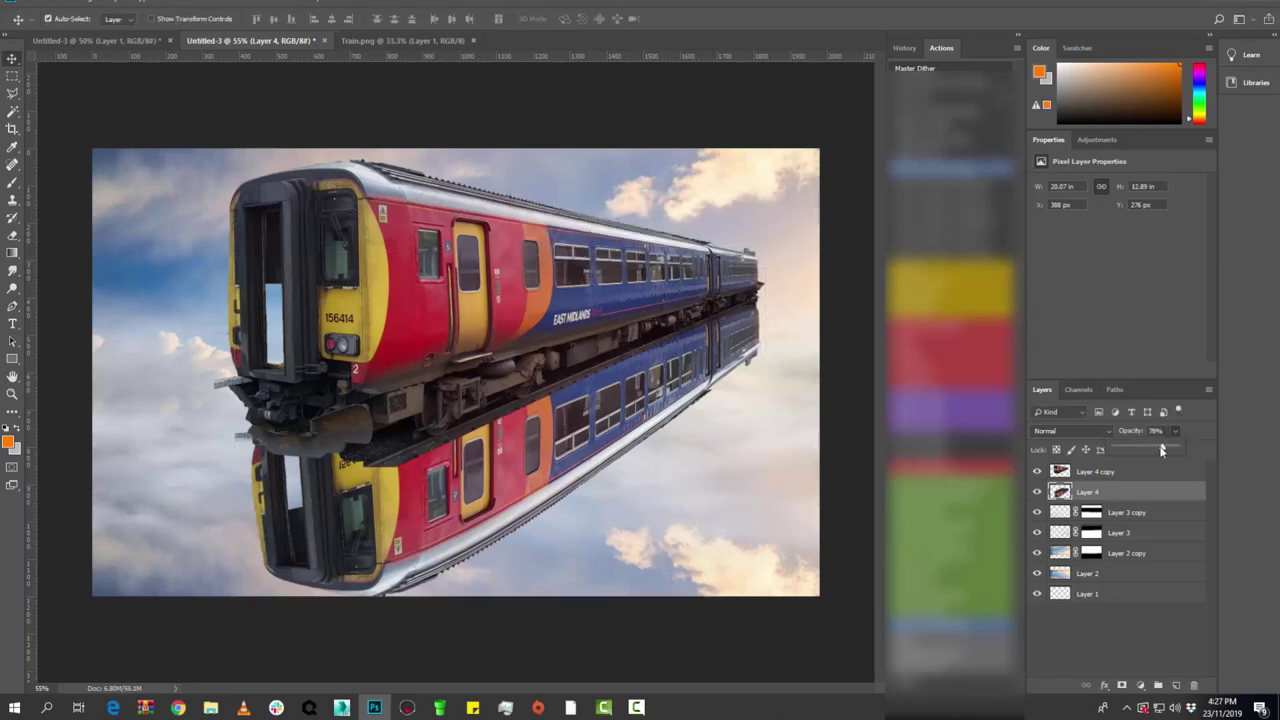
drag(1175, 445, 1157, 450)
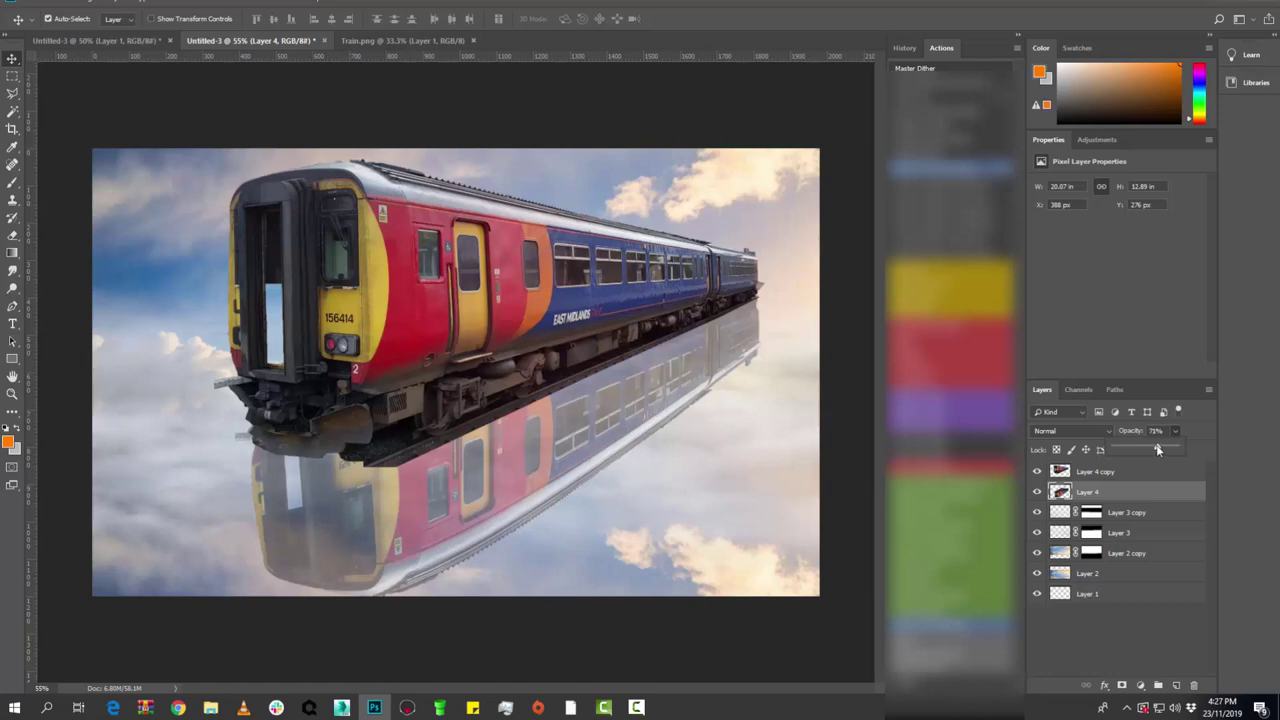
- Select Layer 4 copy and nudge the train up and left with arrow keys
click(1038, 472)
click(1038, 472)
click(1085, 474)
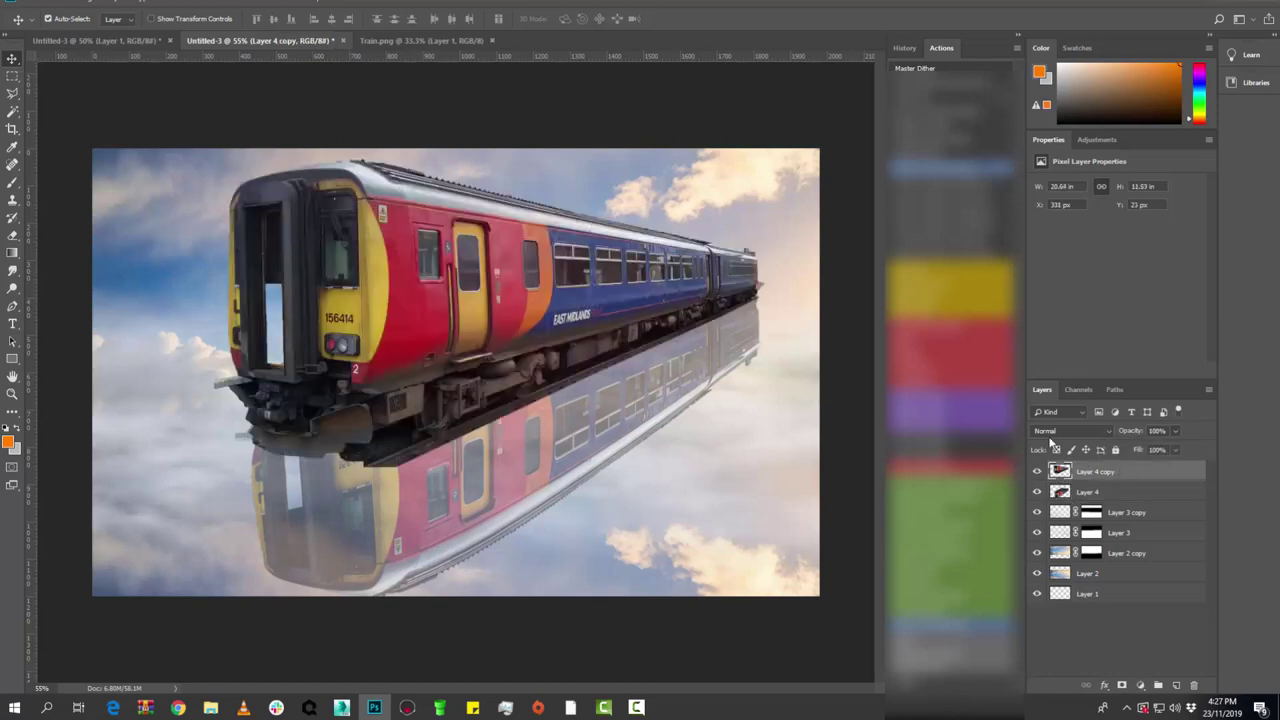
key(Up)
key(Up)
key(Up)
key(Up)
key(Up)
key(Up)
key(Left)
key(Up)
key(Up)
key(Left)
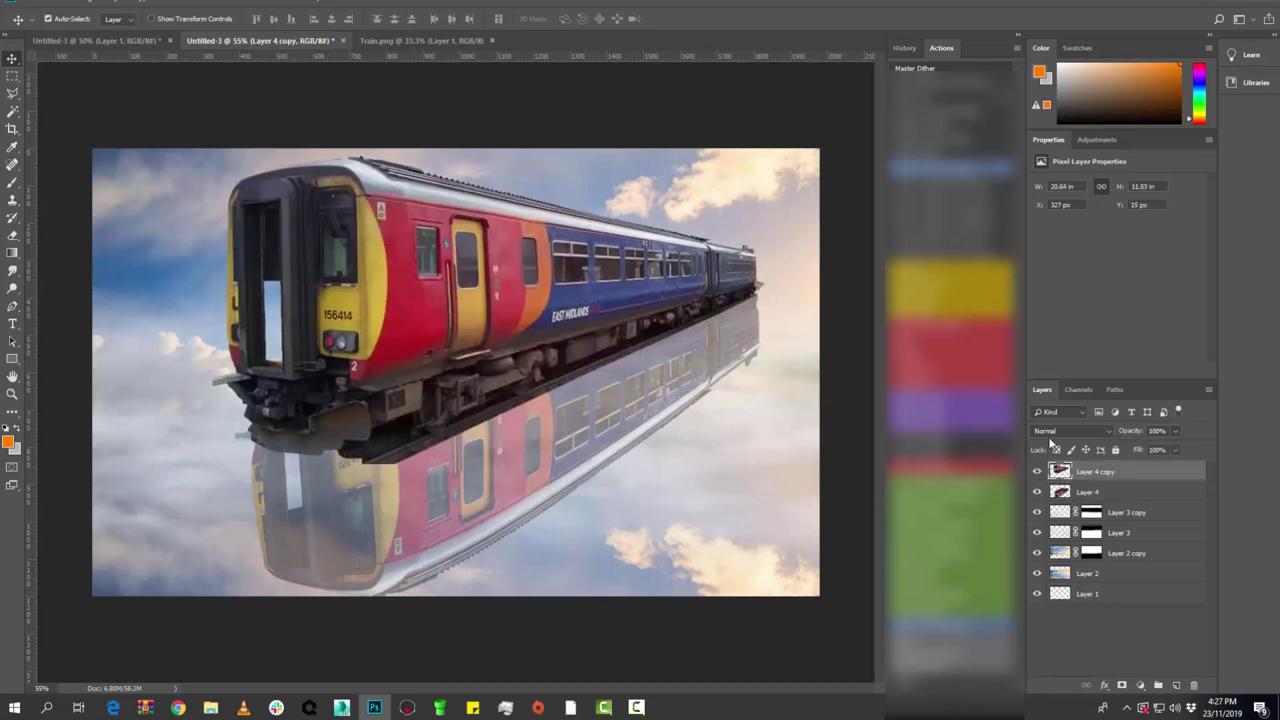
key(Up)
key(Up)
key(Left)
key(Left)
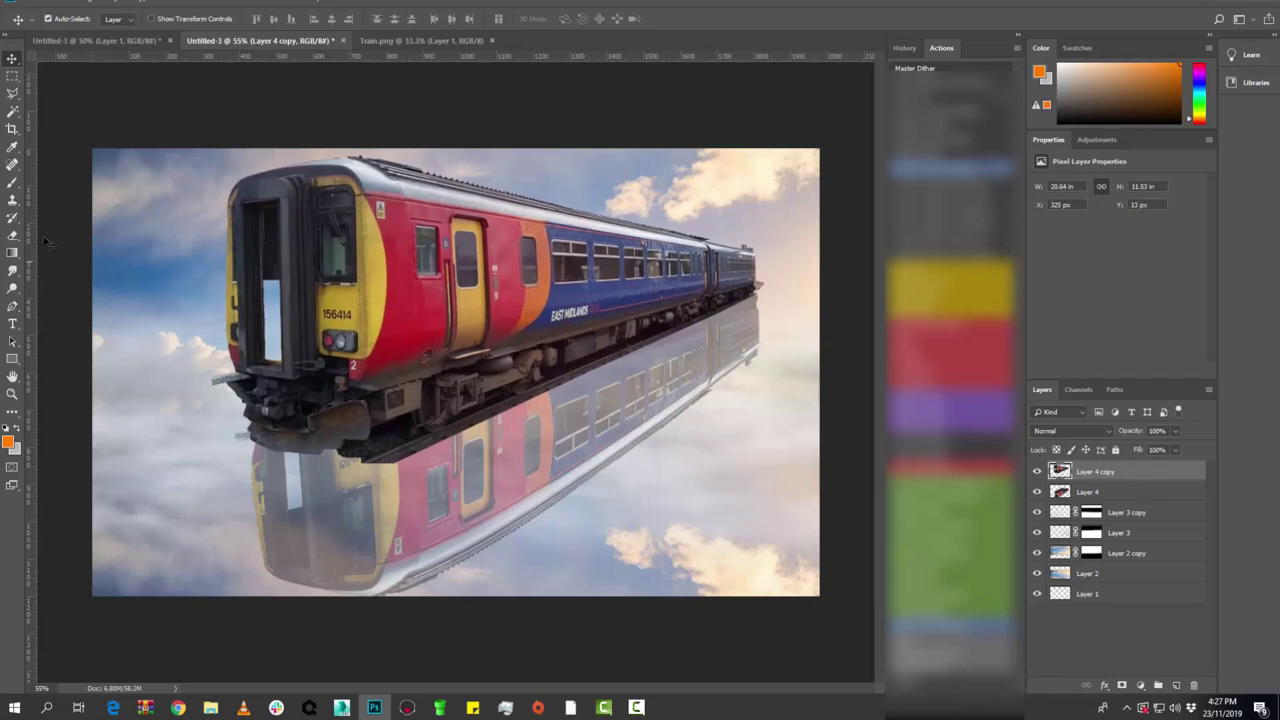
- Using a full-hardness Eraser, erase the grey bar at the coupler's lower end on Layer 4
click(13, 234)
scroll(234, 382, up, 5)
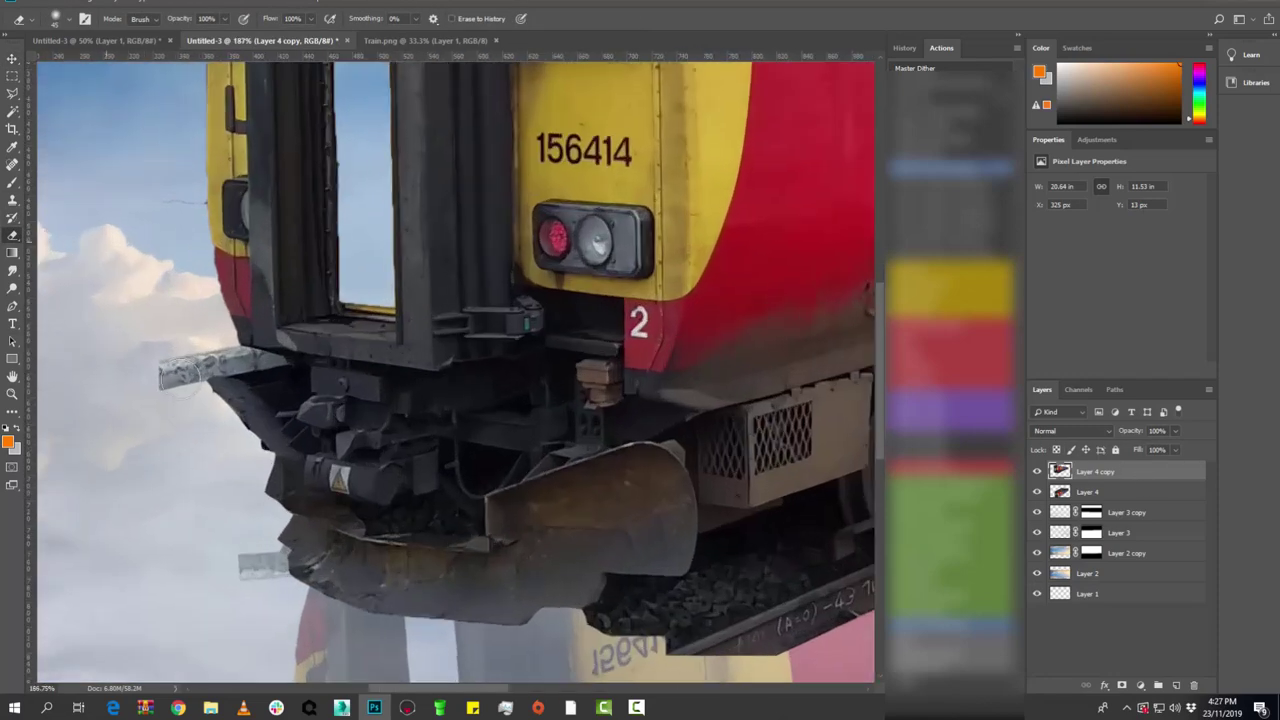
right_click(156, 366)
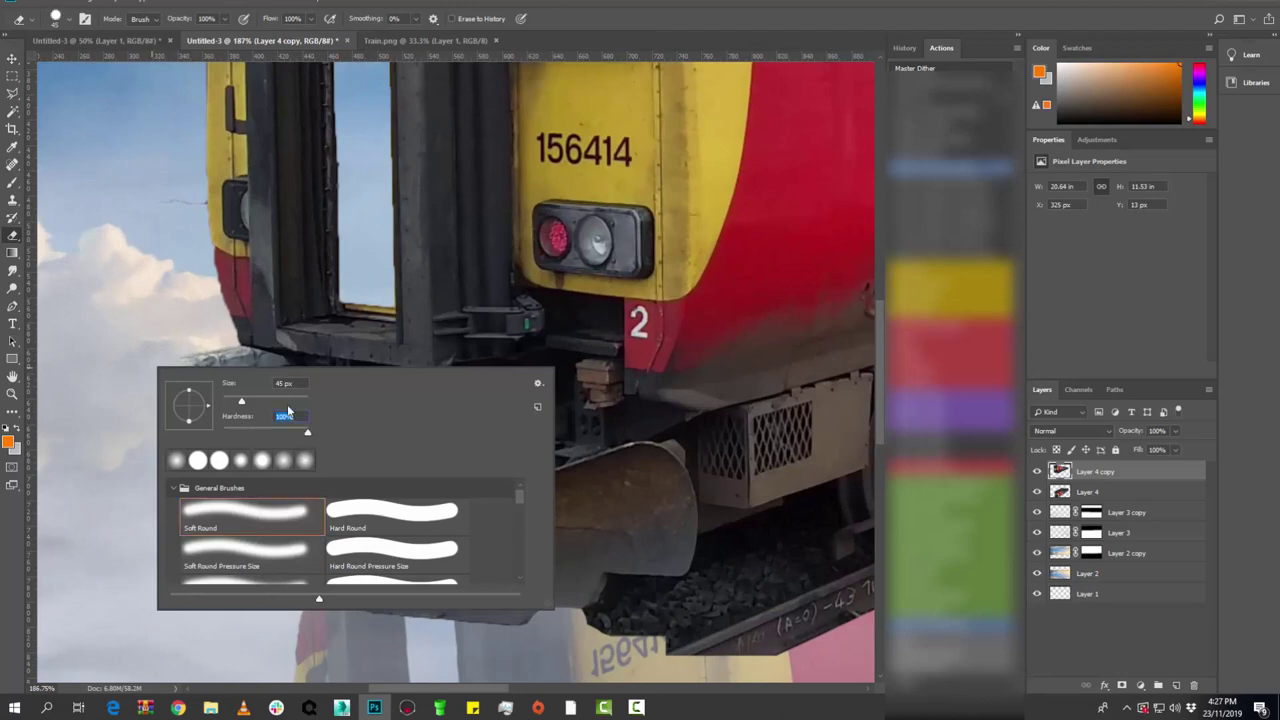
key(Return)
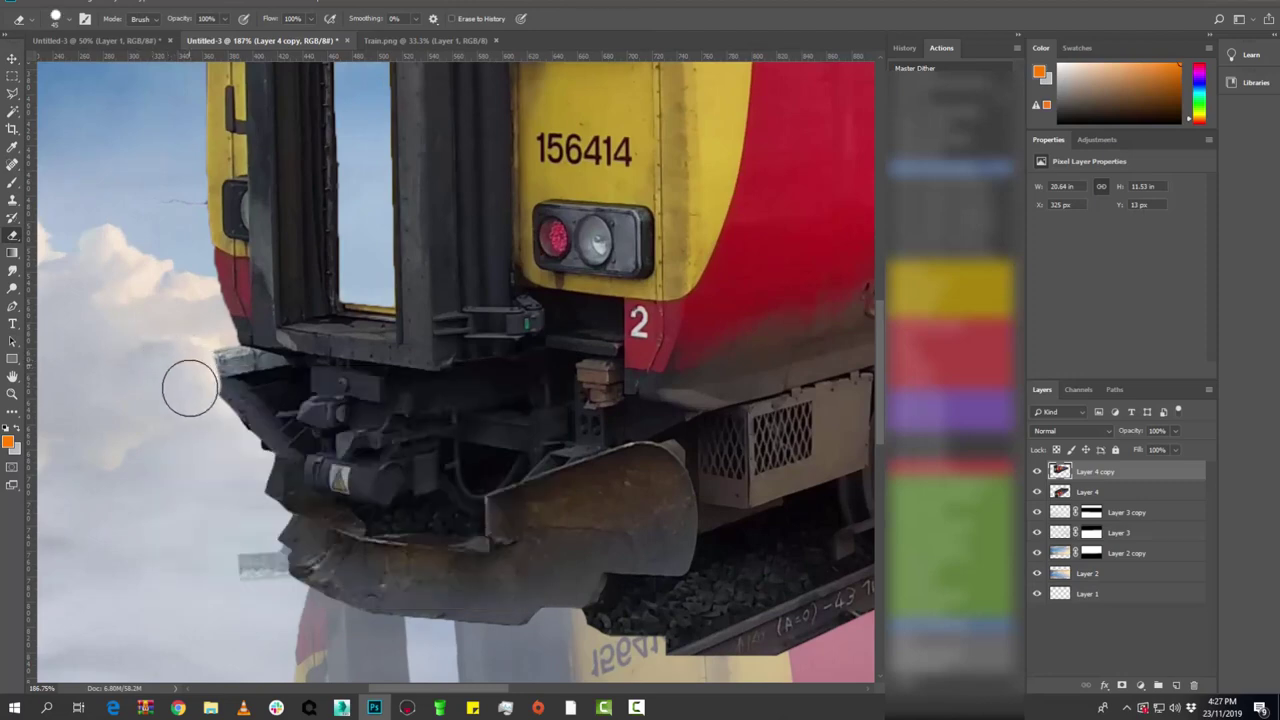
mouse_move(190, 388)
mouse_down()
mouse_move(183, 349)
mouse_move(189, 394)
mouse_move(168, 375)
mouse_up()
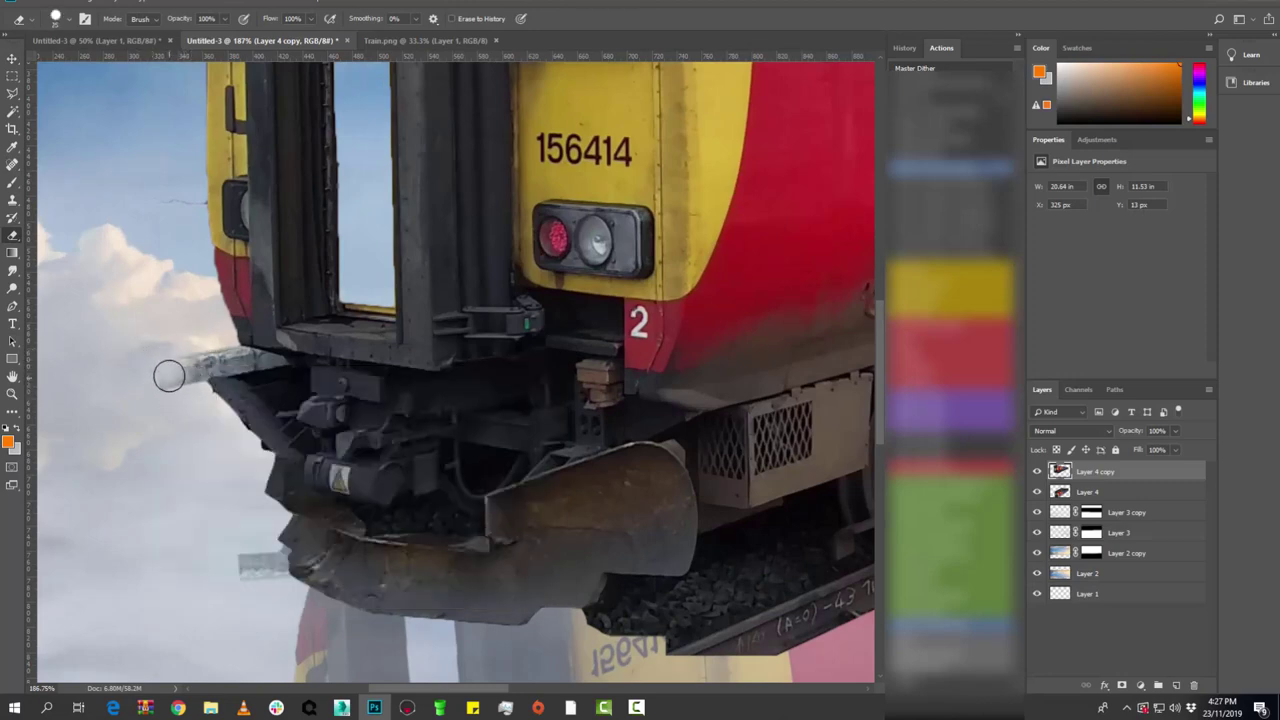
key(ctrl+z)
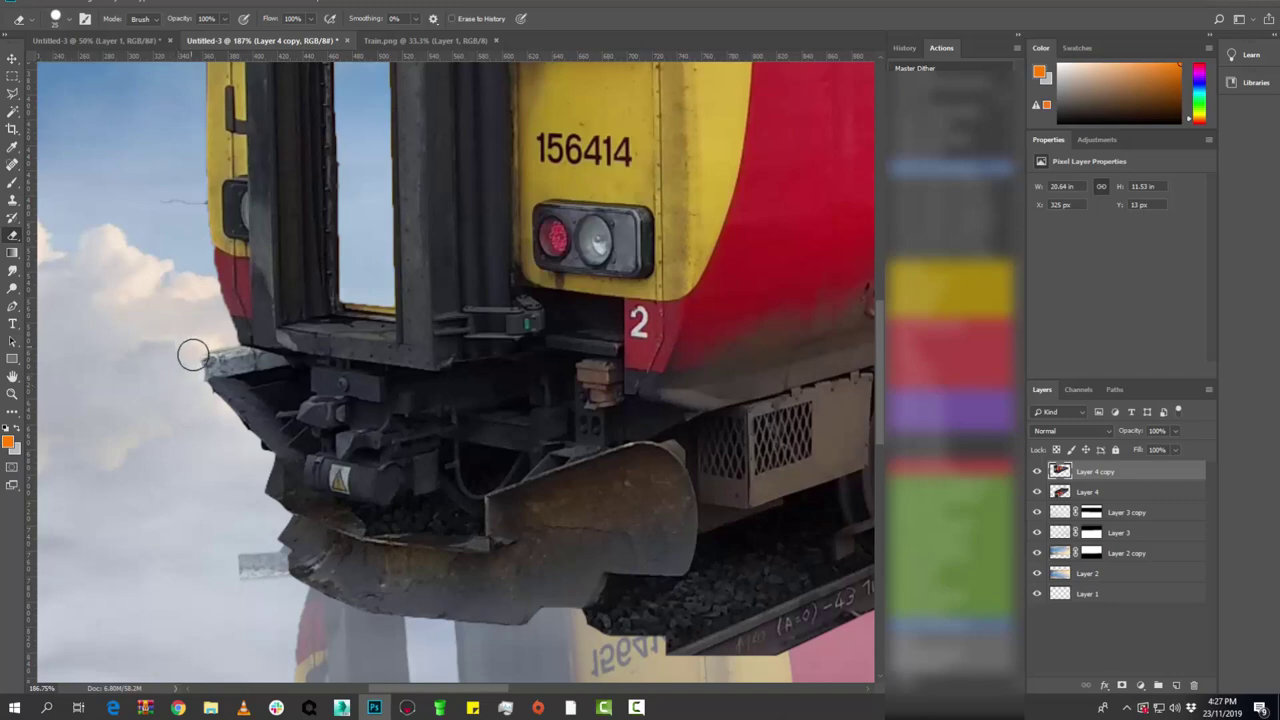
click(1095, 494)
mouse_move(266, 543)
mouse_down()
mouse_move(234, 560)
mouse_move(287, 555)
mouse_up()
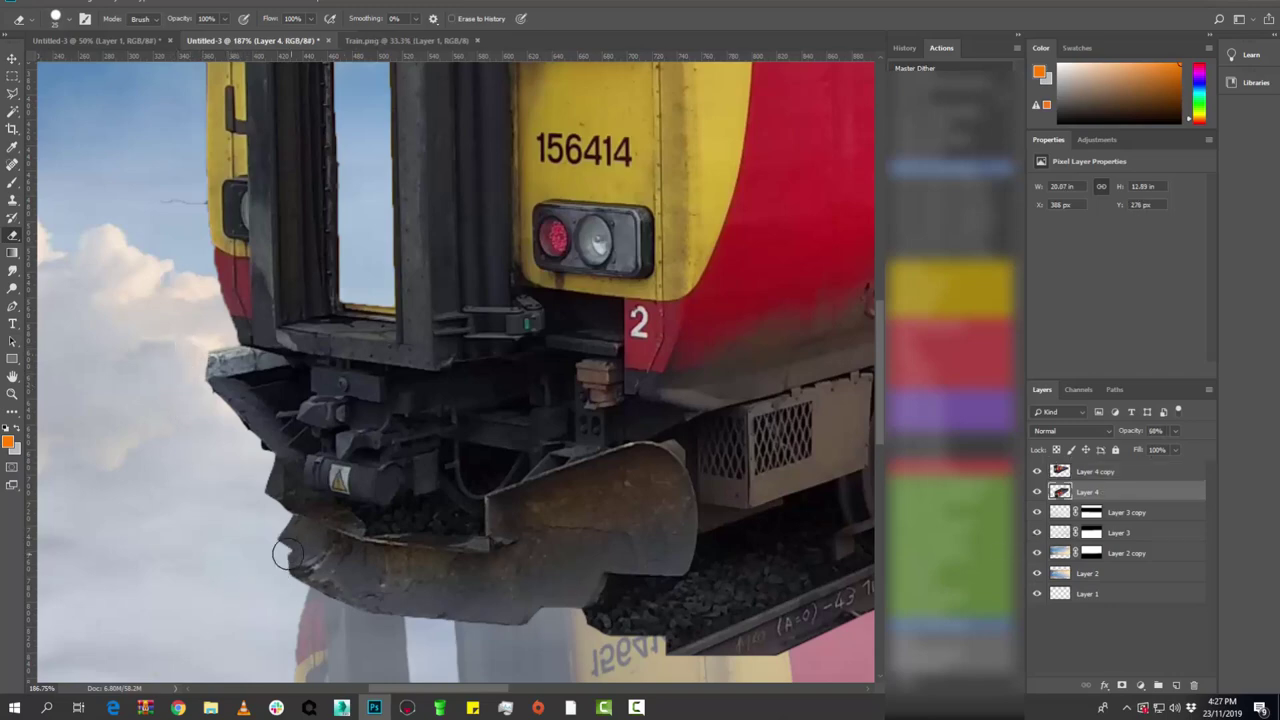
- On Layer 4 copy, erase a straight strip along the train's lower edge
scroll(89, 343, down, 3)
scroll(457, 571, up, 2)
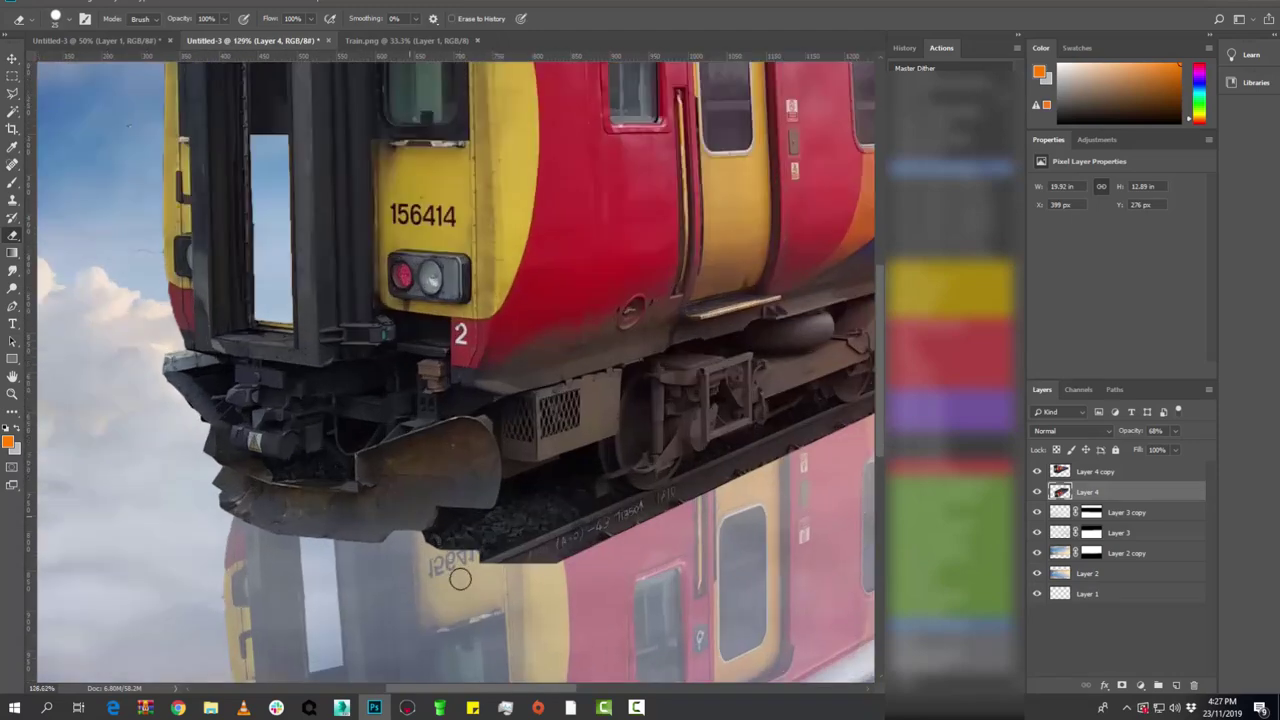
scroll(612, 588, up, 3)
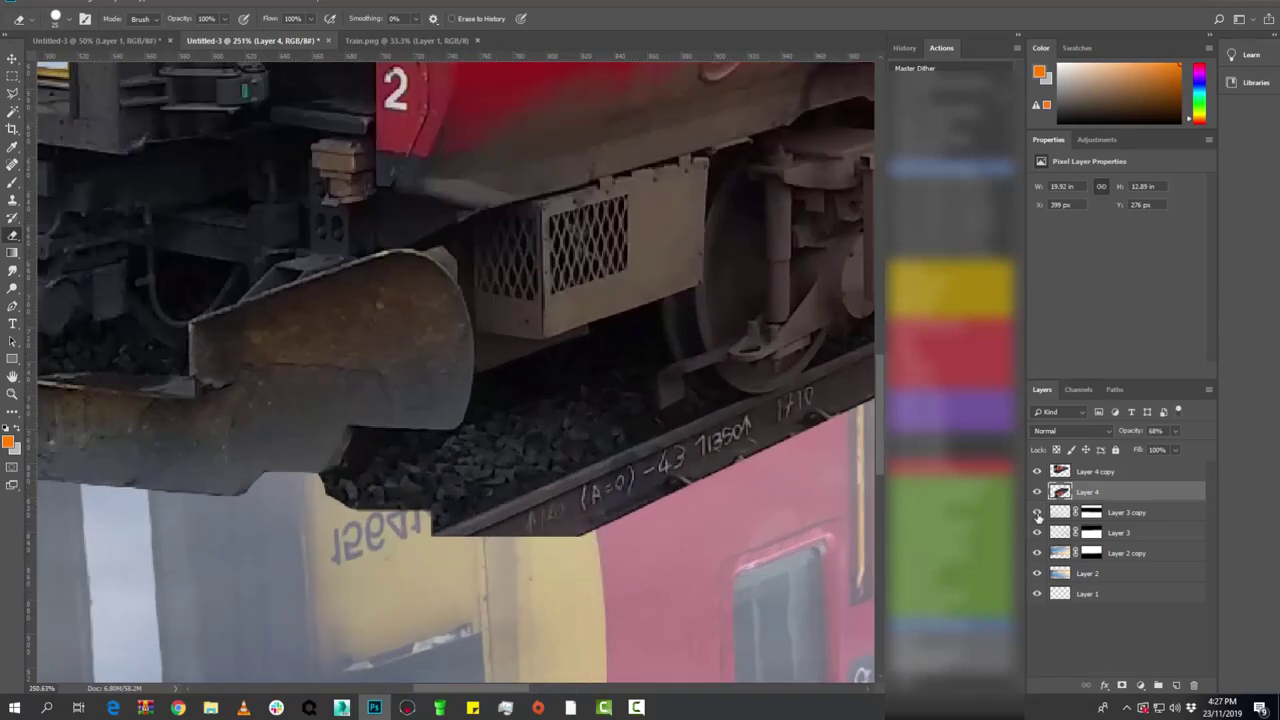
click(1111, 474)
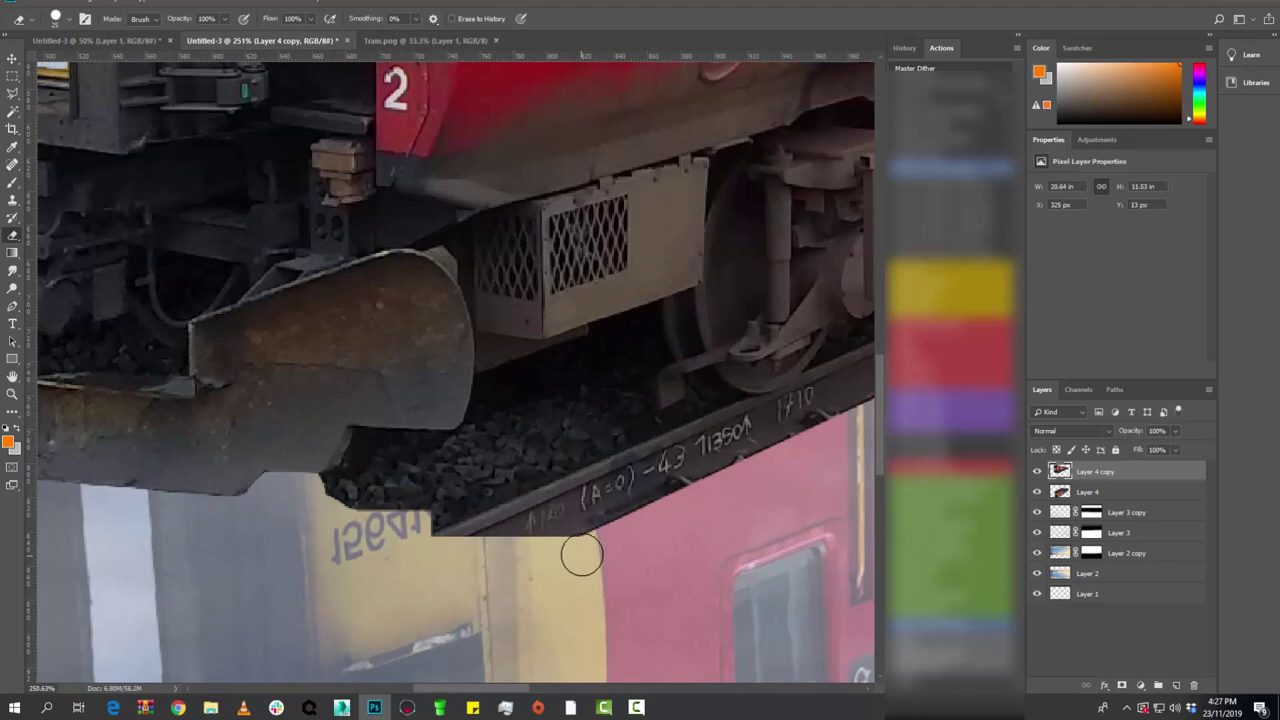
scroll(757, 471, up, 5)
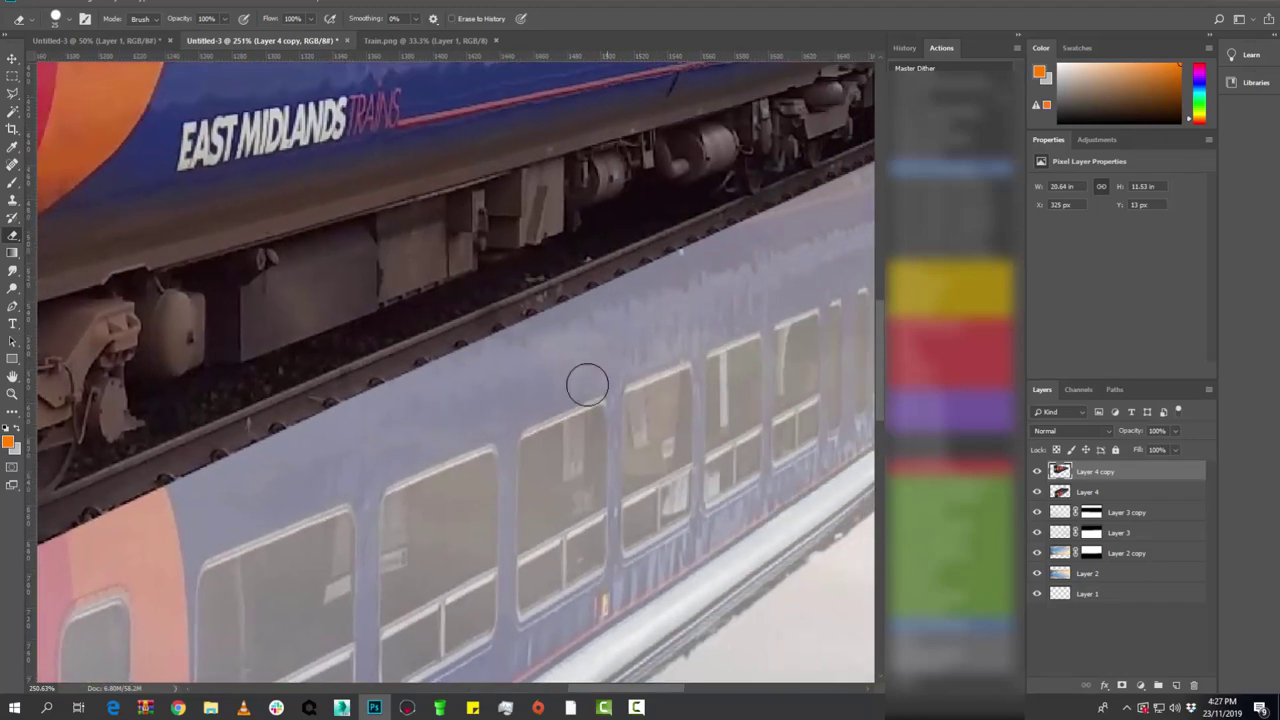
drag(696, 271, 471, 411)
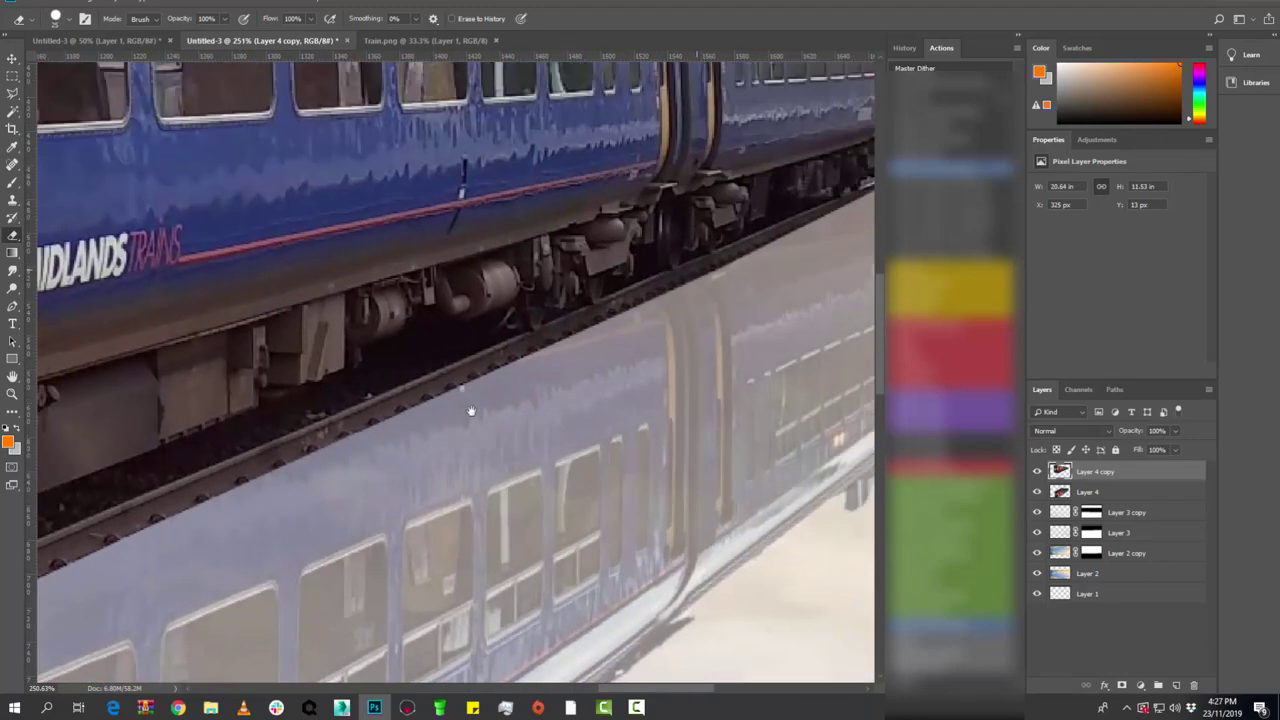
right_click(800, 265)
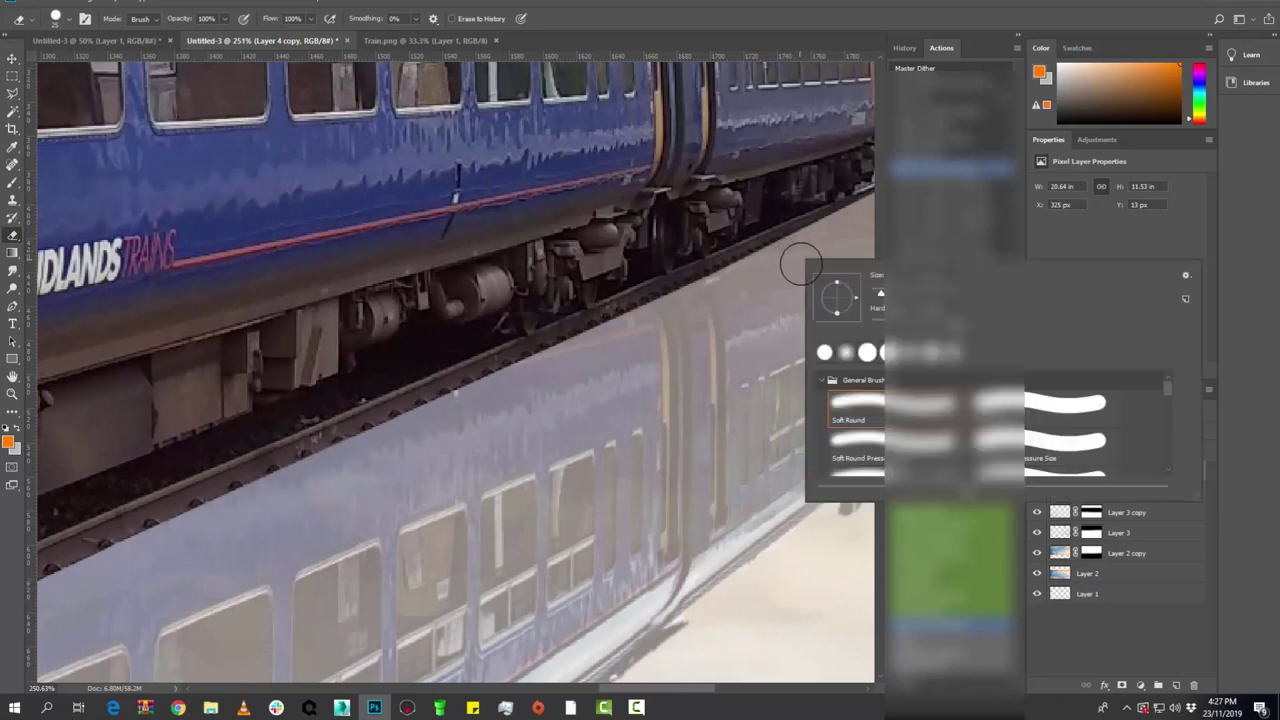
scroll(557, 463, left, 3)
scroll(603, 429, down, 5)
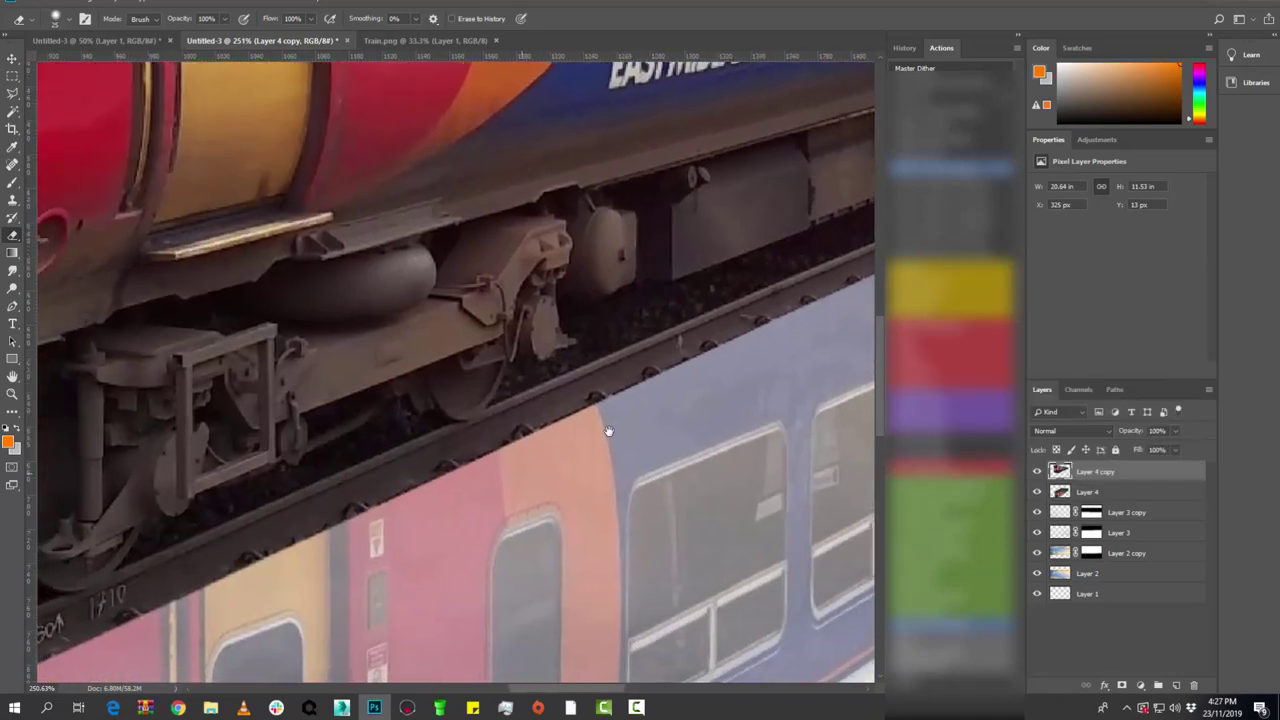
scroll(571, 357, down, 5)
scroll(363, 472, down, 2)
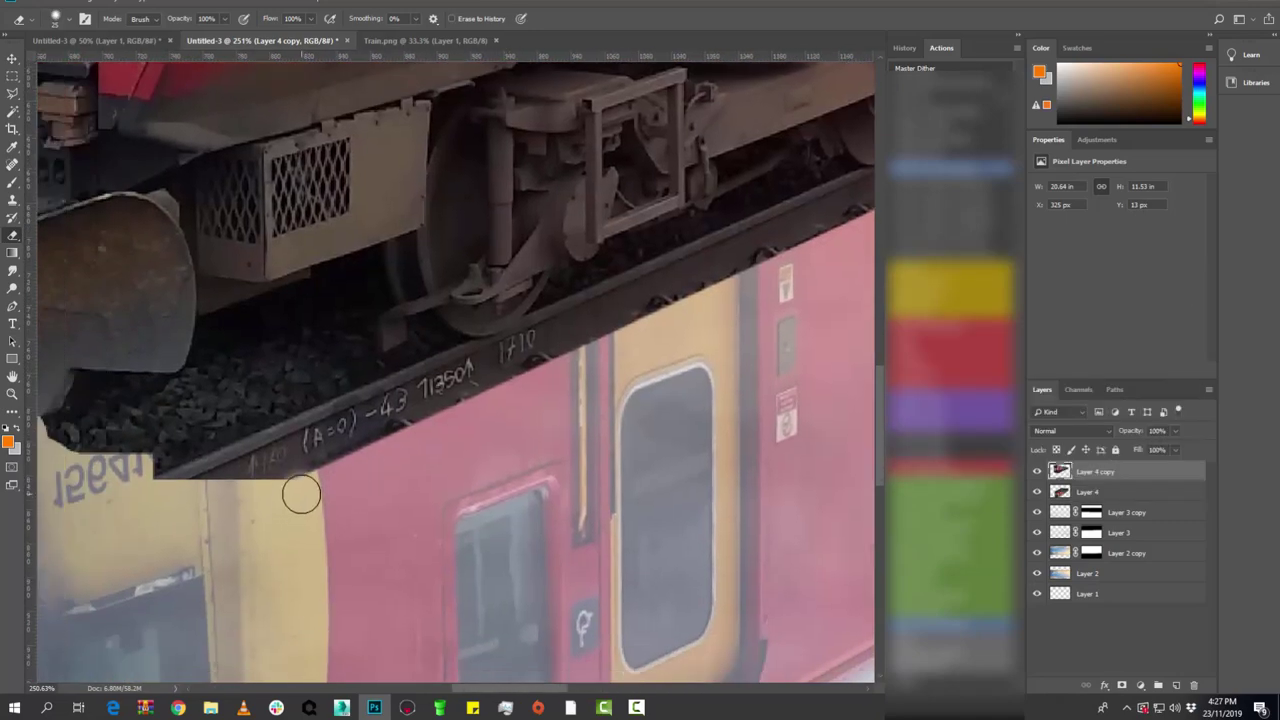
scroll(404, 492, up, 5)
scroll(404, 492, right, 2)
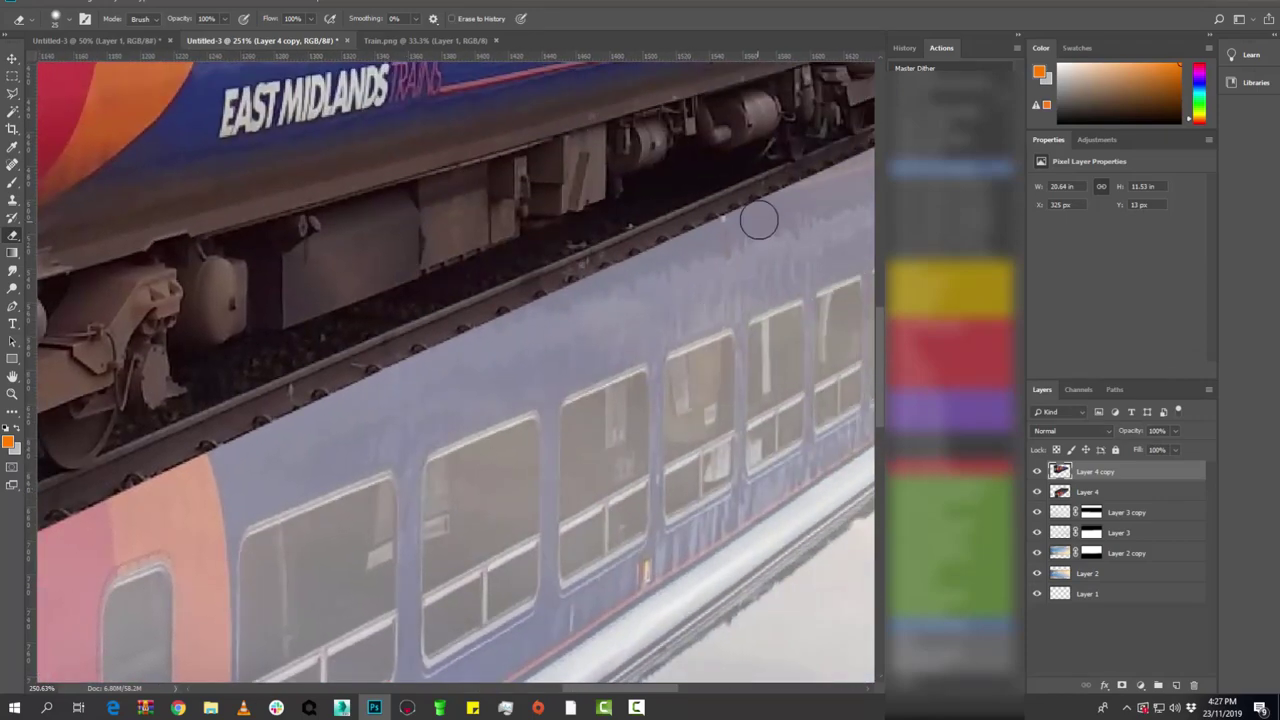
scroll(811, 206, right, 5)
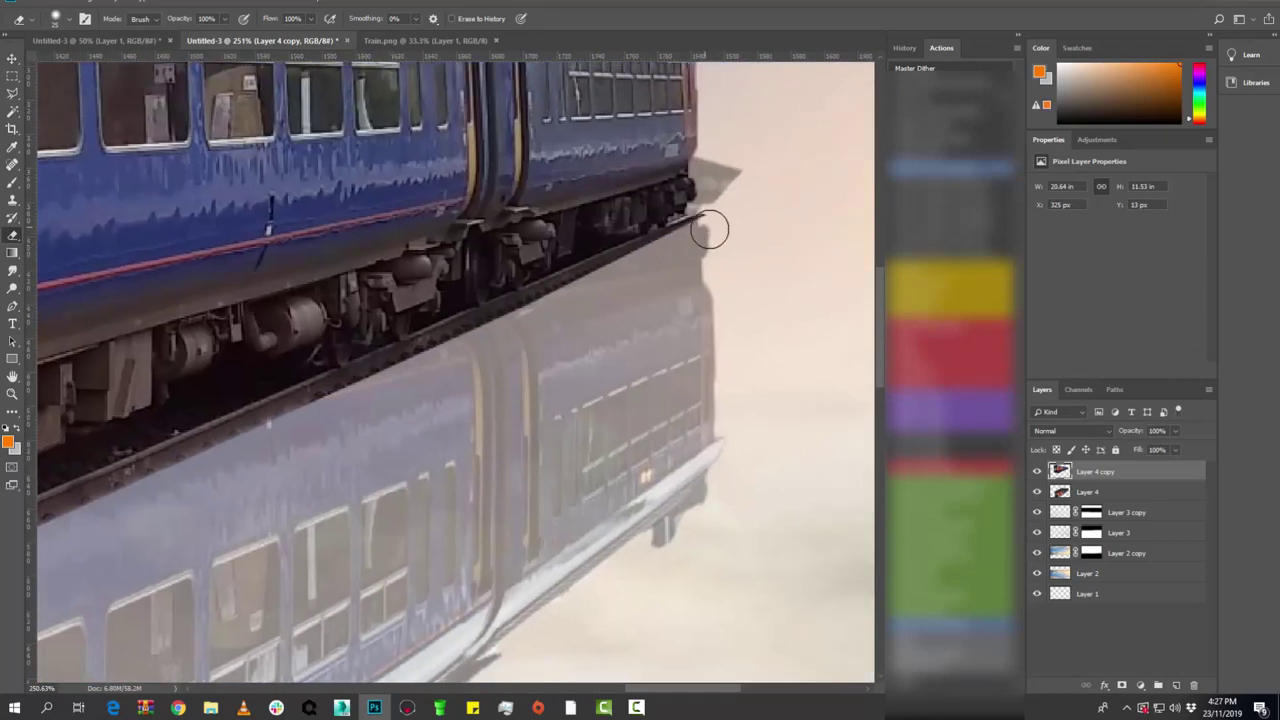
shift+click(710, 231)
- Erase the dark ledge above the yellow reflection panel
scroll(567, 441, down, 3)
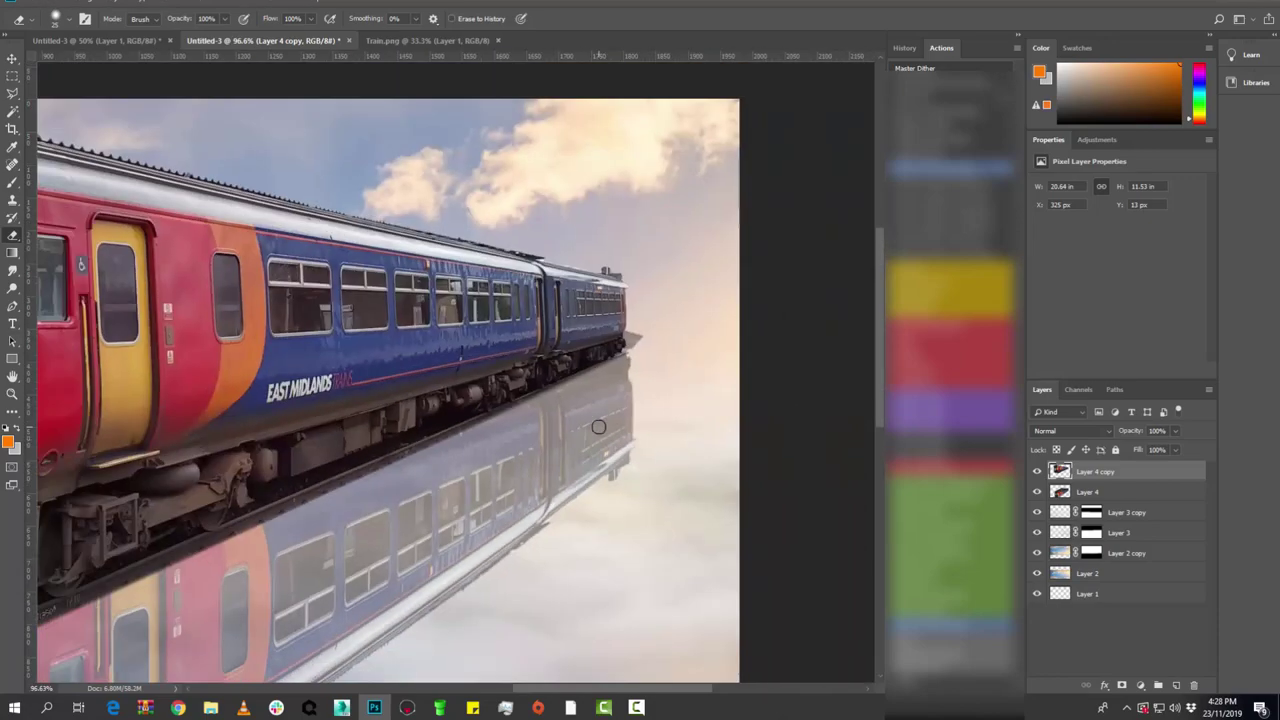
scroll(567, 441, down, 2)
scroll(376, 474, up, 2)
scroll(376, 474, up, 3)
scroll(376, 474, up, 2)
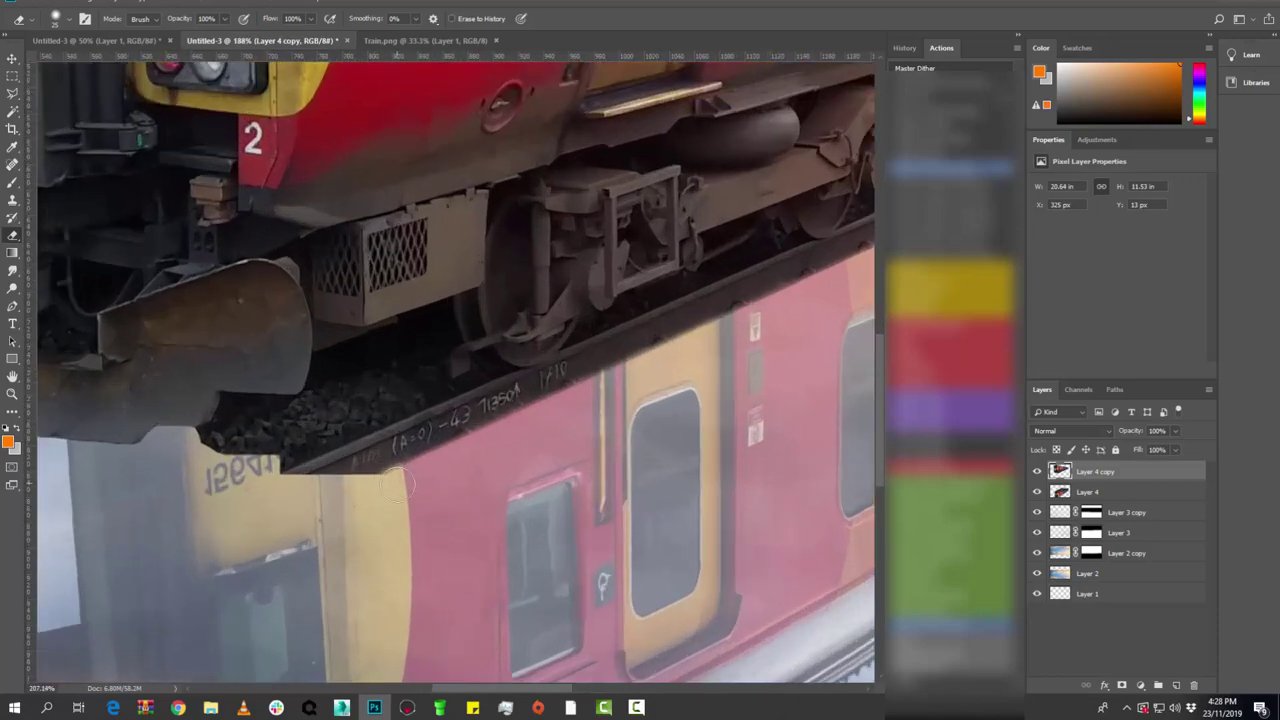
scroll(390, 484, up, 2)
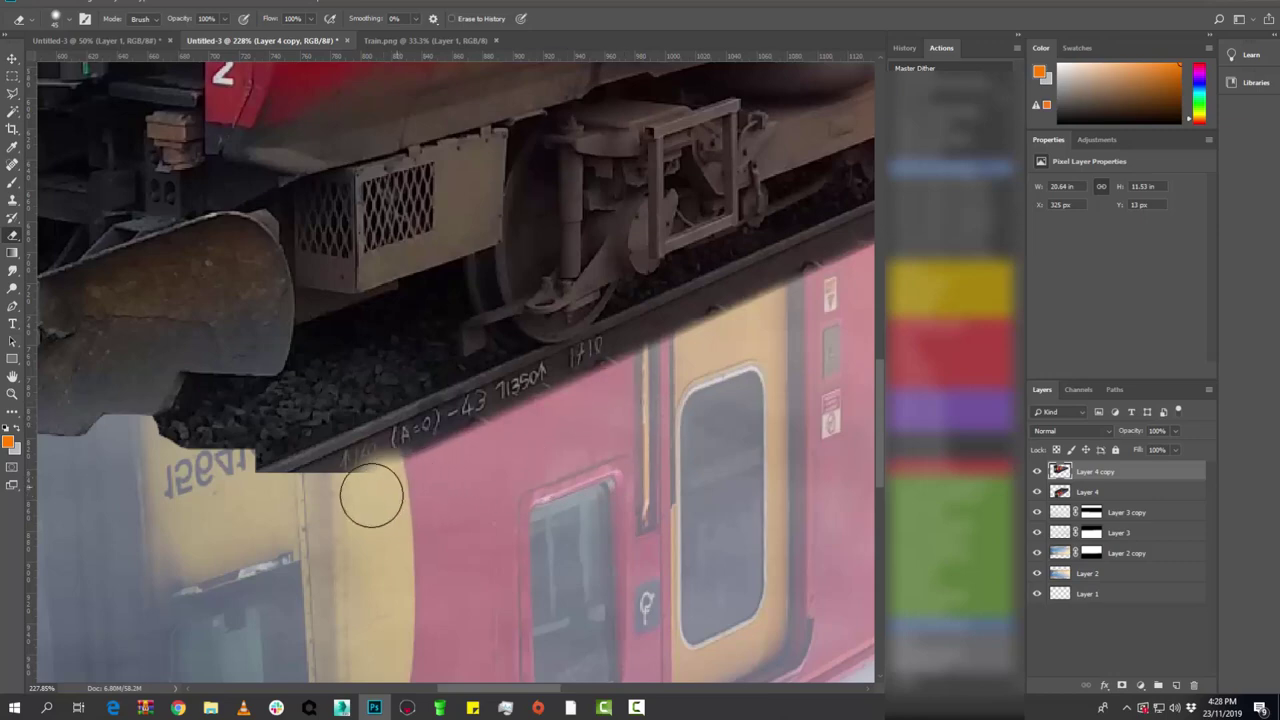
mouse_move(372, 496)
mouse_down()
mouse_move(214, 491)
mouse_move(366, 517)
mouse_move(190, 465)
mouse_move(240, 480)
mouse_up()
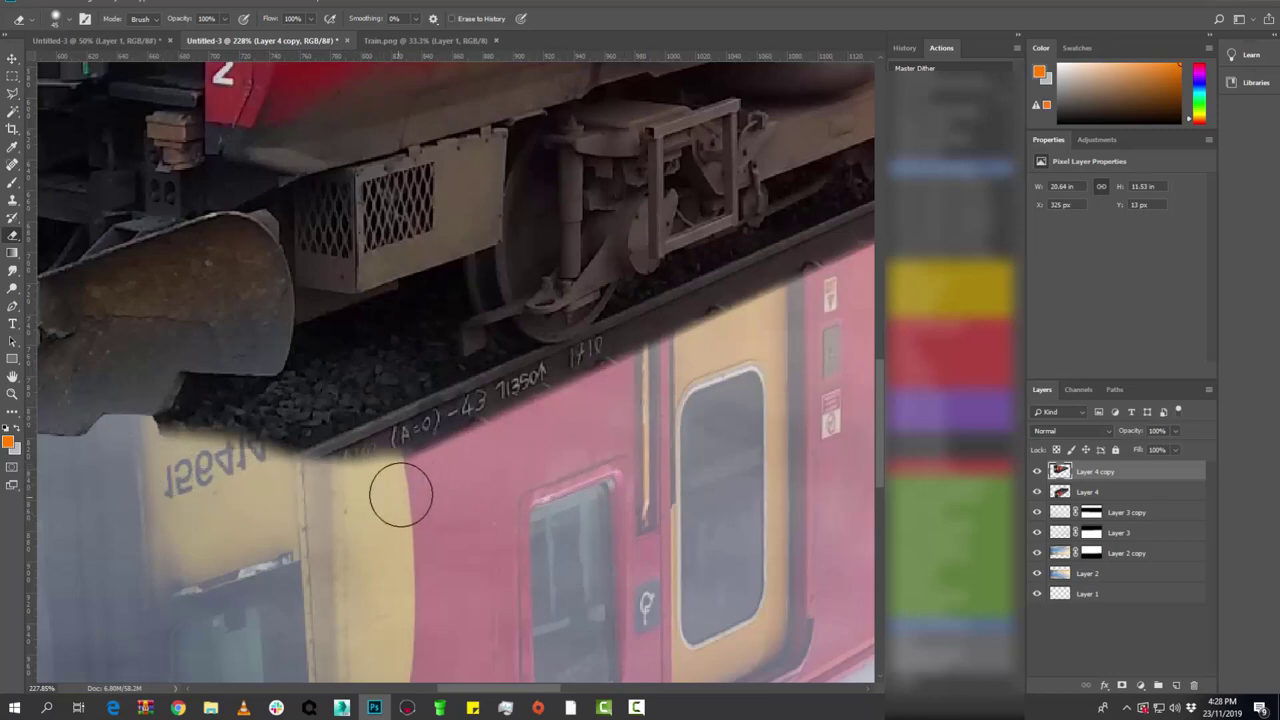
- Pan and zoom along the rear blue carriages to check the train's lower edge
drag(780, 440, 252, 540)
drag(766, 300, 240, 614)
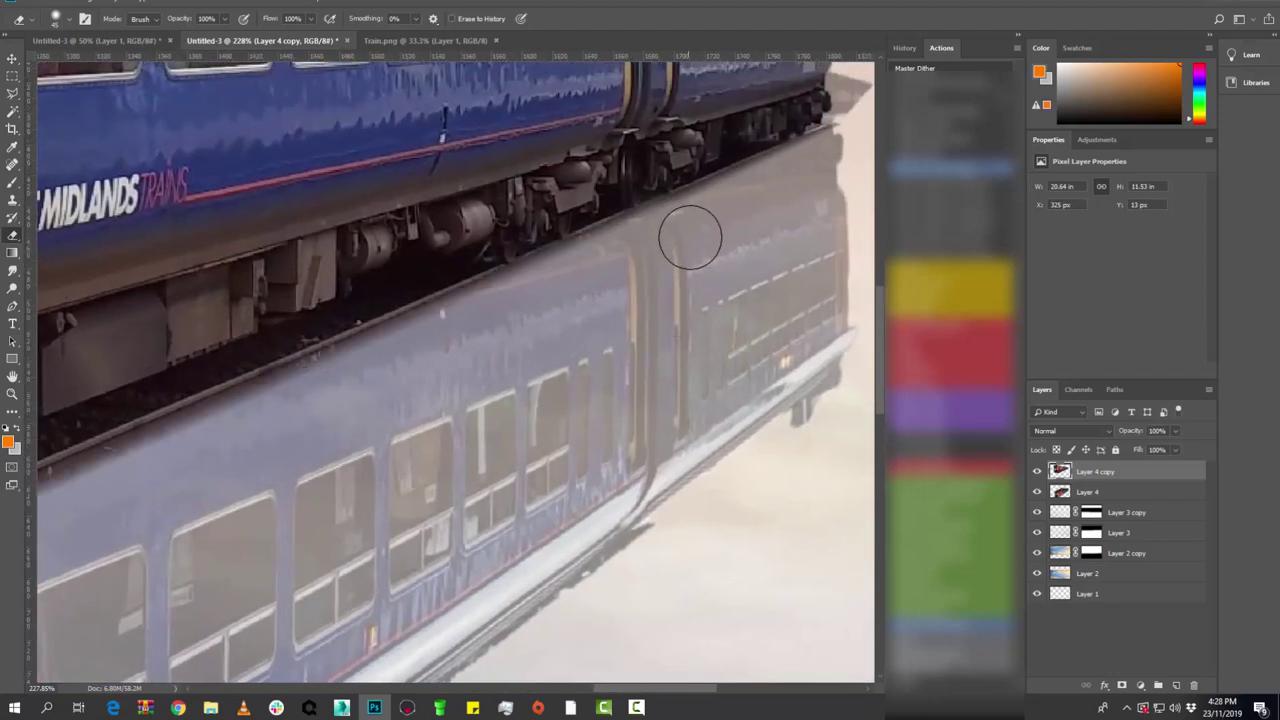
scroll(741, 316, down, 2)
scroll(586, 350, down, 2)
scroll(586, 350, down, 2)
scroll(585, 357, down, 2)
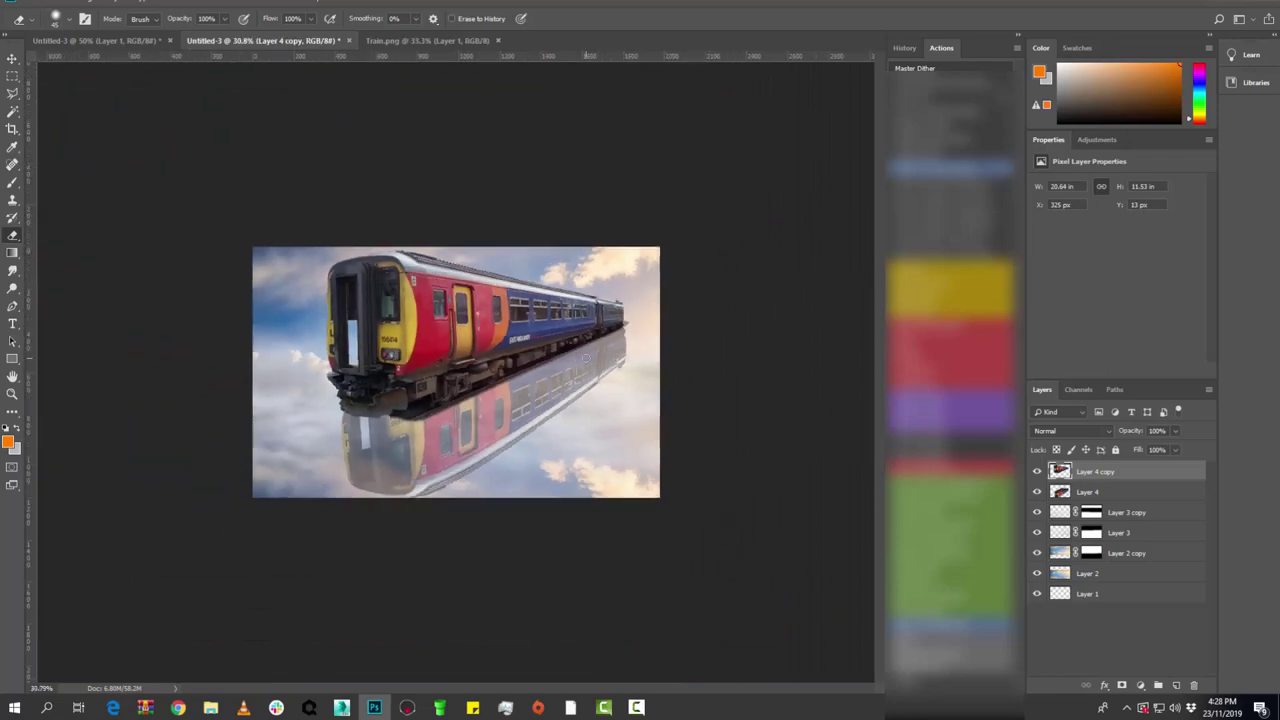
scroll(680, 350, up, 1)
scroll(709, 346, up, 2)
scroll(706, 329, up, 2)
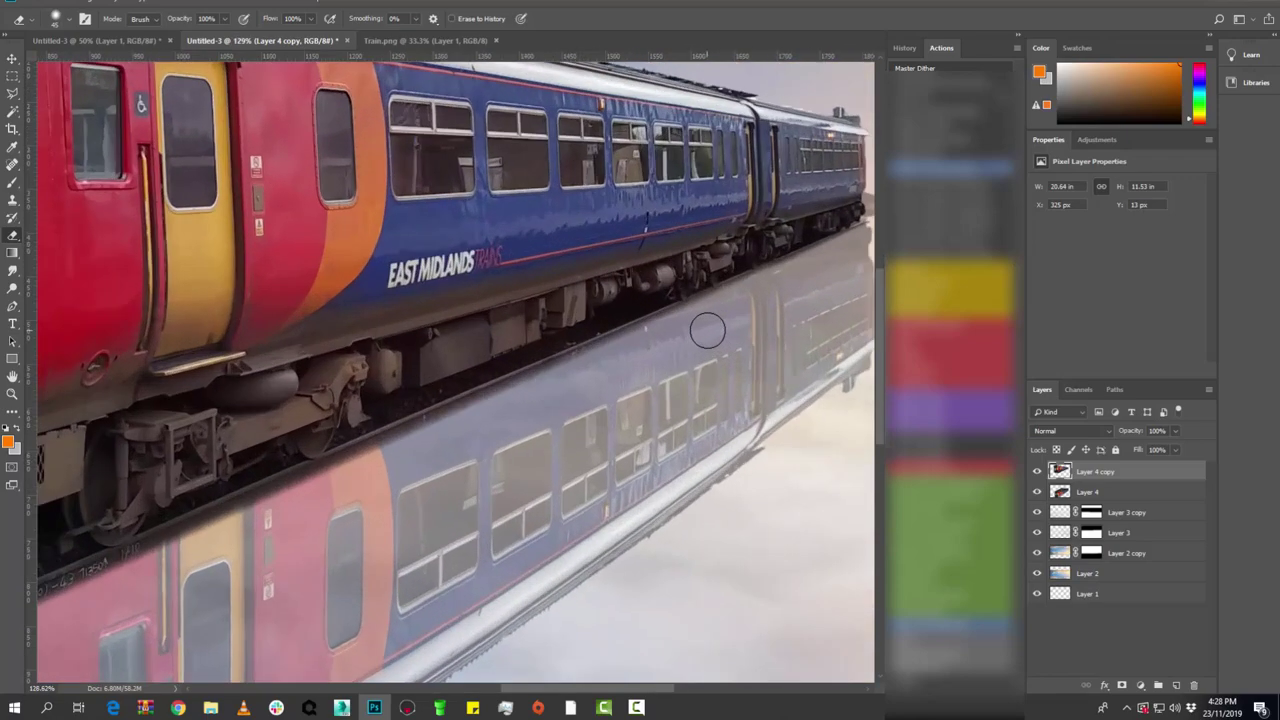
scroll(706, 333, down, 1)
scroll(706, 333, down, 3)
scroll(700, 337, down, 1)
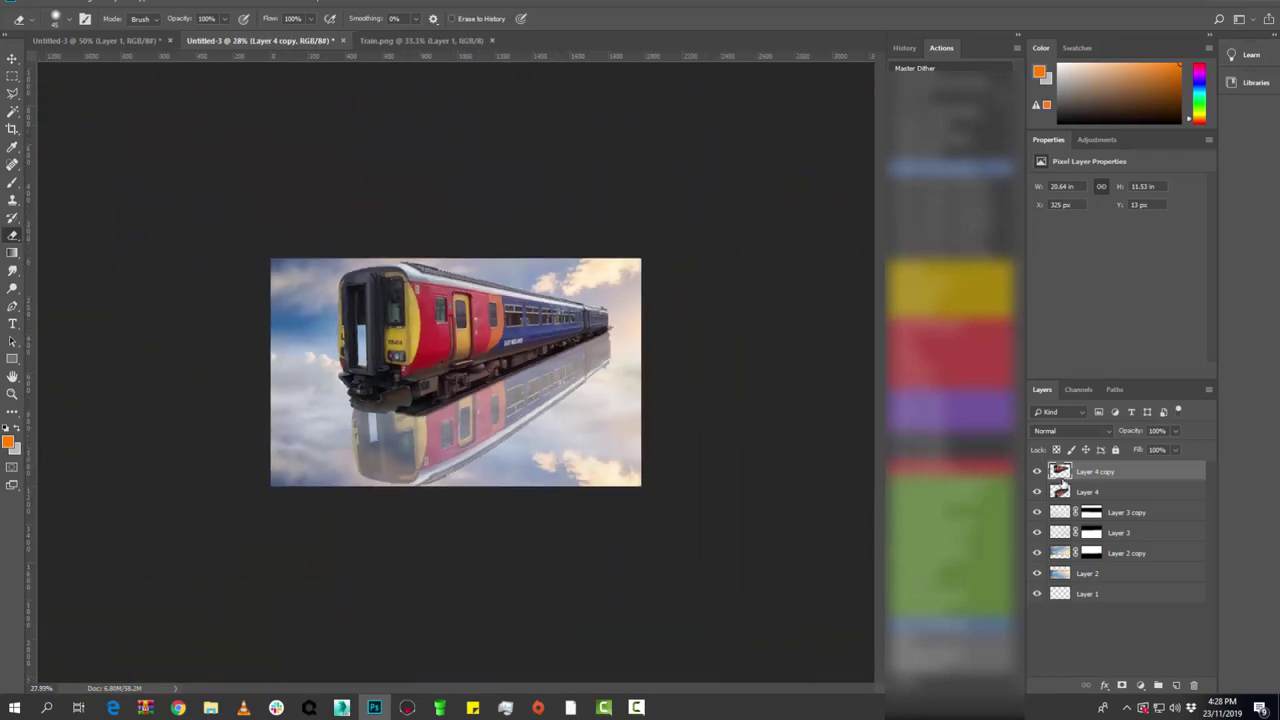
- Select Layer 4 and Layer 4 copy together, move them, and scale both to about 79%
click(1145, 496)
shift+click(1128, 475)
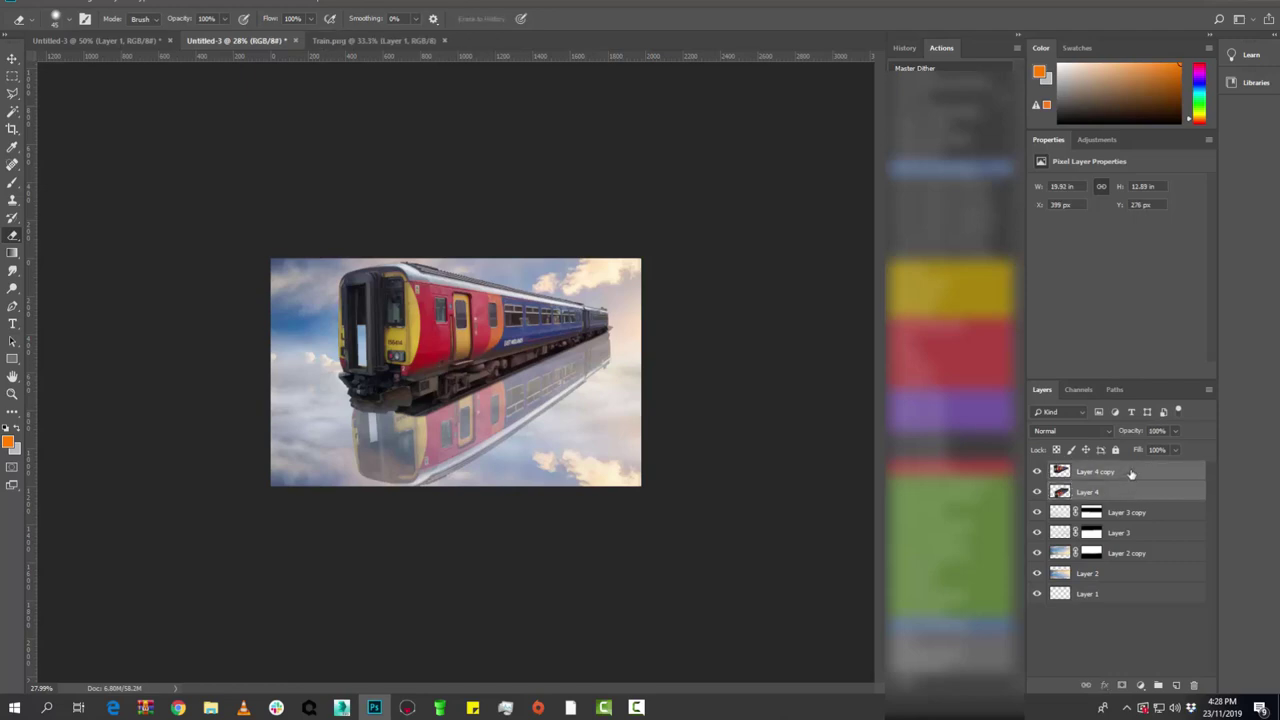
key(ctrl+t)
mouse_move(574, 398)
mouse_down()
mouse_move(560, 442)
mouse_move(577, 420)
mouse_up()
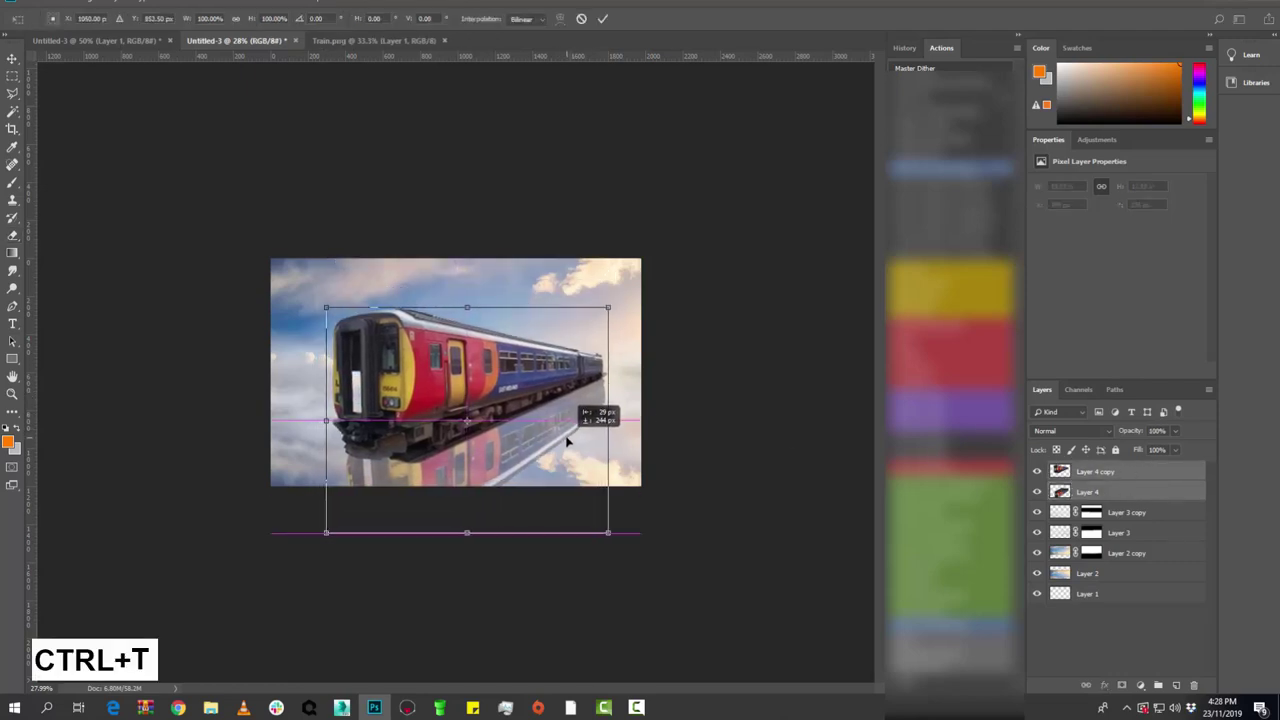
drag(604, 313, 594, 318)
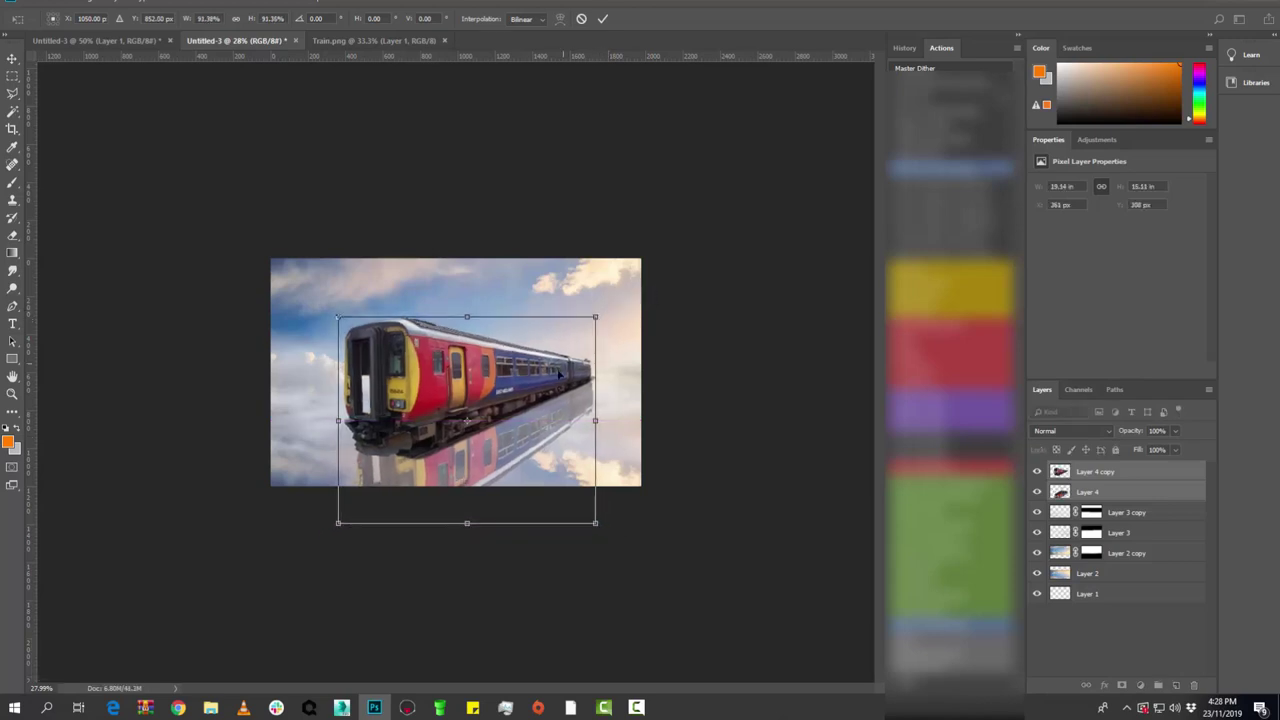
drag(557, 378, 544, 379)
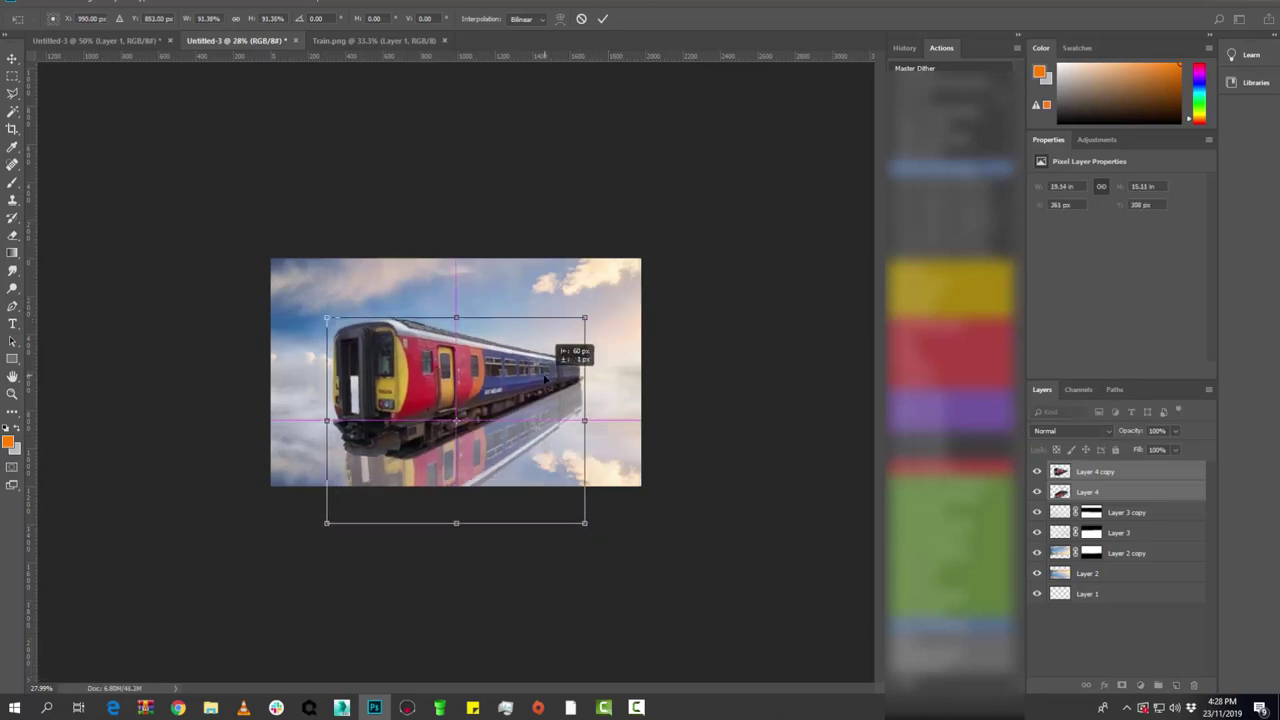
drag(634, 406, 629, 406)
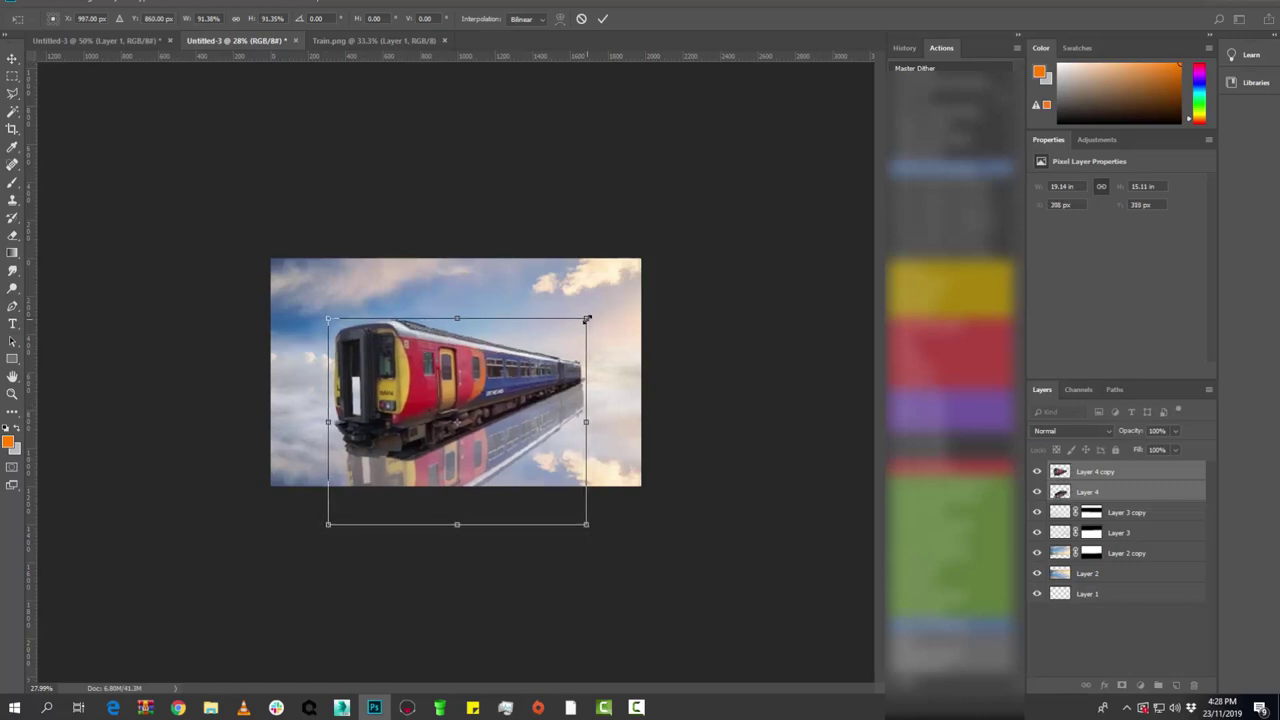
drag(583, 318, 568, 330)
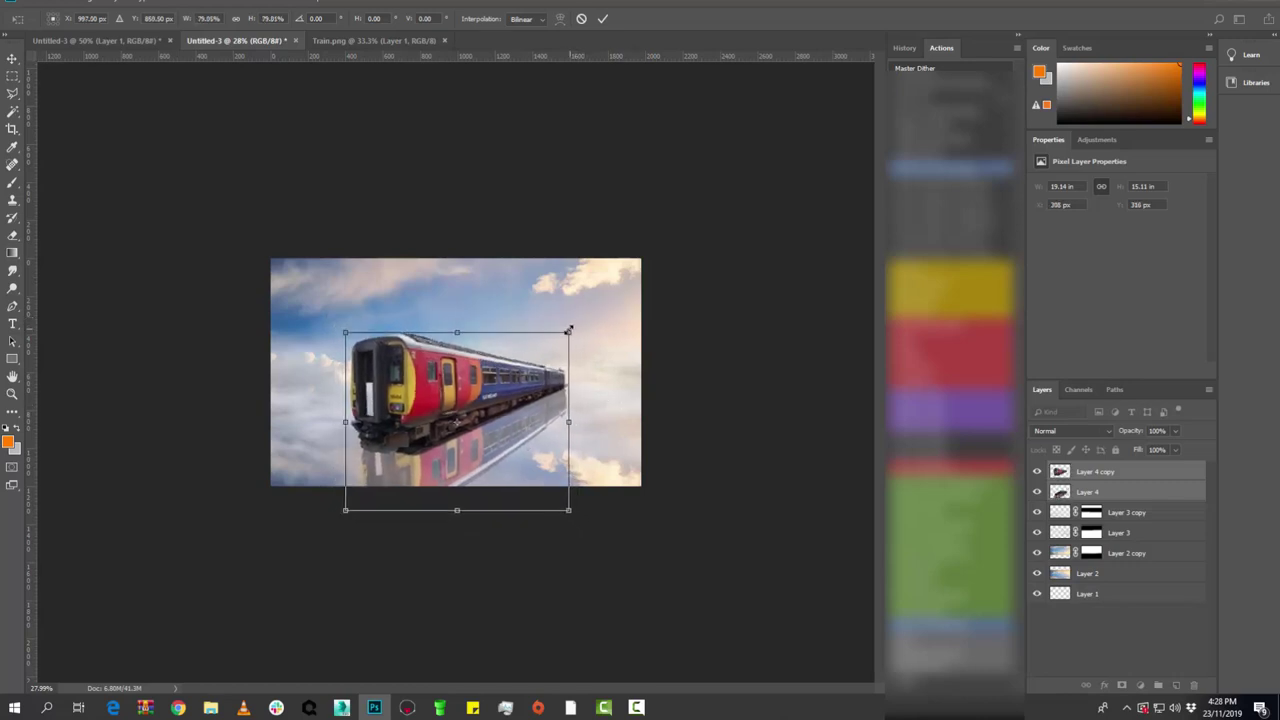
key(Return)
- Erase the haze beside the far end of the train on Layer 4
key(e)
scroll(519, 292, up, 2)
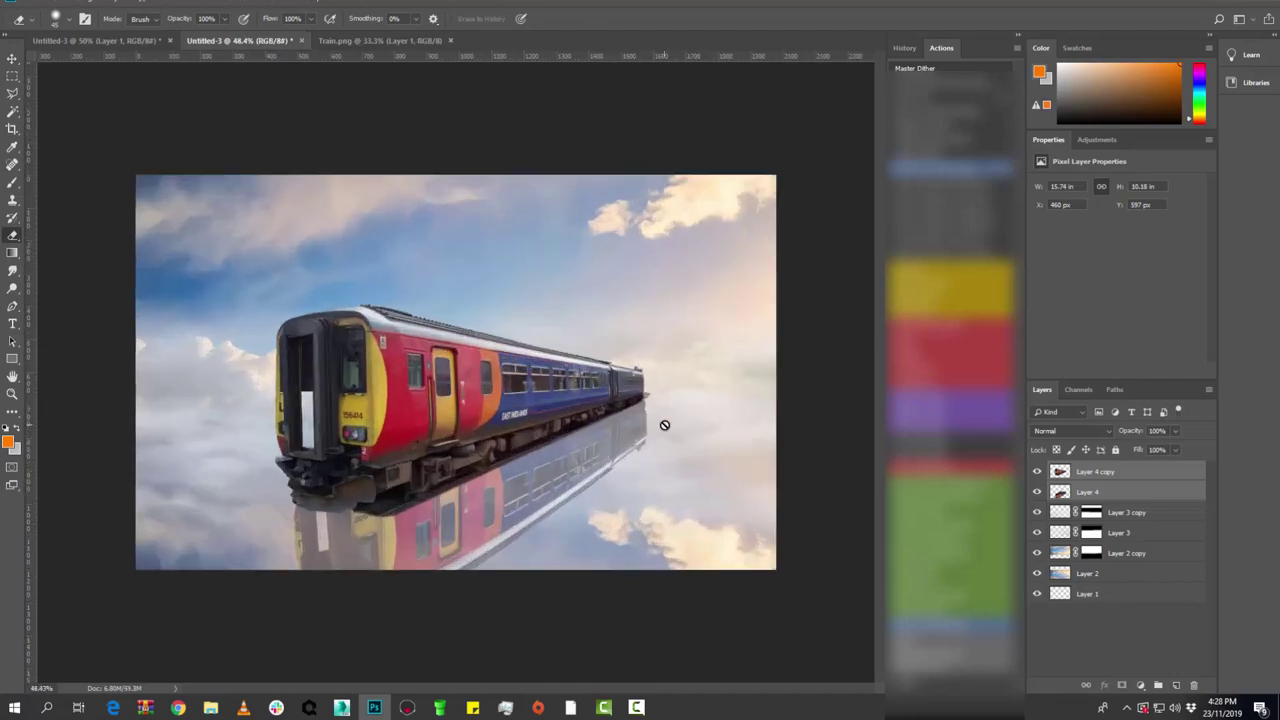
scroll(663, 426, up, 2)
scroll(714, 440, up, 2)
click(1112, 495)
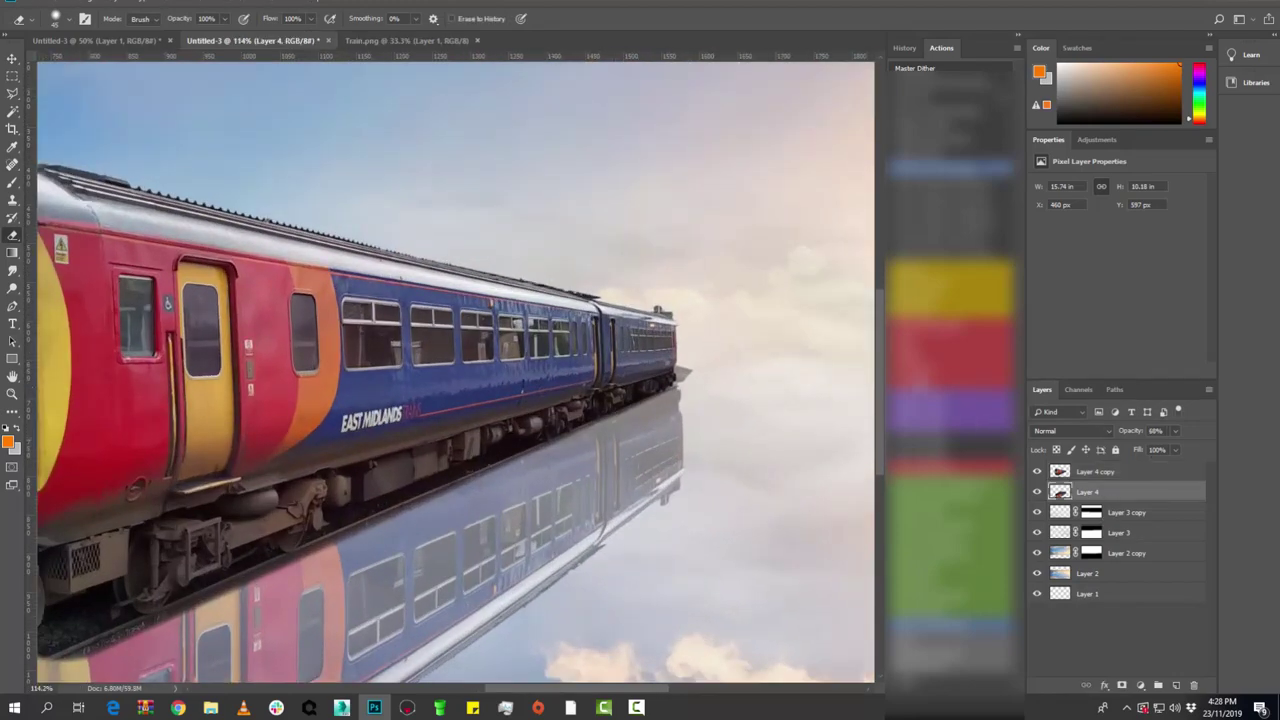
scroll(746, 374, up, 1)
scroll(660, 366, up, 1)
mouse_move(640, 358)
mouse_down()
mouse_move(657, 394)
mouse_move(685, 403)
mouse_up()
- Target Layer 4 copy, the train reflection, with a slightly larger eraser brush
click(1136, 474)
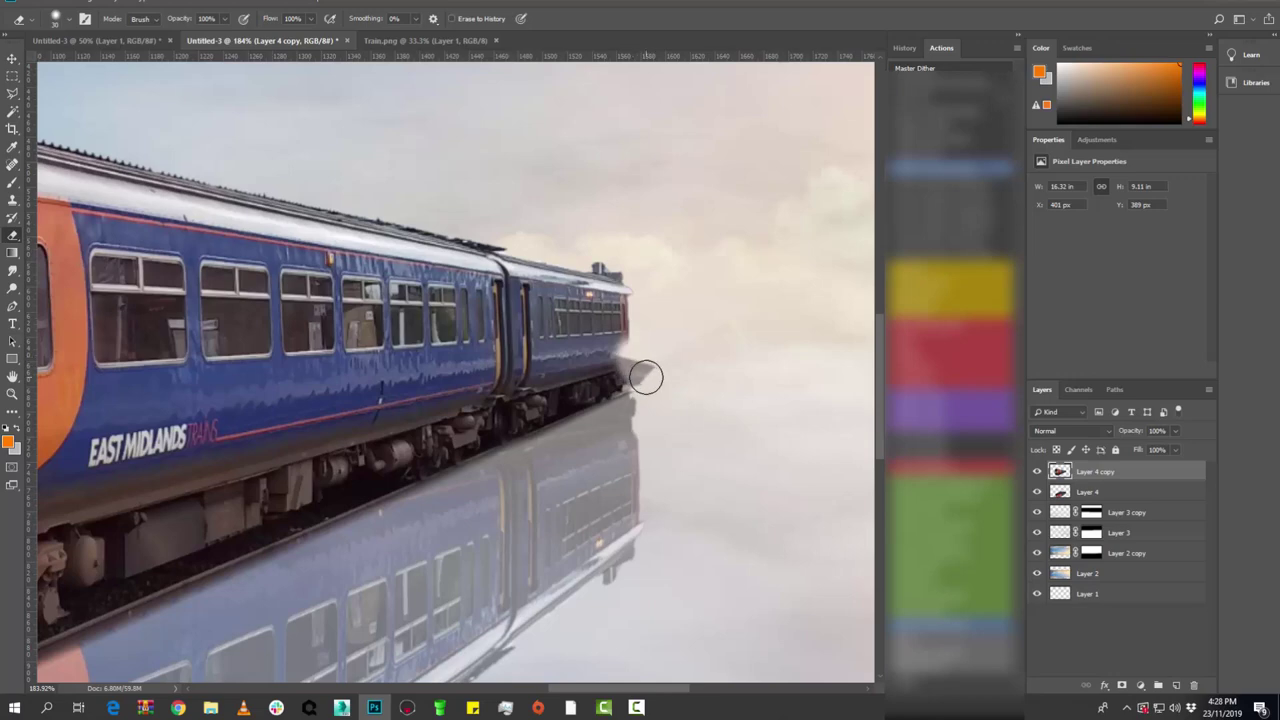
click(1107, 492)
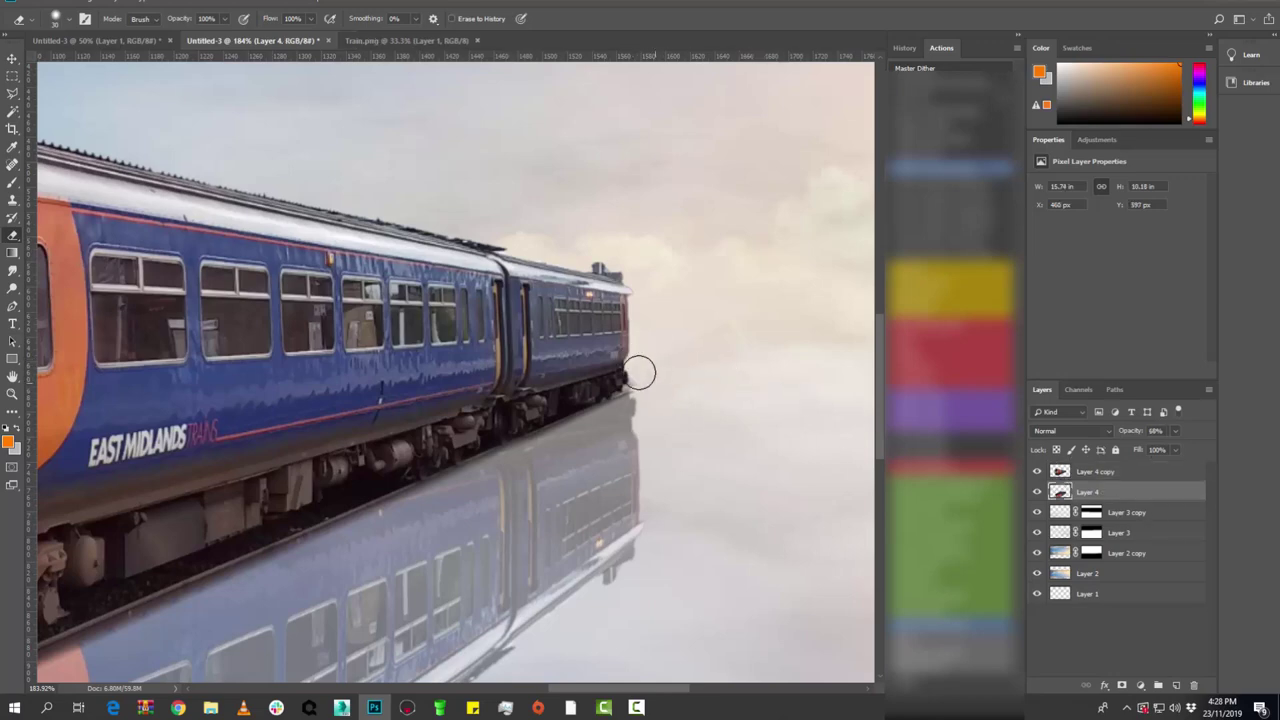
click(1074, 476)
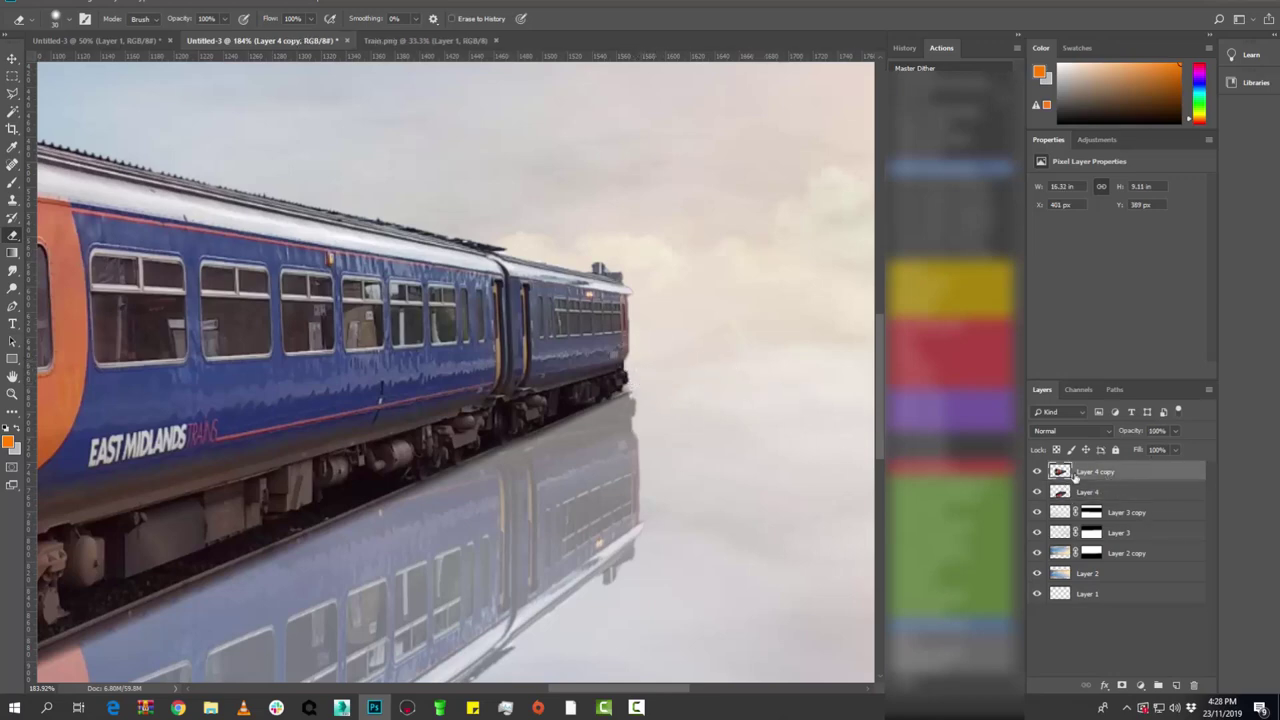
key(bracketright)
scroll(653, 403, up, 1)
key(alt+bracketleft)
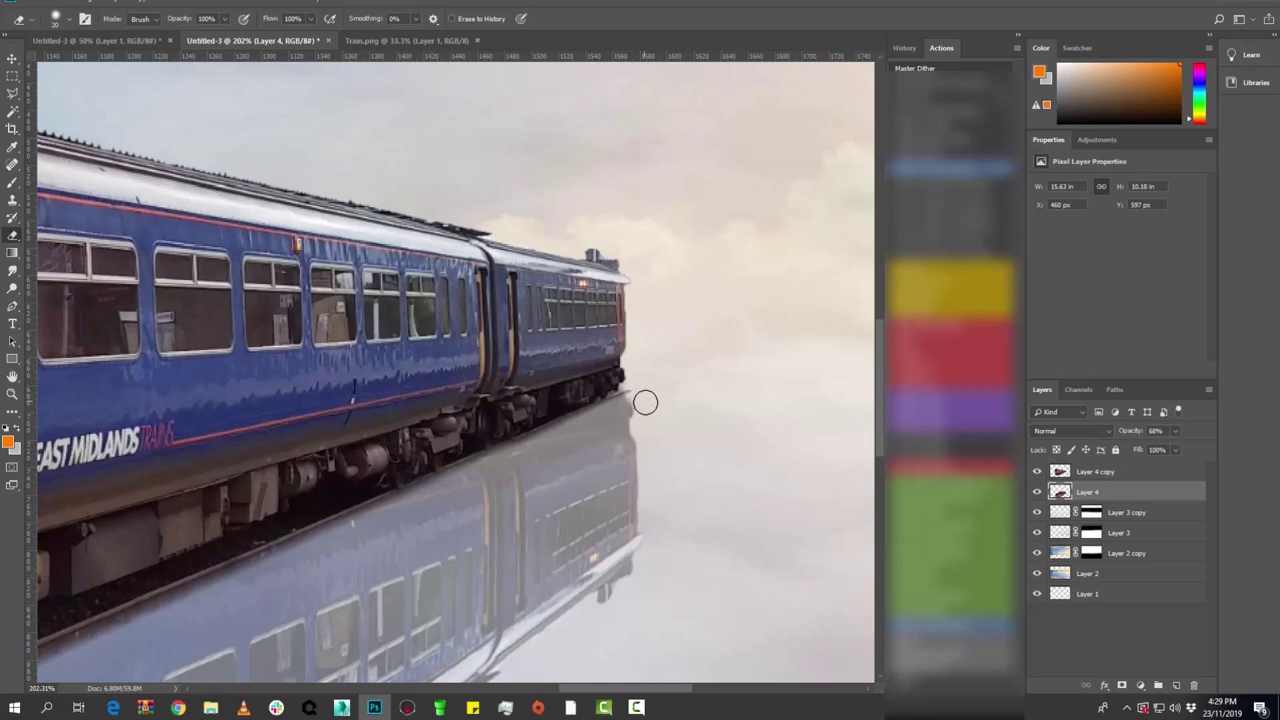
click(1099, 475)
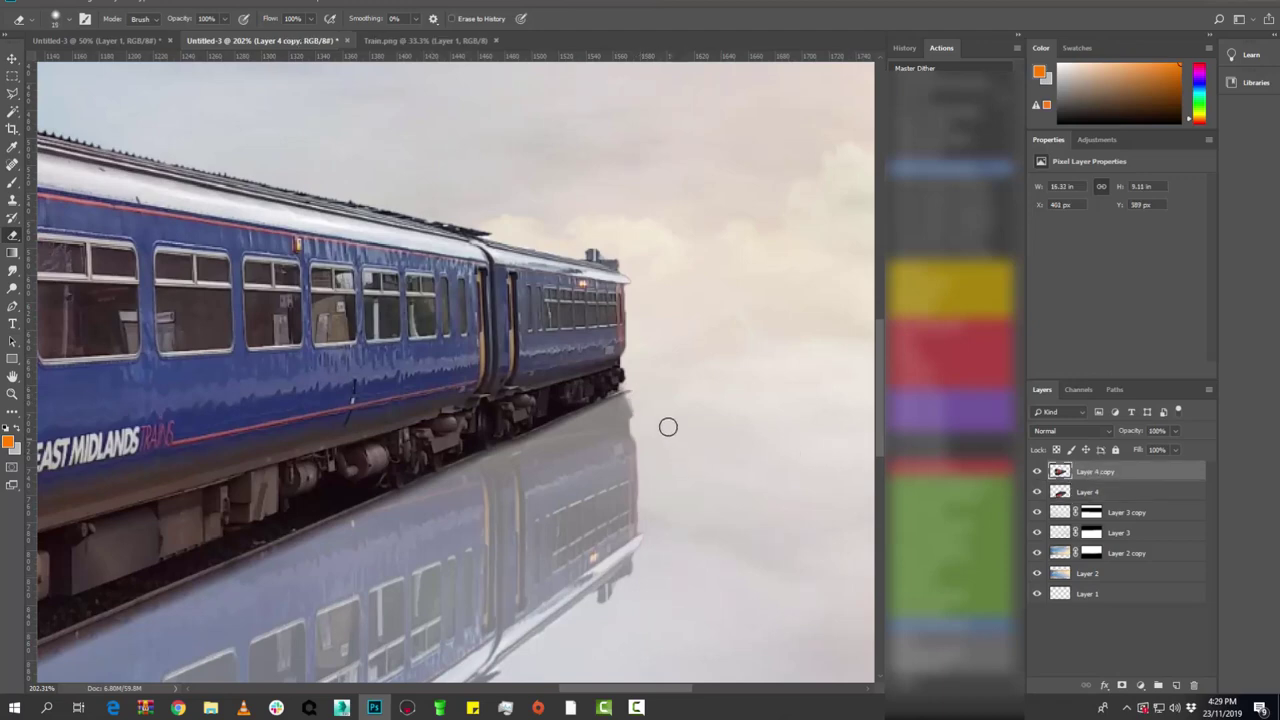
- Zoom the view back out to fit the whole image
scroll(693, 438, down, 3)
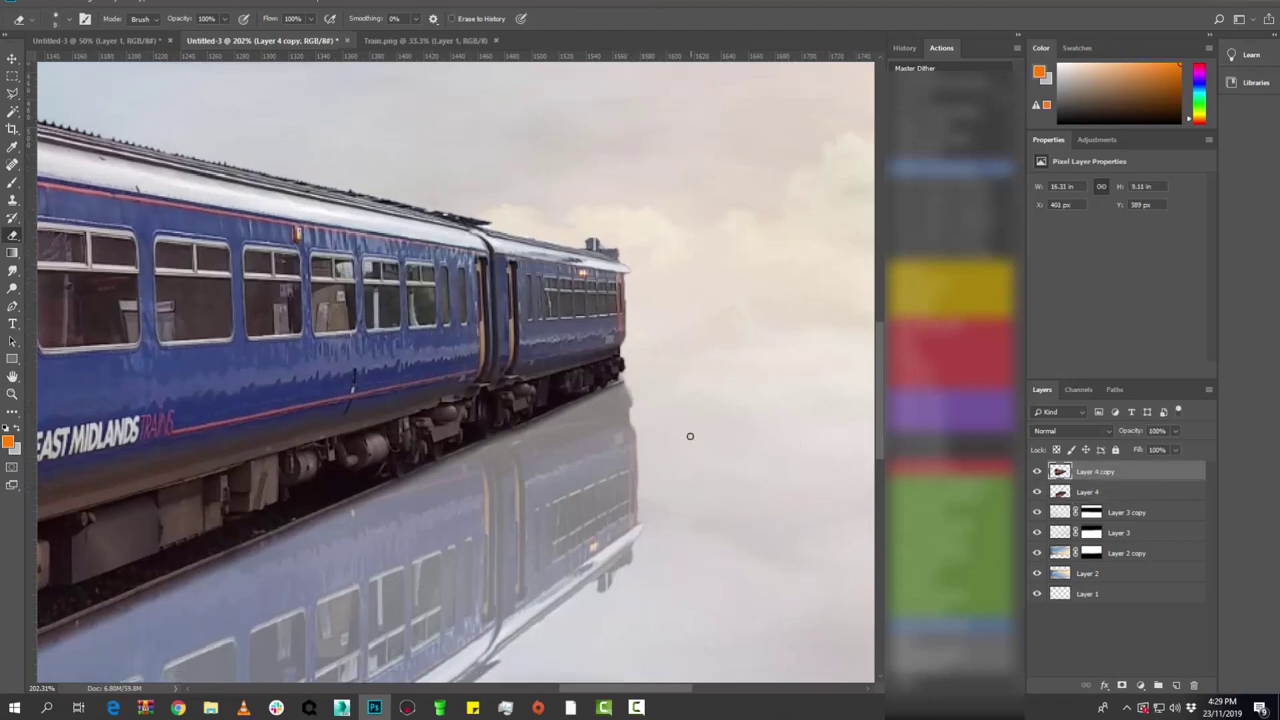
scroll(689, 434, down, 5)
scroll(706, 437, down, 3)
scroll(493, 437, up, 1)
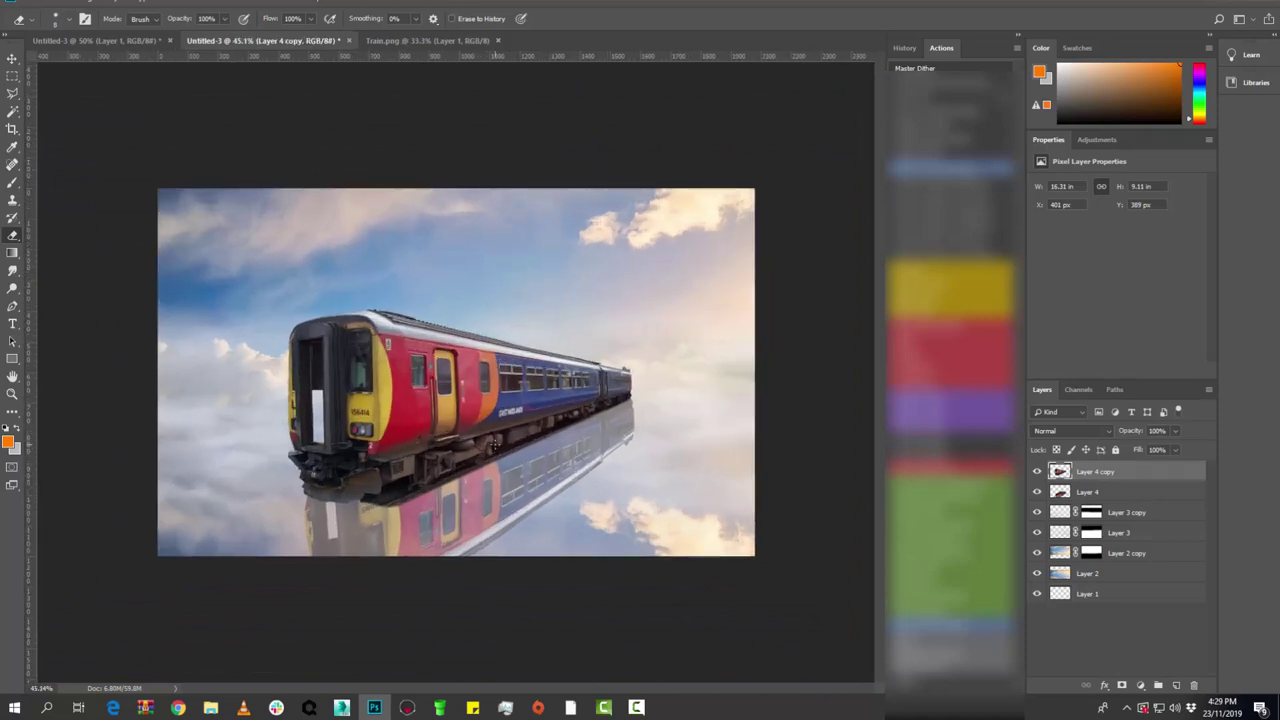
scroll(500, 449, down, 1)
scroll(378, 454, up, 1)
scroll(385, 456, down, 1)
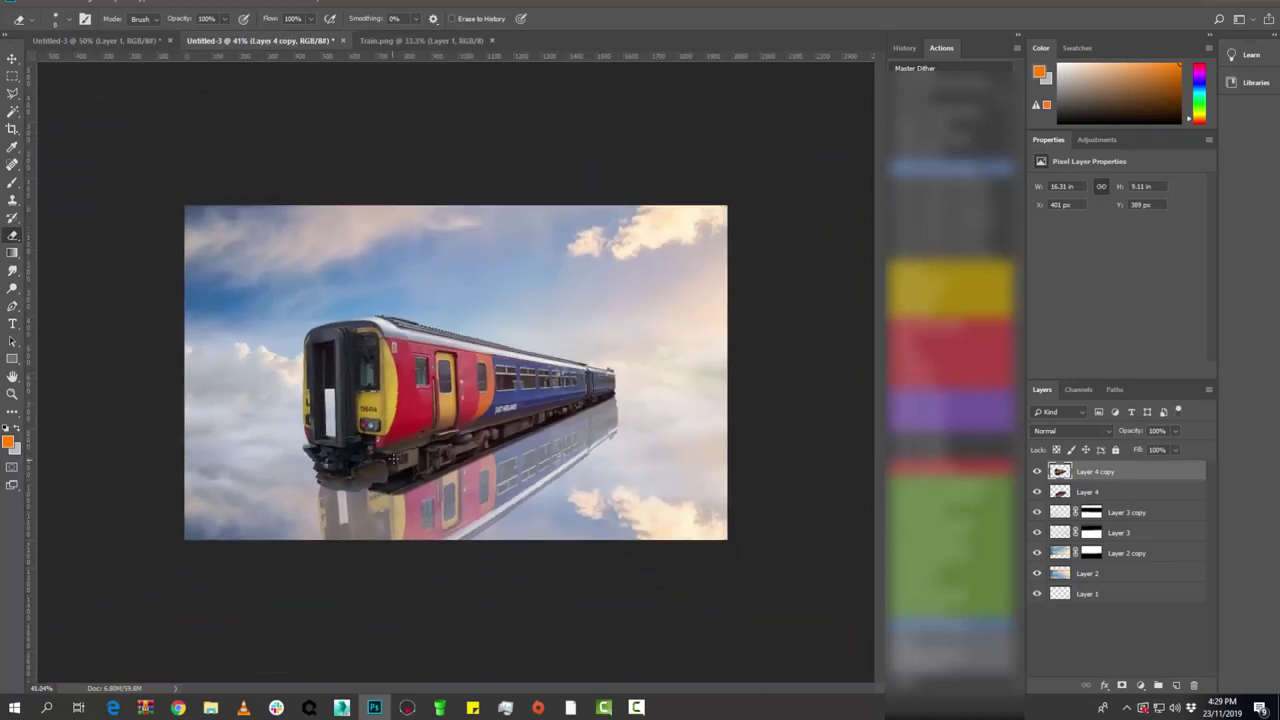
scroll(396, 458, up, 1)
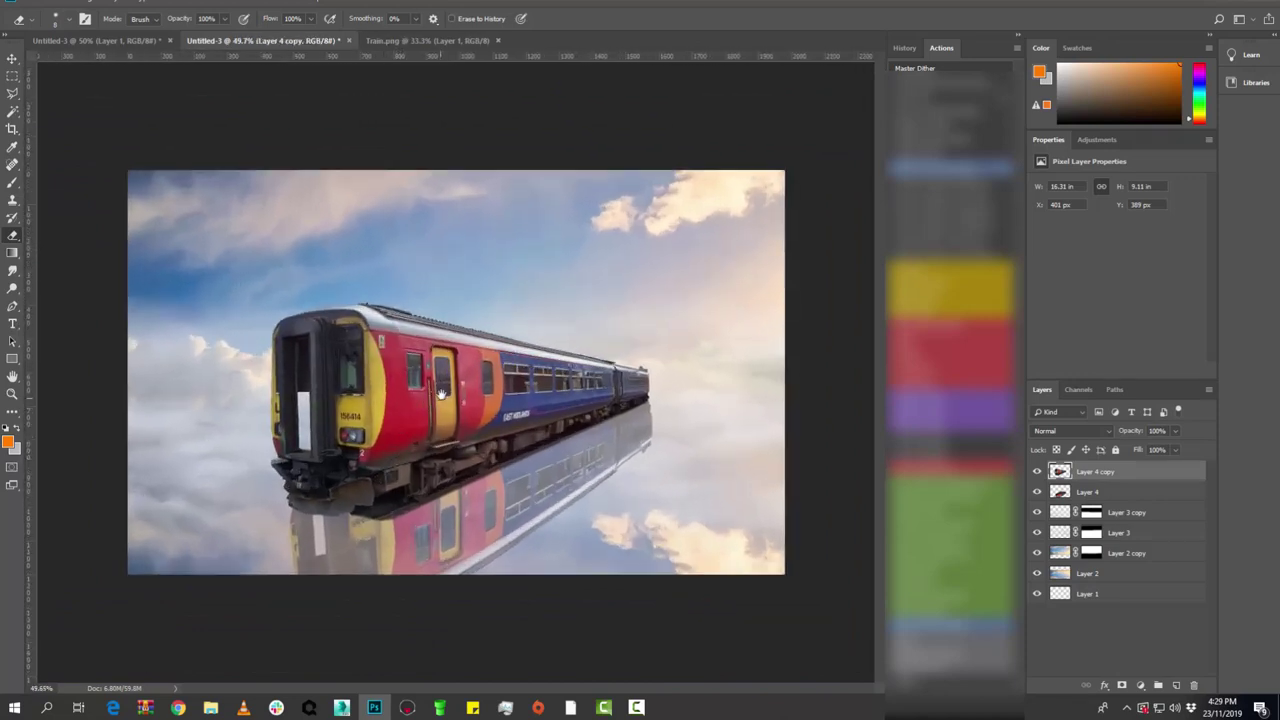
scroll(441, 394, down, 1)
scroll(443, 392, down, 1)
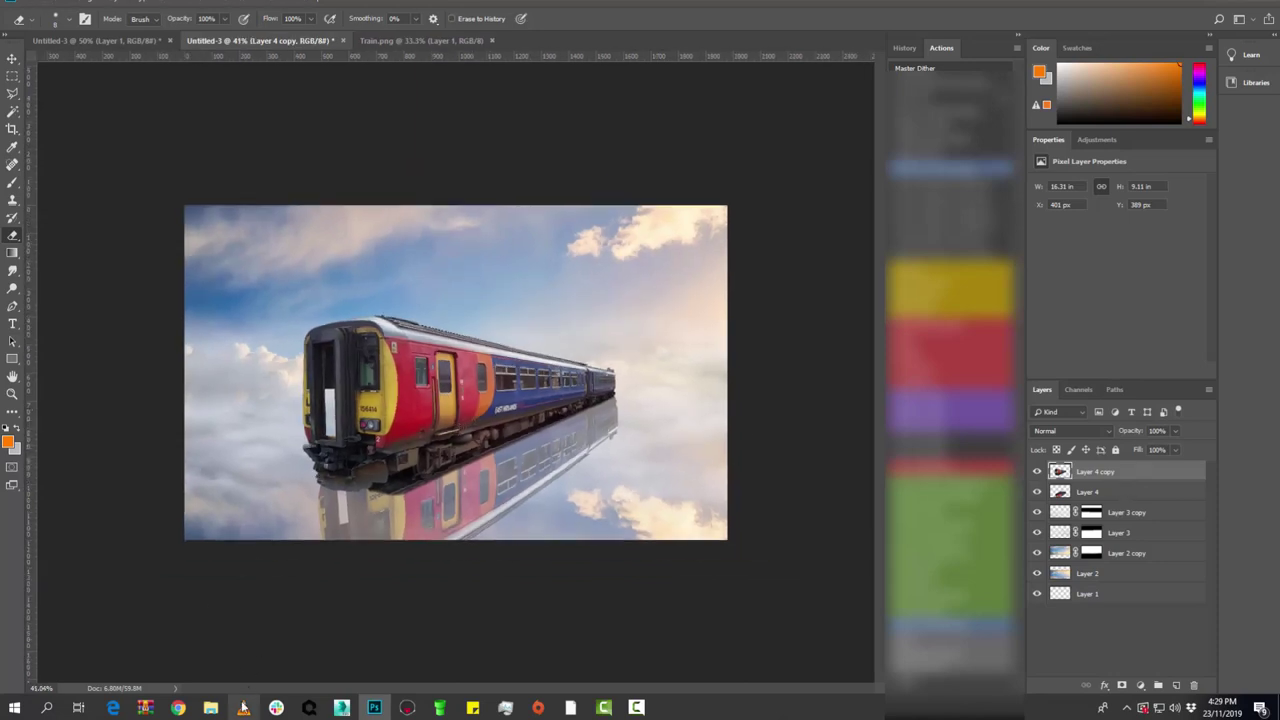
- Select Layer 2 copy, then open sun_Effect.jpg from the stock folder
click(1150, 555)
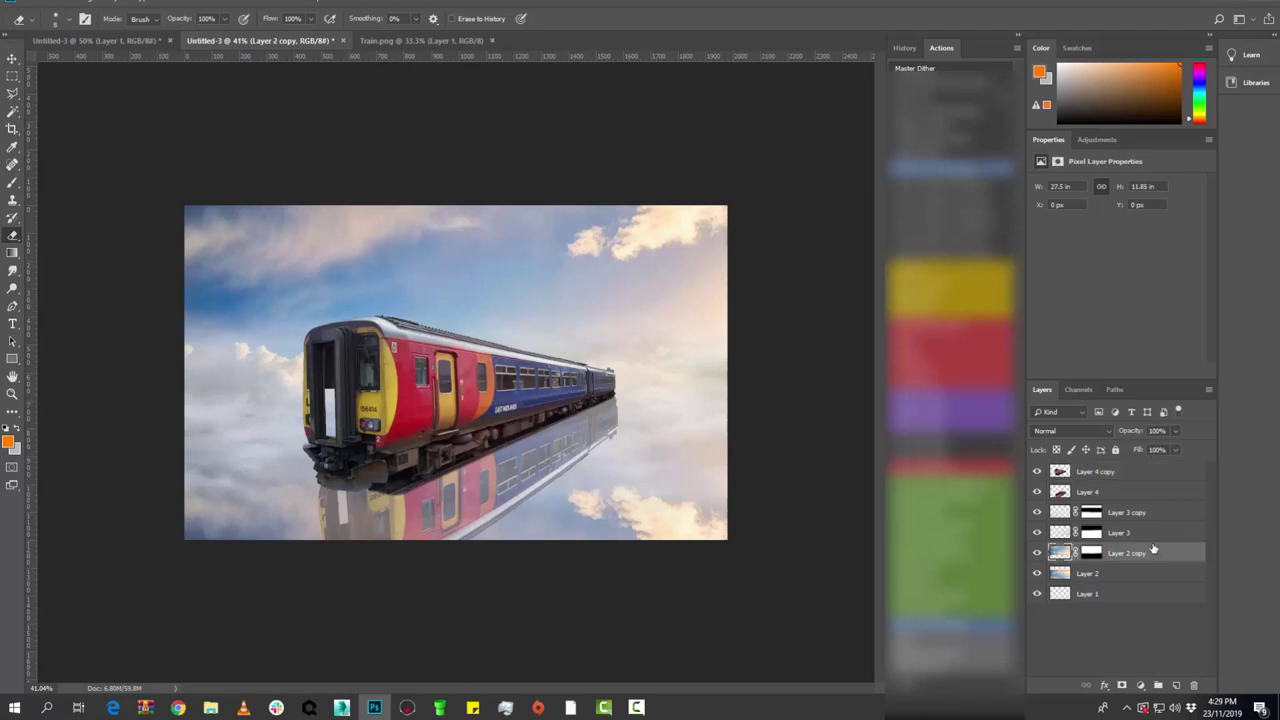
click(211, 710)
click(35, 5)
click(50, 22)
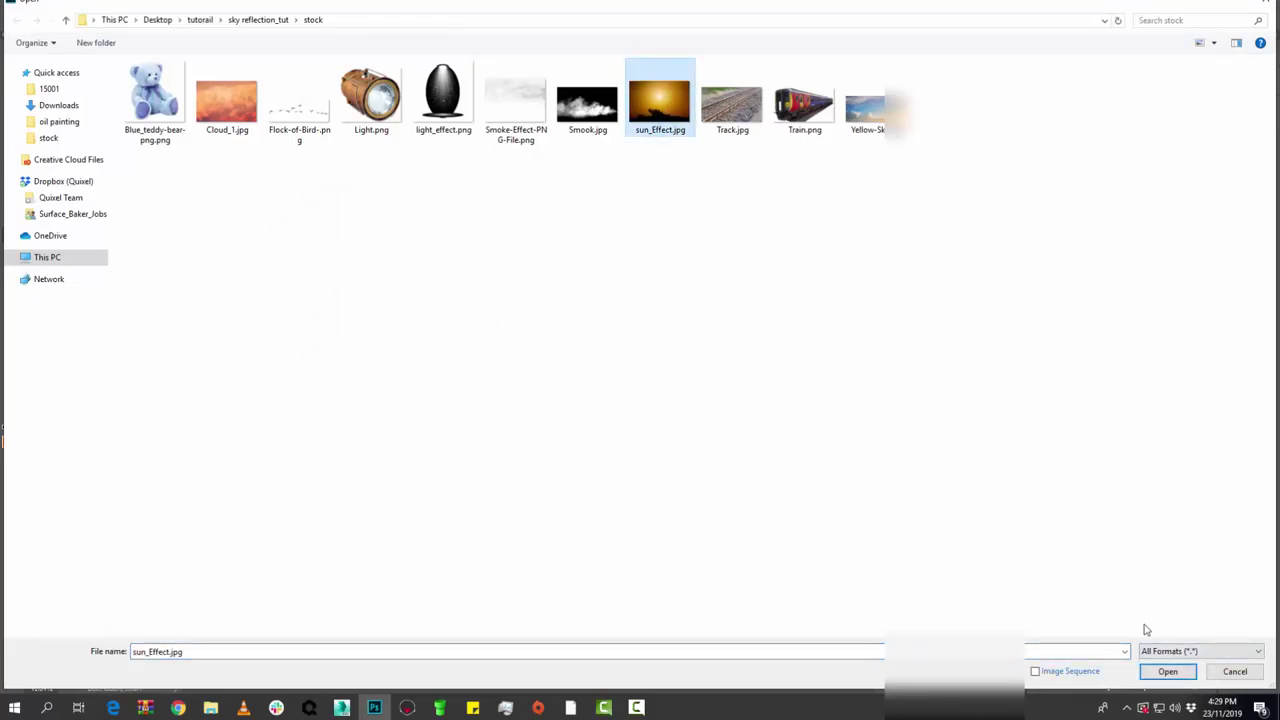
click(1162, 672)
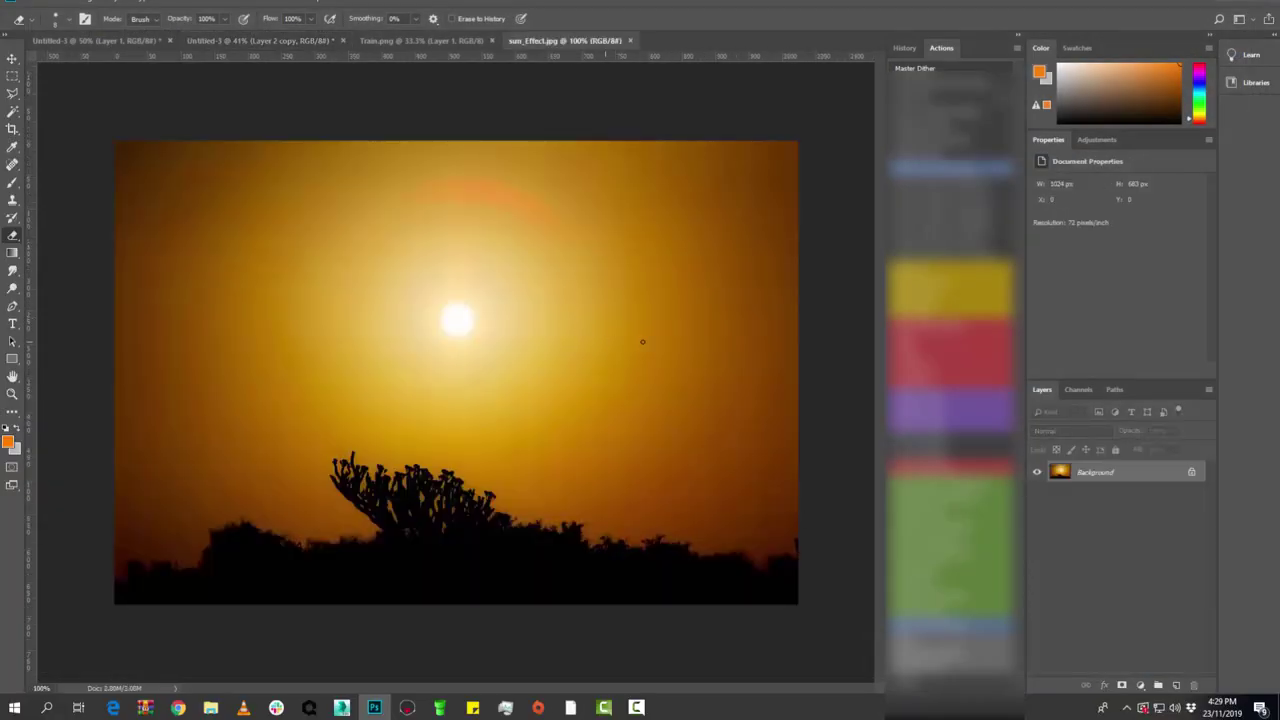
- Unlock the sunset photo, move it into Untitled-3 as Layer 5, and raise it to the top
click(1189, 473)
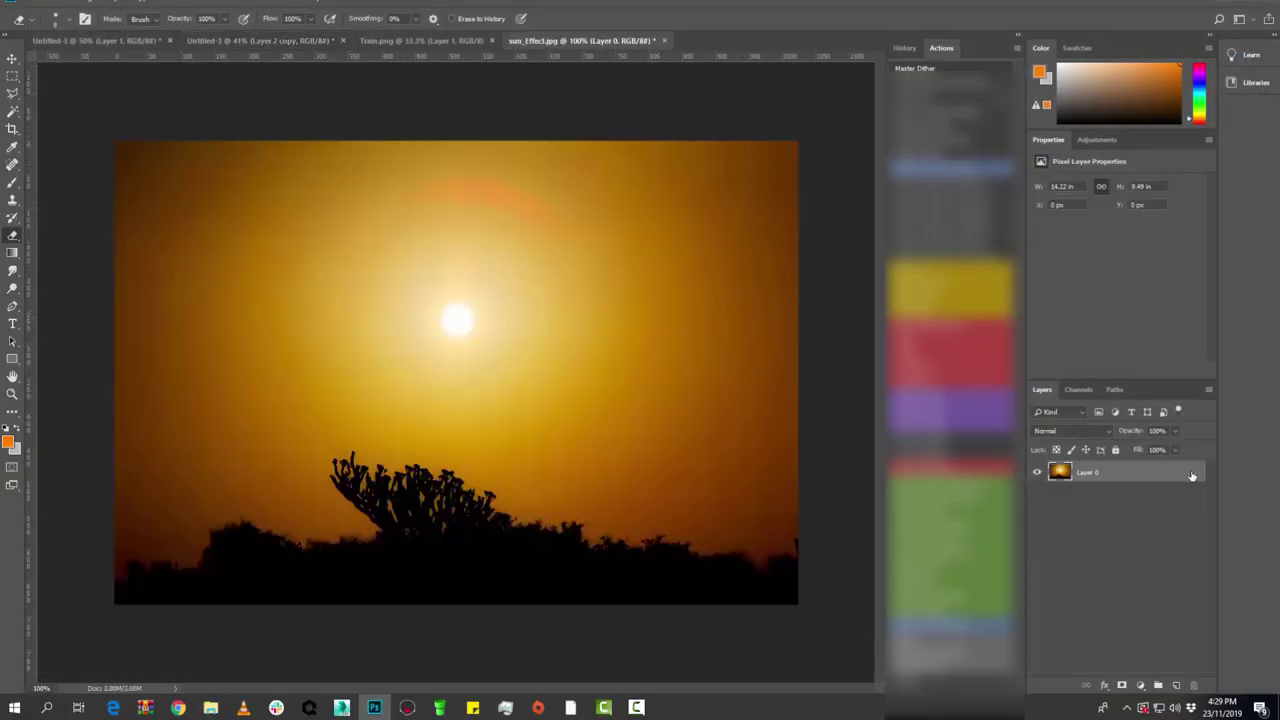
click(10, 57)
mouse_move(504, 278)
mouse_down()
mouse_move(425, 30)
mouse_move(378, 170)
mouse_up()
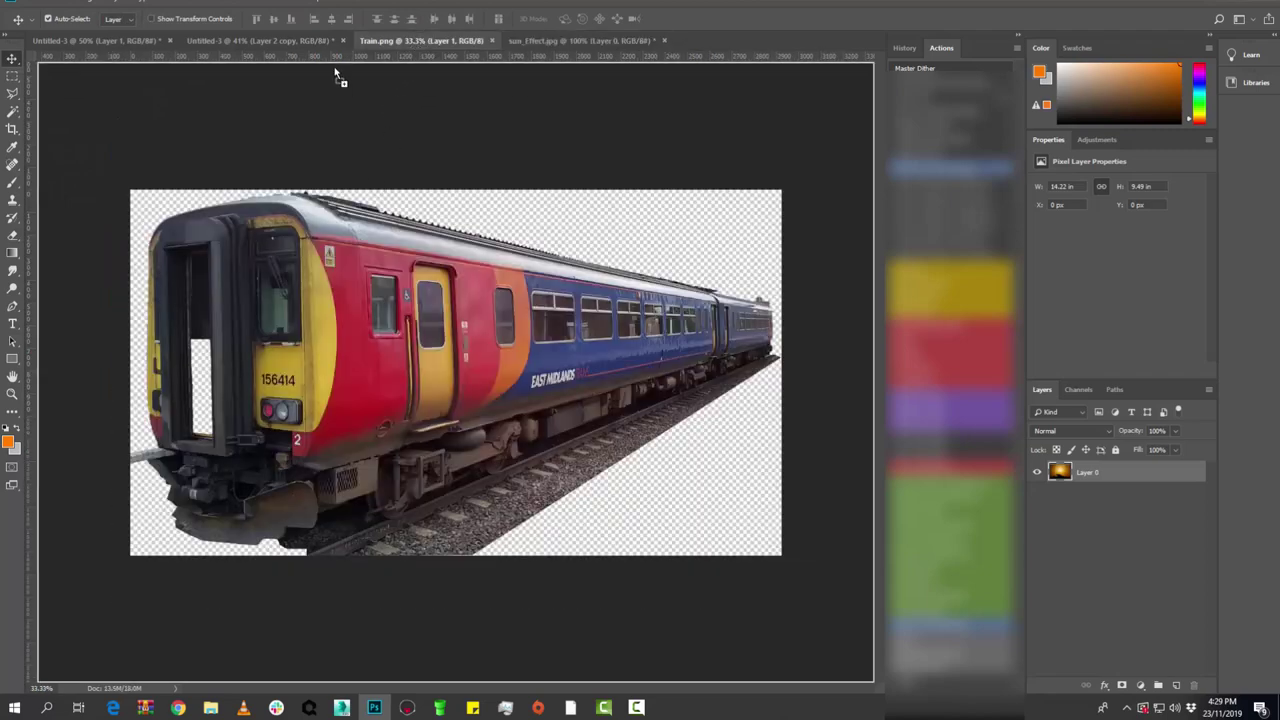
mouse_move(335, 72)
mouse_down()
mouse_move(360, 287)
mouse_move(315, 333)
mouse_up()
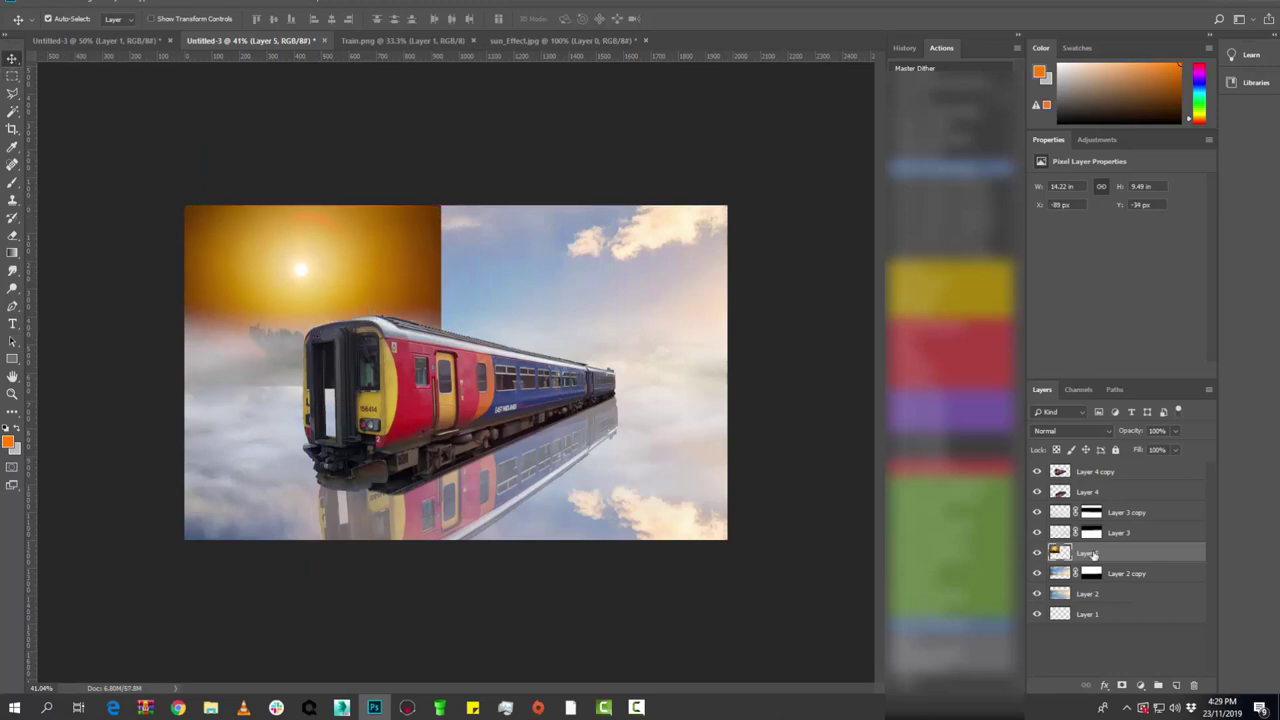
drag(1090, 554, 1122, 465)
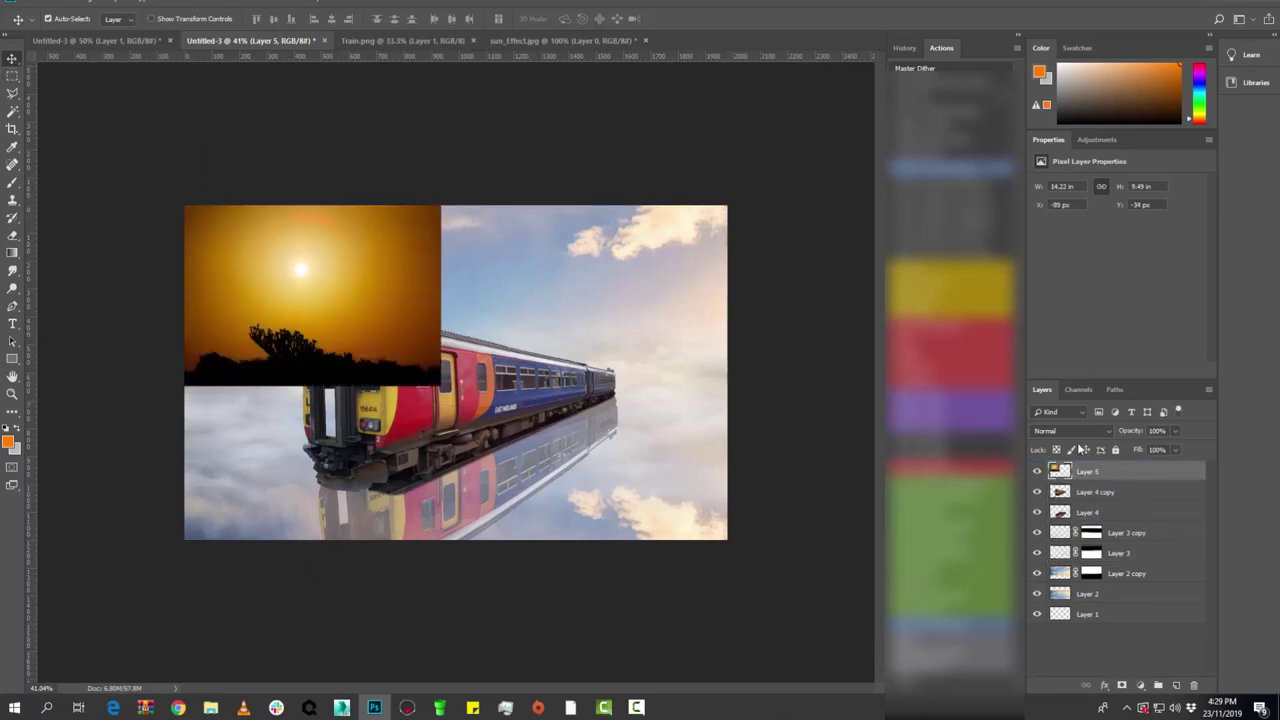
click(1072, 431)
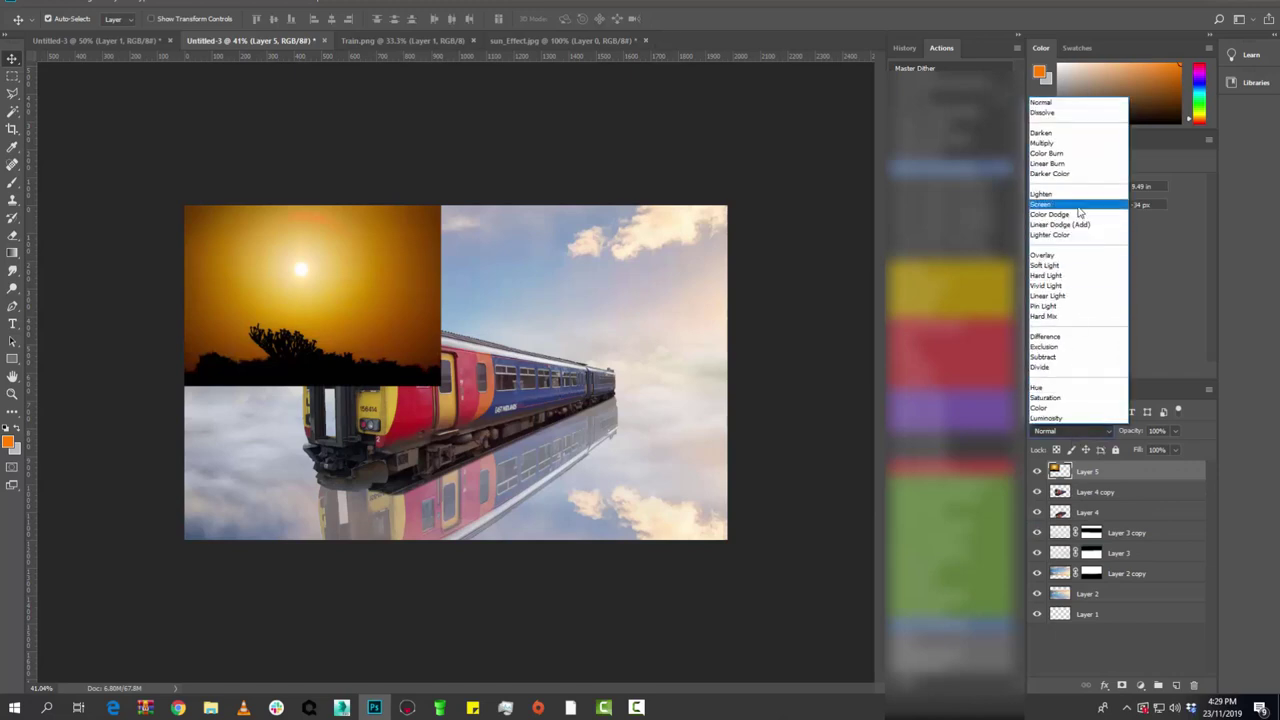
- Screen-blend Layer 5, scale it to about 177% and tilt it roughly -20 degrees
click(1079, 206)
key(ctrl+t)
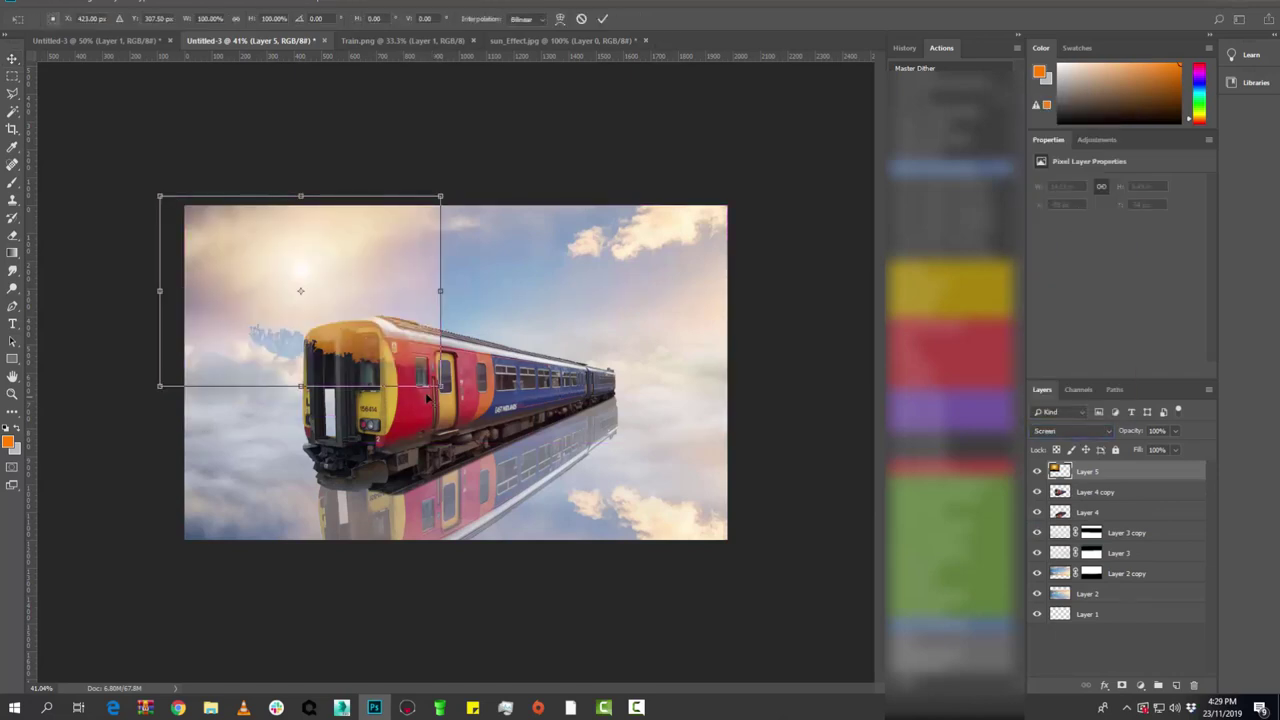
drag(440, 385, 500, 429)
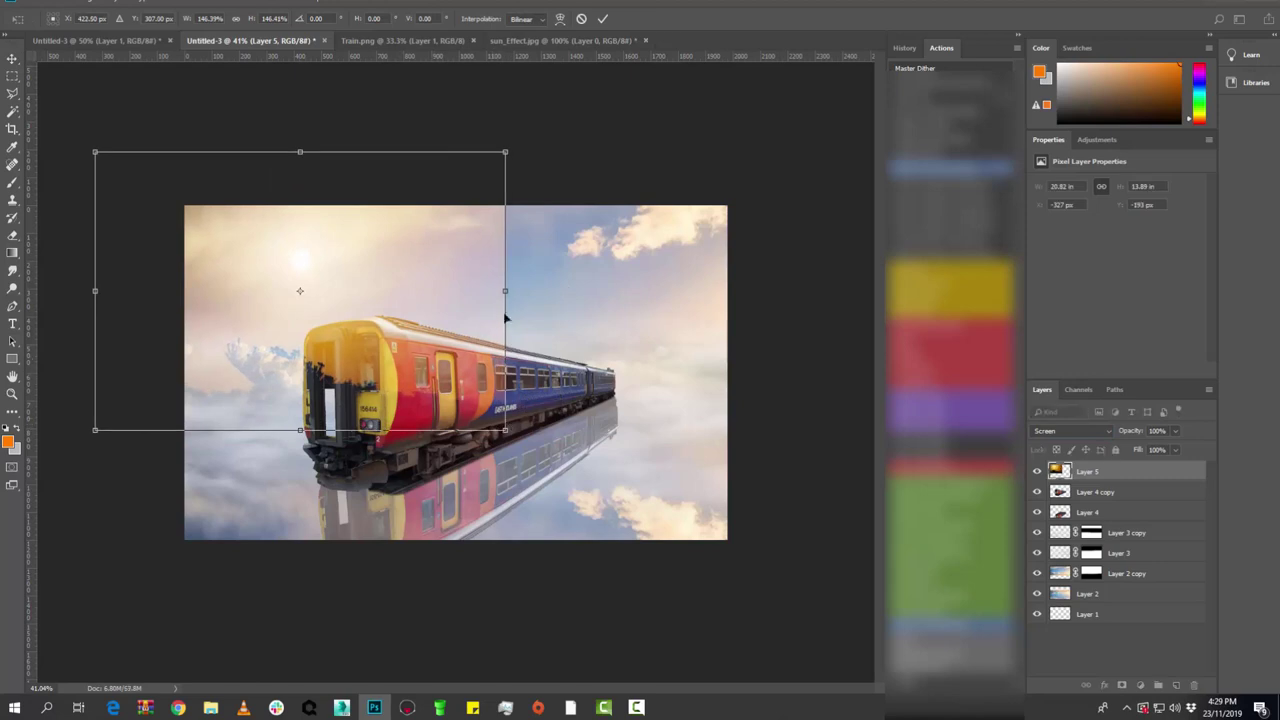
mouse_move(520, 292)
mouse_down()
mouse_move(530, 244)
mouse_move(519, 203)
mouse_up()
drag(362, 294, 328, 323)
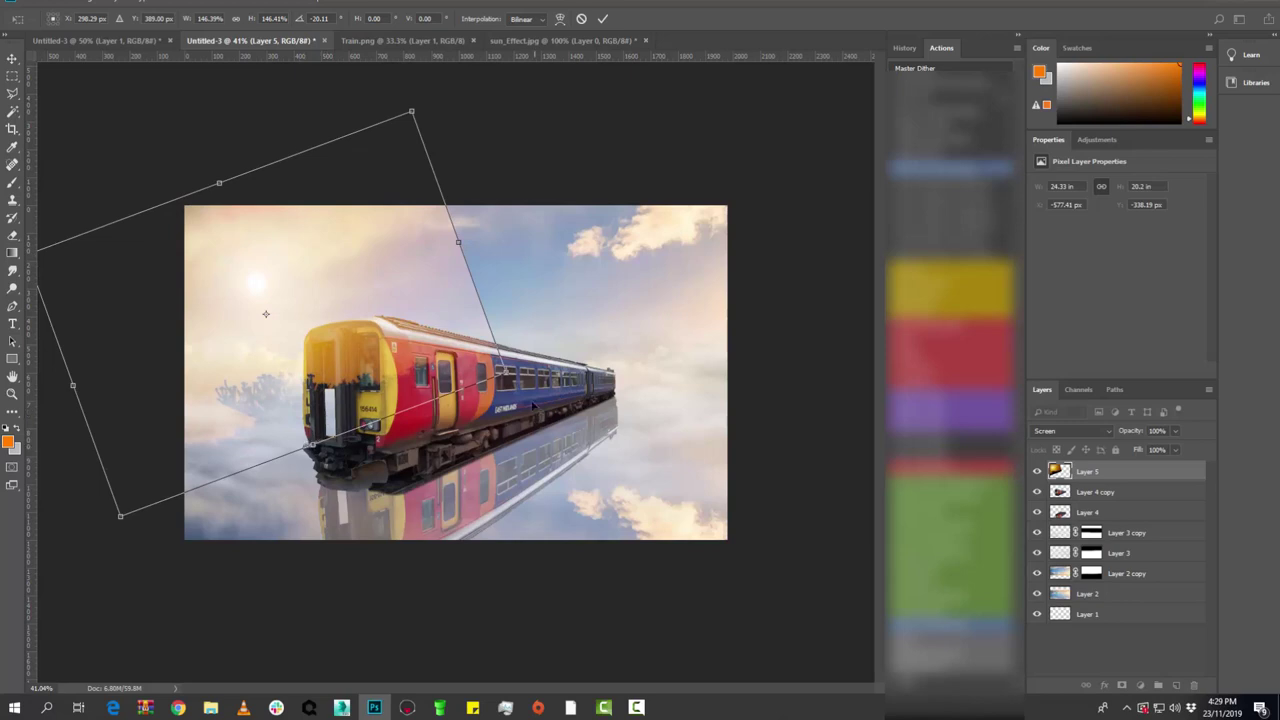
drag(505, 372, 555, 385)
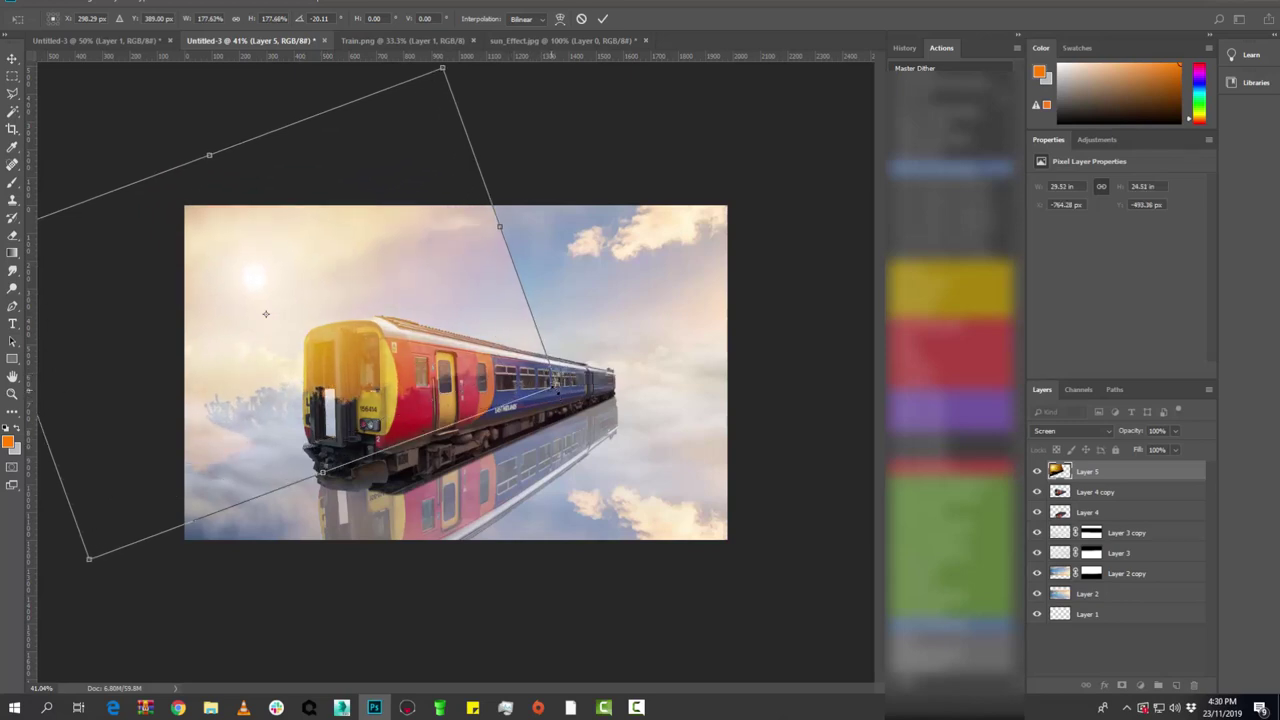
key(Return)
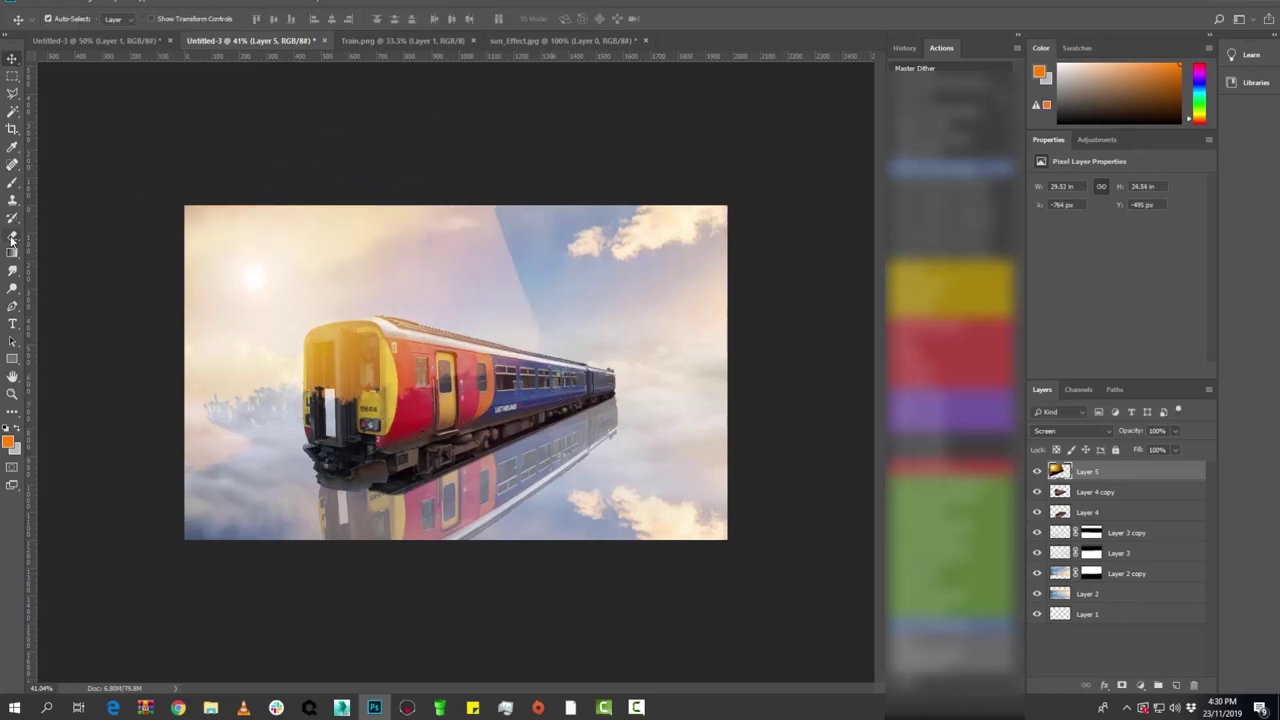
- Choose the Eraser with a large soft round brush at 0% hardness
click(12, 237)
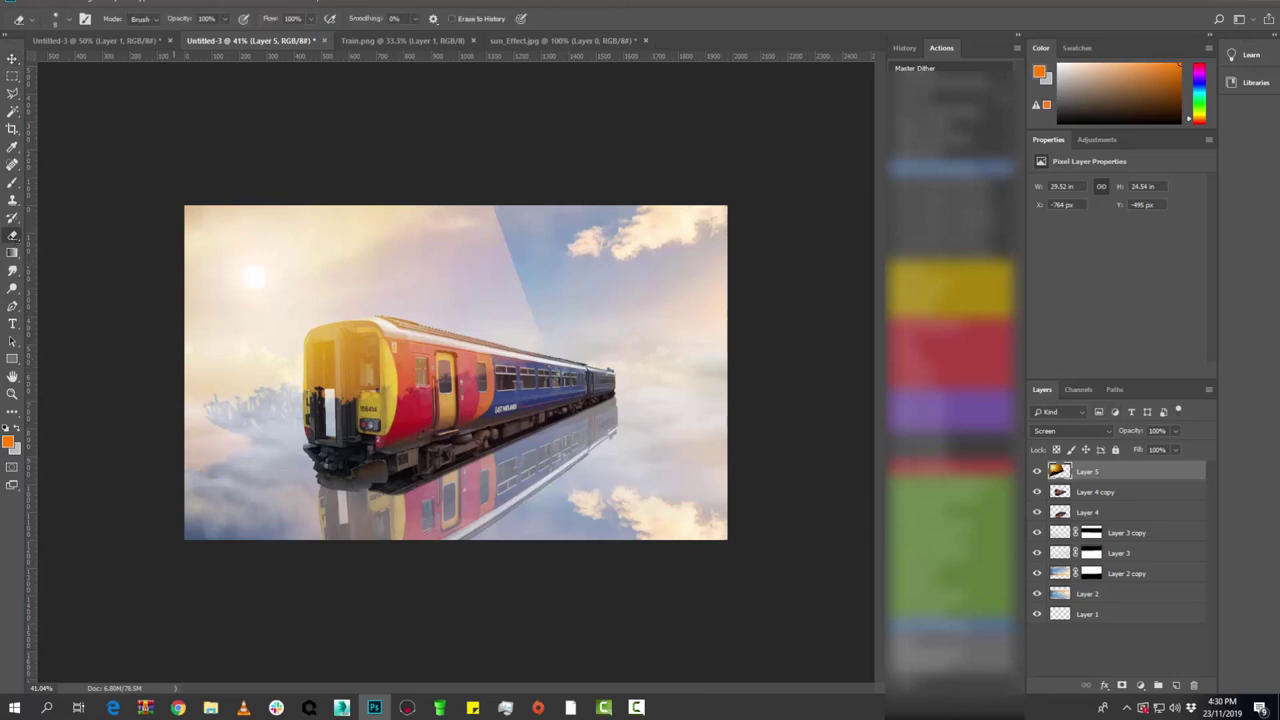
right_click(551, 411)
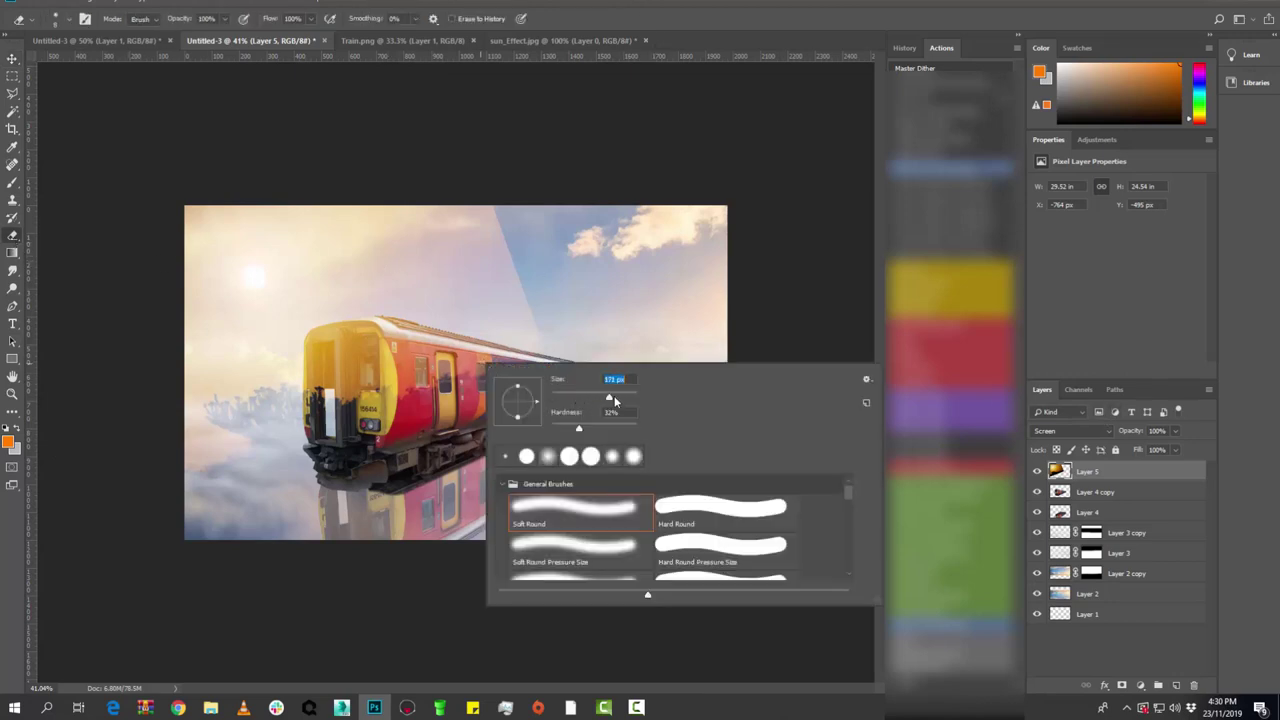
drag(563, 286, 500, 214)
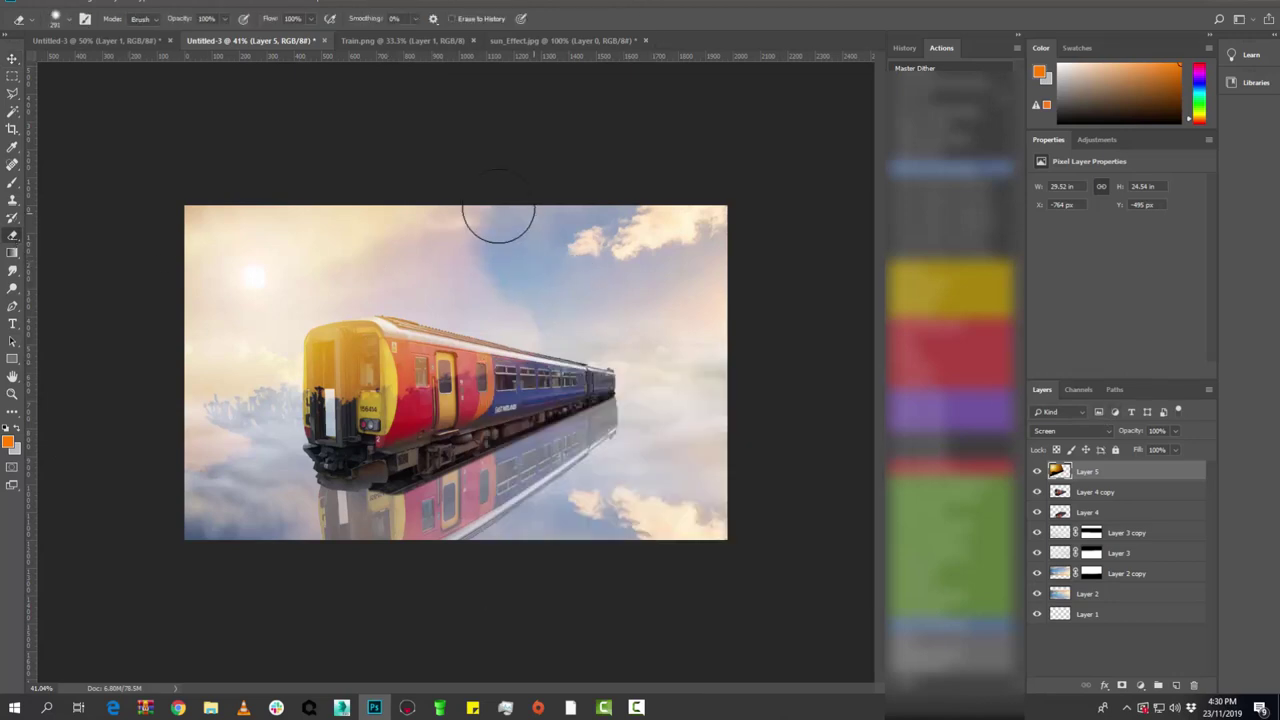
key(ctrl+z)
right_click(568, 306)
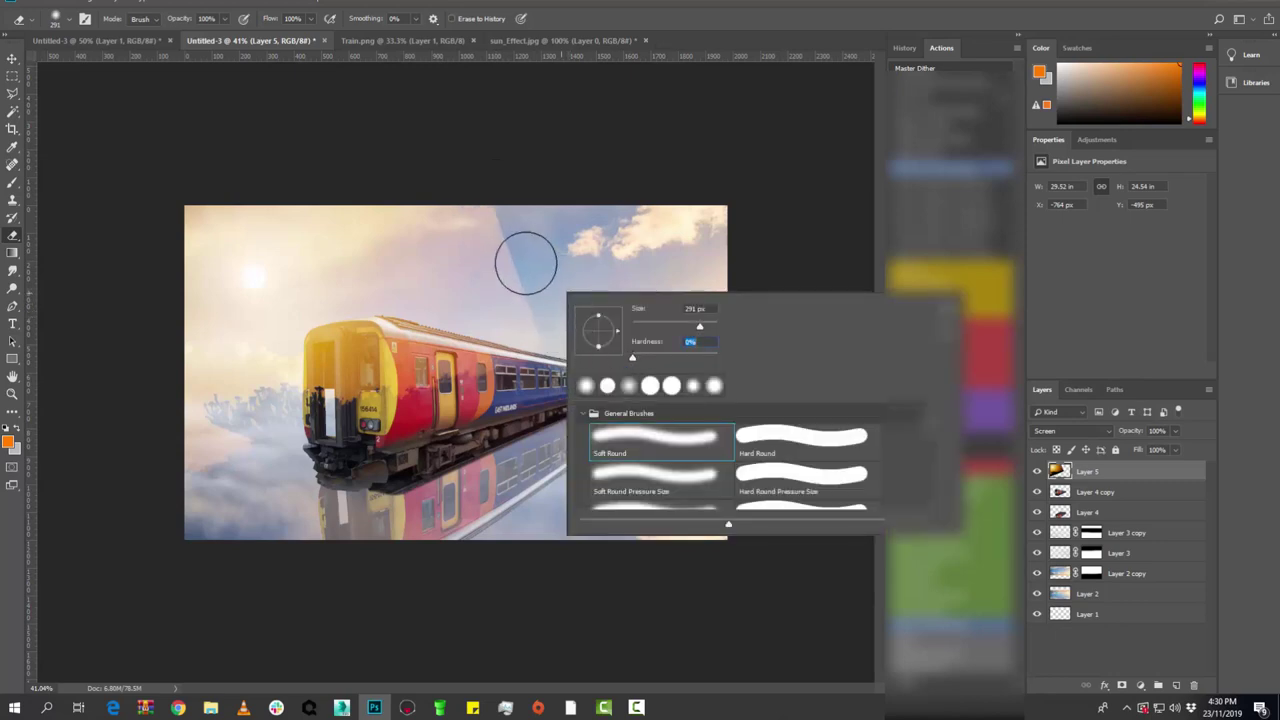
key(Return)
- Erase the sunset's pale diagonal edge and the yellowish glow over the train front
key(bracketright)
key(bracketright)
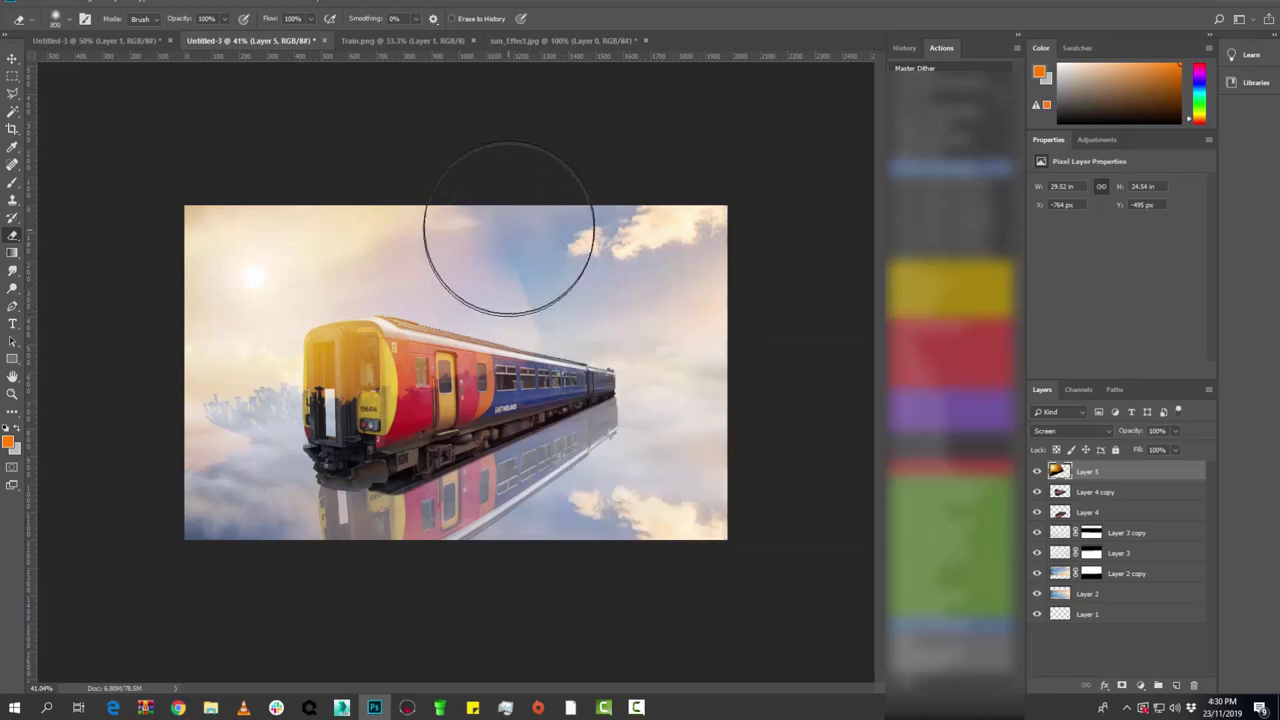
drag(508, 229, 475, 375)
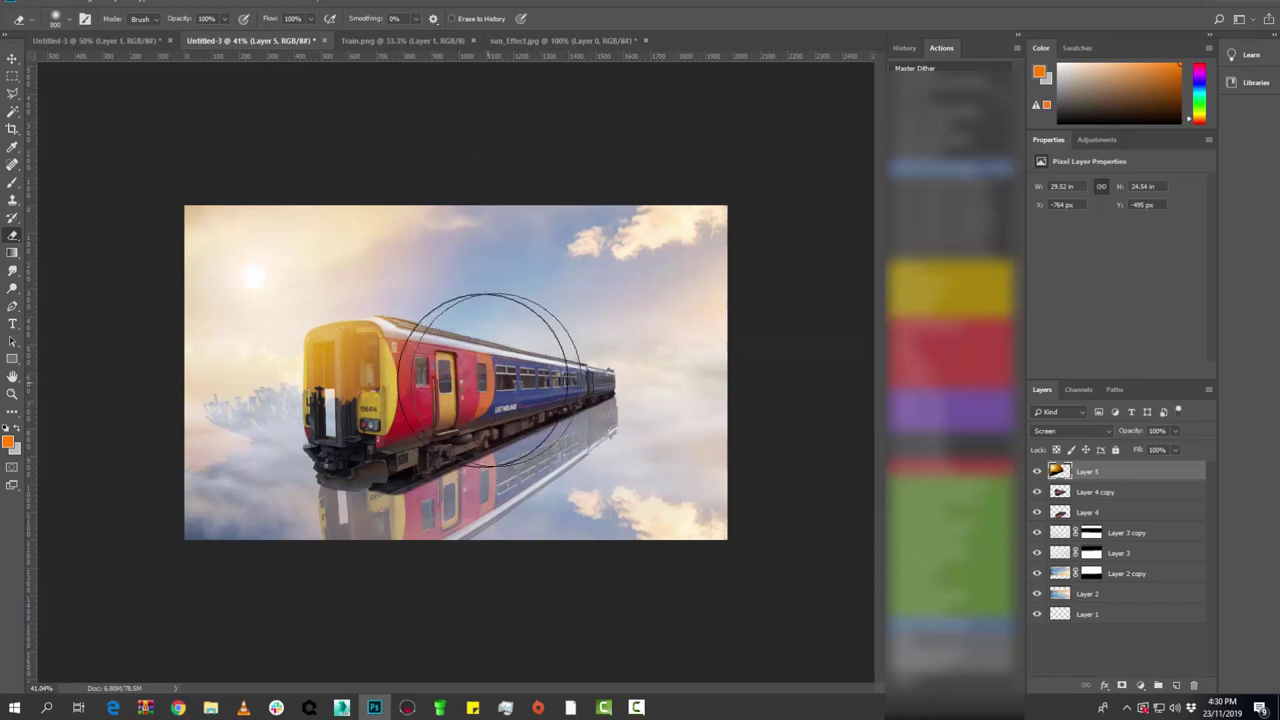
mouse_move(475, 375)
mouse_down()
mouse_move(355, 485)
mouse_move(388, 488)
mouse_up()
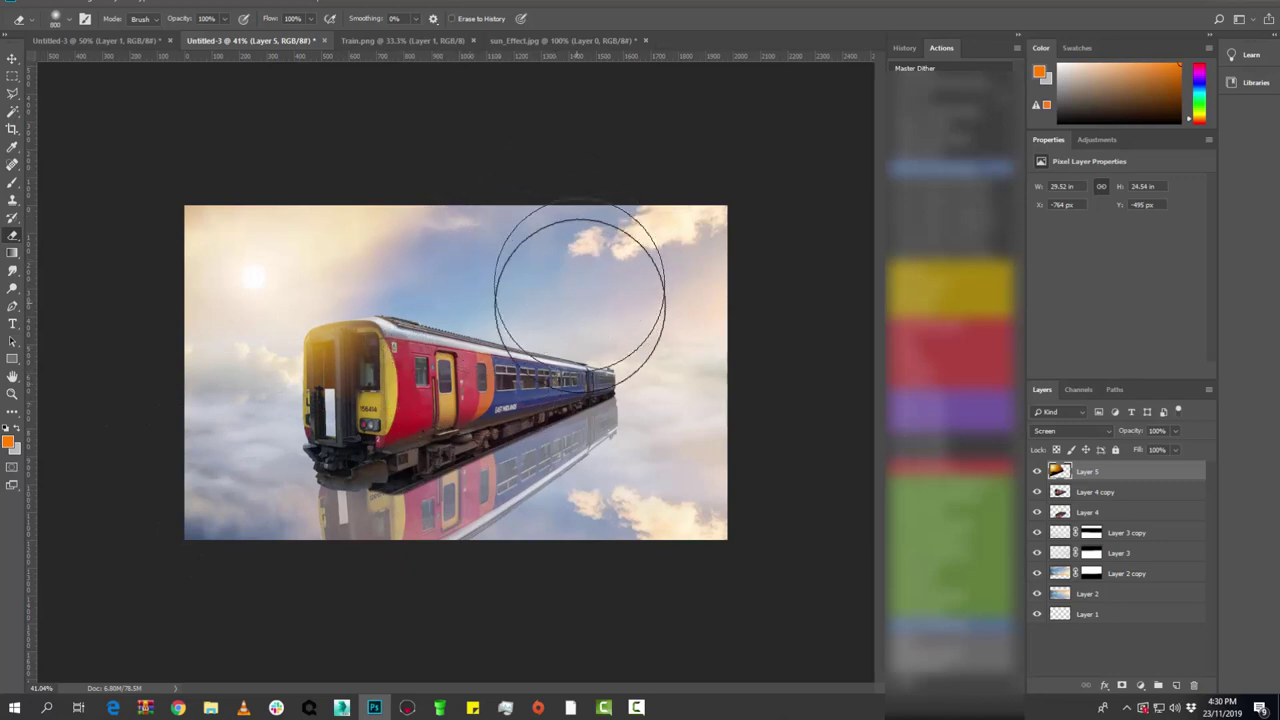
mouse_move(422, 417)
mouse_down()
mouse_move(351, 415)
mouse_move(451, 297)
mouse_up()
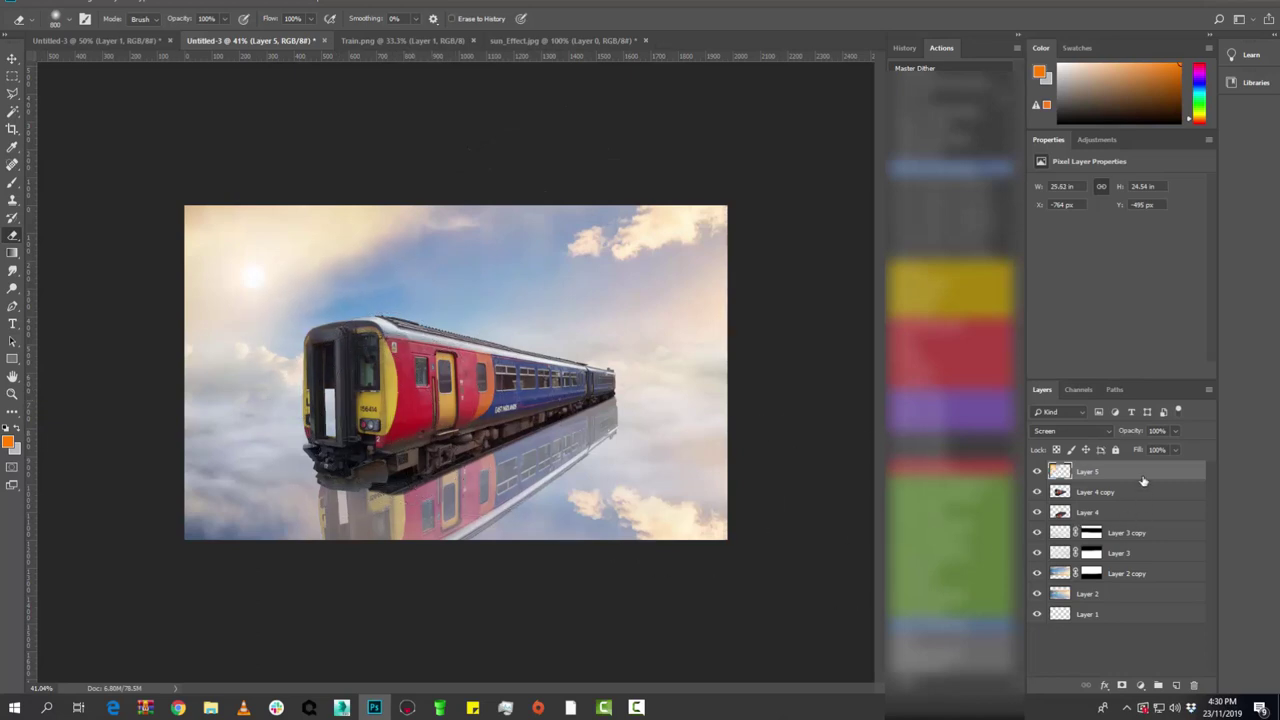
- Duplicate the glow layer, move the copy onto the train front, and add a layer mask
key(ctrl+j)
key(ctrl+t)
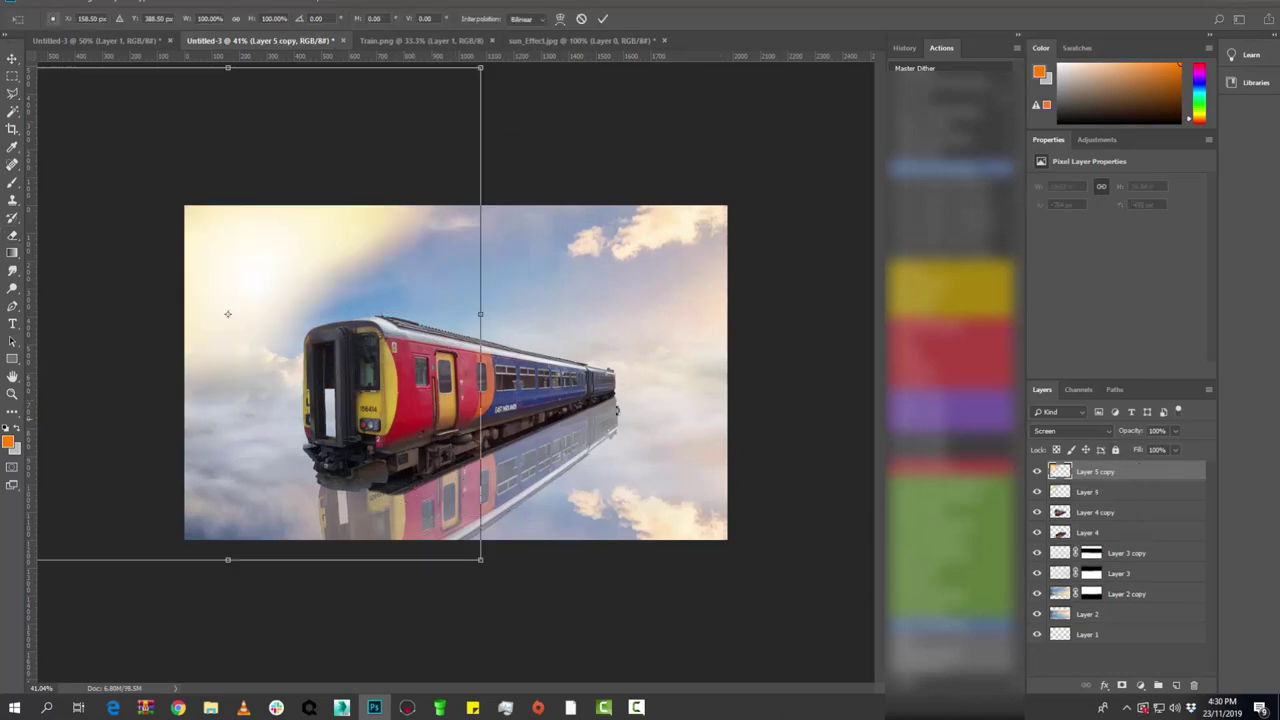
mouse_move(255, 302)
mouse_down()
mouse_move(553, 437)
mouse_move(560, 423)
mouse_up()
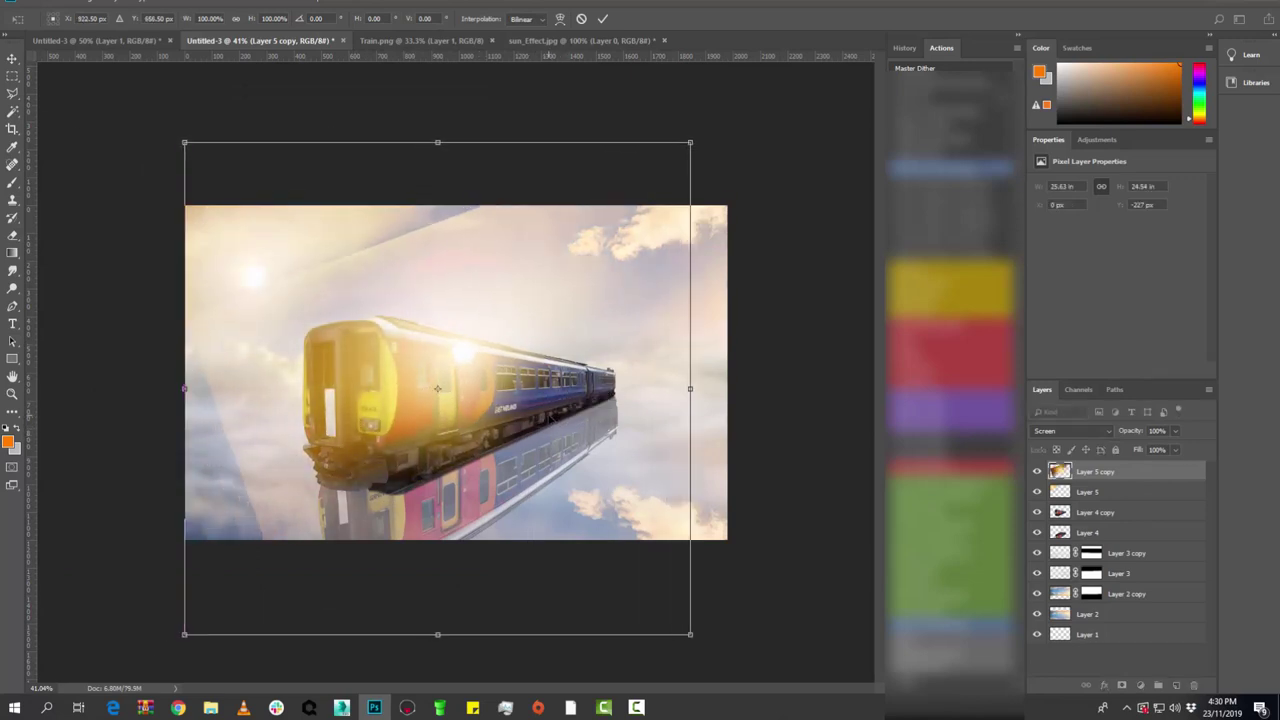
key(Return)
key(e)
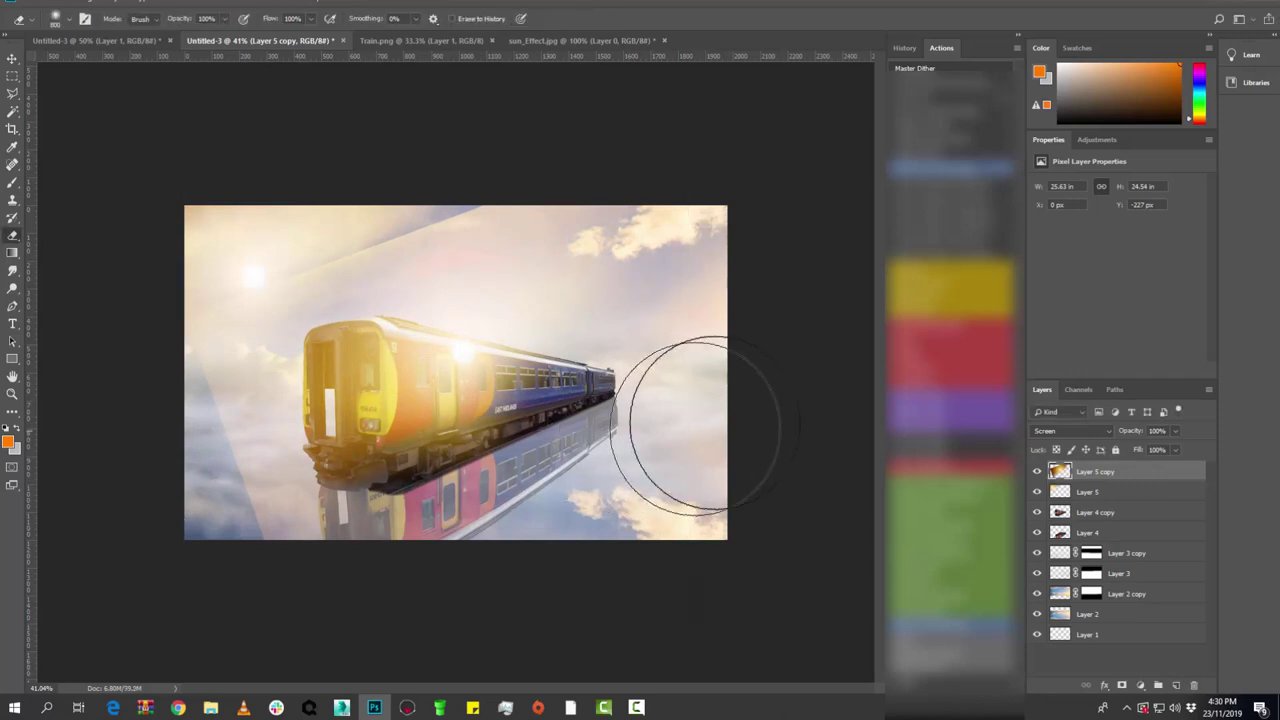
click(1122, 686)
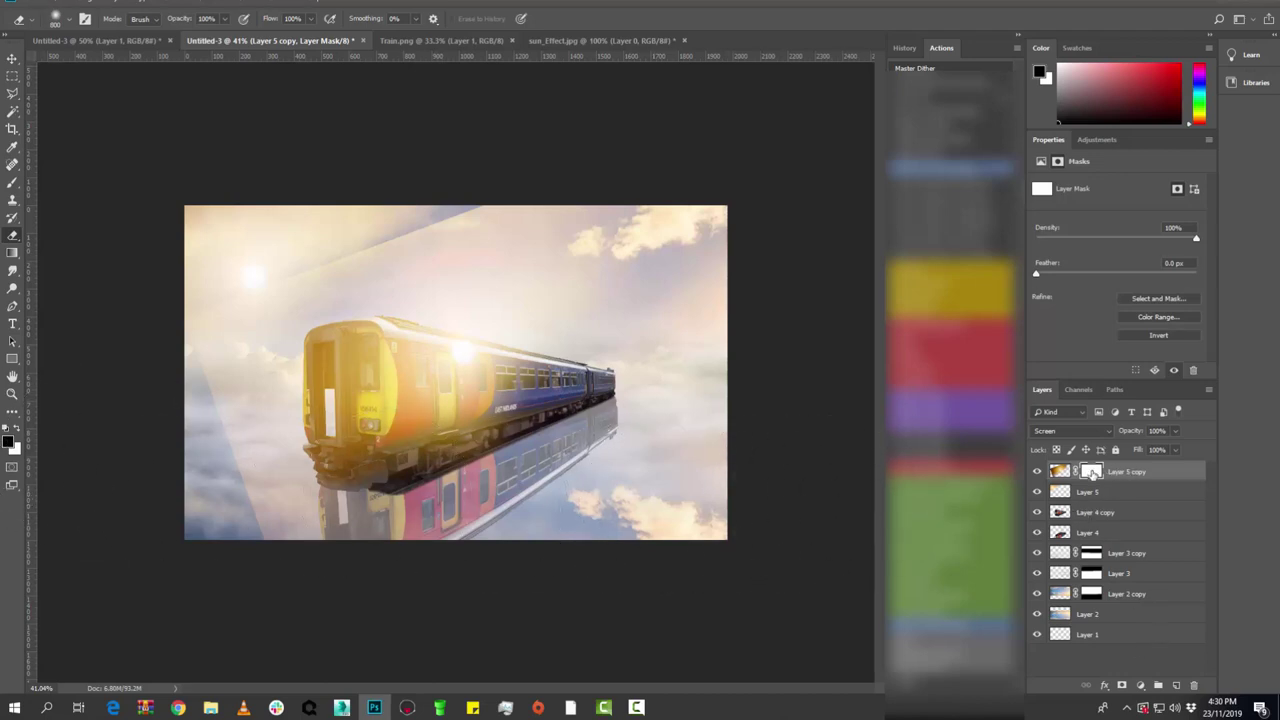
- Paint Layer 5 copy's mask entirely black with a 1600 px brush
alt+click(1092, 478)
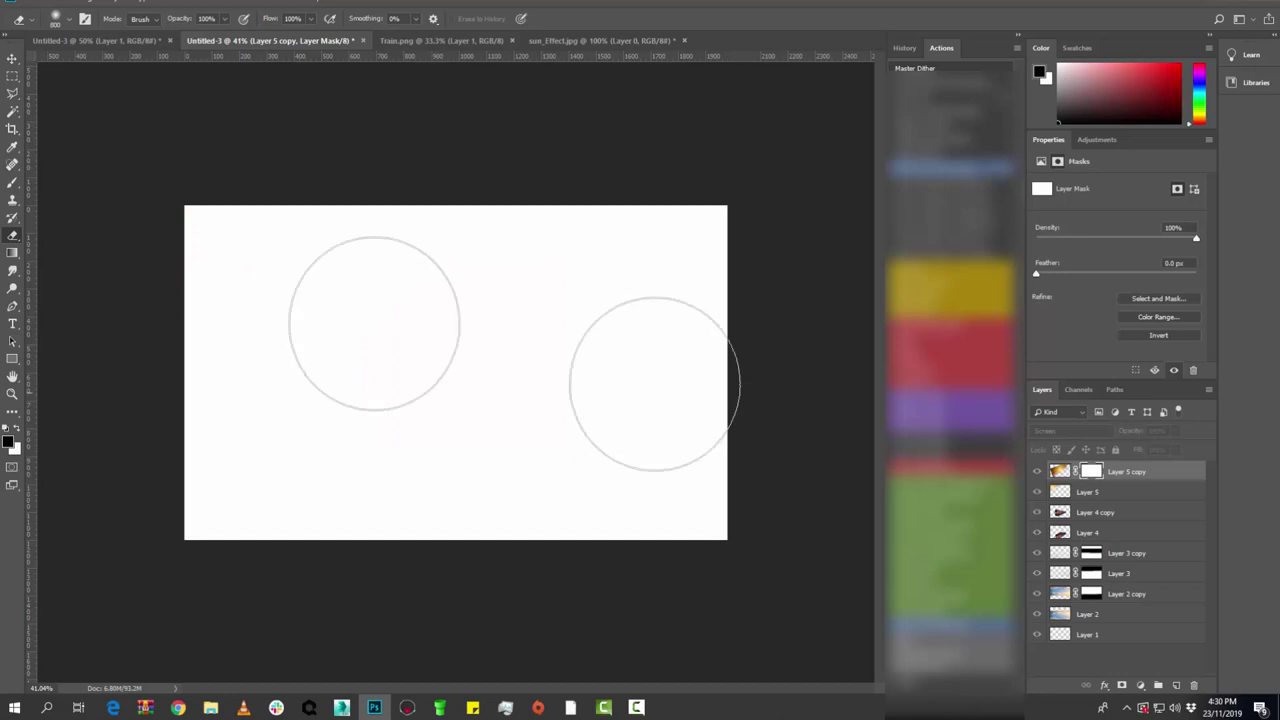
click(13, 183)
mouse_move(360, 298)
mouse_down()
mouse_move(414, 291)
mouse_move(420, 318)
mouse_up()
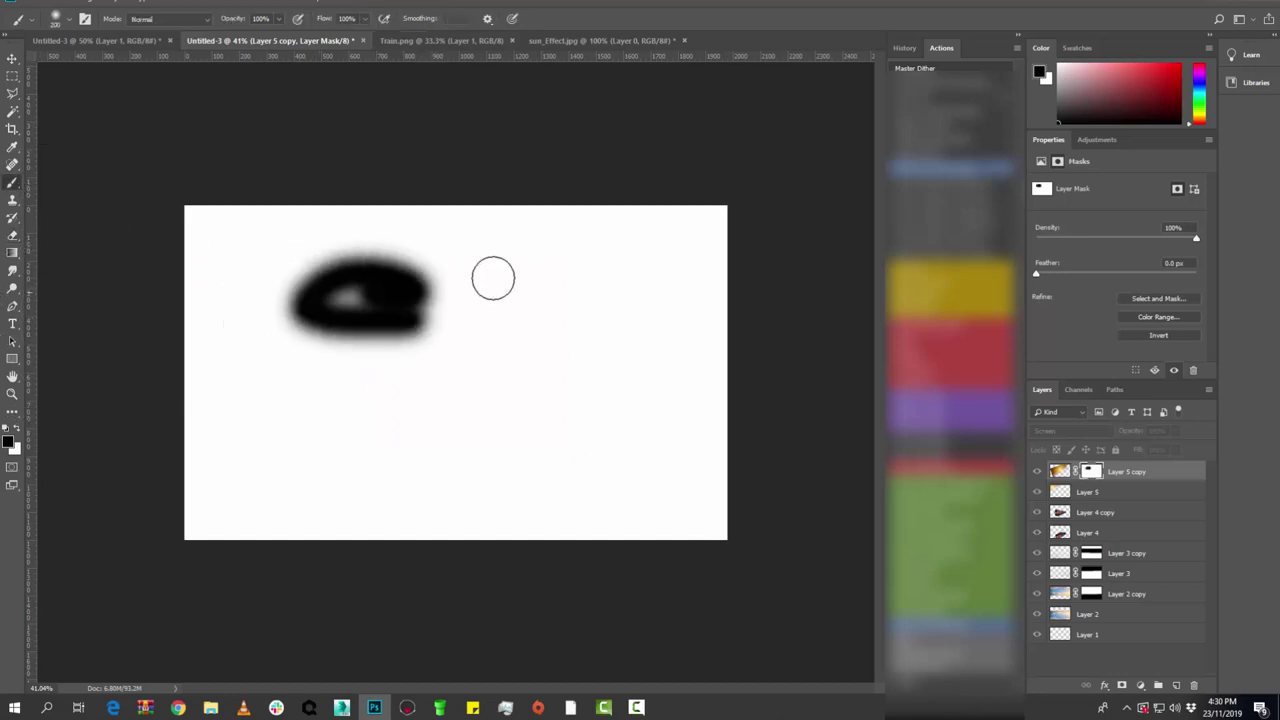
key(bracketright)
key(bracketright)
key(bracketright)
mouse_move(590, 285)
mouse_down()
mouse_move(171, 171)
mouse_move(651, 466)
mouse_move(337, 457)
mouse_up()
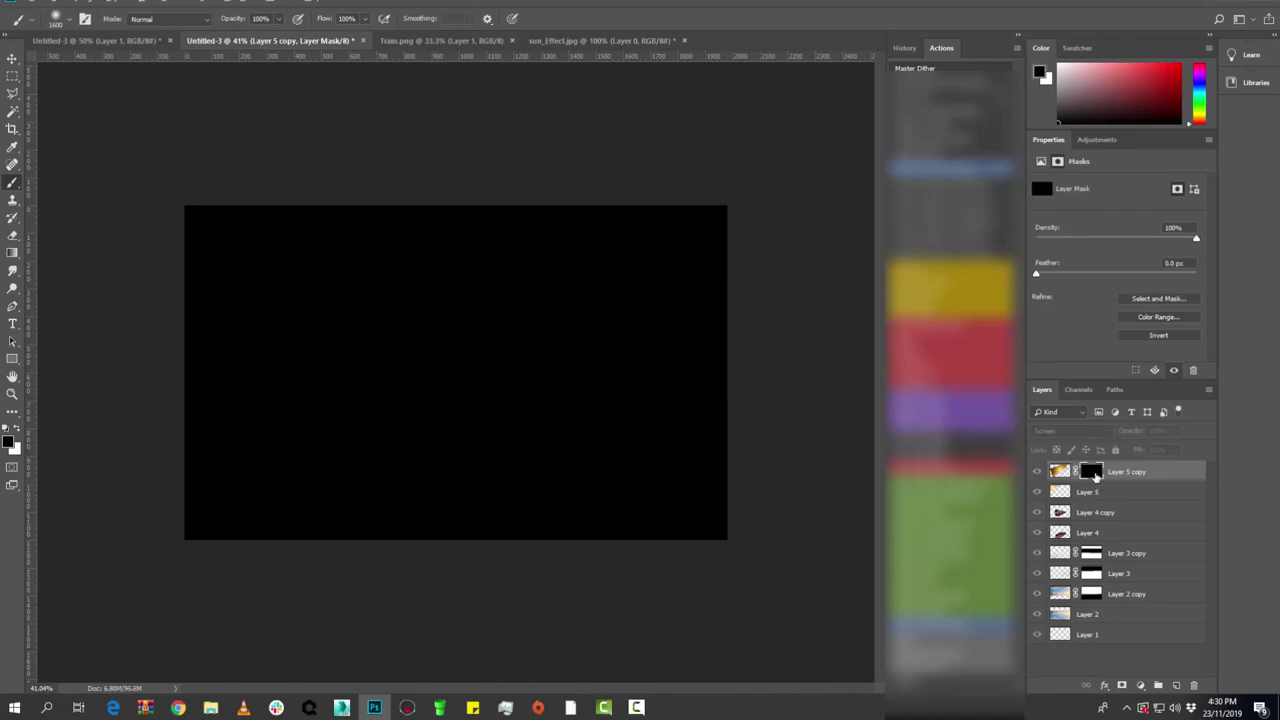
- Paint white on the mask to reveal the glow over the train's front cab only
alt+click(1095, 476)
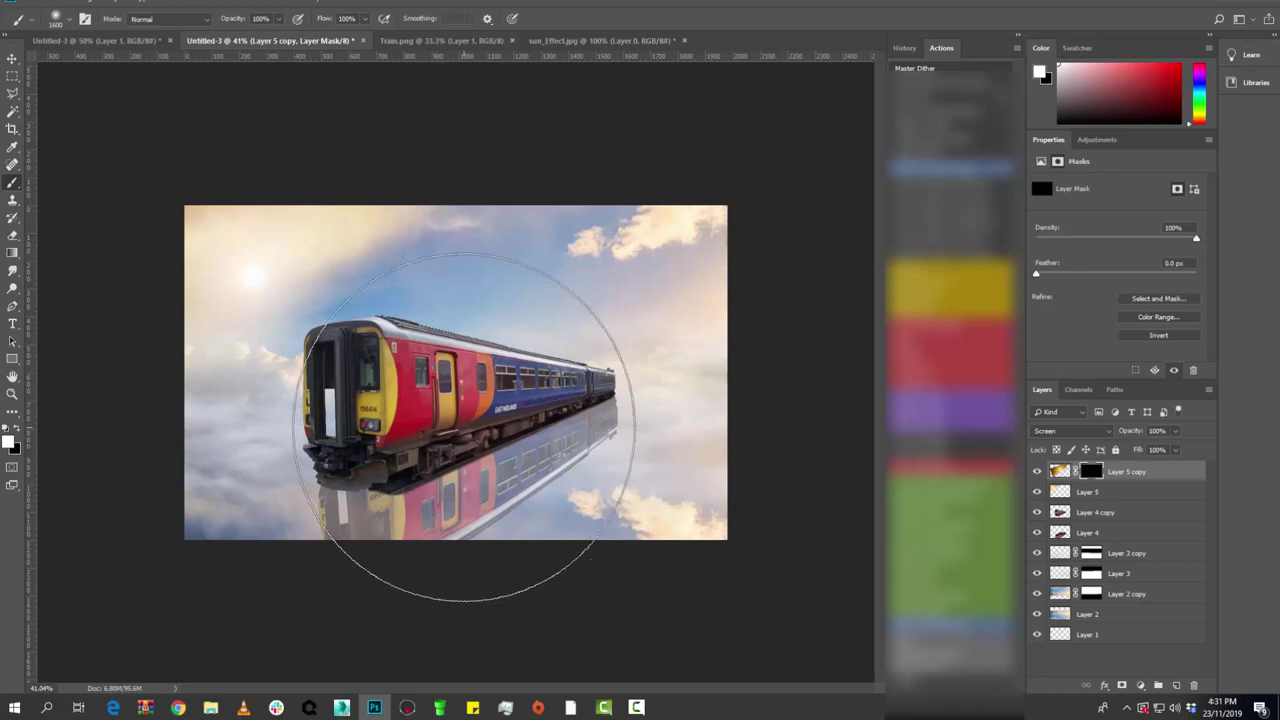
key(bracketleft)
key(bracketleft)
key(bracketleft)
key(bracketleft)
key(bracketleft)
key(bracketleft)
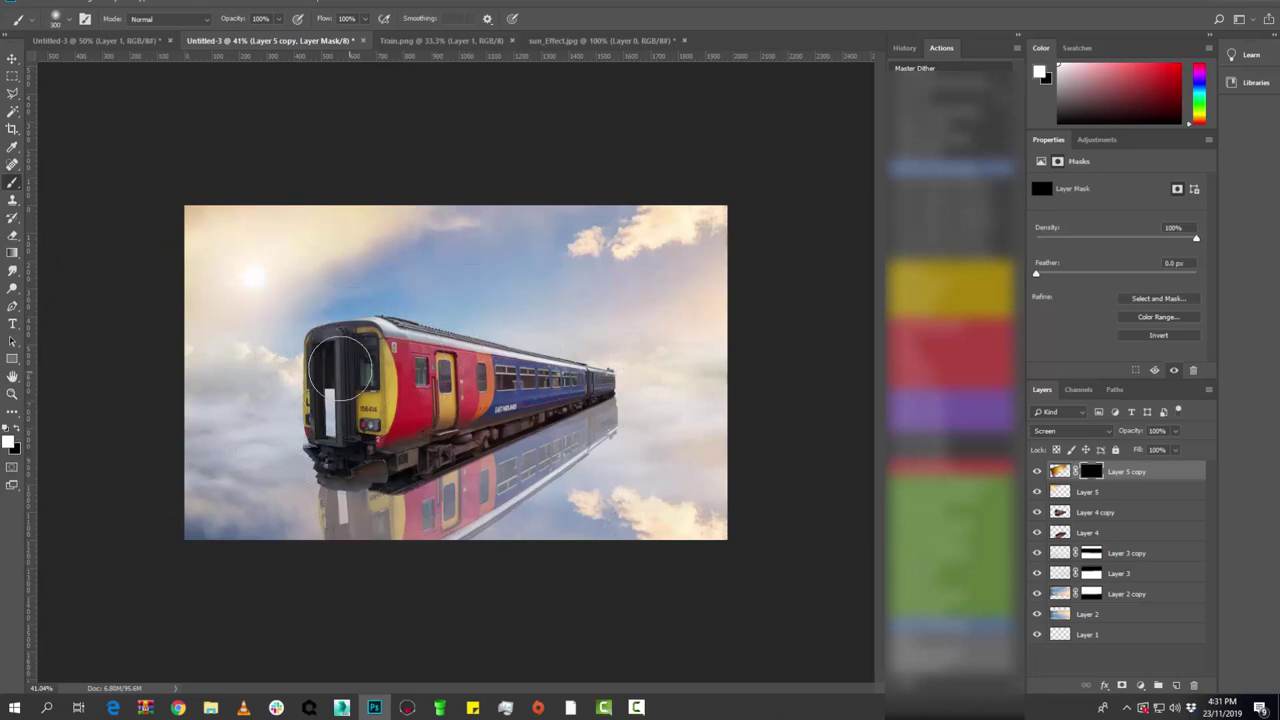
mouse_move(335, 400)
mouse_down()
mouse_move(330, 340)
mouse_move(322, 390)
mouse_move(313, 329)
mouse_up()
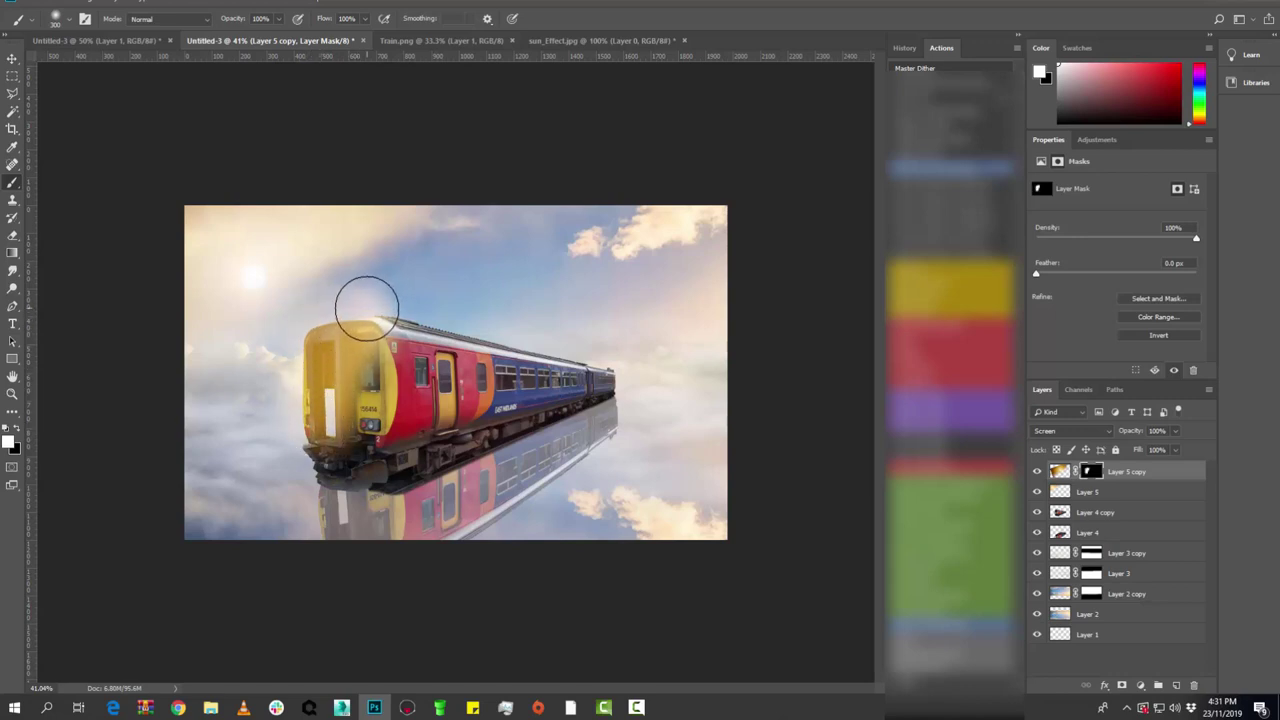
key(bracketright)
key(bracketright)
key(bracketright)
key(bracketright)
click(371, 280)
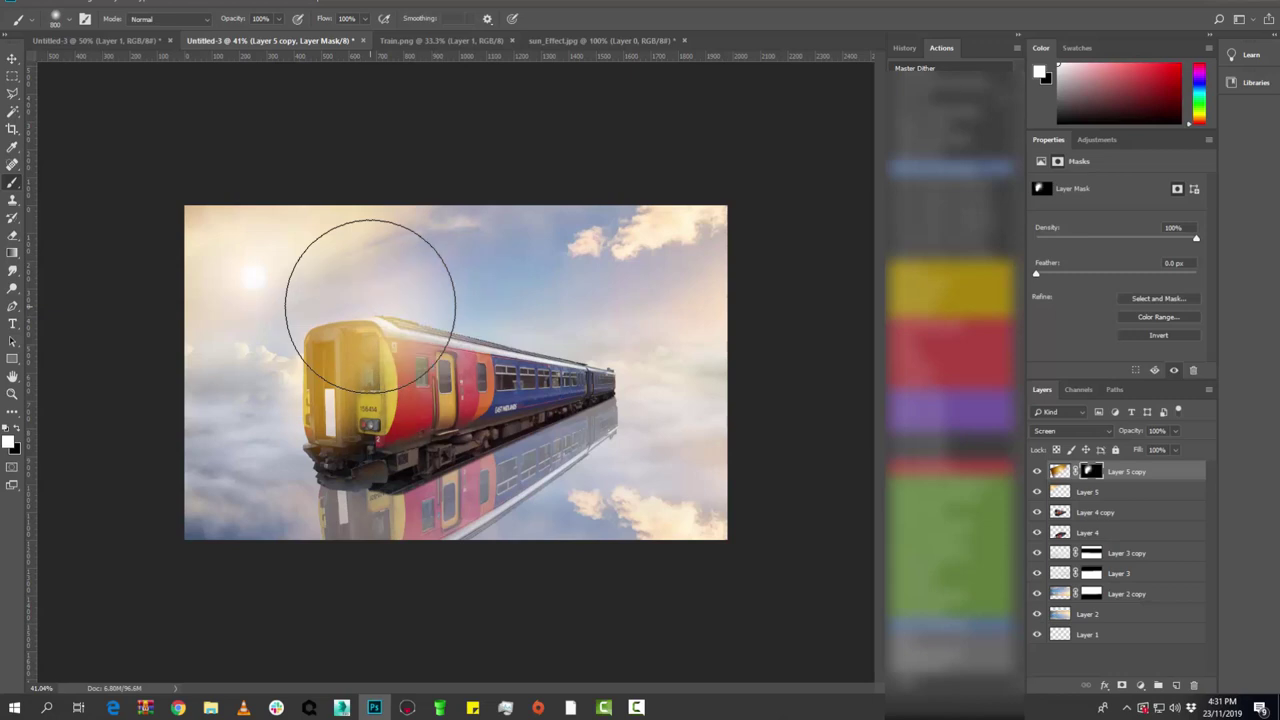
key(ctrl+z)
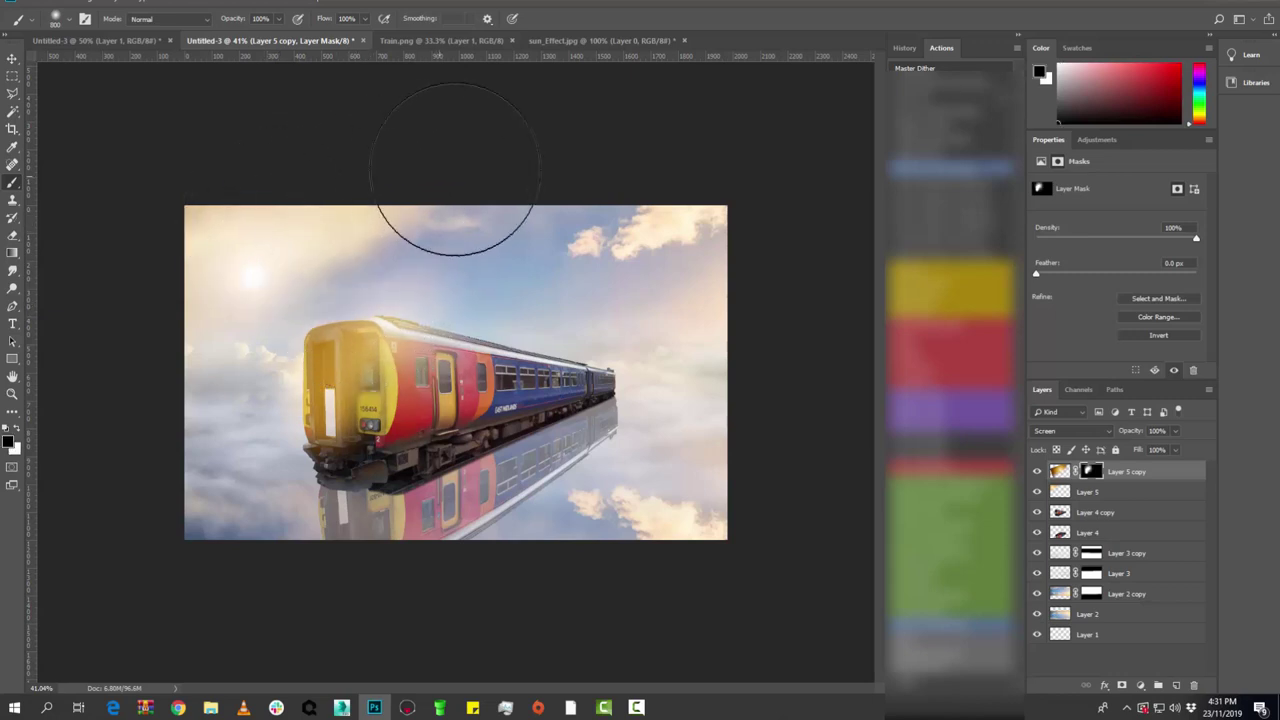
click(470, 362)
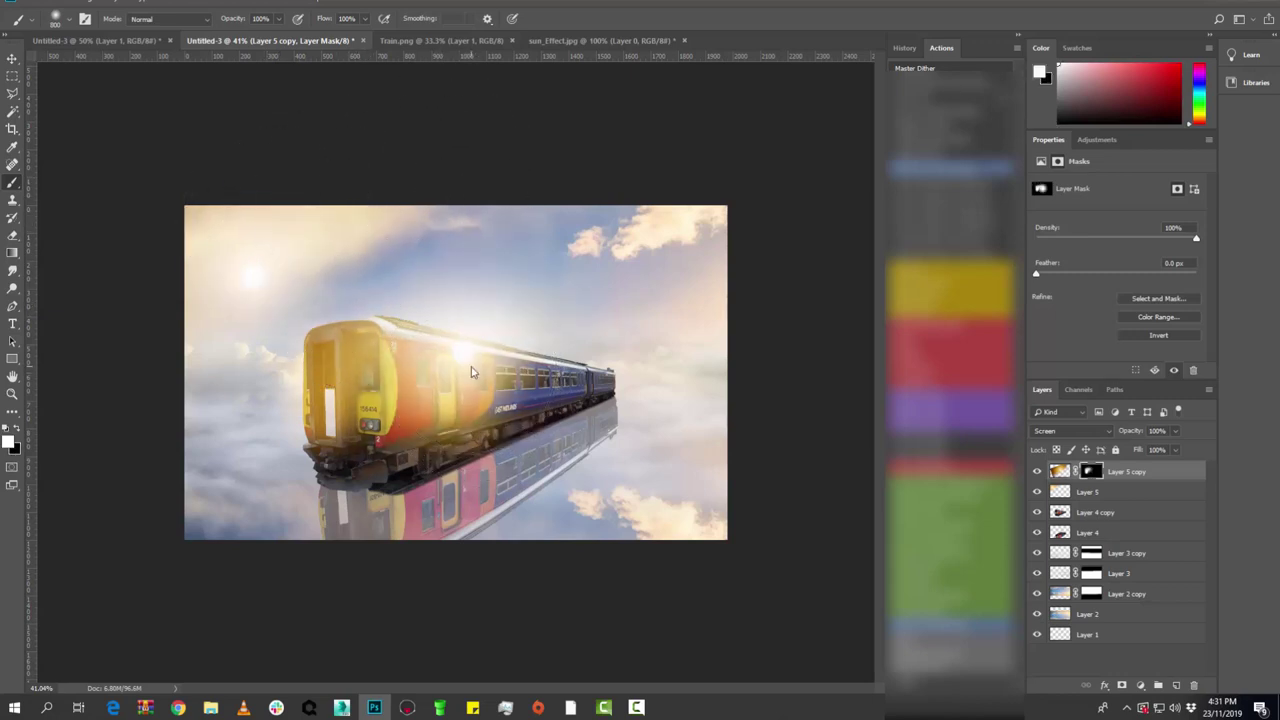
key(ctrl+z)
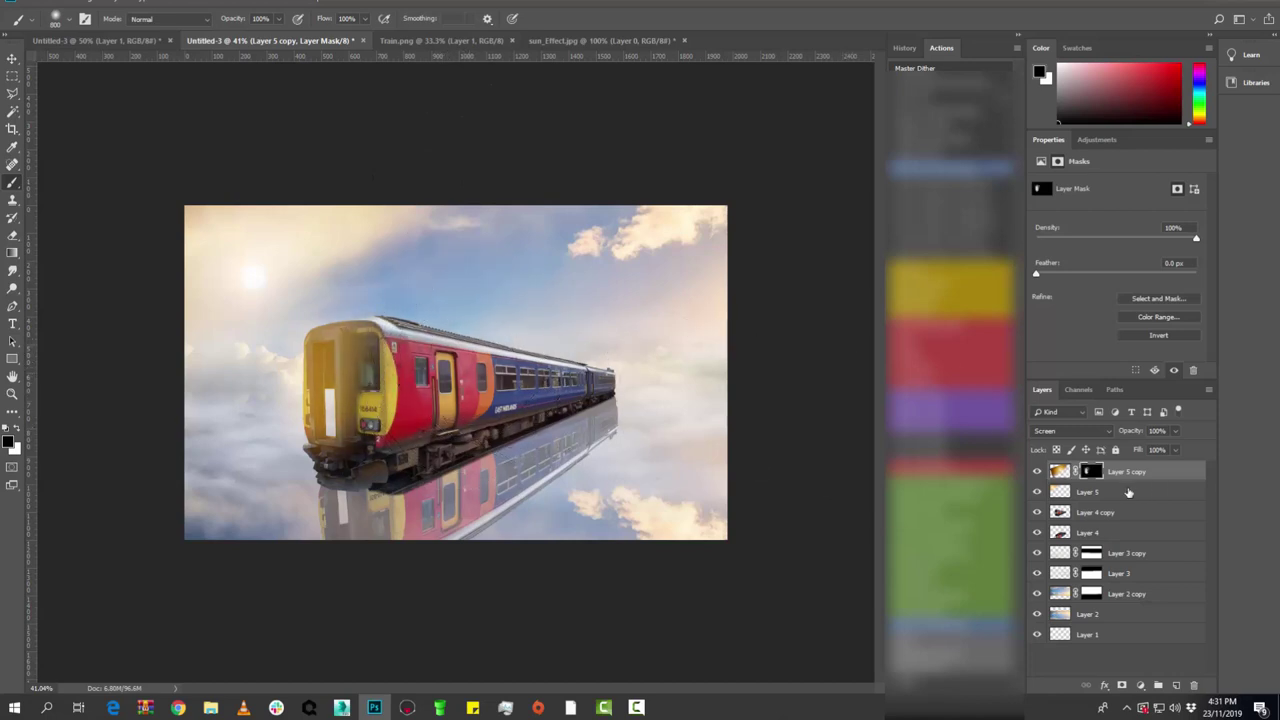
- Paint white on the mask to extend the glow to the top of the cab
scroll(505, 385, down, 1)
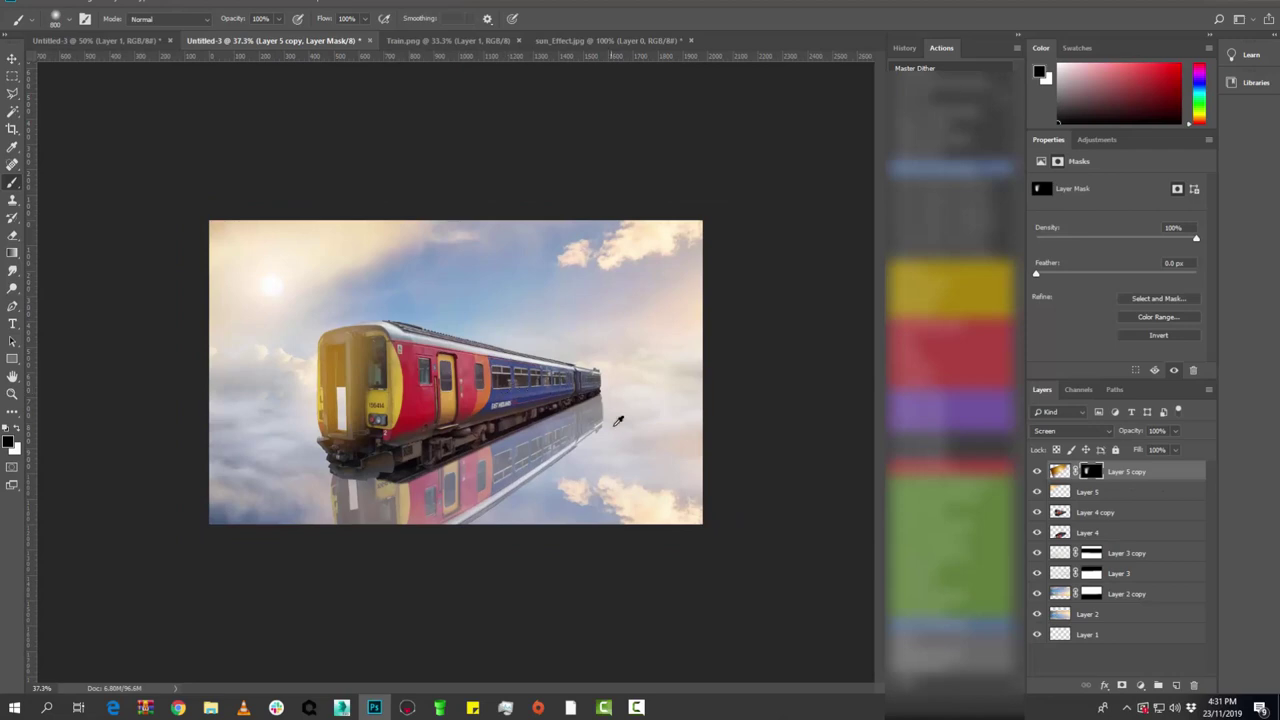
click(1040, 473)
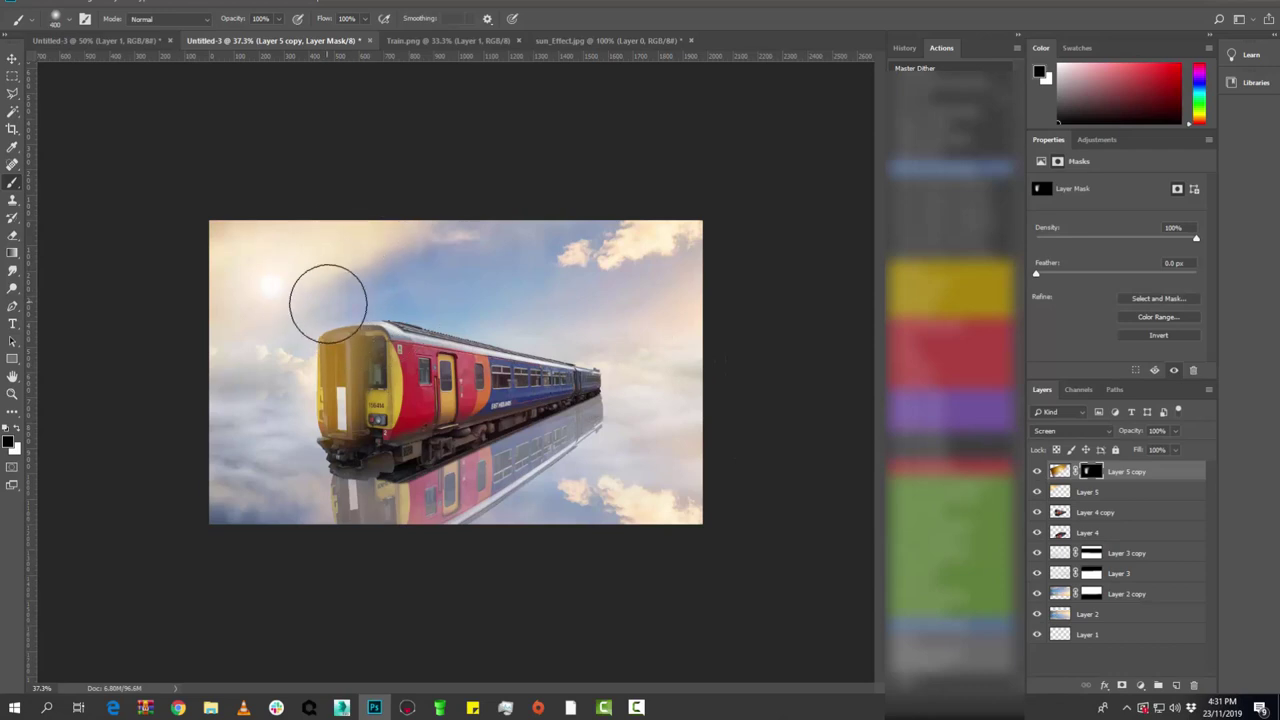
key(x)
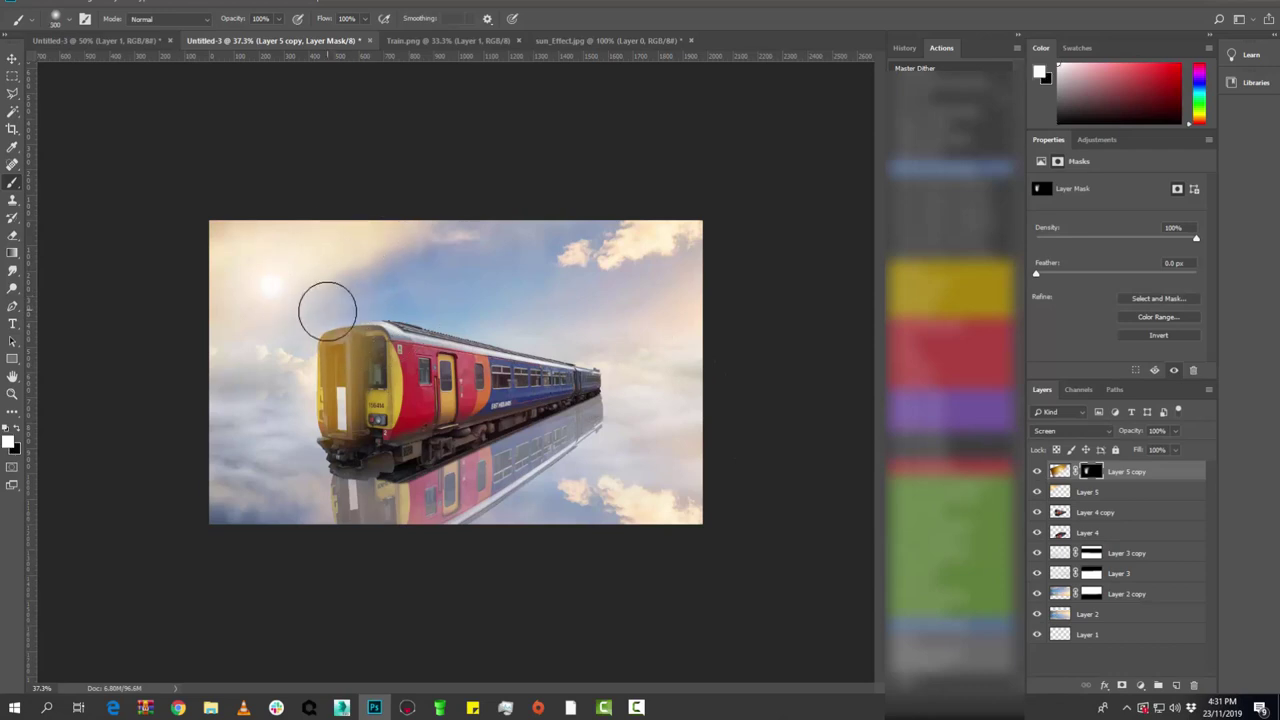
mouse_move(329, 303)
mouse_down()
mouse_move(371, 297)
mouse_move(335, 326)
mouse_up()
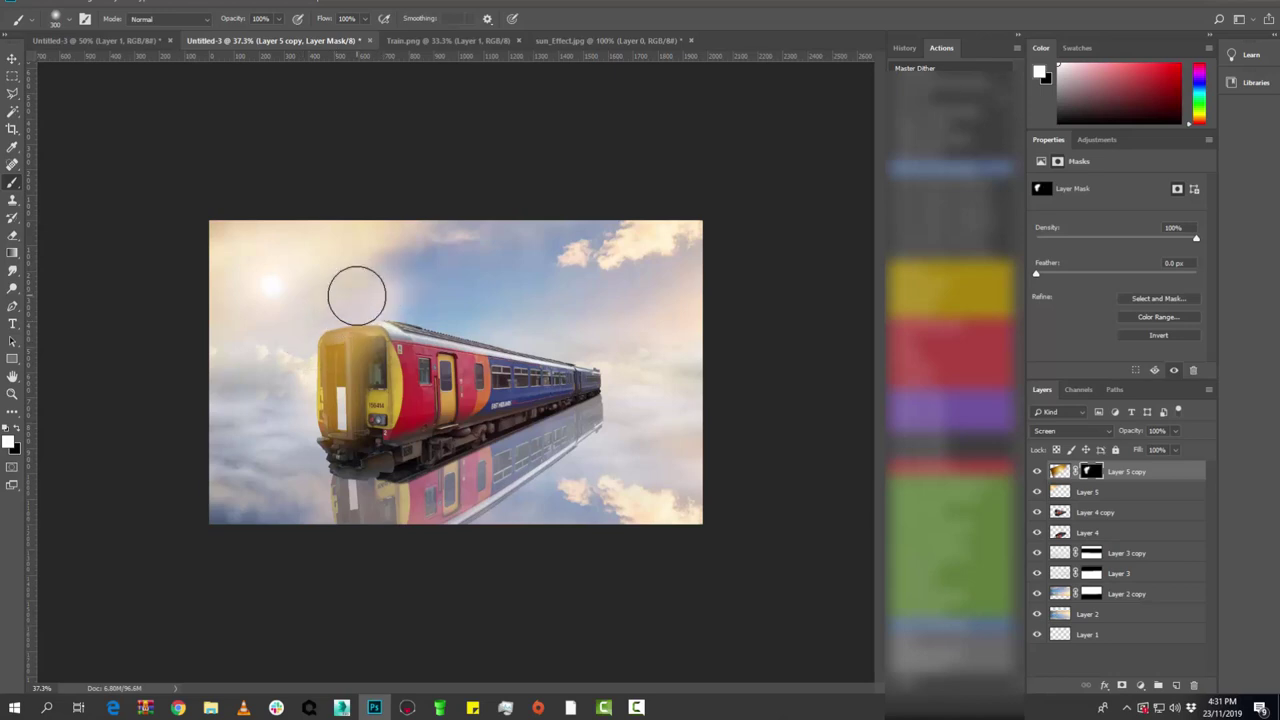
key(x)
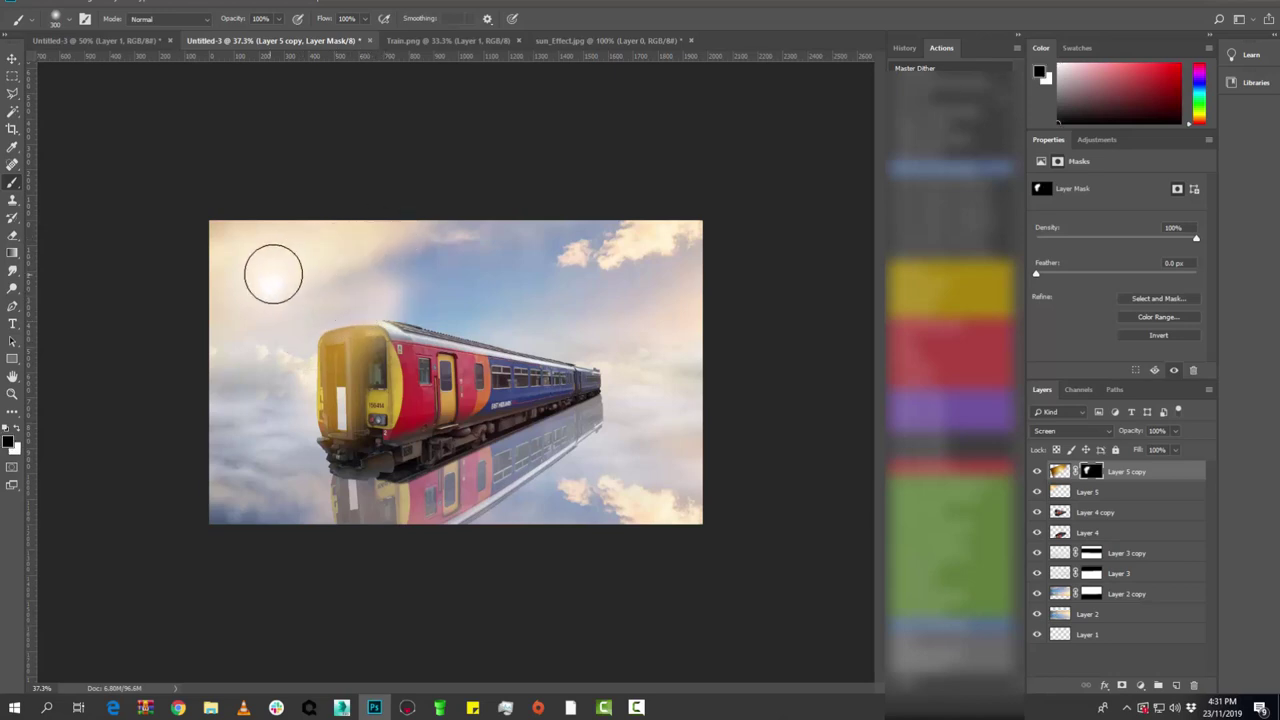
key(x)
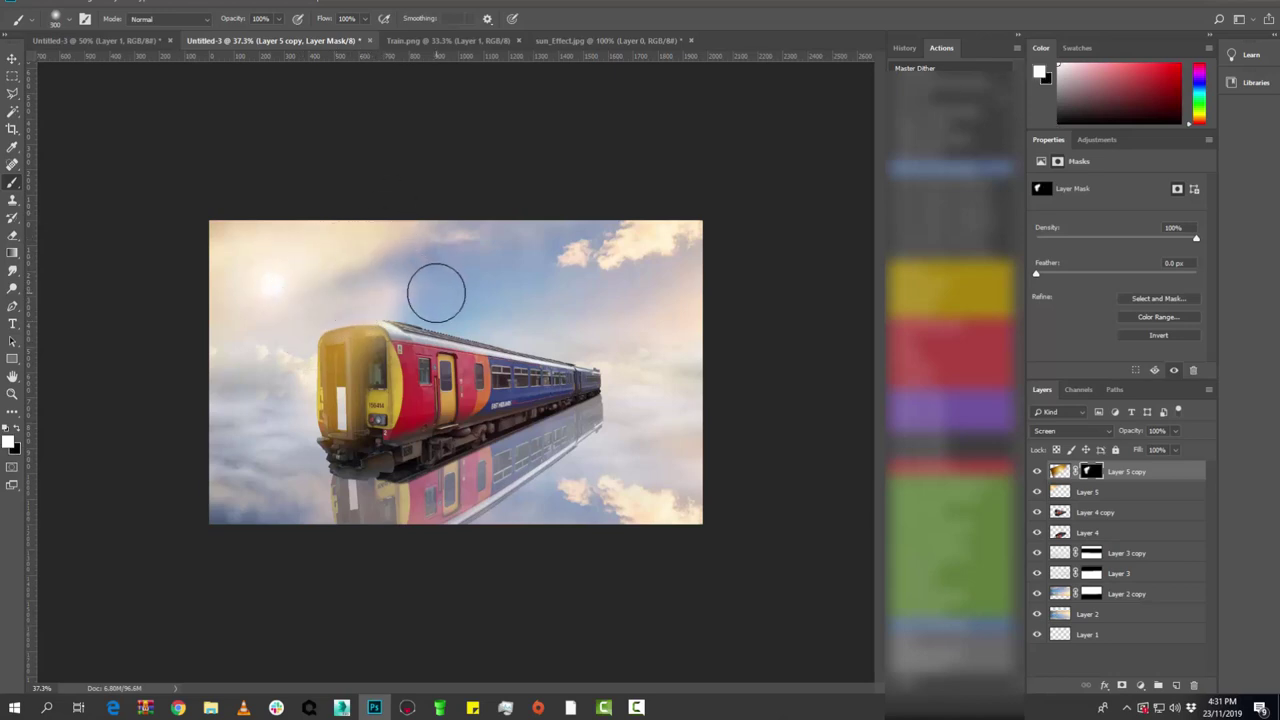
key(x)
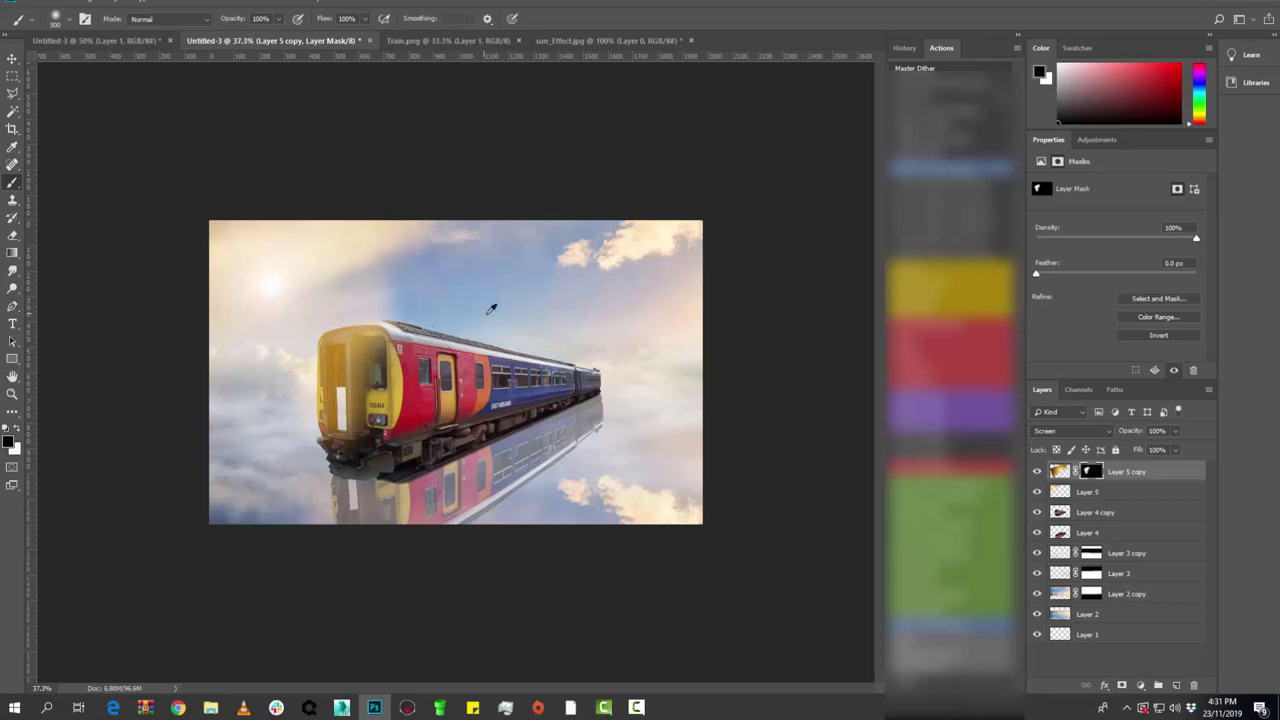
- Lower the glow layer's Fill to about 82%
scroll(491, 308, down, 2)
scroll(526, 286, up, 1)
click(1176, 450)
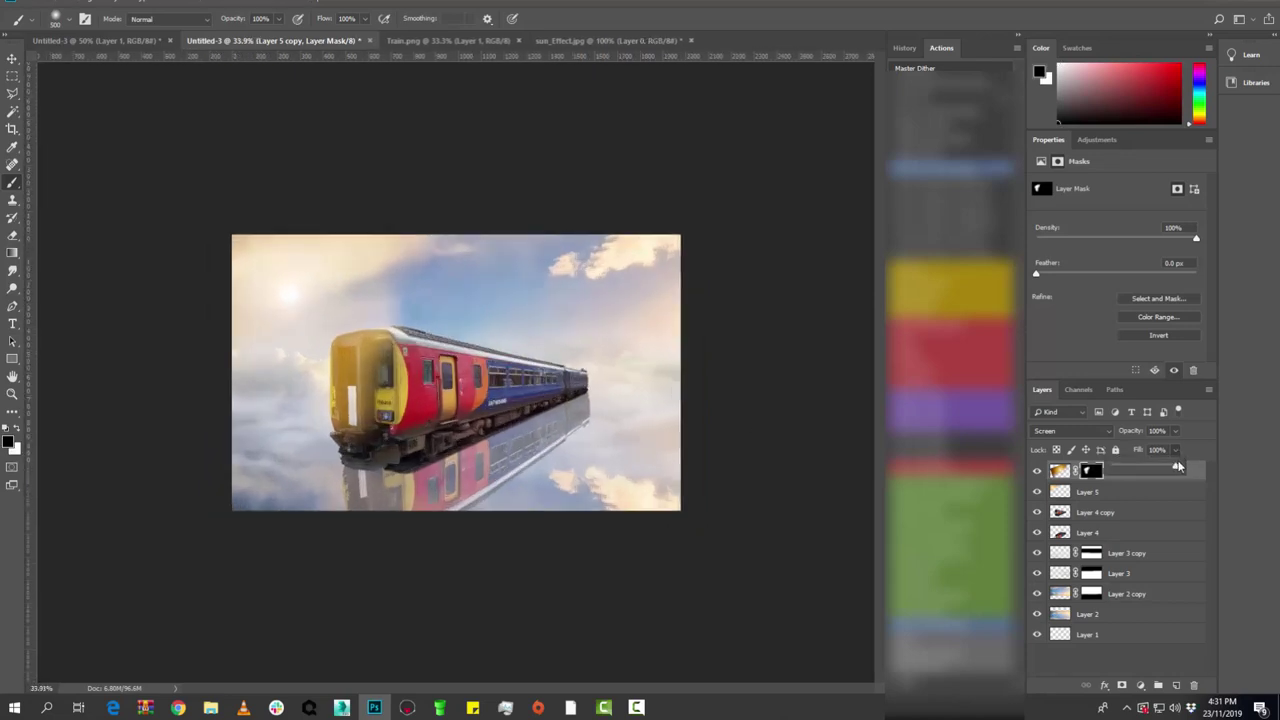
drag(1182, 469, 1157, 471)
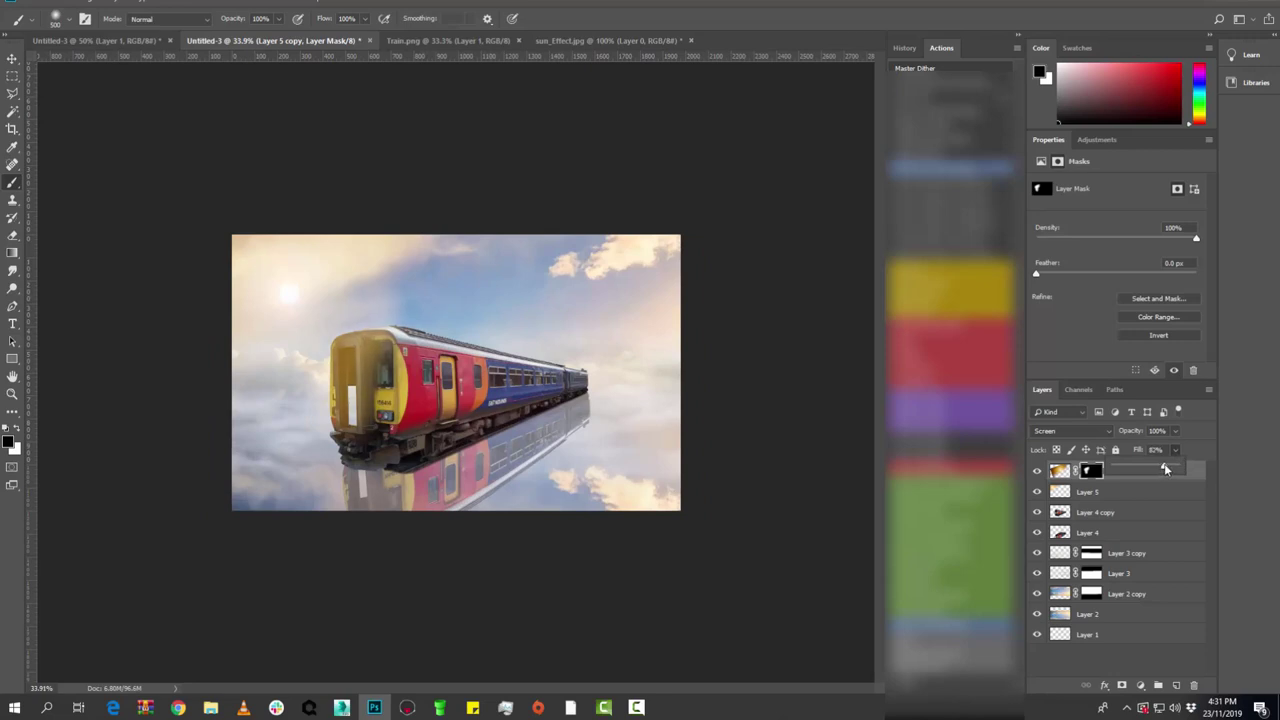
- Target the glow layer's pixels, close Train.png and sun_Effect.jpg unsaved, and start File > Open
click(1059, 471)
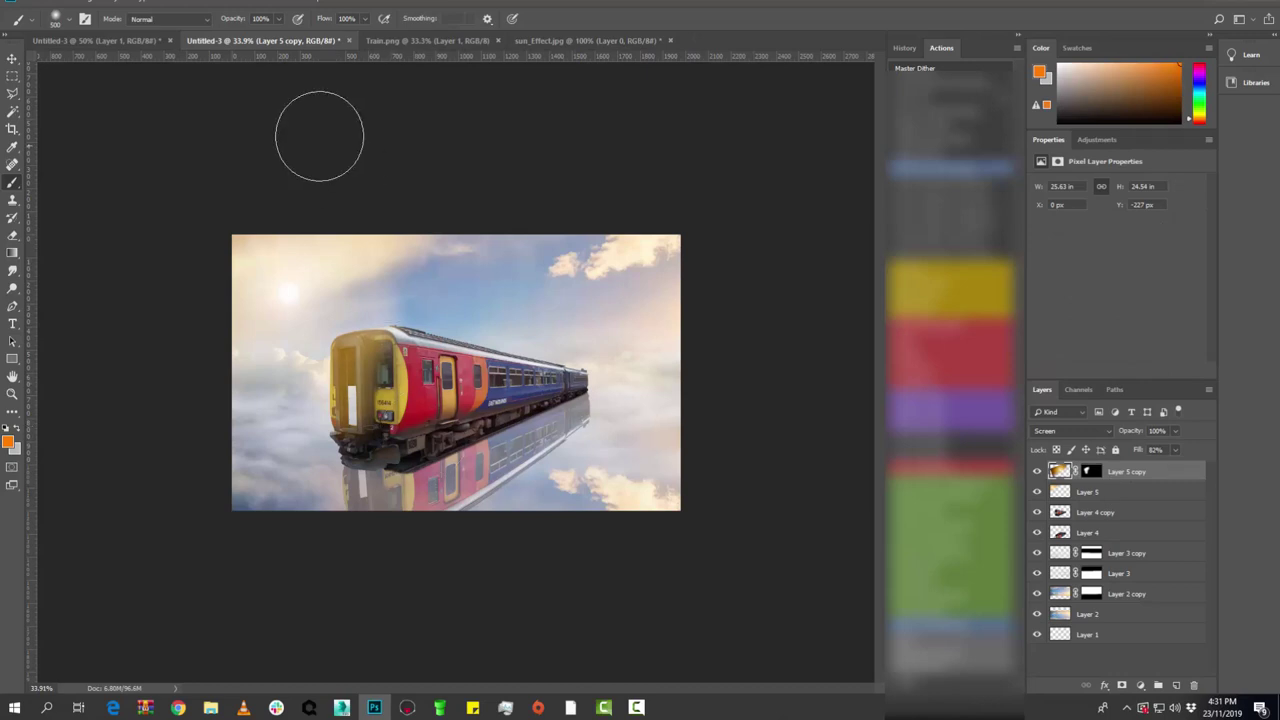
click(434, 41)
click(497, 41)
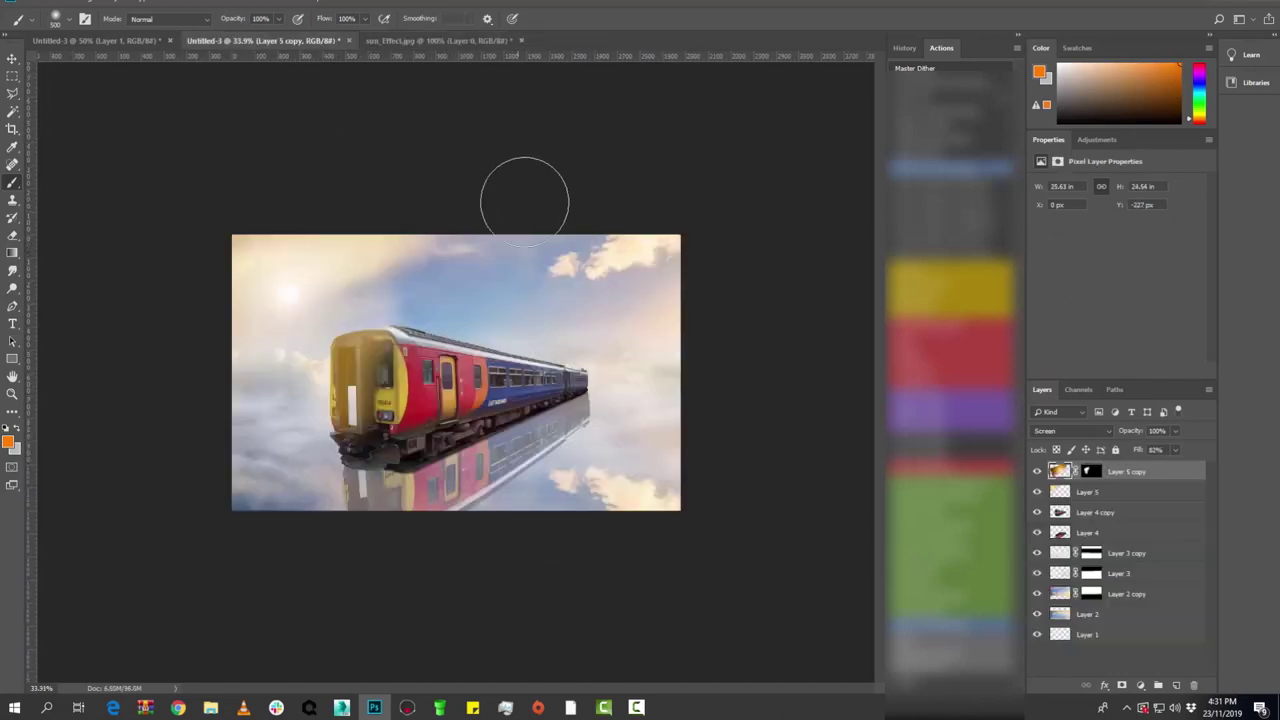
click(524, 41)
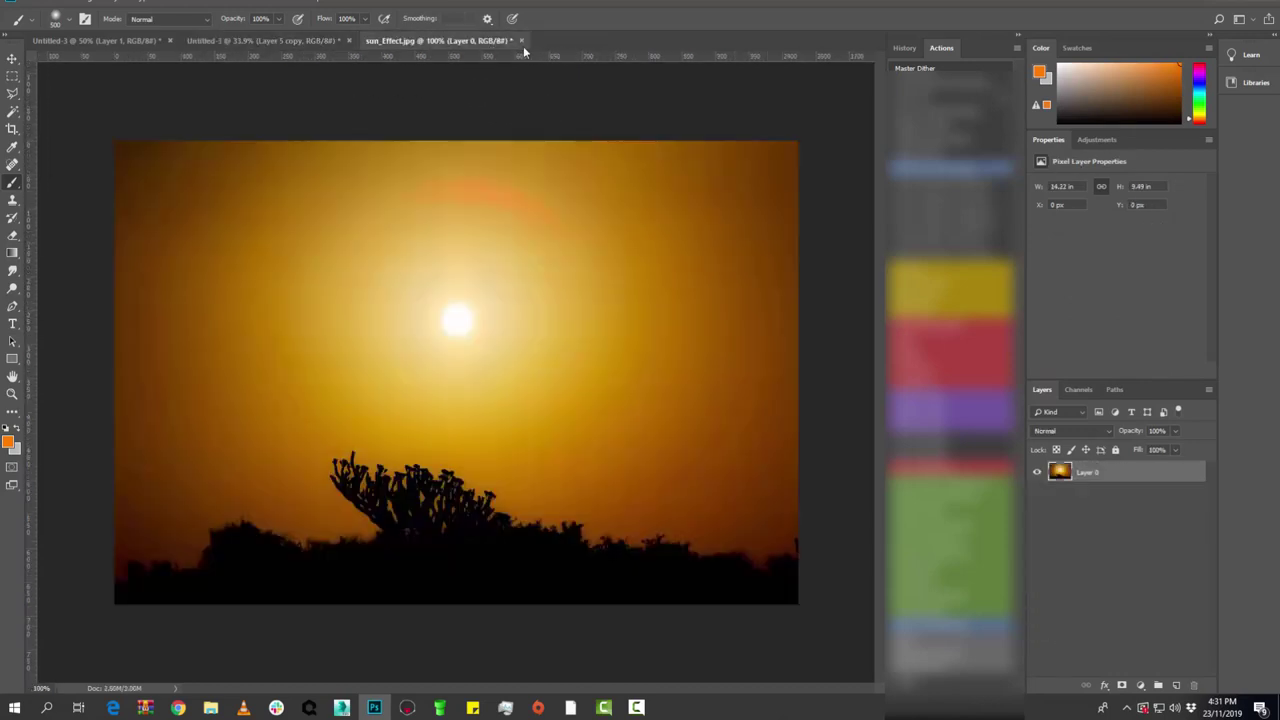
click(521, 41)
click(629, 258)
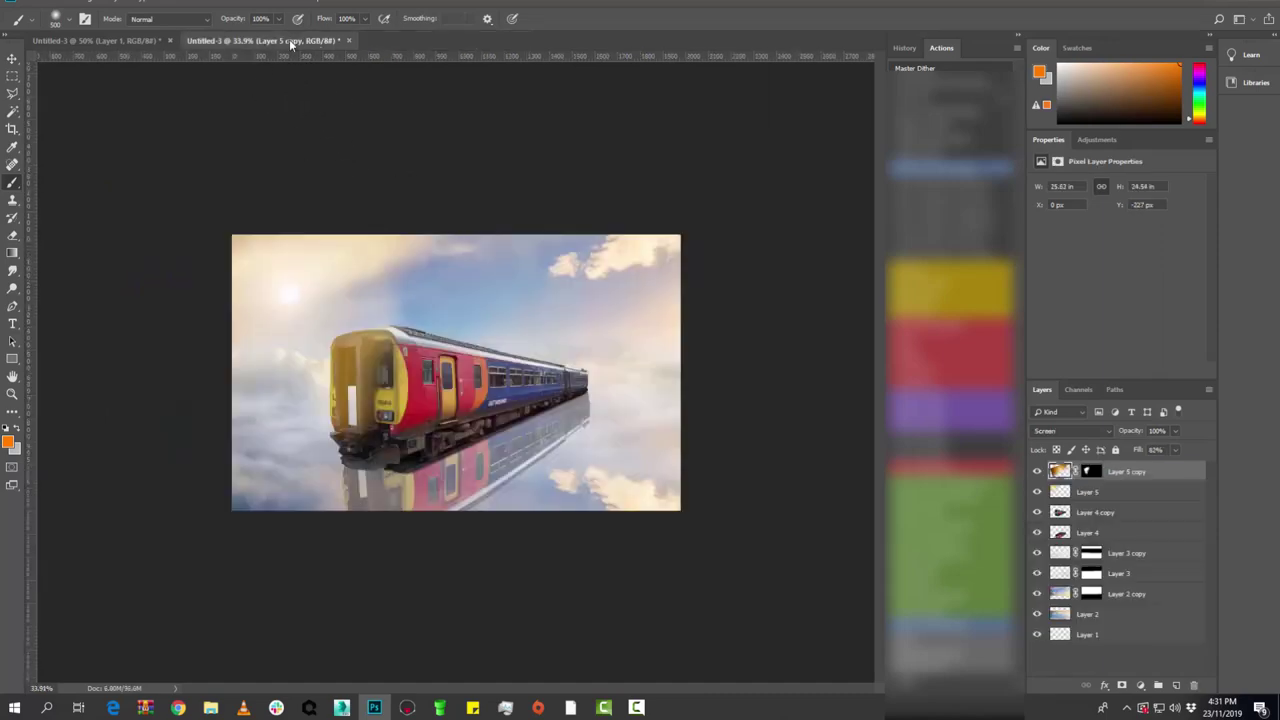
click(18, 4)
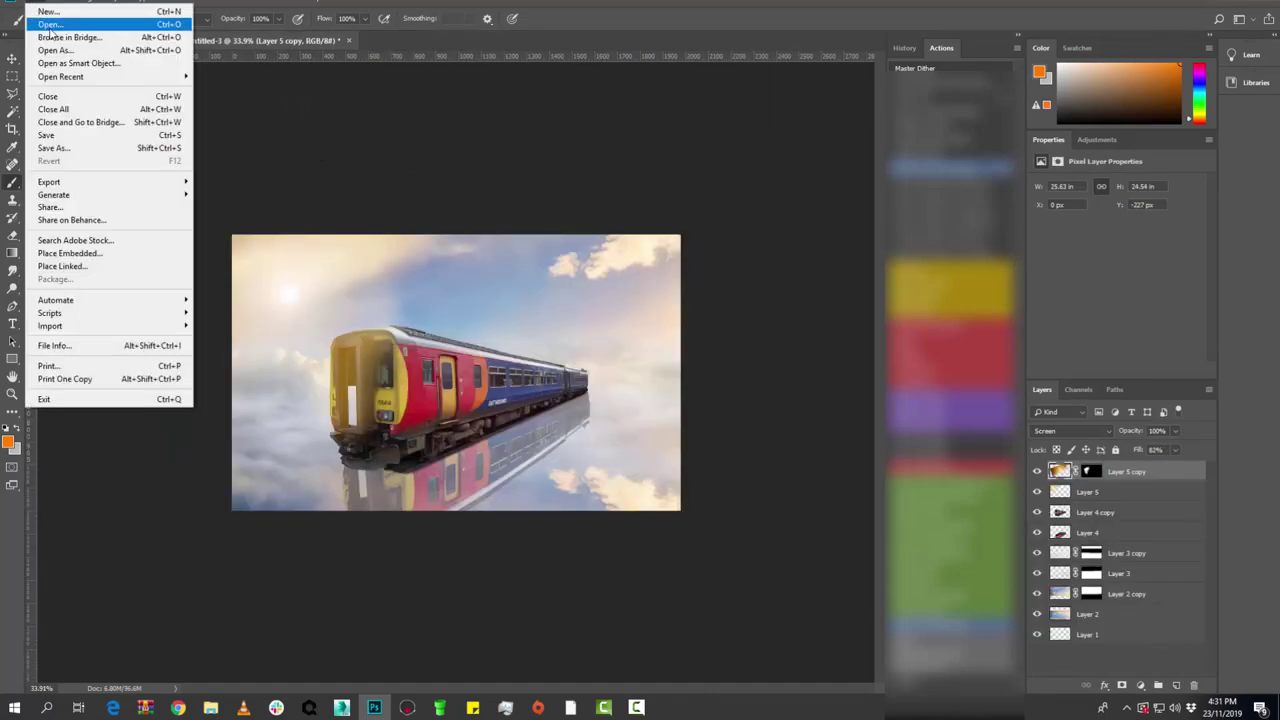
click(45, 23)
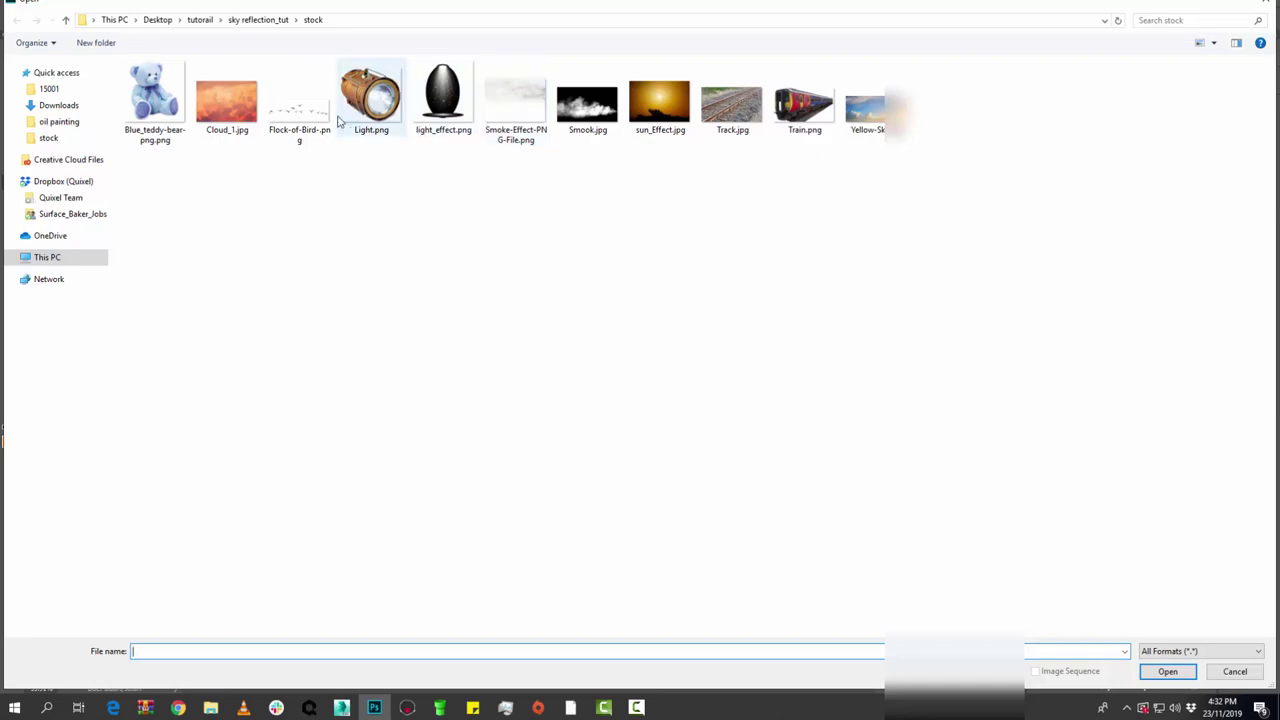
- Open light_effect.png and move it into Untitled-3 as a new layer
click(447, 91)
click(1165, 671)
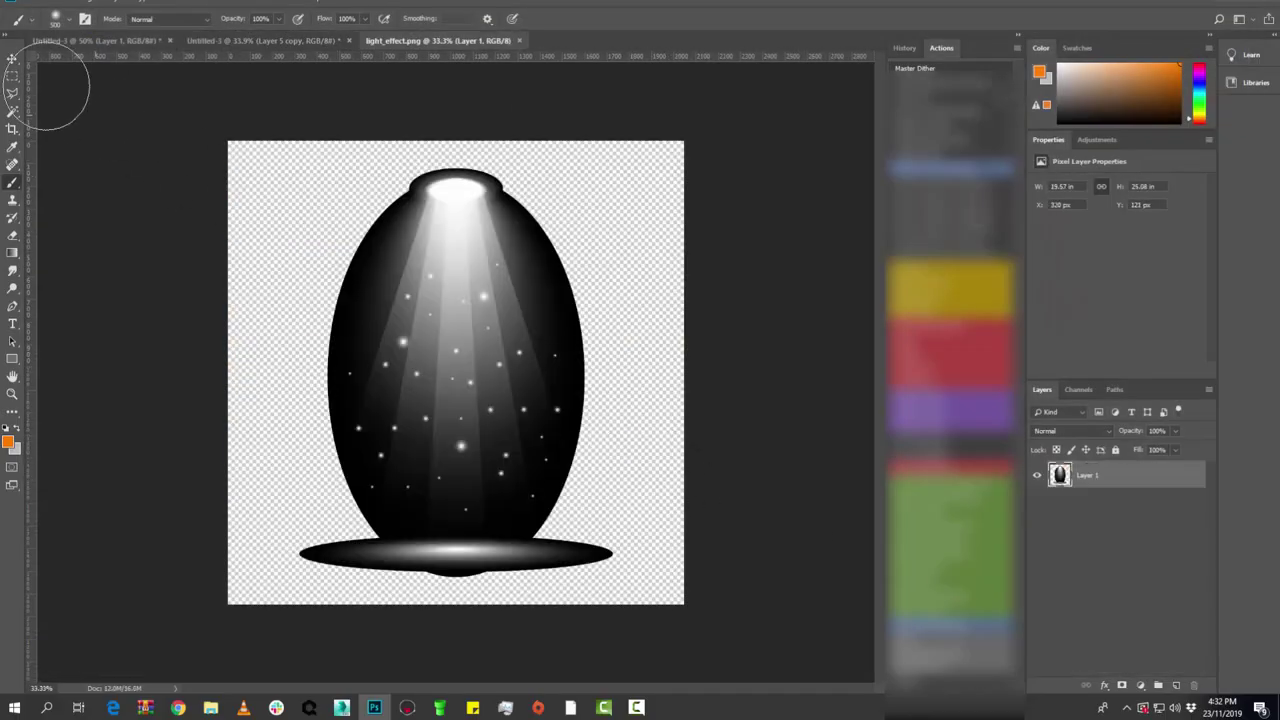
click(12, 58)
mouse_move(497, 315)
mouse_down()
mouse_move(248, 45)
mouse_move(390, 352)
mouse_up()
- Rotate and shrink the light beam to about 32% beside the train front, then apply
key(ctrl+t)
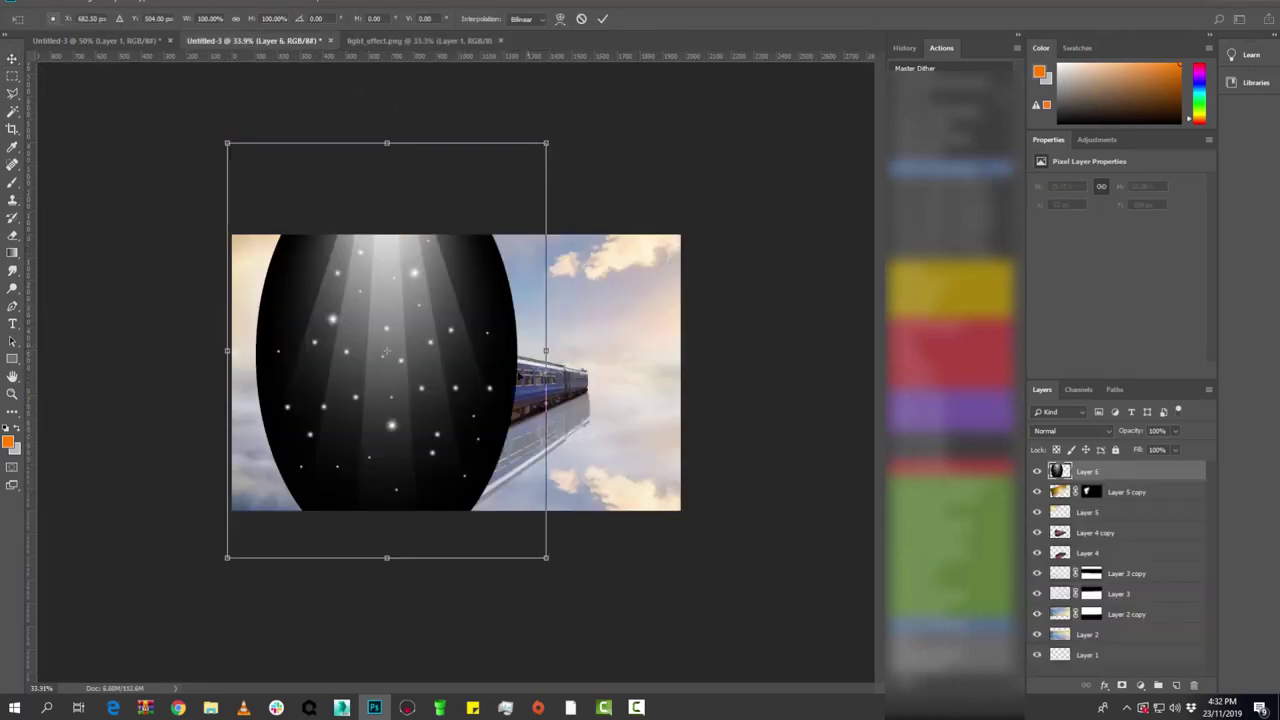
drag(511, 207, 540, 305)
drag(593, 206, 732, 460)
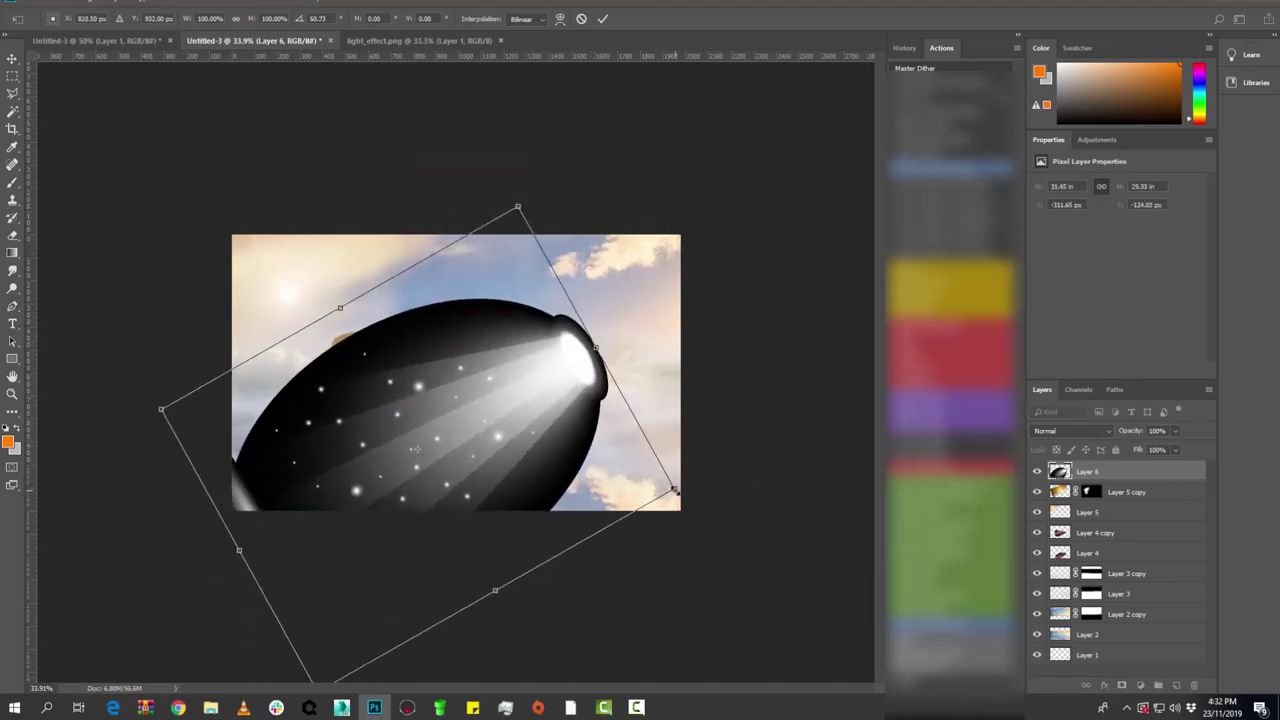
drag(674, 490, 370, 447)
click(12, 60)
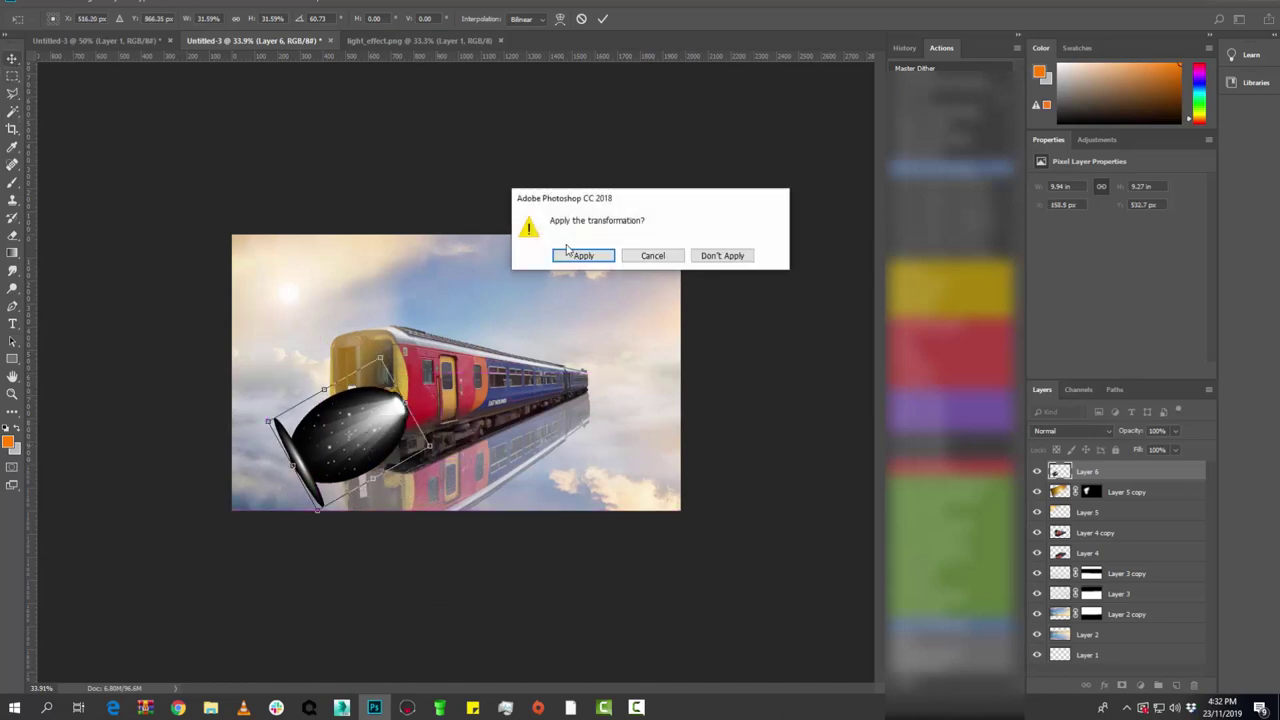
click(567, 252)
- Set Layer 6 to Screen blend, shift it left, rotate about 15° and shrink slightly
click(1078, 432)
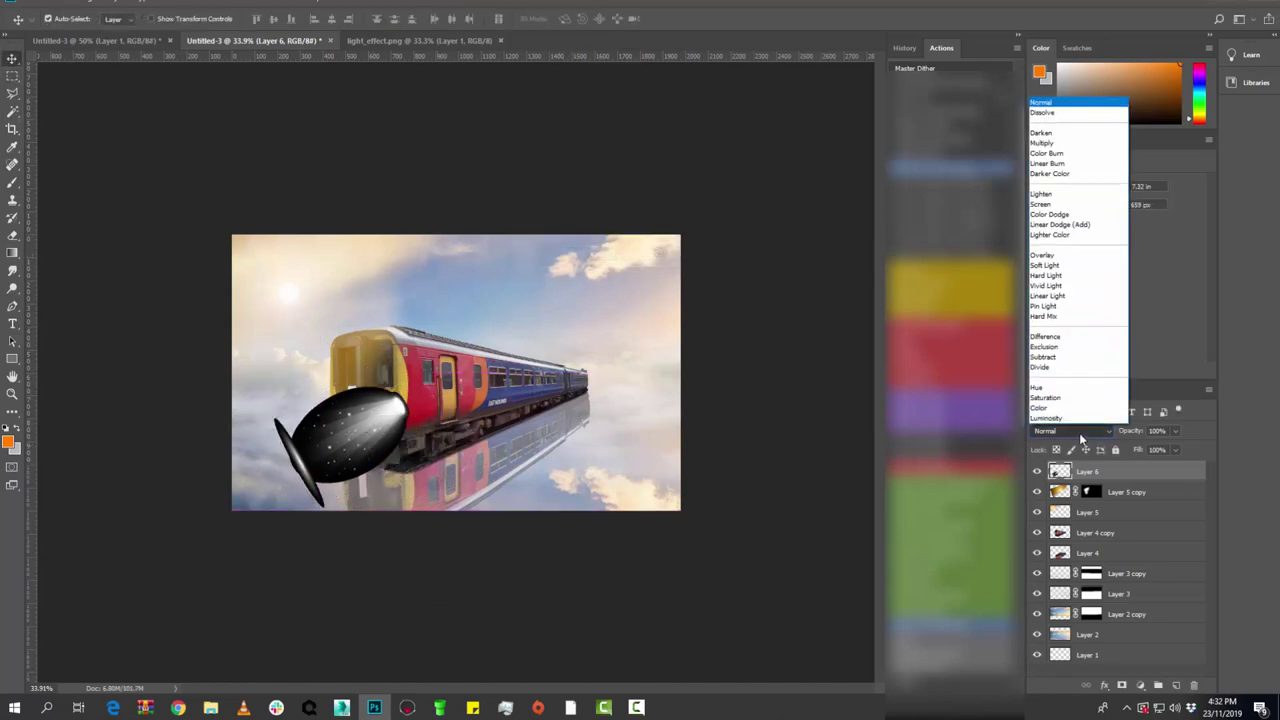
click(1060, 206)
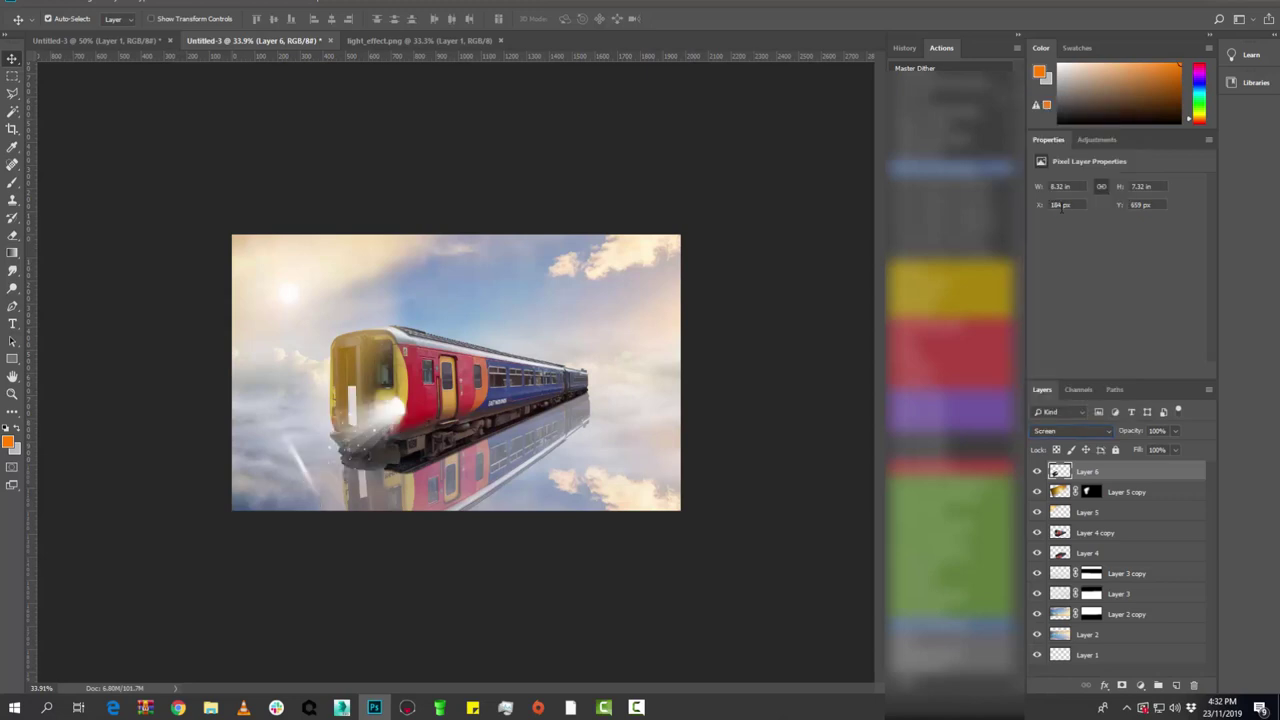
key(ctrl+t)
drag(417, 444, 326, 449)
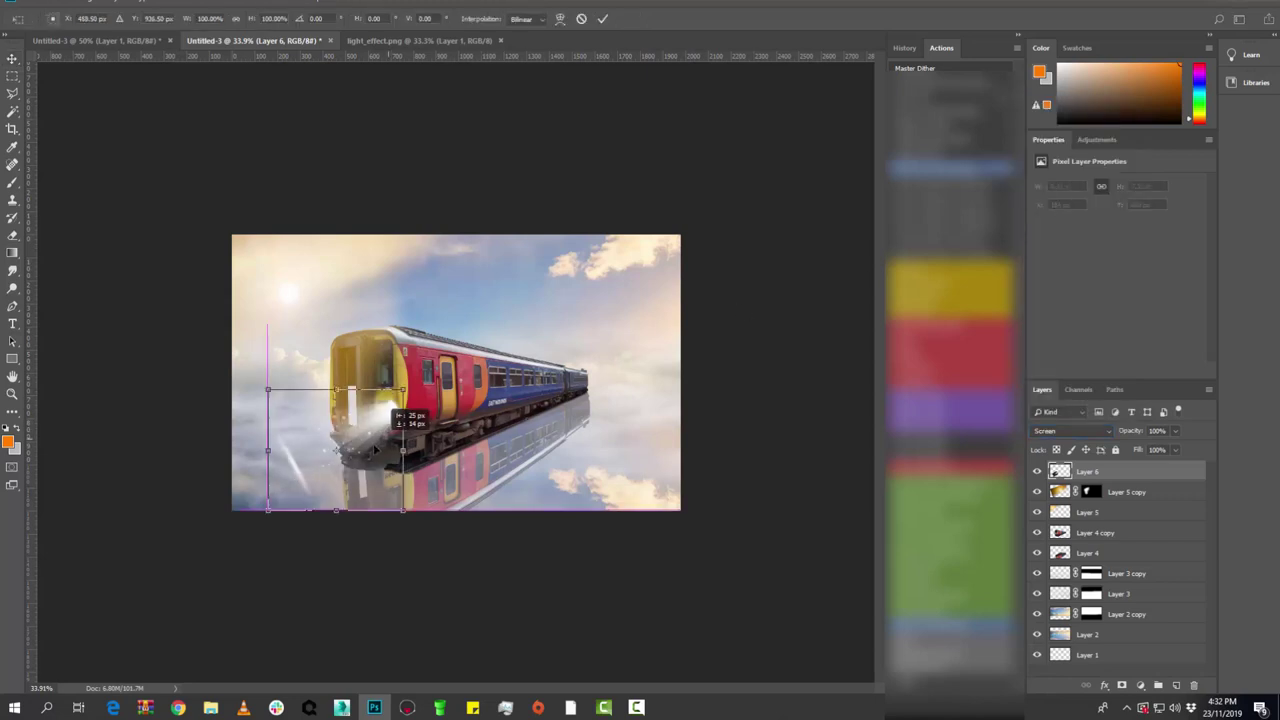
drag(412, 338, 440, 375)
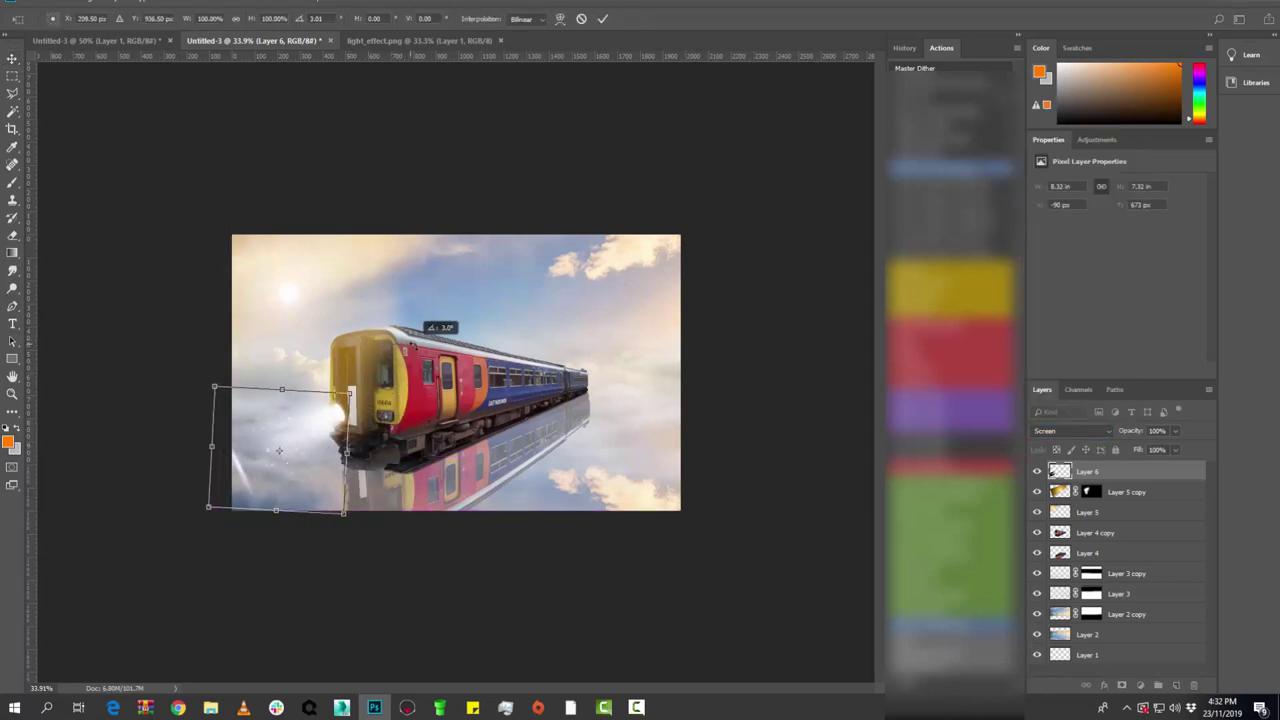
drag(359, 413, 345, 396)
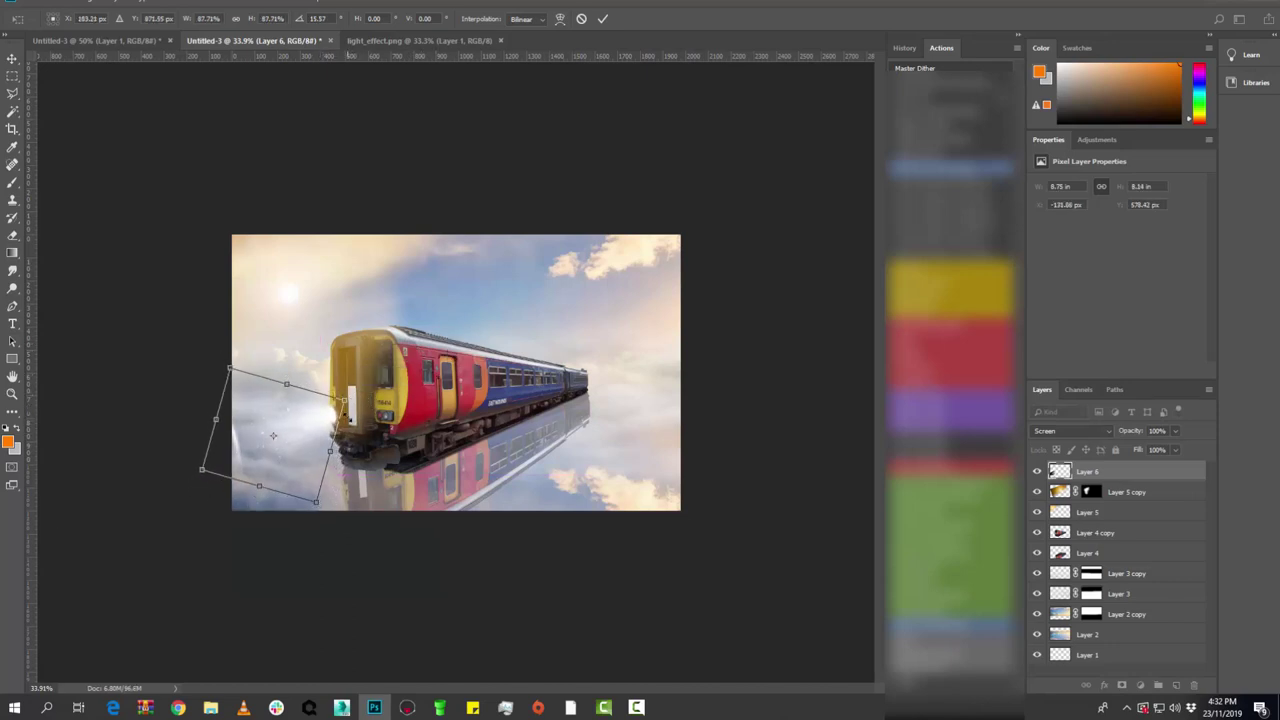
- Squash the glow to about 75% height and distort its corners into an angled beam
right_click(290, 405)
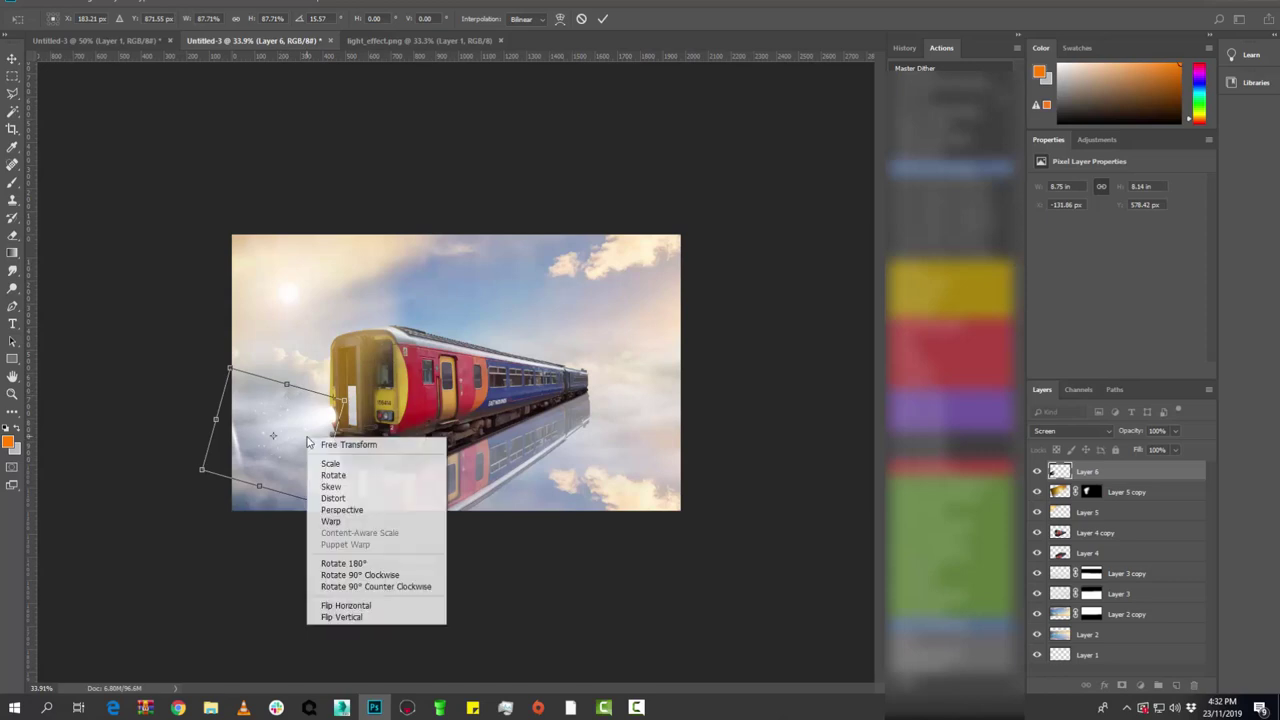
key(Escape)
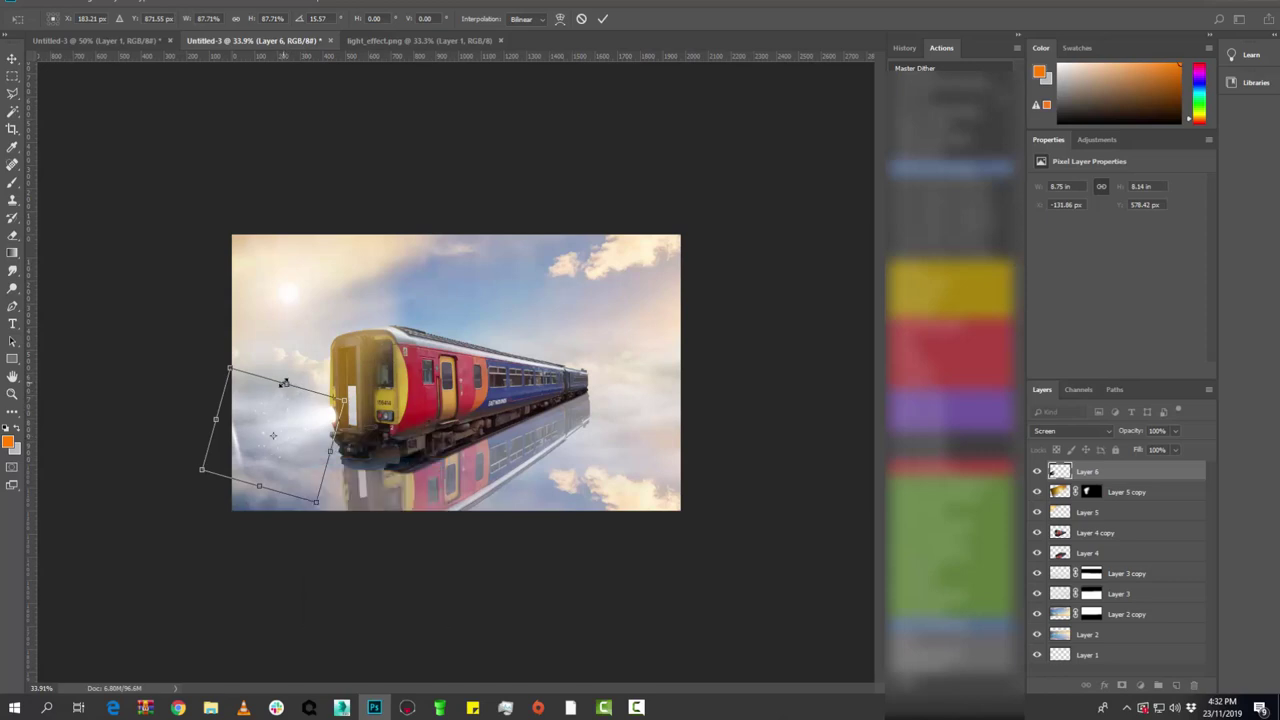
drag(285, 383, 285, 392)
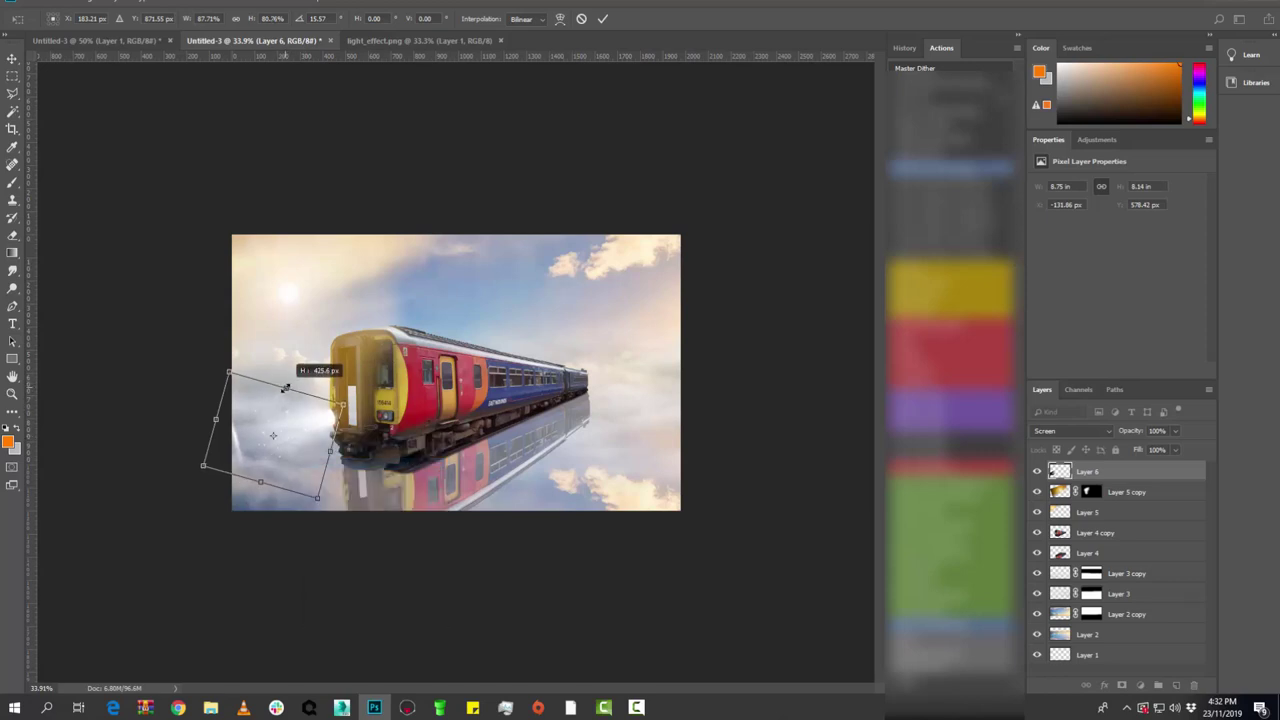
right_click(290, 458)
click(326, 517)
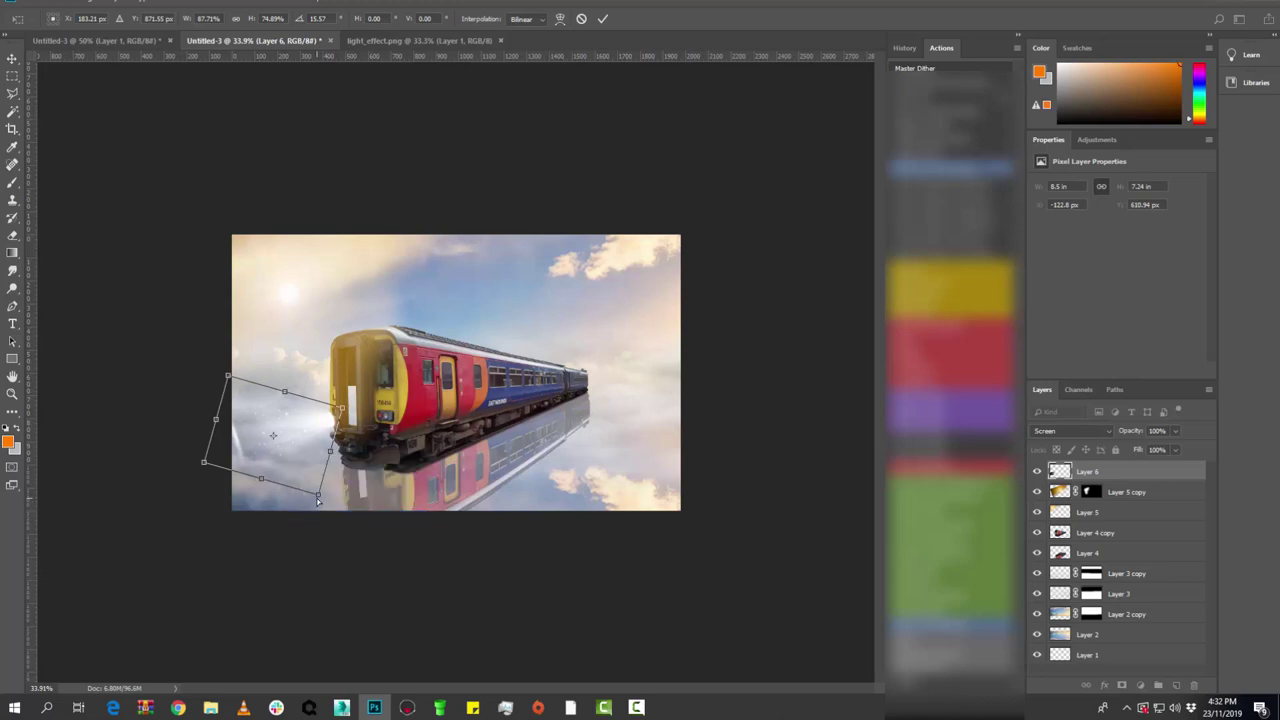
drag(318, 500, 304, 488)
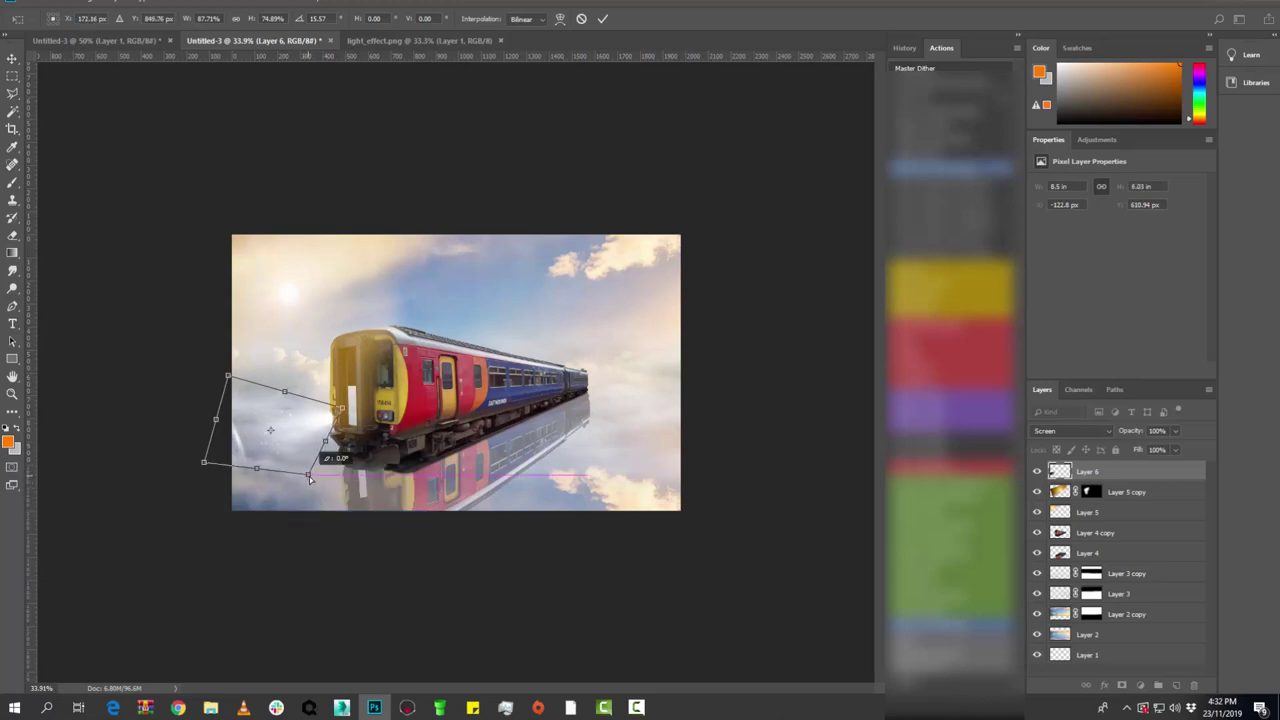
drag(312, 442, 374, 438)
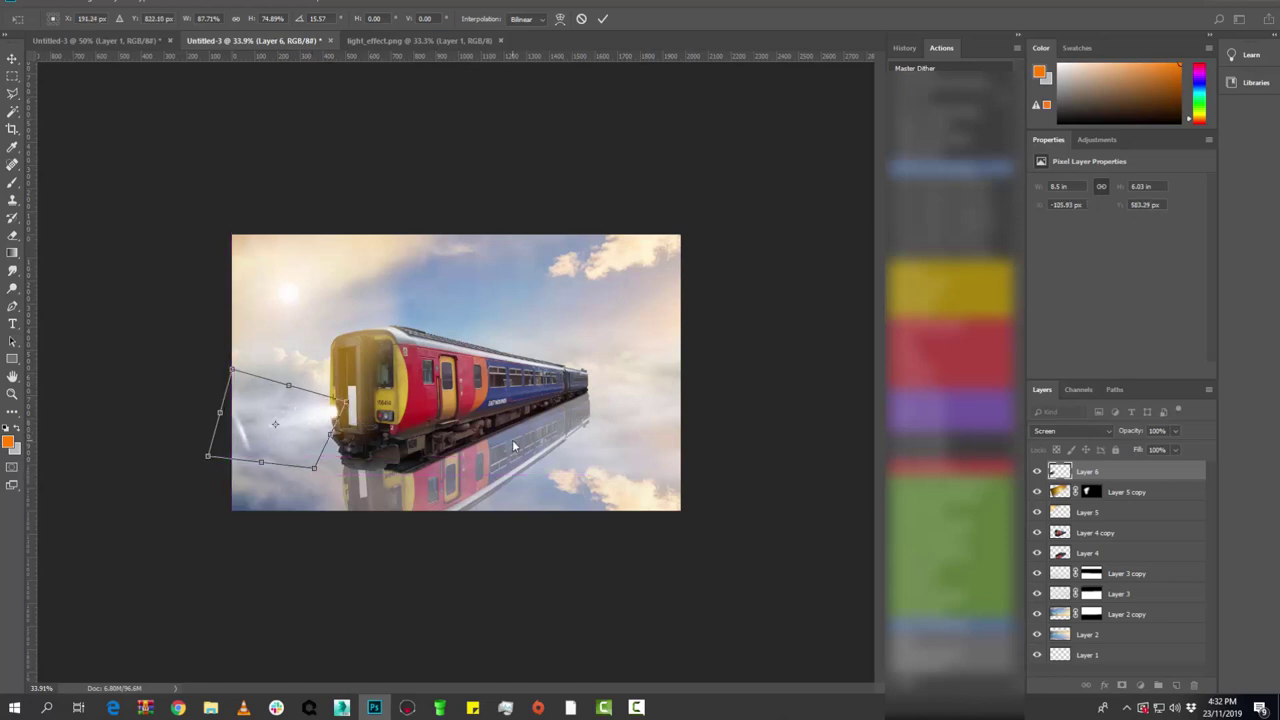
key(Return)
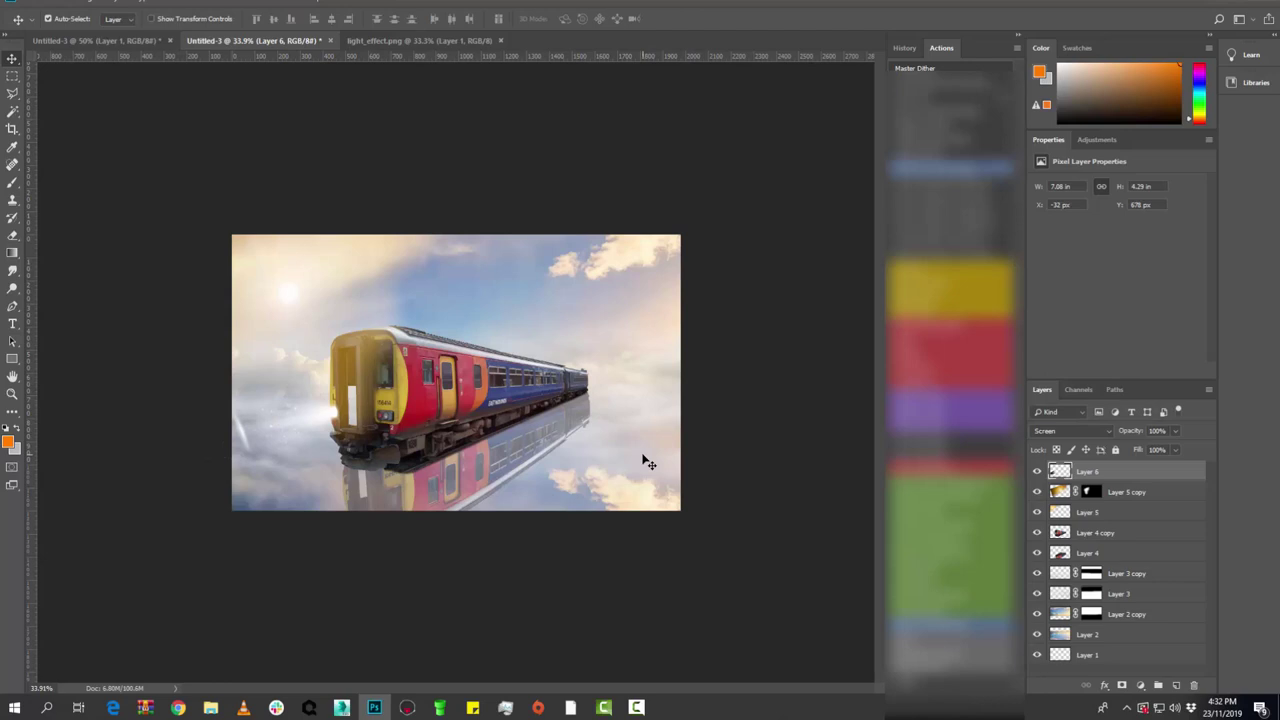
- Add a white layer mask to Layer 6 and start duplicating the layer
click(1122, 686)
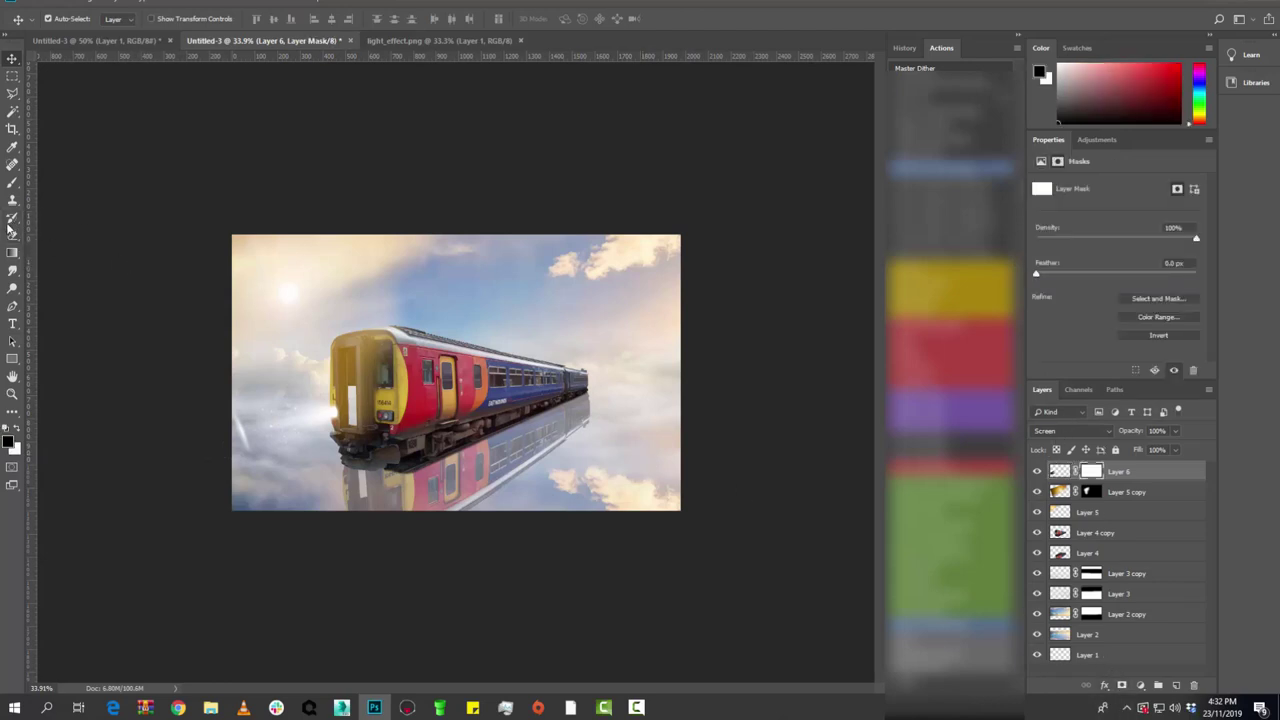
click(12, 182)
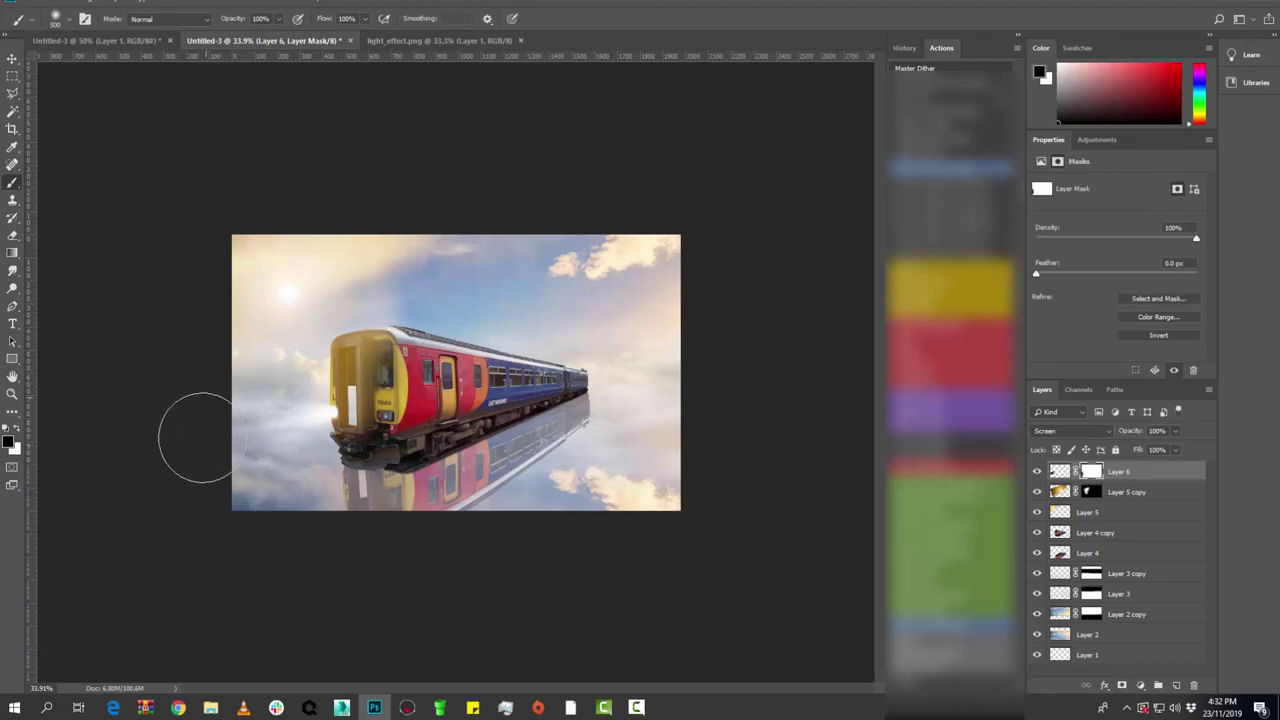
click(1140, 475)
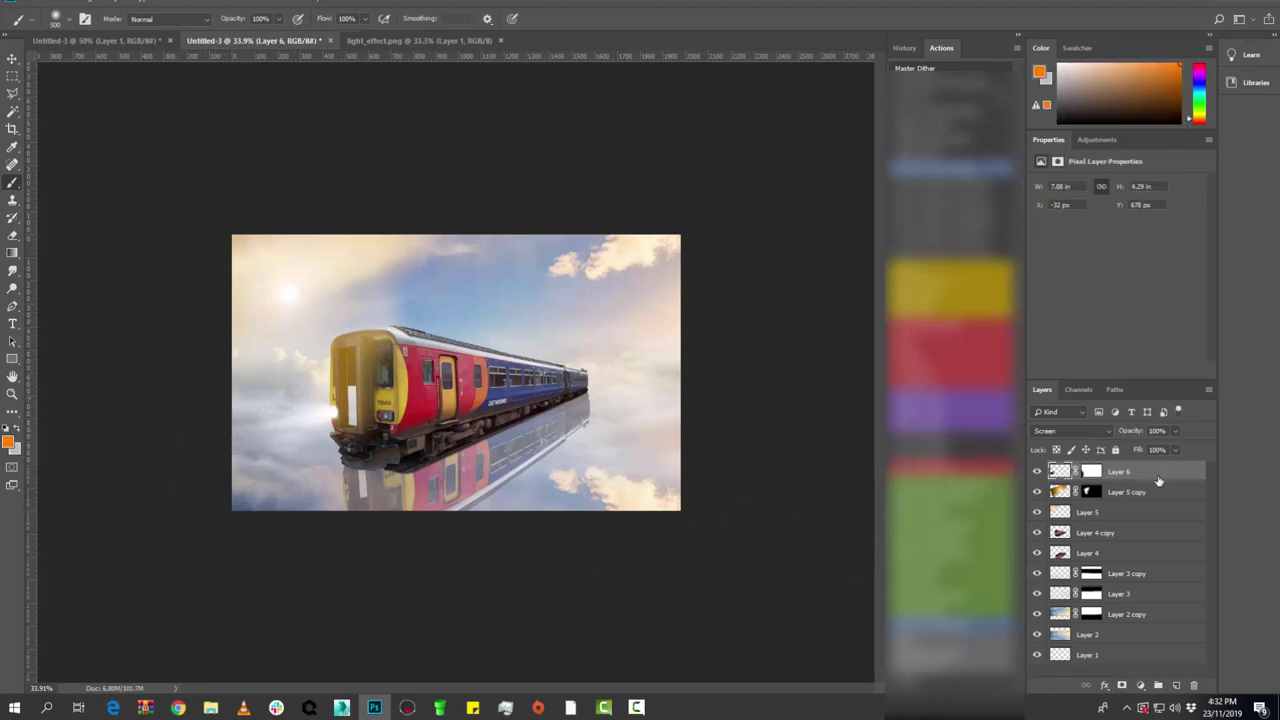
right_click(1152, 474)
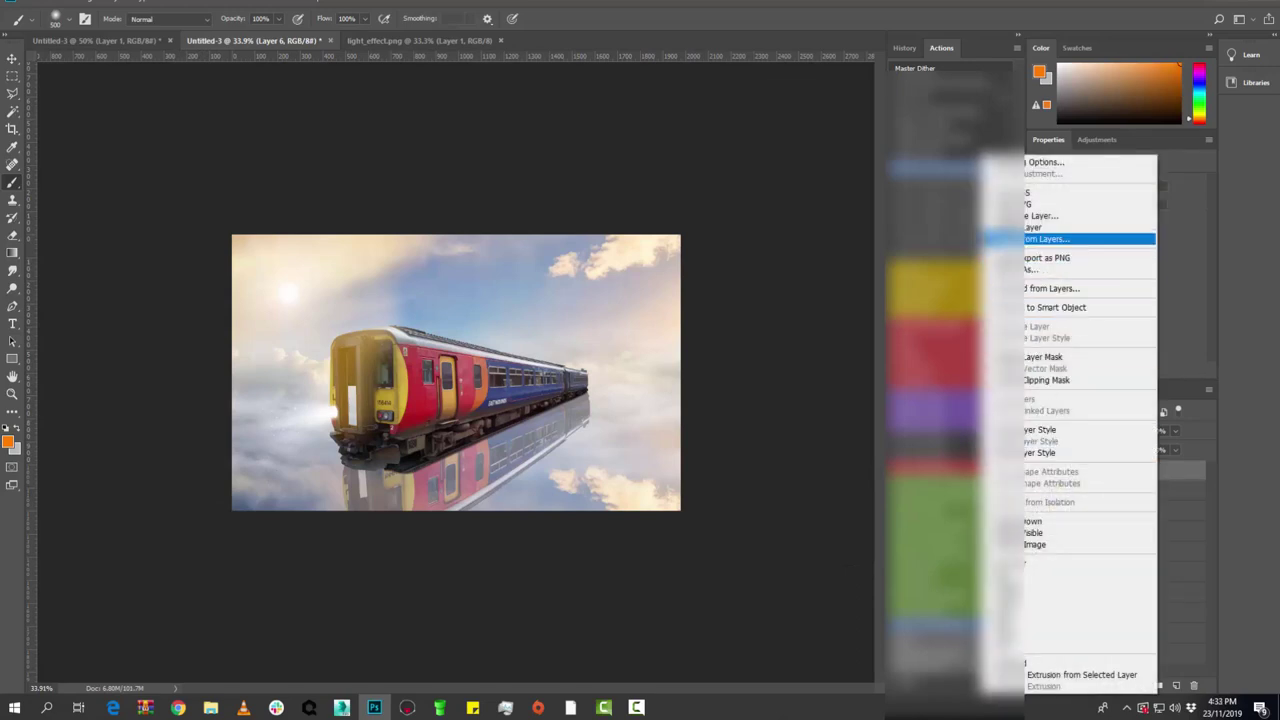
click(1040, 215)
- Create Layer 6 copy, move it onto the train front and enlarge it to about 116%
click(752, 188)
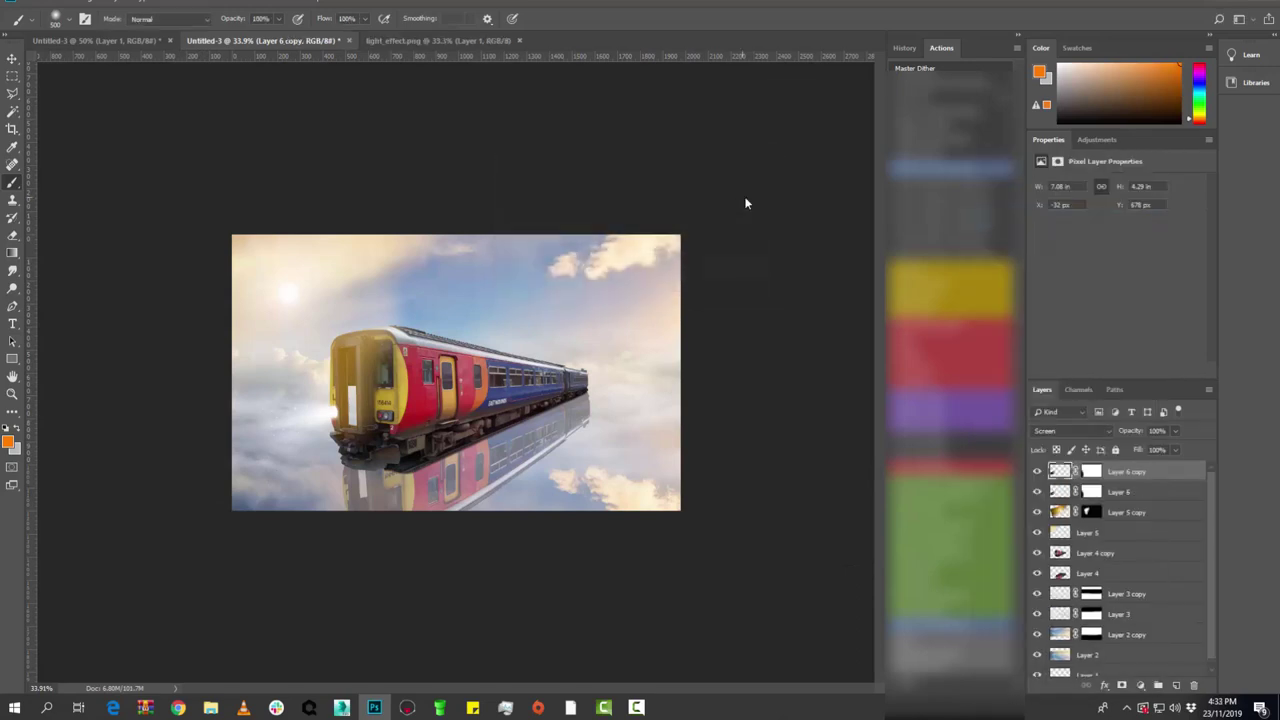
key(ctrl+t)
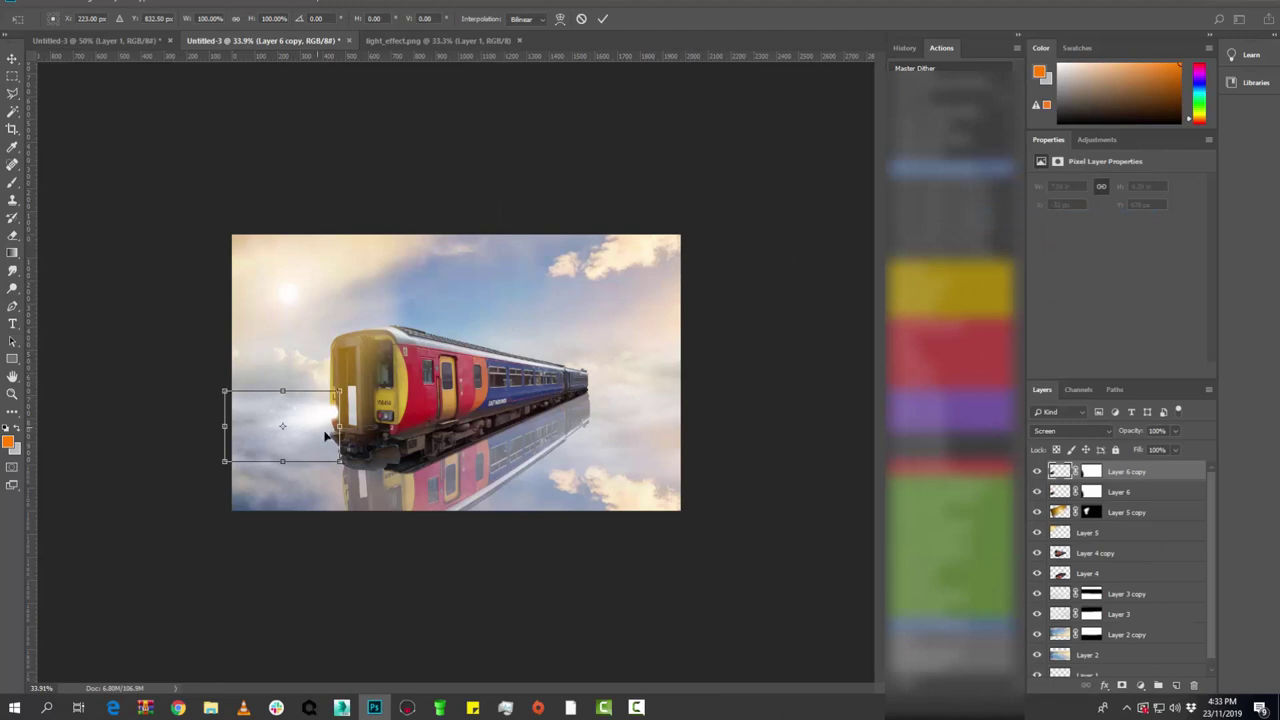
drag(325, 437, 369, 450)
key(Up)
key(Up)
key(Up)
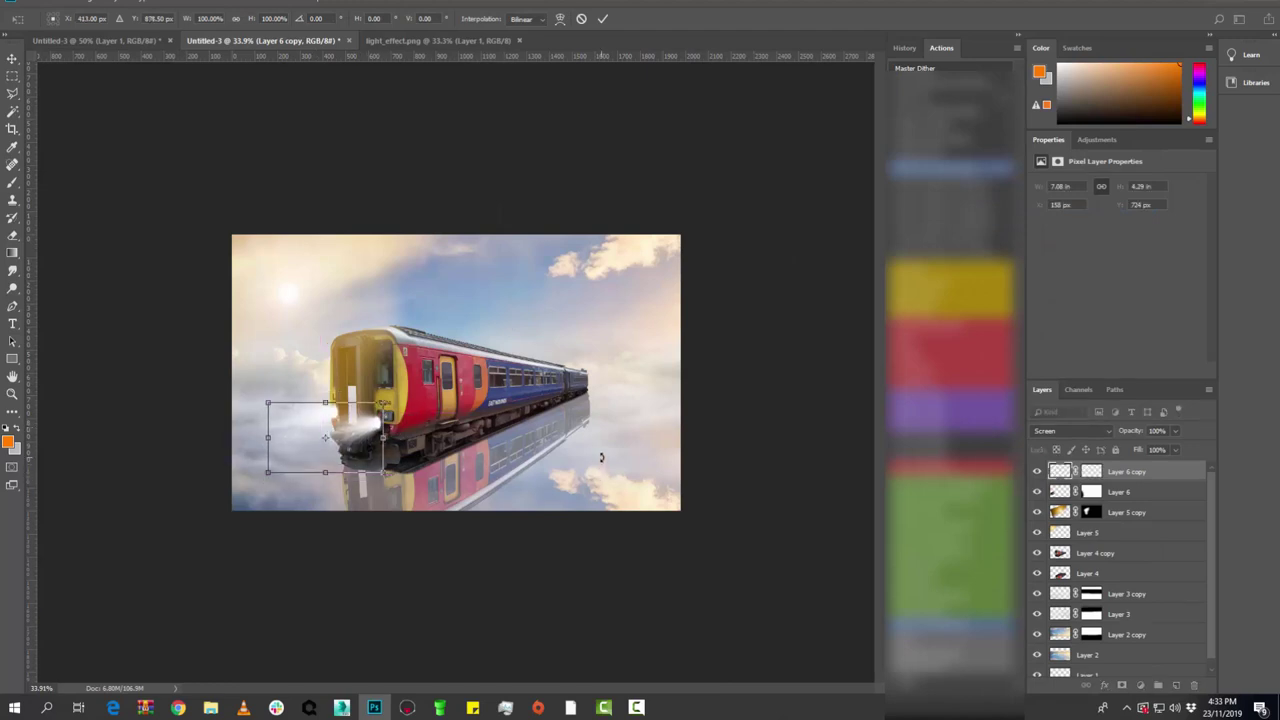
key(Right)
key(Right)
key(Right)
key(Right)
key(Right)
key(Right)
key(Up)
key(Up)
key(Up)
key(Right)
key(Right)
key(Right)
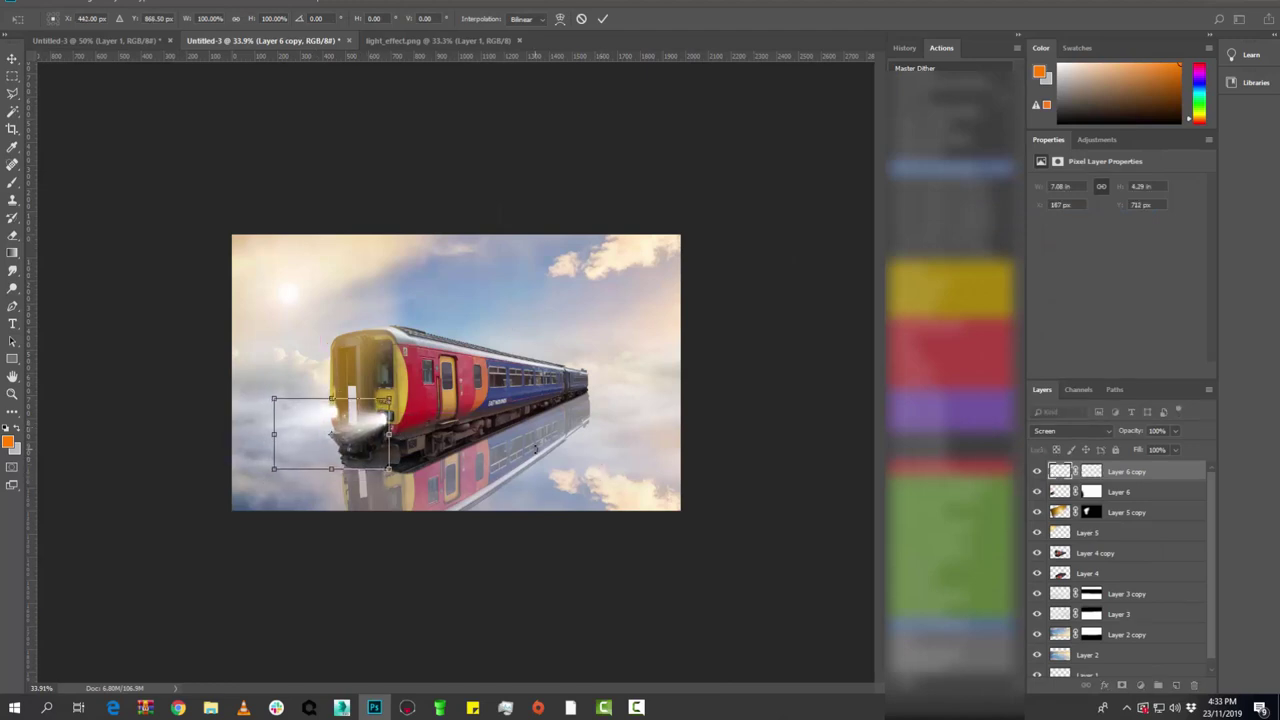
key(Up)
key(Up)
key(Up)
key(Right)
key(Right)
key(Right)
key(Up)
key(Up)
key(Up)
key(Right)
key(Right)
key(Right)
drag(391, 398, 403, 390)
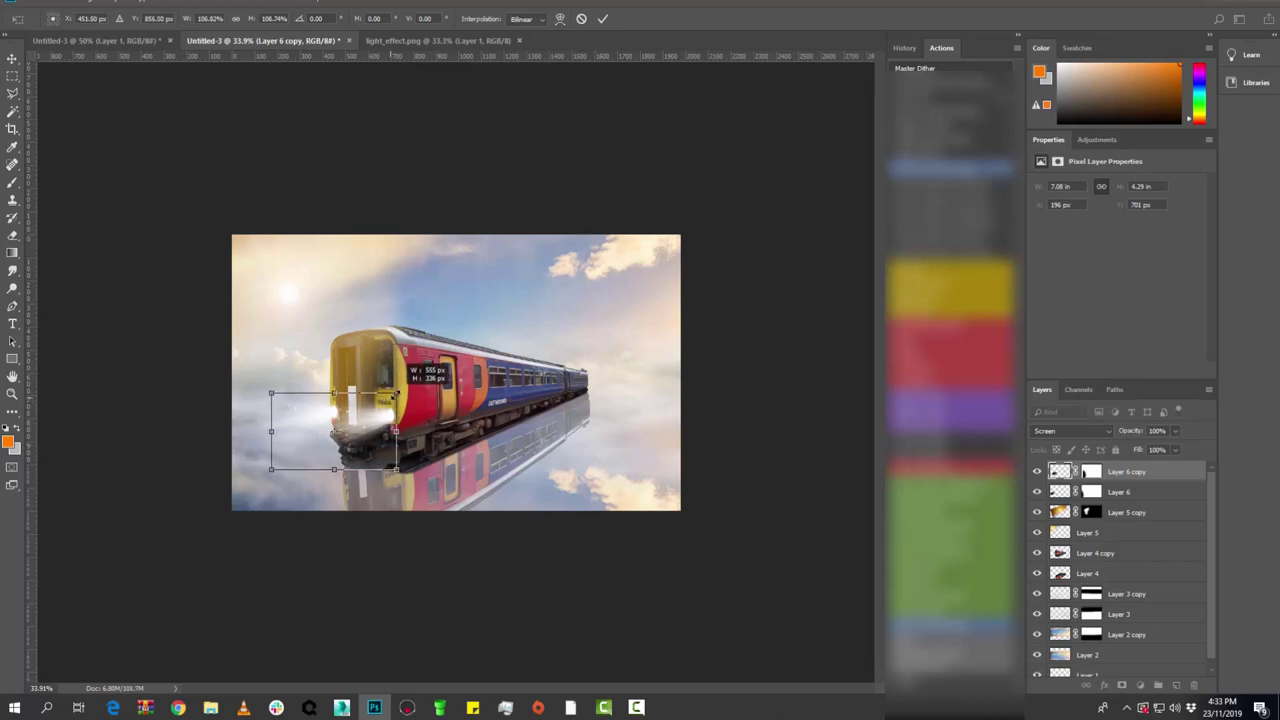
- Skew the copied beam's lower edge upward, commit it, and nudge it slightly right
key(Left)
key(Left)
key(Left)
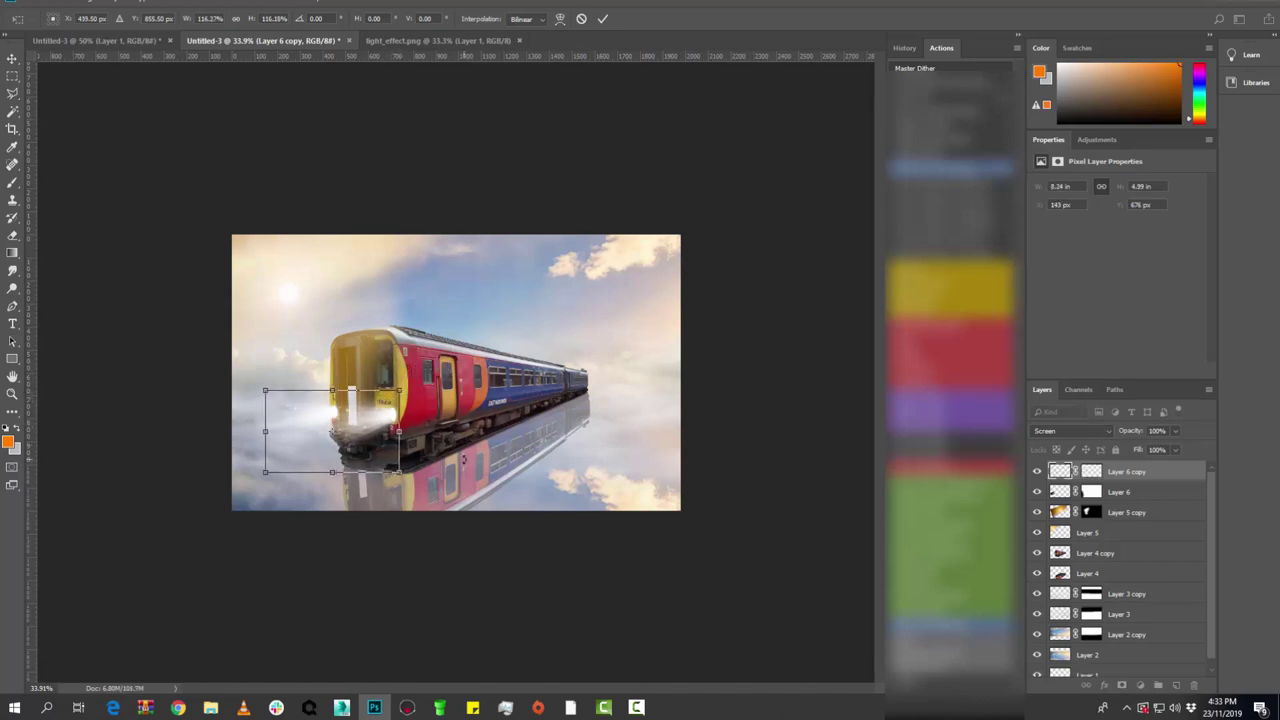
key(Left)
key(Left)
key(Left)
key(Left)
key(Left)
key(Left)
key(Down)
key(Down)
key(Down)
right_click(338, 412)
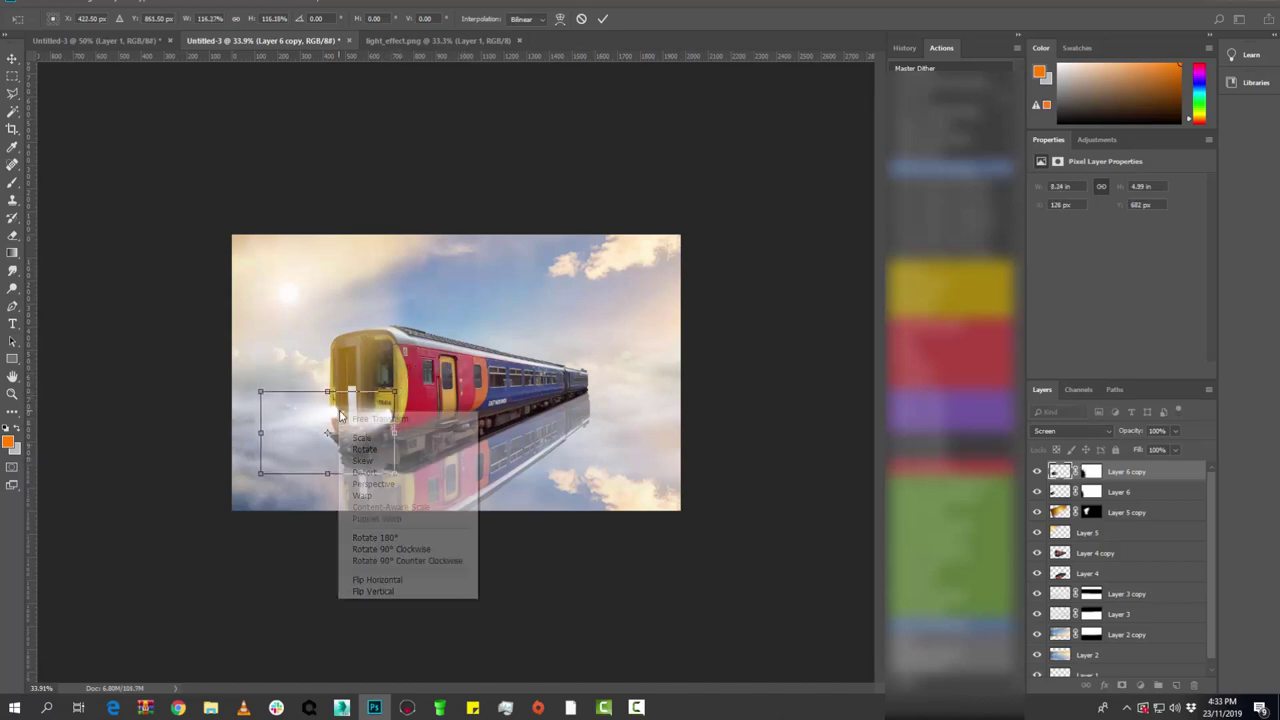
click(409, 490)
drag(395, 481, 398, 464)
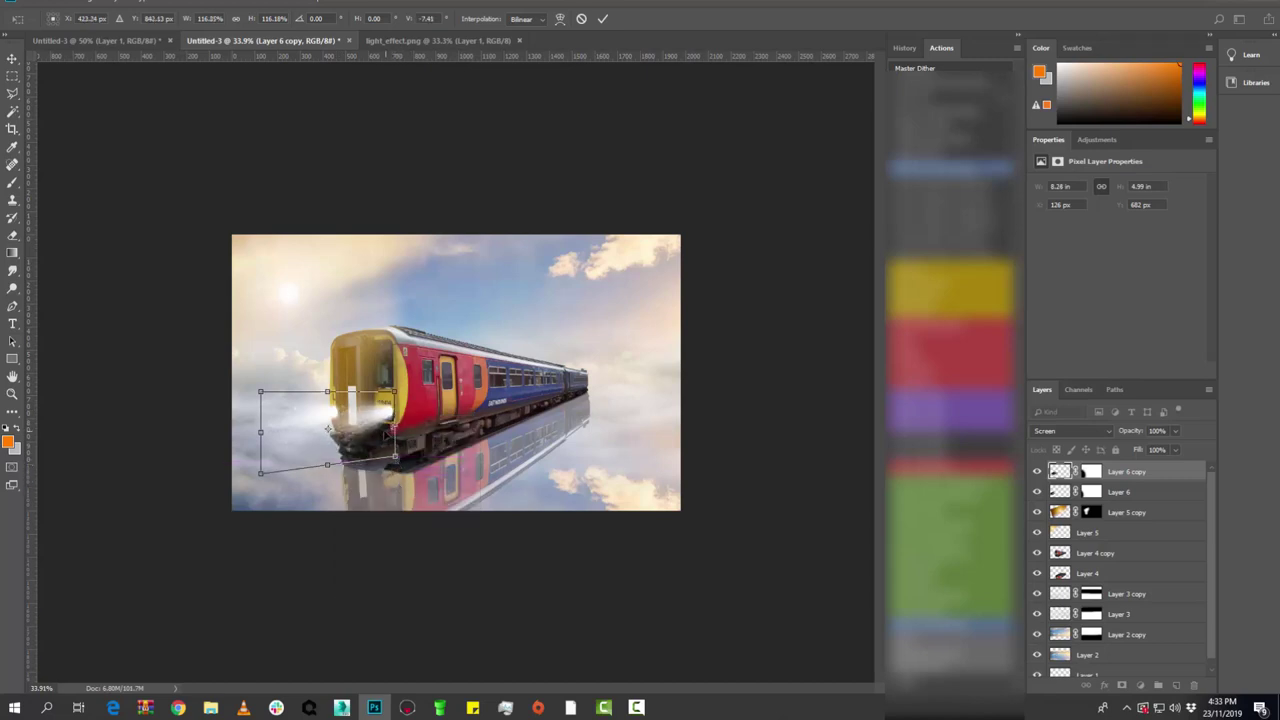
key(Left)
key(Left)
key(Left)
key(Down)
key(Down)
key(Down)
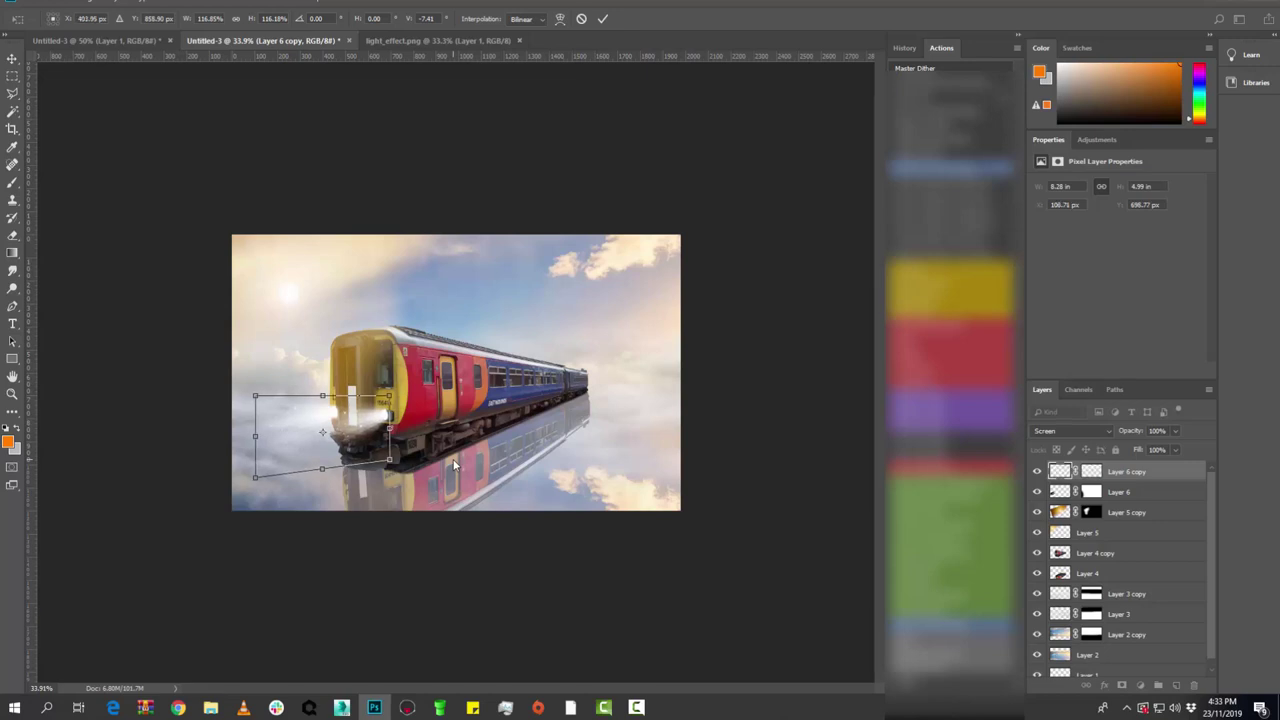
key(Return)
key(b)
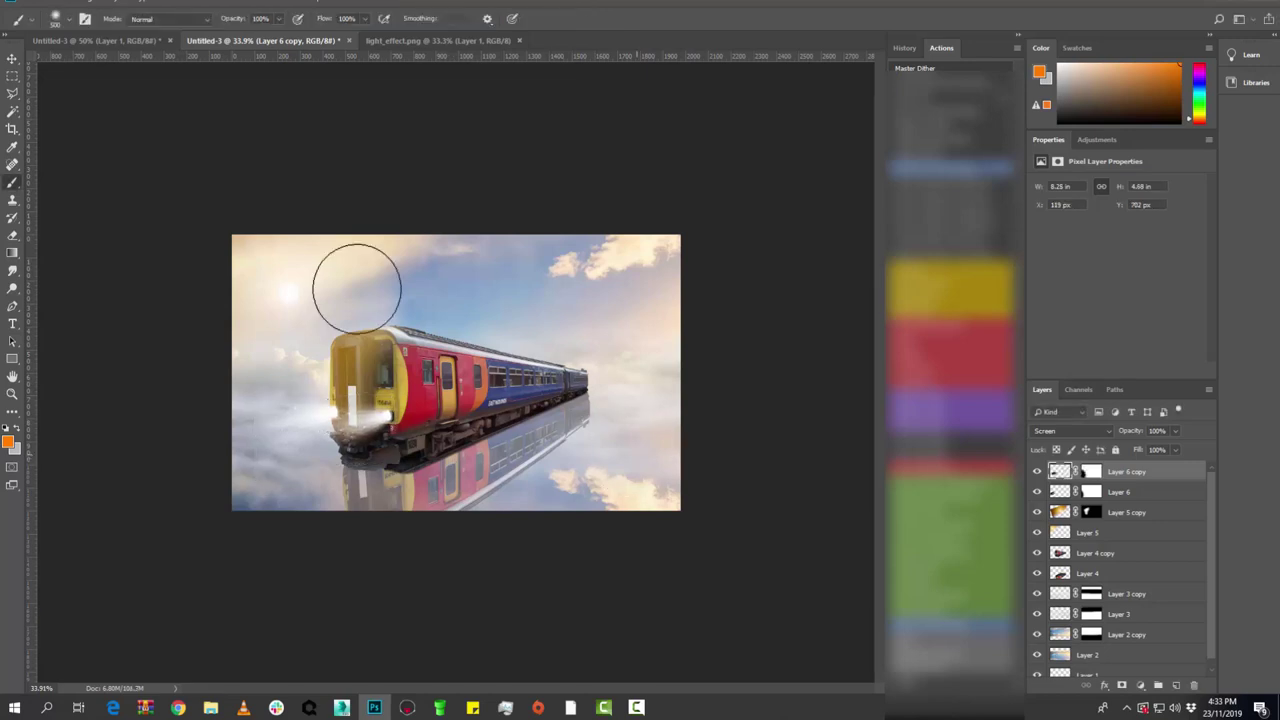
click(16, 60)
key(Right)
key(Right)
key(Right)
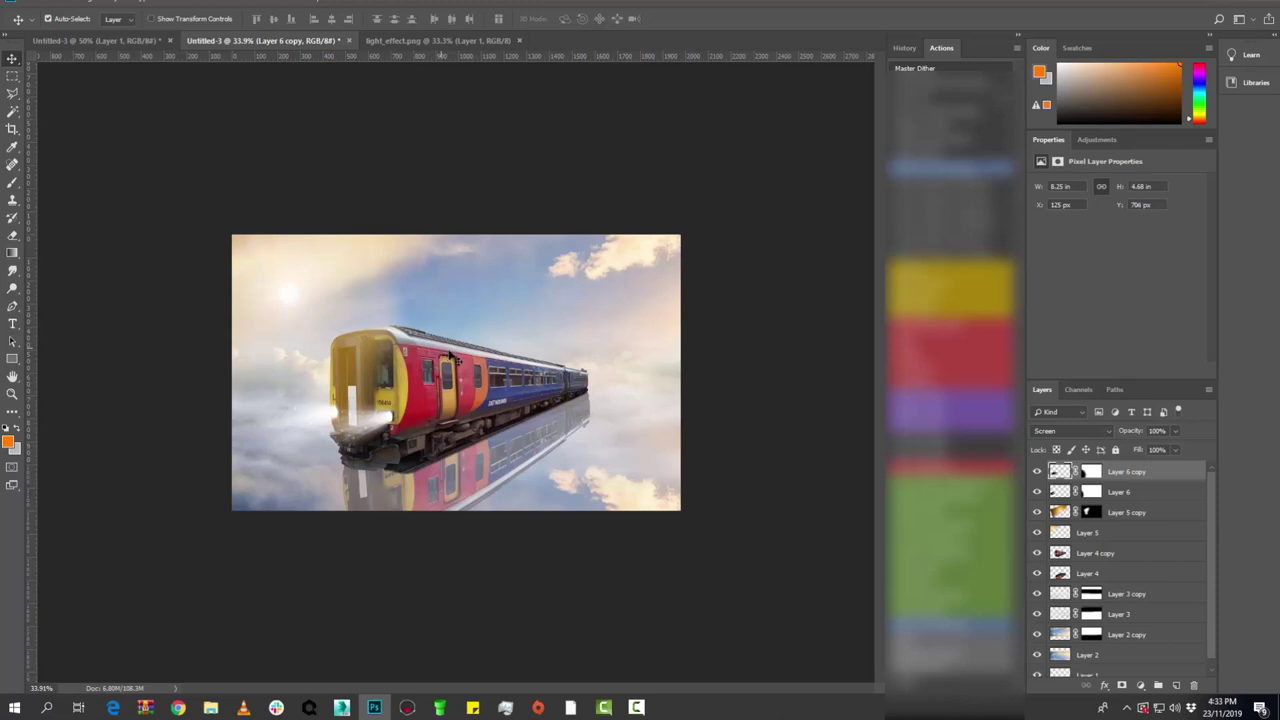
- Shrink the original Layer 6 glow to about 80%
click(1146, 500)
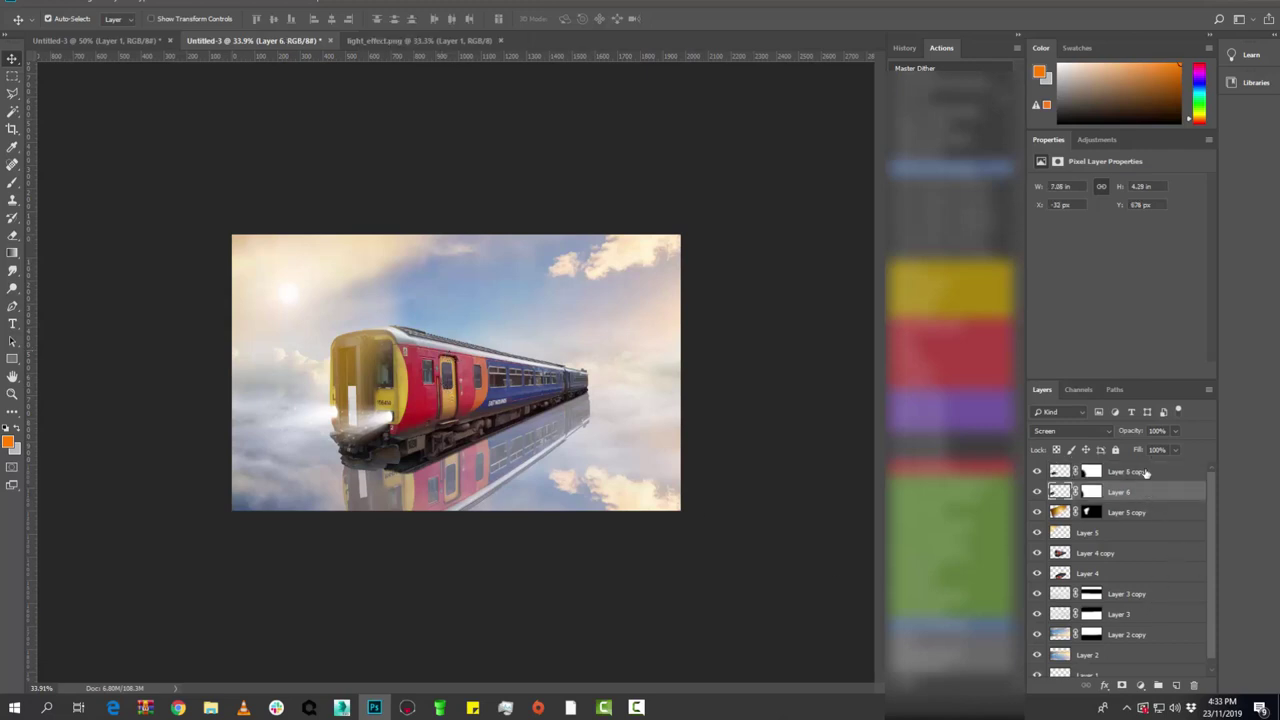
key(ctrl+t)
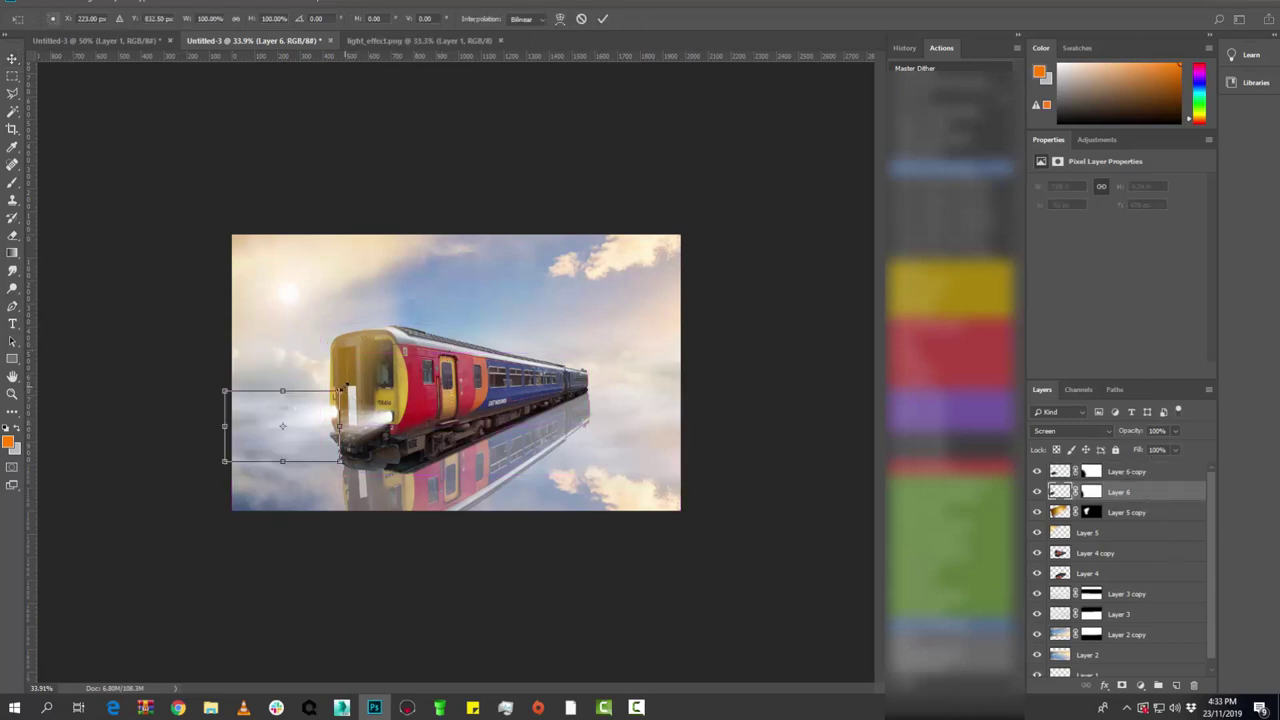
alt+drag(342, 390, 293, 424)
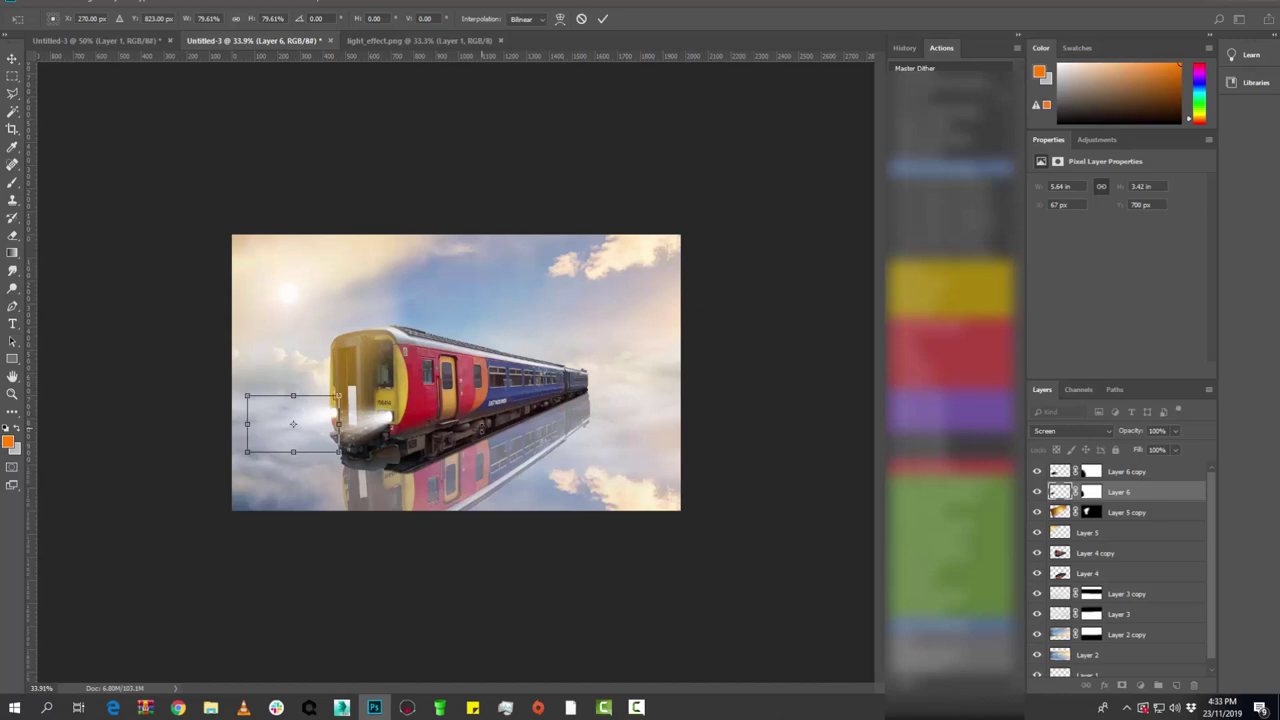
key(Return)
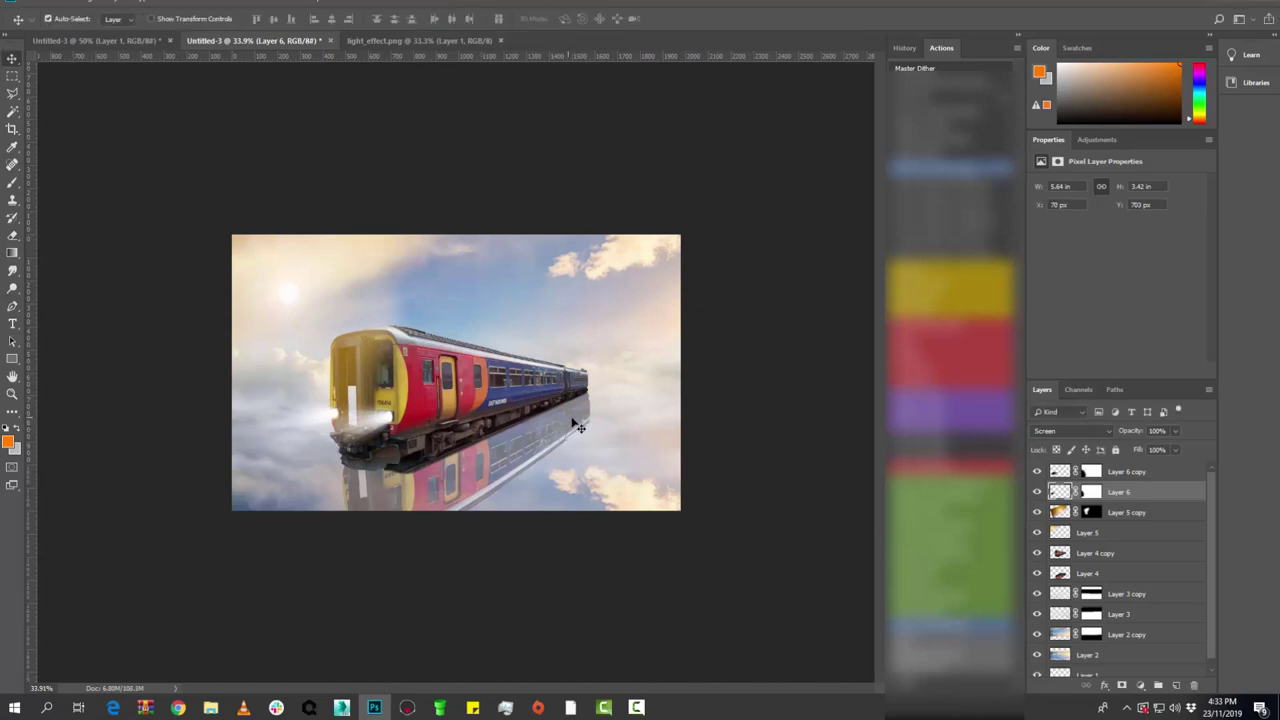
- Lower Layer 6 copy's fill to 88%
click(1152, 471)
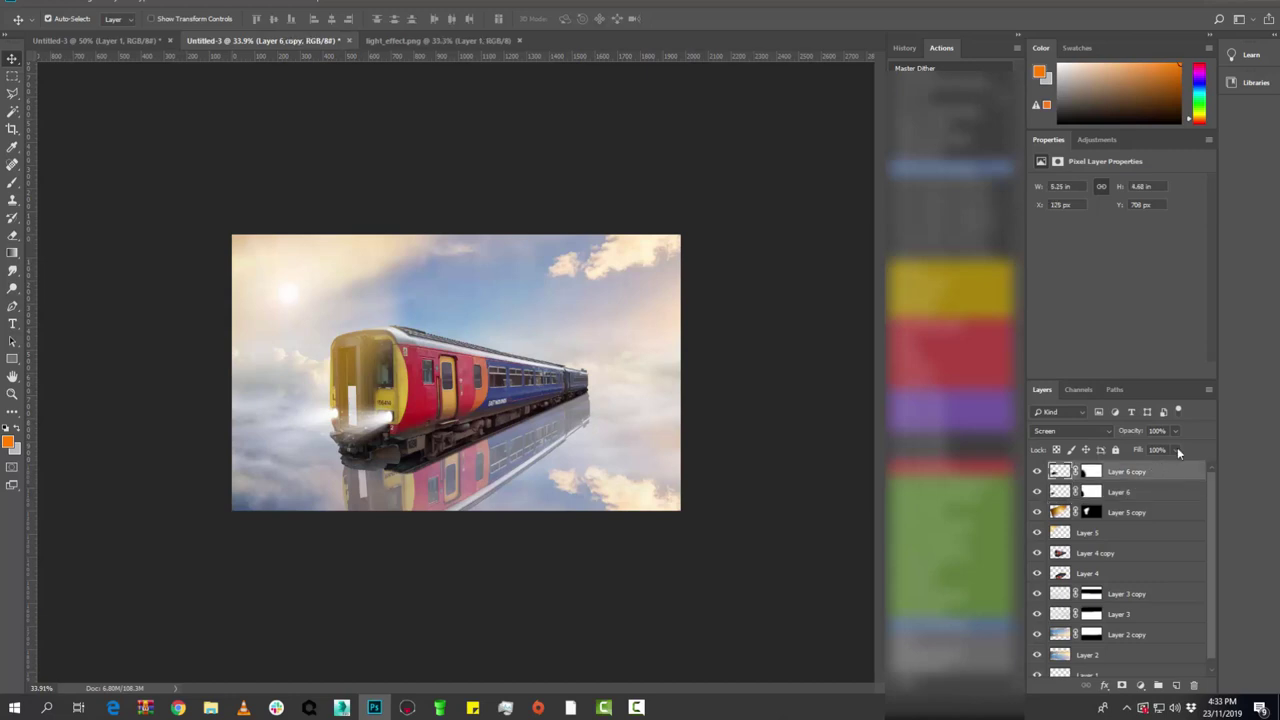
drag(1166, 471, 1169, 473)
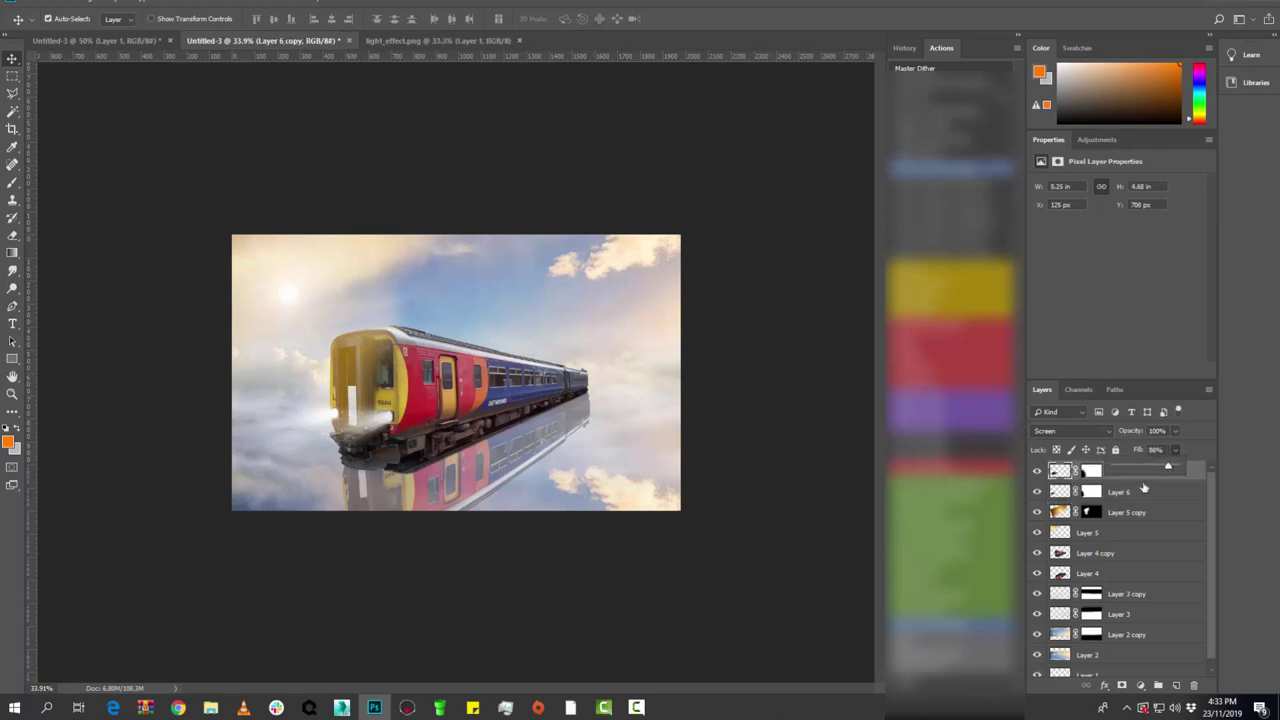
click(1145, 485)
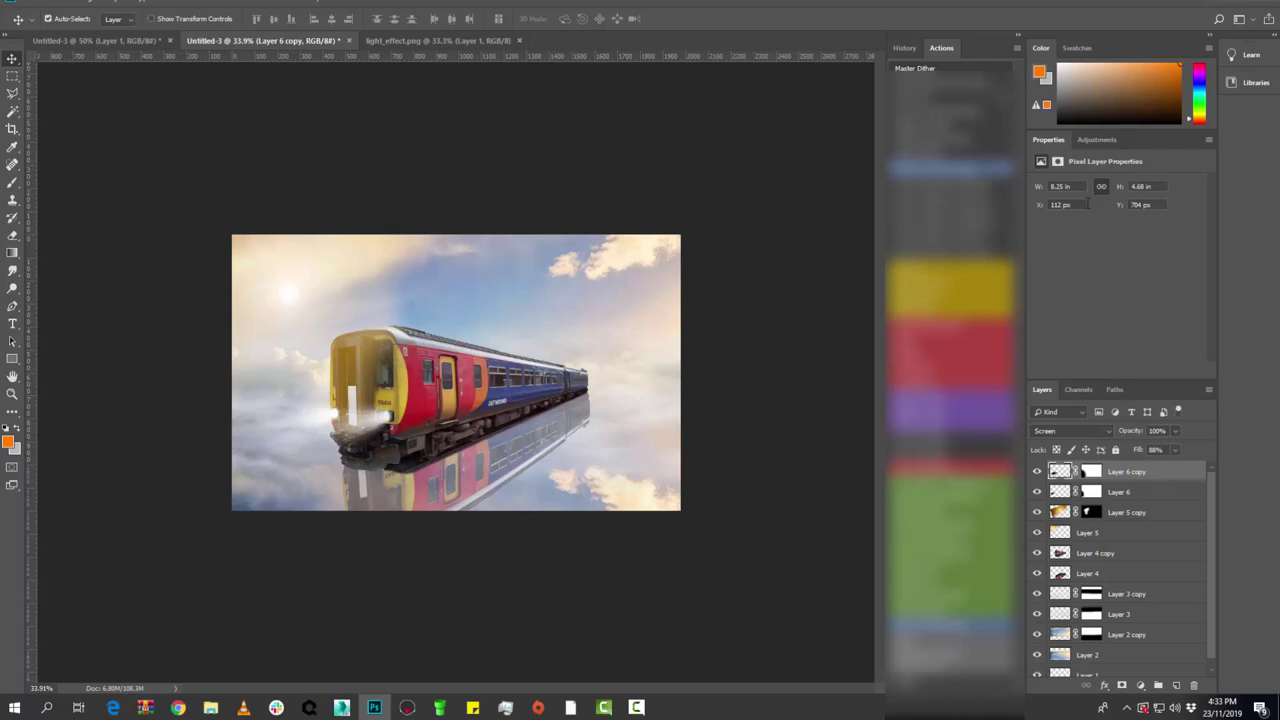
- Add a Color Balance adjustment with Red +100 and Yellow −100, clipped to Layer 6 copy
click(1103, 143)
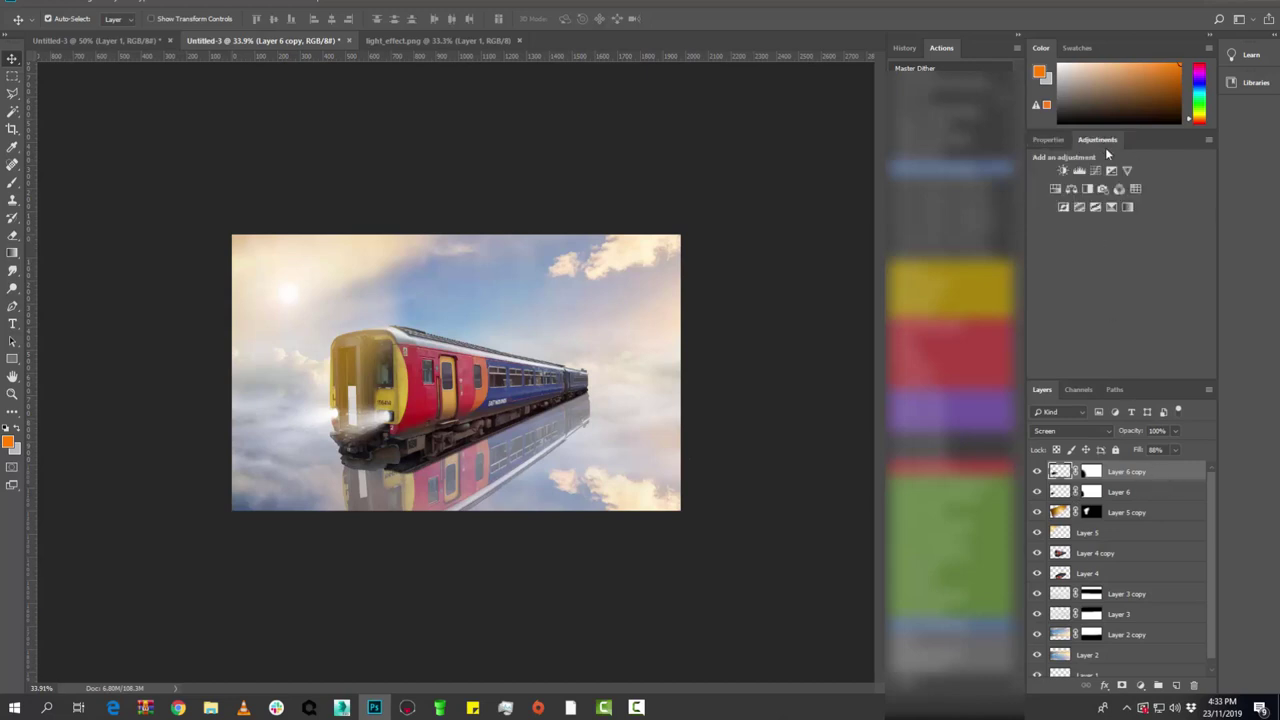
click(1071, 190)
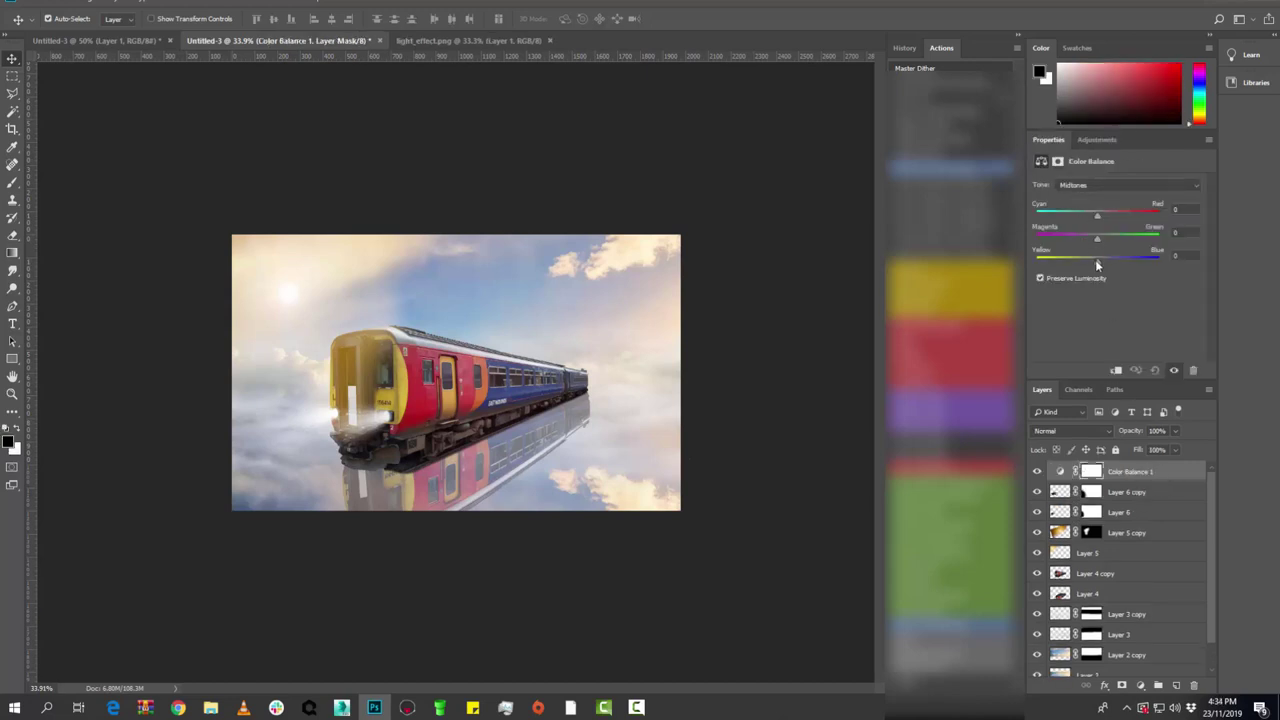
drag(1097, 260, 802, 280)
drag(1097, 216, 1170, 216)
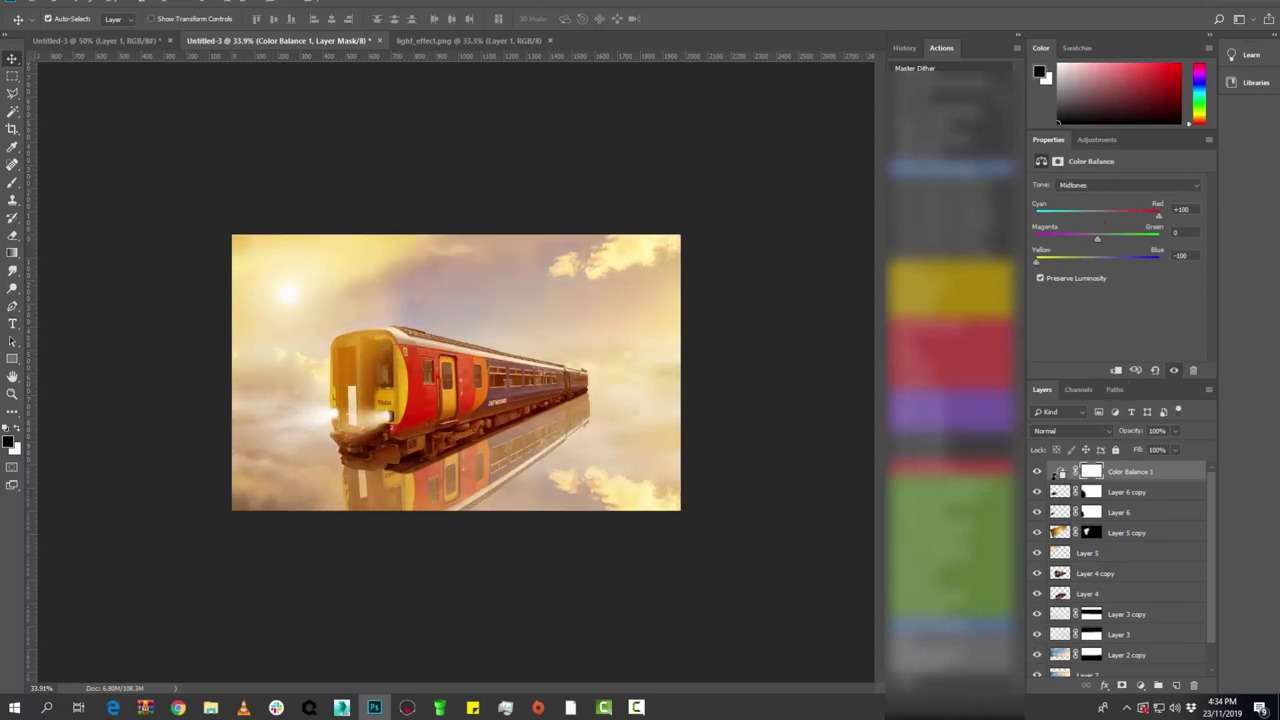
alt+click(1061, 474)
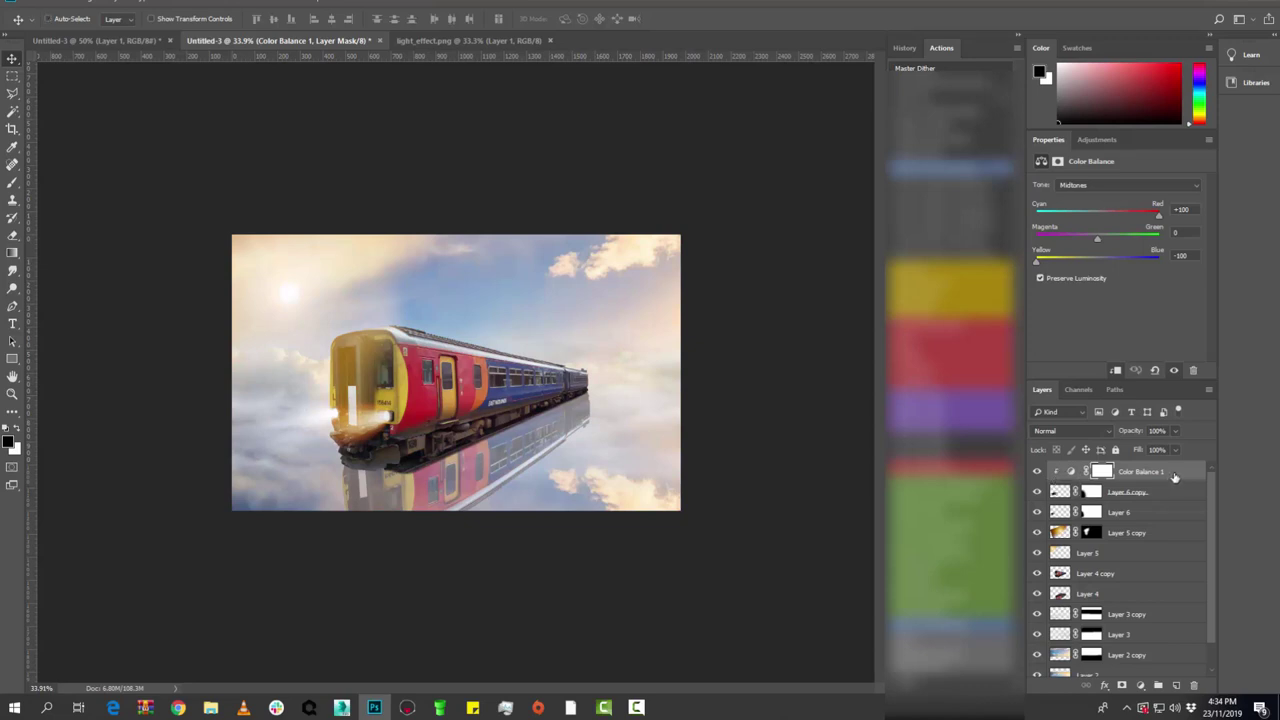
- Duplicate the Color Balance layer and clip the original to Layer 6 beneath
right_click(1175, 477)
click(1040, 218)
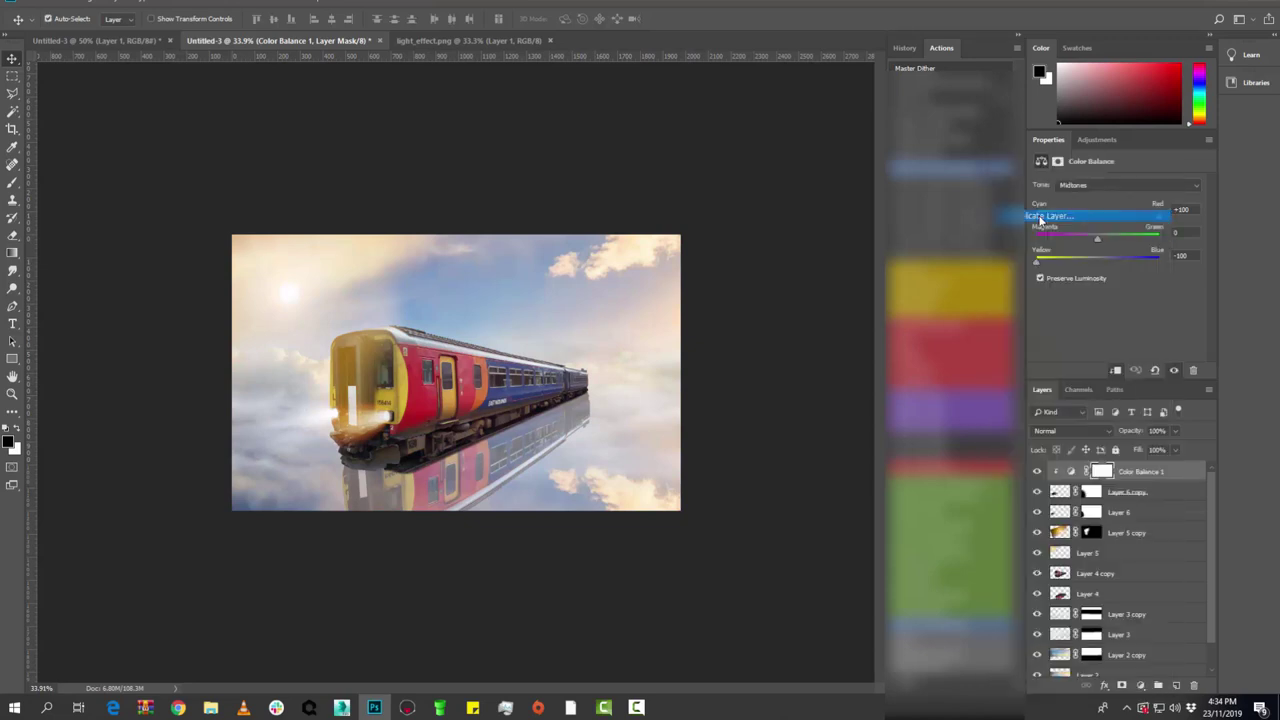
click(758, 190)
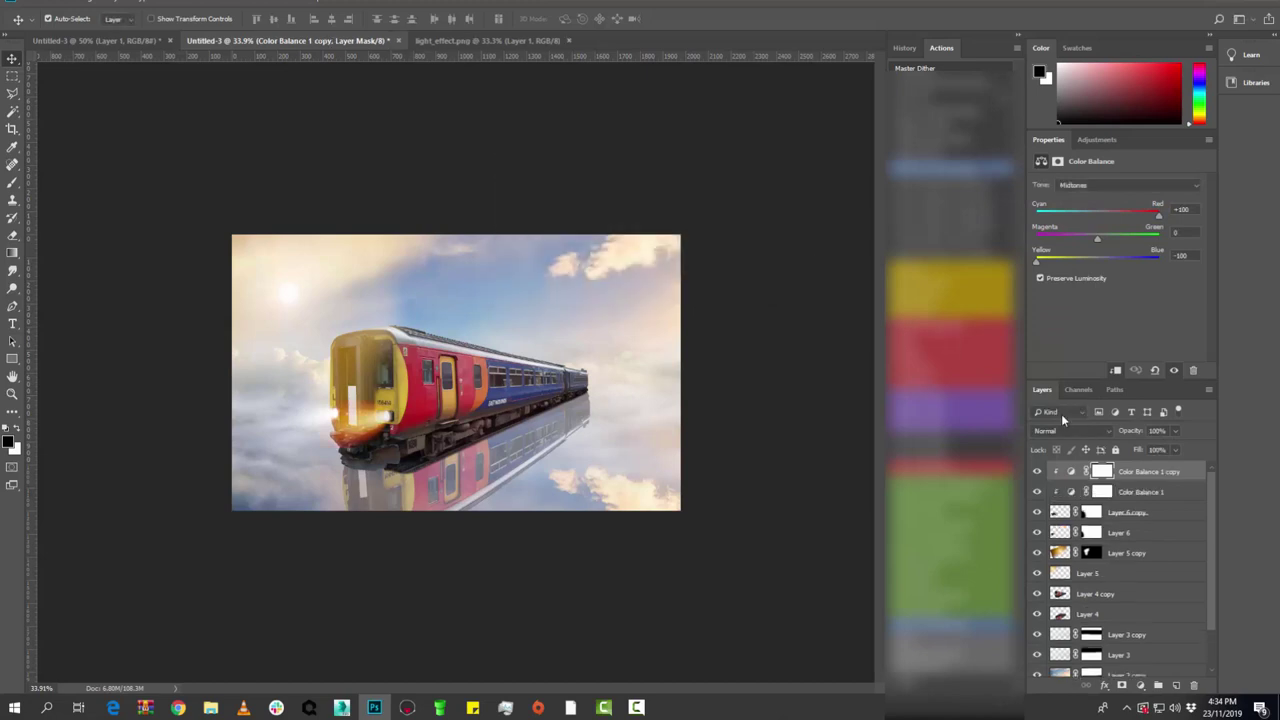
click(1139, 491)
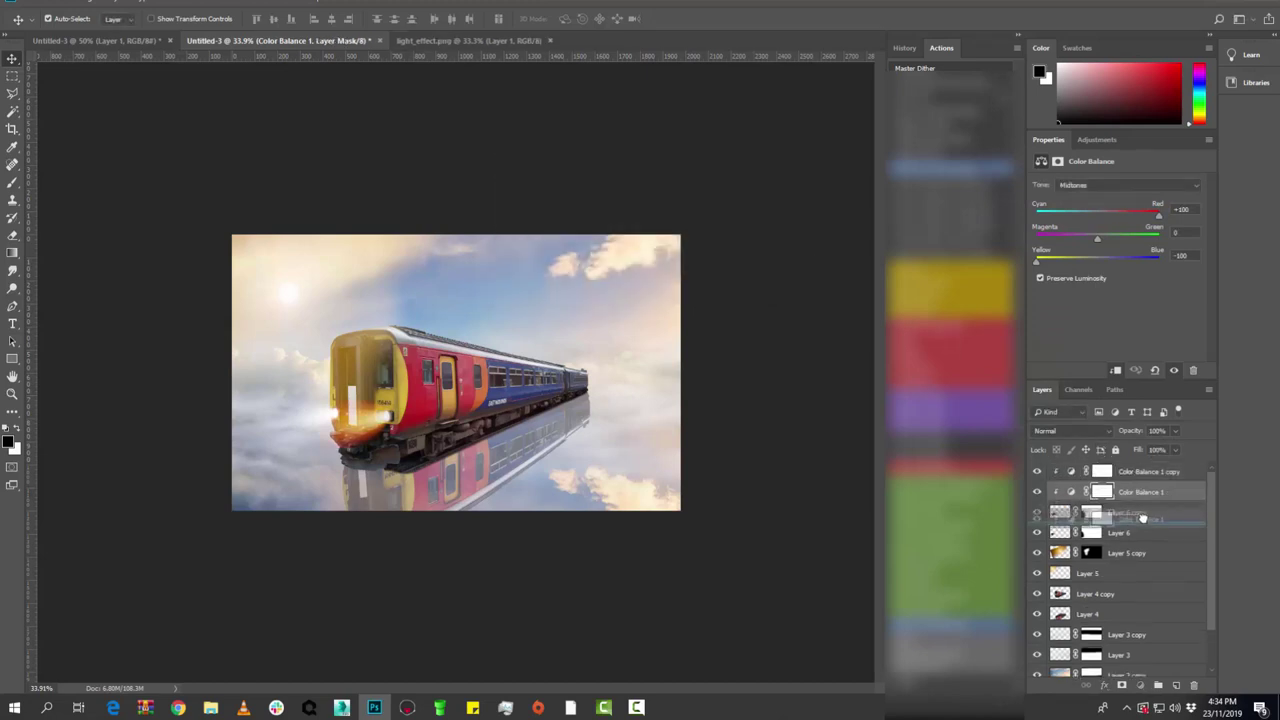
drag(1143, 518, 1140, 525)
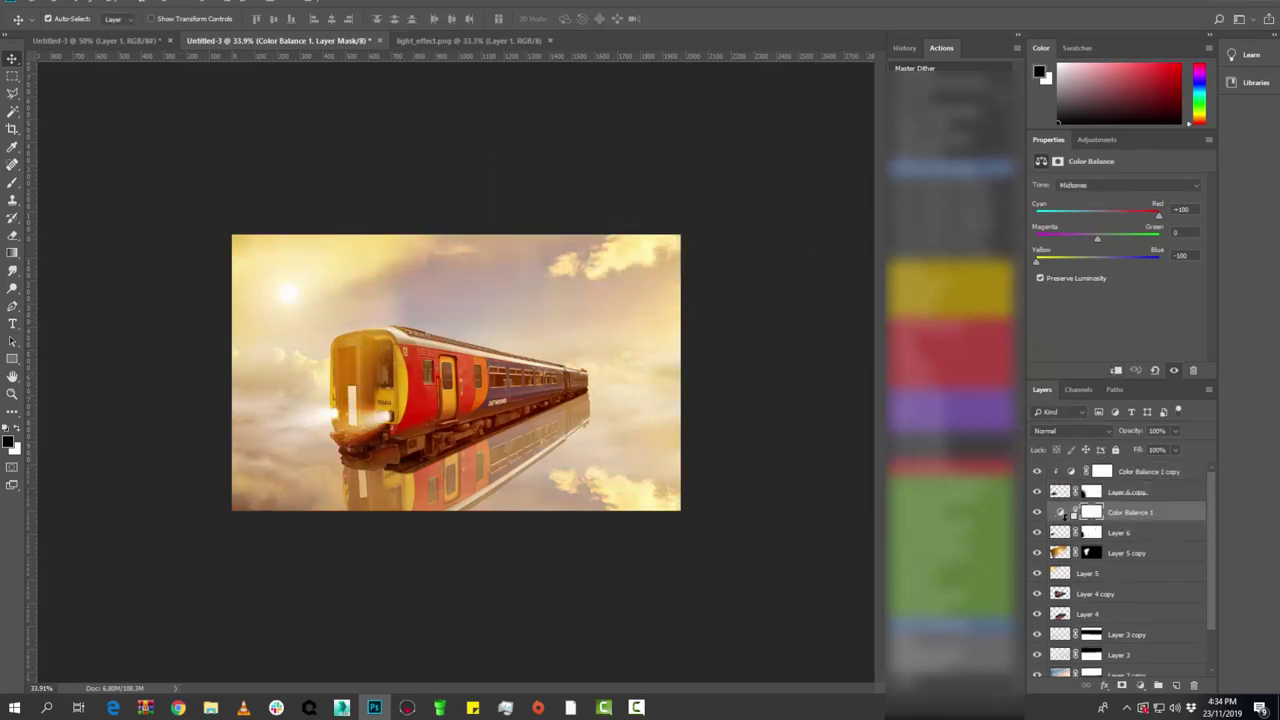
key(ctrl+alt+g)
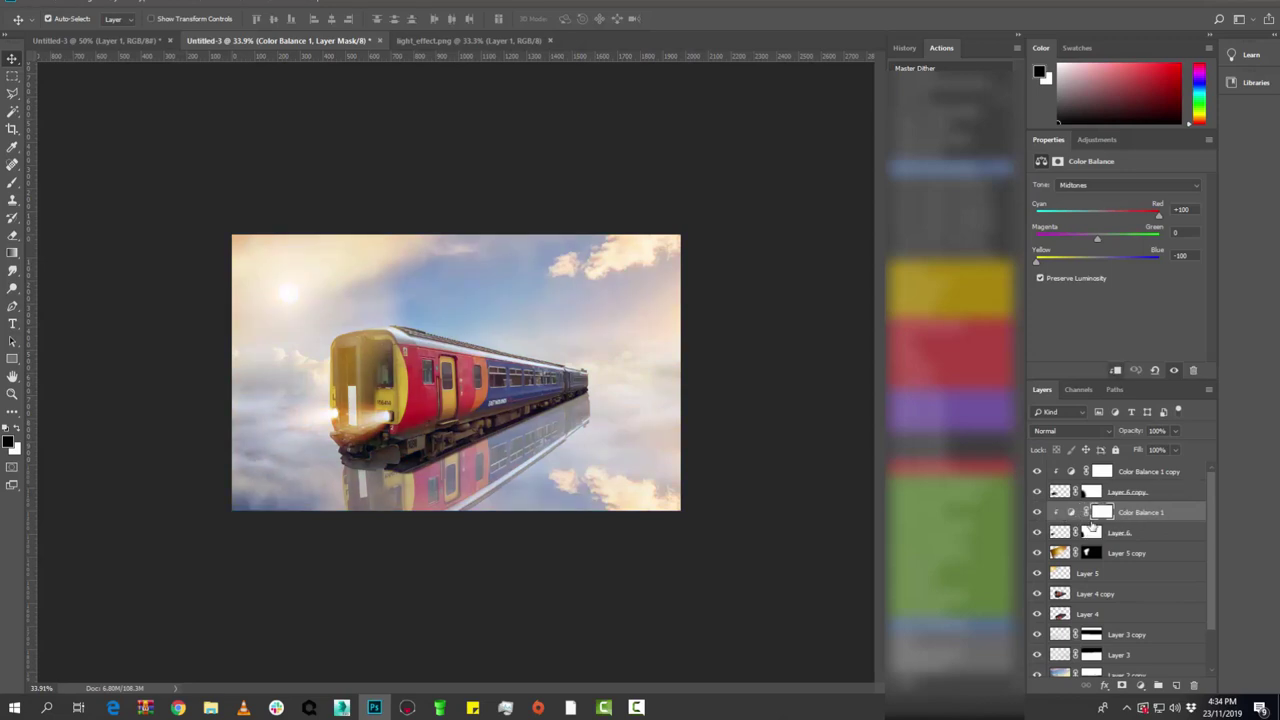
click(1136, 494)
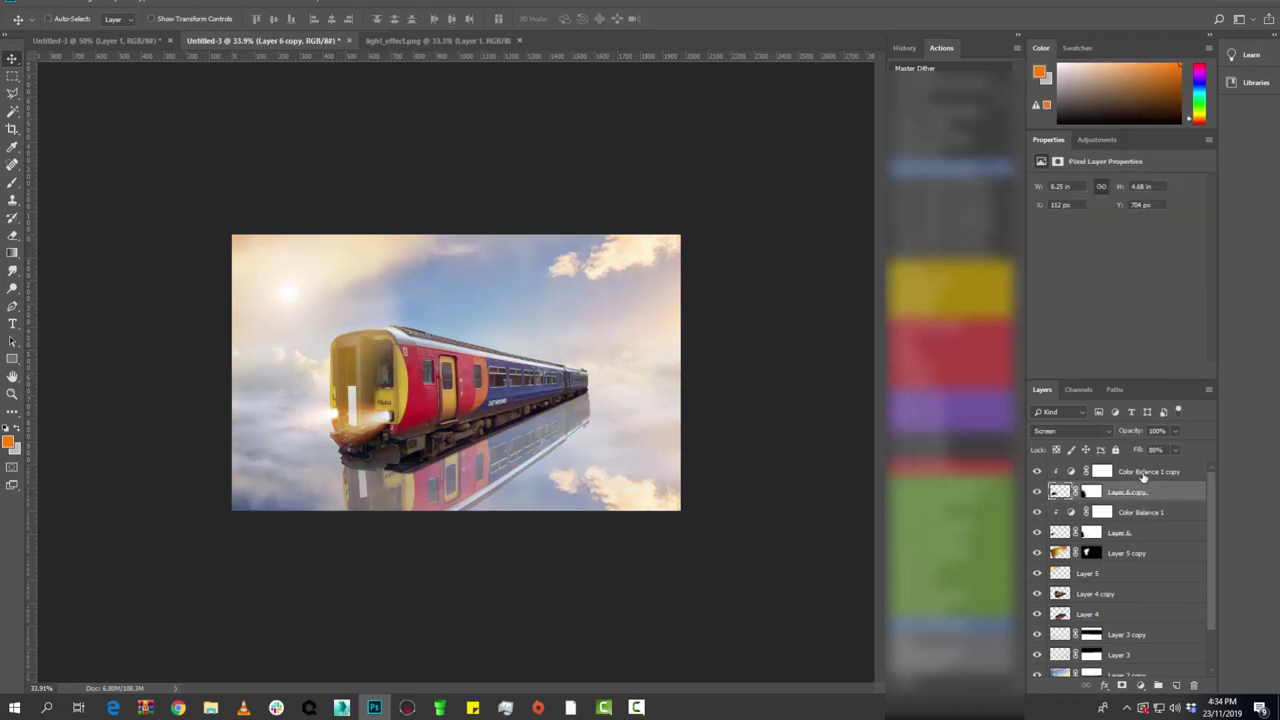
- Merge each Color Balance adjustment down into its glow layer
right_click(1143, 478)
click(1040, 453)
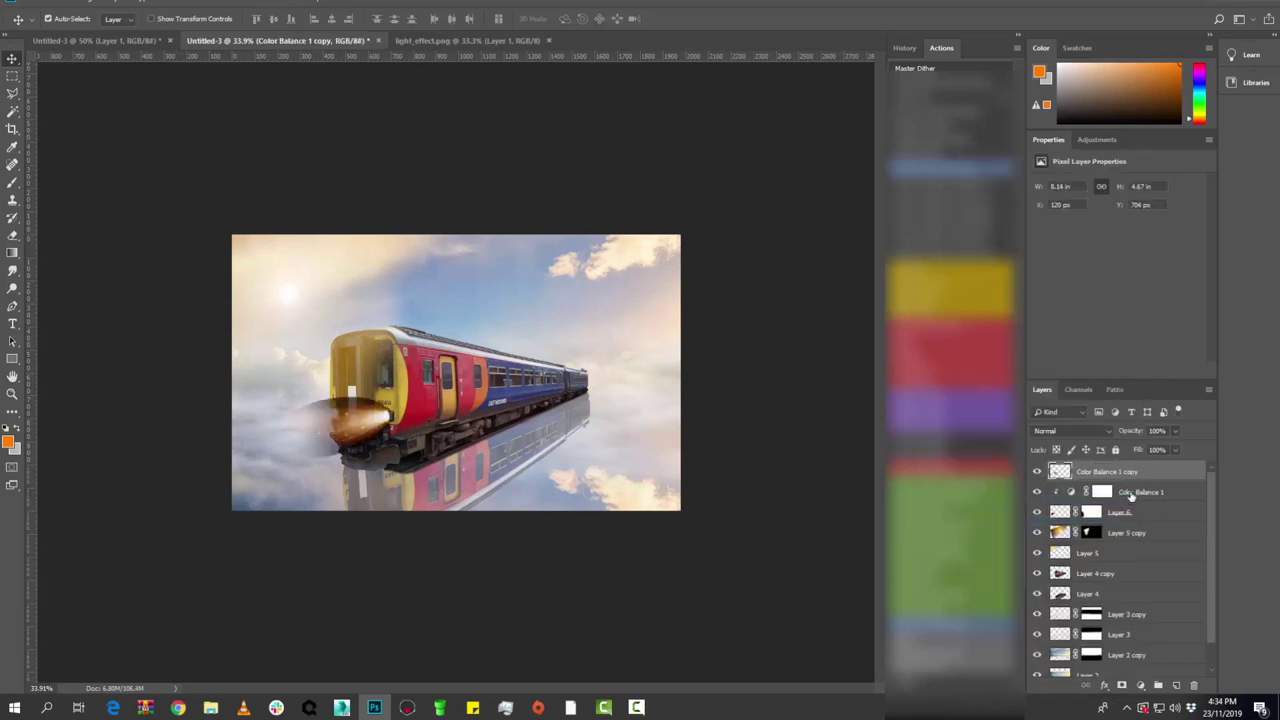
click(1131, 494)
click(1128, 515)
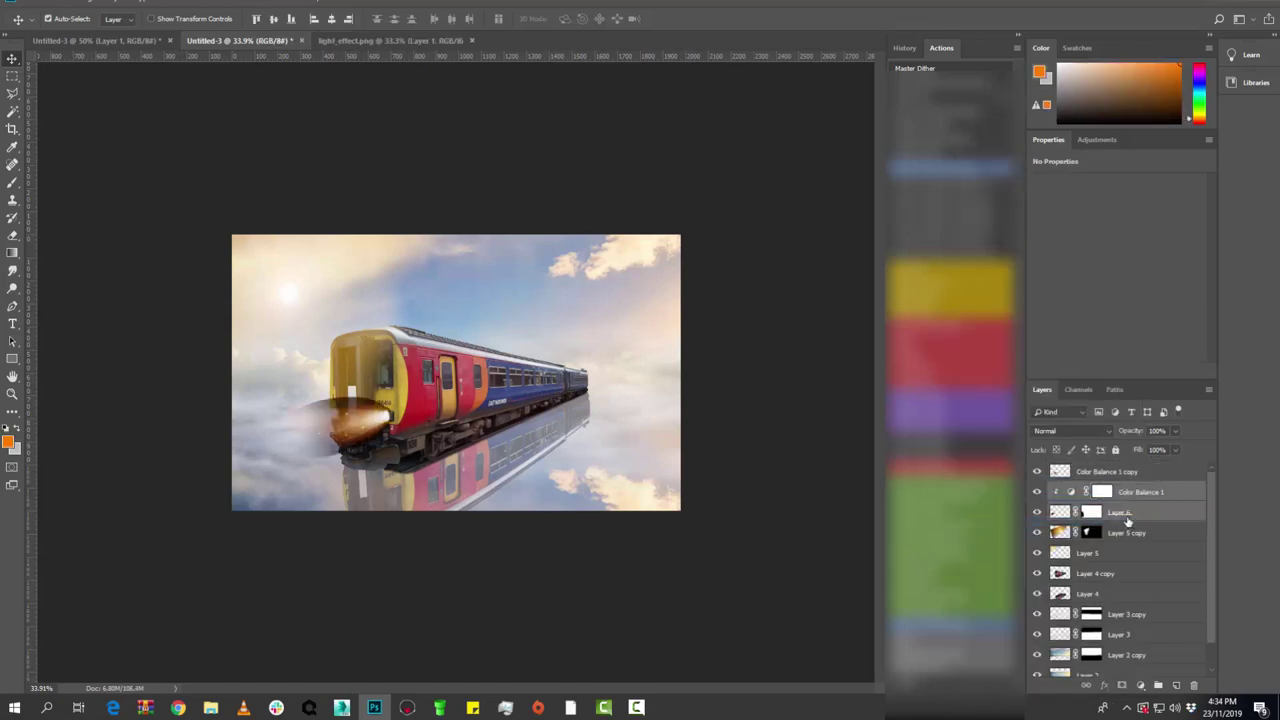
right_click(1127, 518)
click(1060, 522)
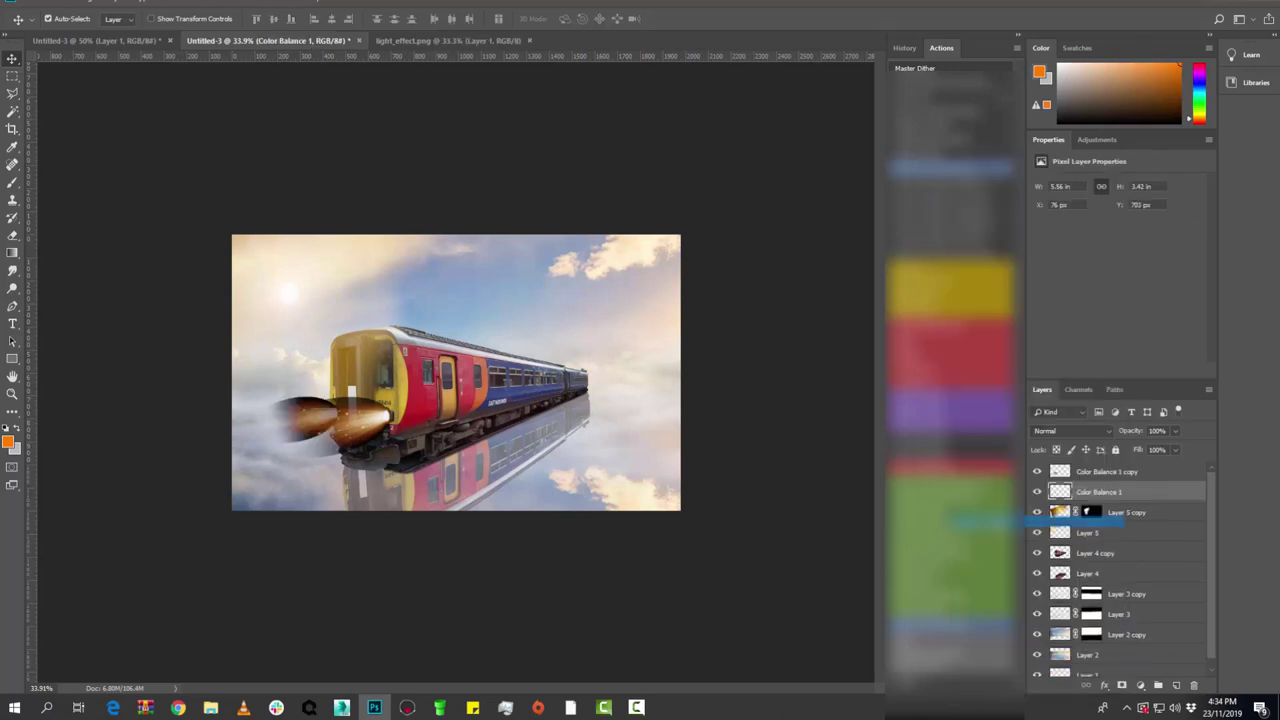
- Set both merged Color Balance layers to the Screen blend mode
click(1094, 473)
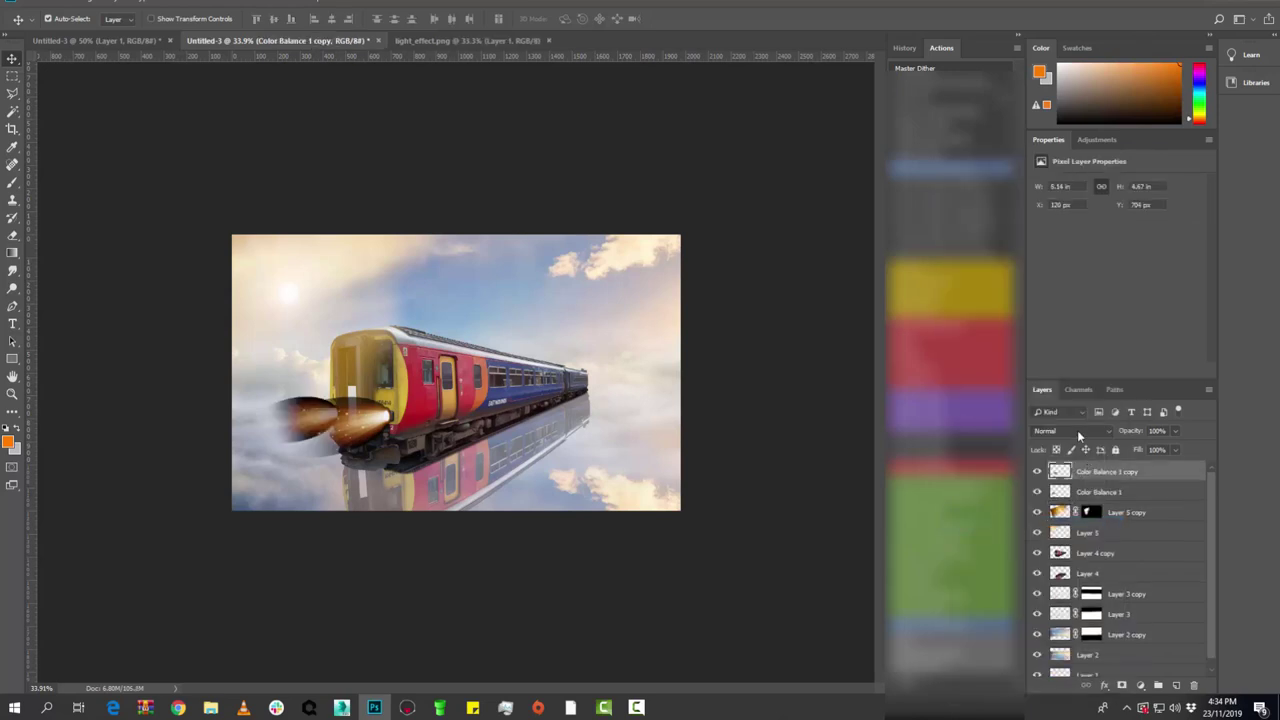
click(1077, 430)
click(1058, 208)
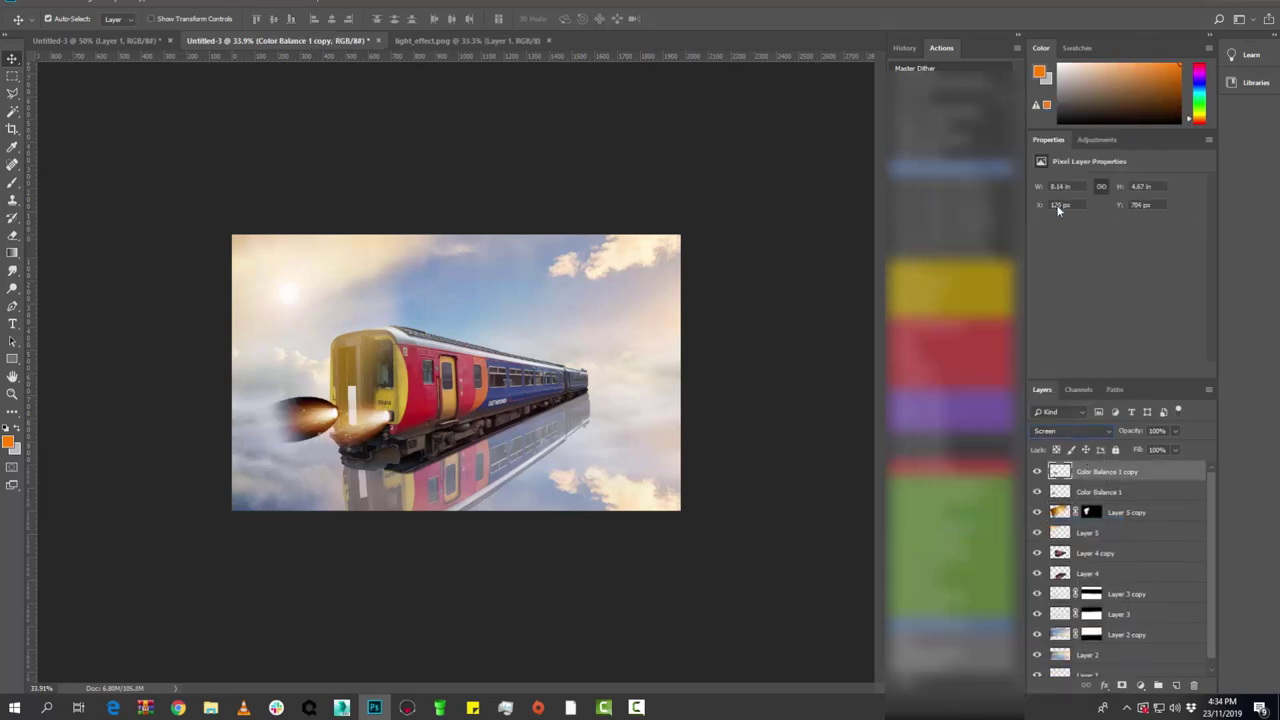
click(1088, 490)
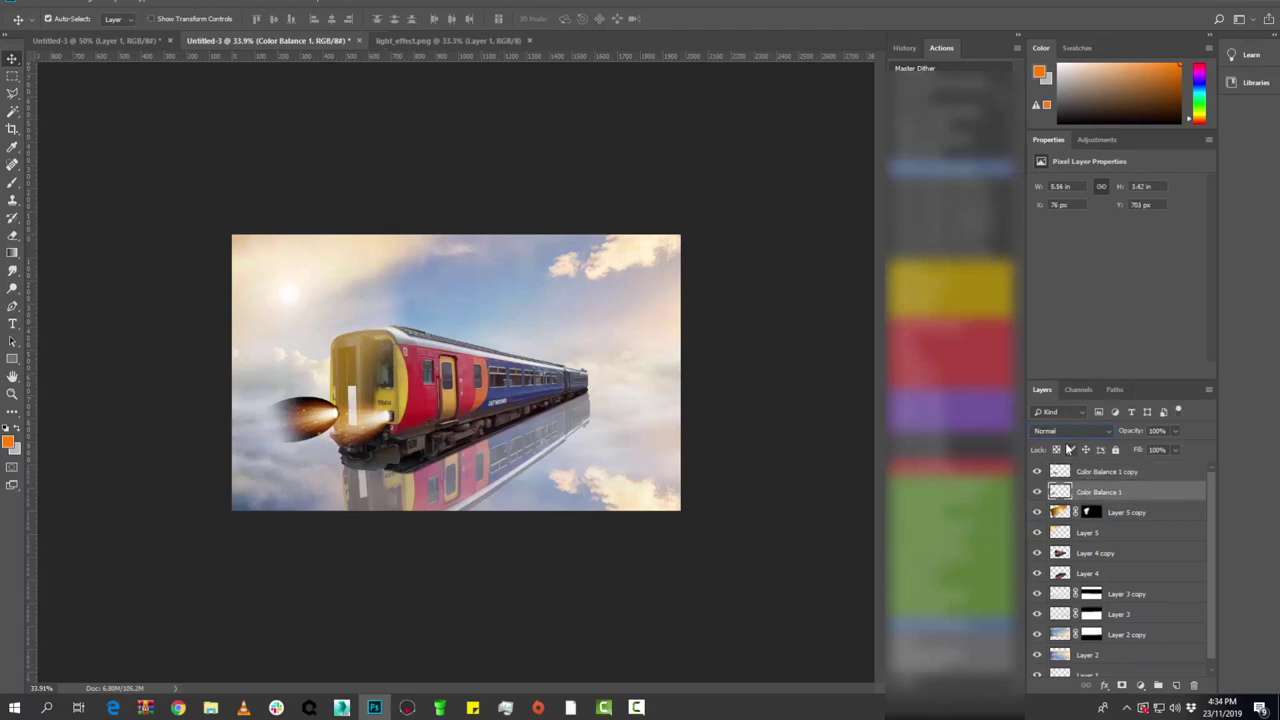
click(1065, 430)
click(1041, 205)
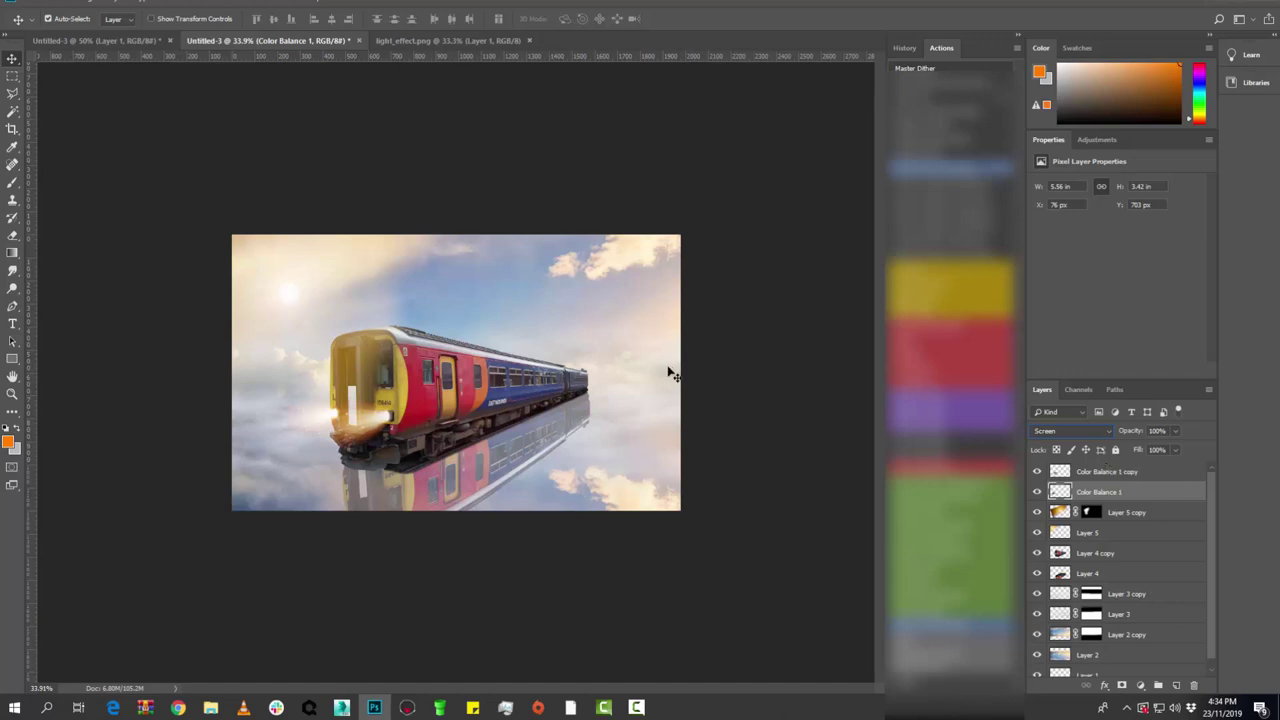
click(1141, 535)
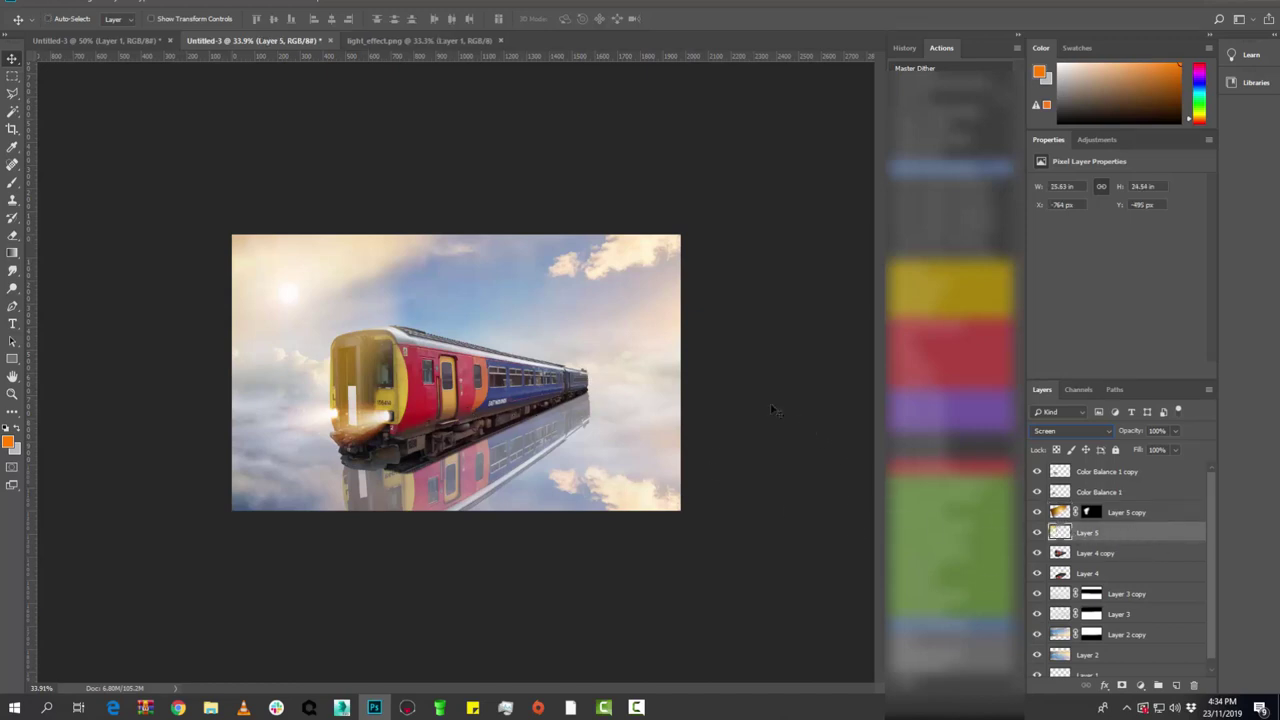
- Transform Layer 5 to shift the sun glow about 86 px right
key(ctrl+t)
drag(412, 328, 434, 326)
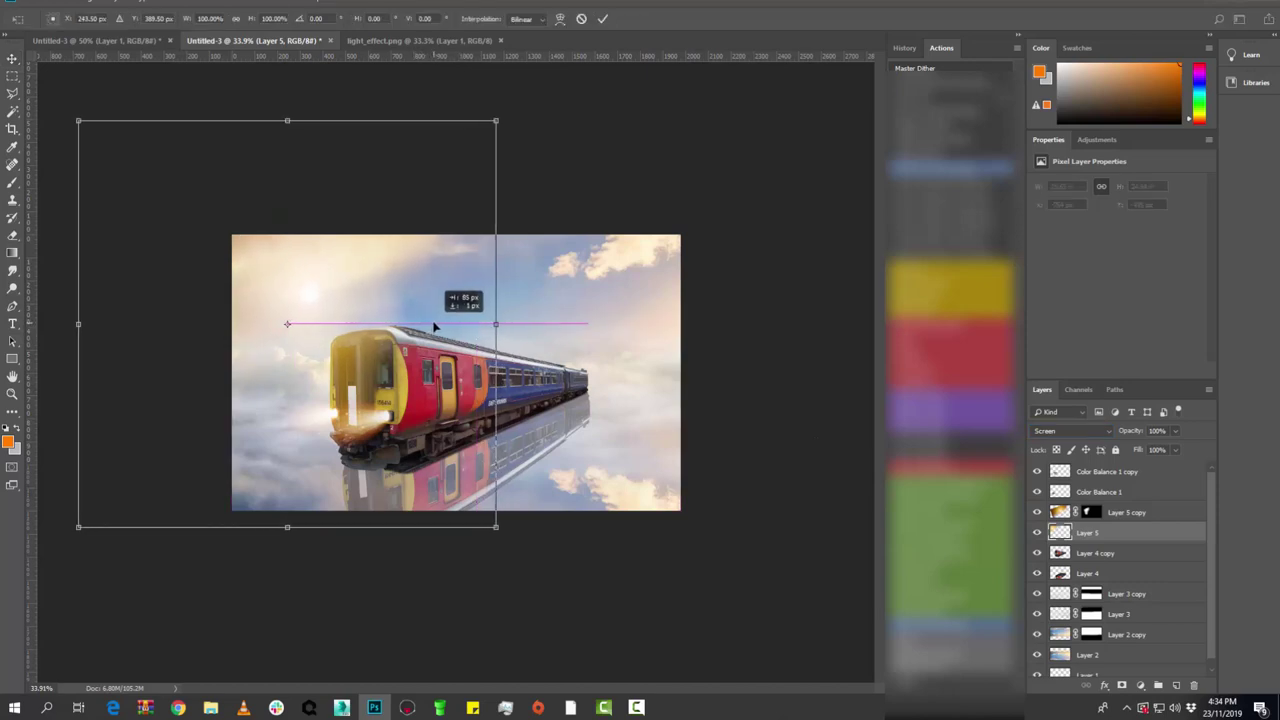
key(Return)
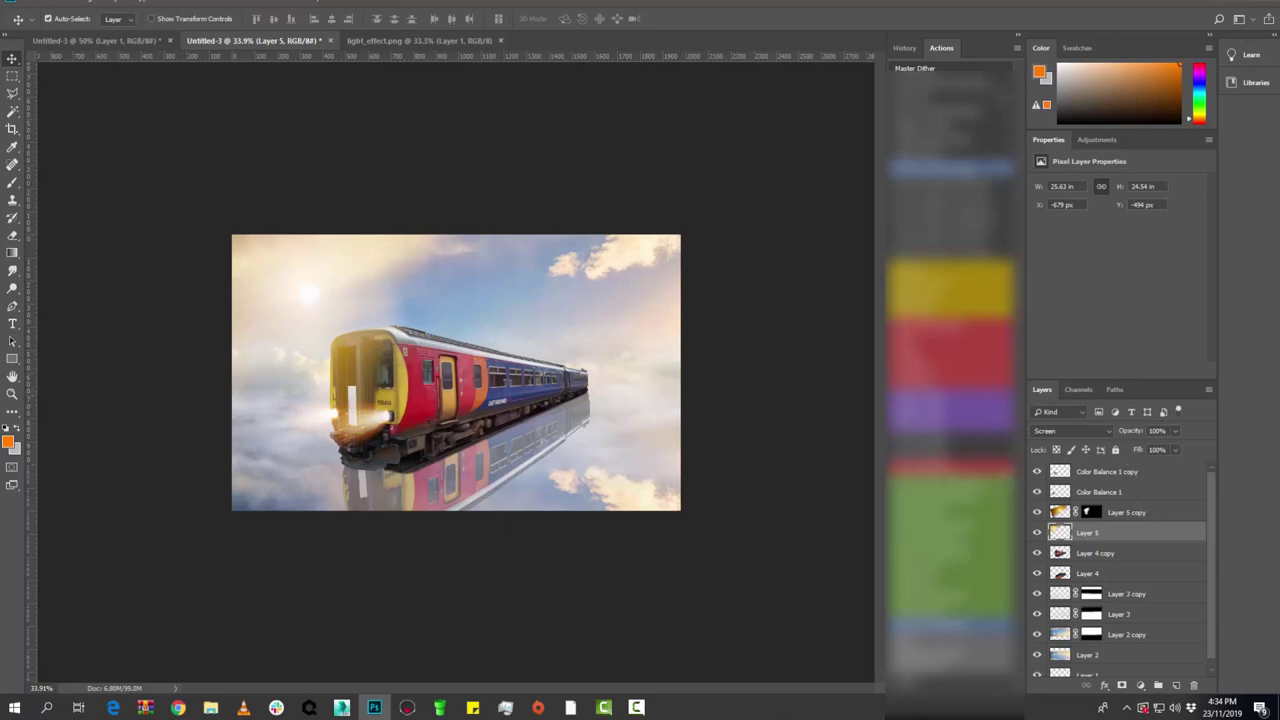
click(1156, 476)
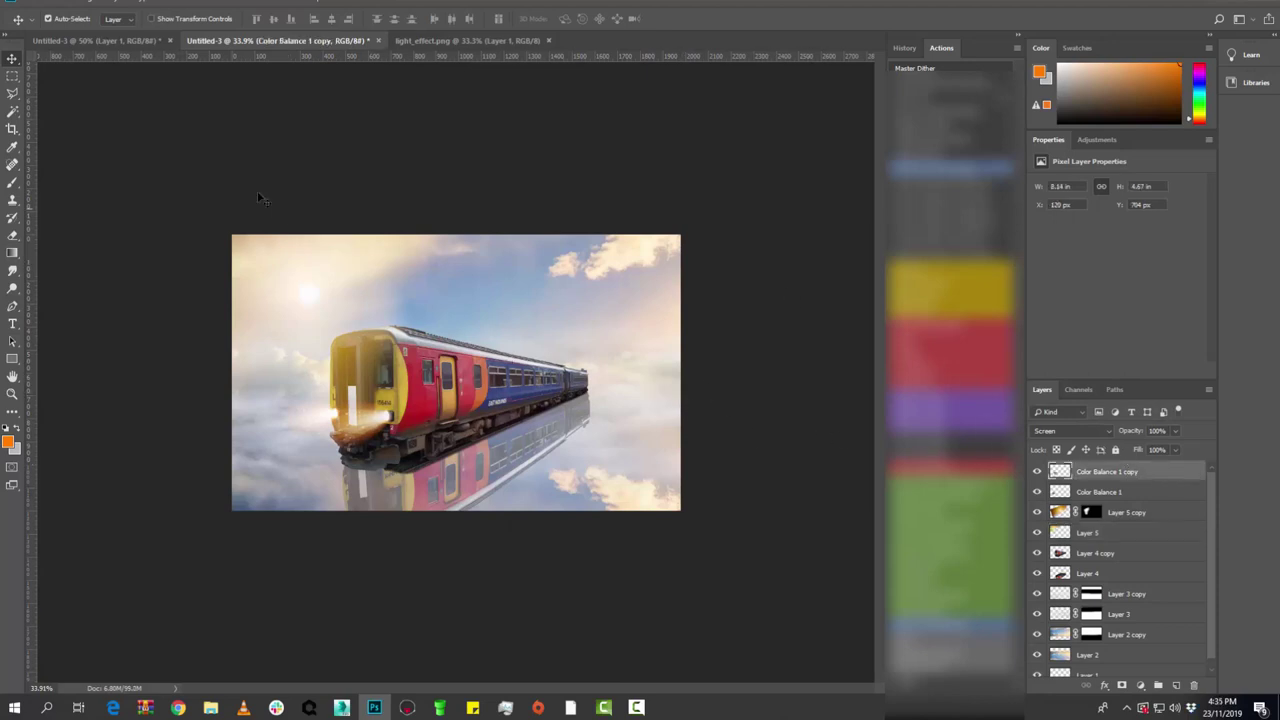
click(36, 2)
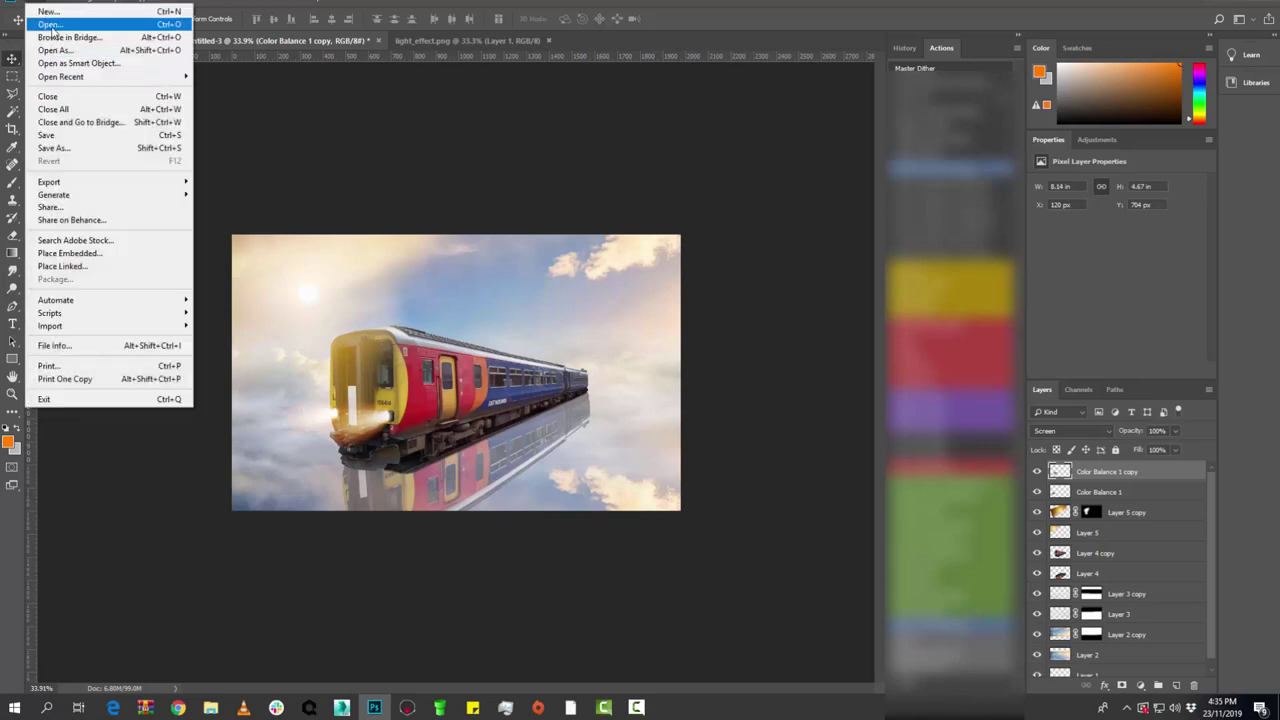
- Open Light.png and place the lantern right of the train, scaled to about 67%
click(52, 26)
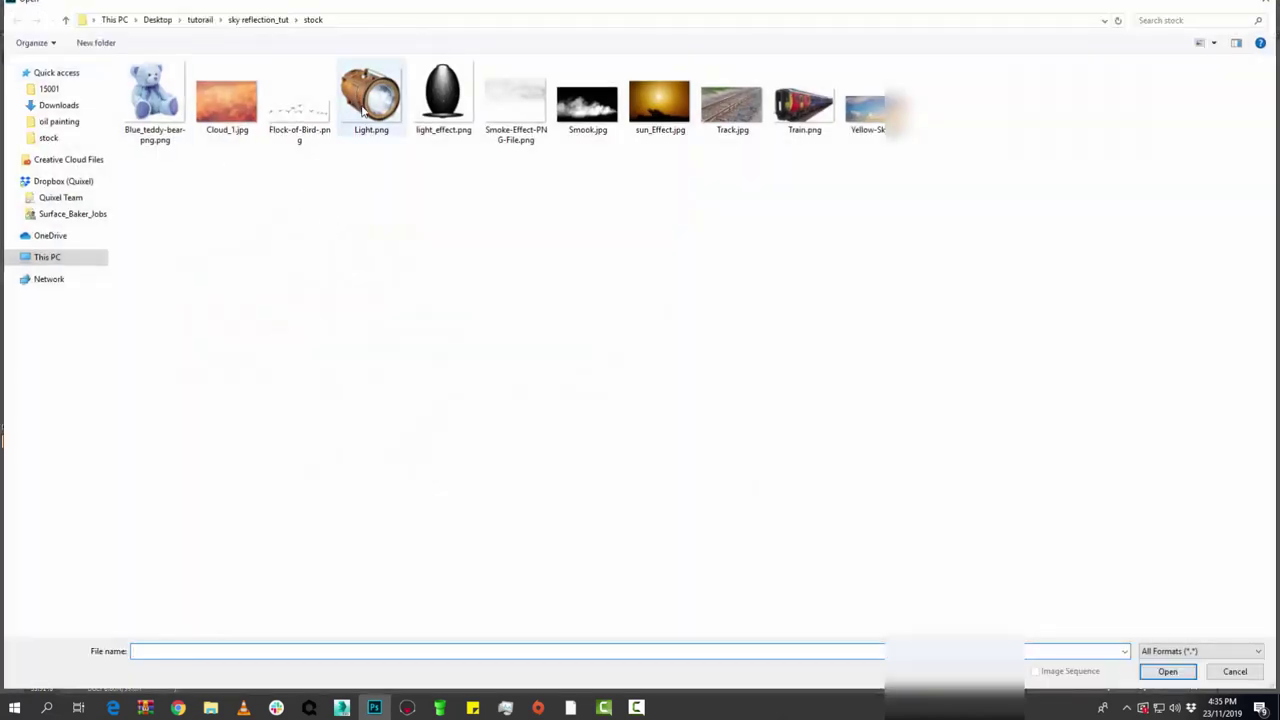
click(367, 113)
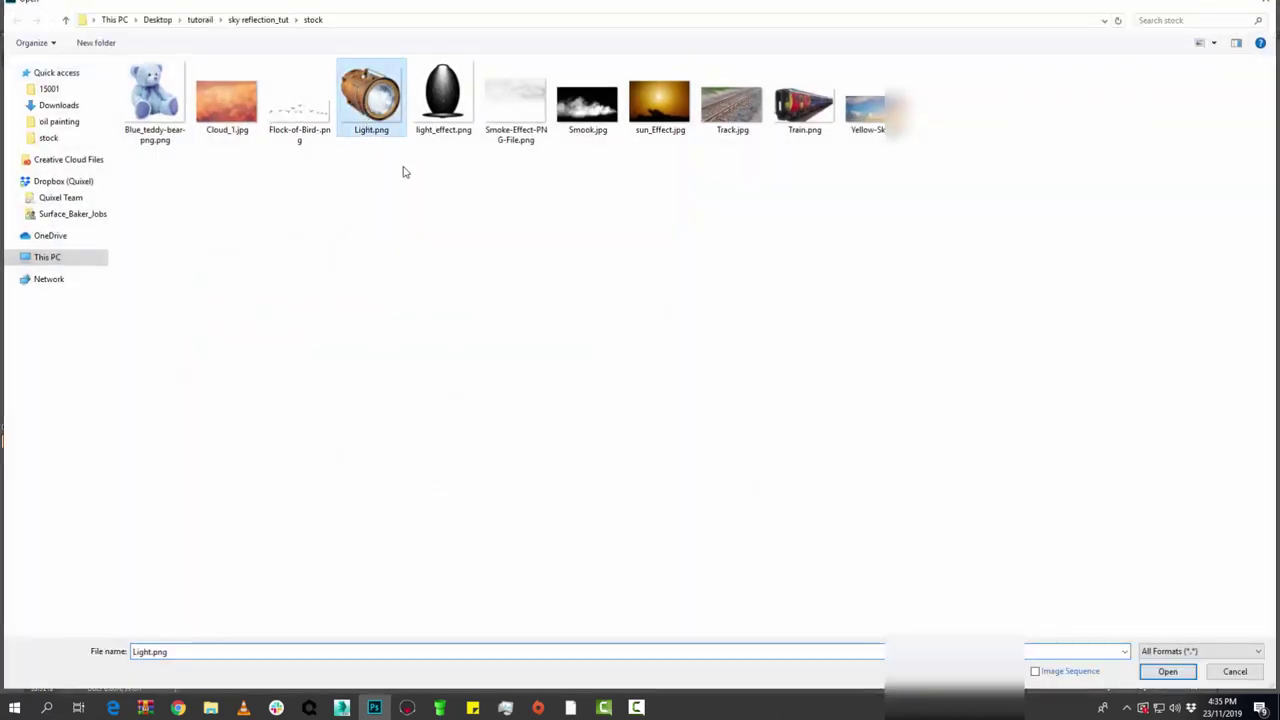
click(1167, 671)
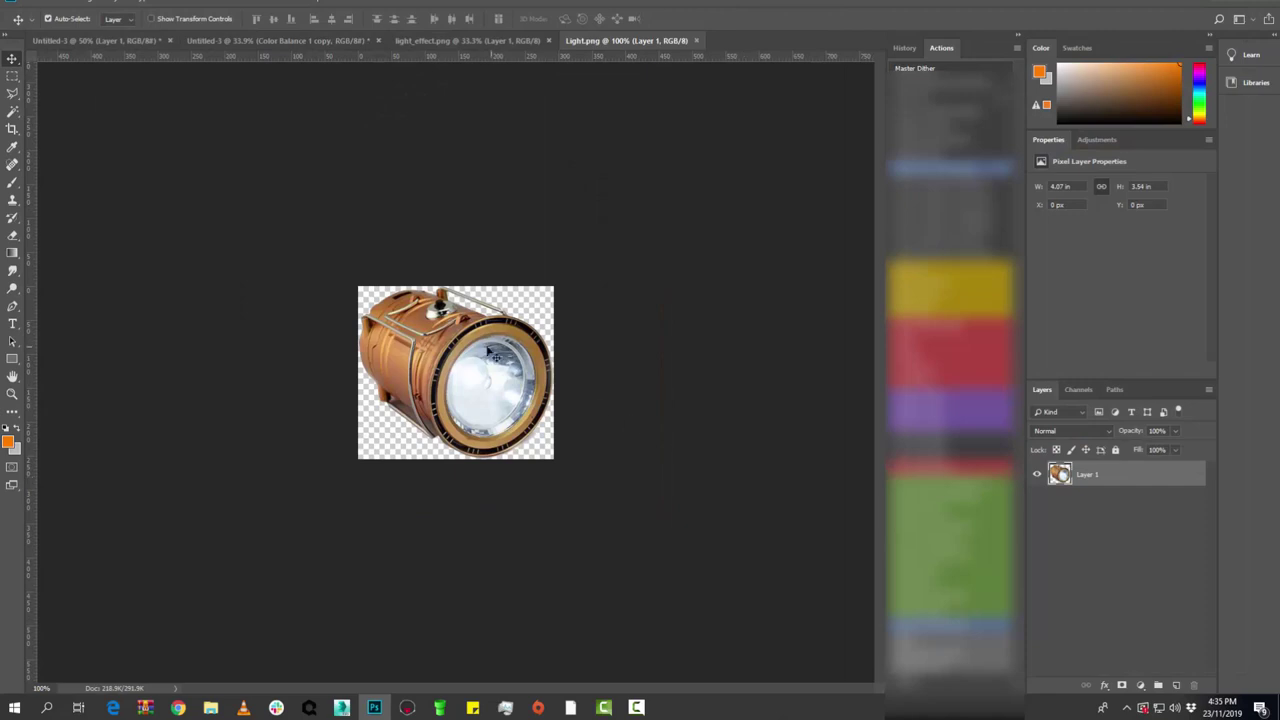
drag(467, 345, 250, 48)
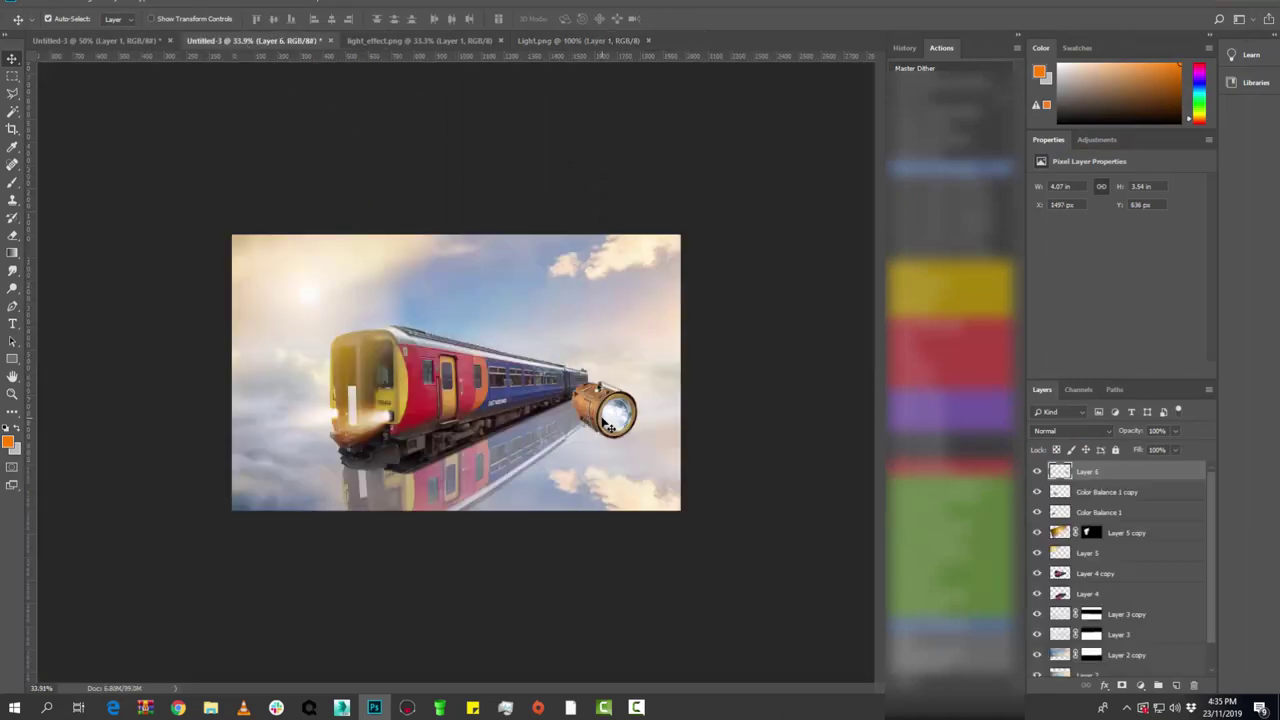
mouse_move(250, 48)
mouse_down()
mouse_move(617, 423)
mouse_move(640, 405)
mouse_move(630, 424)
mouse_up()
key(ctrl+t)
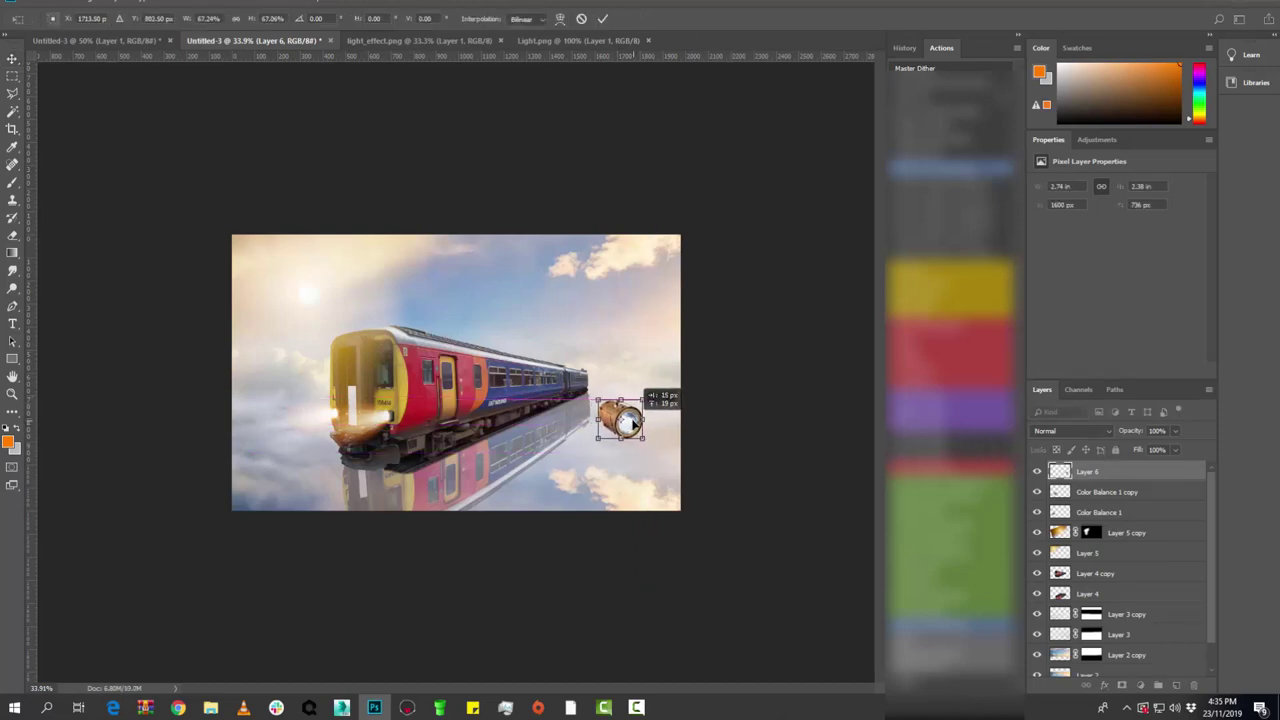
key(Return)
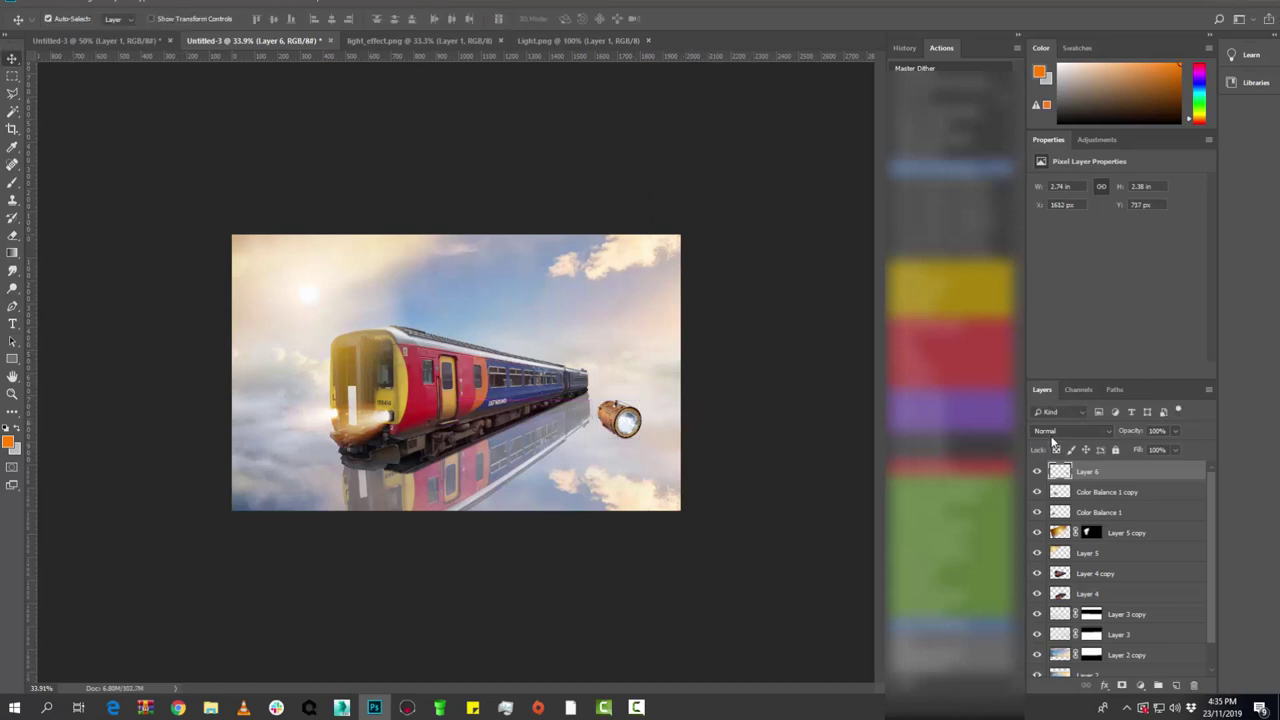
- Duplicate the lantern layer and flip the original vertically, moving it below
right_click(1118, 471)
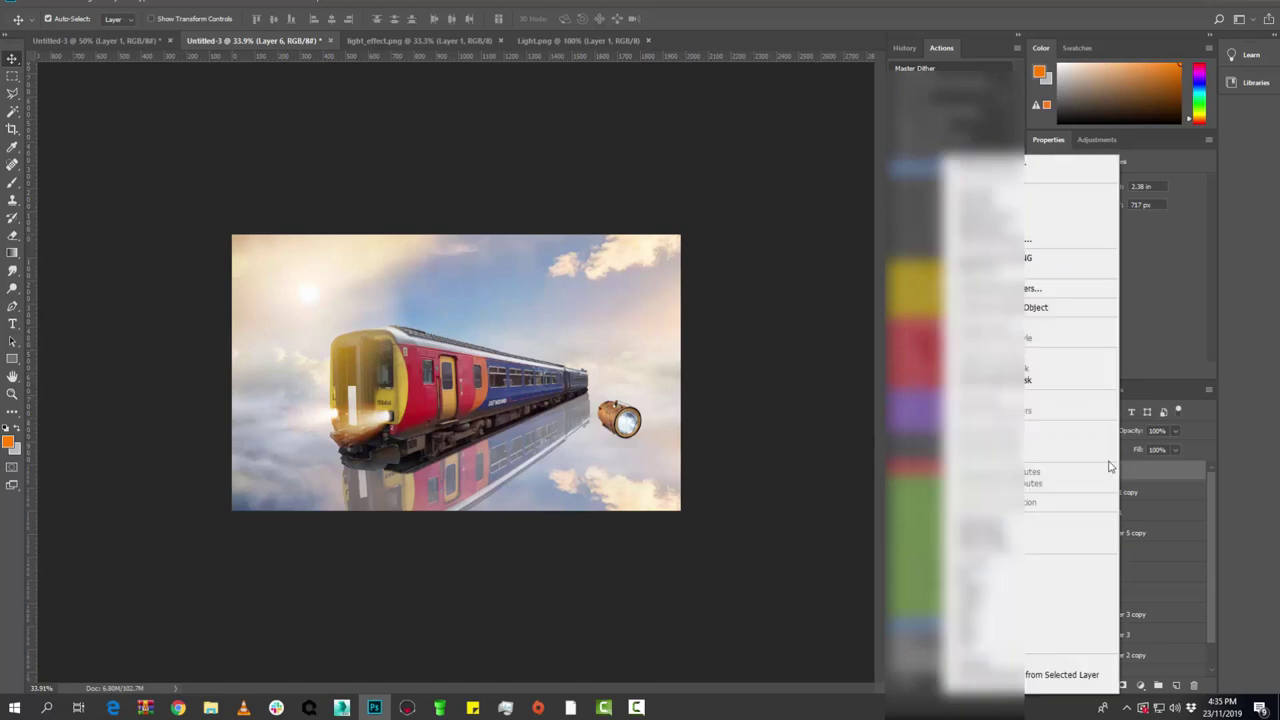
click(1060, 216)
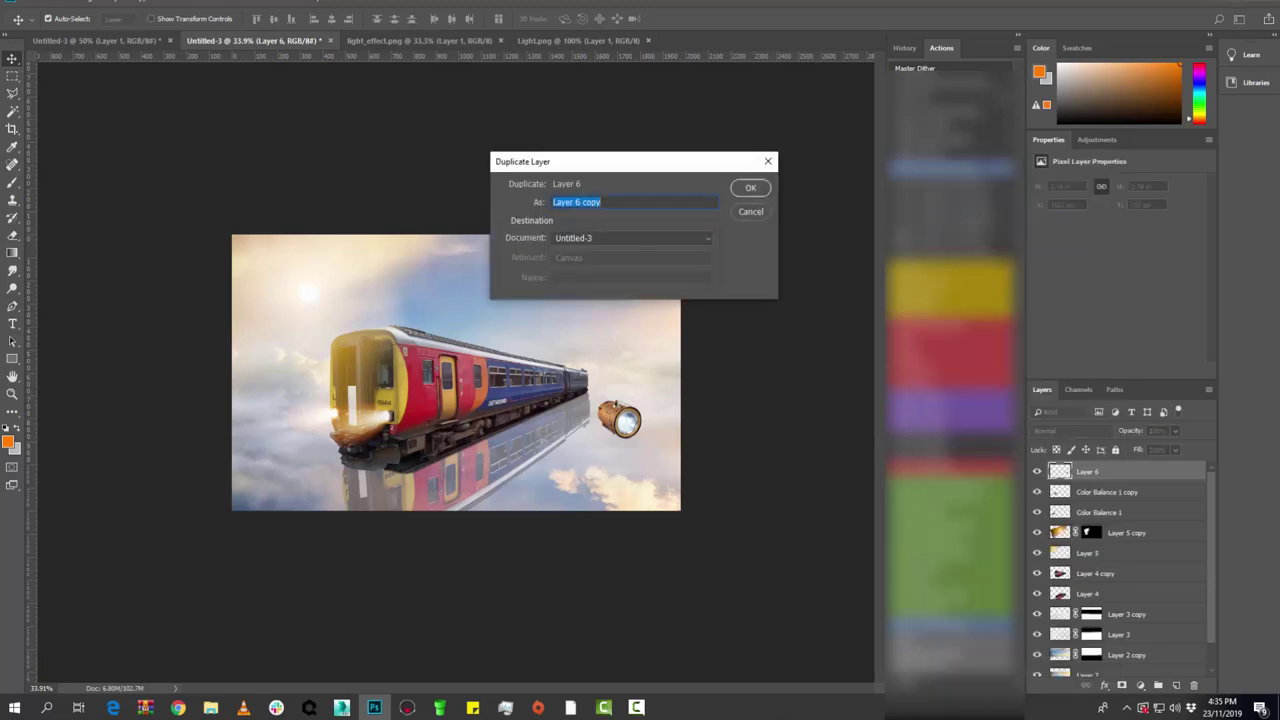
click(758, 187)
click(1136, 494)
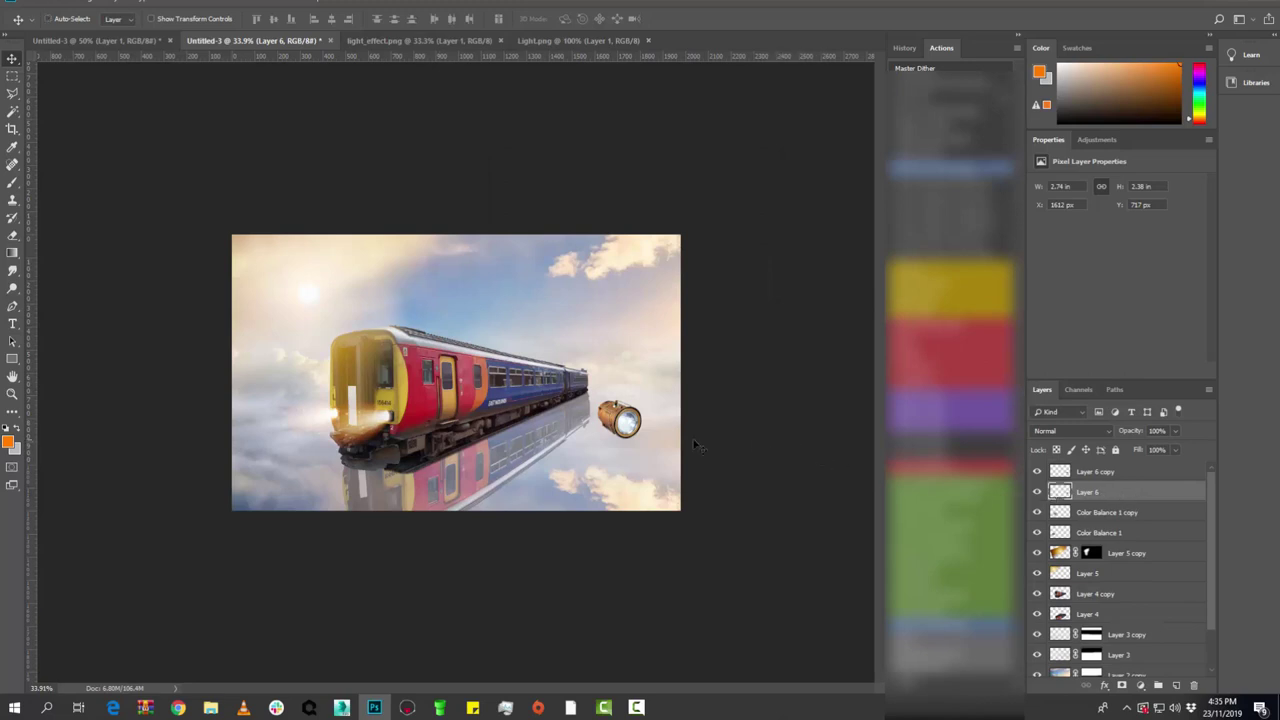
key(ctrl+t)
right_click(617, 423)
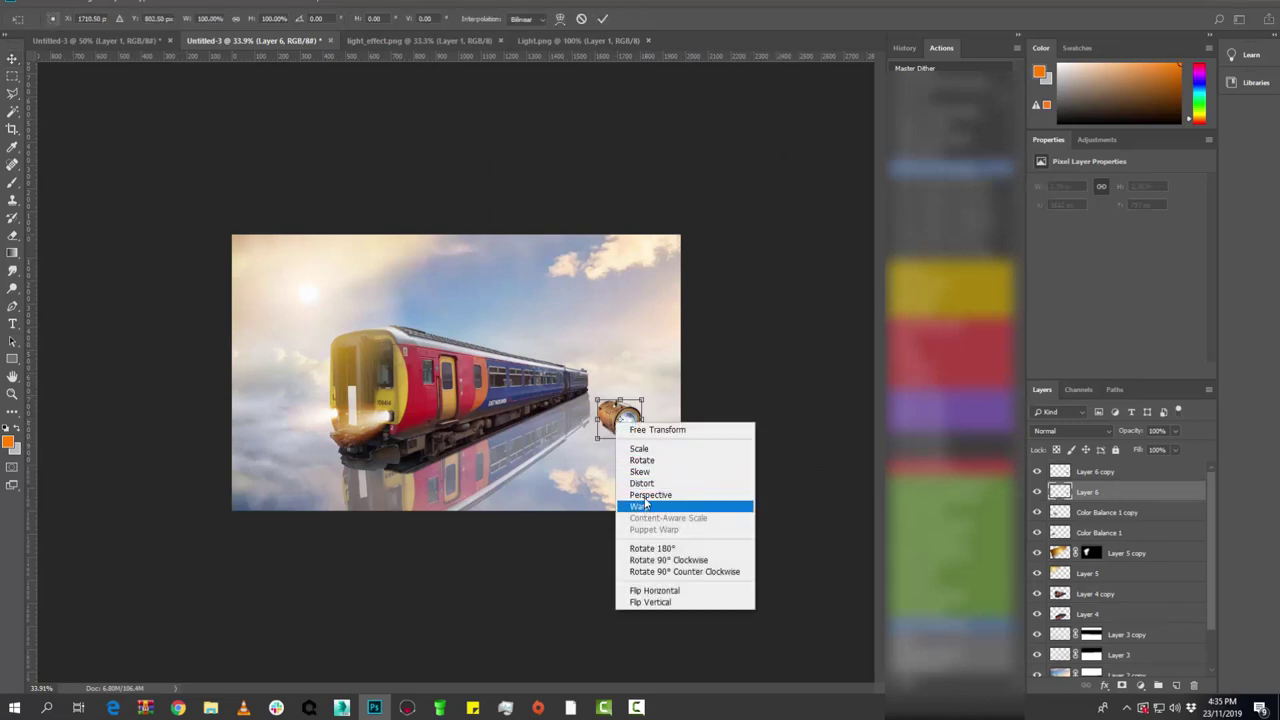
click(654, 602)
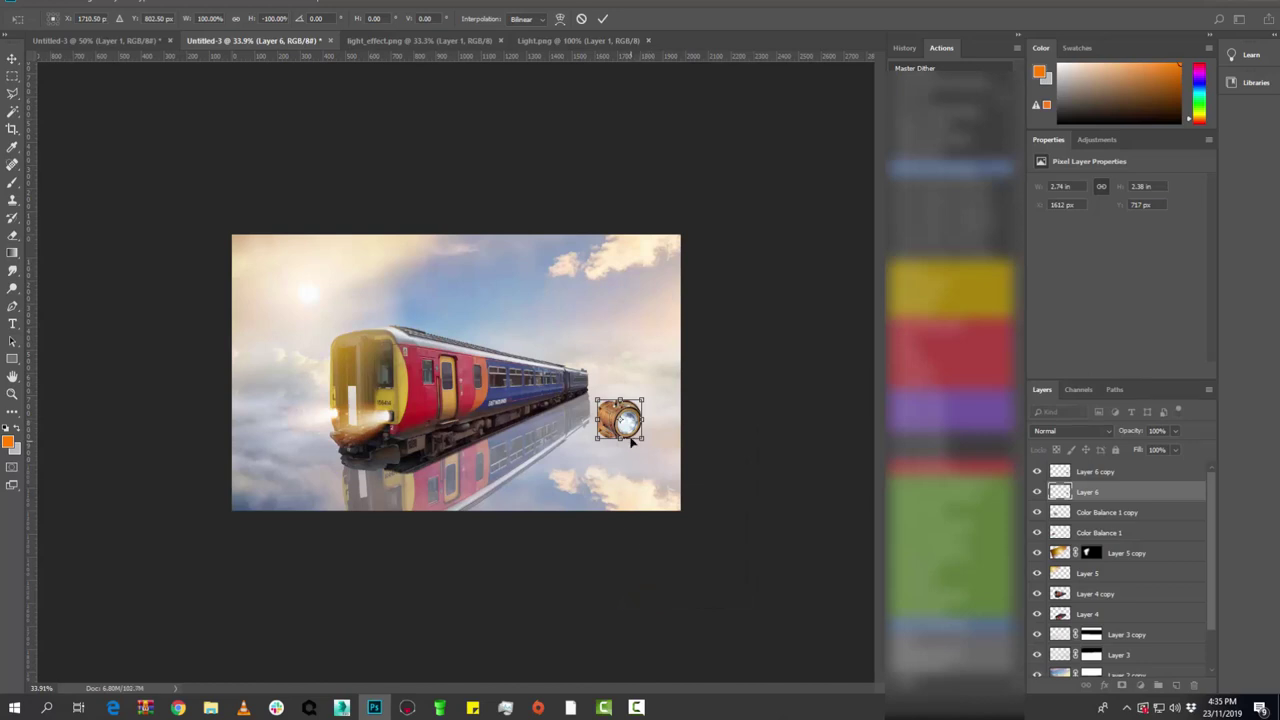
drag(620, 423, 640, 452)
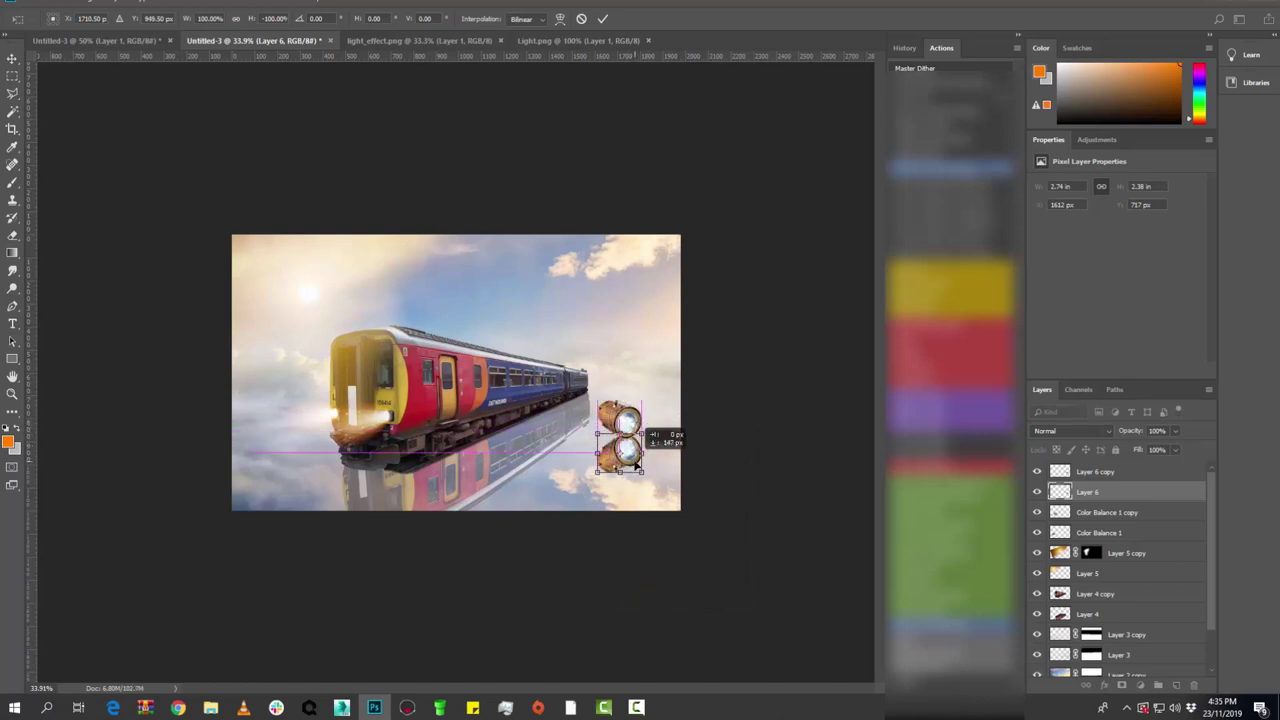
- Rotate and nudge the flipped lantern into a mirrored reflection position
right_click(633, 446)
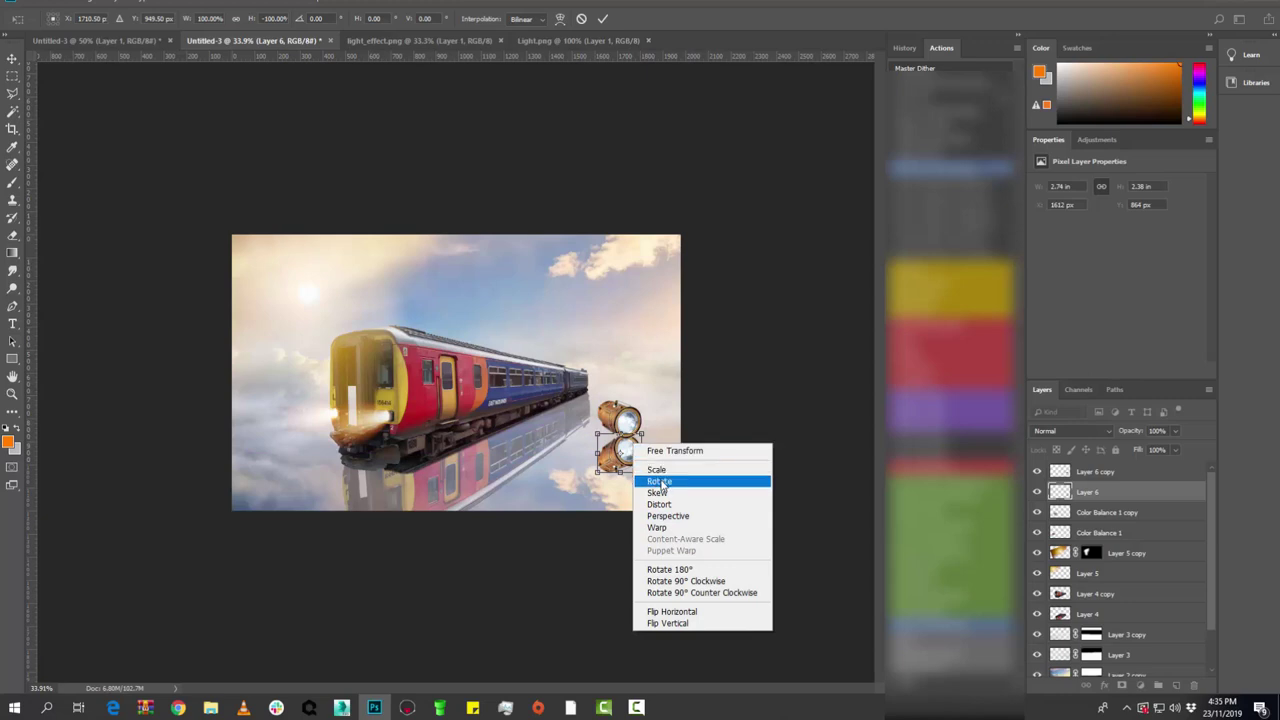
click(660, 482)
drag(658, 426, 676, 478)
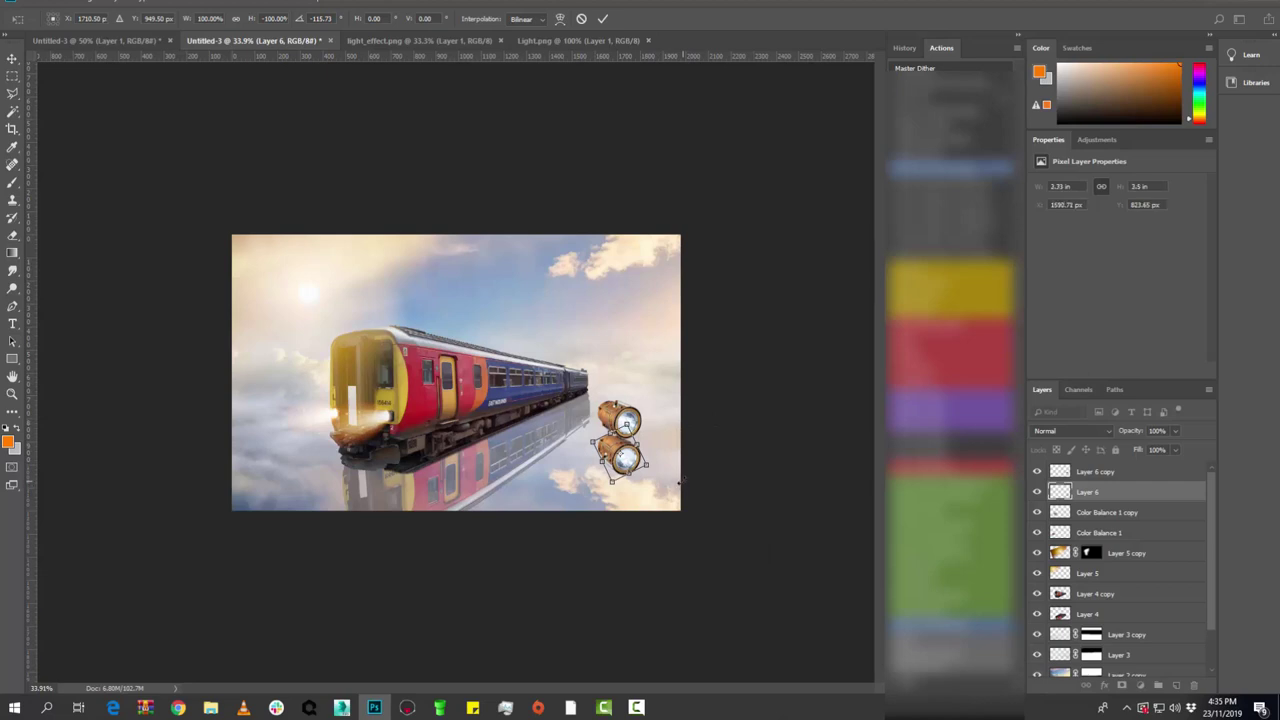
drag(622, 440, 606, 428)
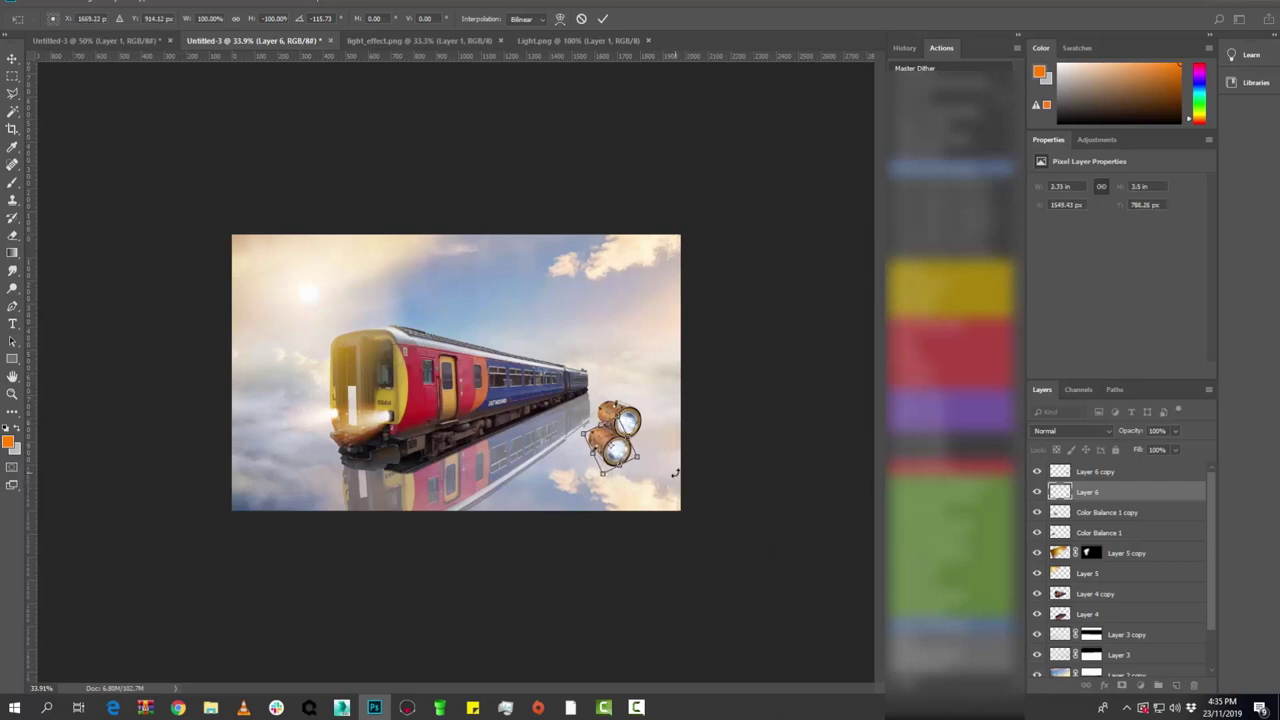
key(Up)
key(Up)
key(Up)
key(Left)
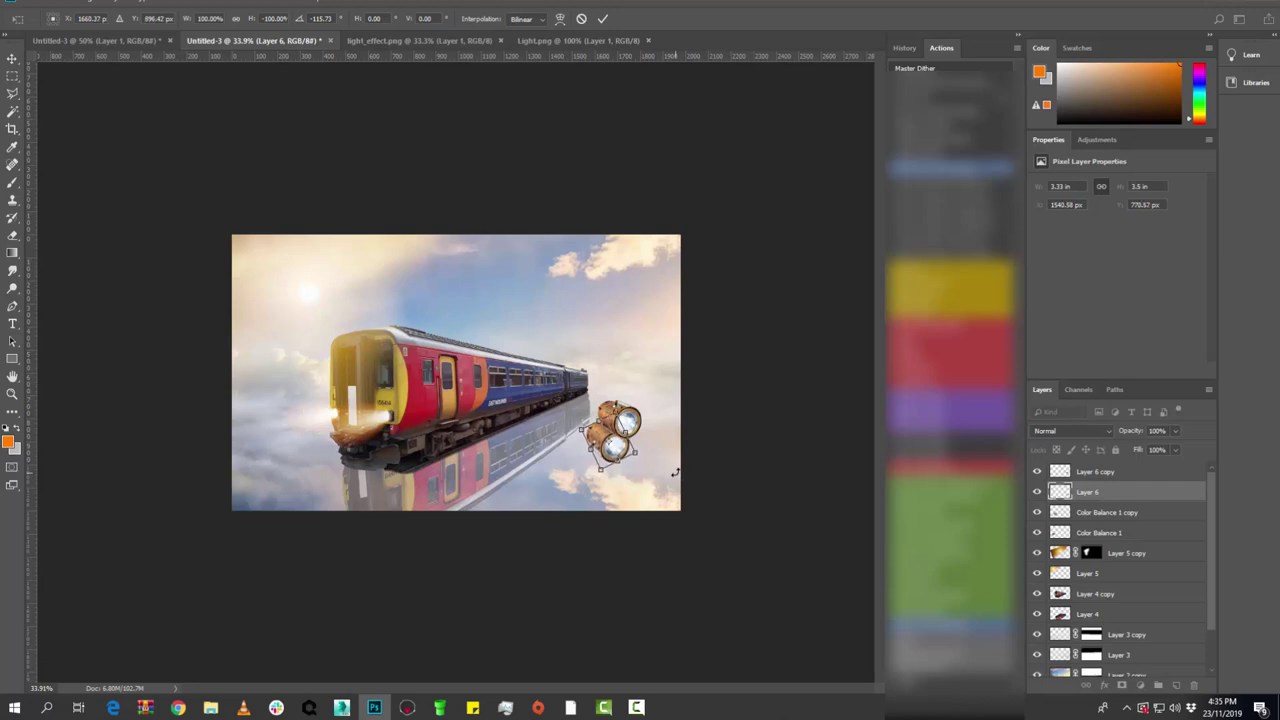
mouse_move(648, 425)
mouse_down()
mouse_move(612, 440)
mouse_move(647, 397)
mouse_up()
key(Down)
key(Up)
click(12, 59)
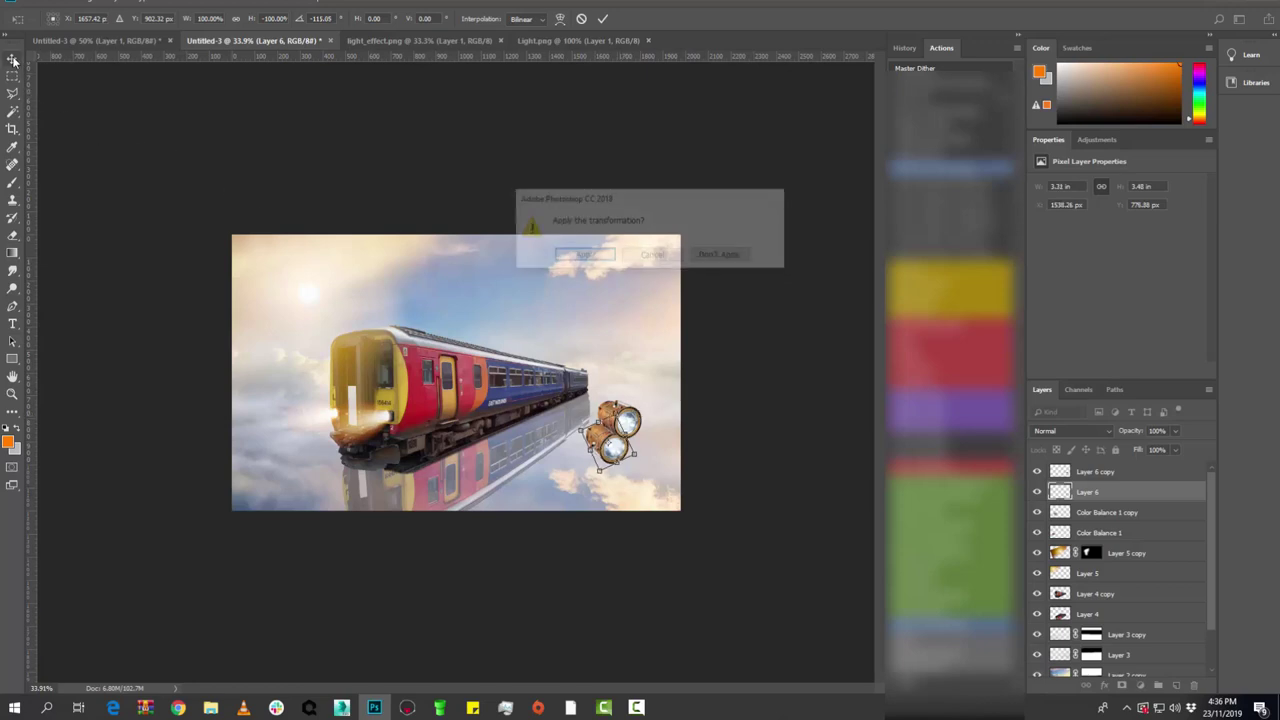
click(584, 258)
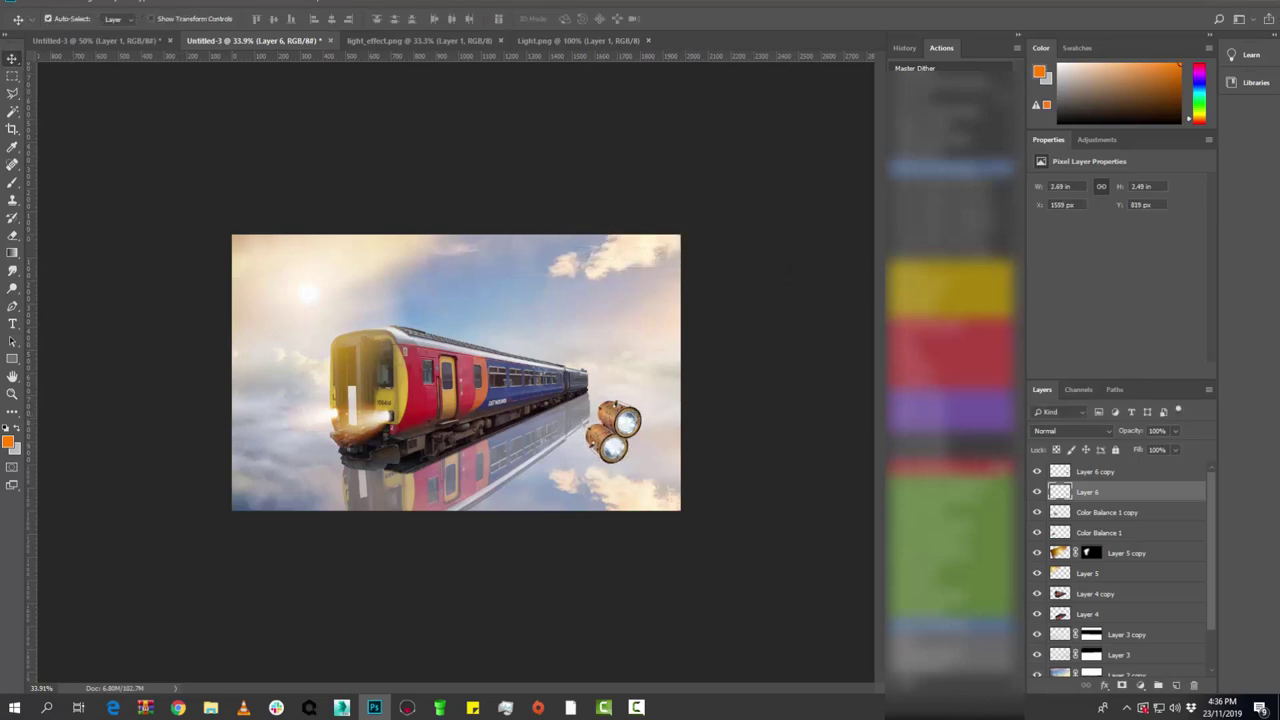
- Shift the reflection left, lower its fill to 35%, and tilt it slightly
drag(620, 440, 611, 441)
click(1173, 450)
drag(1175, 470, 1138, 466)
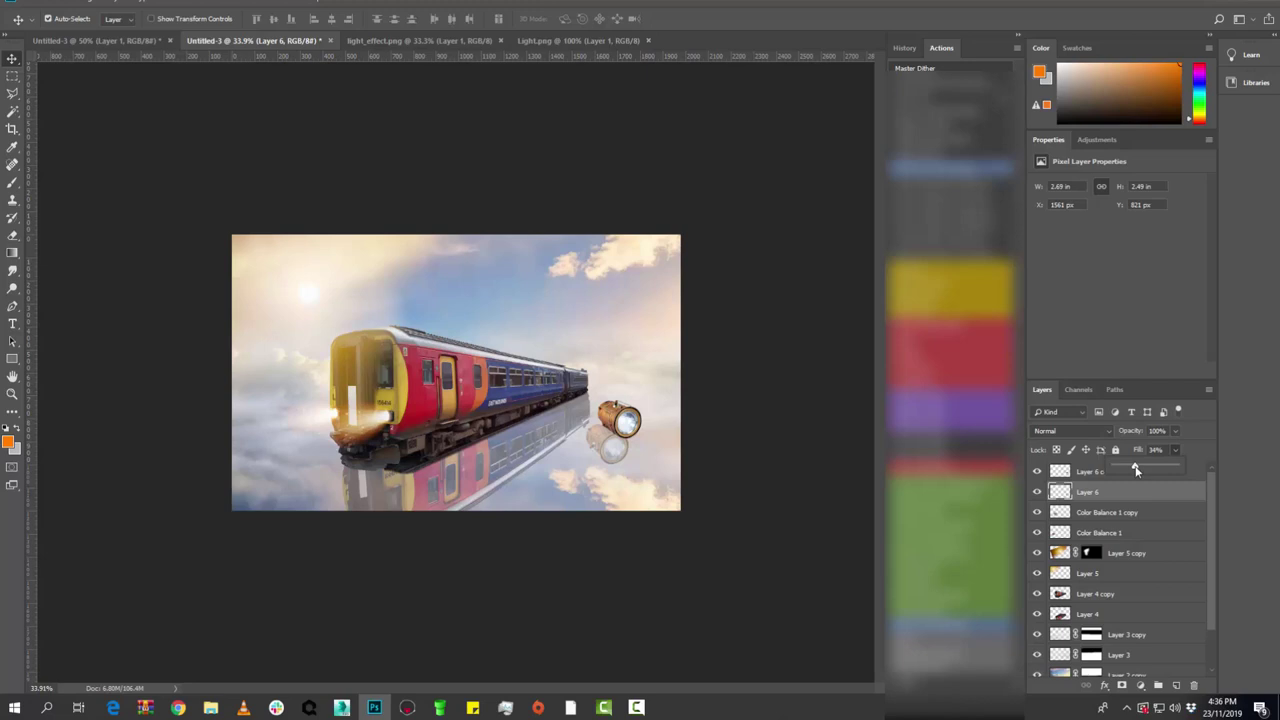
click(1148, 497)
key(ctrl+t)
drag(745, 363, 758, 377)
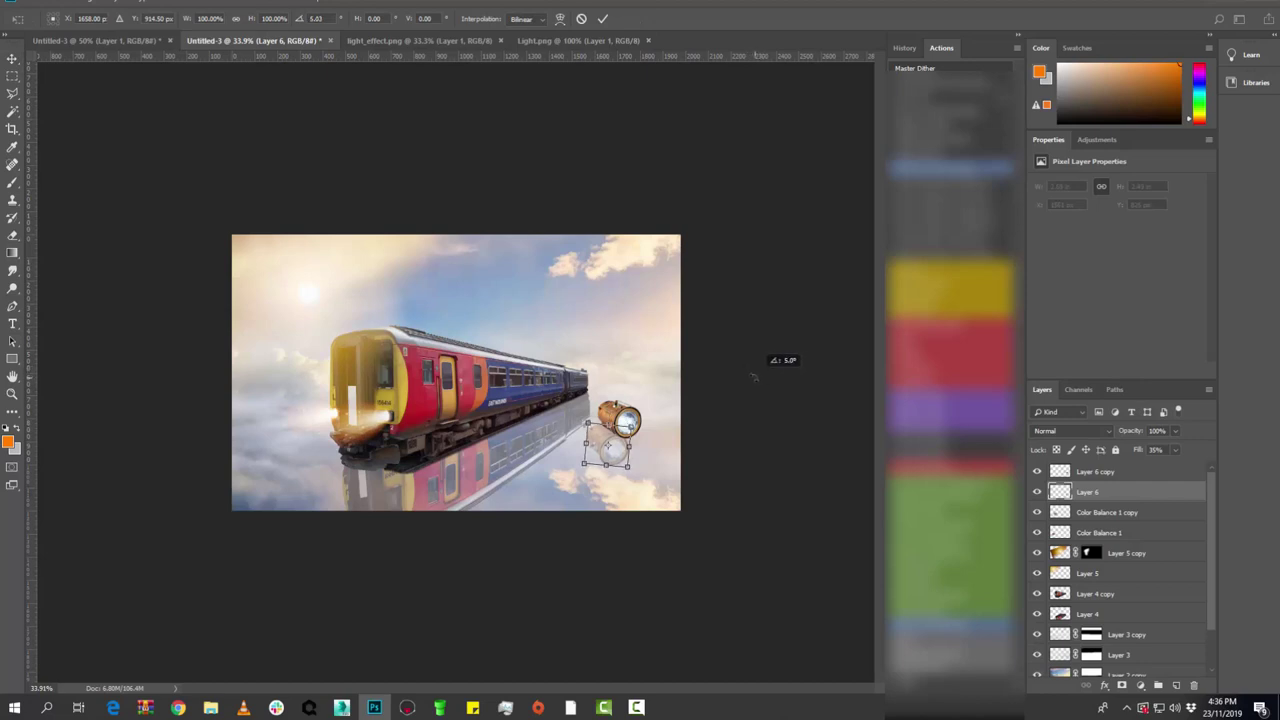
key(Return)
- Set the Layer 6 reflection to 100% fill and 60% opacity
scroll(1116, 556, down, 2)
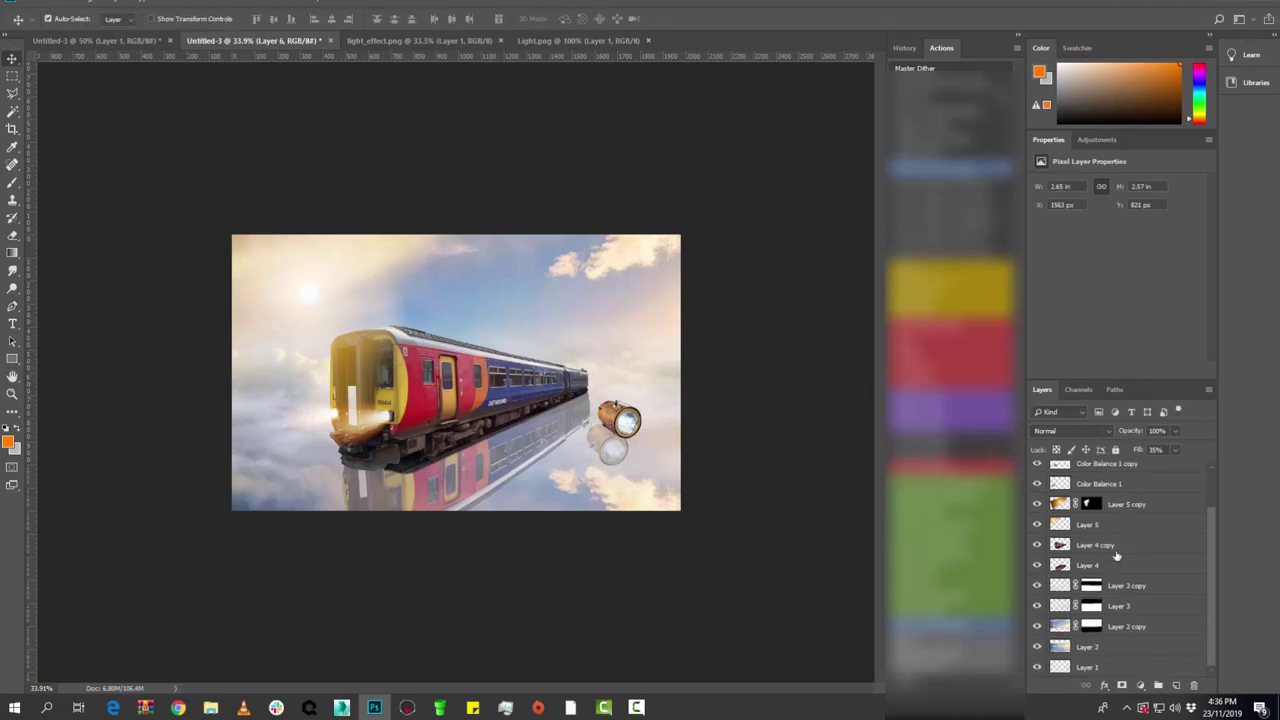
click(1126, 566)
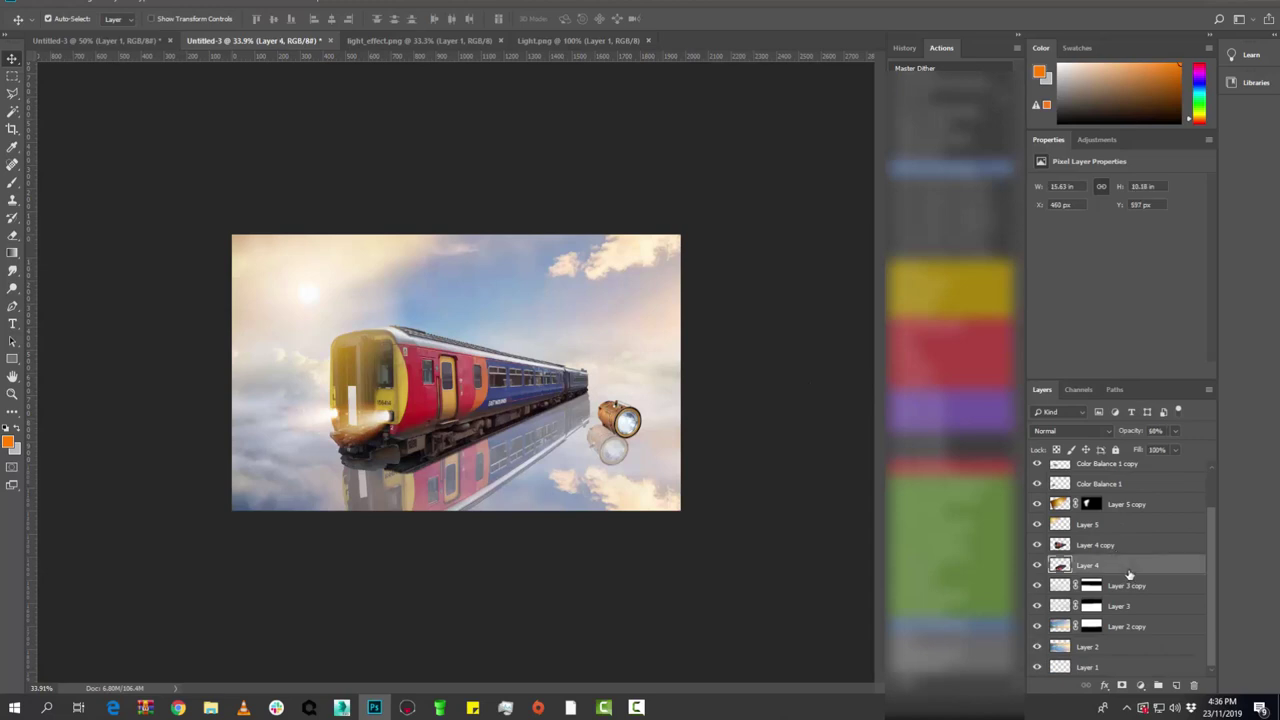
scroll(1129, 569, up, 2)
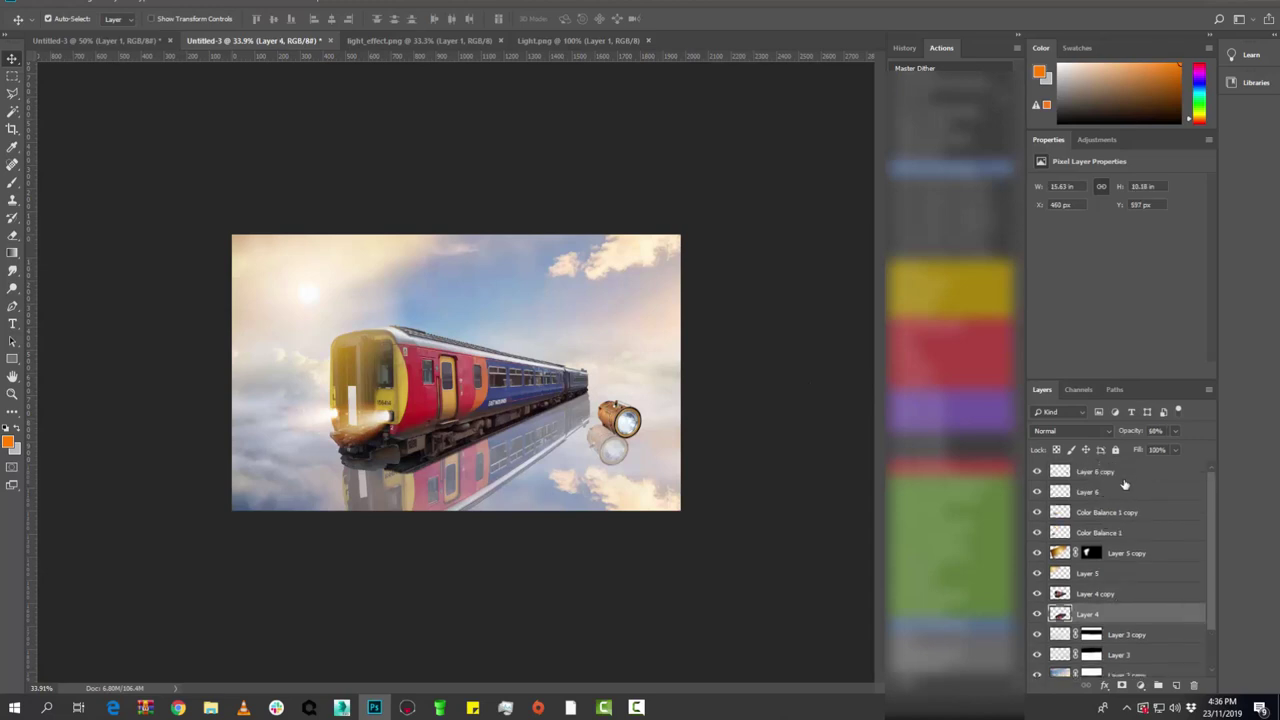
click(1125, 475)
click(1120, 494)
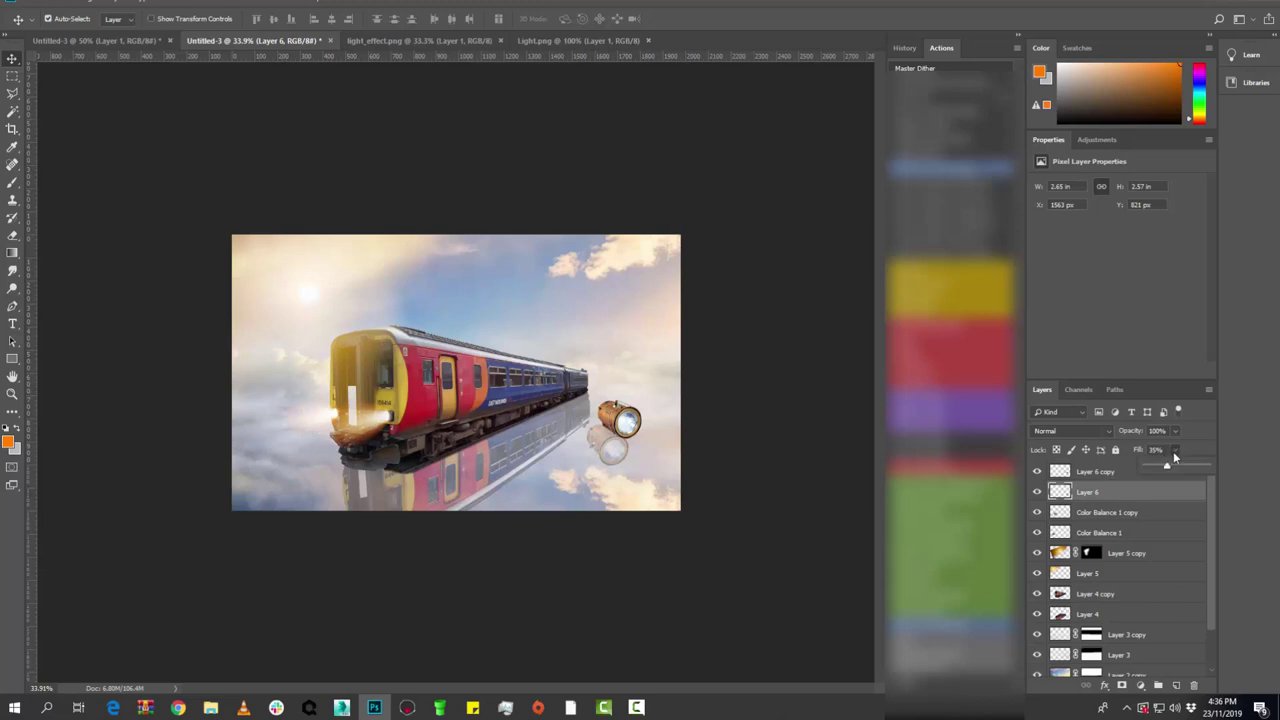
drag(1183, 470, 1257, 466)
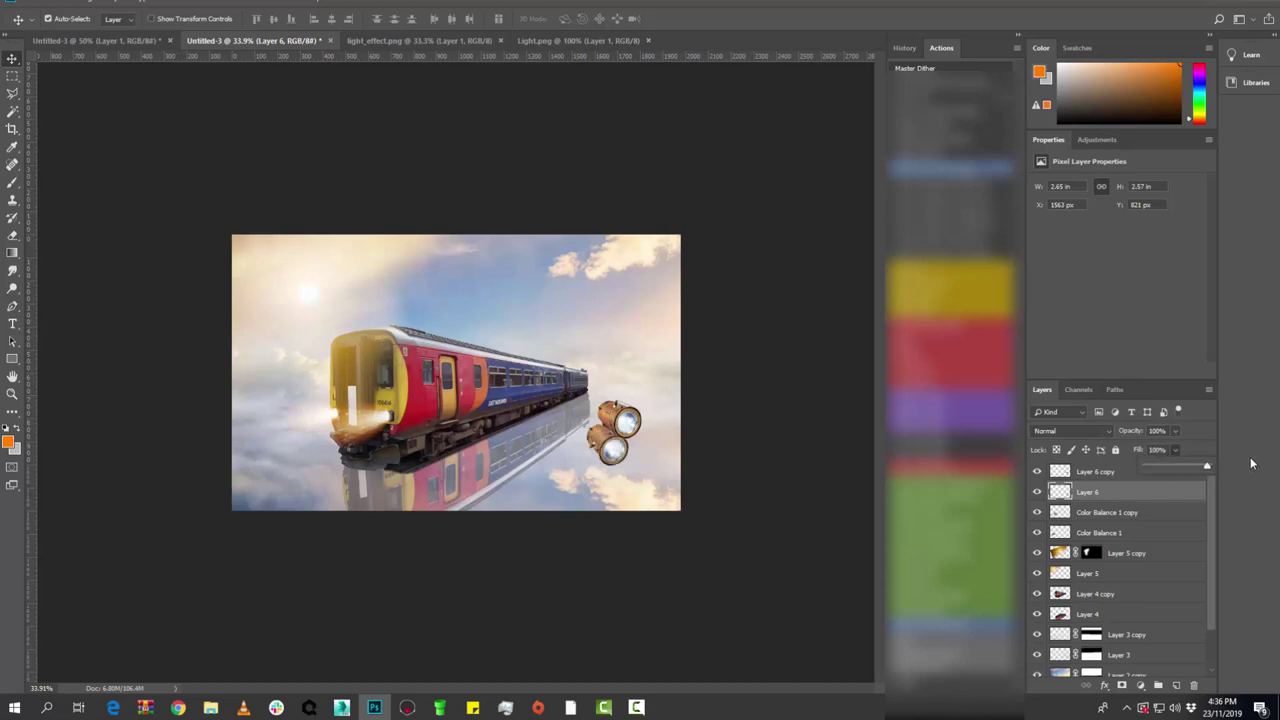
click(1171, 437)
text(60)
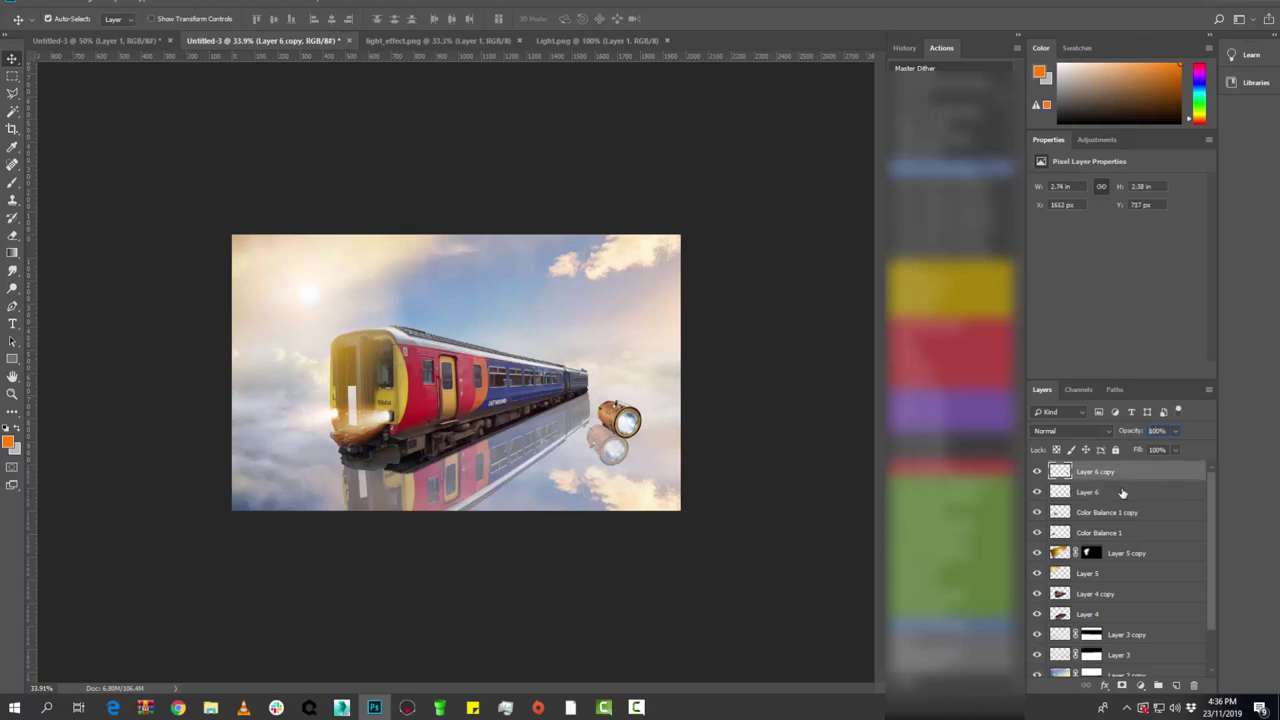
text(50)
key(Return)
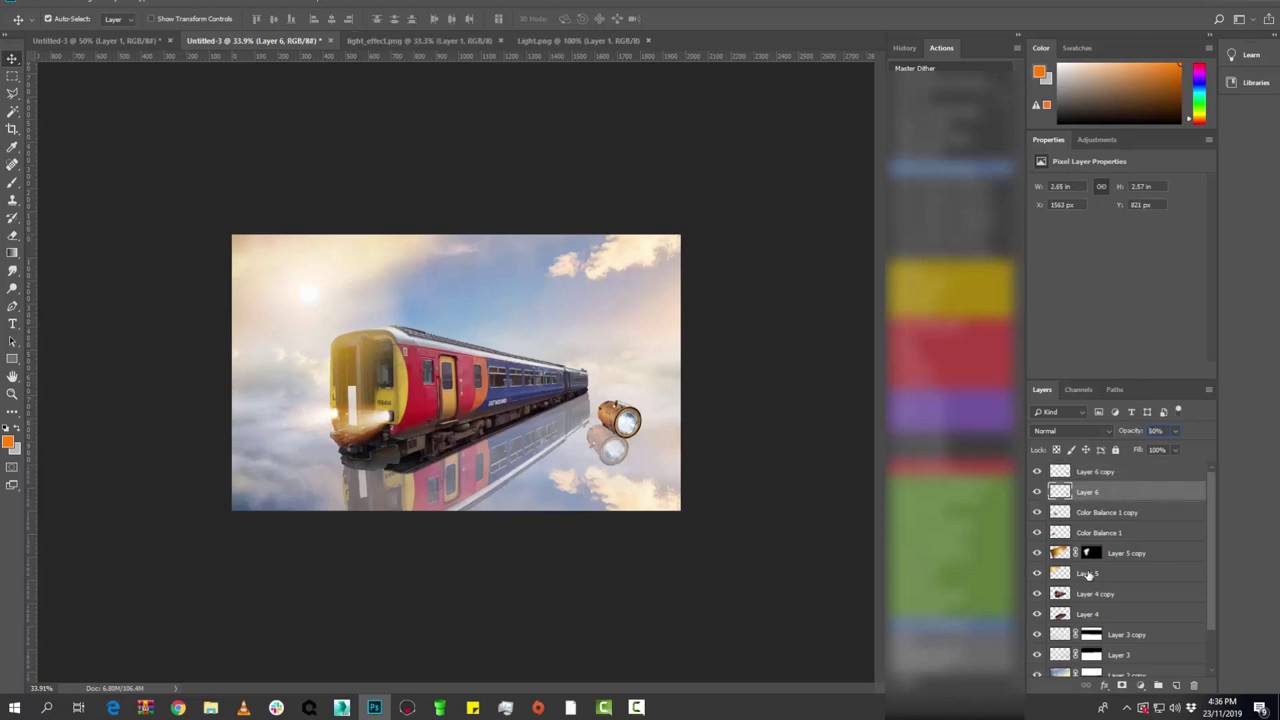
- Set the Color Balance 1 copy layer's fill to 87%
click(1090, 553)
click(1100, 515)
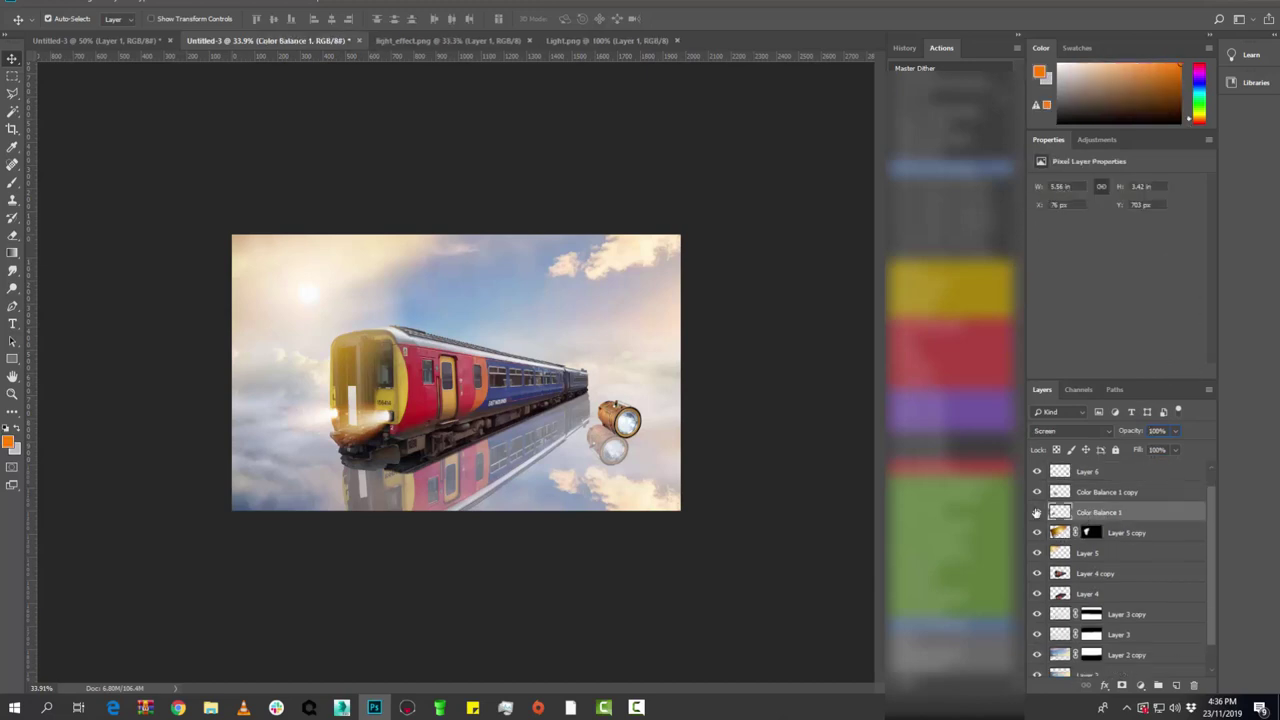
click(1093, 494)
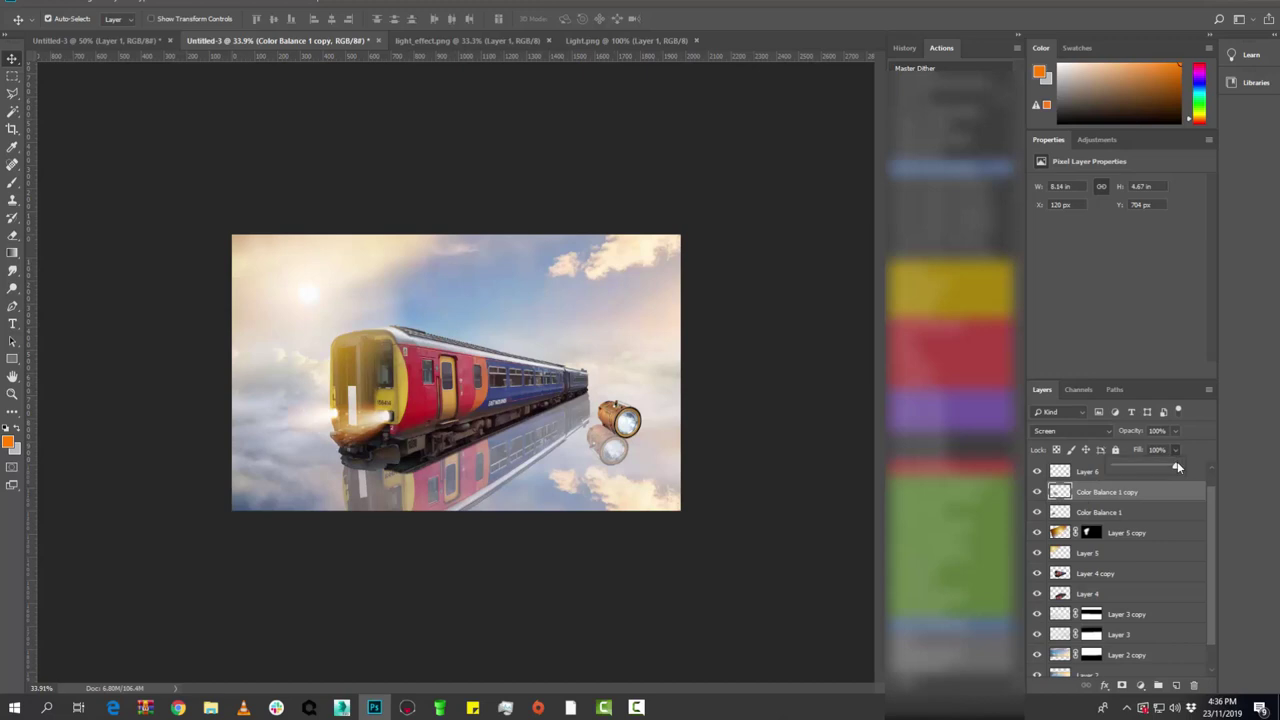
drag(1165, 468, 1168, 466)
click(1105, 500)
- Duplicate it as Color Balance 1 copy 2, move it to the top and shrink it
right_click(1159, 499)
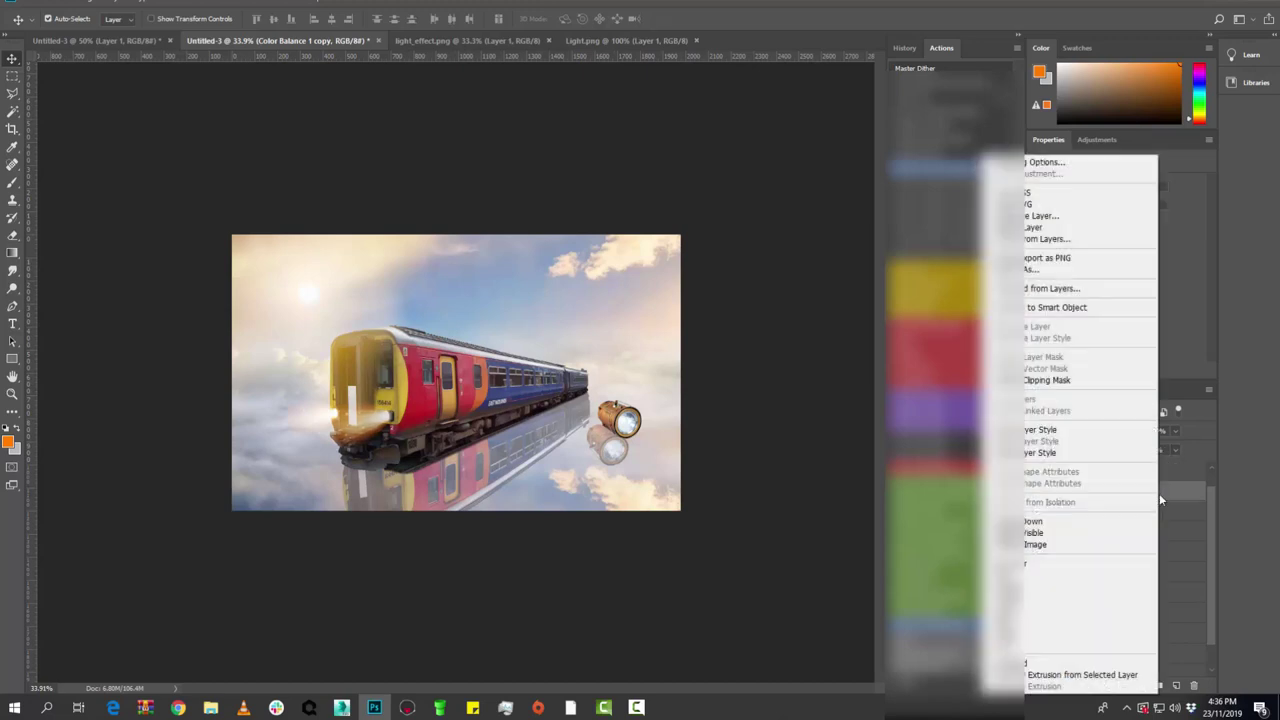
click(1040, 216)
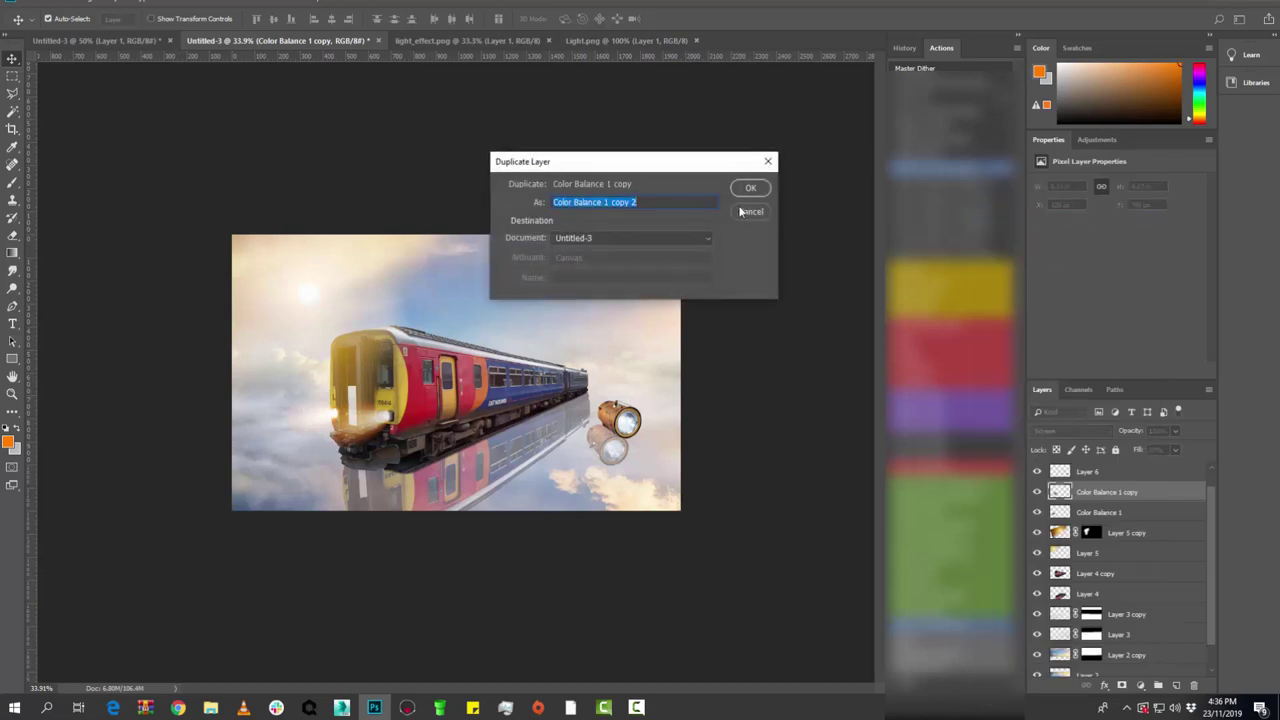
click(743, 191)
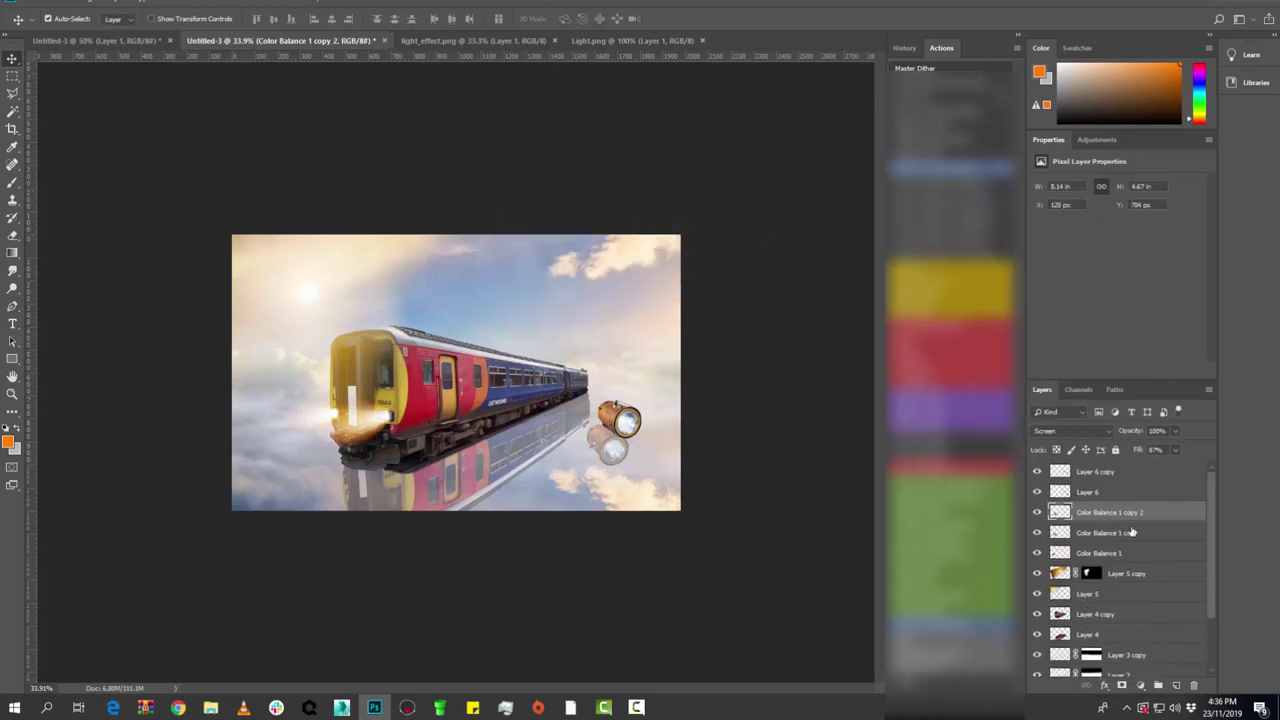
drag(1180, 515, 1150, 472)
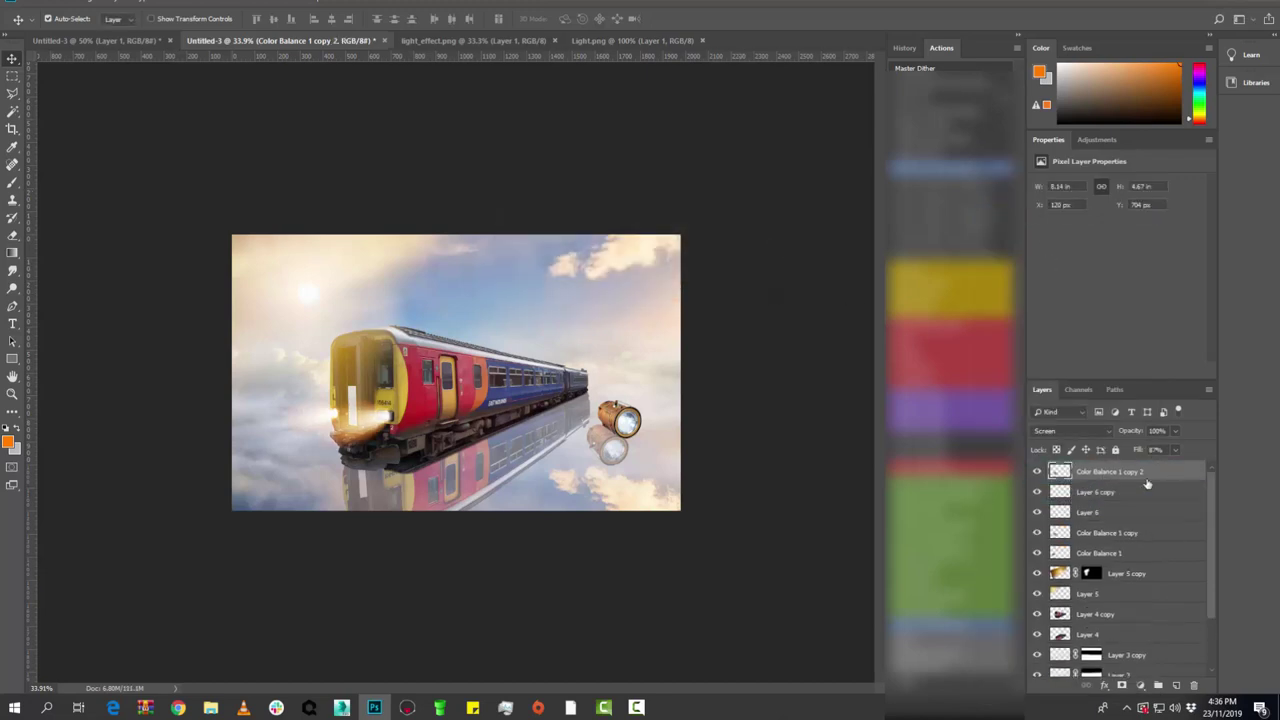
key(ctrl+t)
mouse_move(682, 570)
mouse_down()
mouse_move(484, 474)
mouse_move(551, 461)
mouse_up()
- Flip the glow horizontally and reposition it slightly
right_click(510, 446)
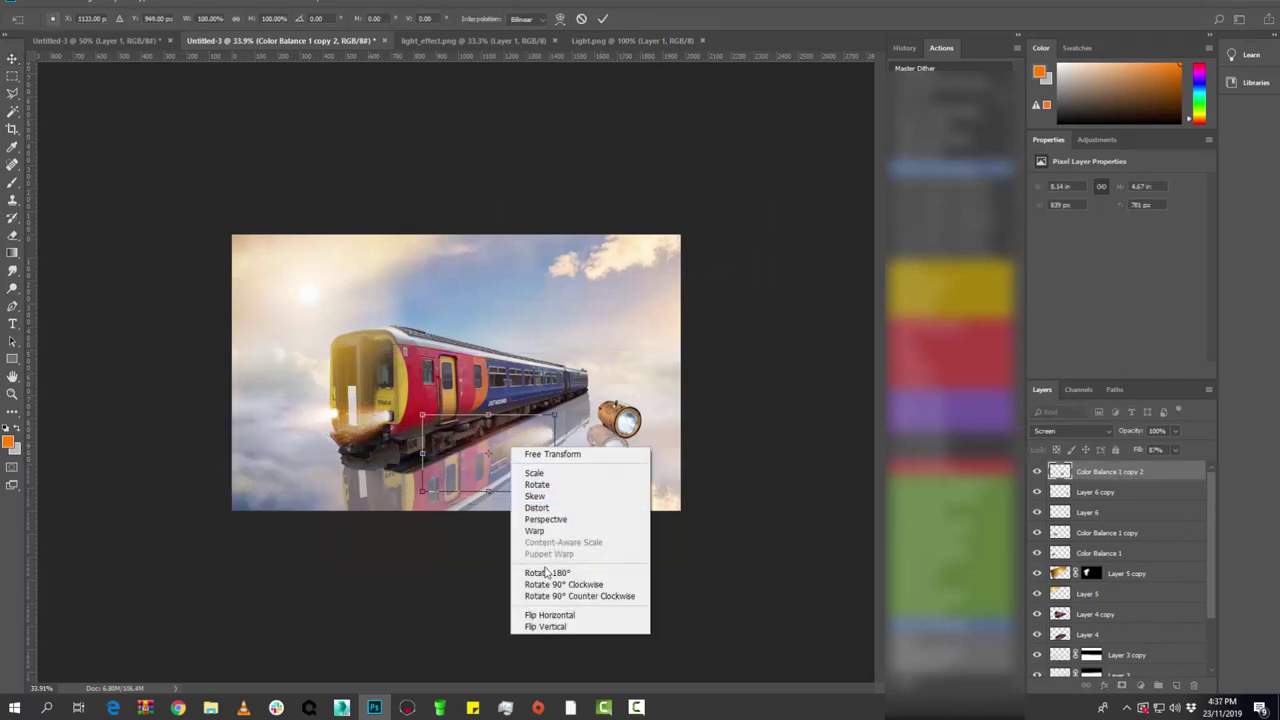
click(559, 617)
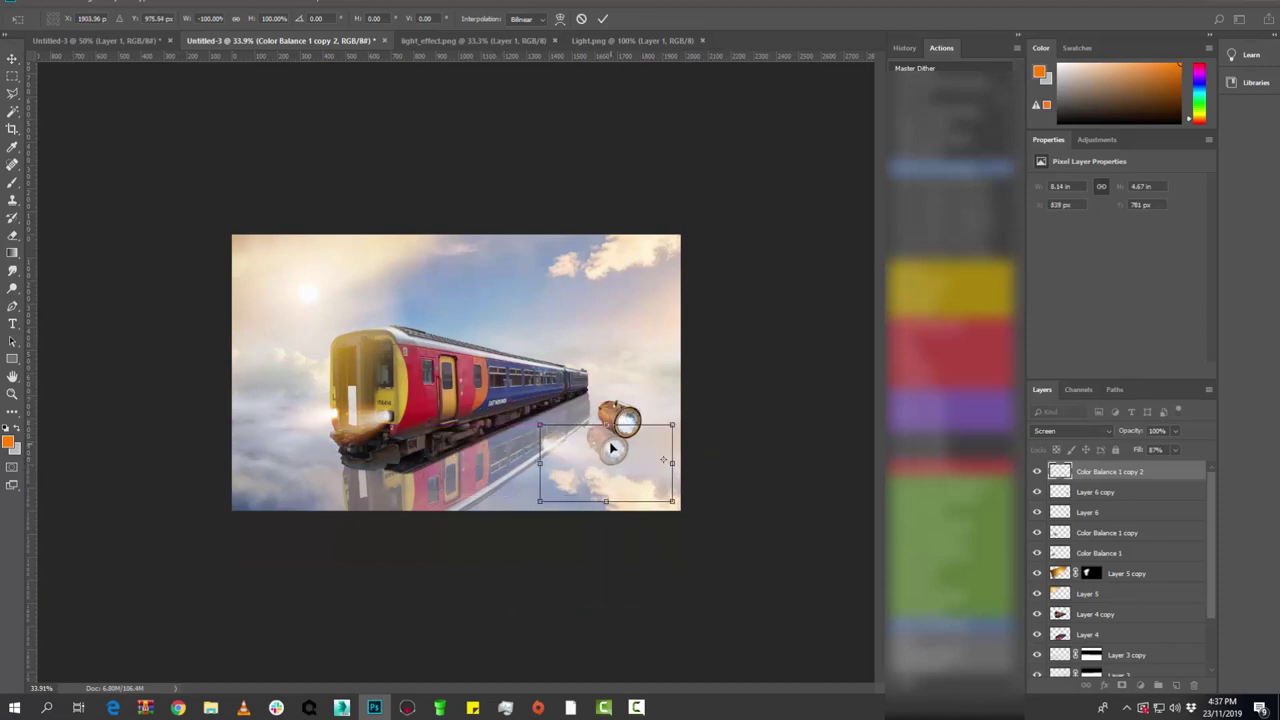
drag(646, 465, 662, 459)
click(12, 76)
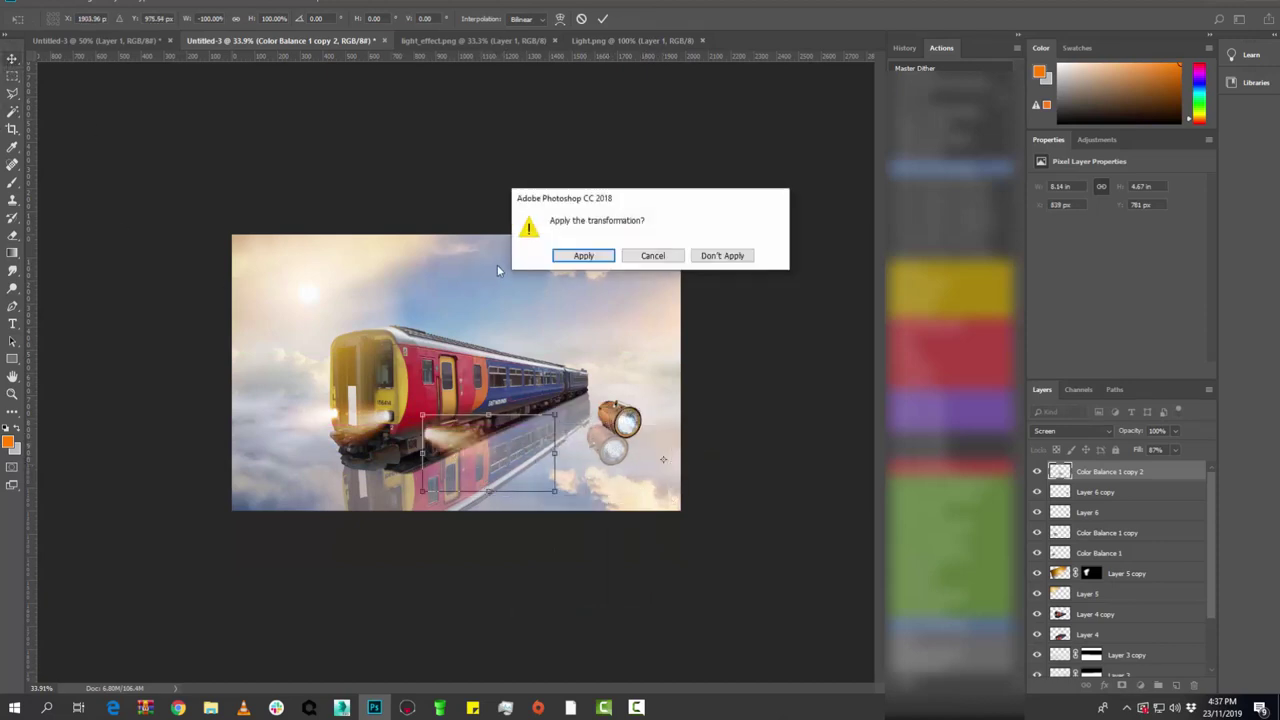
click(570, 260)
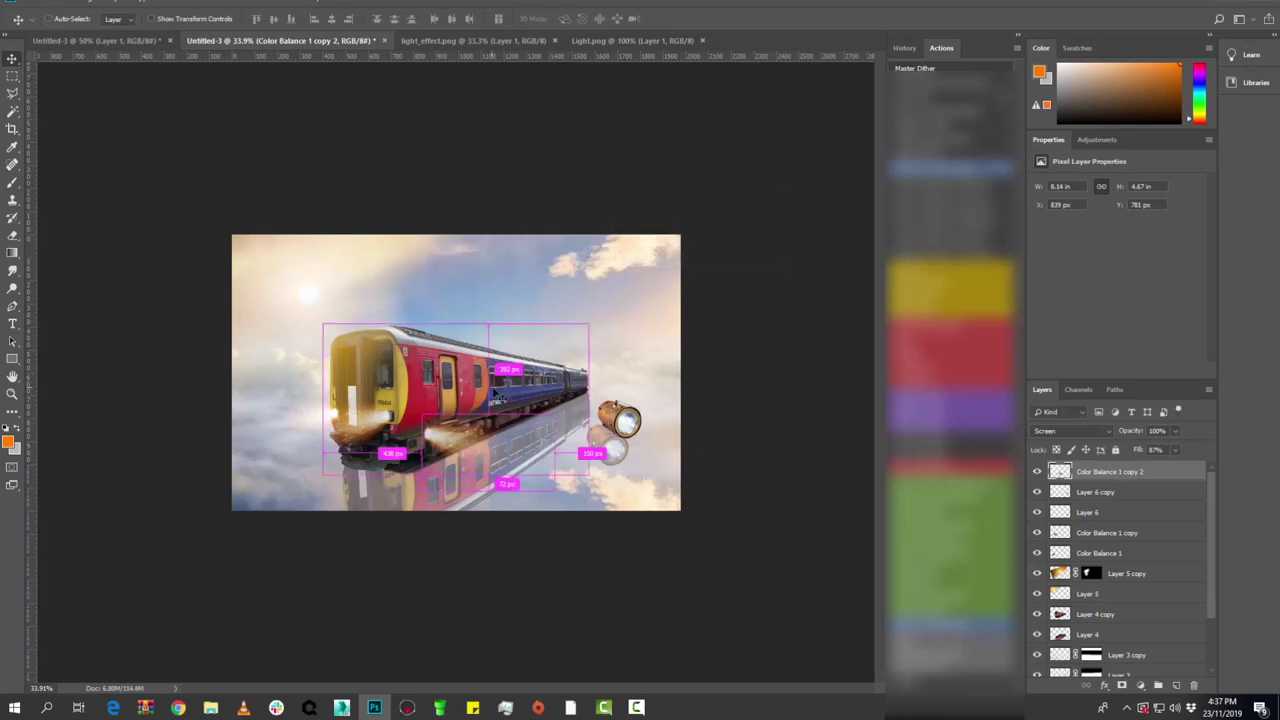
- Move the glow right beside the lantern and taper it with perspective
key(ctrl+t)
drag(517, 458, 716, 443)
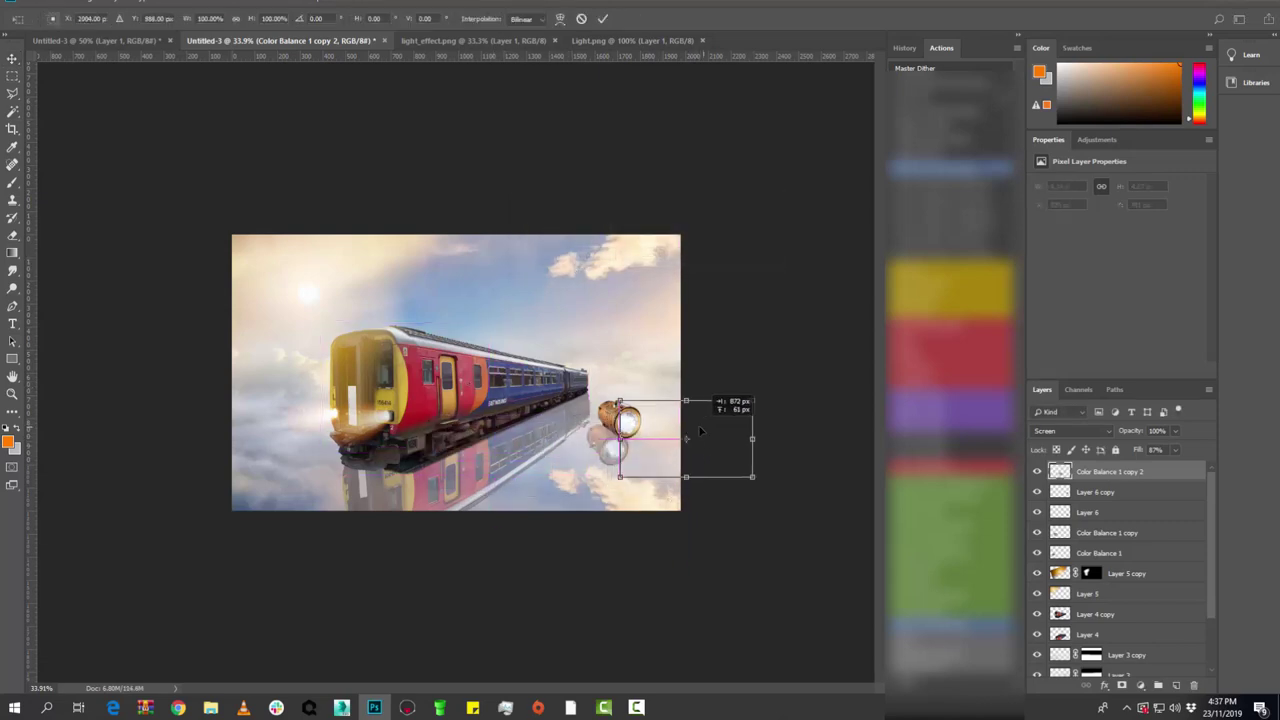
right_click(668, 422)
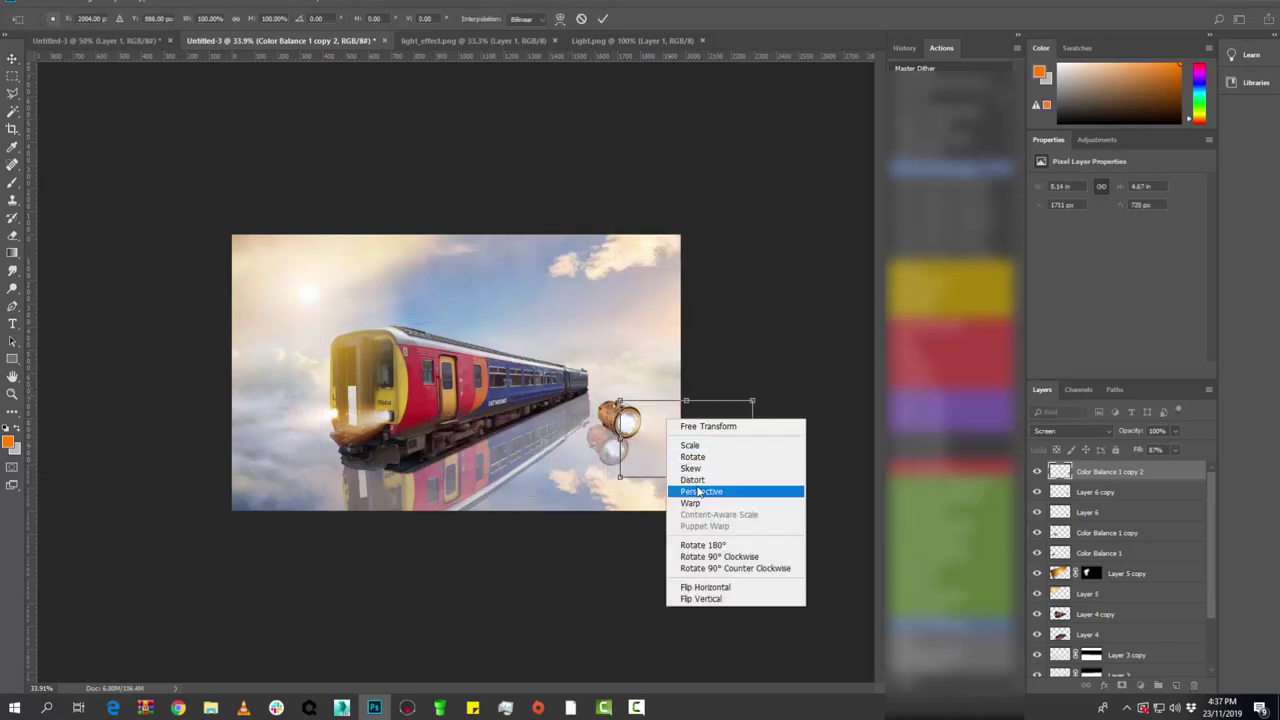
click(700, 480)
drag(752, 440, 670, 457)
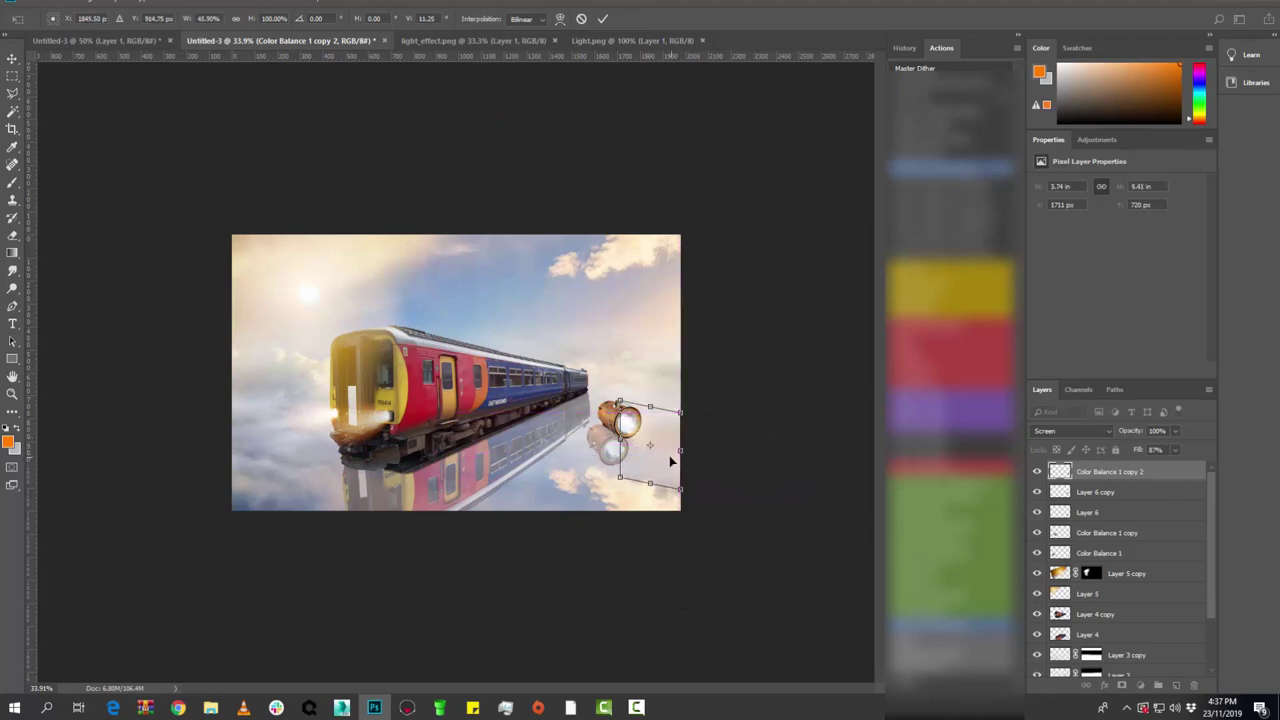
drag(670, 457, 660, 443)
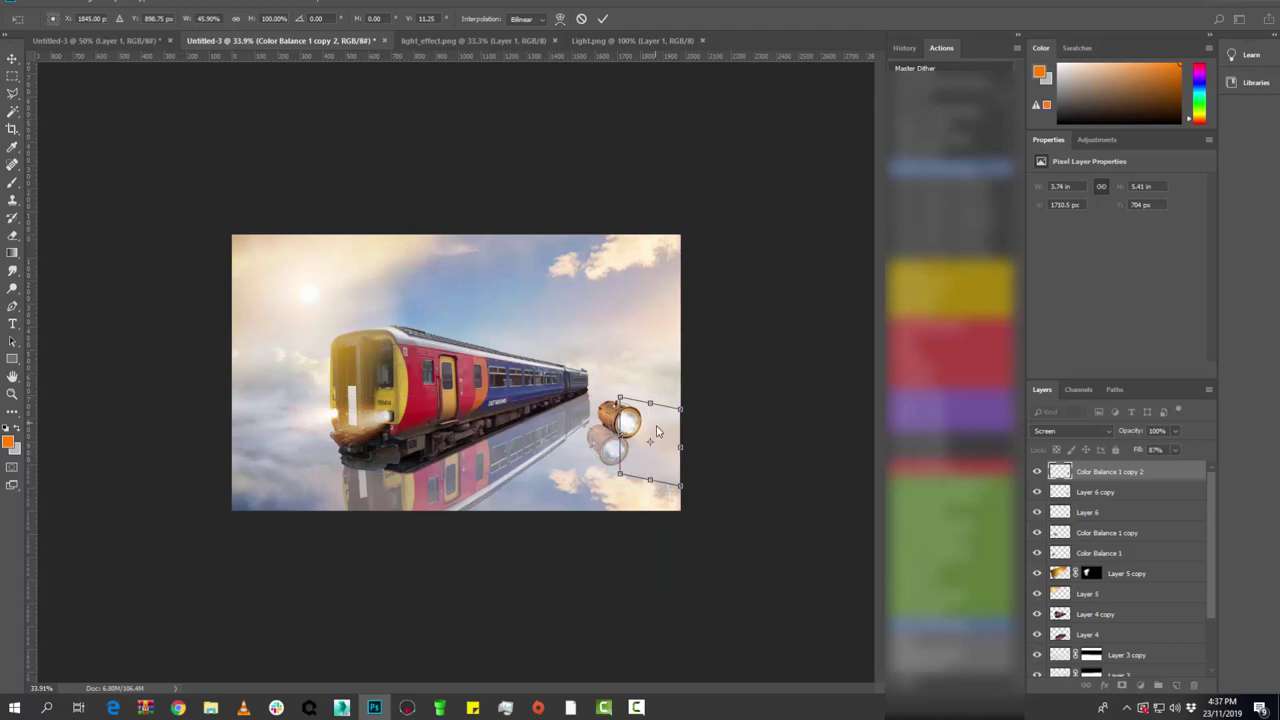
- Squash the layer to under half height, then delete Color Balance 1 copy 2
right_click(655, 427)
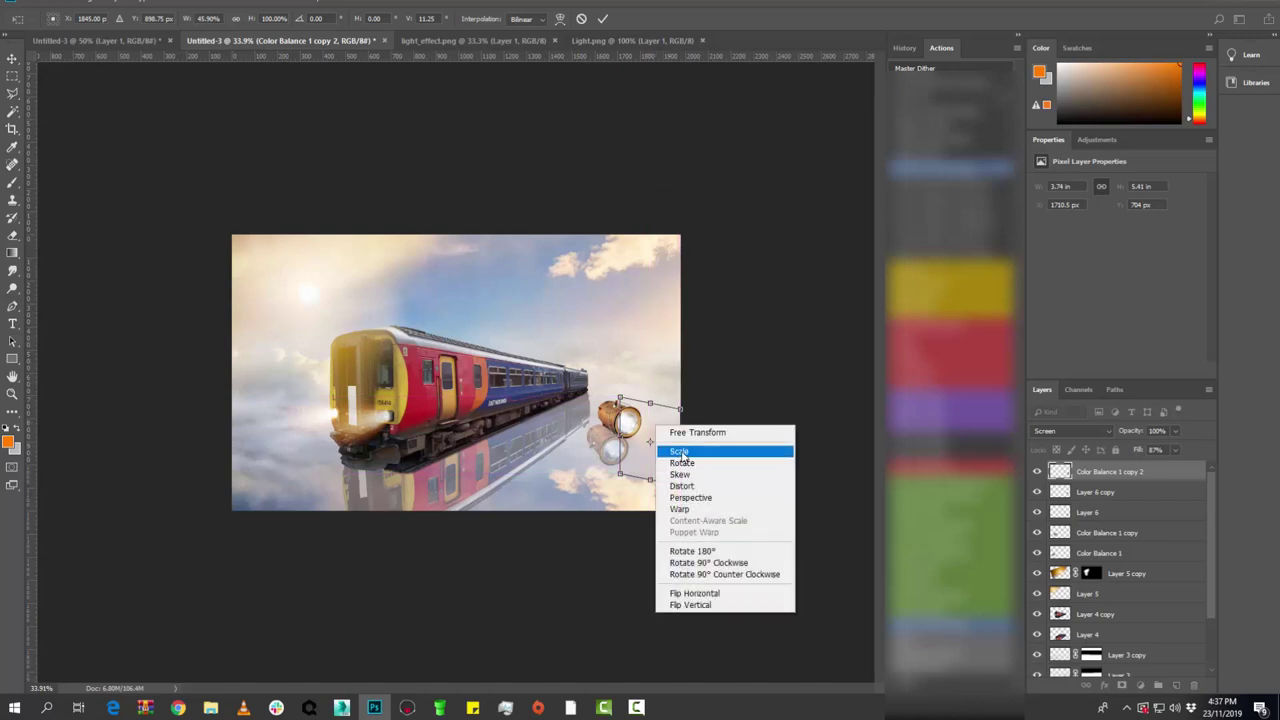
click(679, 451)
drag(681, 408, 703, 404)
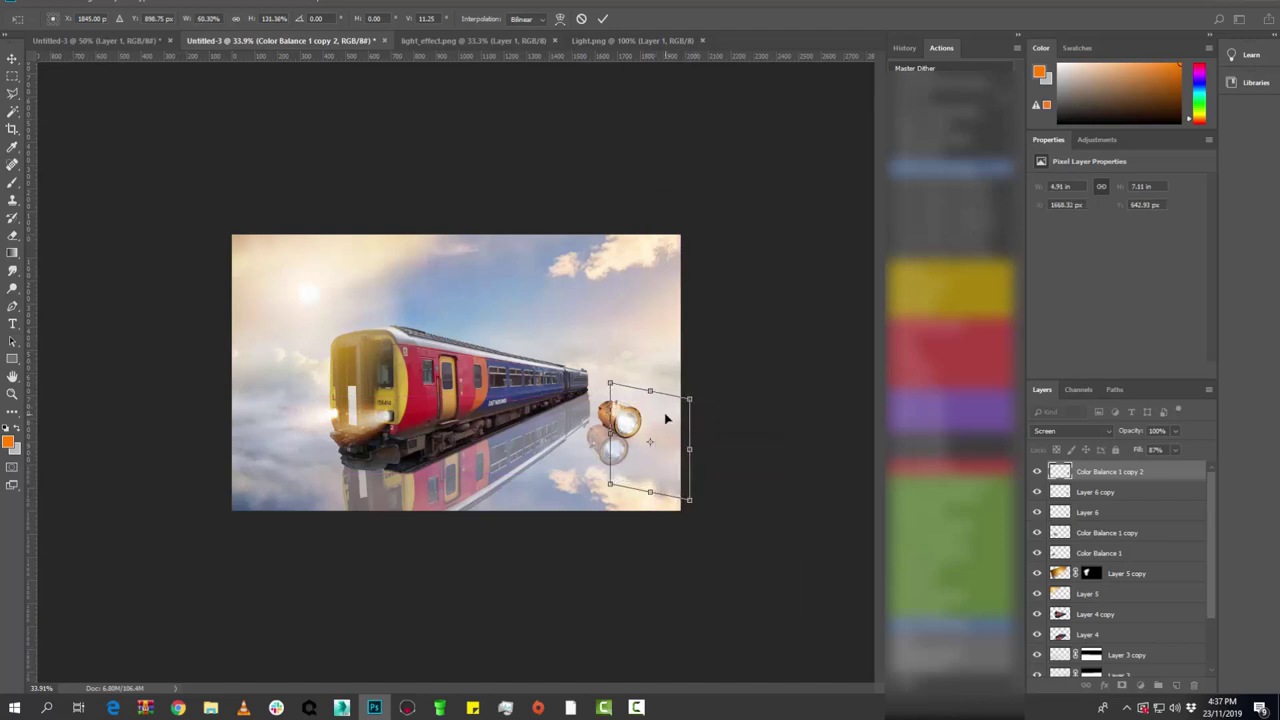
right_click(664, 414)
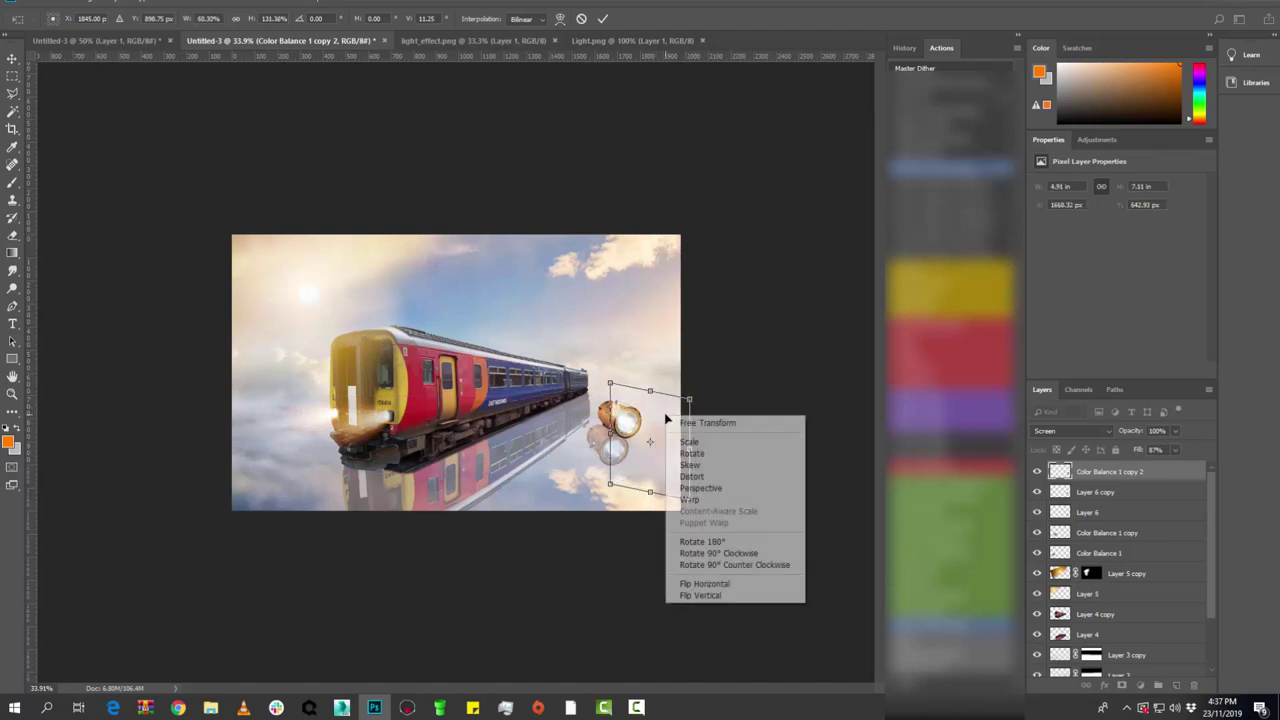
click(692, 477)
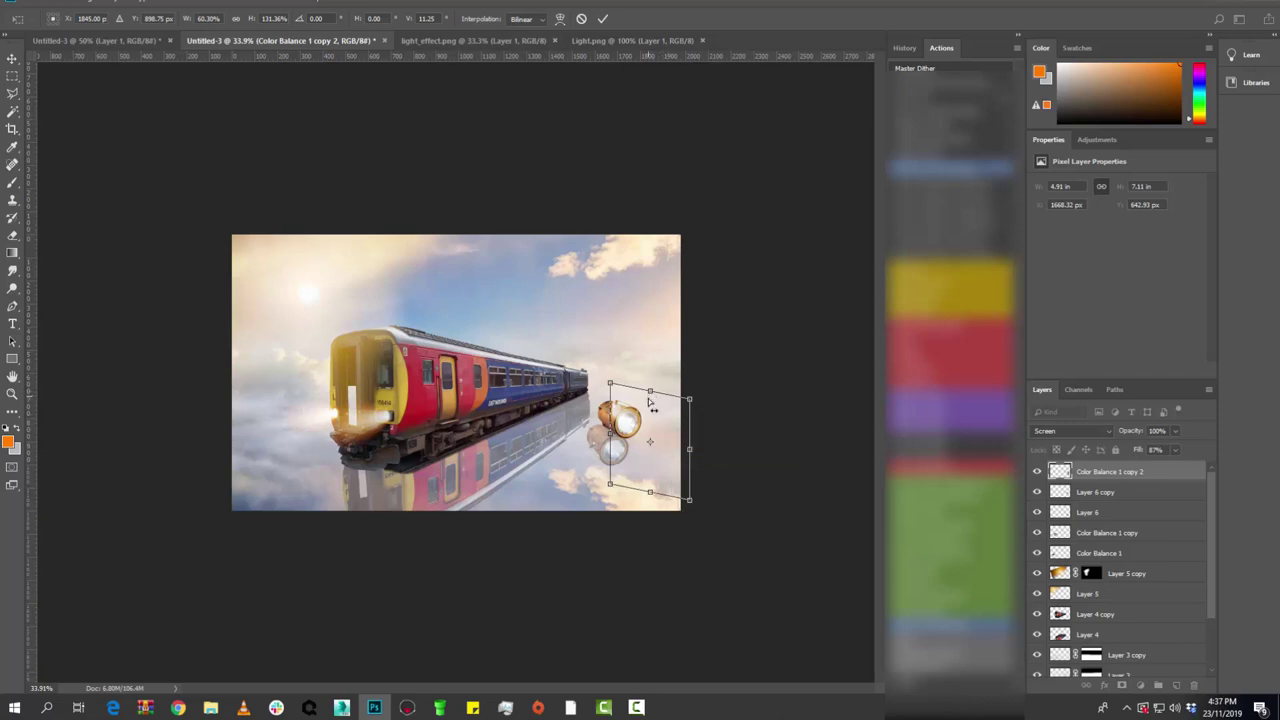
right_click(650, 404)
click(673, 432)
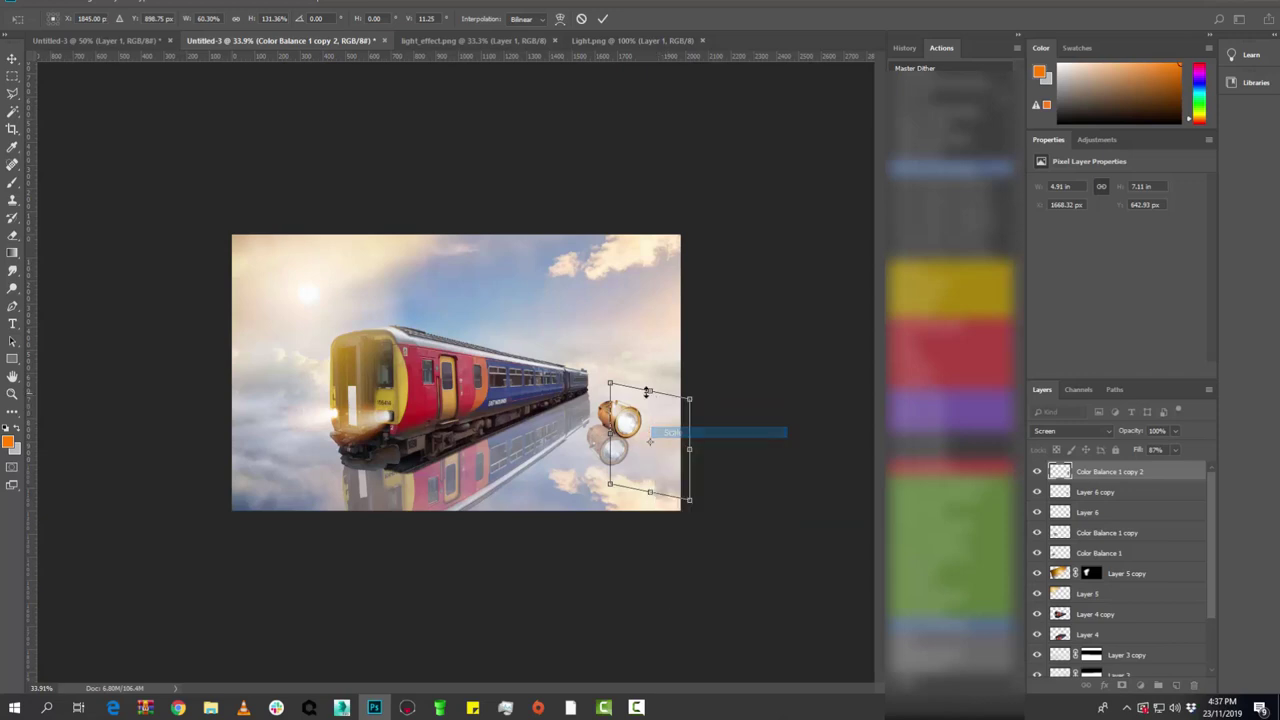
mouse_move(650, 391)
mouse_down()
mouse_move(659, 426)
mouse_move(657, 345)
mouse_move(549, 316)
mouse_up()
key(m)
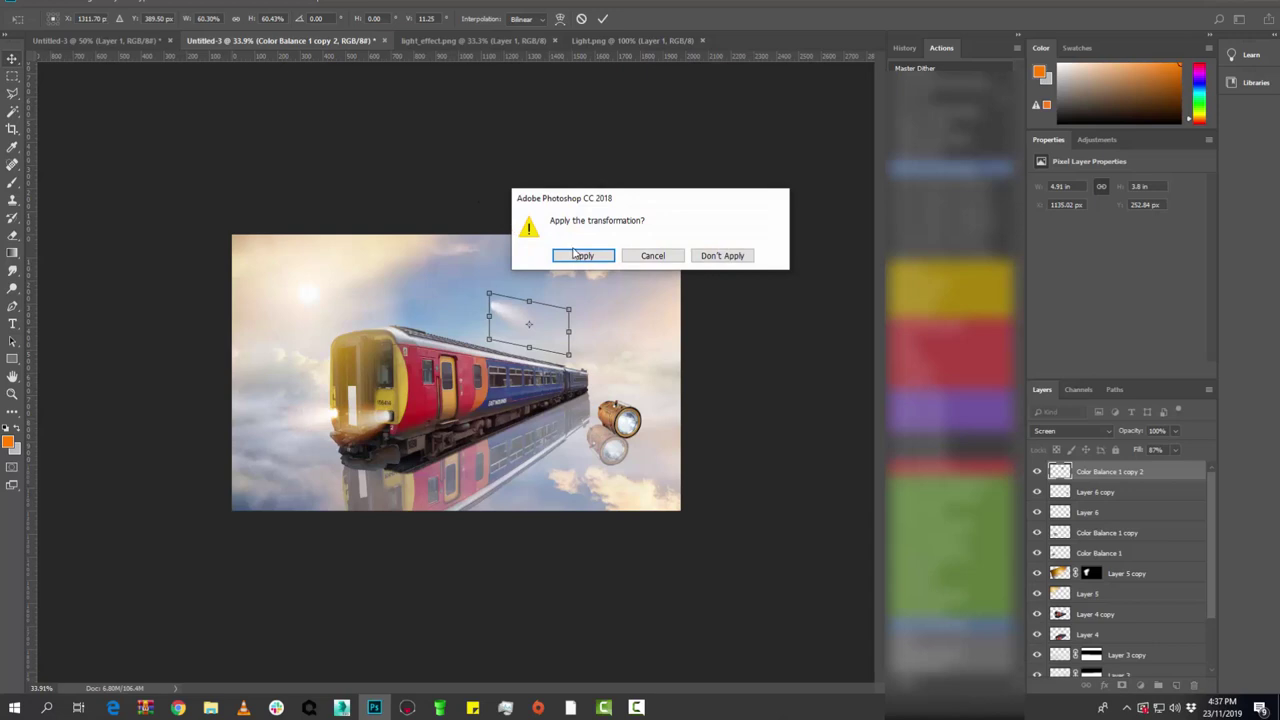
click(580, 256)
click(1194, 686)
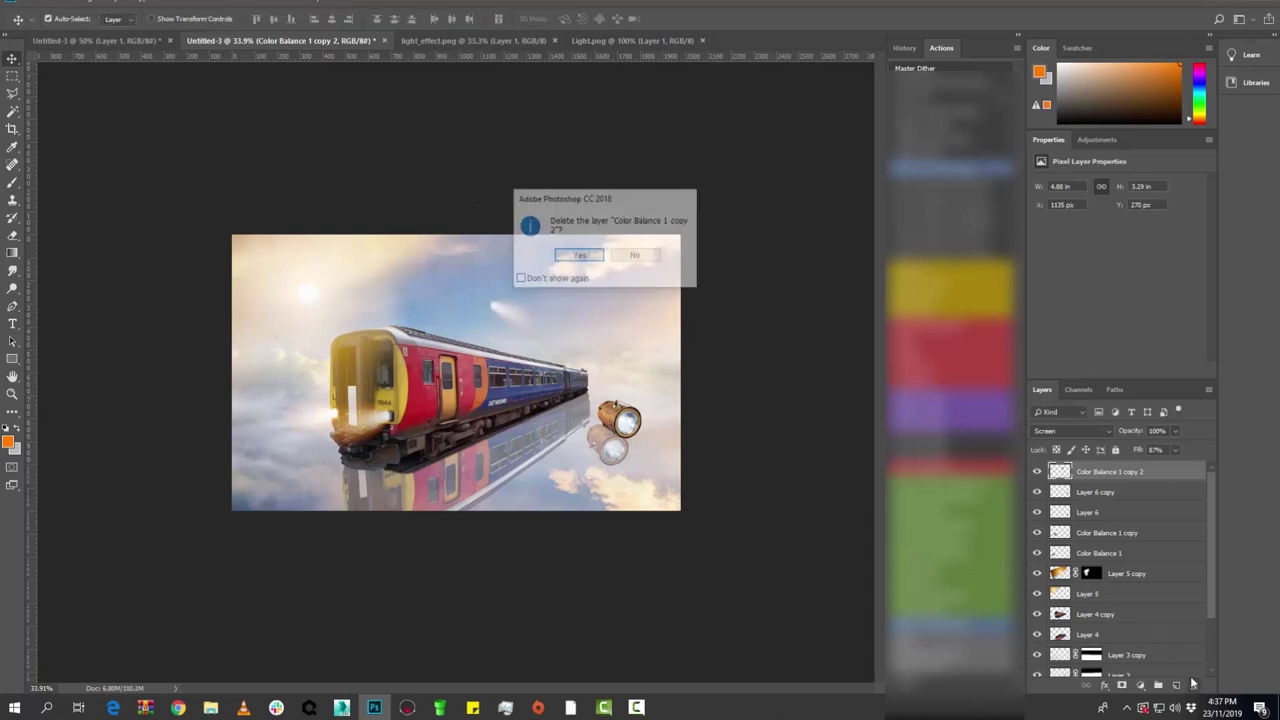
click(568, 256)
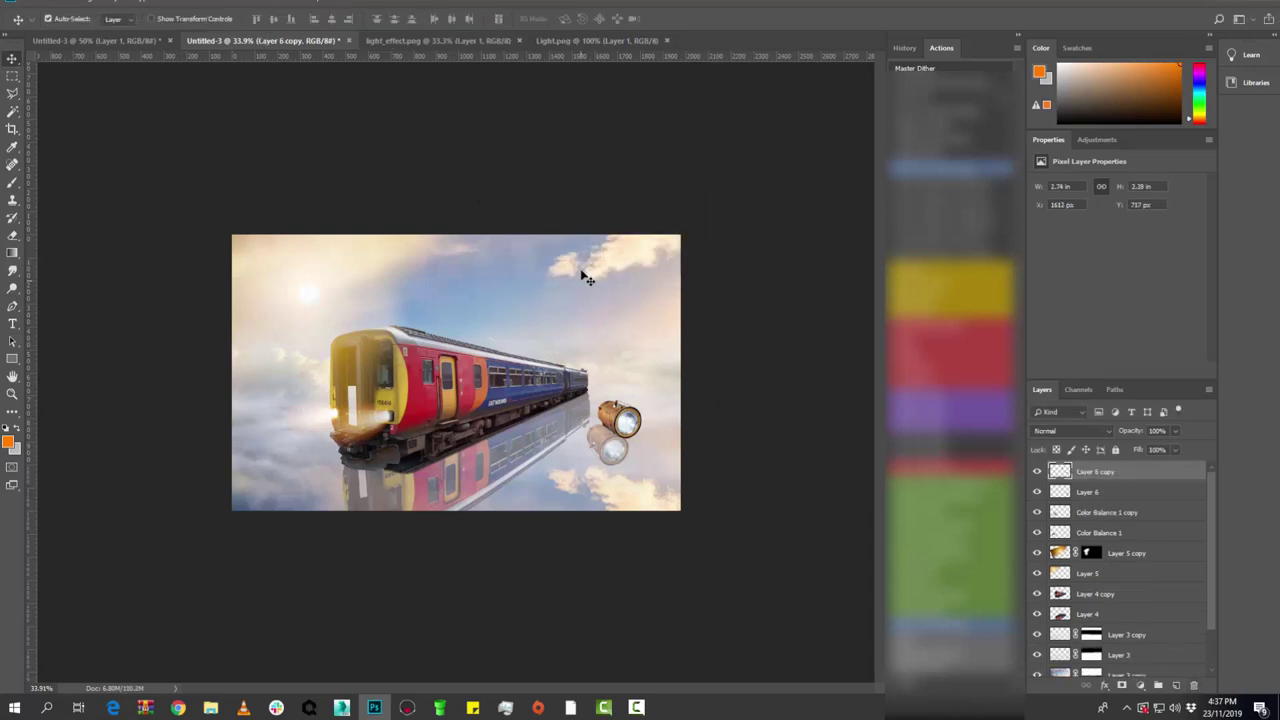
- Bring the light_effect.png beam in as Layer 7, rotated onto the lantern in Screen mode
click(462, 44)
mouse_move(493, 267)
mouse_down()
mouse_move(321, 118)
mouse_move(557, 371)
mouse_up()
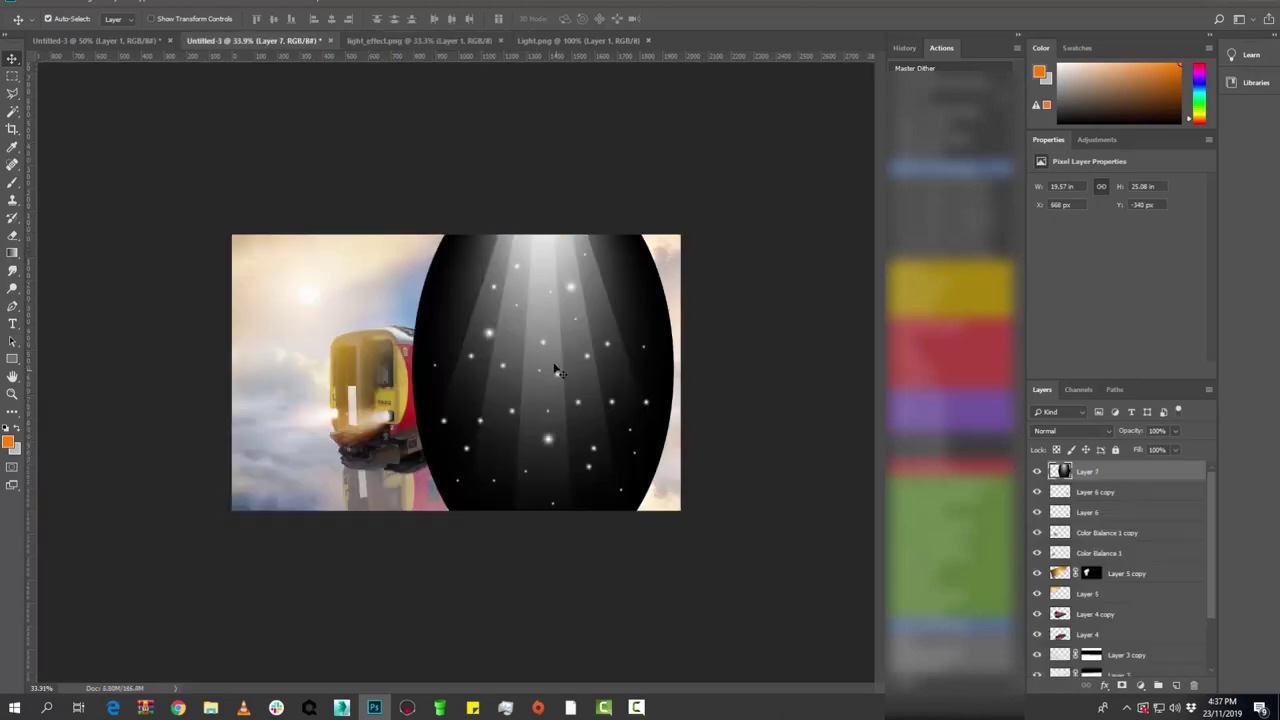
key(ctrl+t)
drag(566, 325, 574, 385)
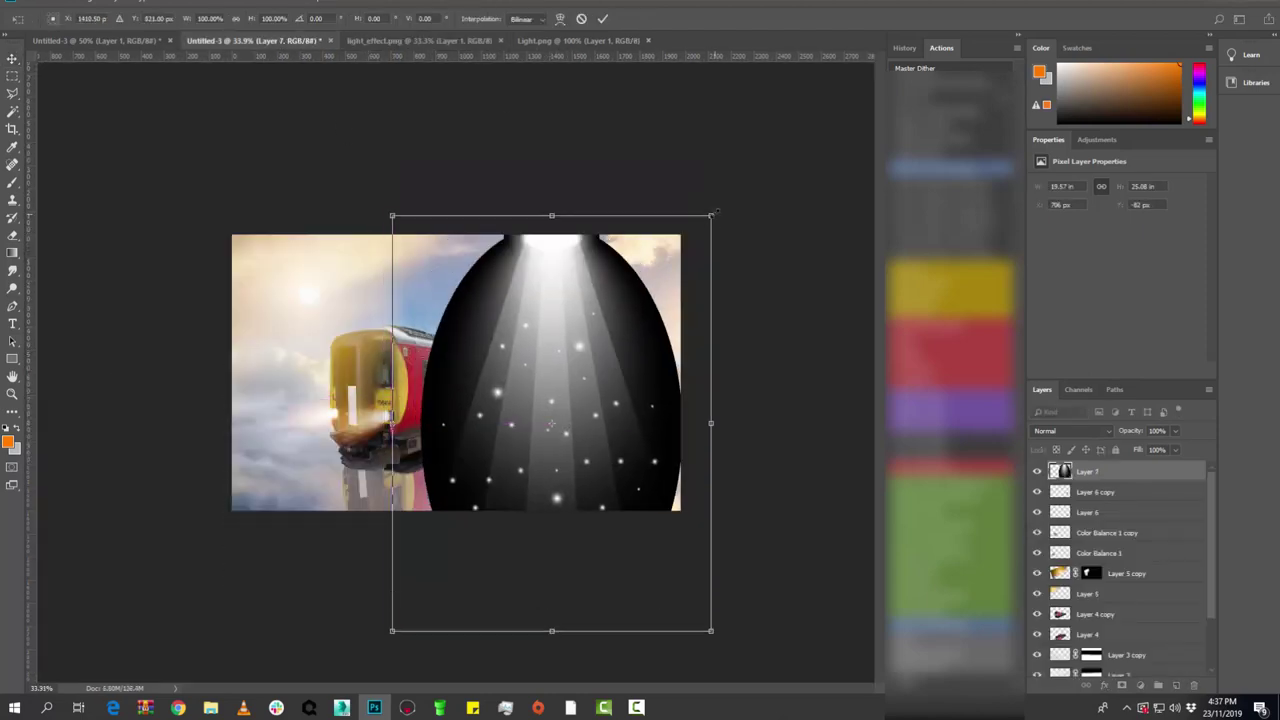
mouse_move(711, 215)
mouse_down()
mouse_move(612, 338)
mouse_move(599, 292)
mouse_move(548, 268)
mouse_up()
drag(476, 461, 669, 524)
click(12, 58)
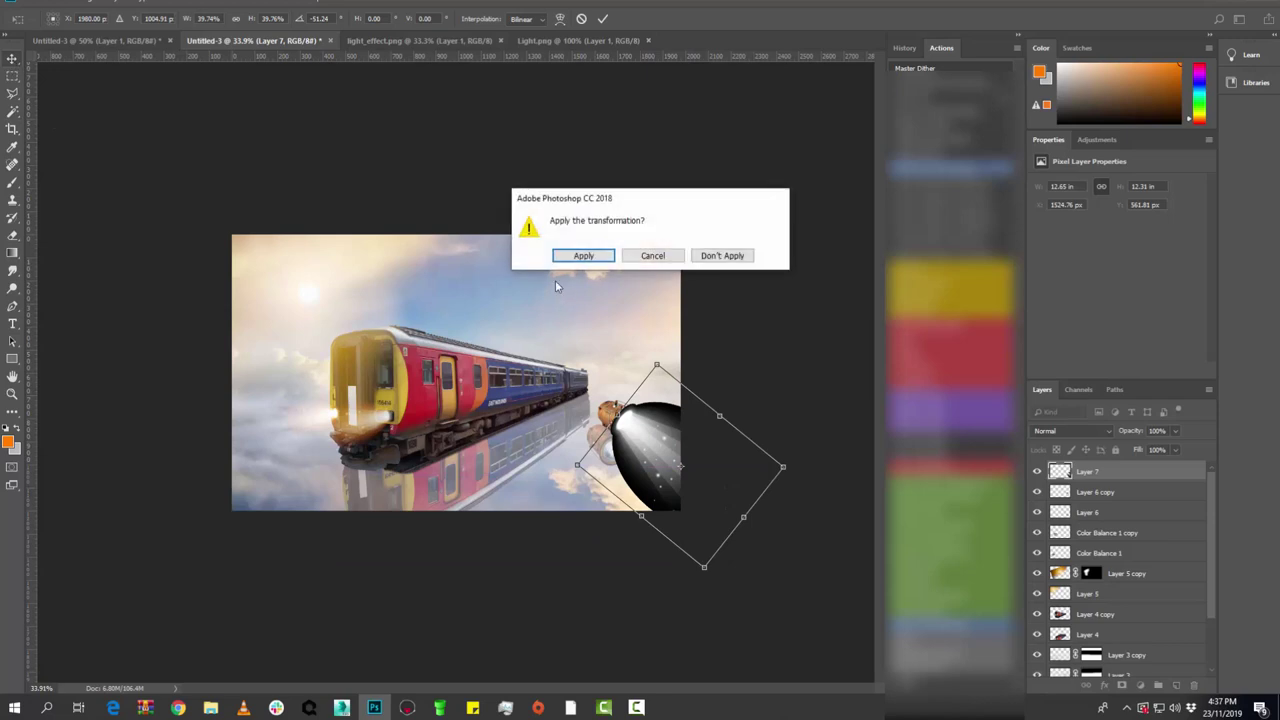
click(583, 255)
click(1085, 432)
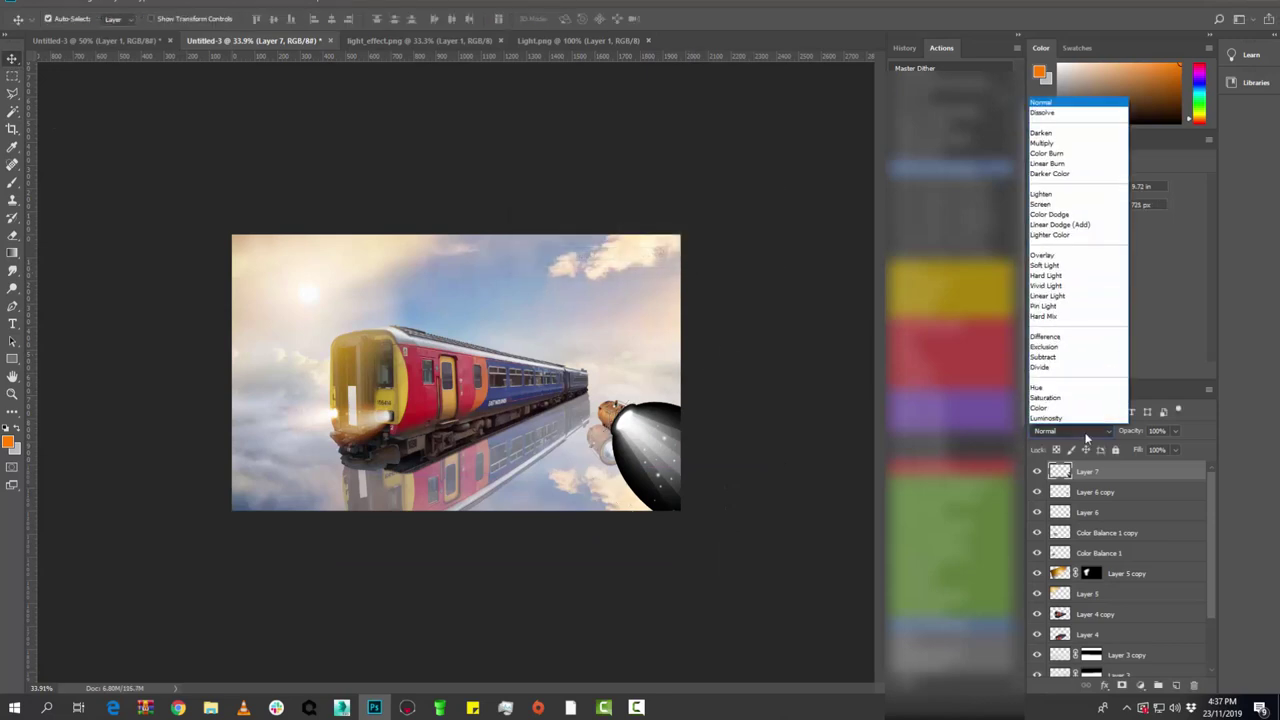
click(1065, 206)
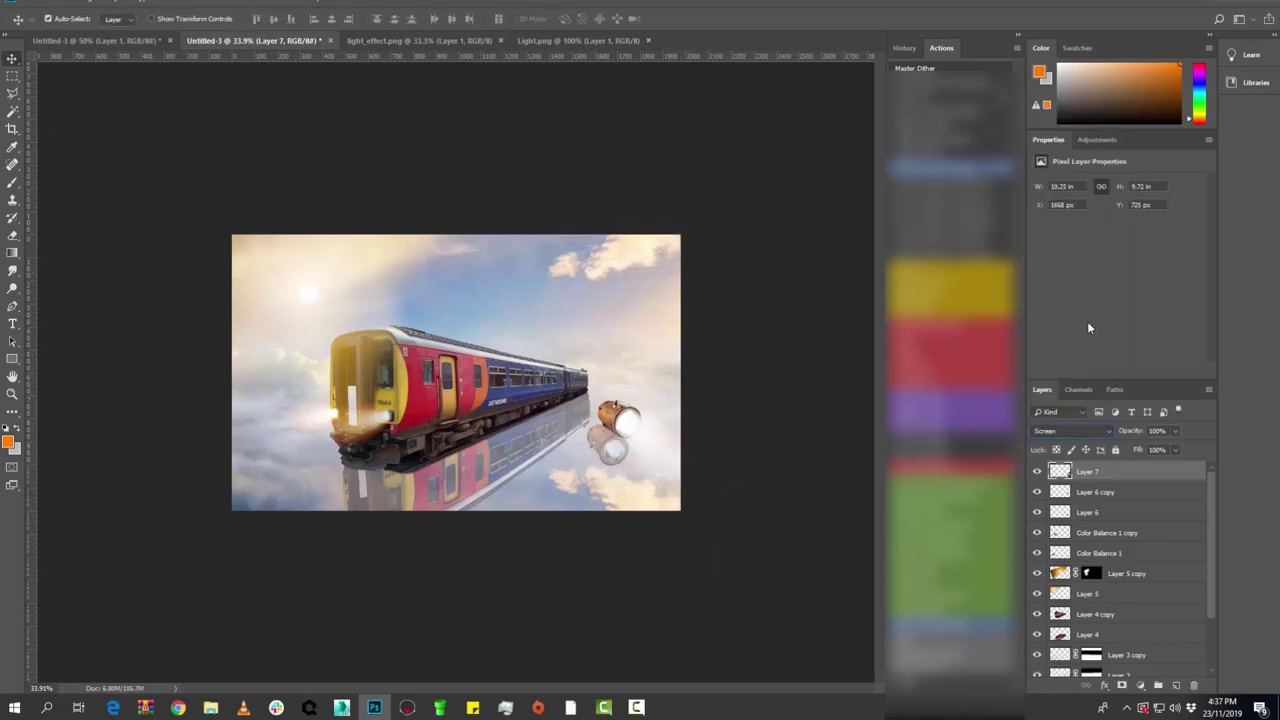
- Move the lantern, reflection and light layers left and shrink them to about 85%
shift+click(1128, 494)
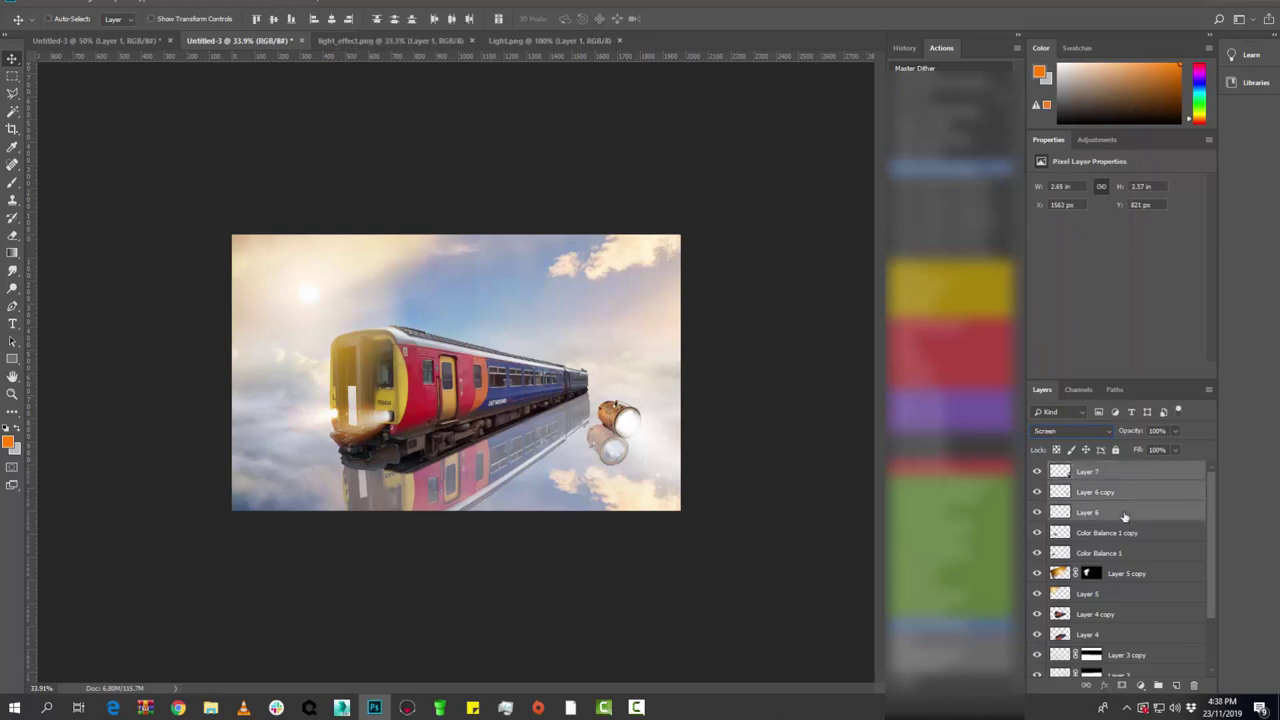
key(ctrl+t)
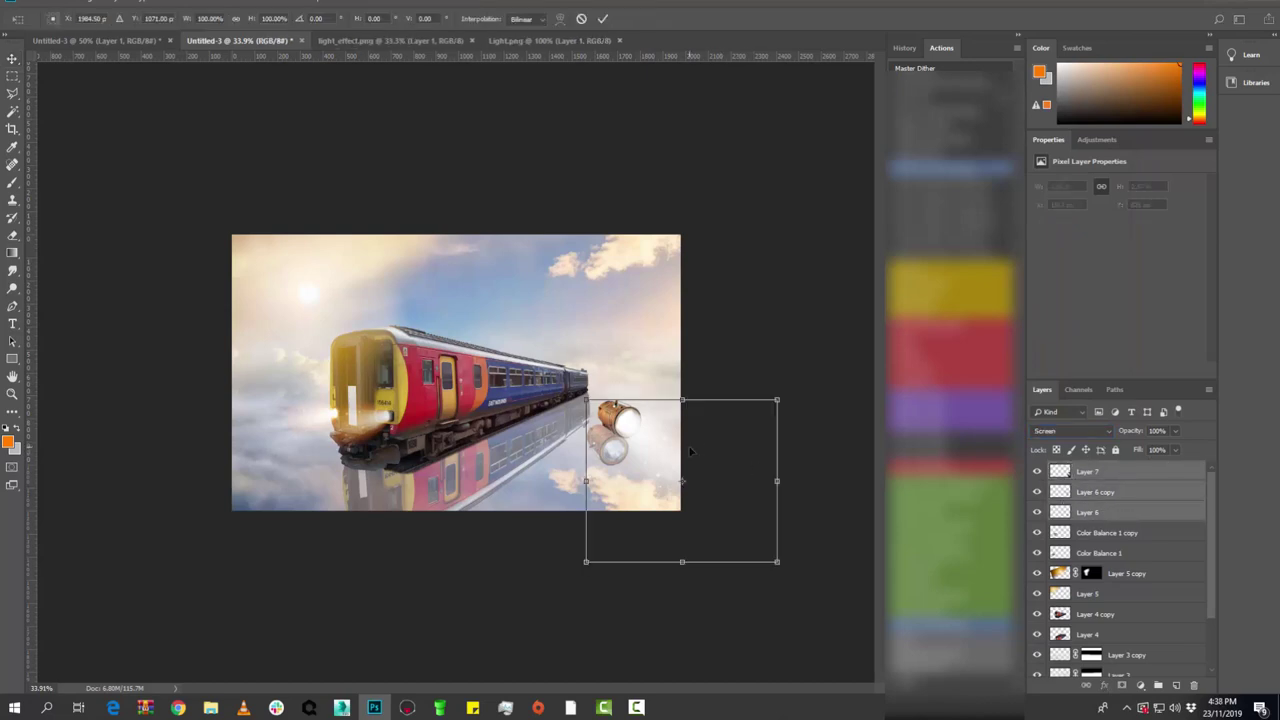
drag(710, 432, 668, 432)
mouse_move(737, 400)
mouse_down()
mouse_move(723, 397)
mouse_move(694, 430)
mouse_up()
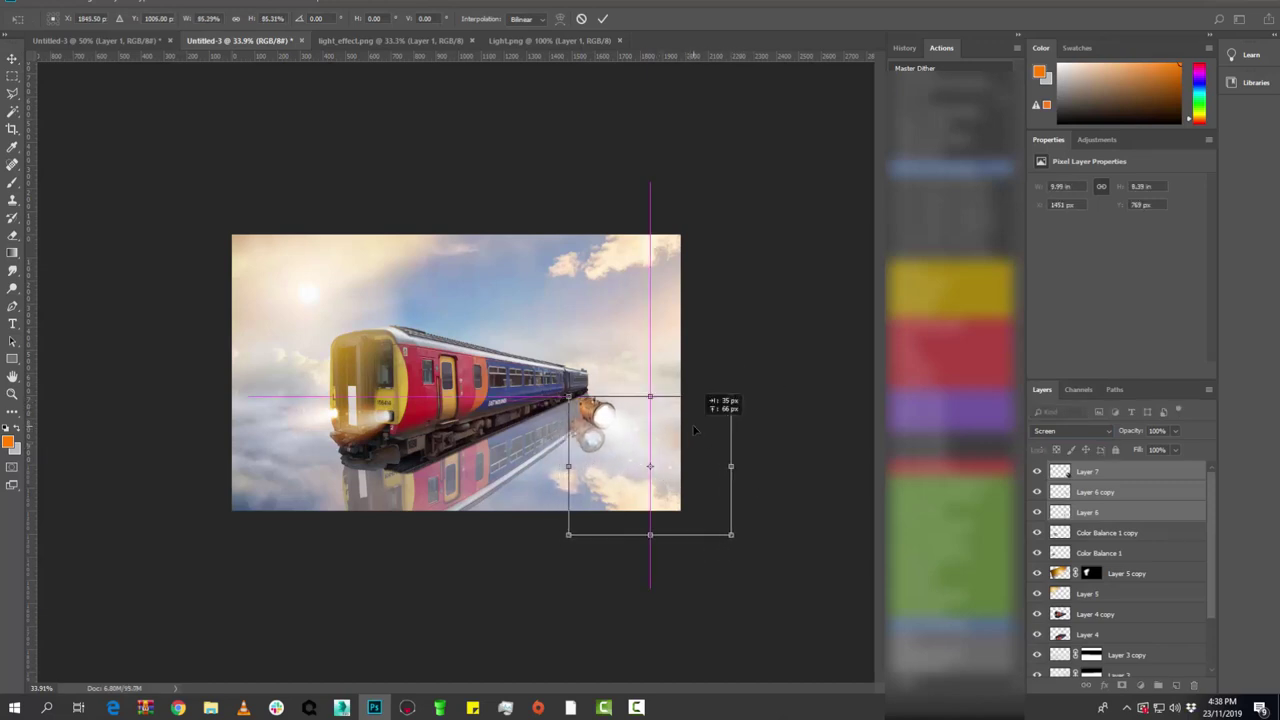
key(Return)
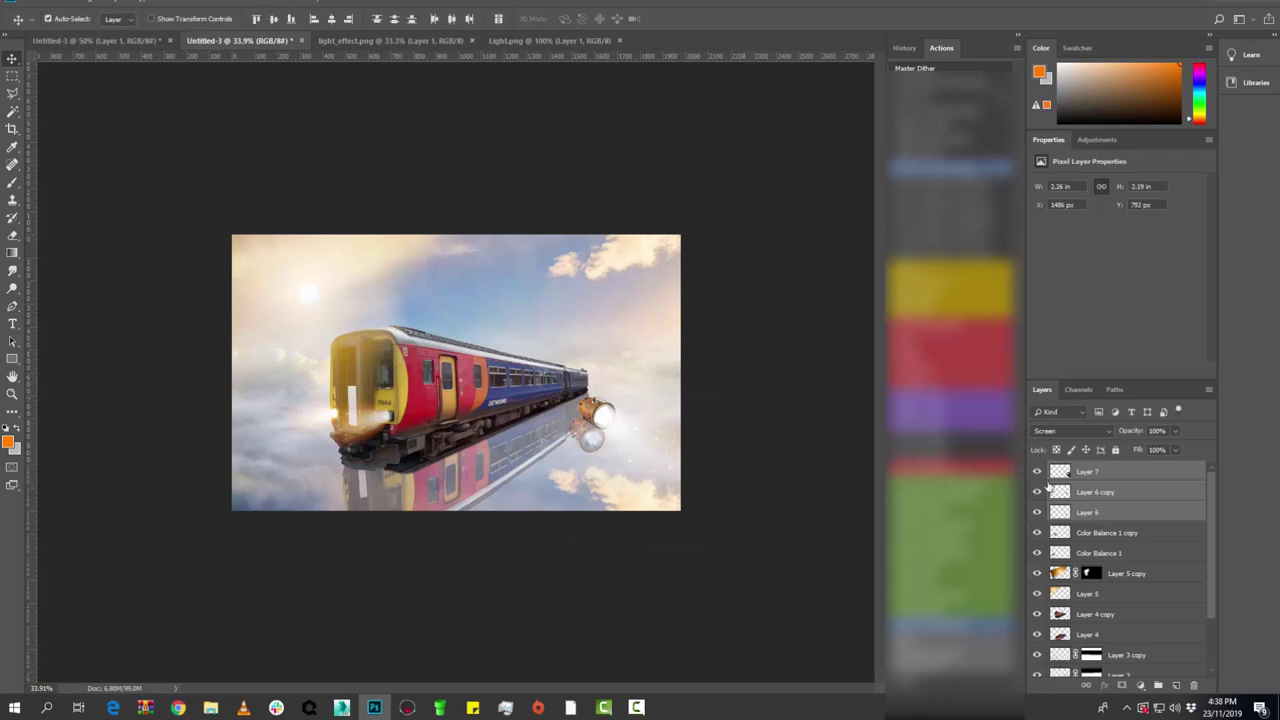
- Rotate the Layer 7 light about 6° counter-clockwise and nudge it right and down
click(1113, 472)
click(1037, 471)
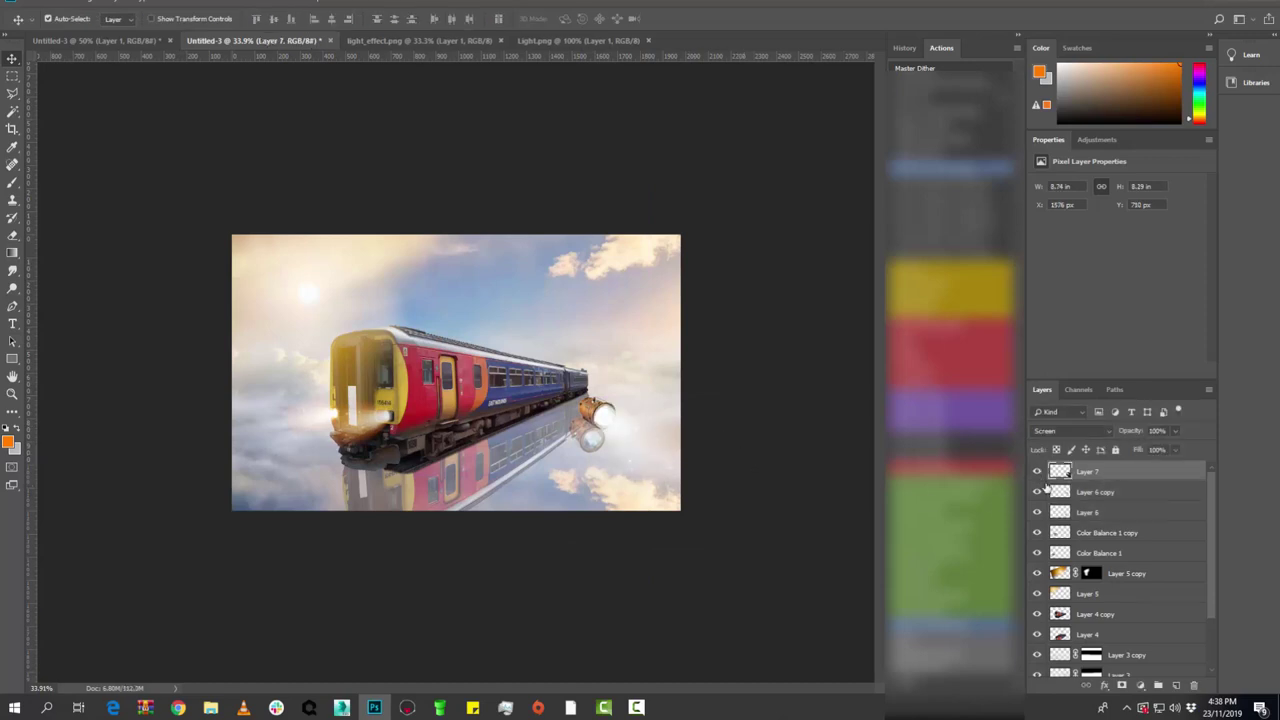
key(ctrl+t)
drag(800, 341, 808, 302)
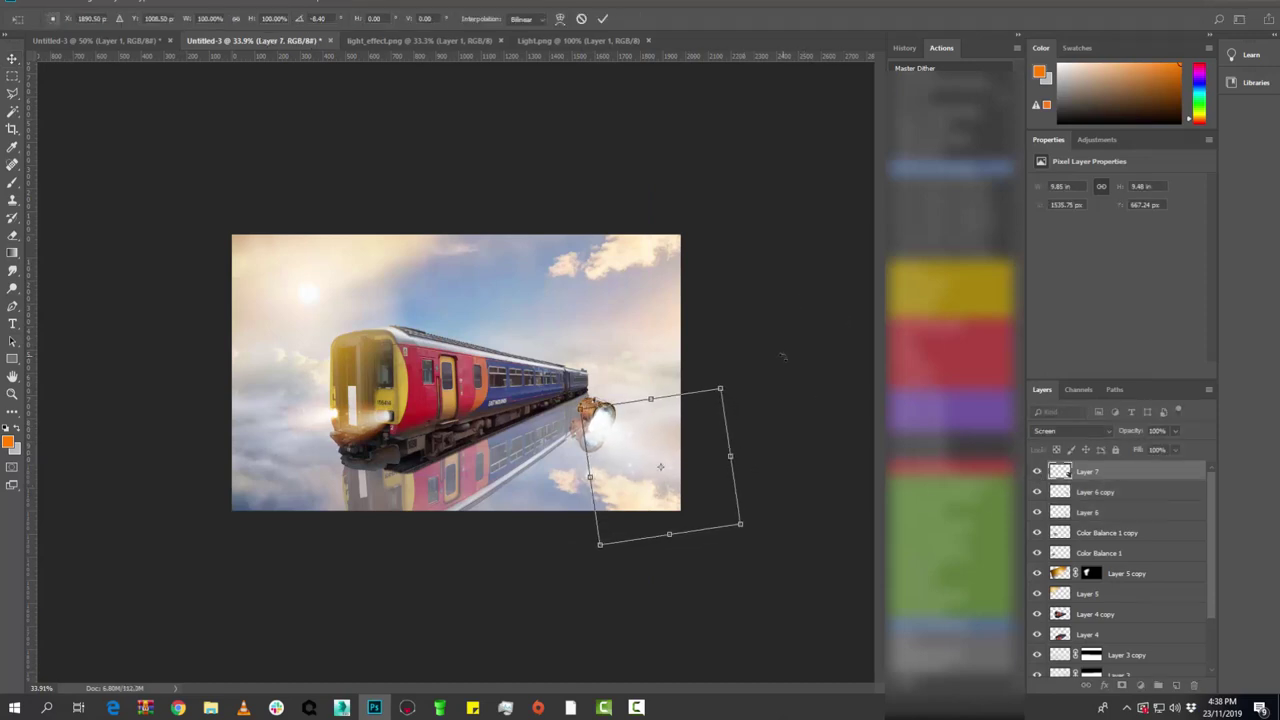
drag(660, 466, 669, 458)
key(Right)
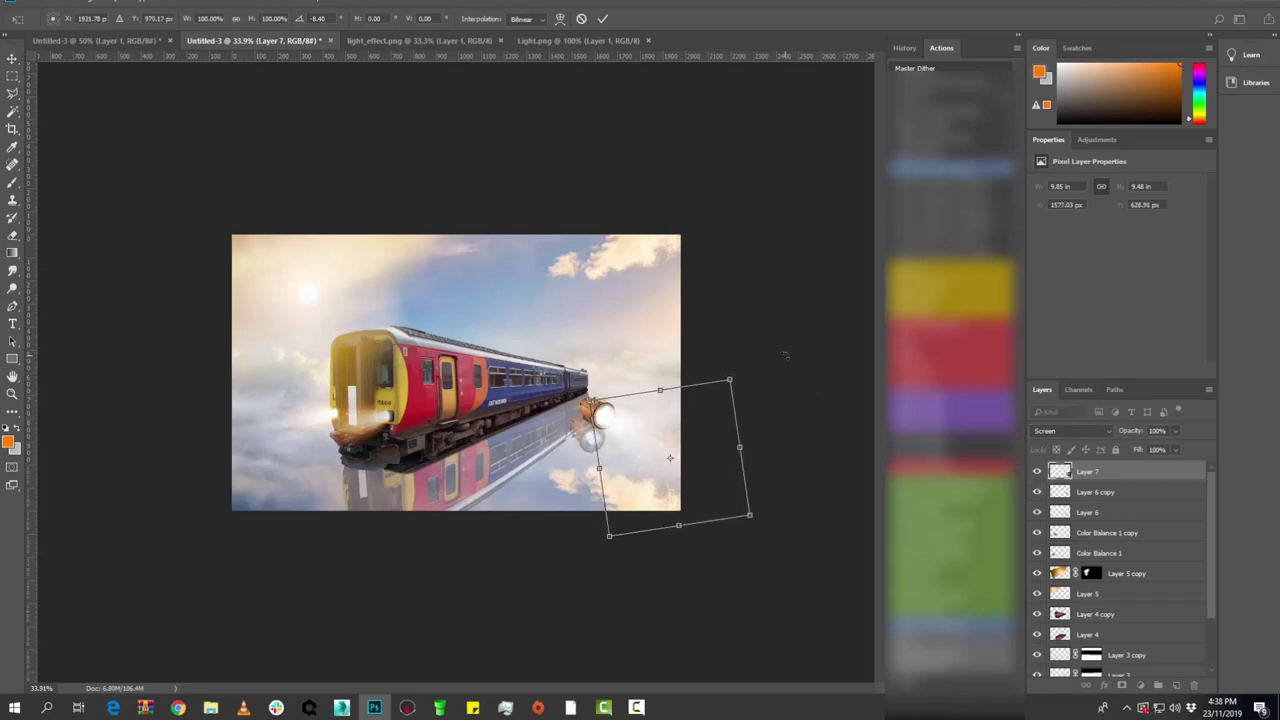
key(Right)
key(Down)
- Skew the beam's four corners so it flares out from the lantern
right_click(662, 406)
click(700, 463)
drag(750, 516, 734, 519)
drag(610, 536, 617, 545)
drag(593, 404, 592, 403)
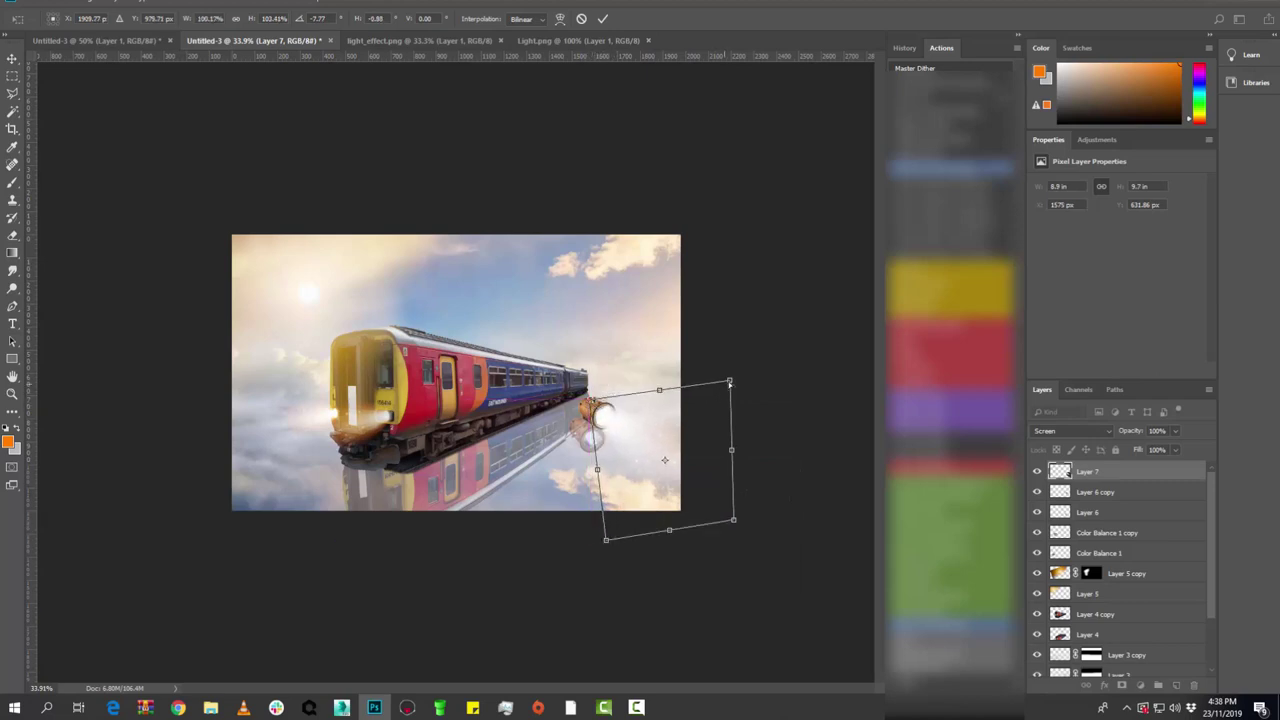
mouse_move(729, 381)
mouse_down()
mouse_move(740, 385)
mouse_move(734, 373)
mouse_up()
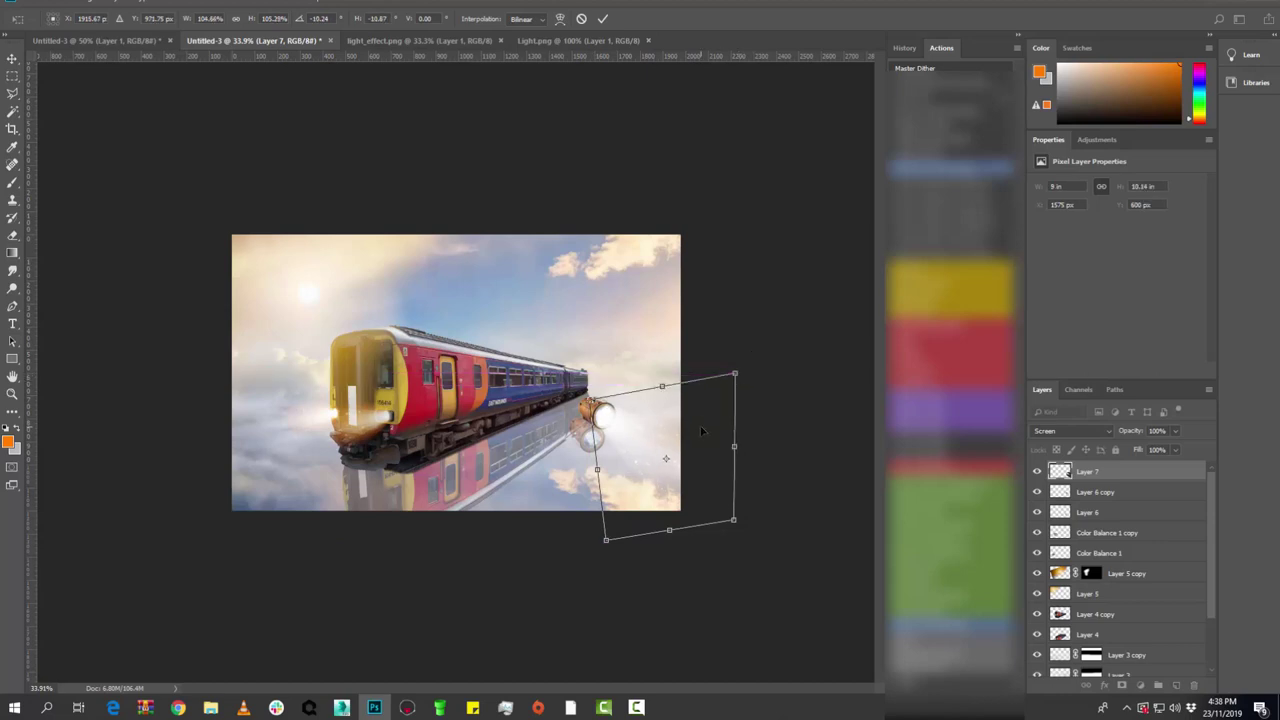
key(Return)
- Switch to the Eraser tool and reduce its size
click(13, 235)
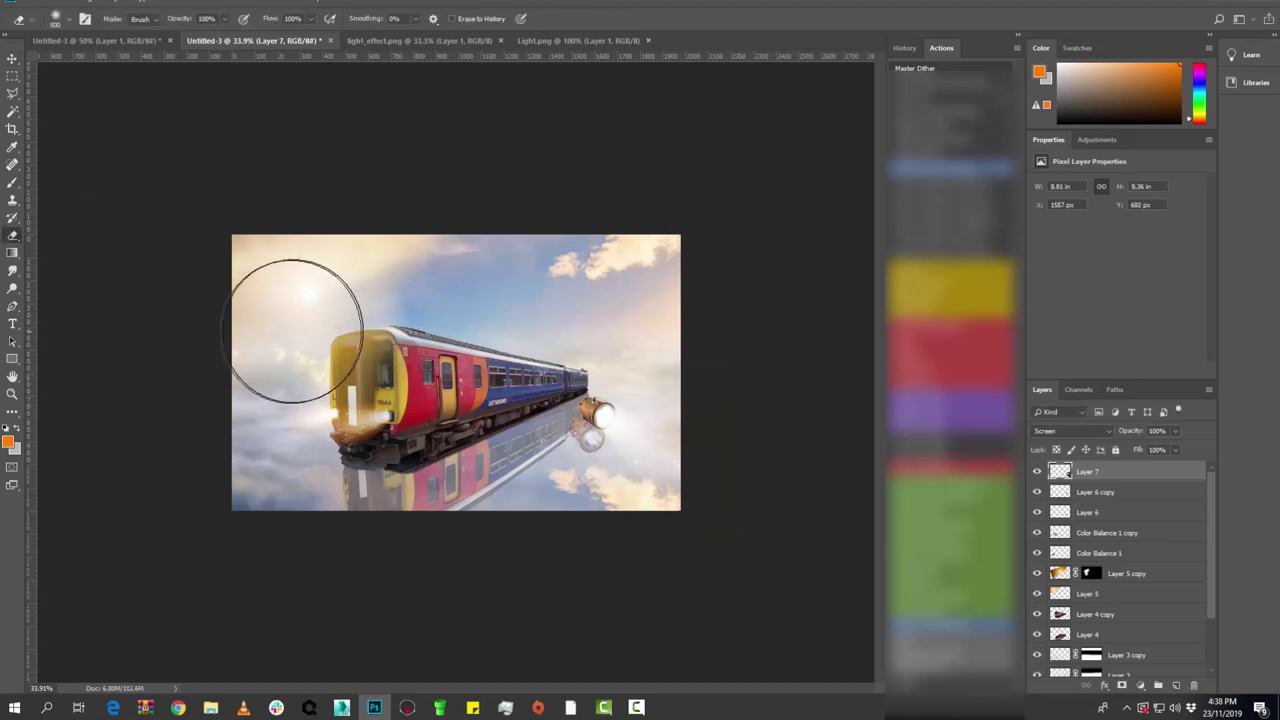
scroll(677, 414, up, 1)
scroll(680, 463, up, 1)
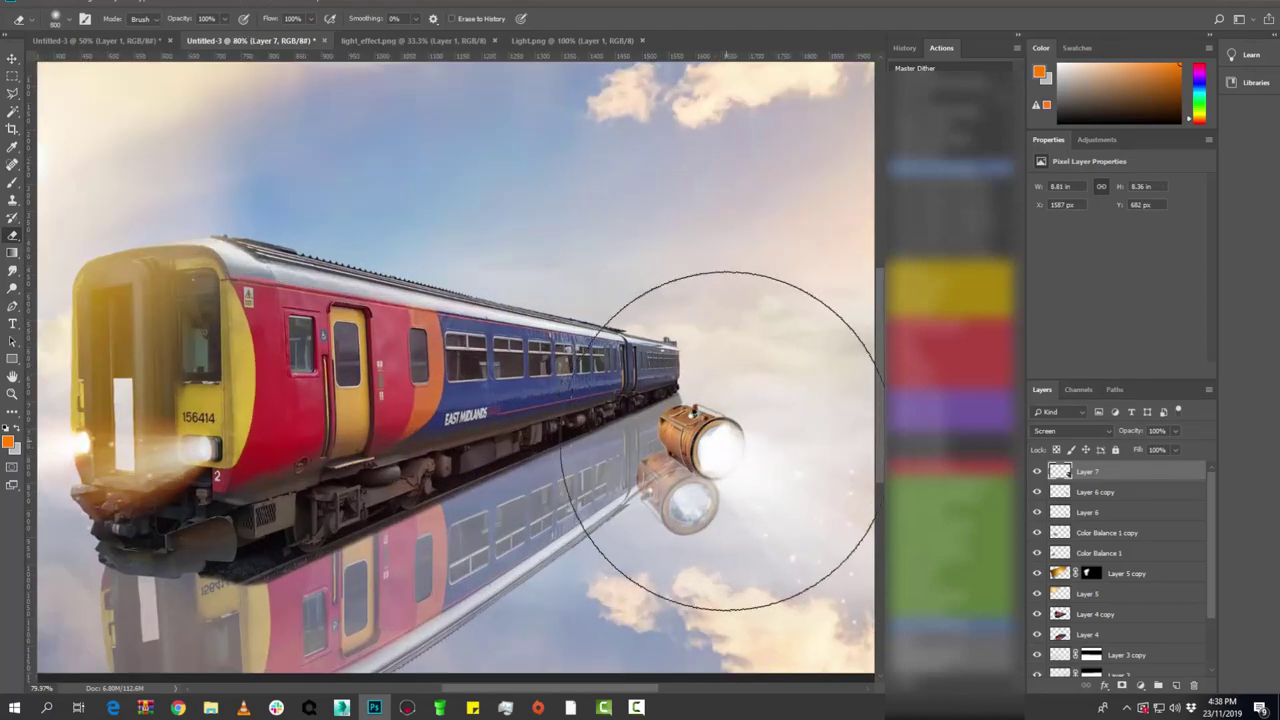
scroll(675, 435, down, 2)
scroll(675, 435, down, 1)
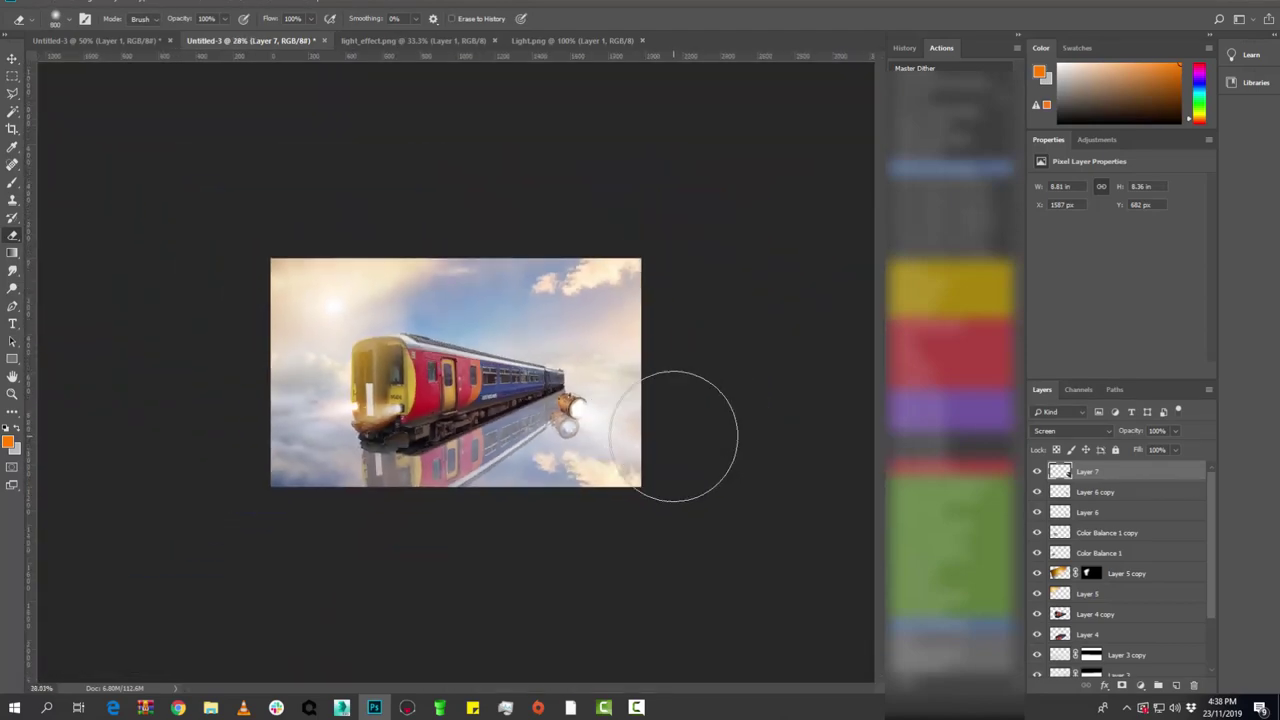
scroll(671, 428, up, 1)
key(bracketleft)
key(bracketleft)
key(bracketleft)
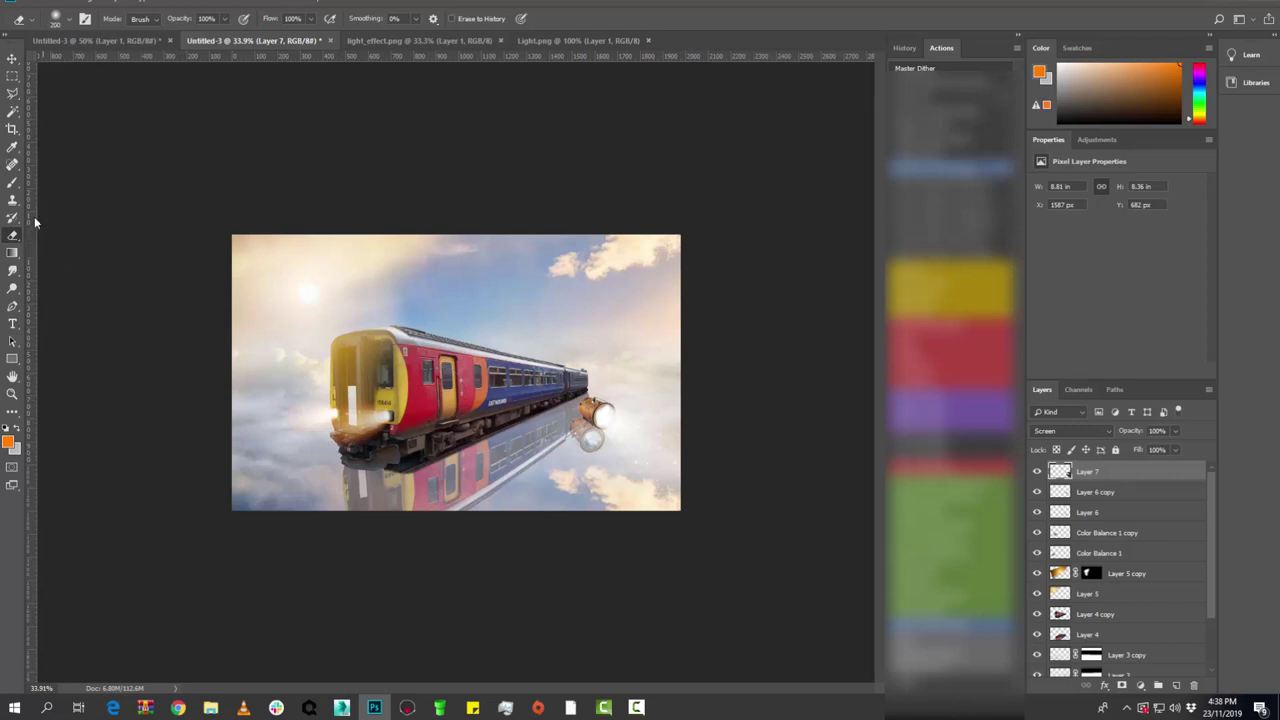
- With a smaller white brush, paint a bright glow over the lantern's lamp on Layer 7
click(13, 183)
click(7, 427)
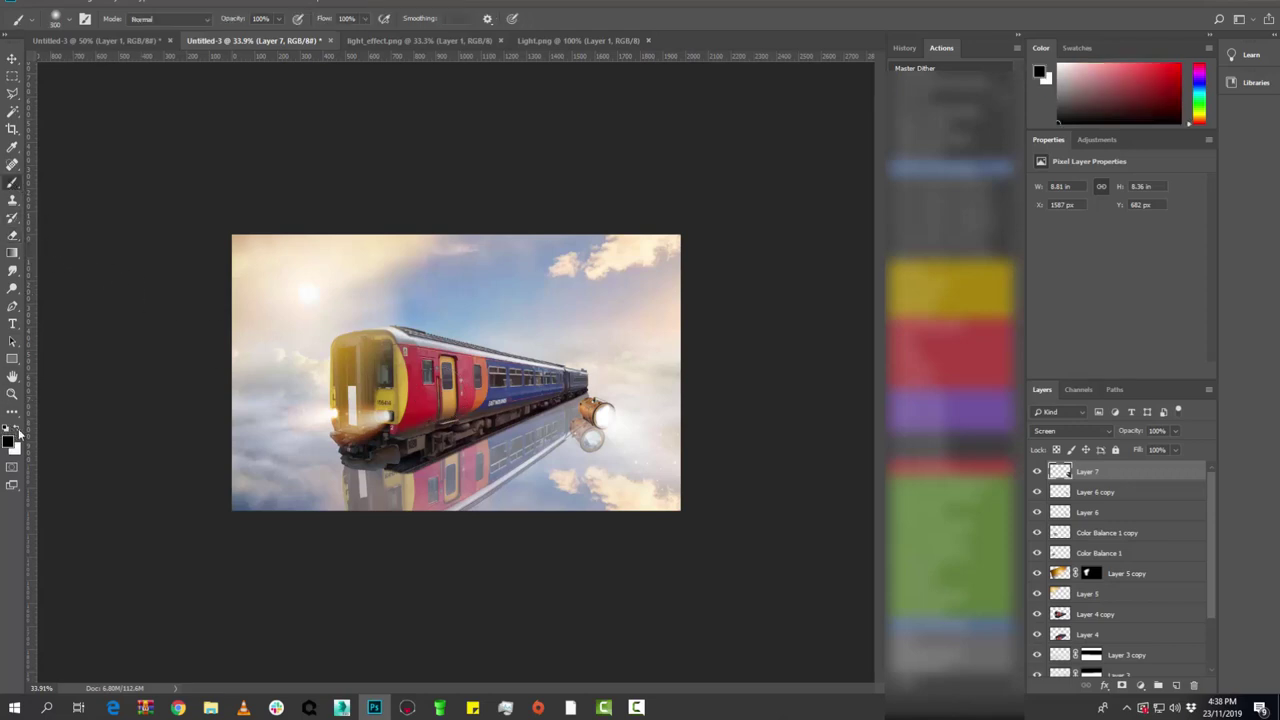
click(10, 440)
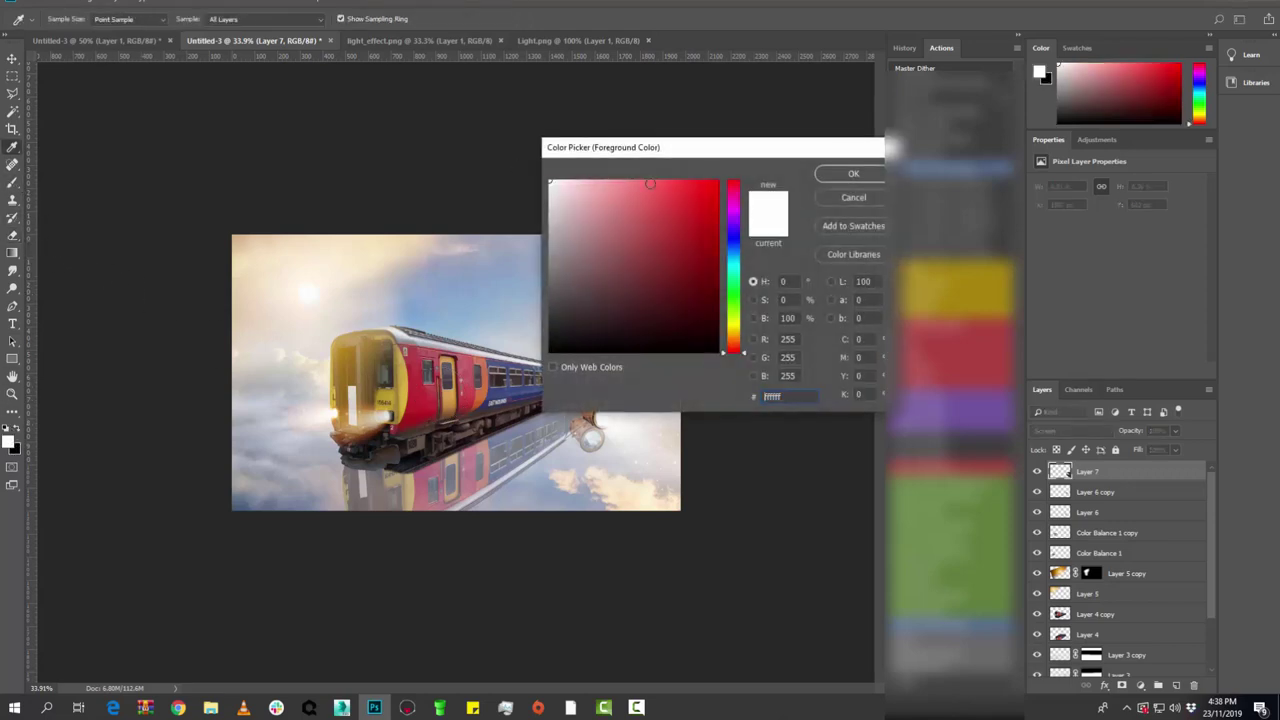
click(853, 173)
click(619, 413)
key(bracketleft)
key(bracketleft)
key(bracketleft)
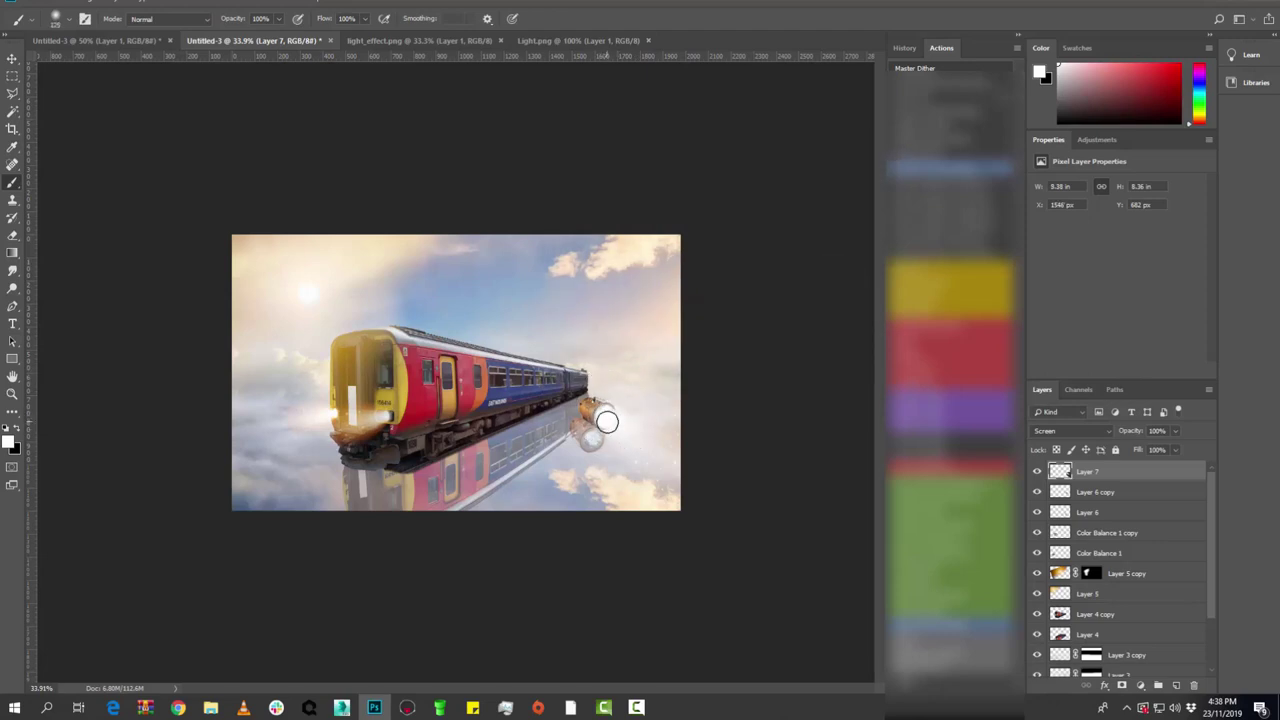
click(605, 415)
click(607, 415)
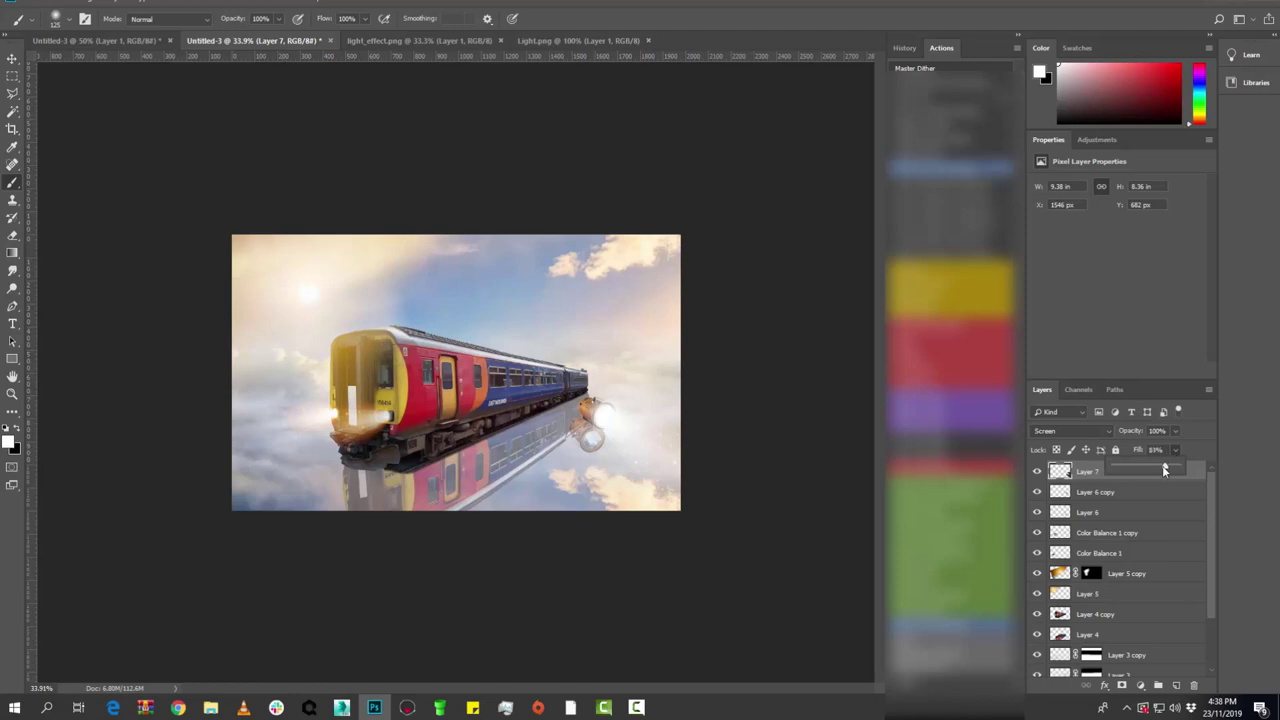
- Lower Layer 7's fill to 77% to soften the glow
drag(1175, 450, 1158, 470)
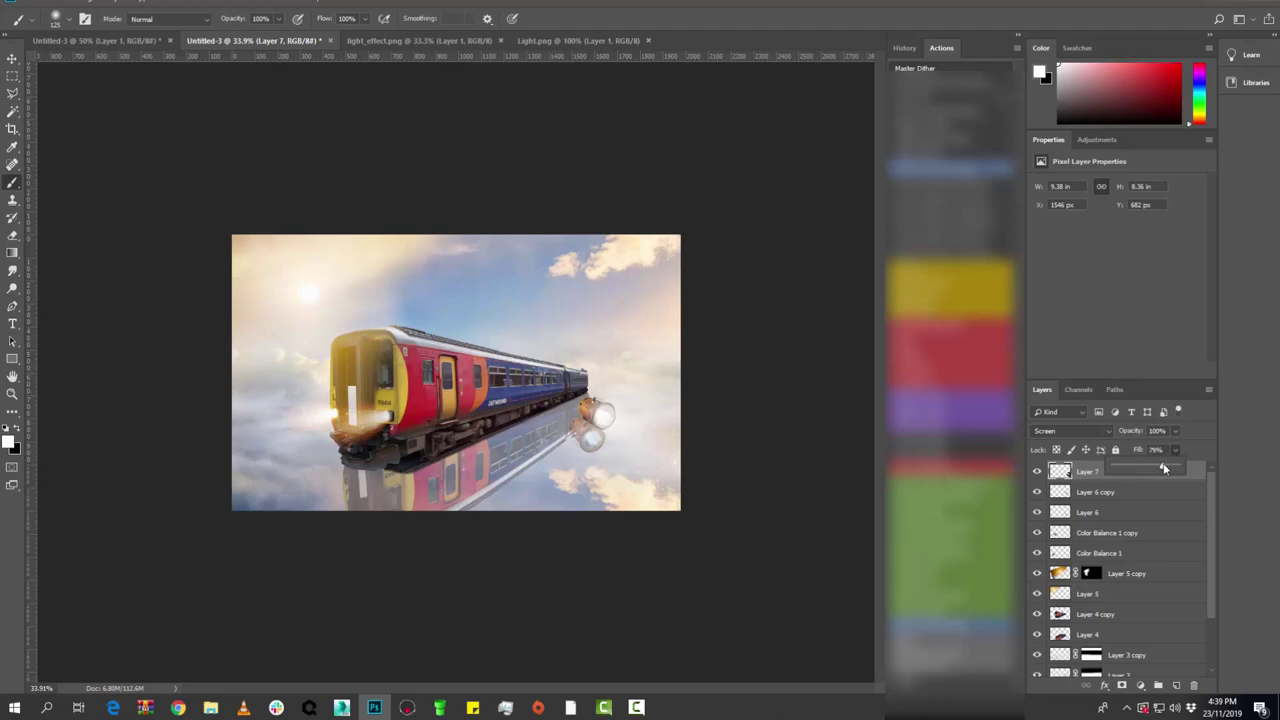
drag(1163, 469, 1161, 467)
scroll(534, 297, down, 1)
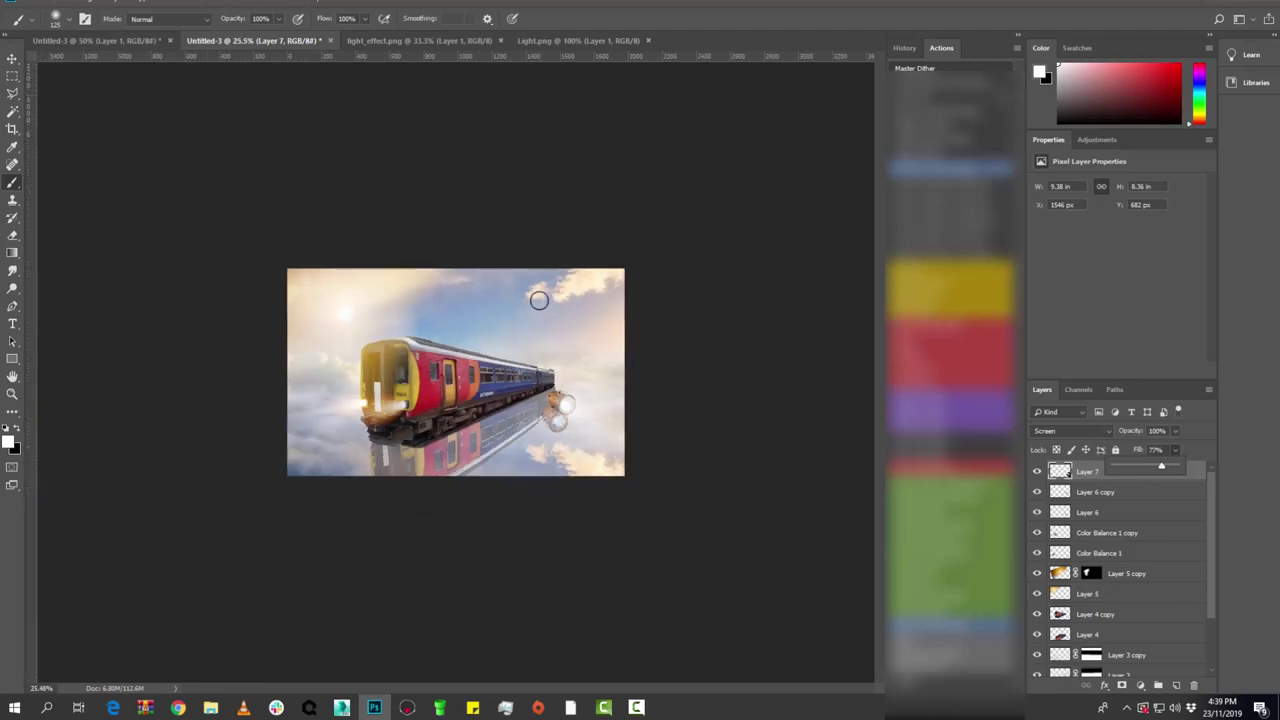
scroll(560, 400, up, 1)
- Toggle Layer 7's visibility repeatedly to compare the glow before and after
click(1036, 471)
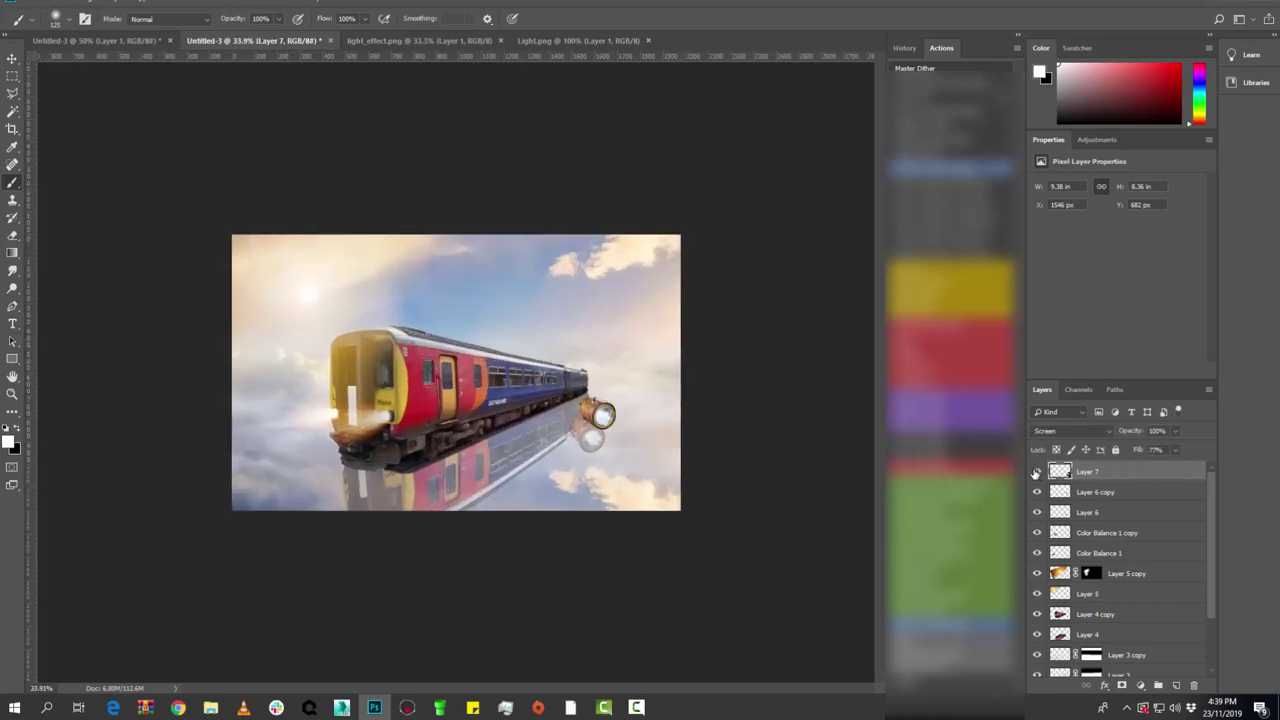
click(1036, 471)
click(1036, 471)
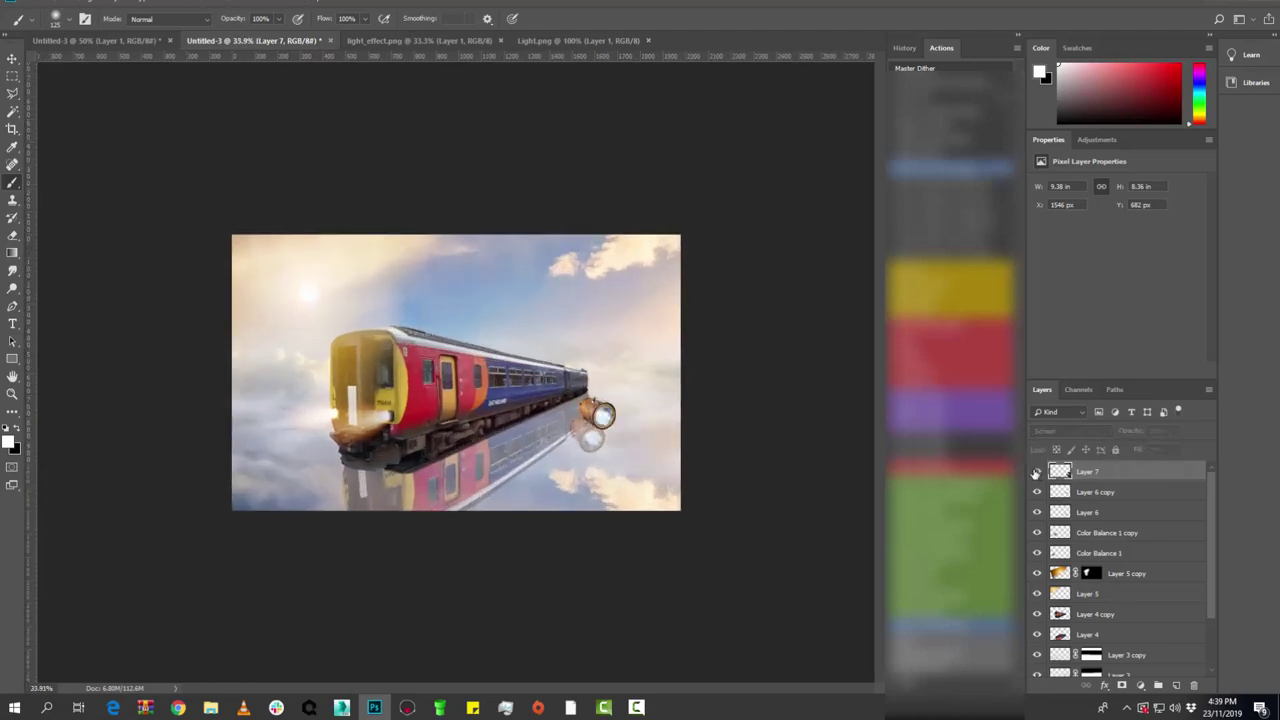
click(1036, 471)
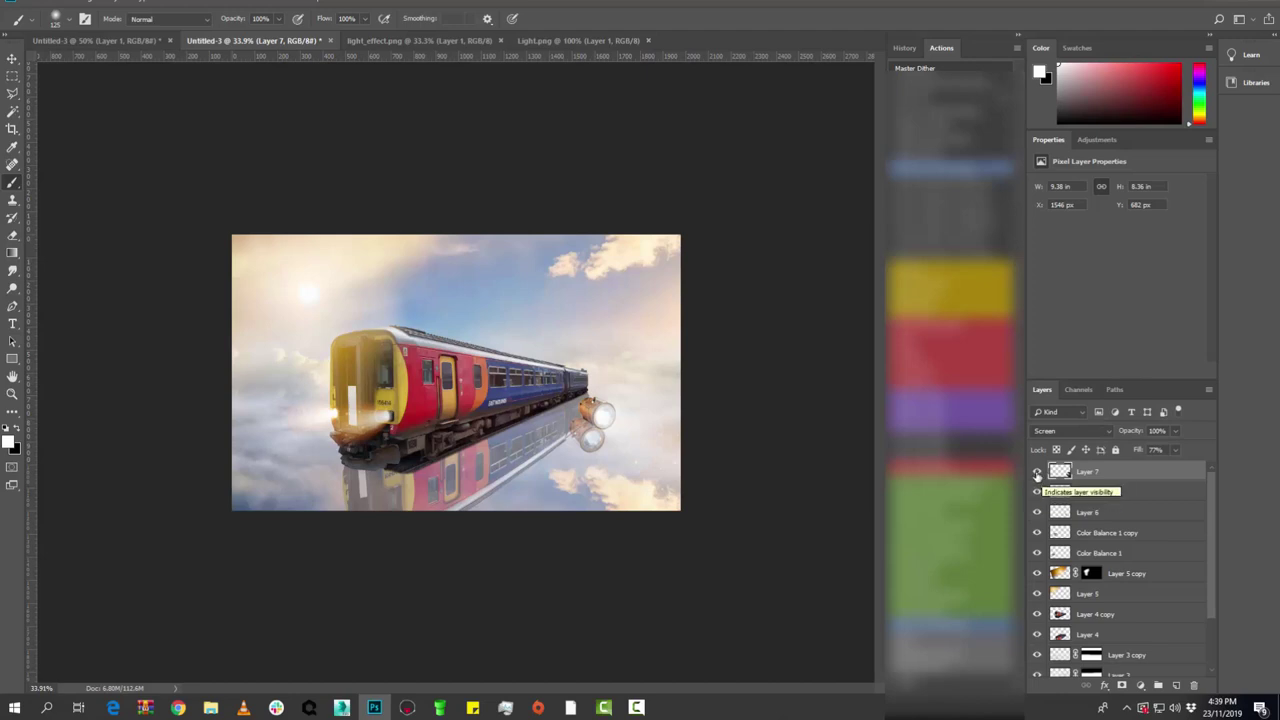
click(1036, 473)
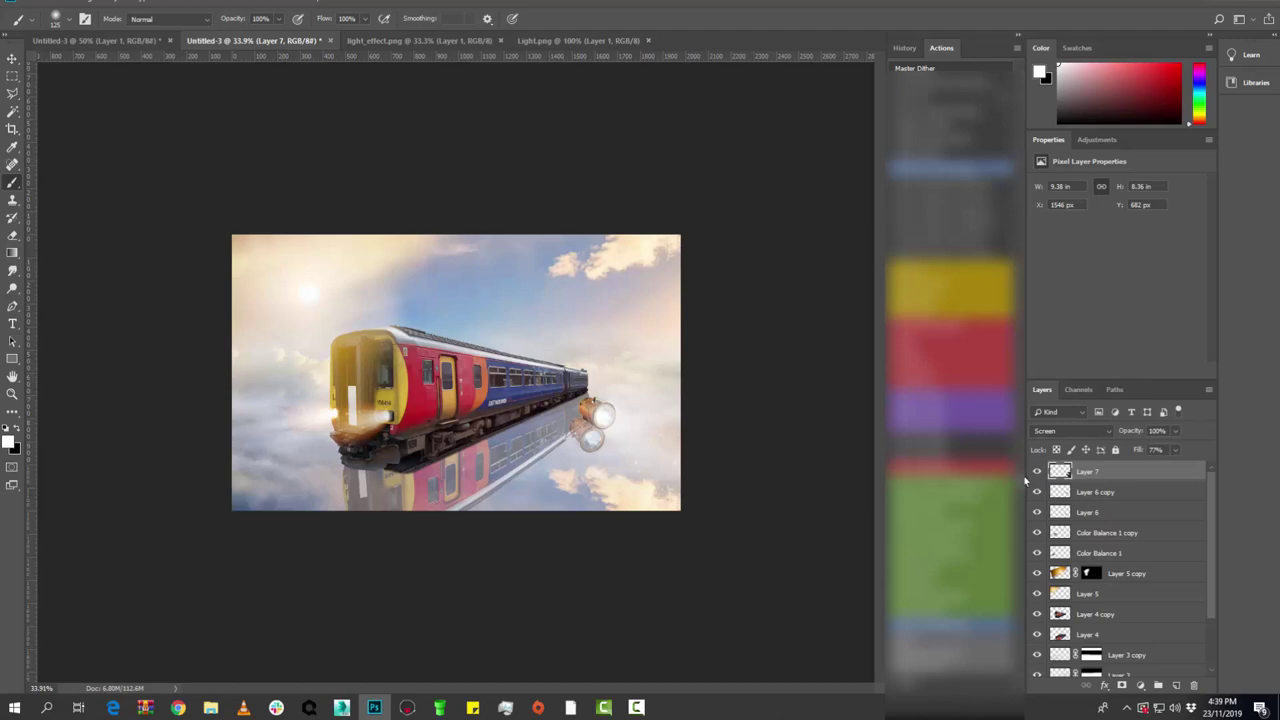
scroll(1136, 598, down, 1)
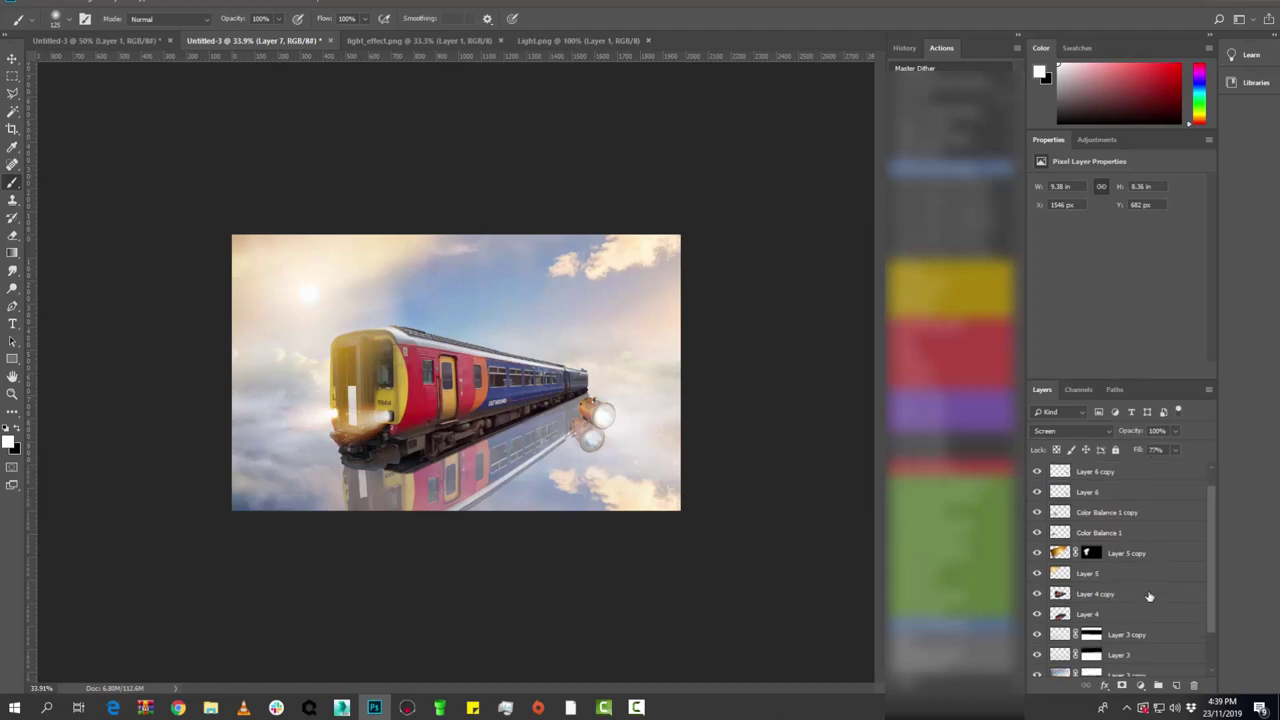
- Move Layer 4, Layer 4 copy and both Color Balance layers to the left together
click(1149, 597)
shift+click(1122, 614)
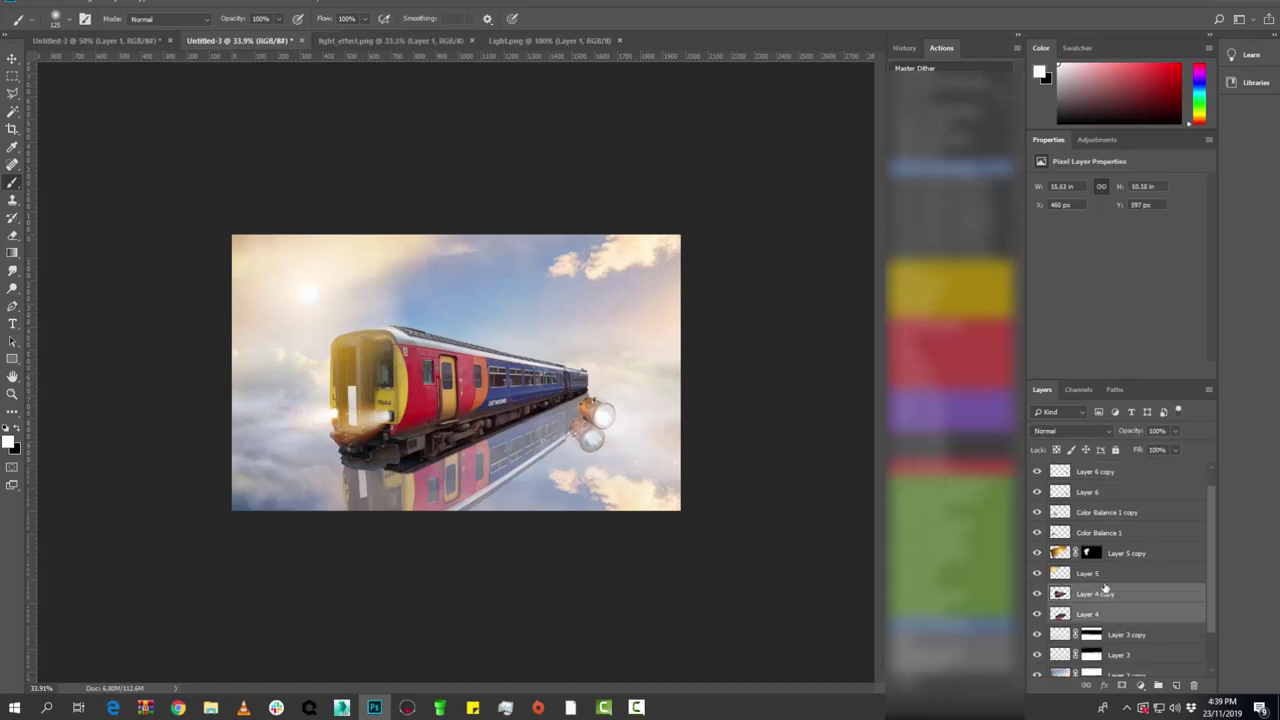
ctrl+click(1140, 534)
ctrl+click(1160, 514)
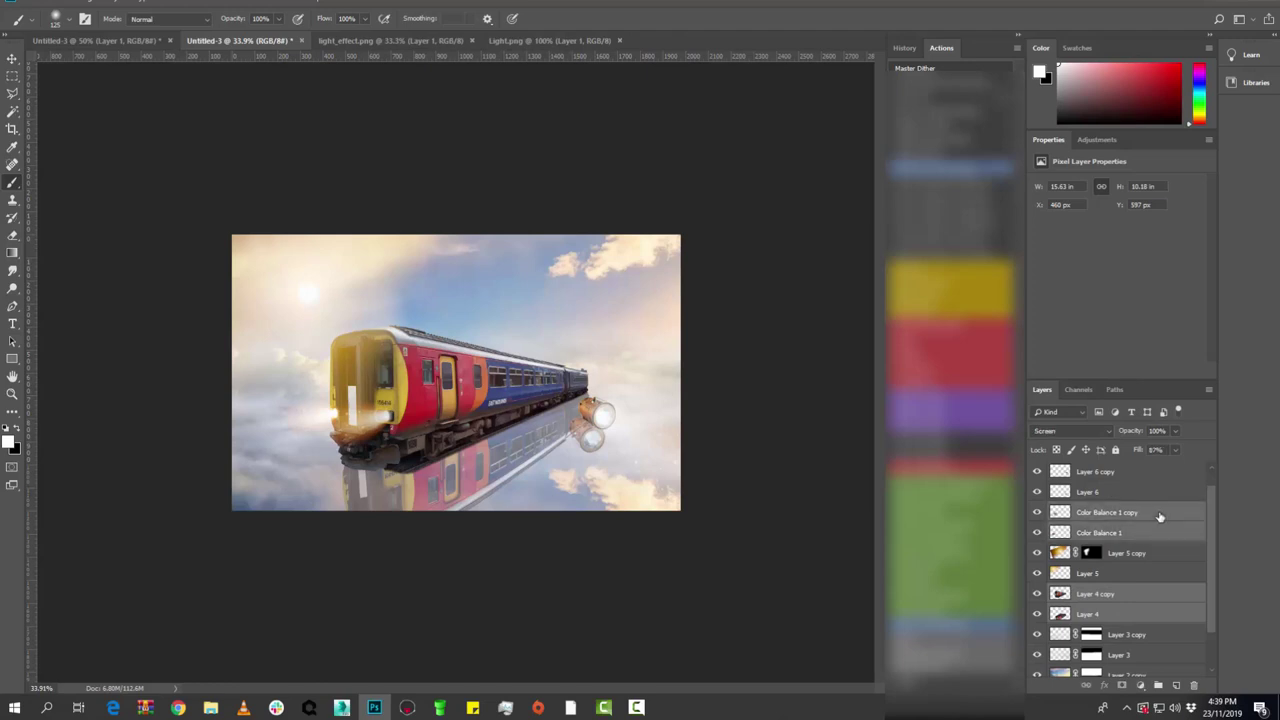
key(ctrl+t)
drag(520, 441, 486, 442)
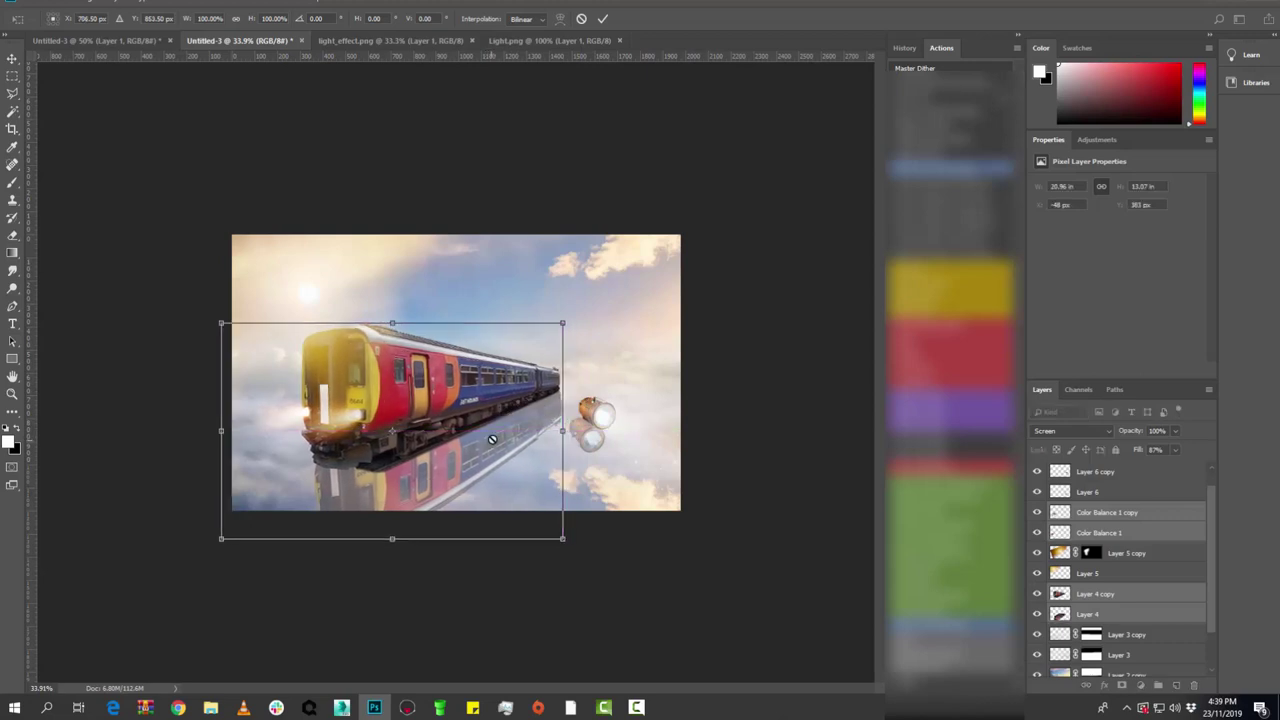
key(Return)
key(b)
- Check the glow Layer 7, then select it with Layer 6 copy and Layer 6
scroll(1104, 534, up, 1)
click(1118, 474)
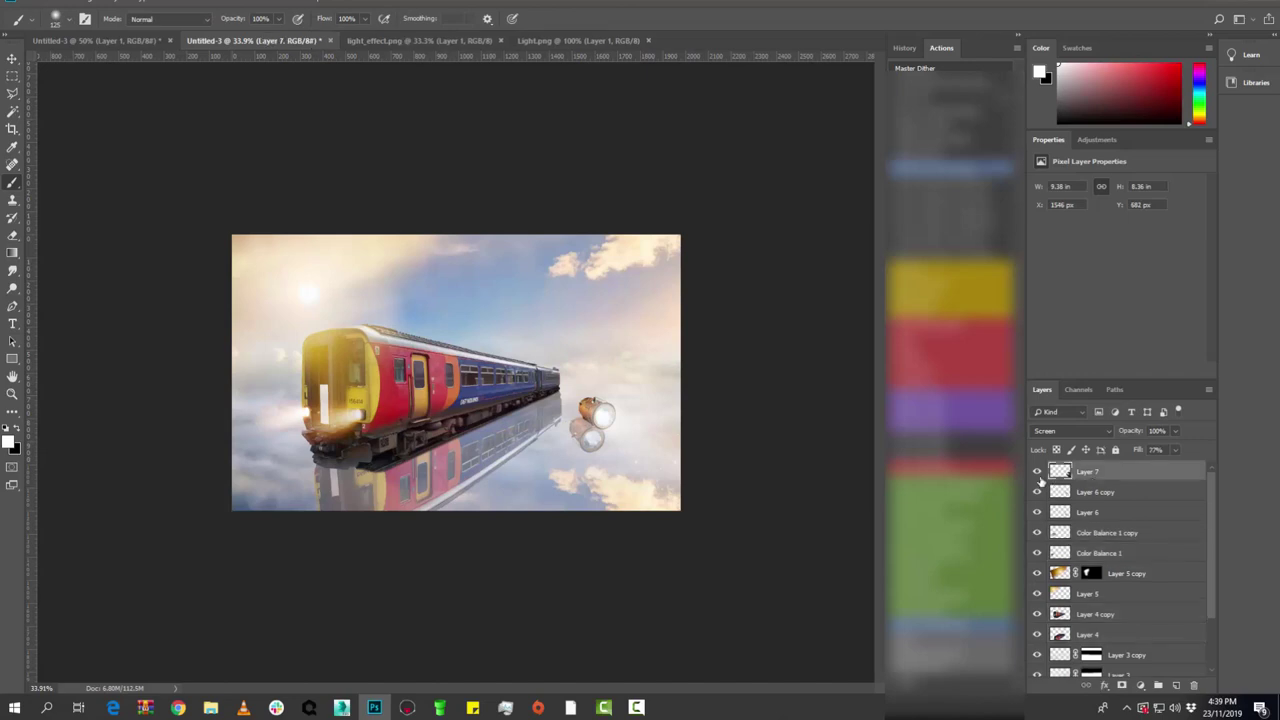
click(1038, 473)
ctrl+click(1140, 492)
ctrl+click(1120, 512)
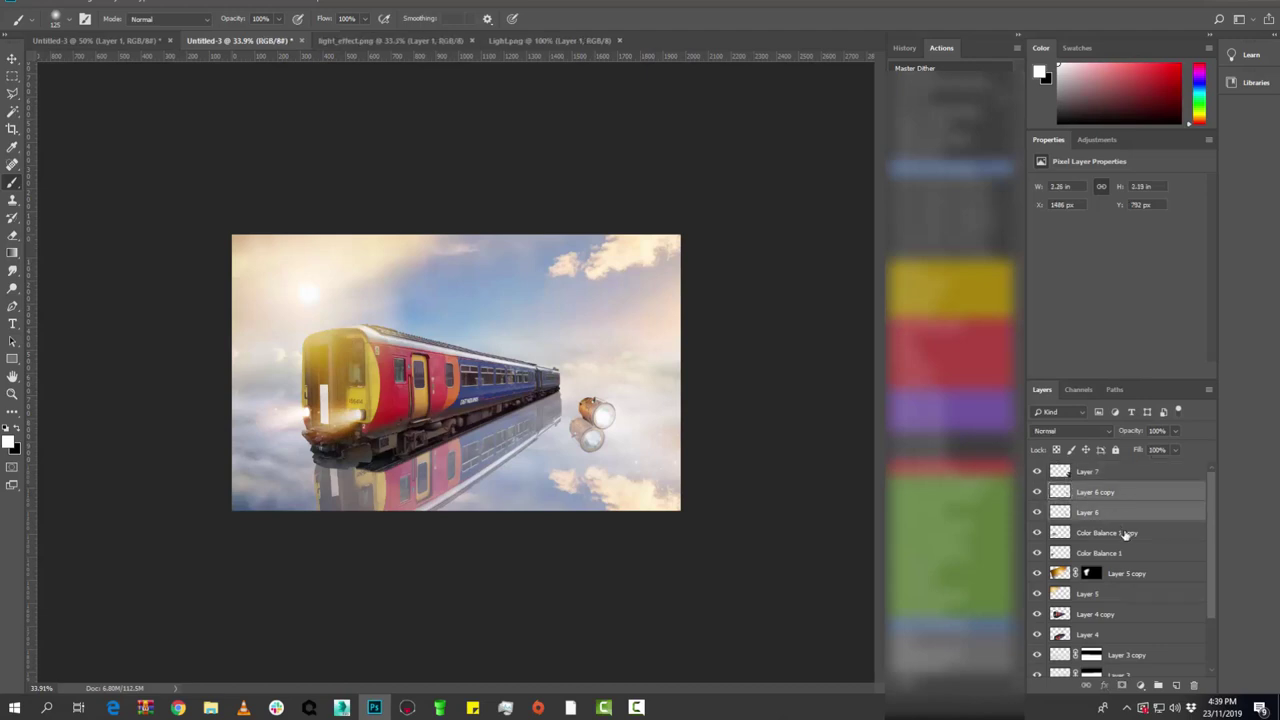
- Move the lantern, its glow and reflection about 44 px right and up
key(ctrl+t)
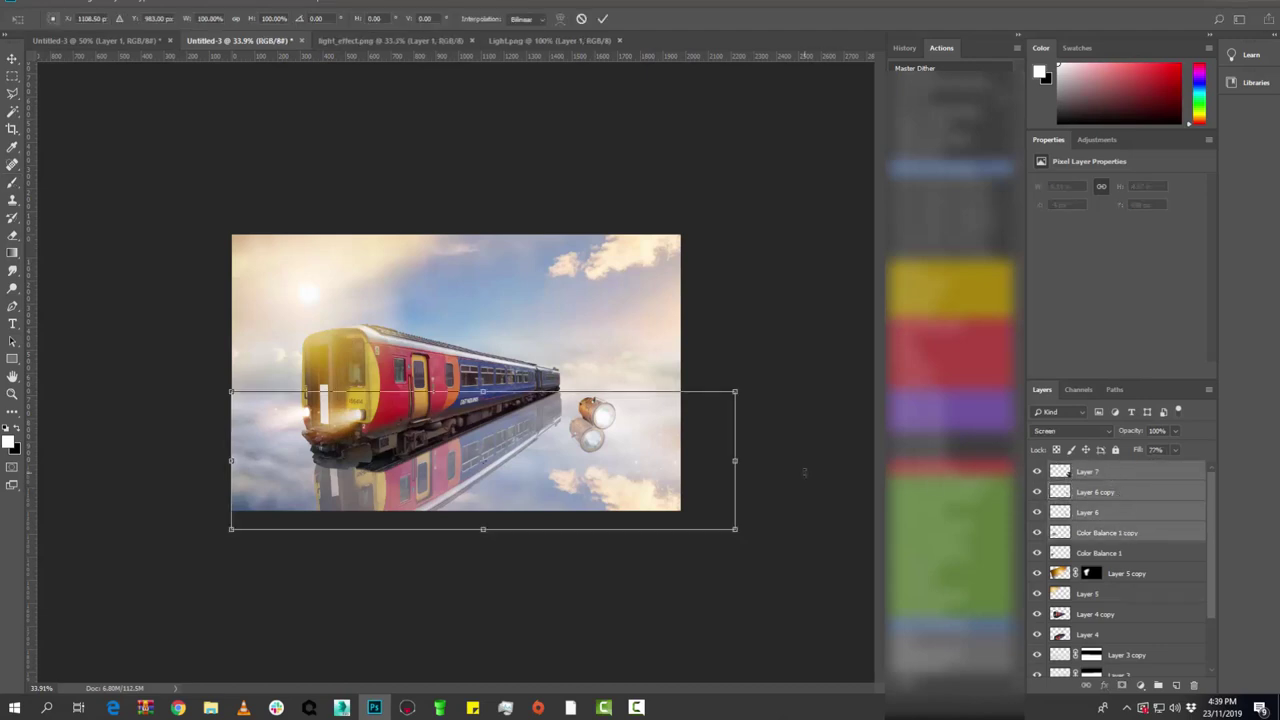
key(b)
click(1112, 471)
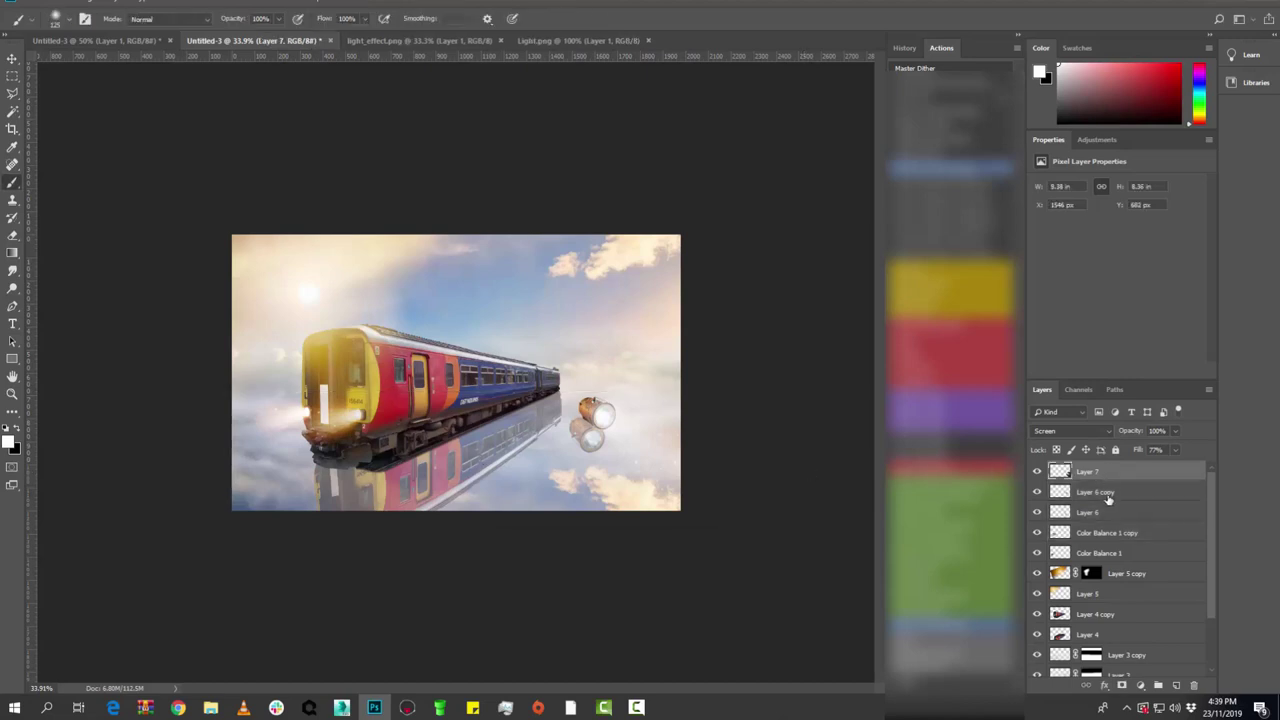
shift+click(1107, 494)
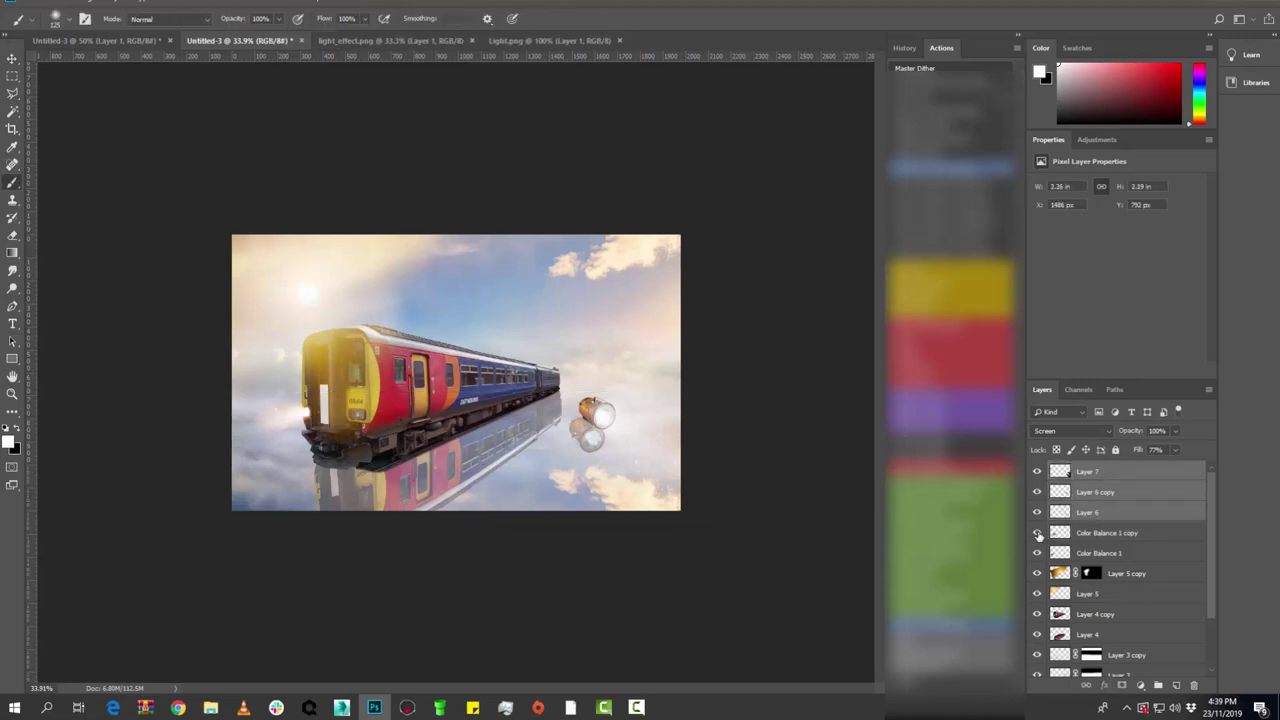
key(ctrl+t)
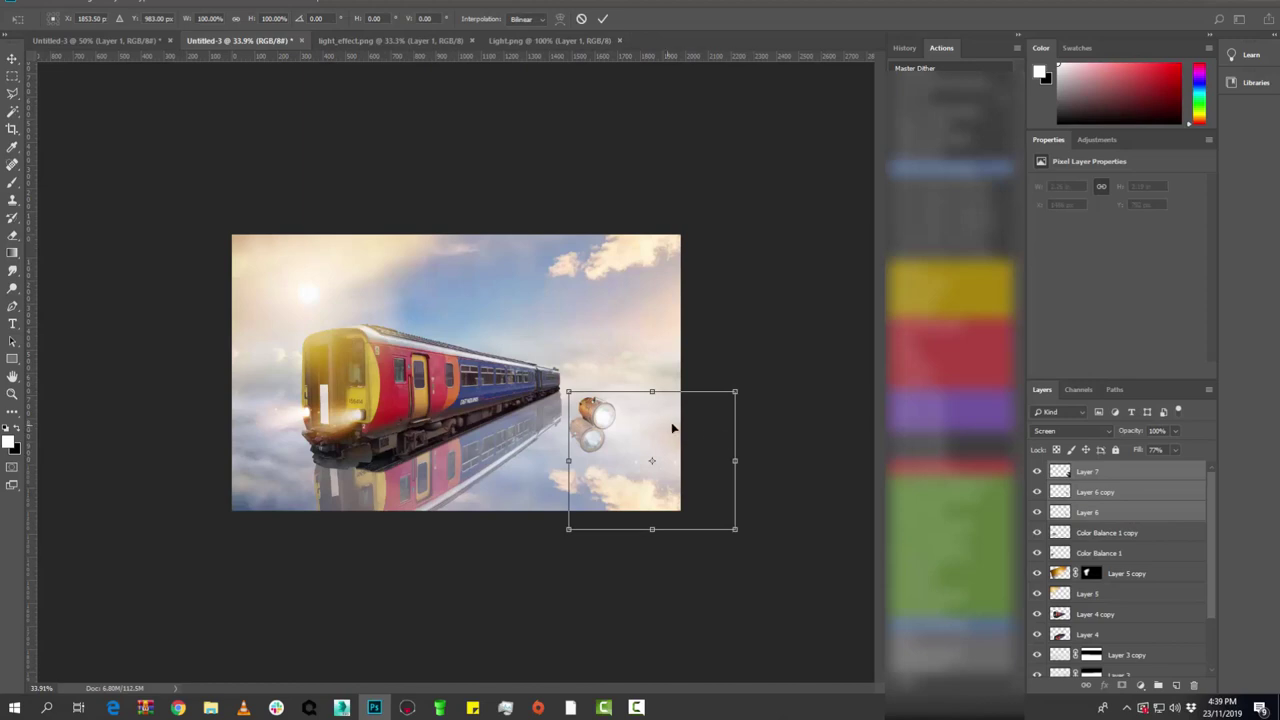
drag(672, 428, 677, 420)
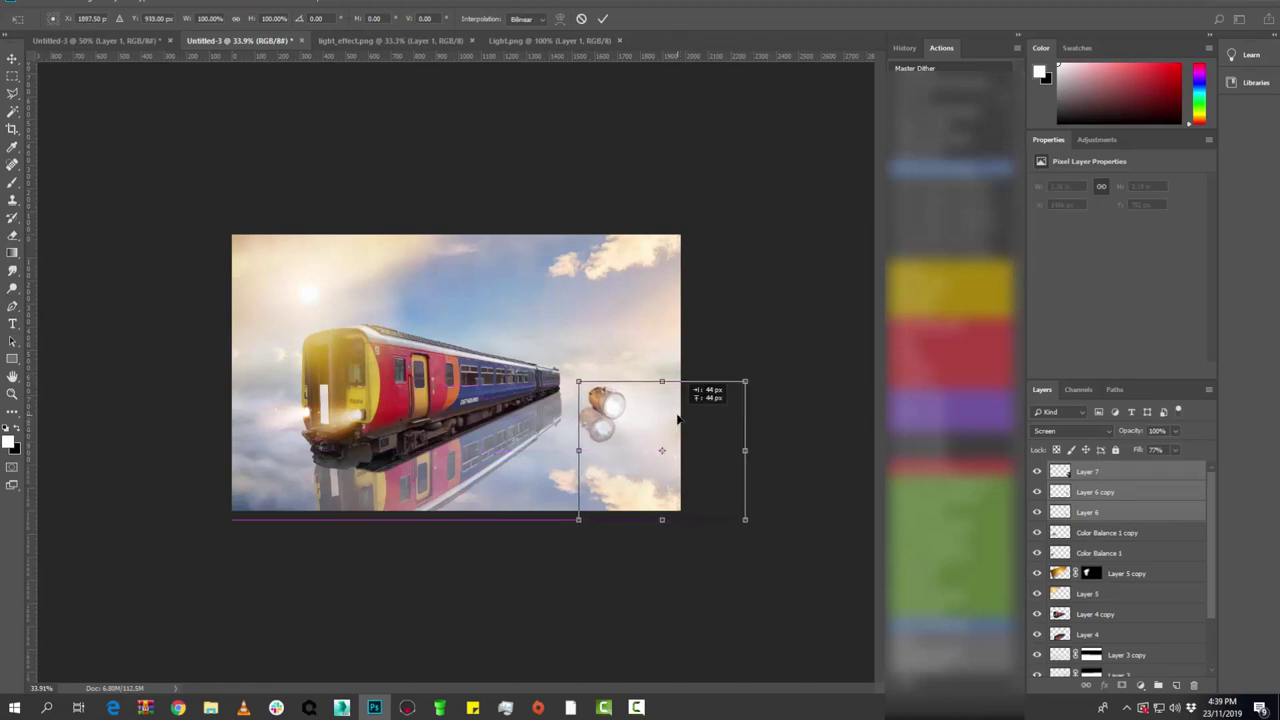
key(Return)
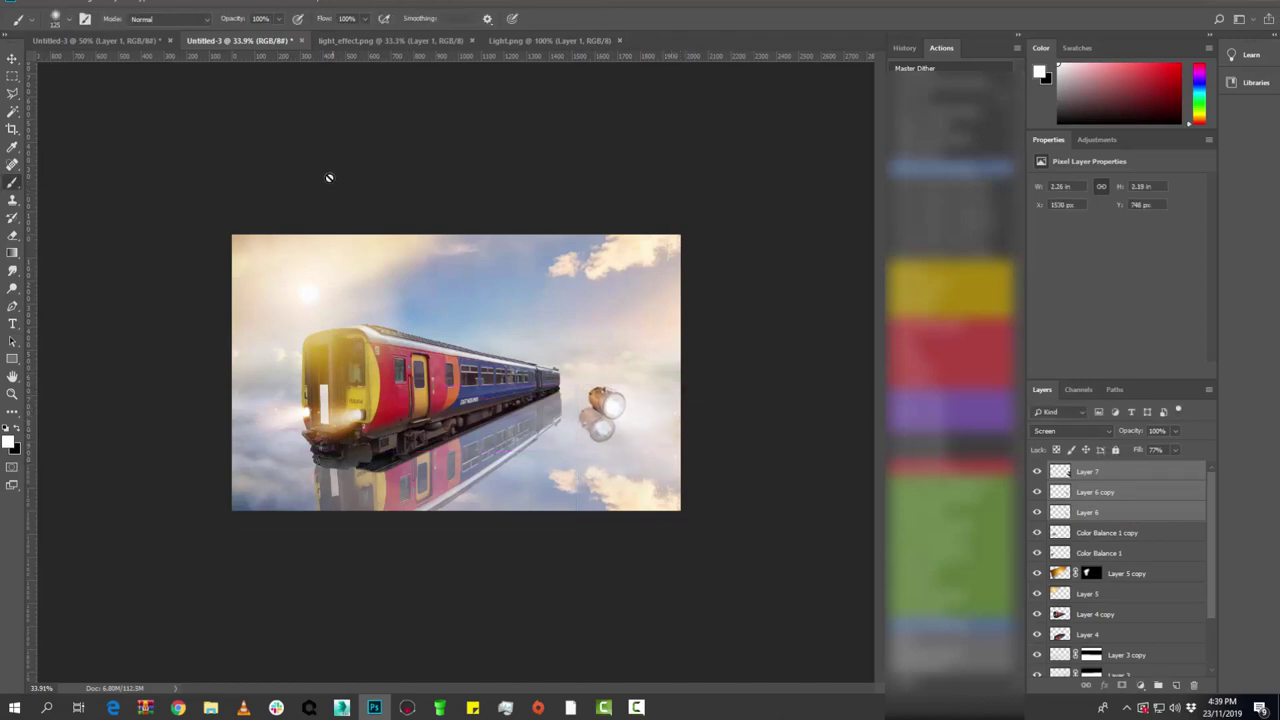
click(33, 4)
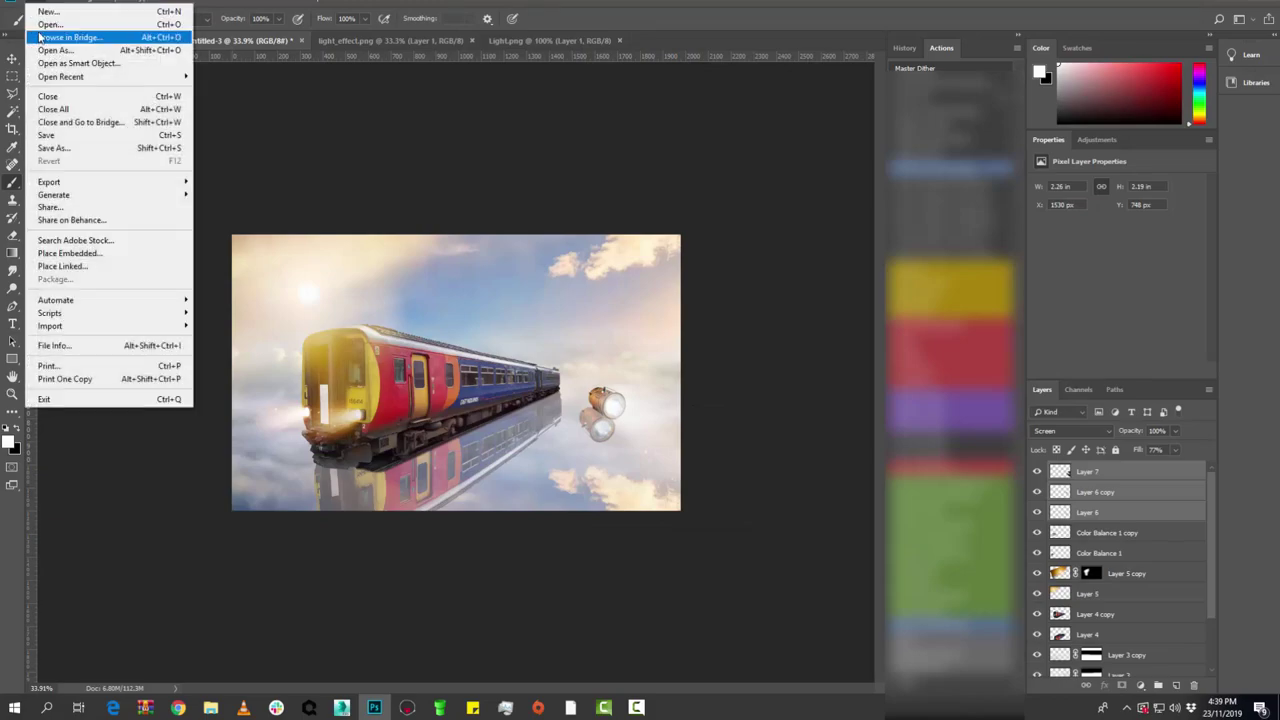
- Bring Blue_teddy-bear-png.png into the composite as Layer 8 and scale it to about 74%
click(49, 24)
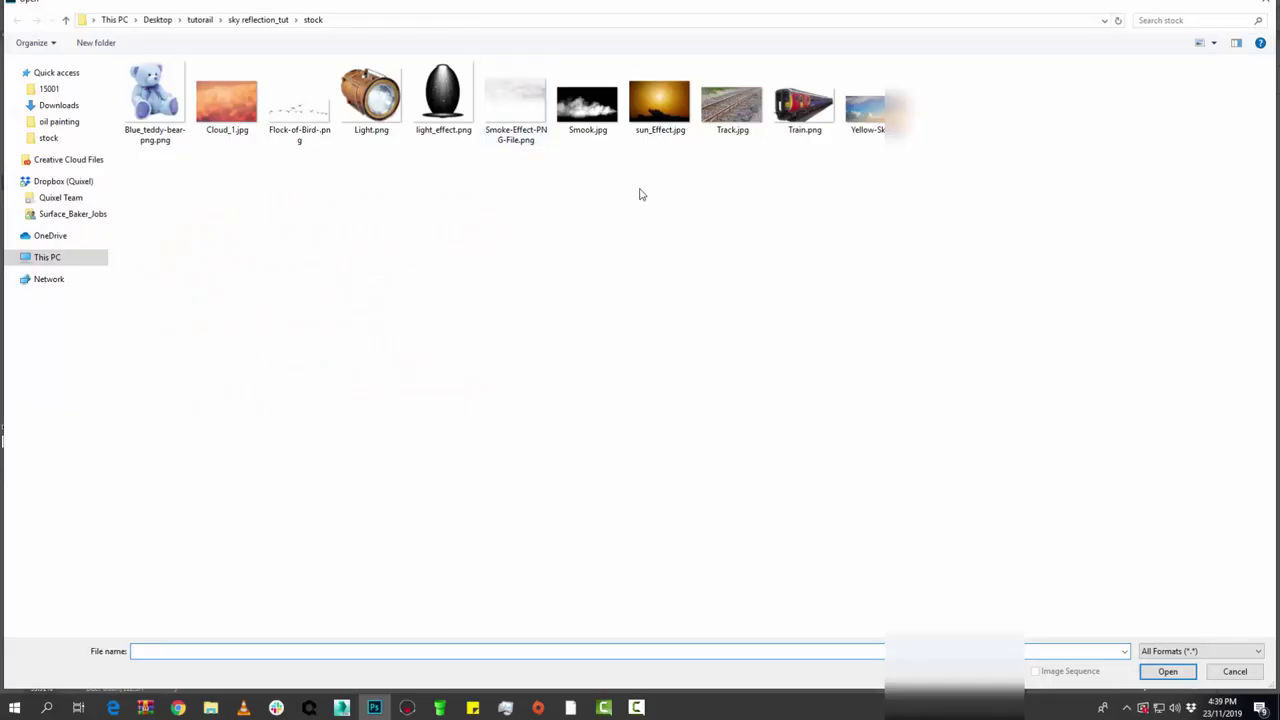
click(158, 105)
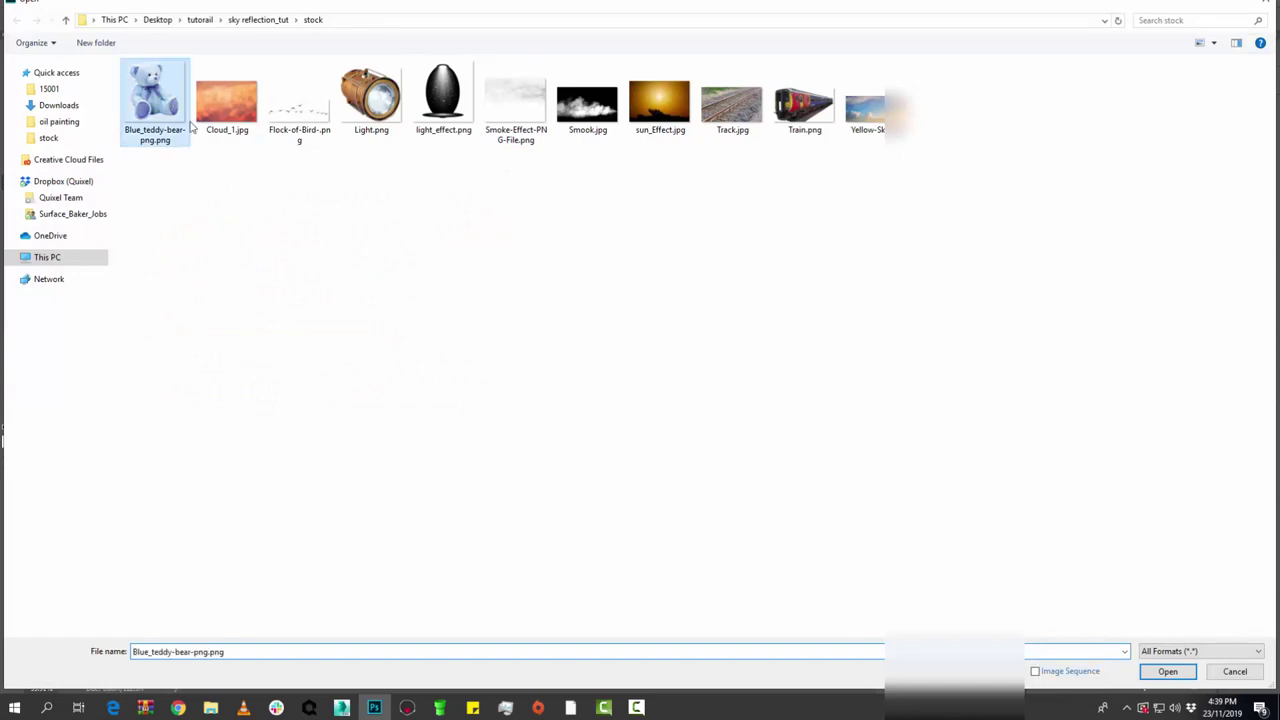
click(1166, 673)
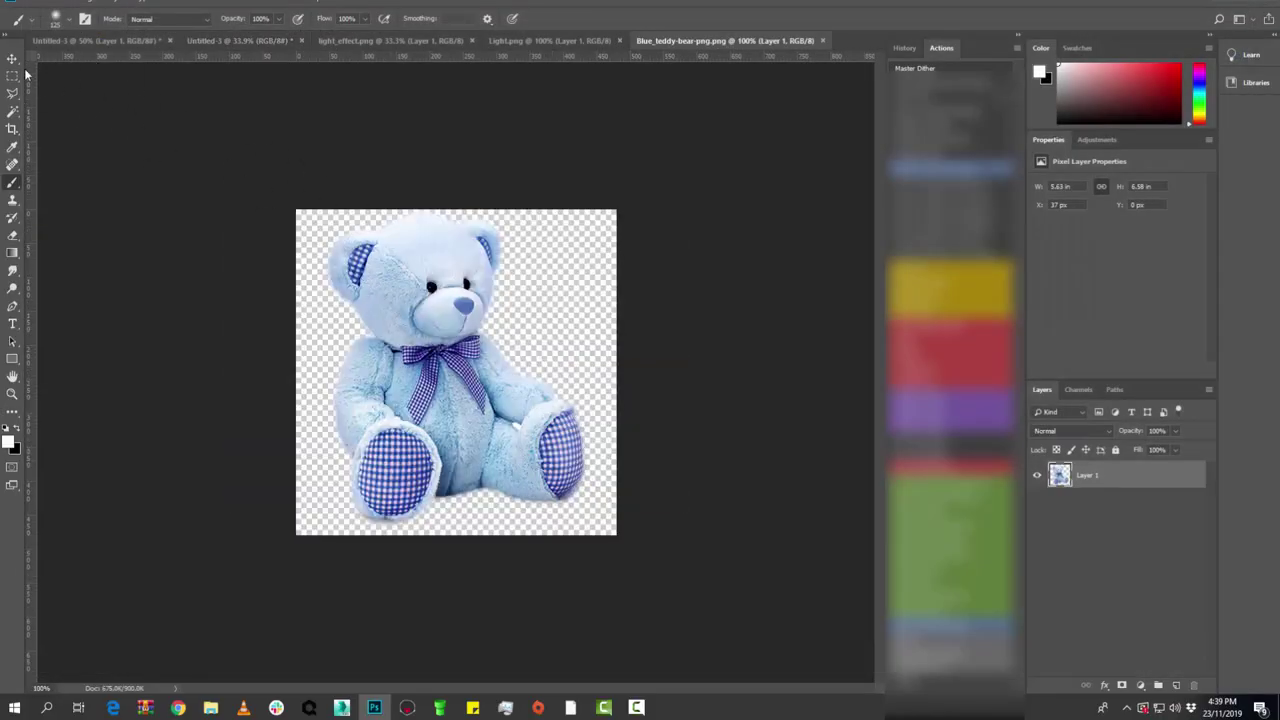
key(v)
mouse_move(405, 288)
mouse_down()
mouse_move(240, 65)
mouse_move(250, 73)
mouse_up()
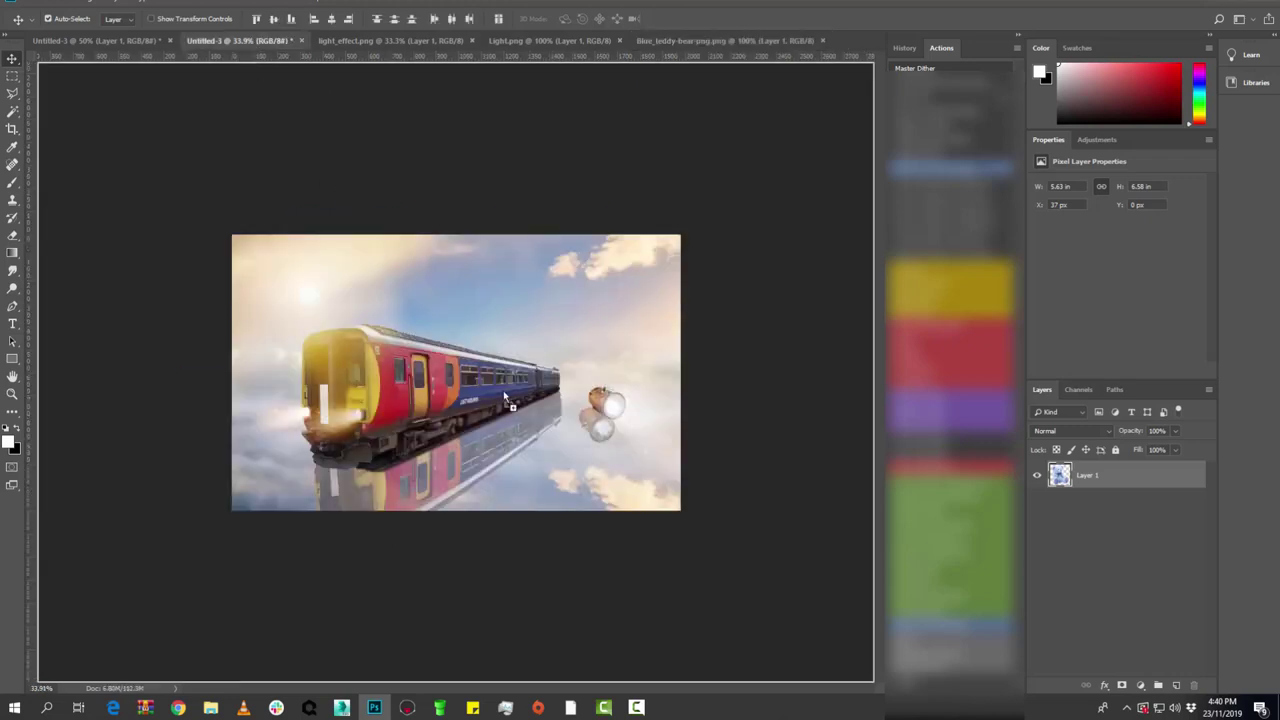
drag(505, 397, 530, 440)
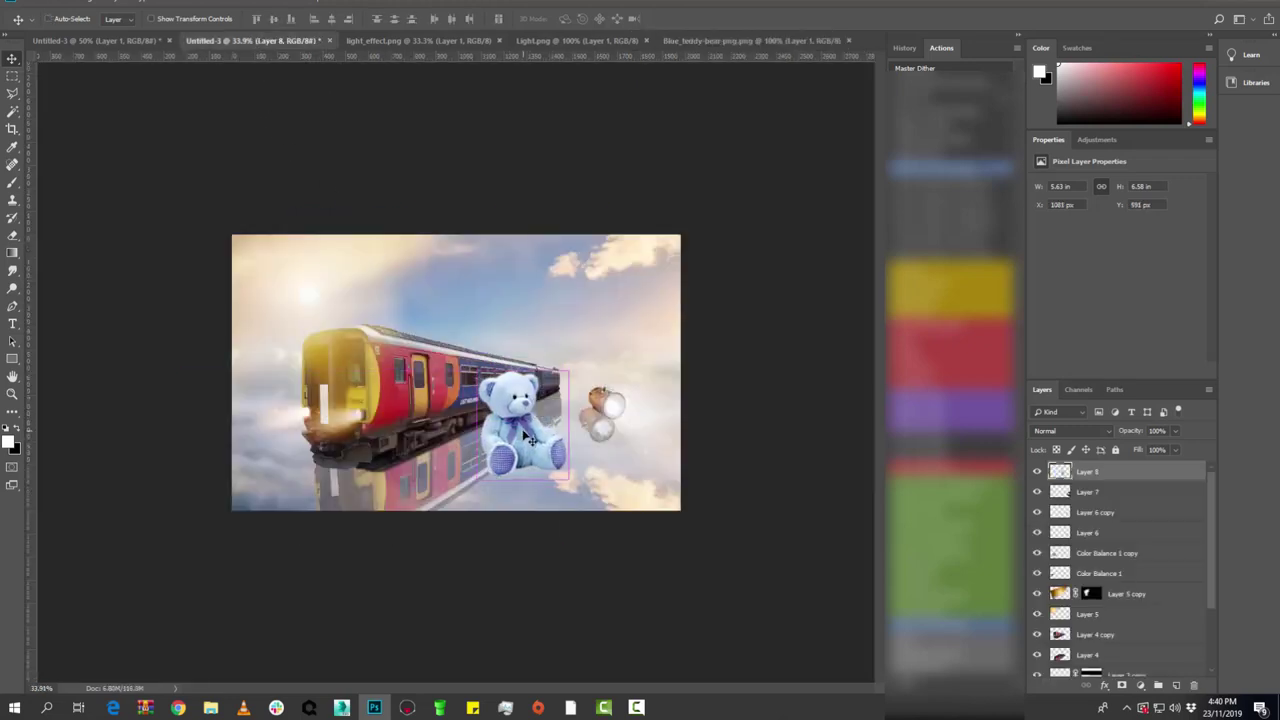
key(ctrl+t)
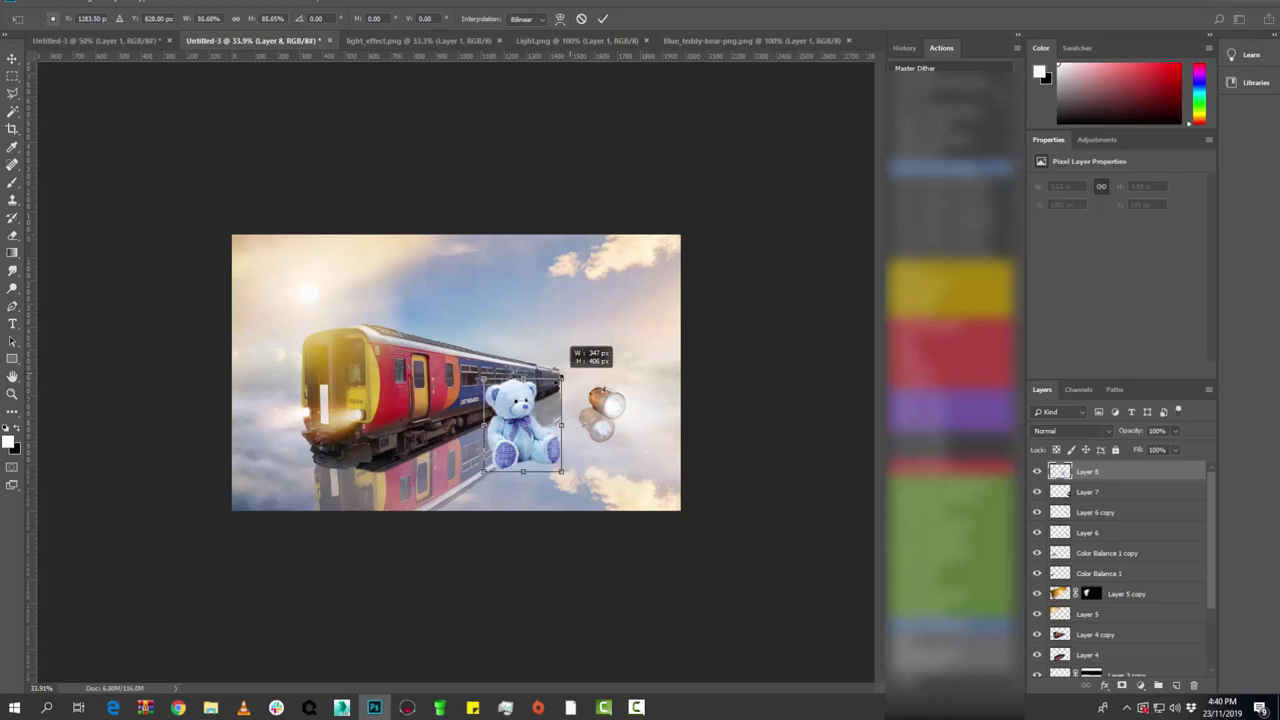
mouse_move(568, 377)
mouse_down()
mouse_move(537, 410)
mouse_move(556, 397)
mouse_up()
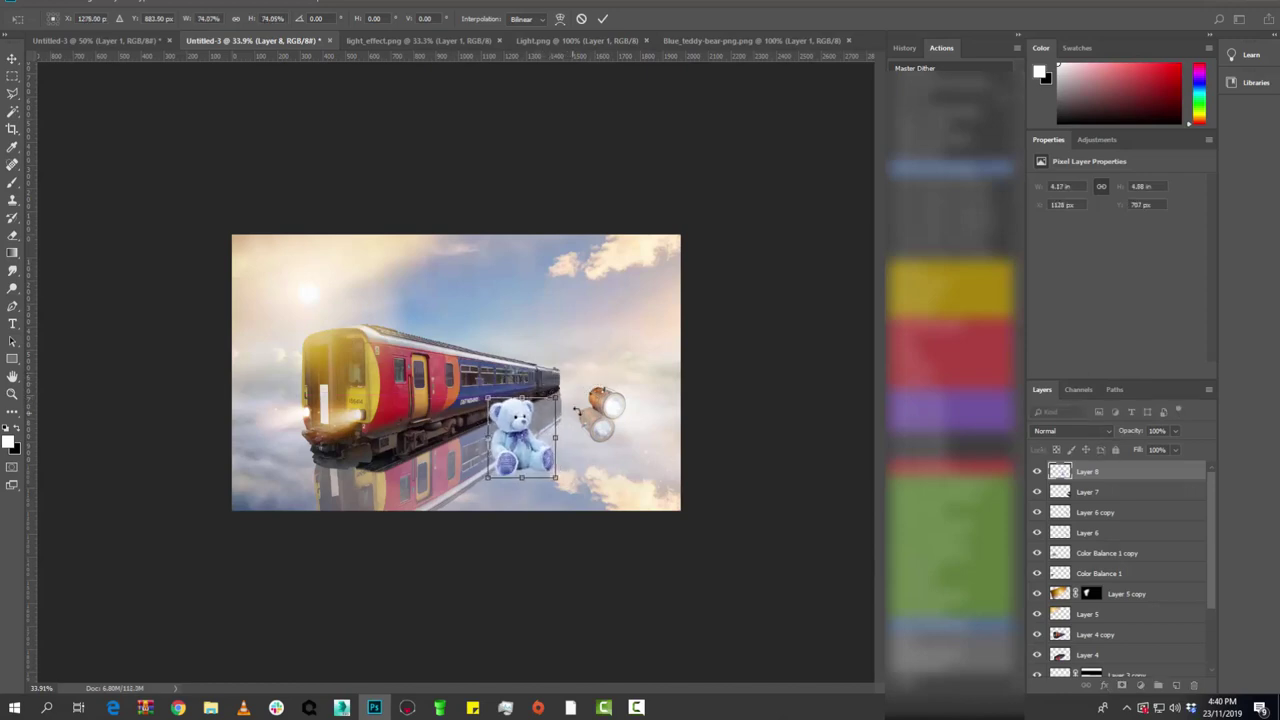
key(Return)
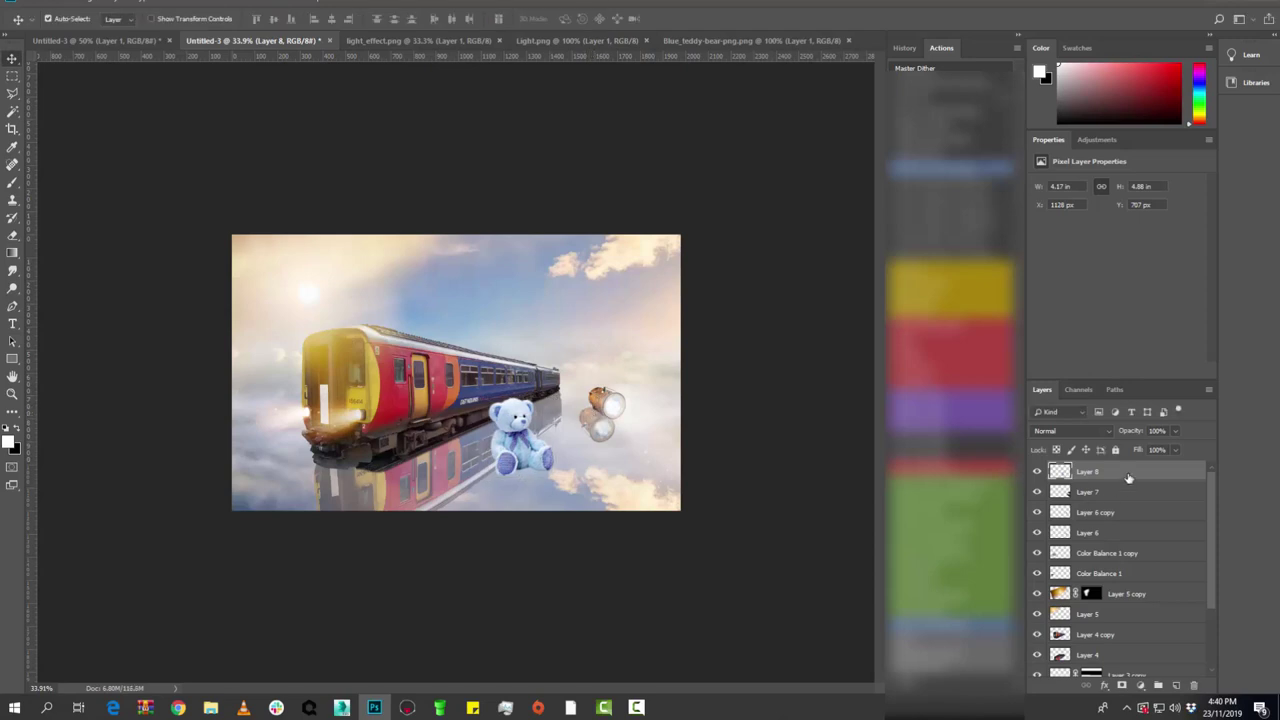
- Duplicate the bear layer as Layer 8 copy and reselect Layer 8
right_click(1128, 478)
click(1050, 214)
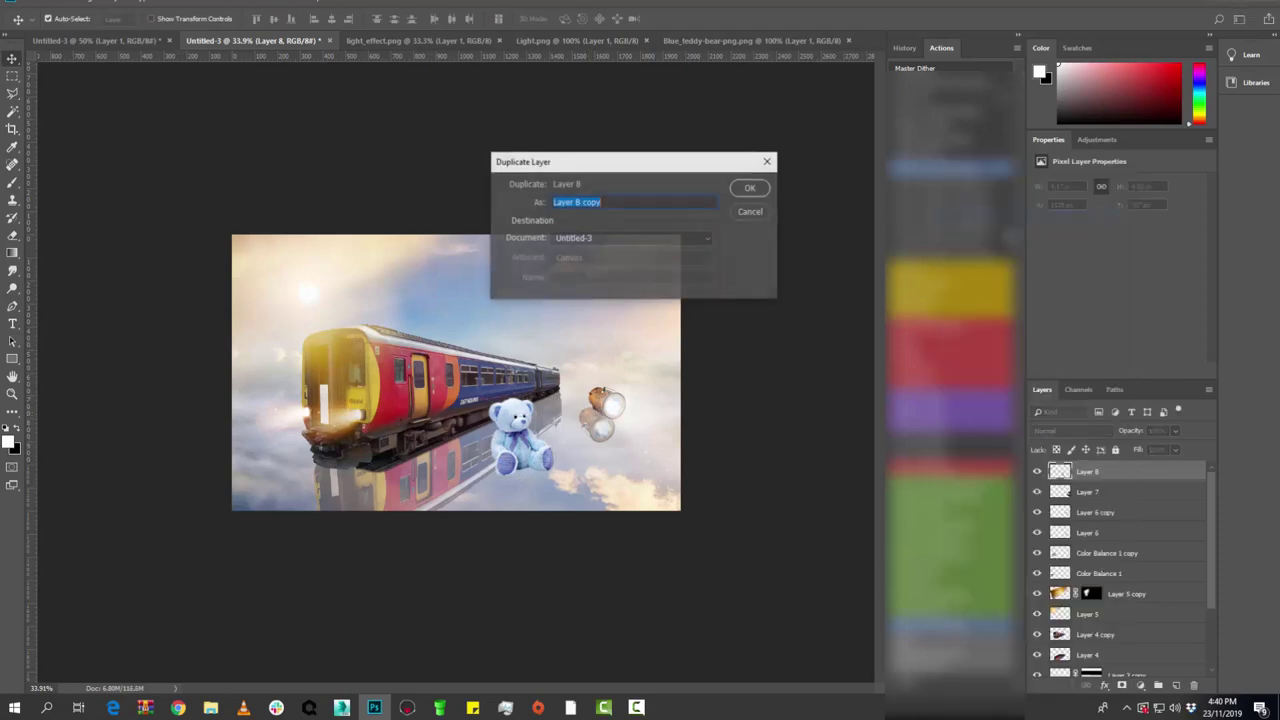
click(750, 188)
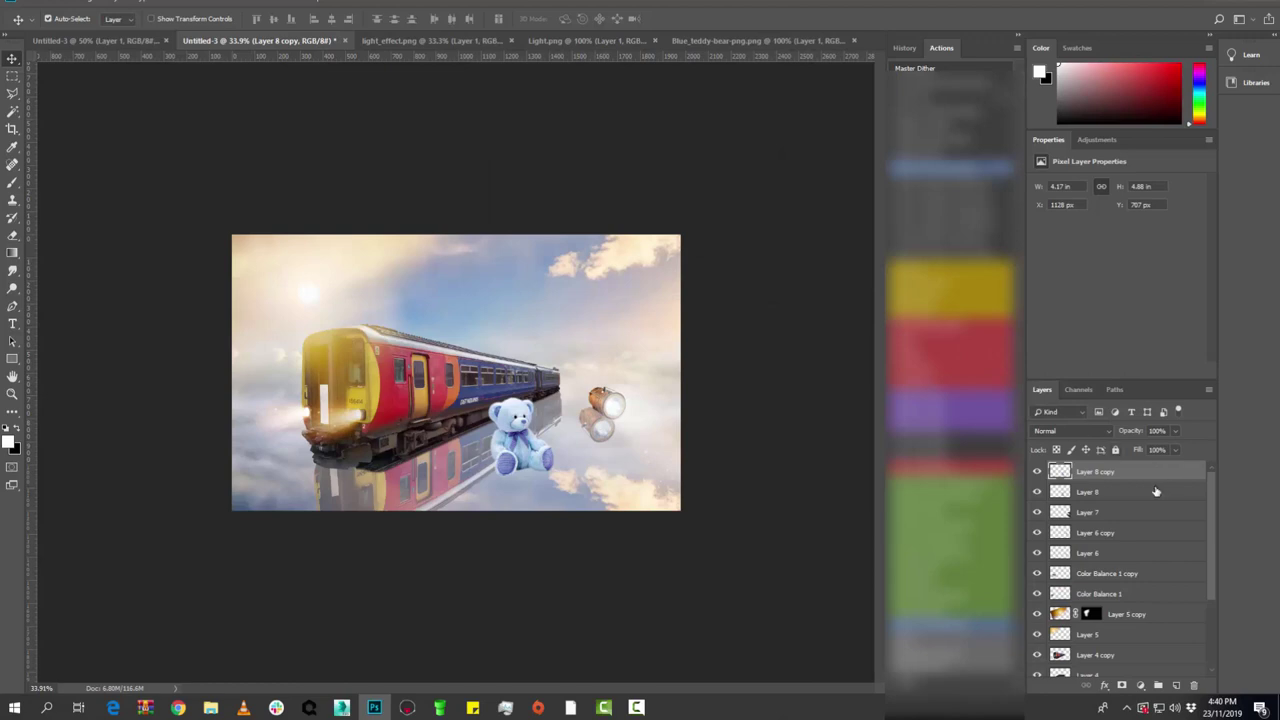
click(1150, 492)
- Flip the bear layer vertically and position it beneath the bear as a reflection
key(ctrl+t)
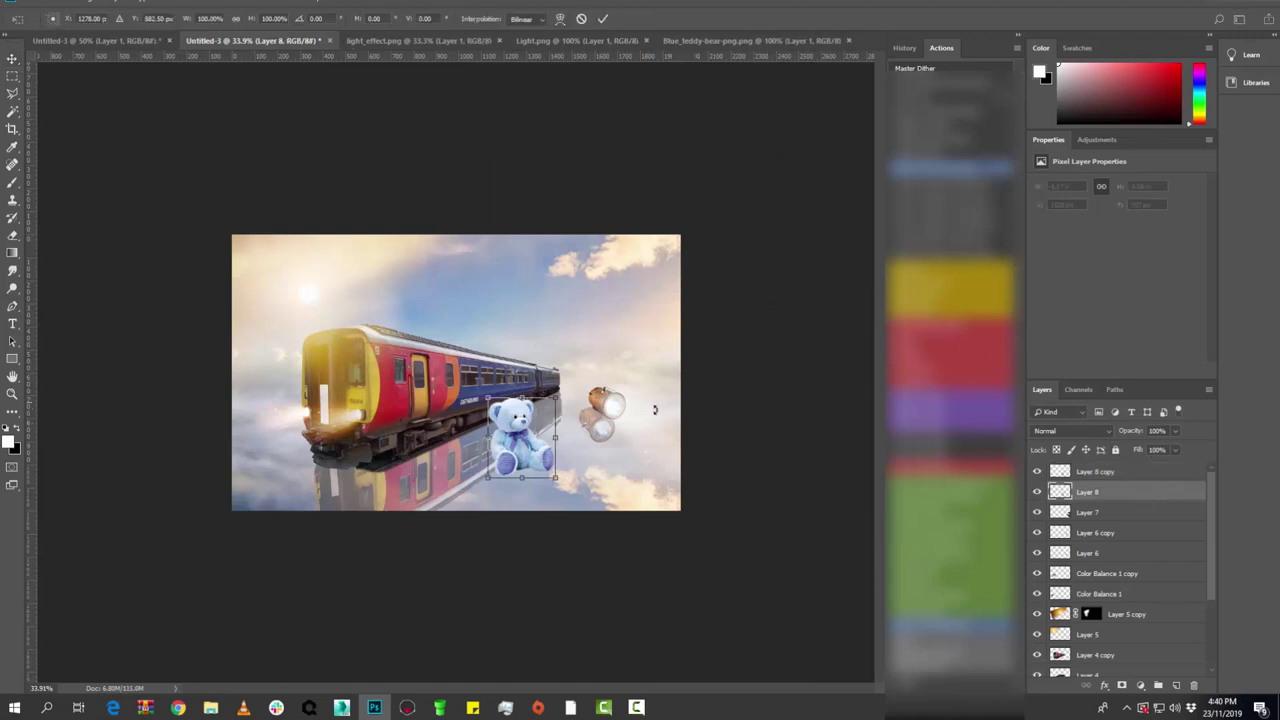
right_click(534, 428)
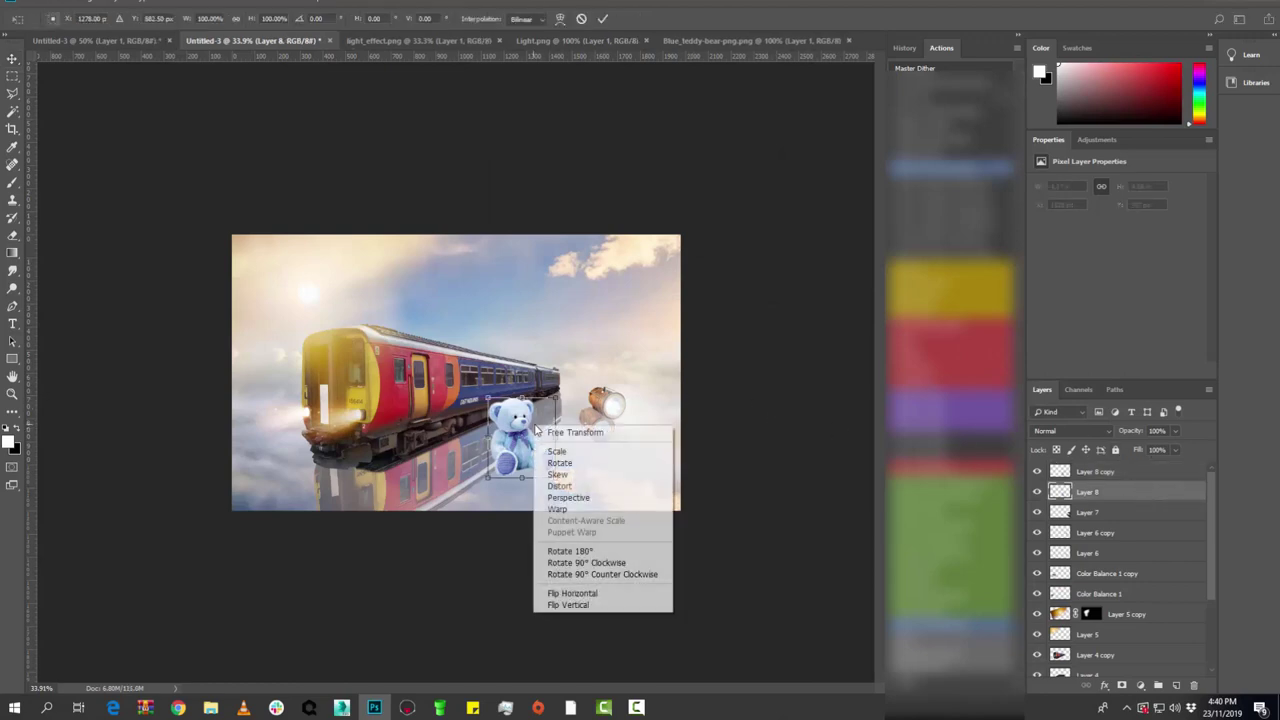
click(576, 605)
drag(537, 462, 533, 522)
key(Up)
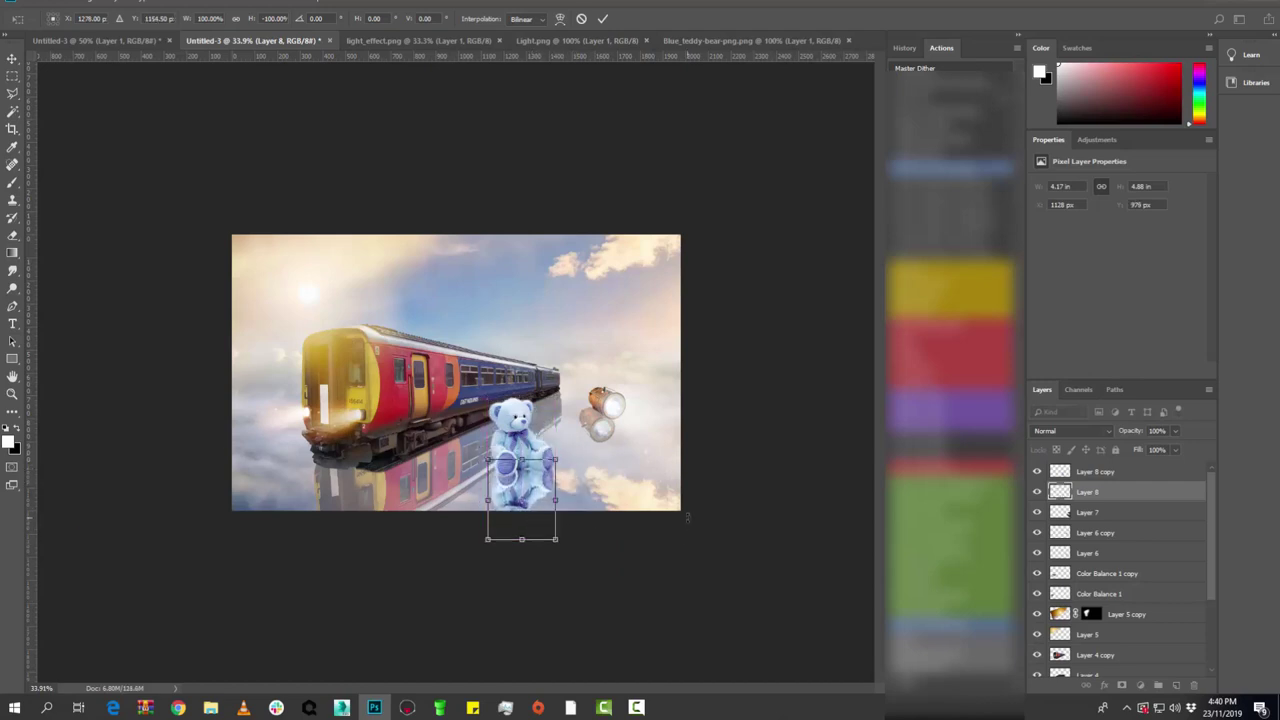
key(Up)
key(Up)
key(Up)
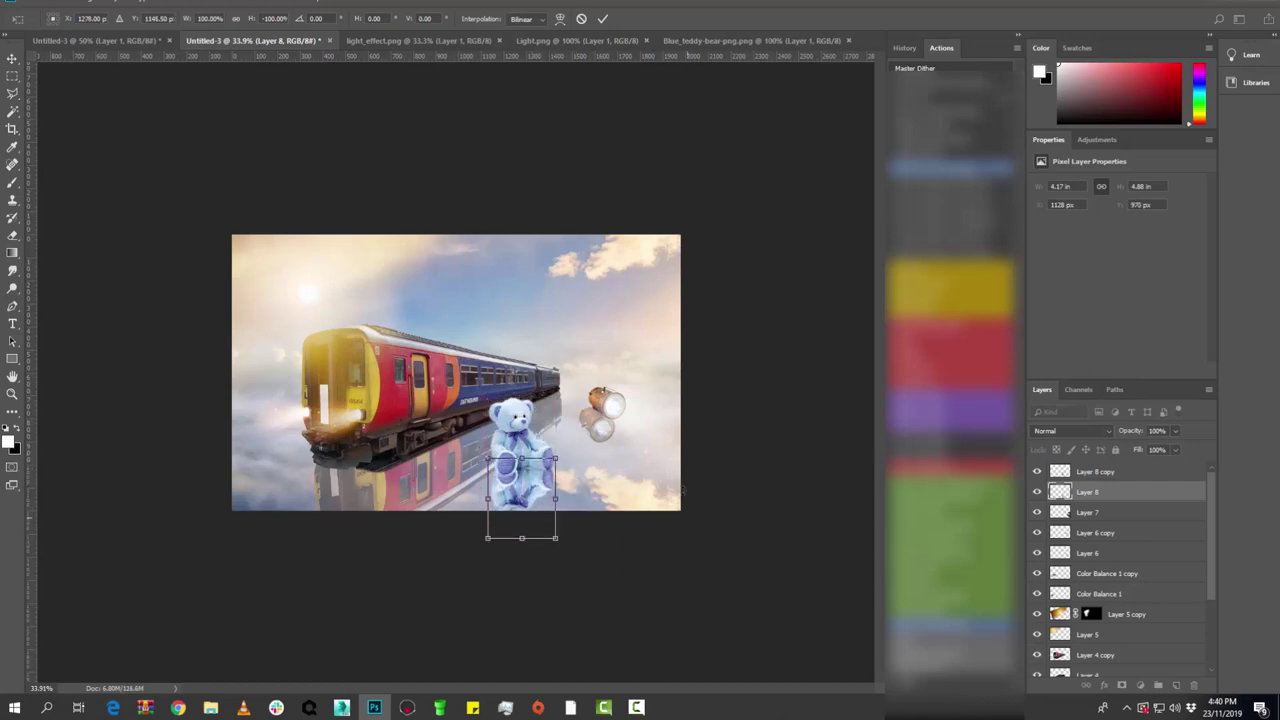
click(12, 60)
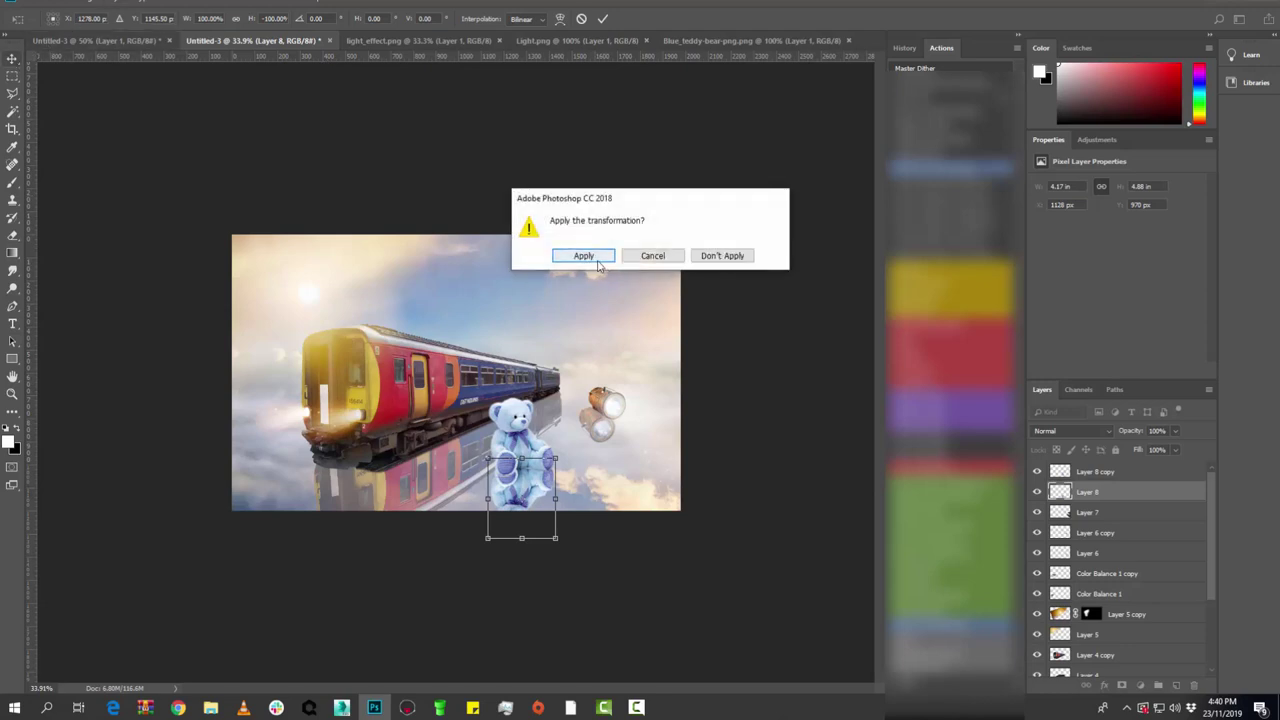
click(563, 256)
- Set the reflection layer's opacity to 60%
click(1157, 430)
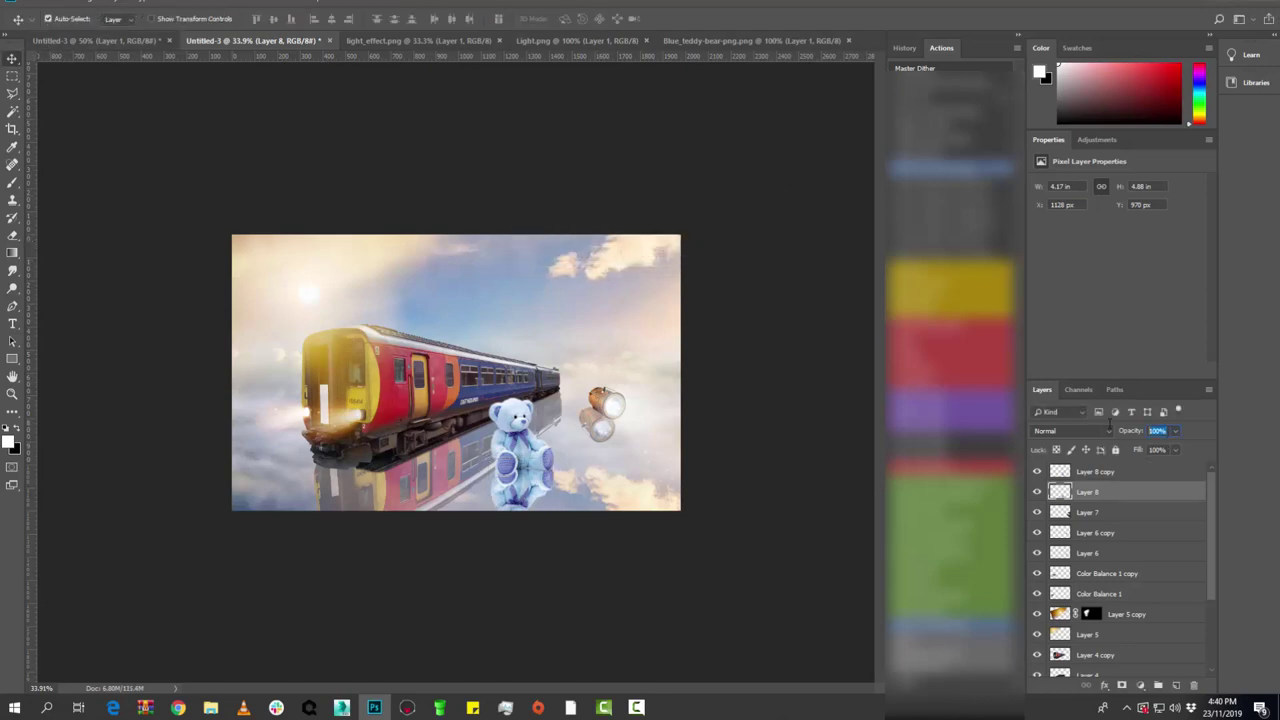
text(60)
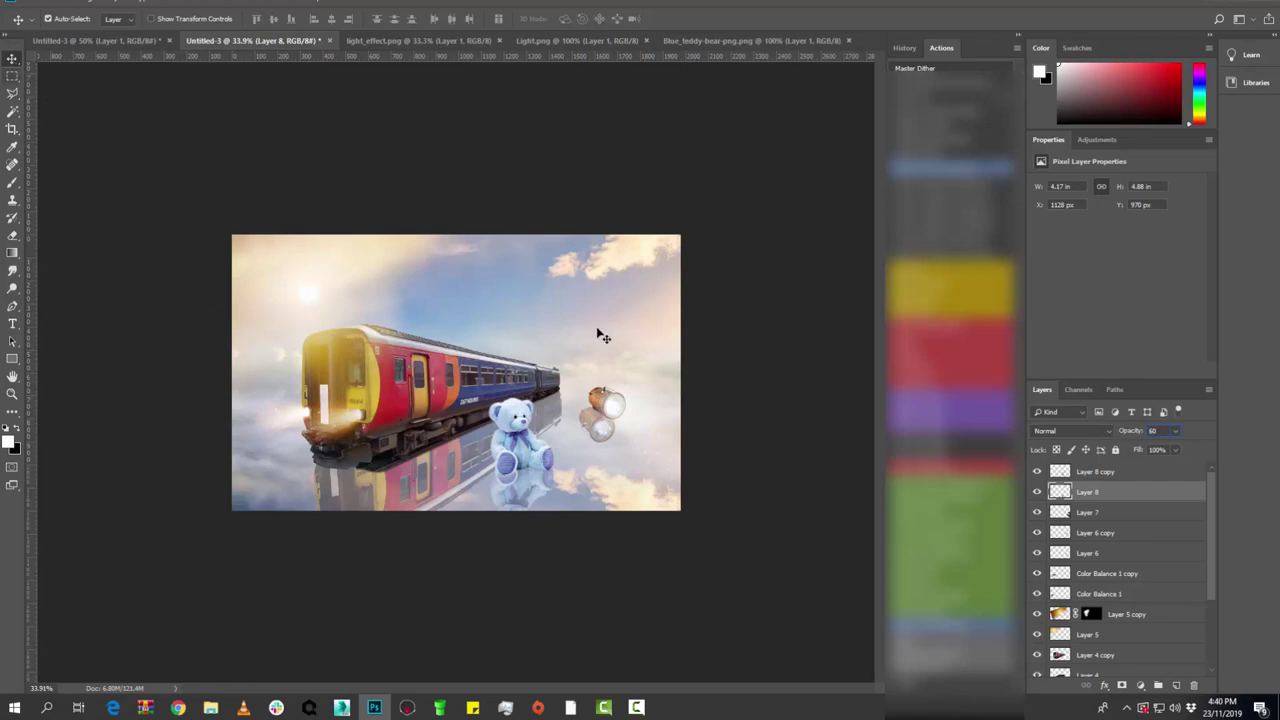
shift+click(1116, 473)
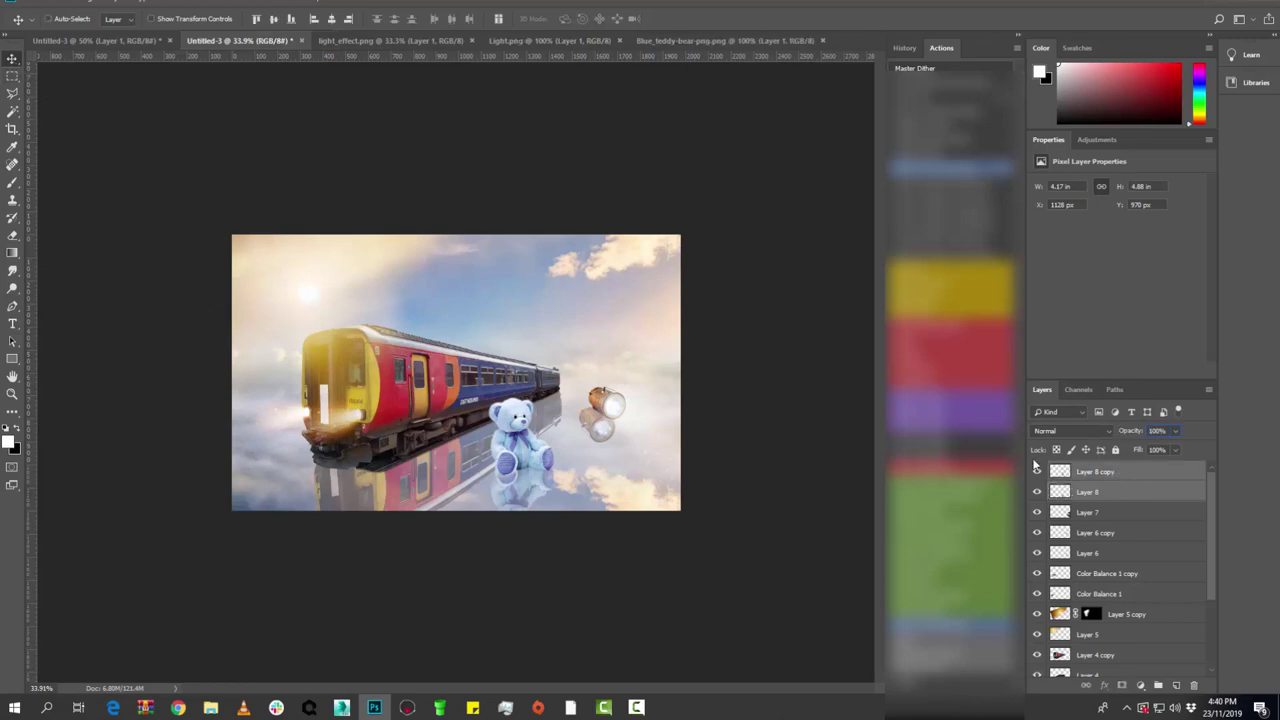
key(ctrl+t)
- Nudge the bear pair, then shrink the lantern layers to about 84% and place them lower beside it
mouse_move(546, 432)
mouse_down()
mouse_move(557, 391)
mouse_move(541, 436)
mouse_up()
key(Return)
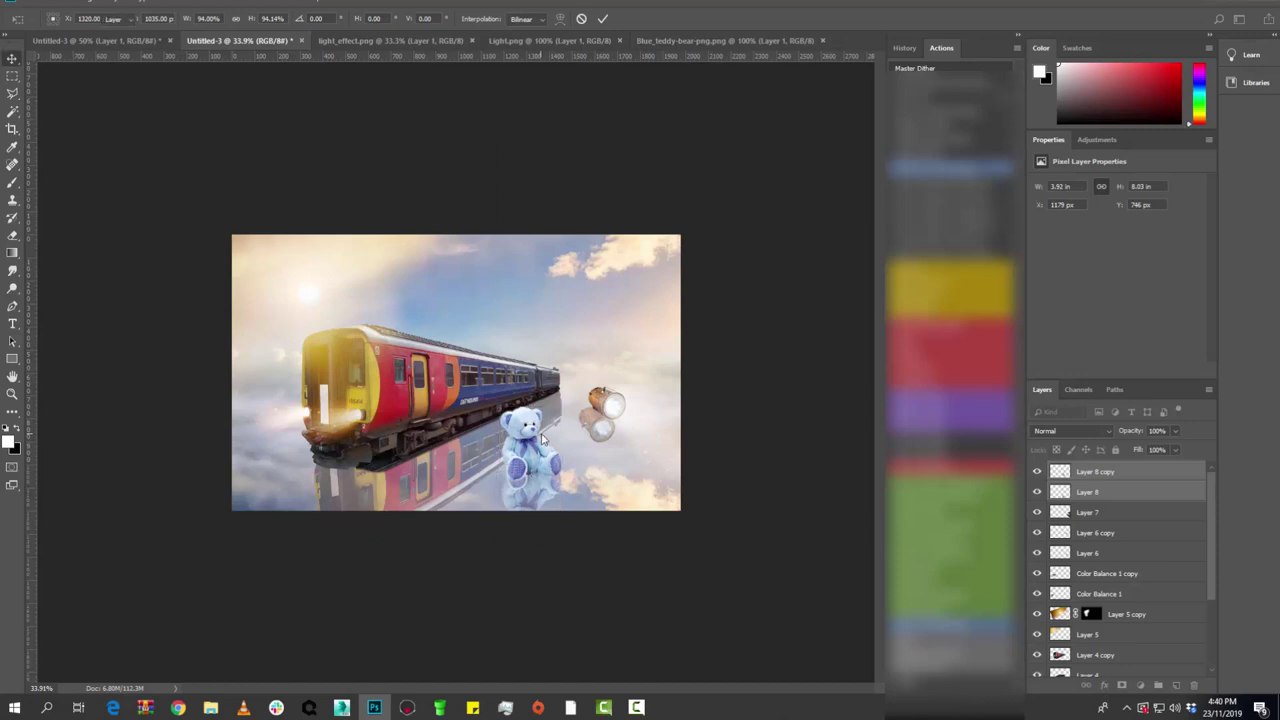
click(1096, 513)
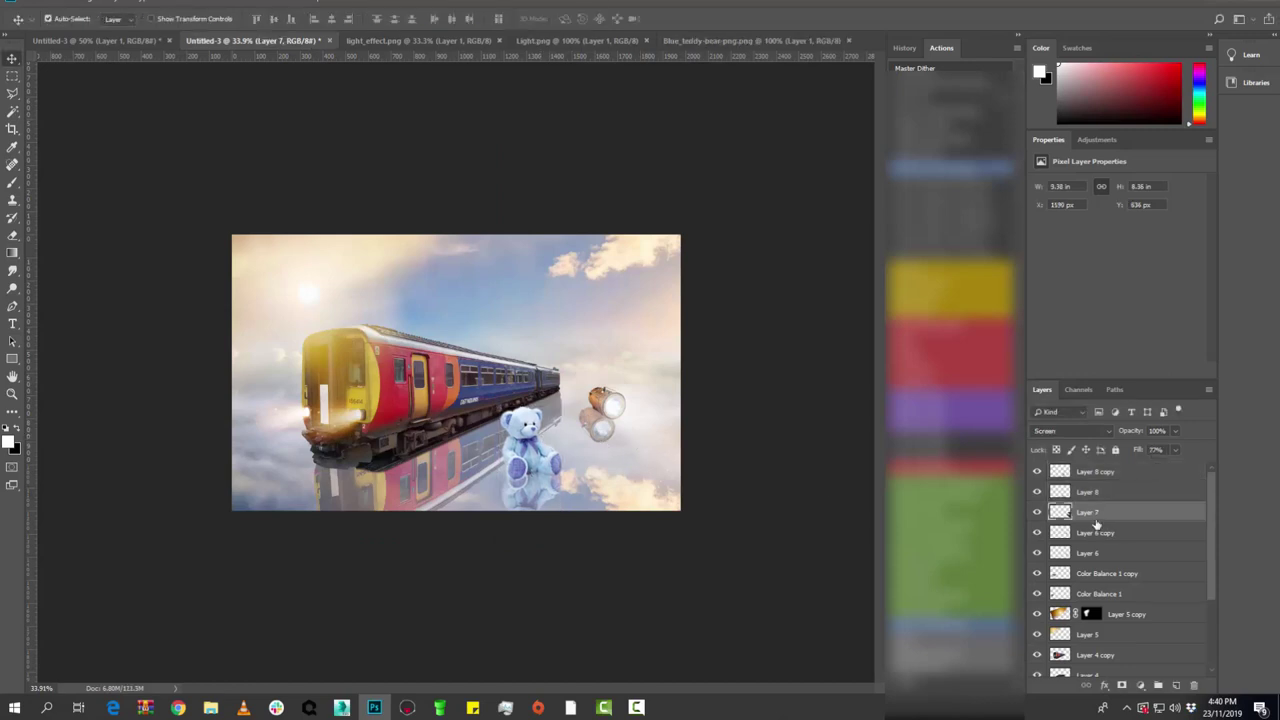
shift+click(1093, 533)
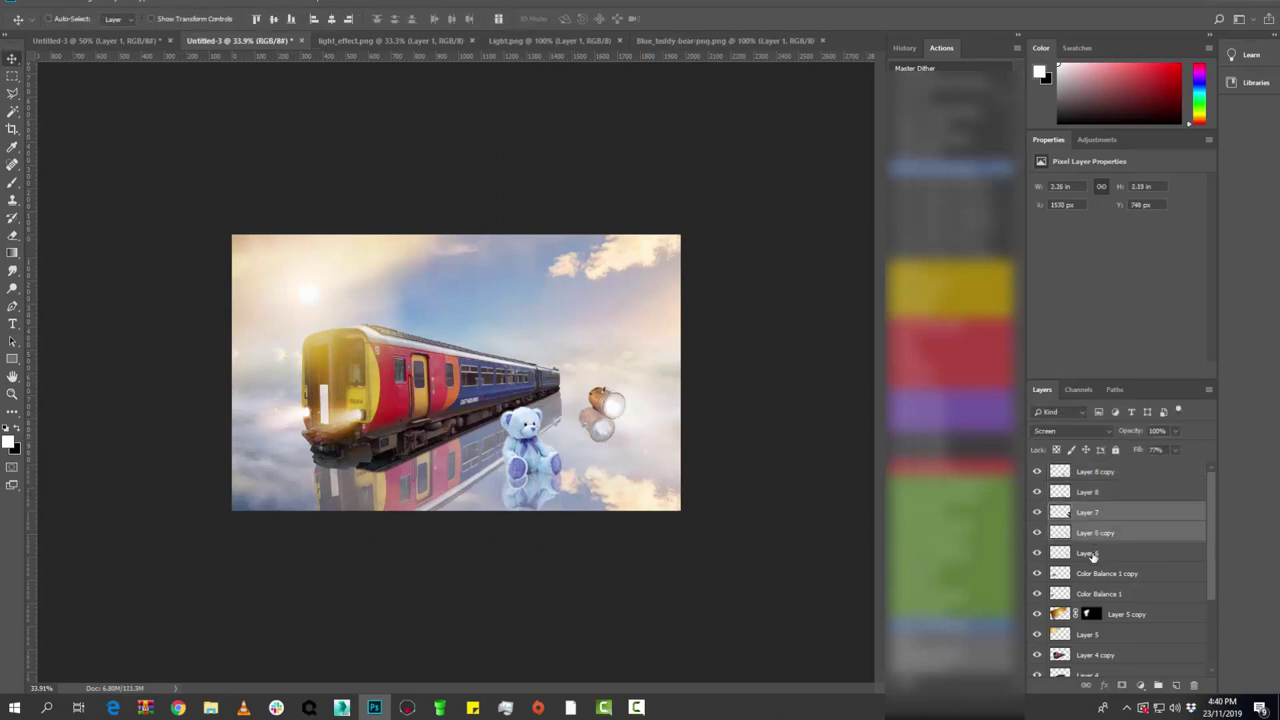
key(ctrl+t)
drag(665, 400, 668, 445)
drag(752, 420, 712, 428)
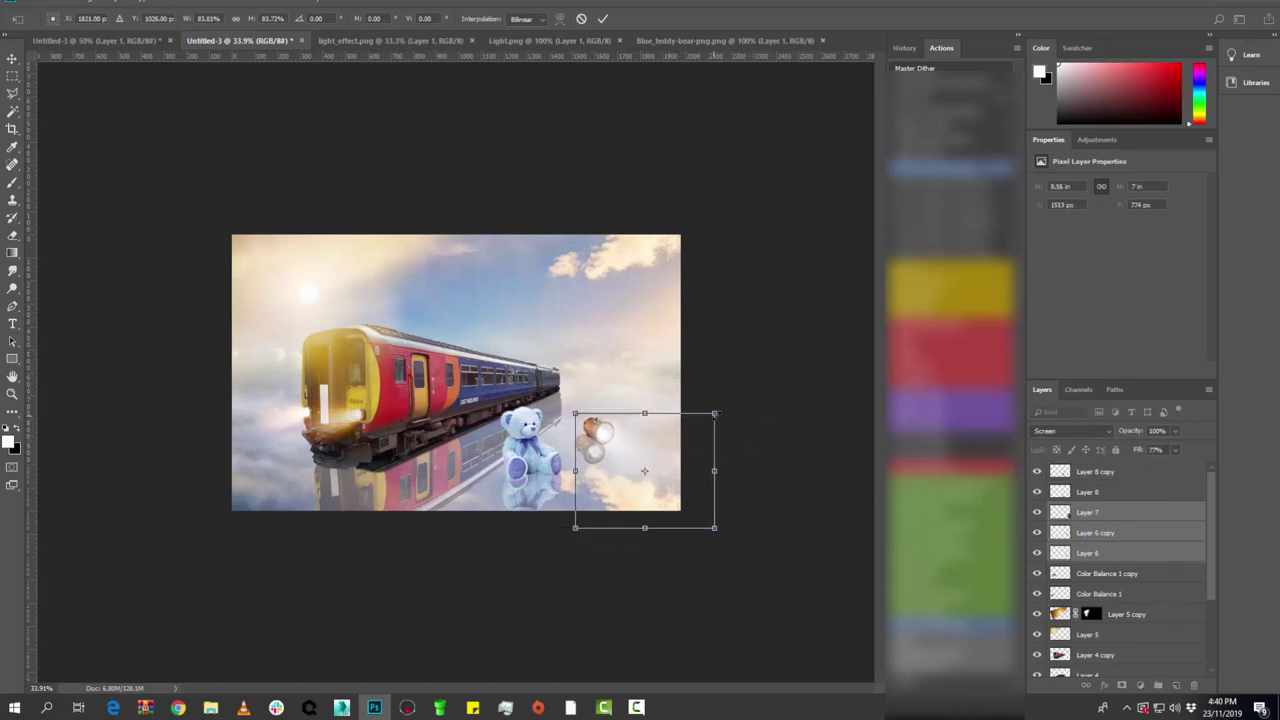
drag(688, 432, 688, 444)
key(Return)
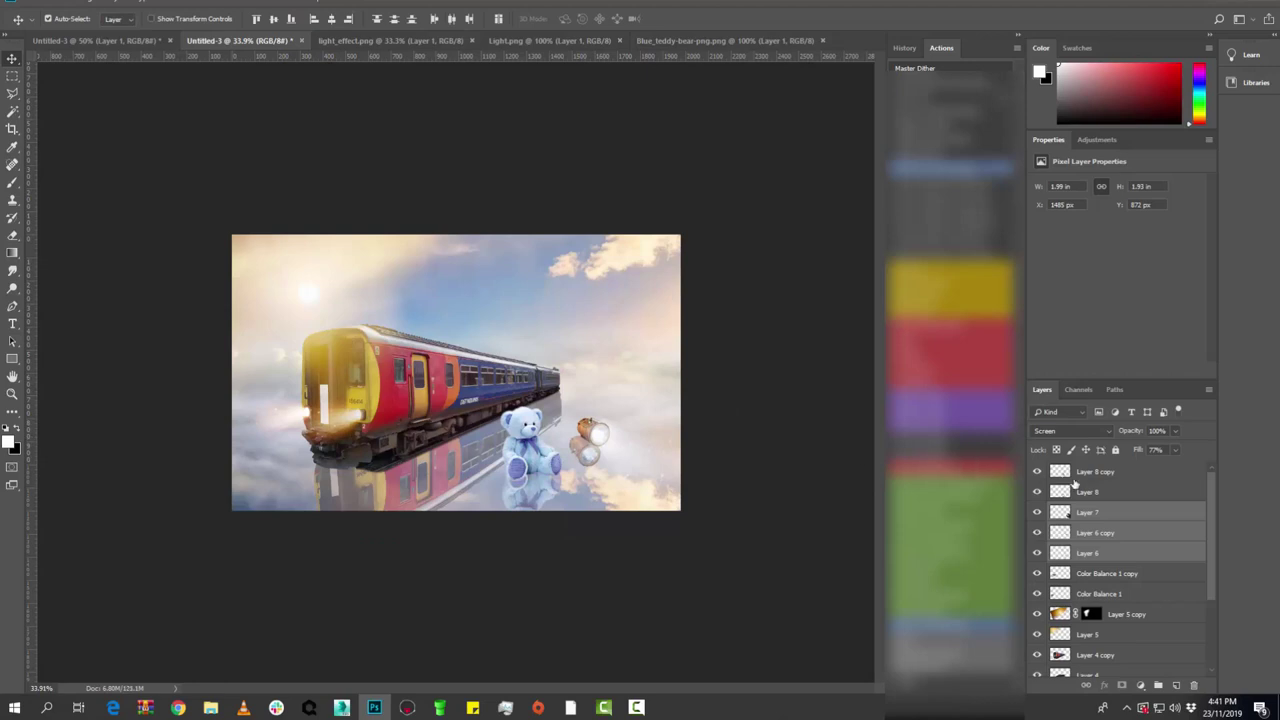
- Enlarge the teddy bear and its reflection to about 110%
click(1085, 491)
key(ctrl+t)
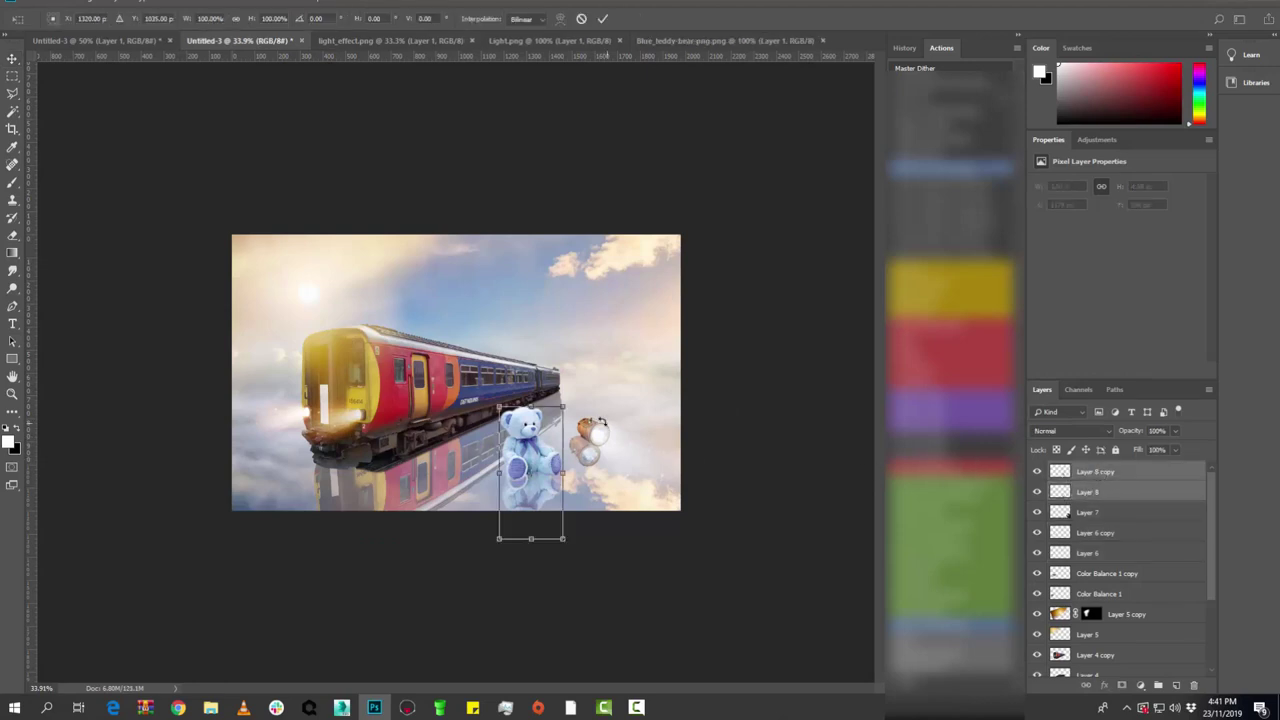
drag(566, 406, 575, 404)
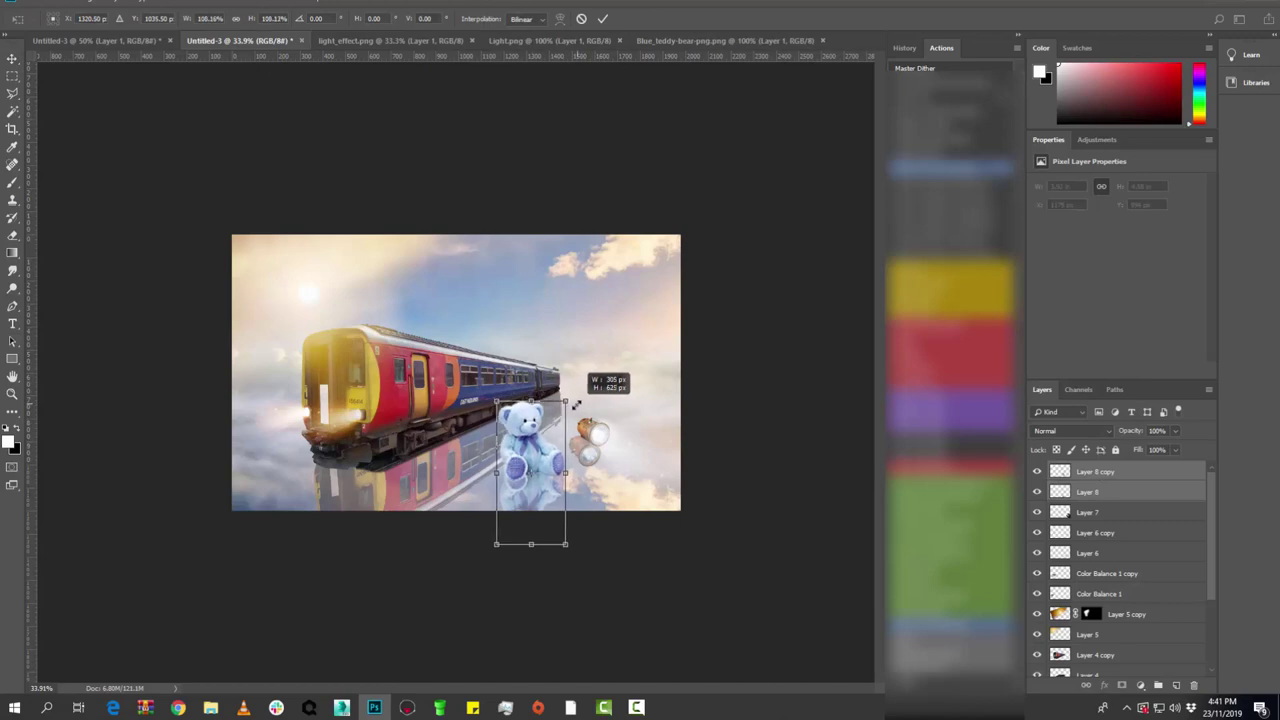
key(Return)
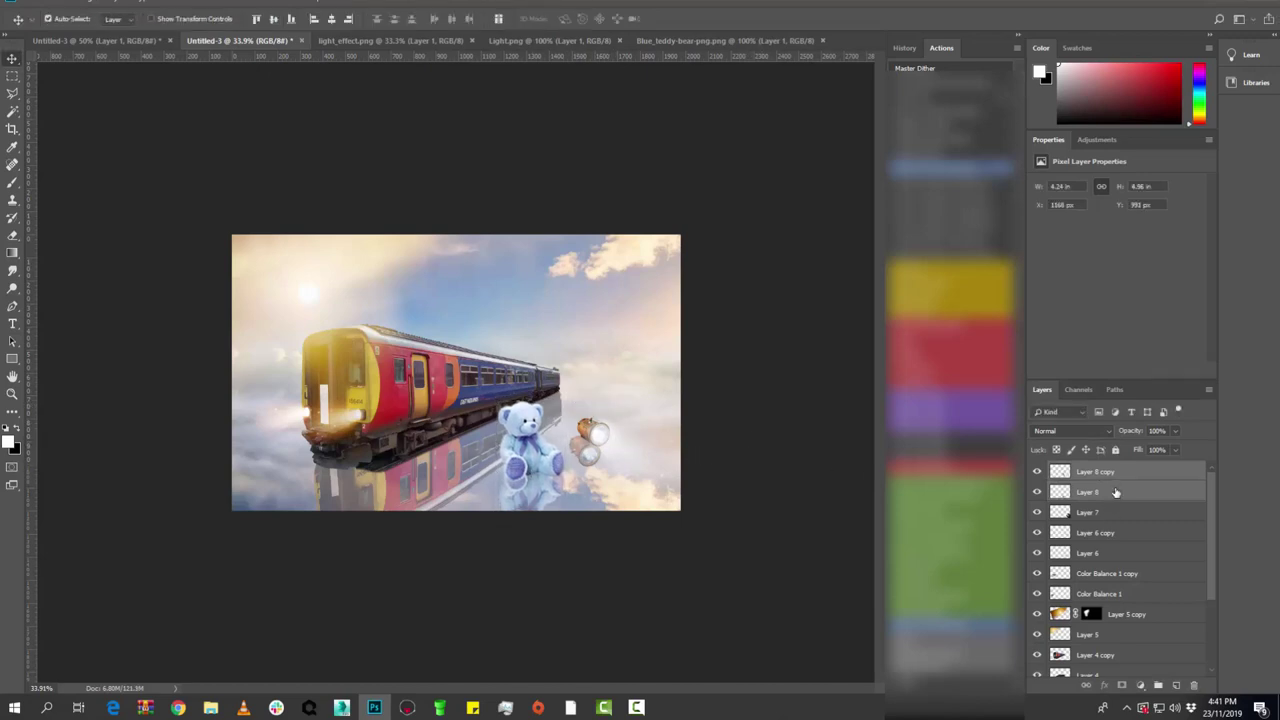
click(47, 5)
- Bring Flock-of-Bird-.png into the composite as Layer 9 and place it in the upper-right sky
click(45, 29)
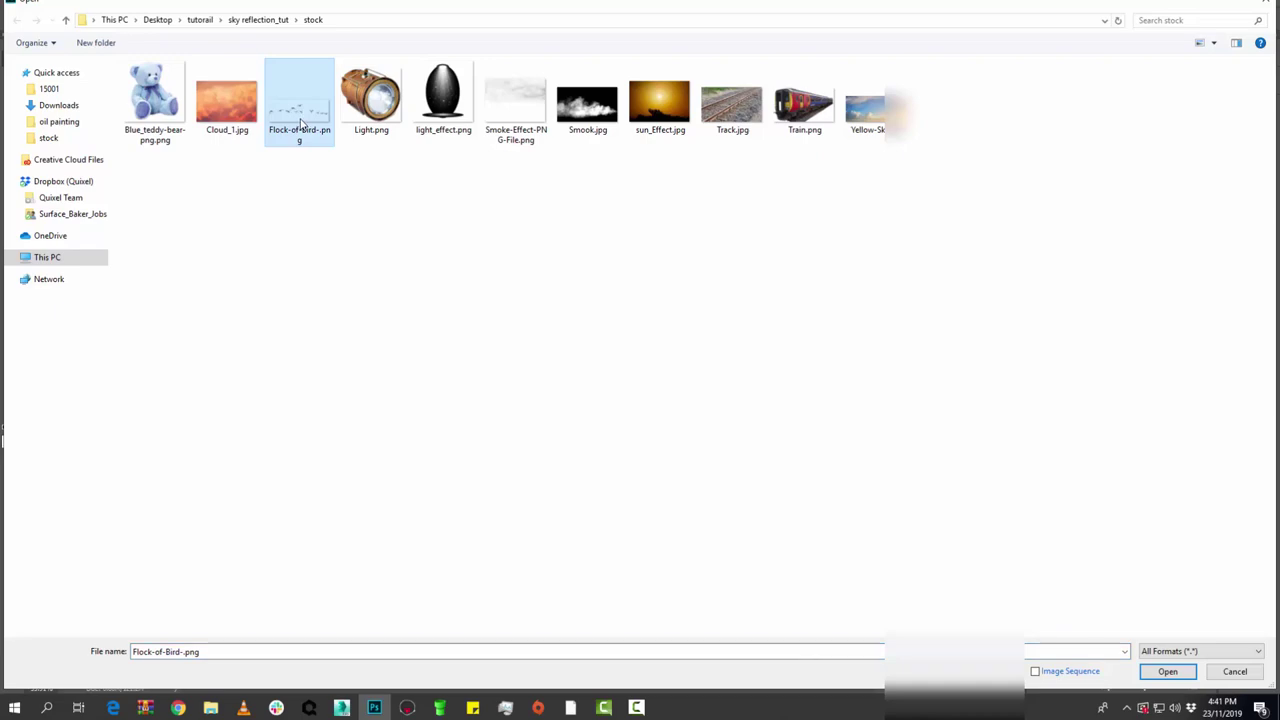
click(1166, 676)
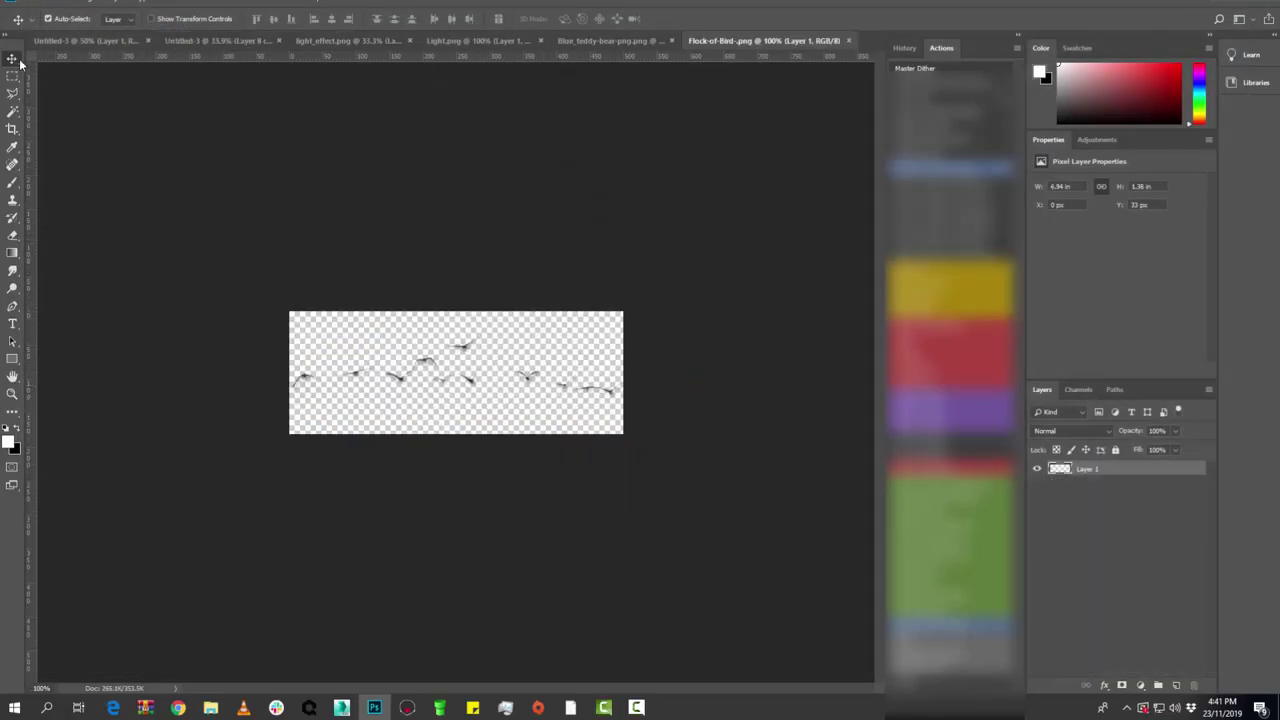
mouse_move(472, 388)
mouse_down()
mouse_move(462, 92)
mouse_move(418, 176)
mouse_move(478, 199)
mouse_up()
drag(568, 290, 677, 240)
key(ctrl+t)
drag(611, 292, 625, 303)
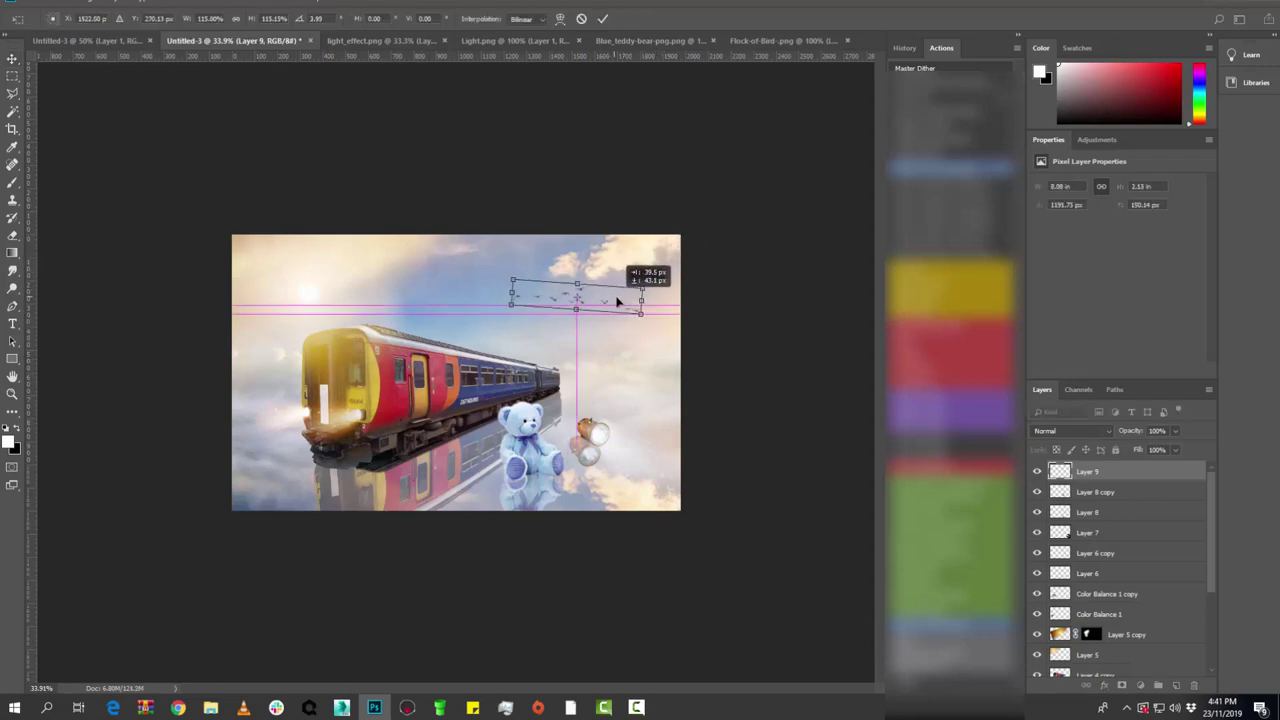
key(Return)
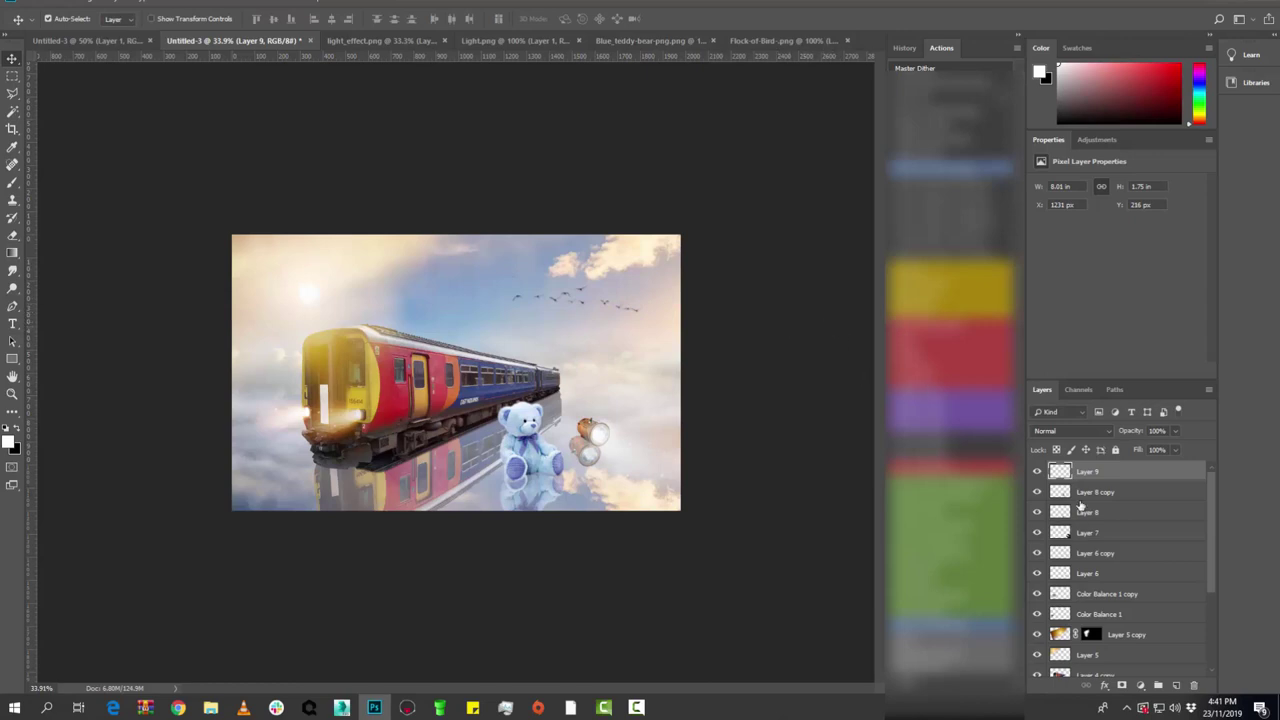
scroll(1080, 510, down, 2)
- Check Layer 4 copy, Layer 4 and Layer 3 copy in the Layers panel
scroll(1085, 530, down, 3)
click(1050, 546)
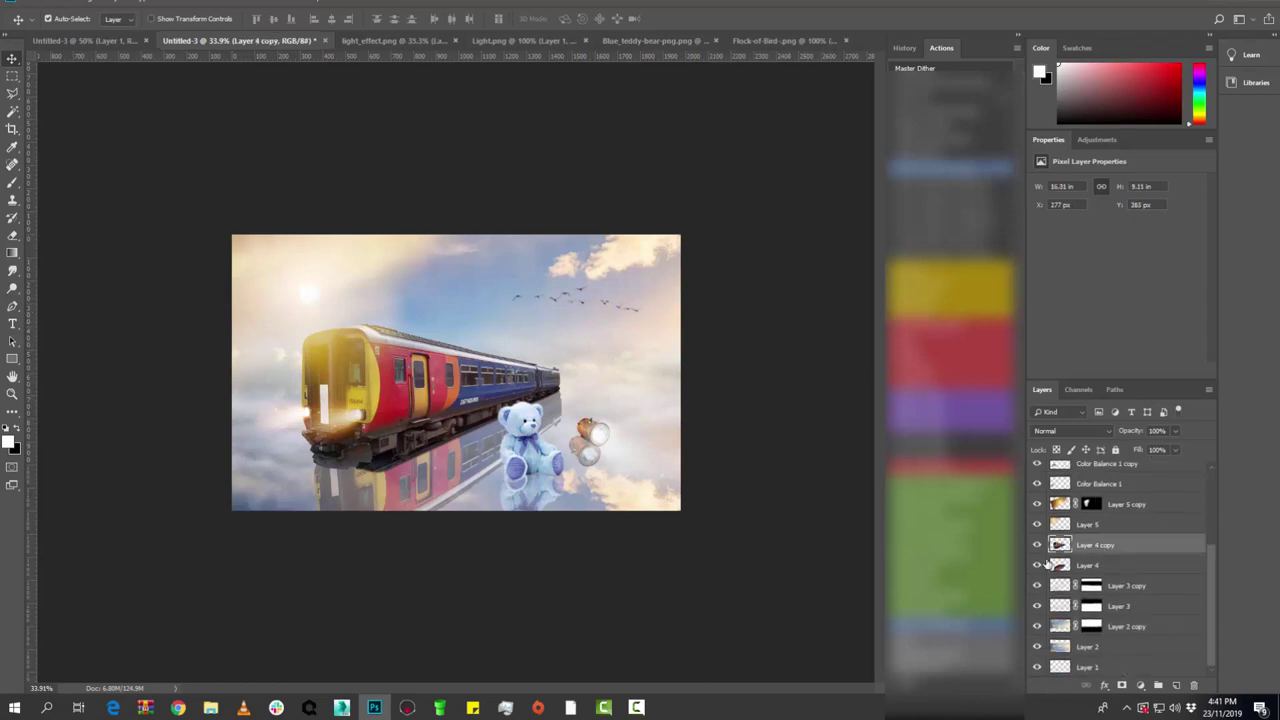
click(1037, 545)
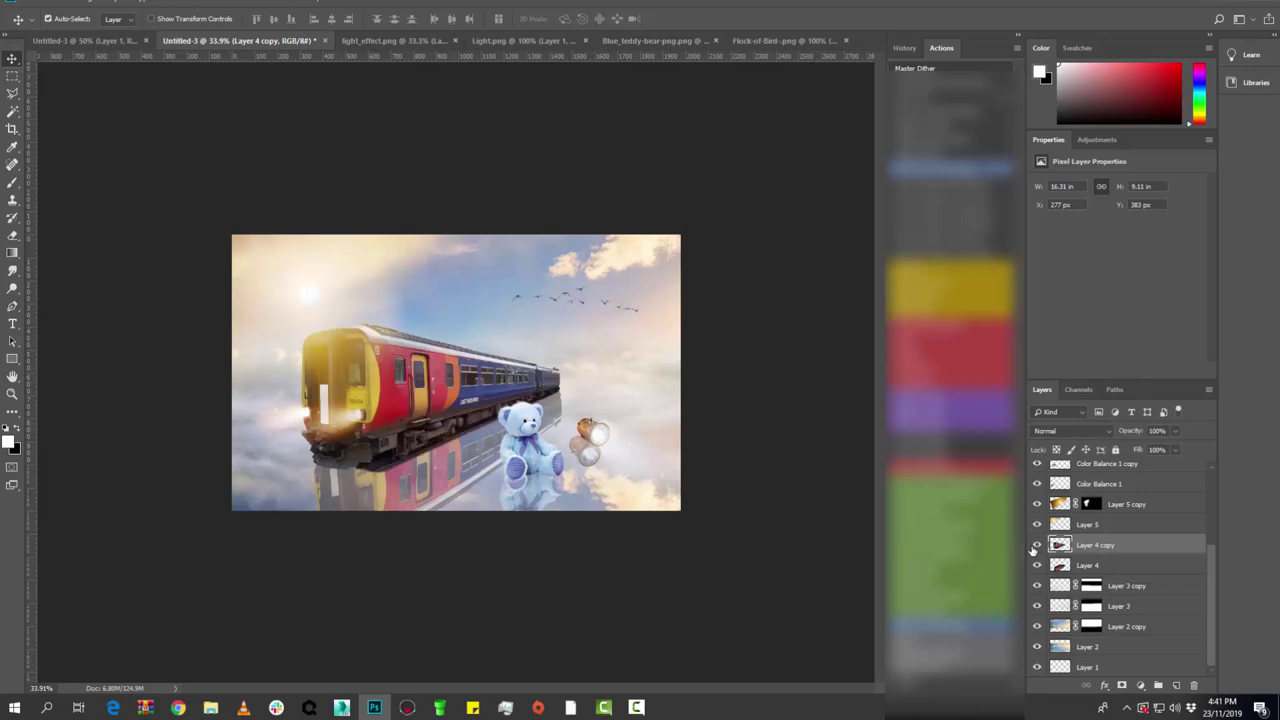
click(1080, 568)
click(1127, 588)
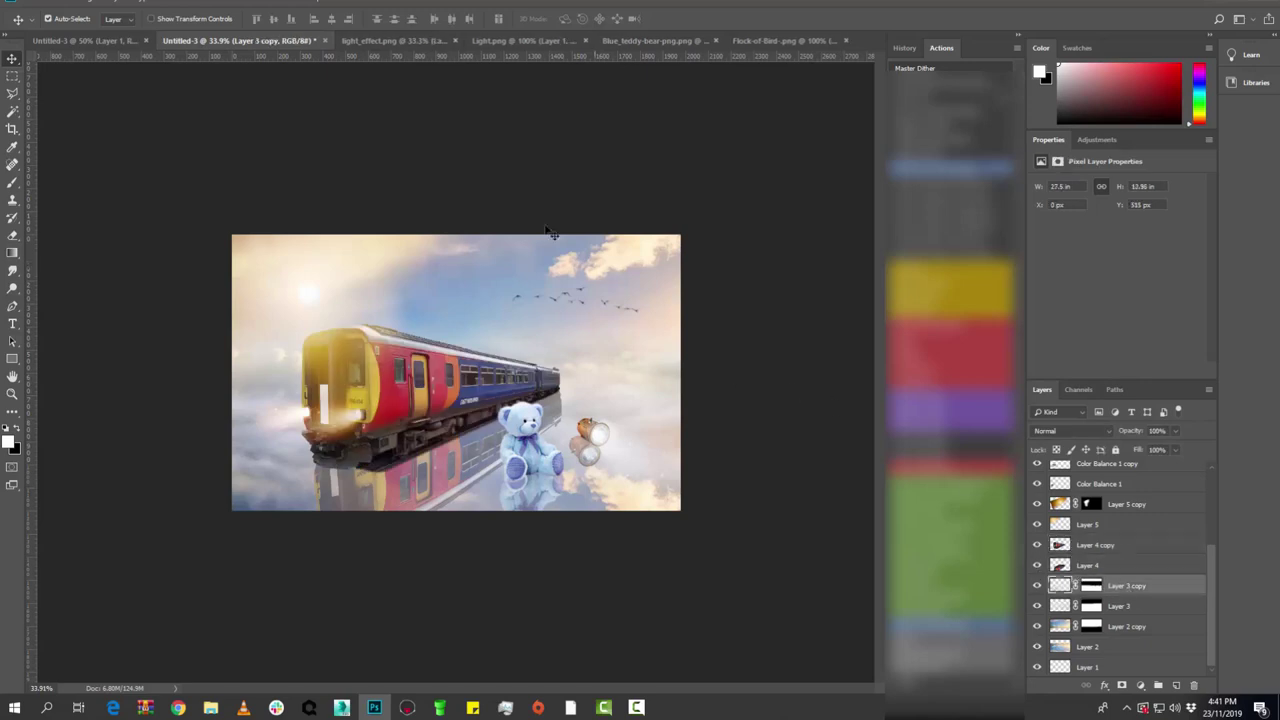
- Close the light_effect.png, Light.png, Blue_teddy-bear-png.png and Flock-of-Bird-.png documents
click(440, 45)
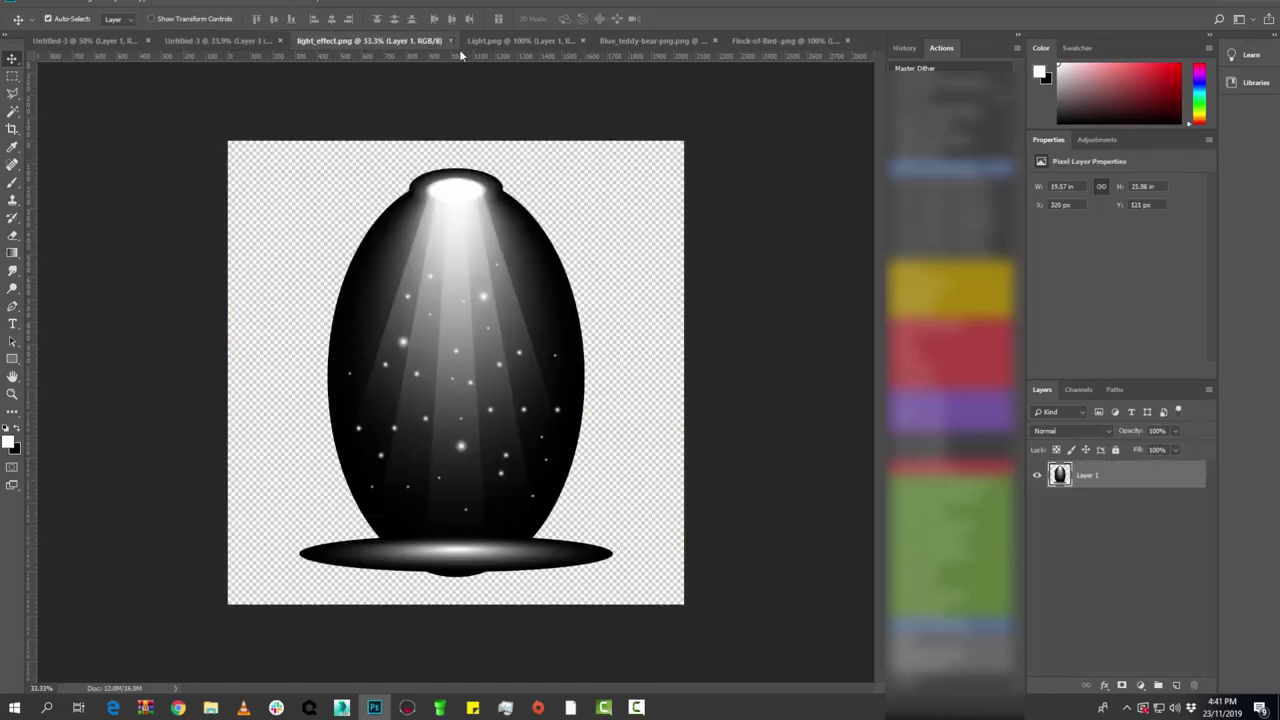
click(450, 41)
click(455, 44)
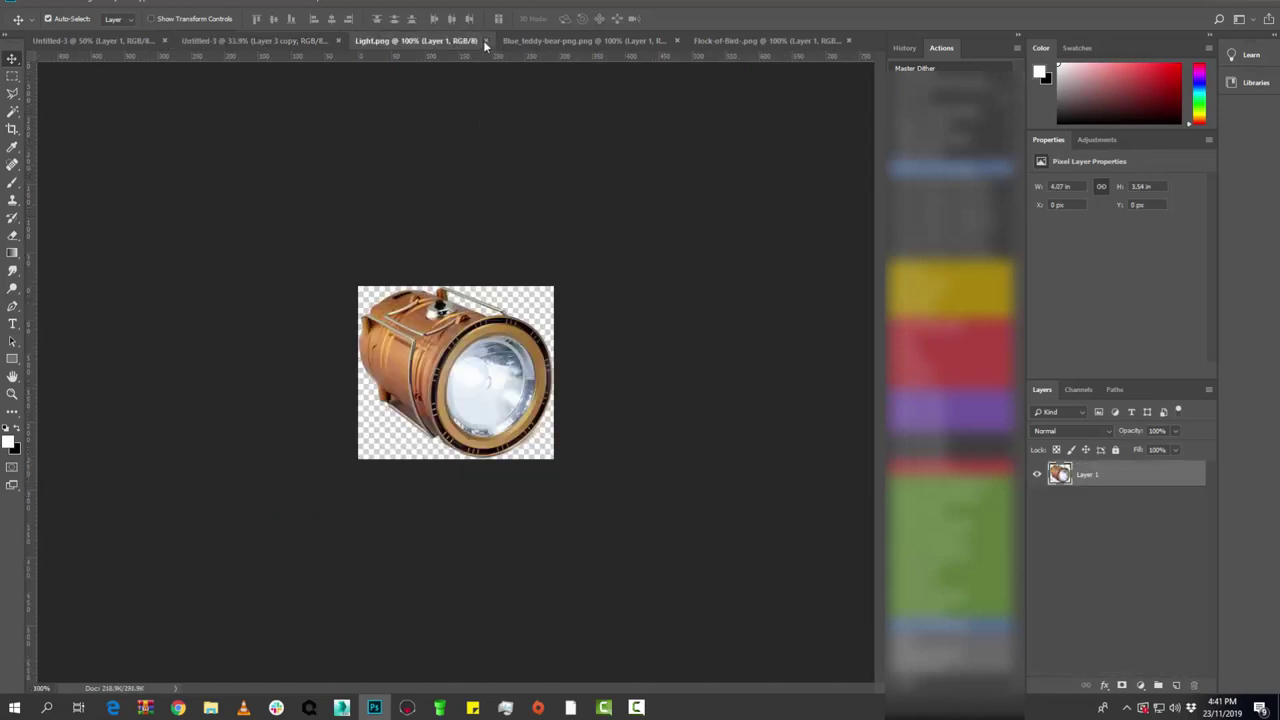
click(486, 41)
click(538, 41)
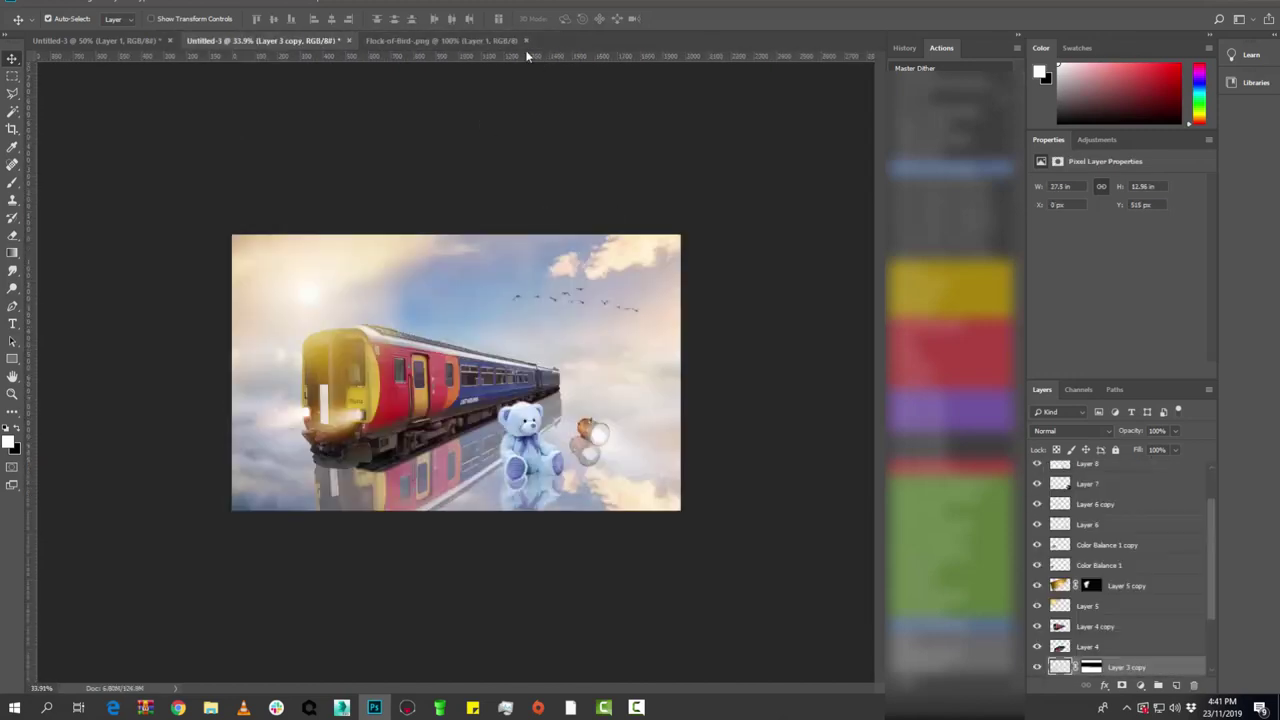
click(526, 40)
- Open Track.jpg from the stock folder
click(38, 8)
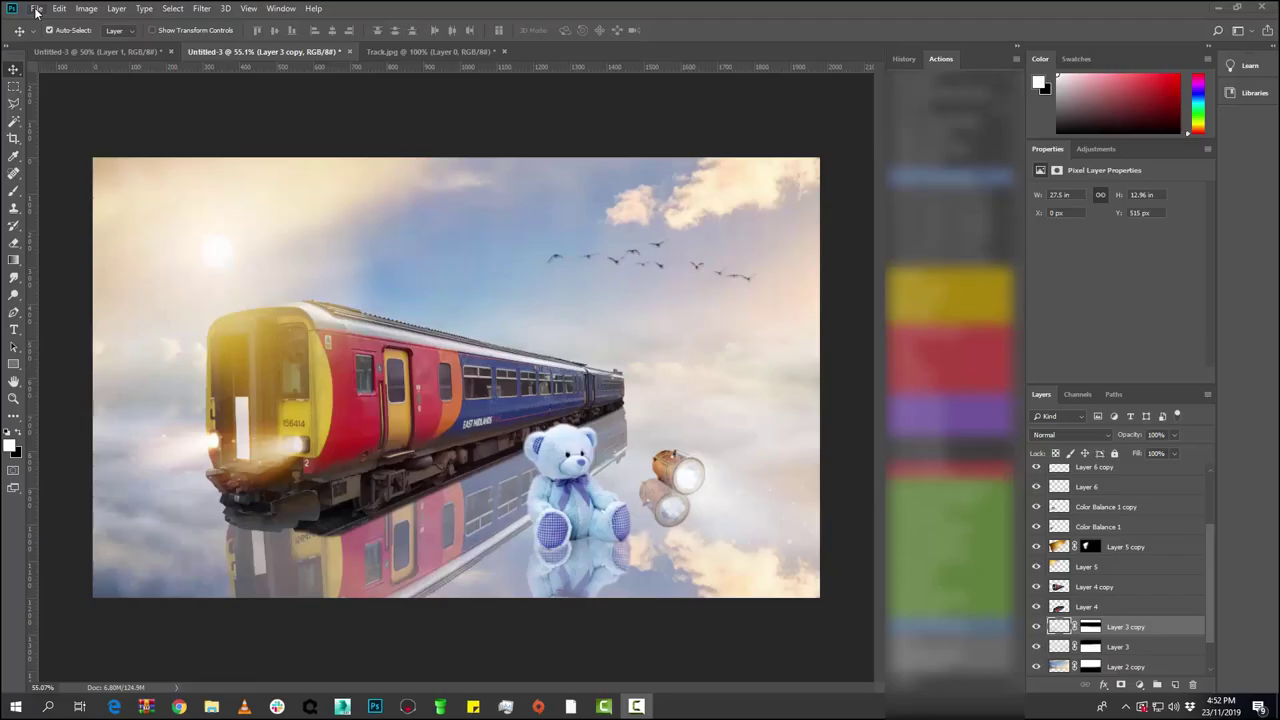
click(37, 10)
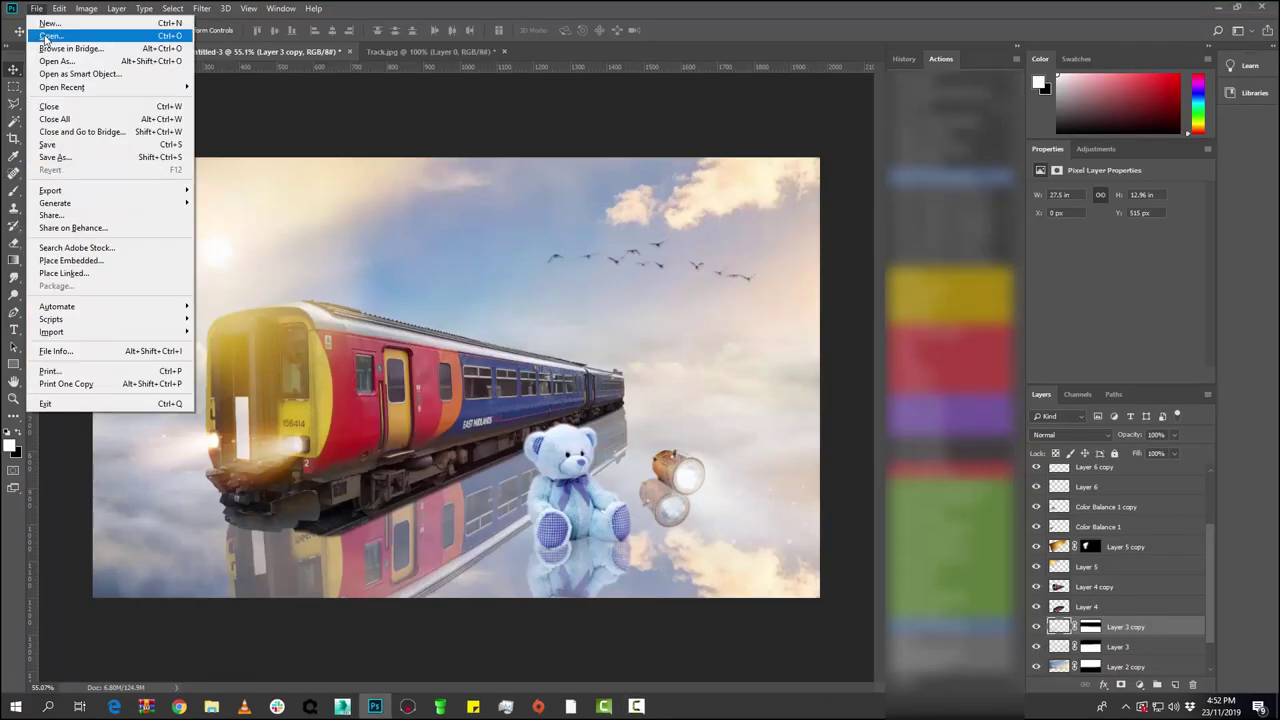
click(50, 35)
click(726, 149)
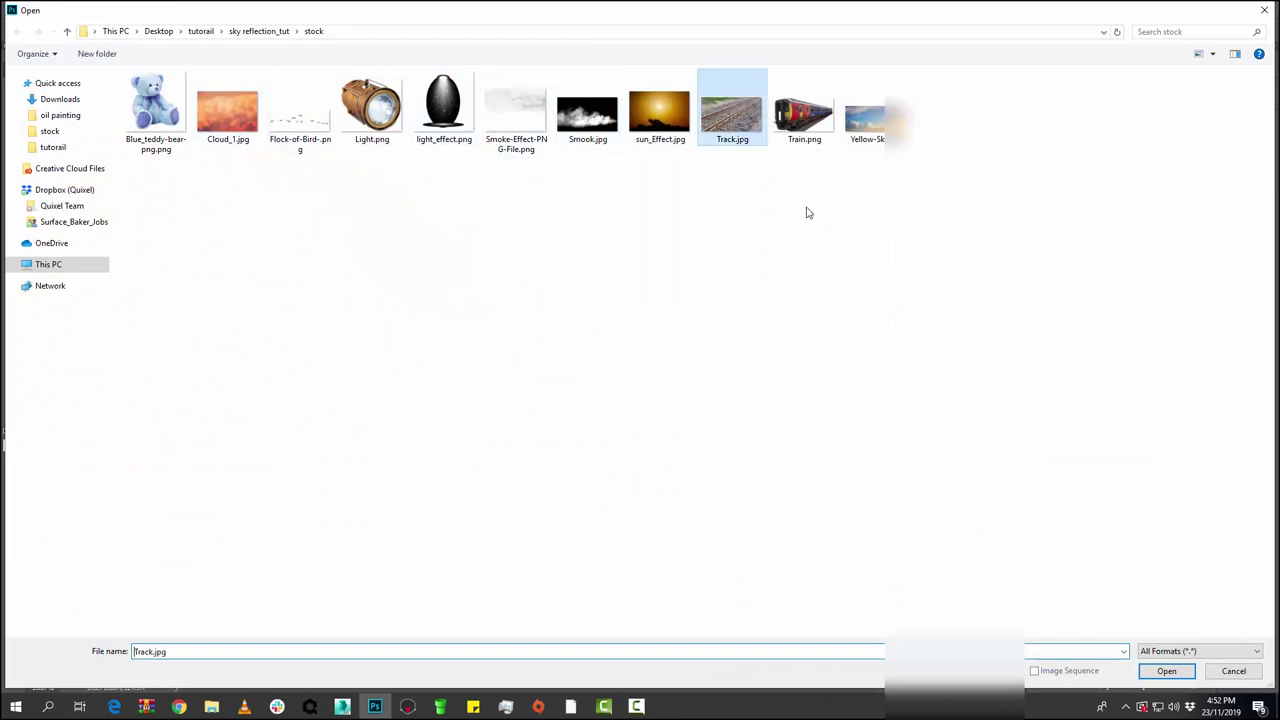
click(1166, 671)
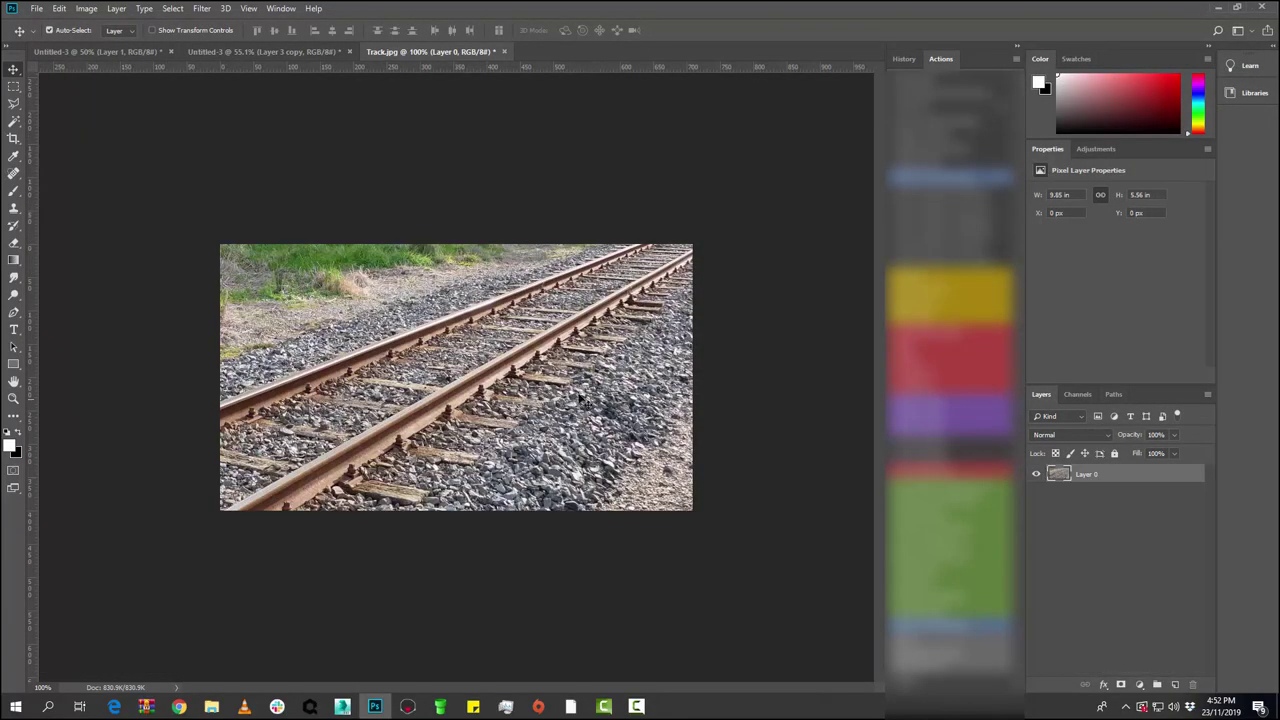
- Bring the track image into the composite, lower it in the stack, and rotate it about 12°
mouse_move(580, 392)
mouse_down()
mouse_move(313, 103)
mouse_move(345, 427)
mouse_up()
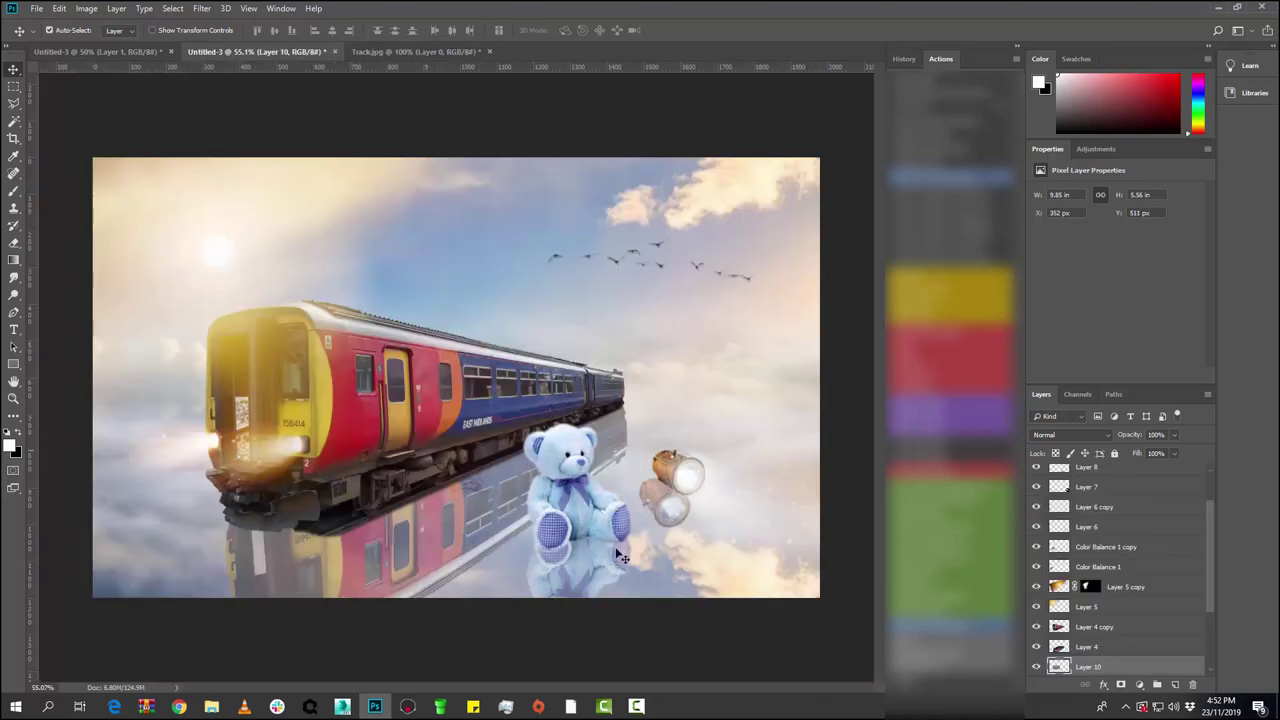
drag(1136, 668, 1132, 665)
key(ctrl+t)
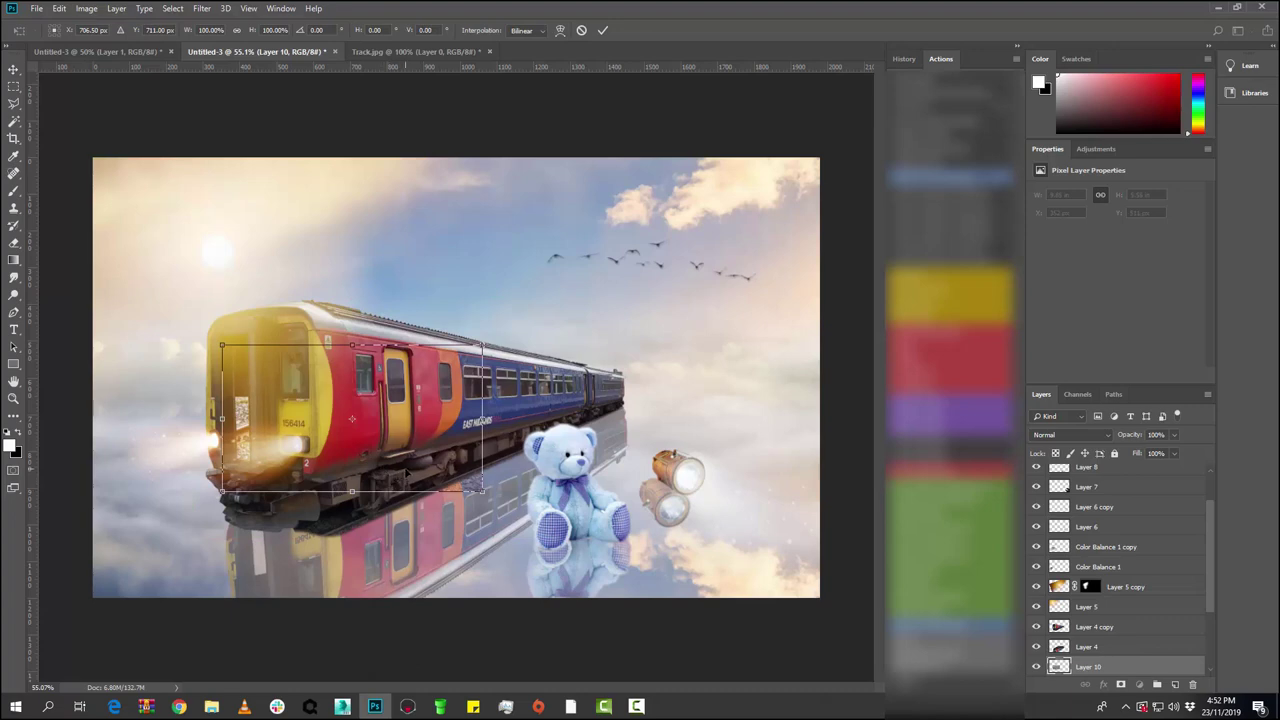
mouse_move(405, 470)
mouse_down()
mouse_move(307, 613)
mouse_move(294, 613)
mouse_up()
mouse_move(331, 557)
mouse_down()
mouse_move(330, 575)
mouse_move(310, 575)
mouse_up()
- Skew and distort the track so its far corner leads up toward the train, then apply
right_click(193, 535)
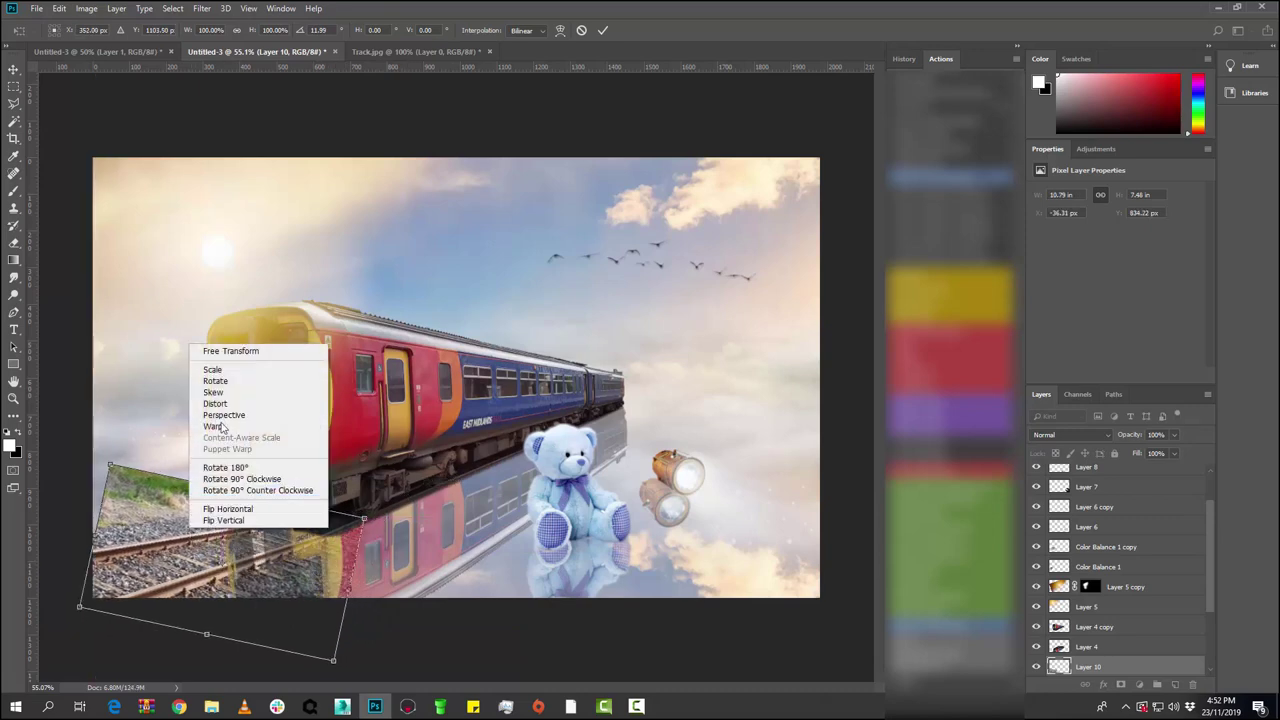
click(213, 392)
drag(90, 547, 84, 580)
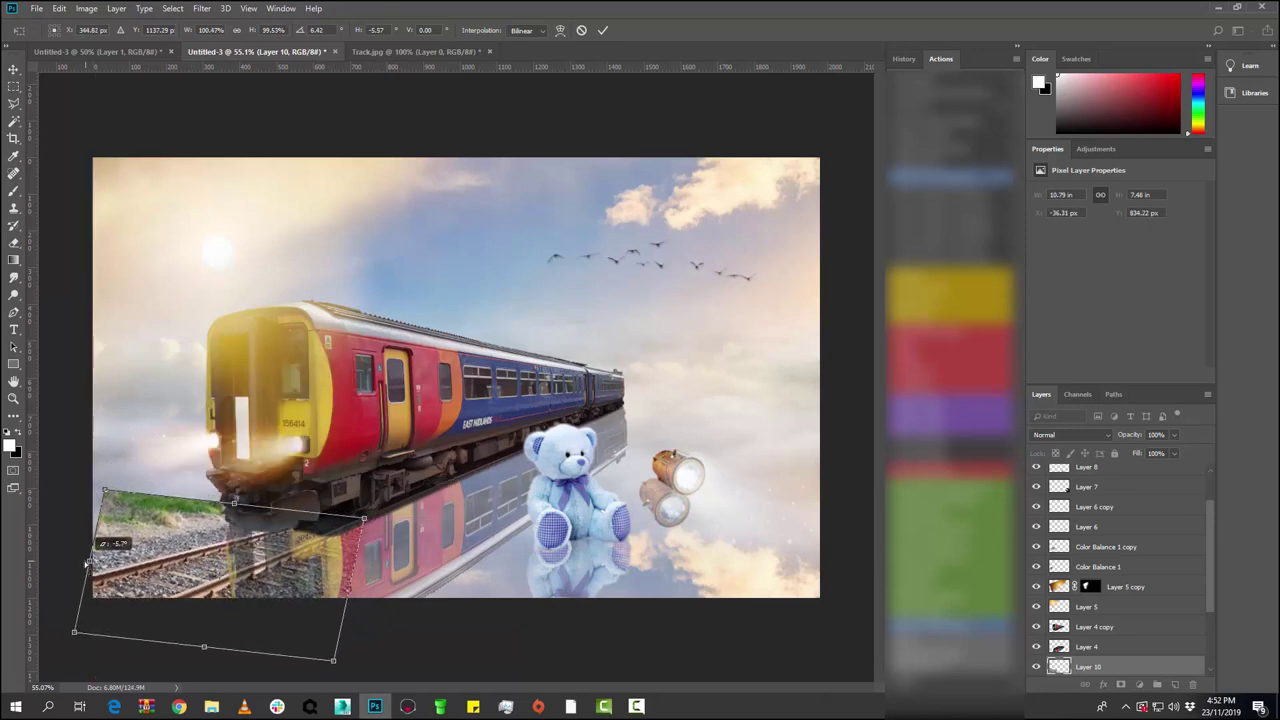
right_click(336, 545)
click(400, 419)
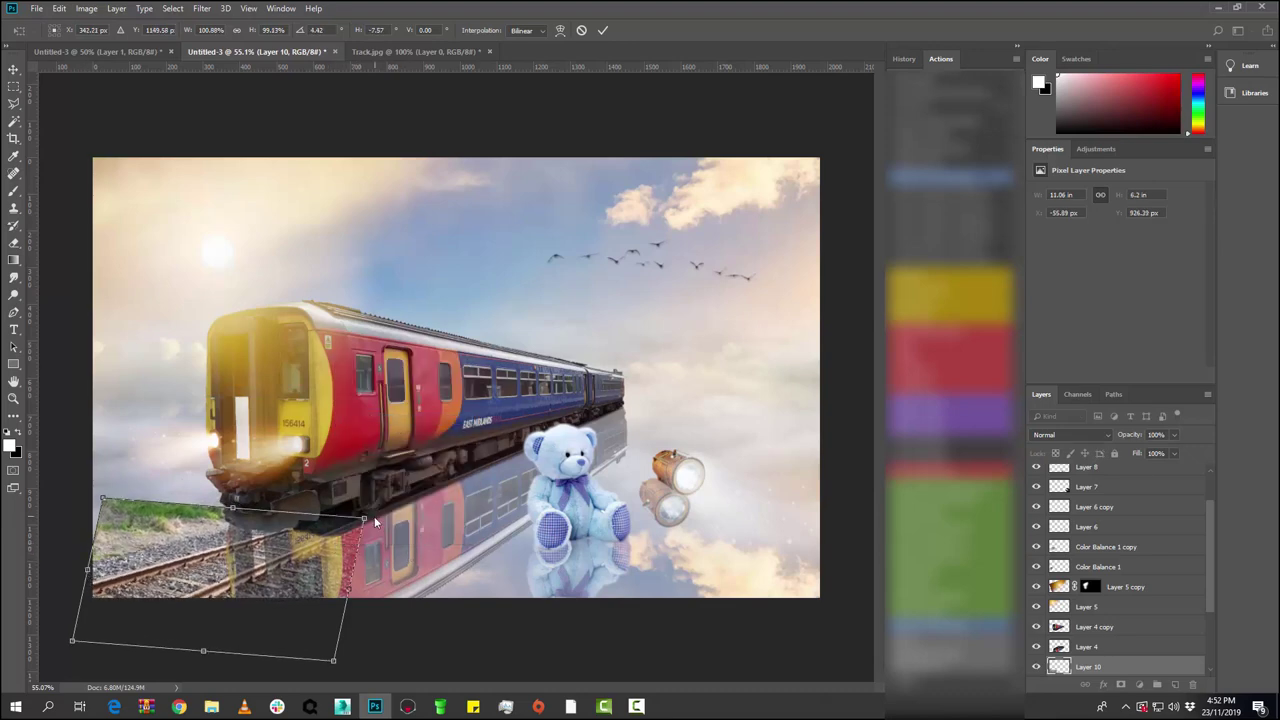
drag(368, 520, 389, 510)
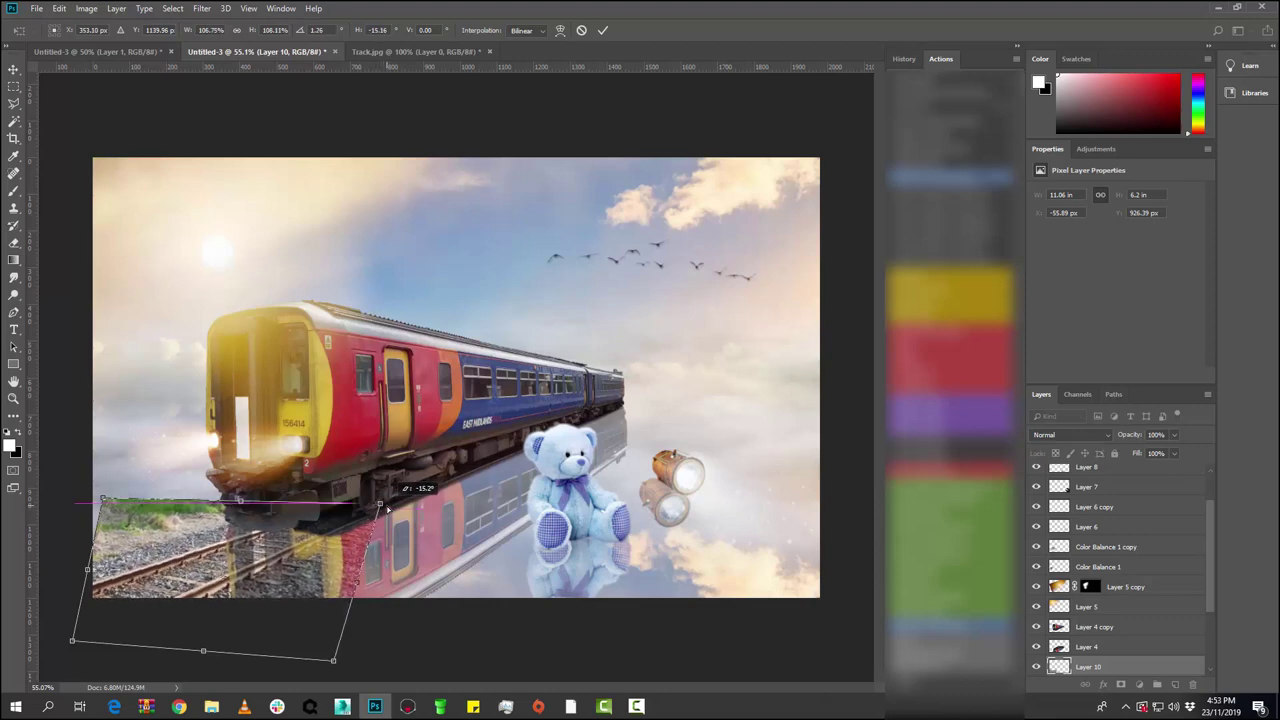
drag(389, 510, 391, 510)
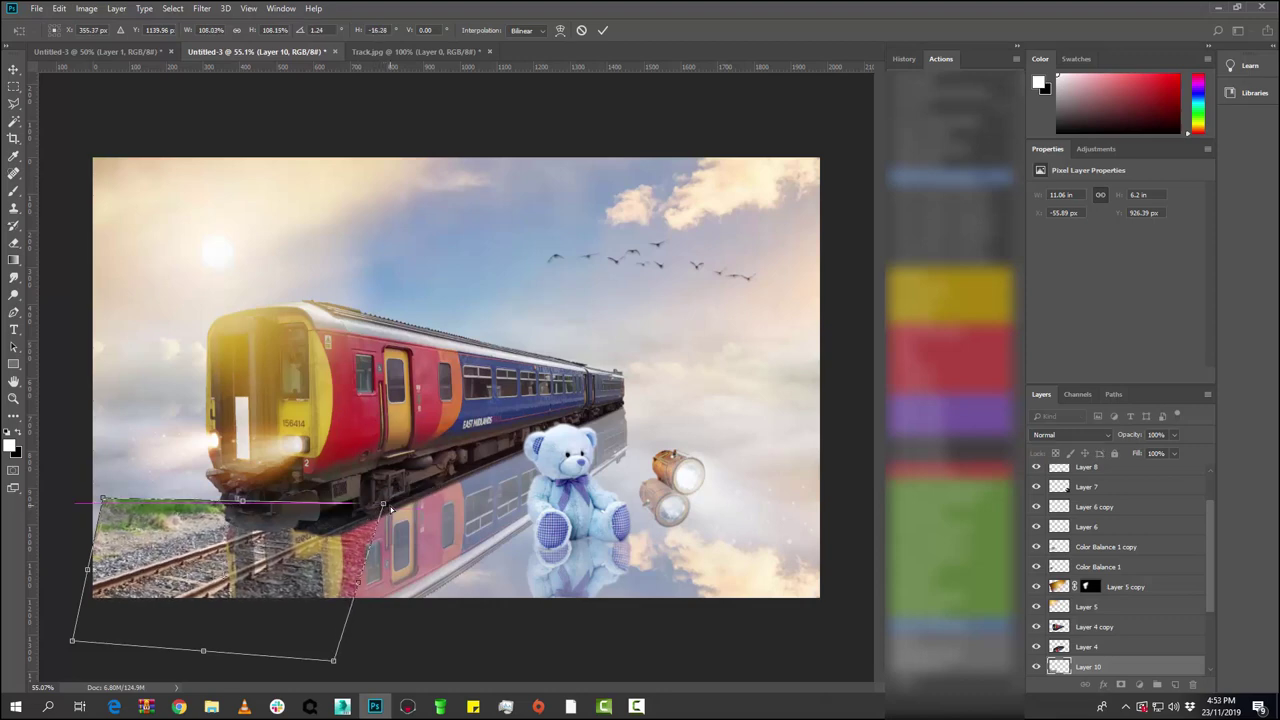
click(14, 70)
click(579, 262)
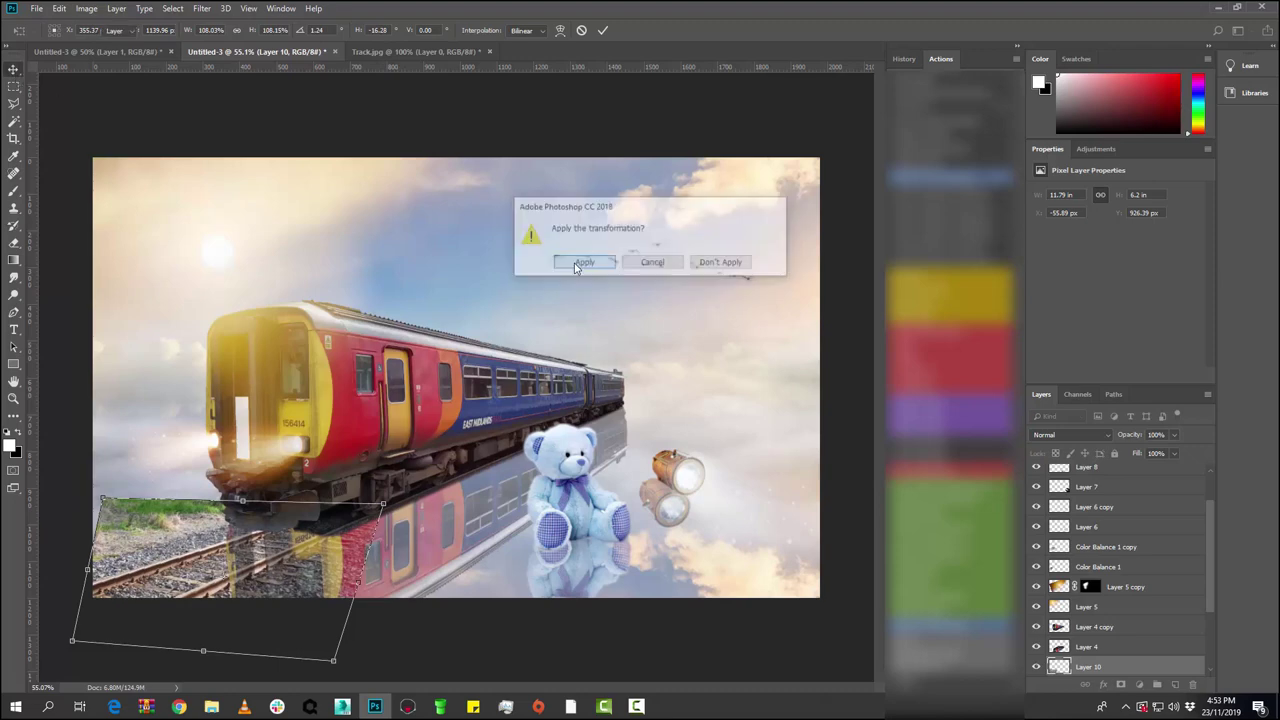
scroll(1174, 595, down, 1)
scroll(1174, 595, down, 1)
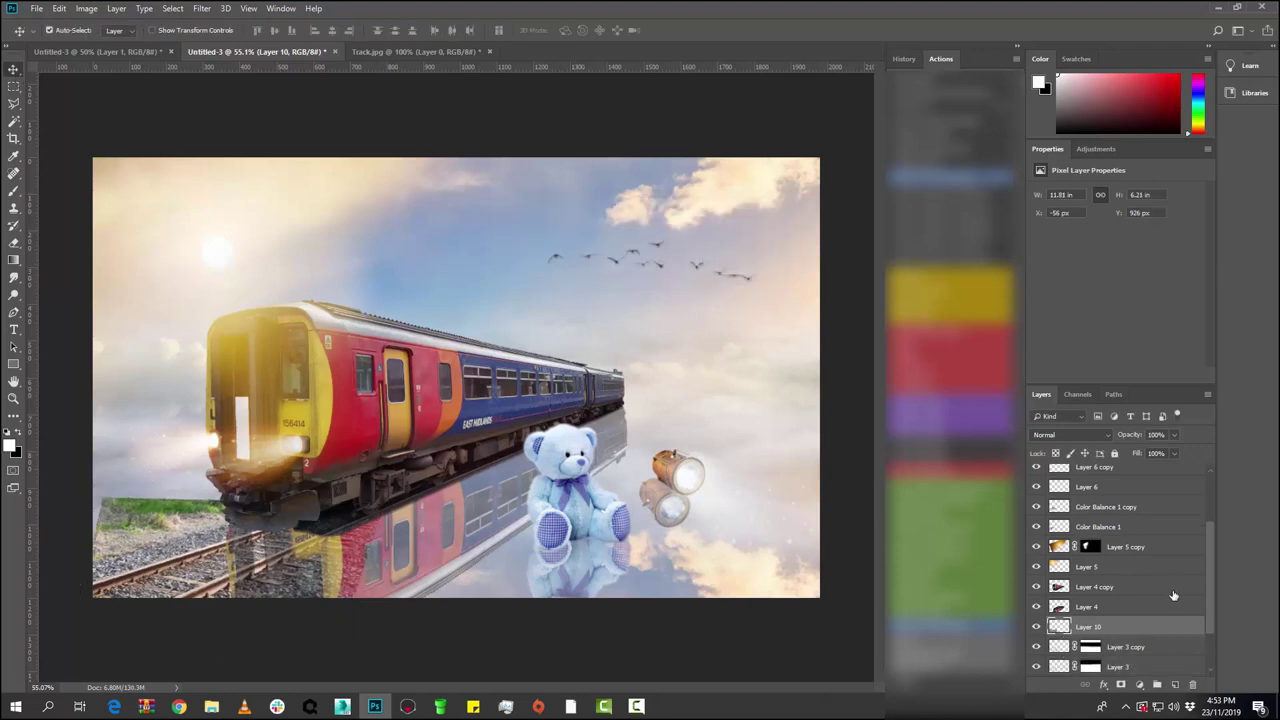
- Move Layer 10 above Layer 4, add a layer mask, and paint out the grass and hard edges
drag(1155, 627, 1138, 604)
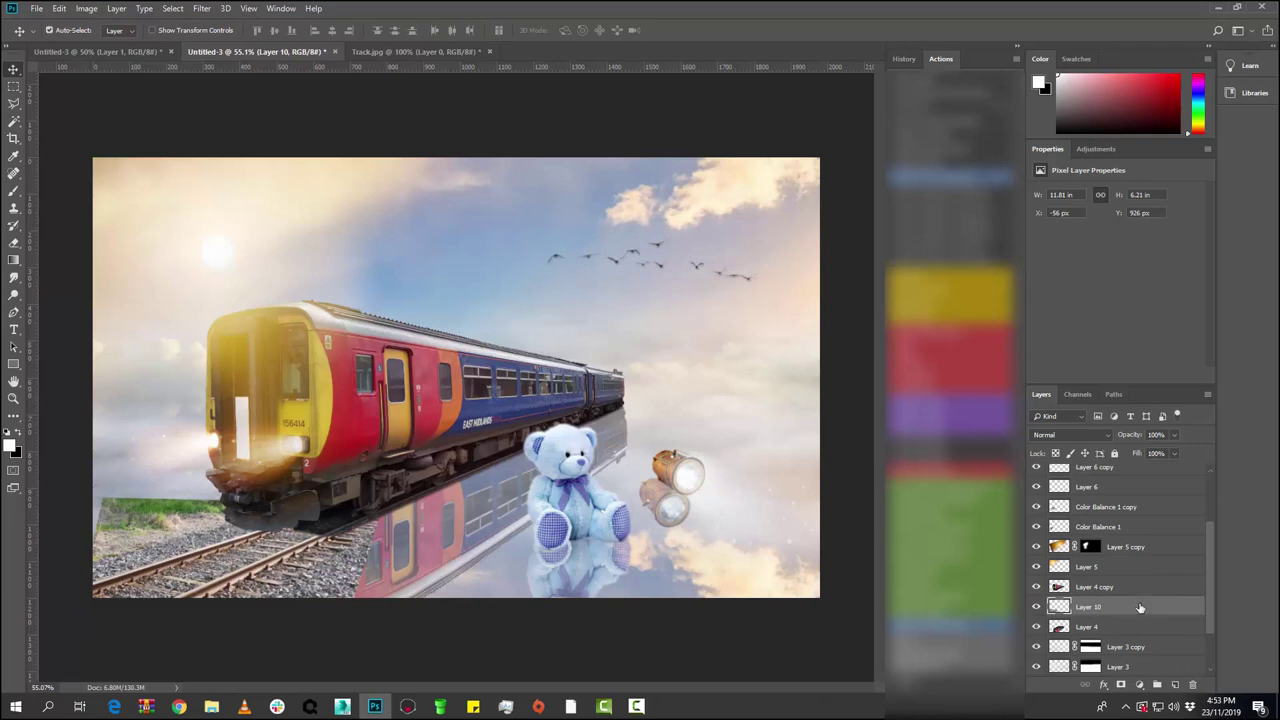
click(1120, 684)
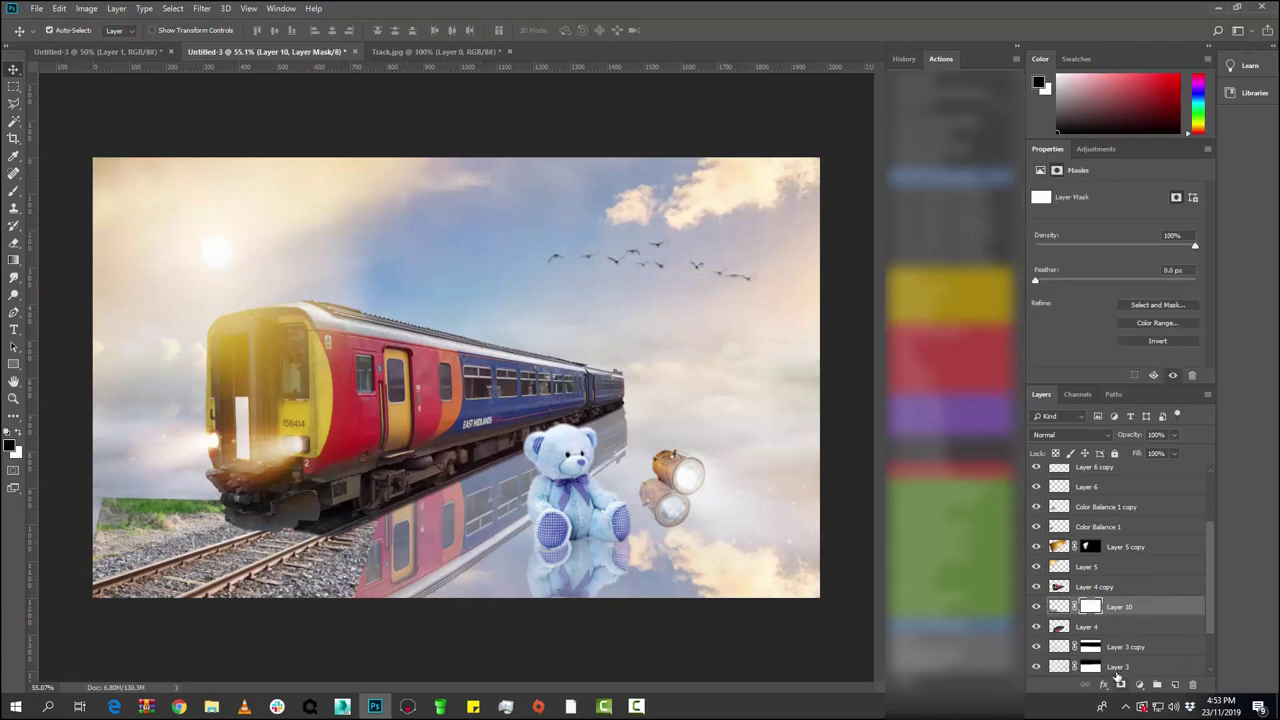
click(15, 200)
scroll(406, 501, up, 2)
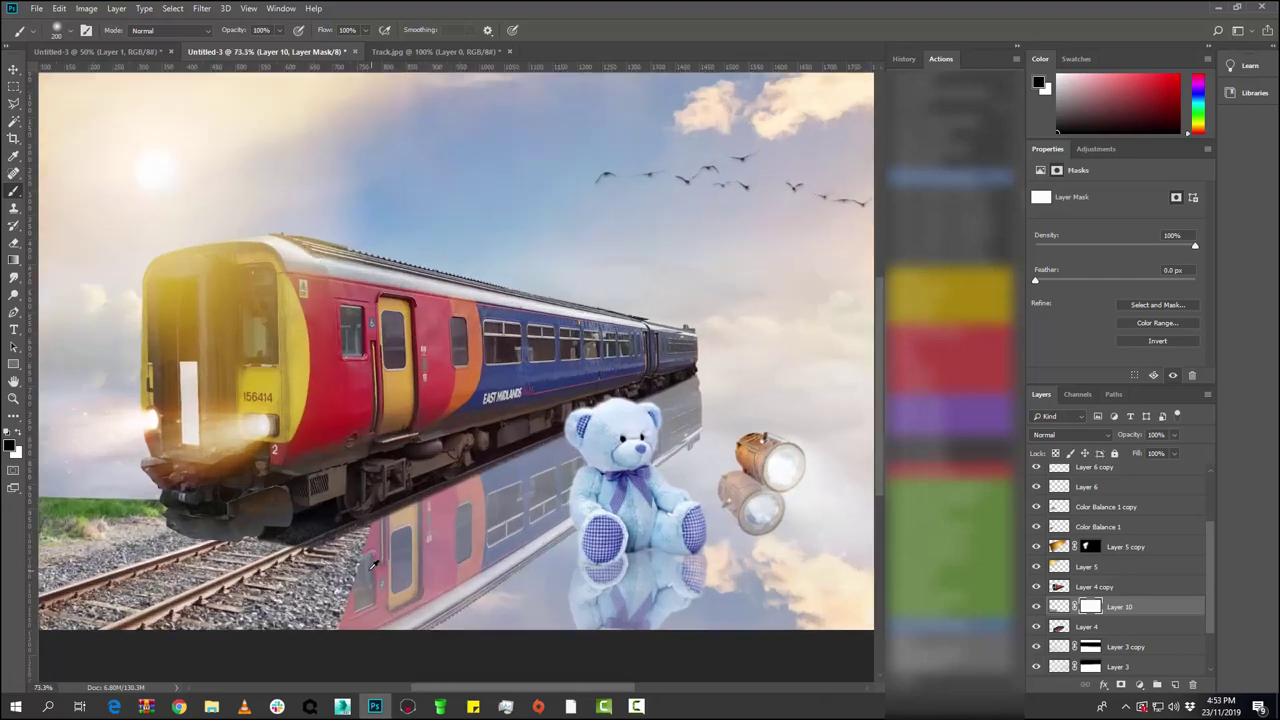
mouse_move(368, 586)
mouse_down()
mouse_move(200, 620)
mouse_move(343, 577)
mouse_move(366, 557)
mouse_move(228, 632)
mouse_up()
mouse_move(175, 500)
mouse_down()
mouse_move(114, 491)
mouse_move(137, 491)
mouse_move(143, 510)
mouse_move(533, 390)
mouse_move(366, 429)
mouse_move(397, 397)
mouse_move(404, 407)
mouse_move(337, 463)
mouse_up()
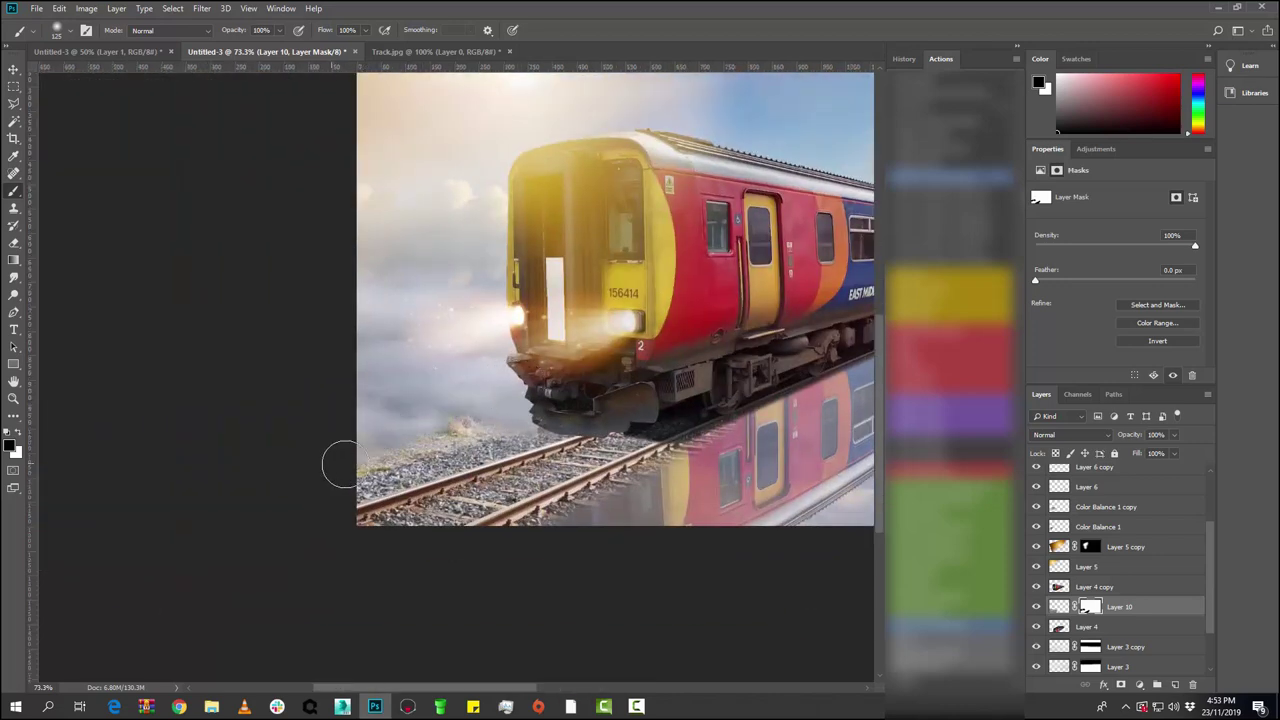
- Blend the gravel edge, then darken Layer 10's track by lowering Hue/Saturation Lightness
drag(499, 405, 489, 410)
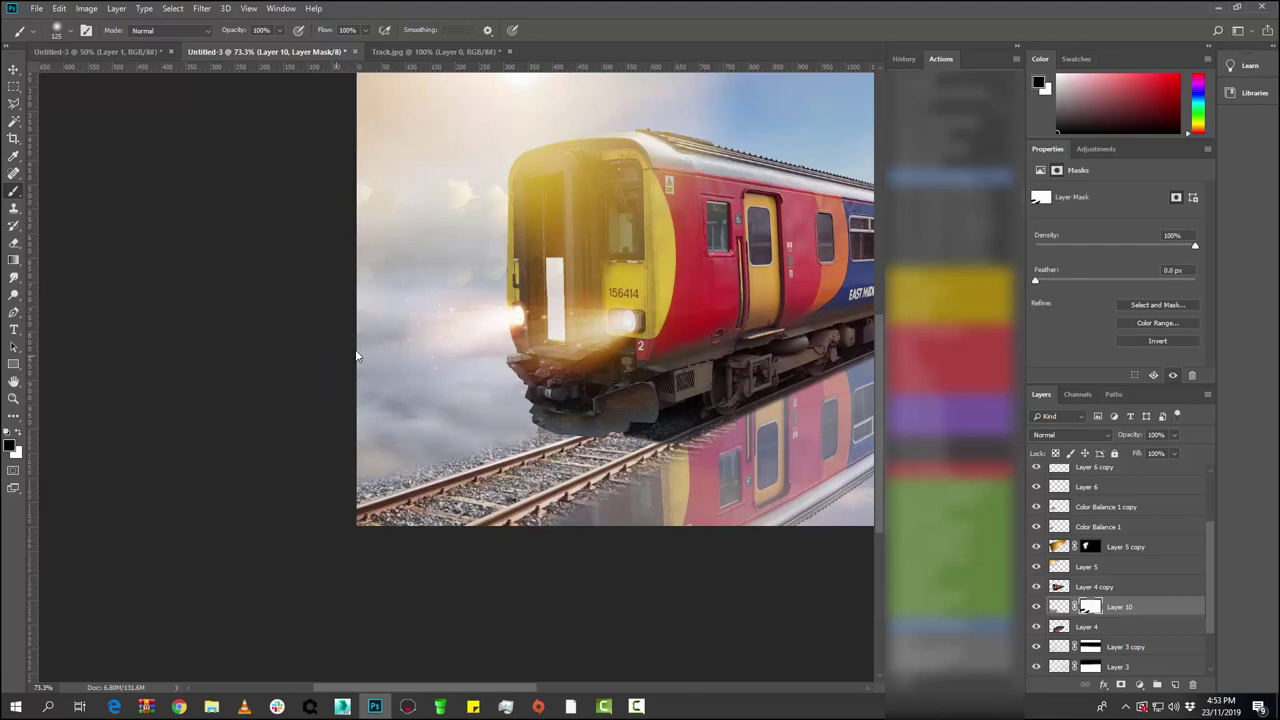
scroll(356, 355, down, 3)
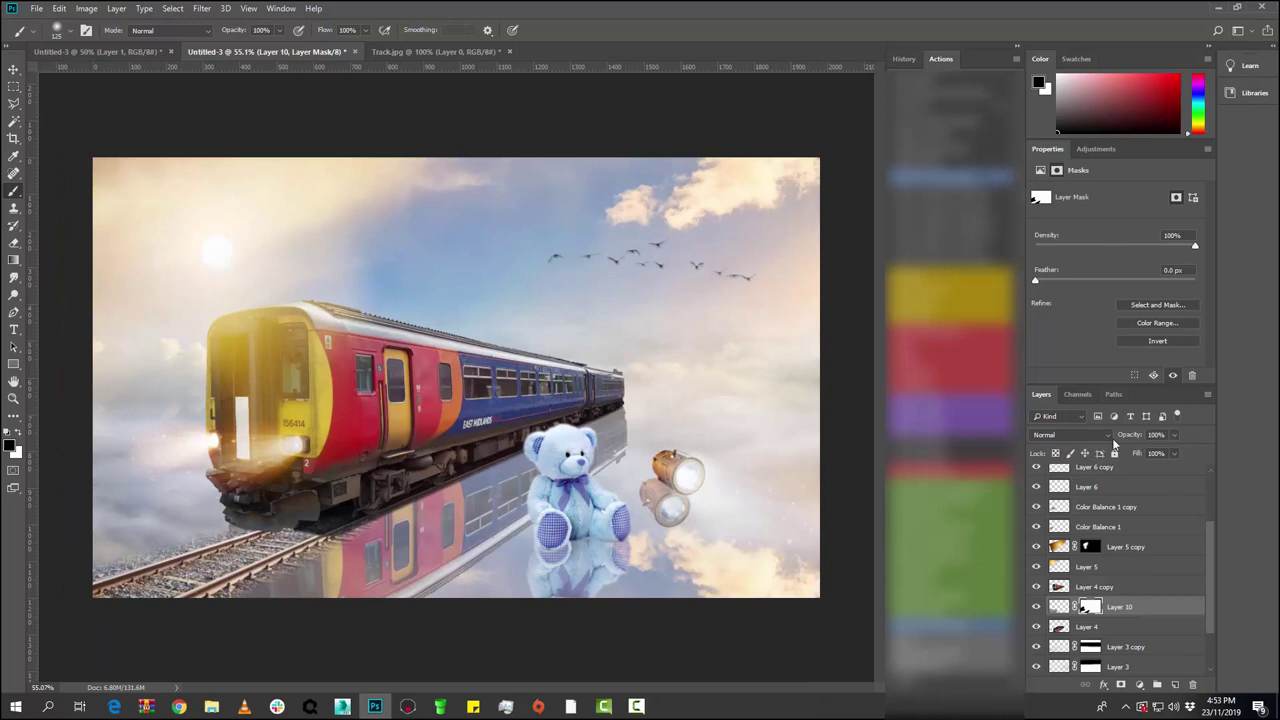
click(87, 8)
mouse_move(107, 43)
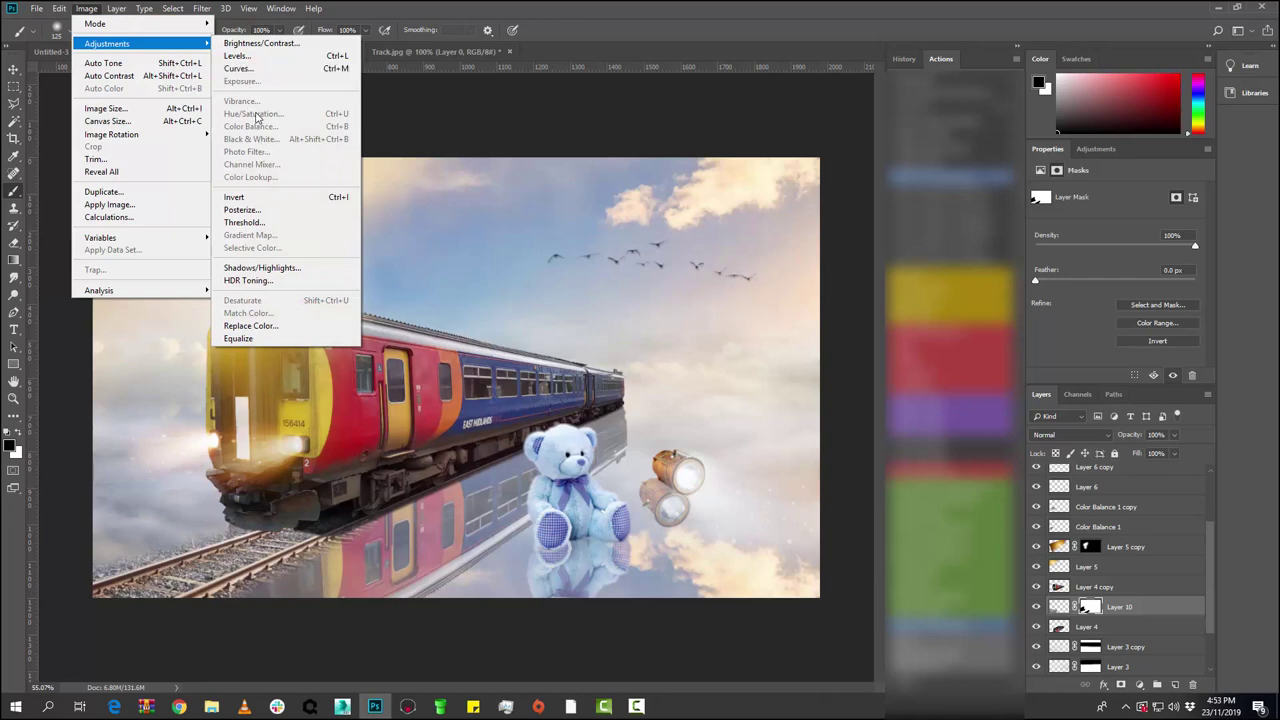
click(1055, 606)
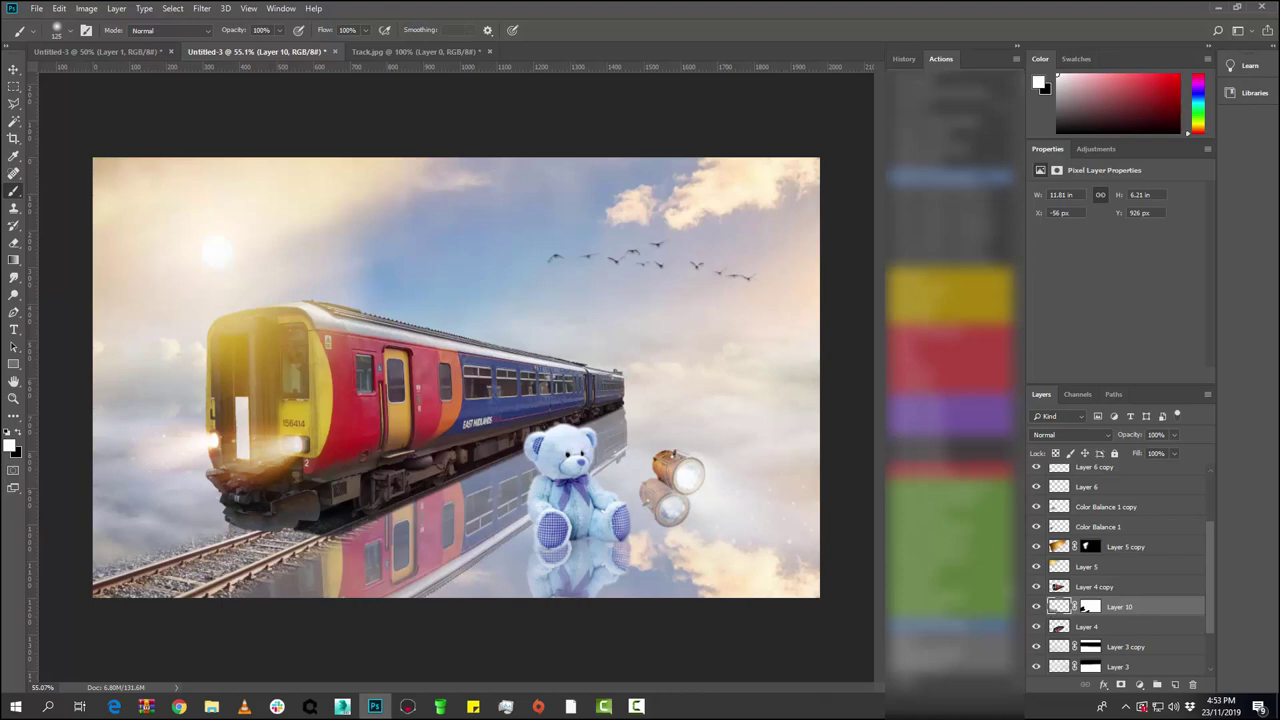
click(87, 9)
mouse_move(107, 43)
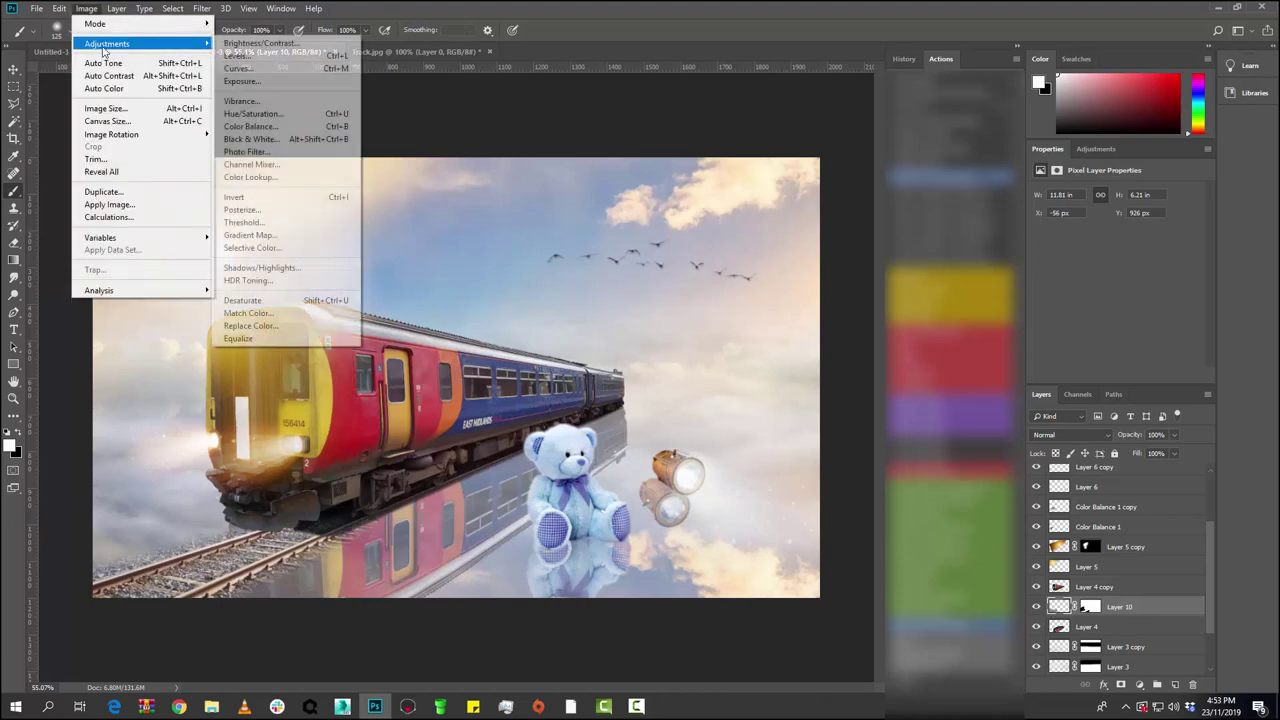
click(280, 113)
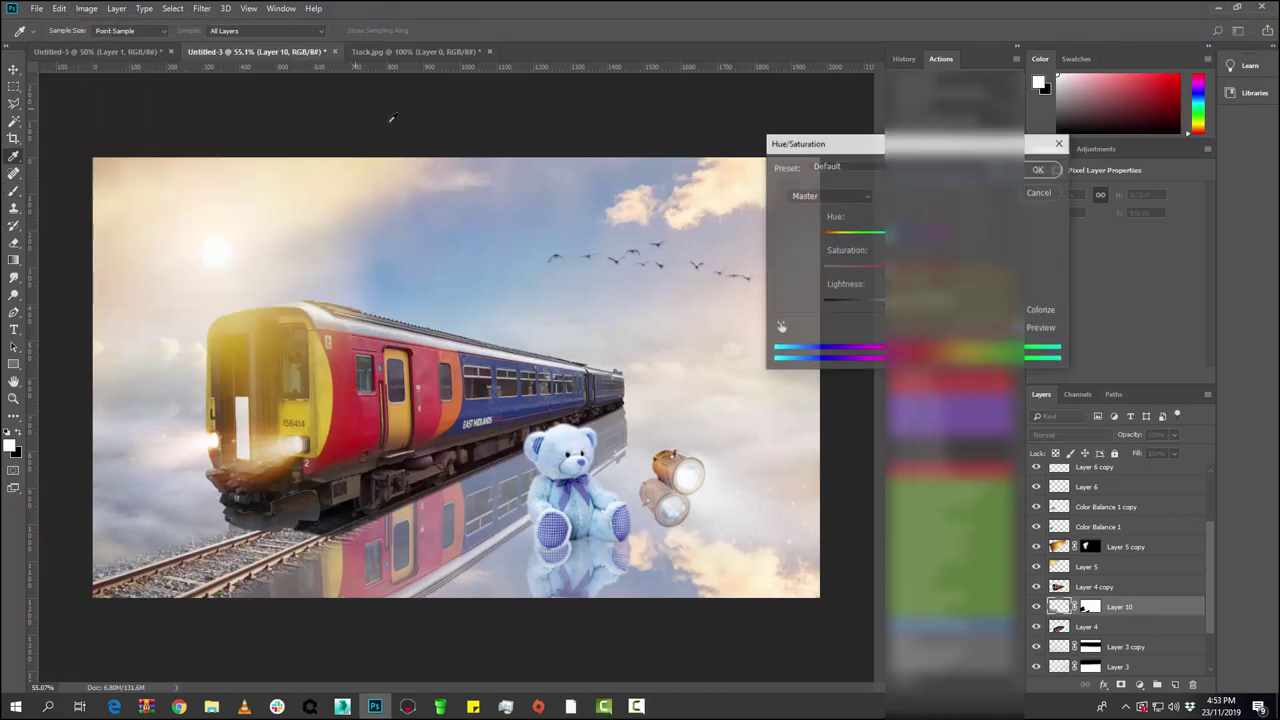
drag(884, 303, 861, 303)
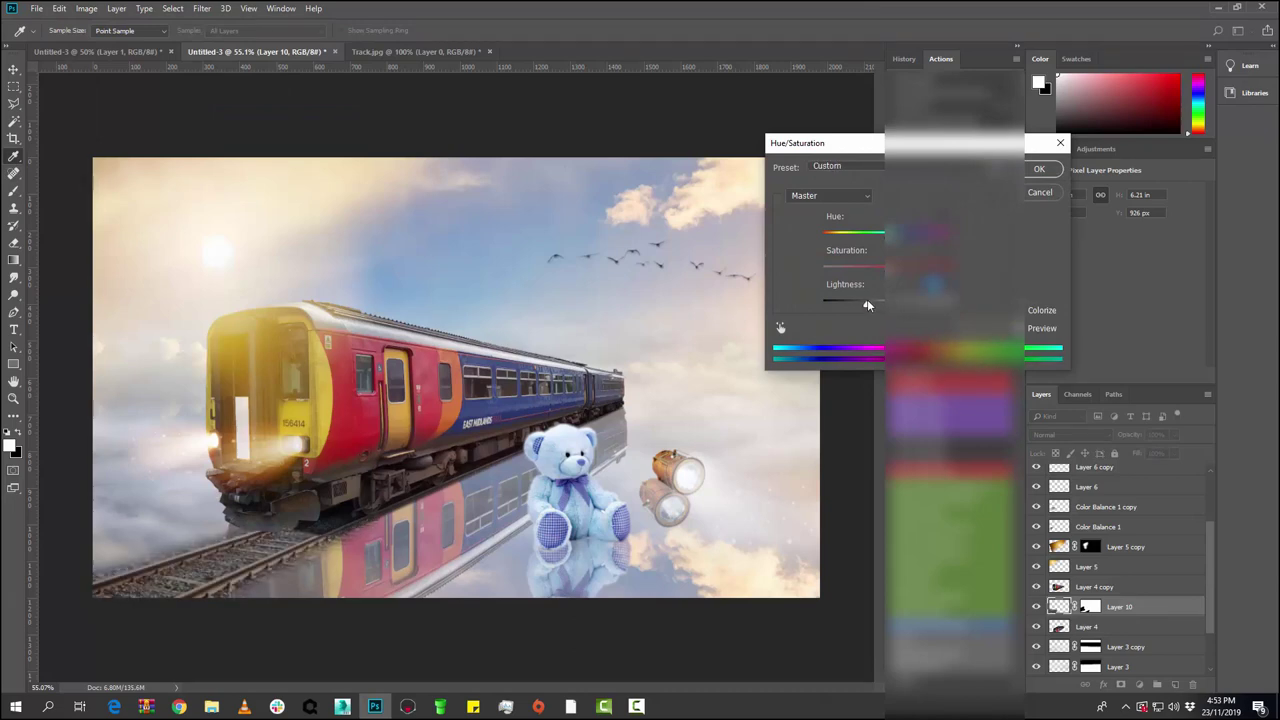
click(1039, 169)
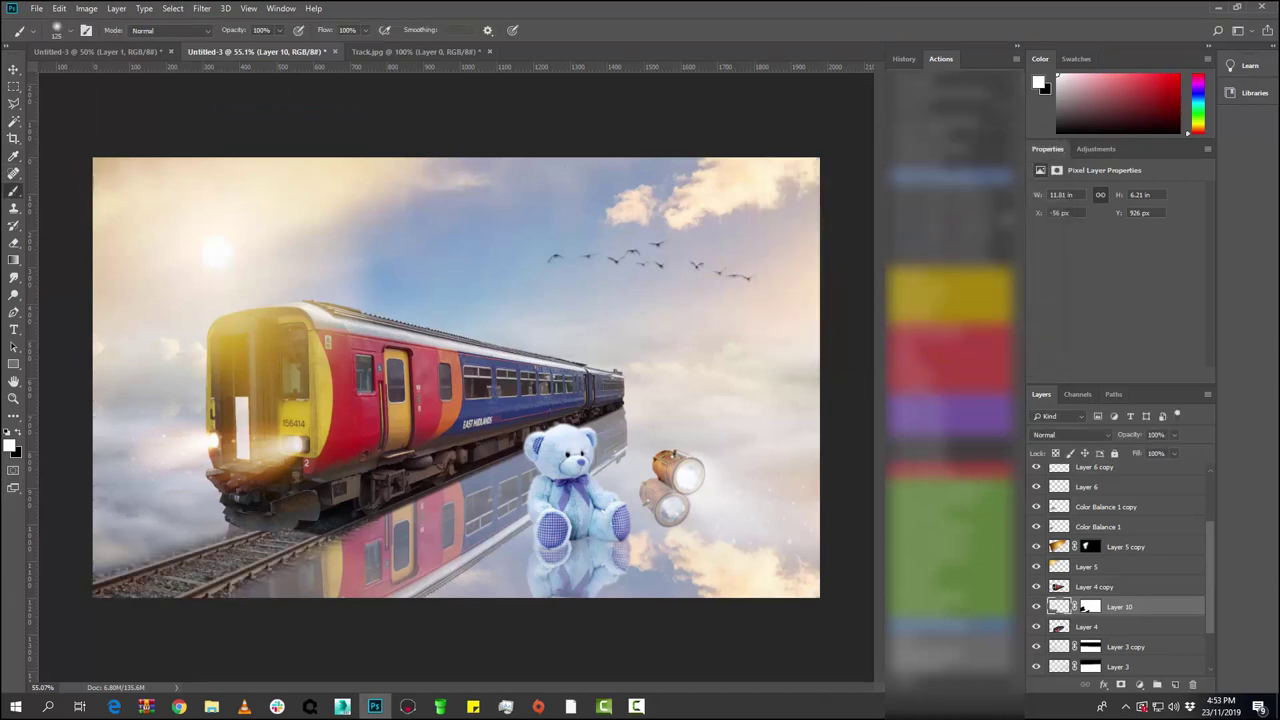
- Clip a Brightness/Contrast layer to Layer 10, set to Brightness -109 and Contrast -50
click(1096, 149)
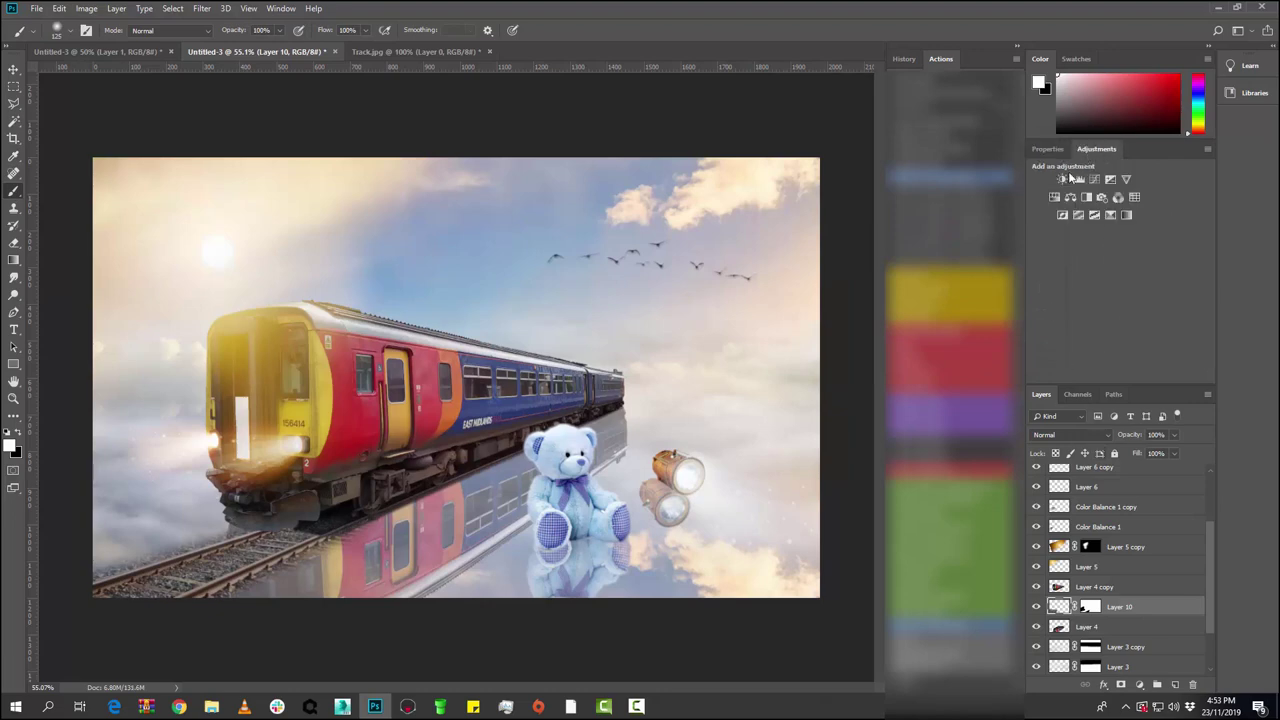
click(1063, 179)
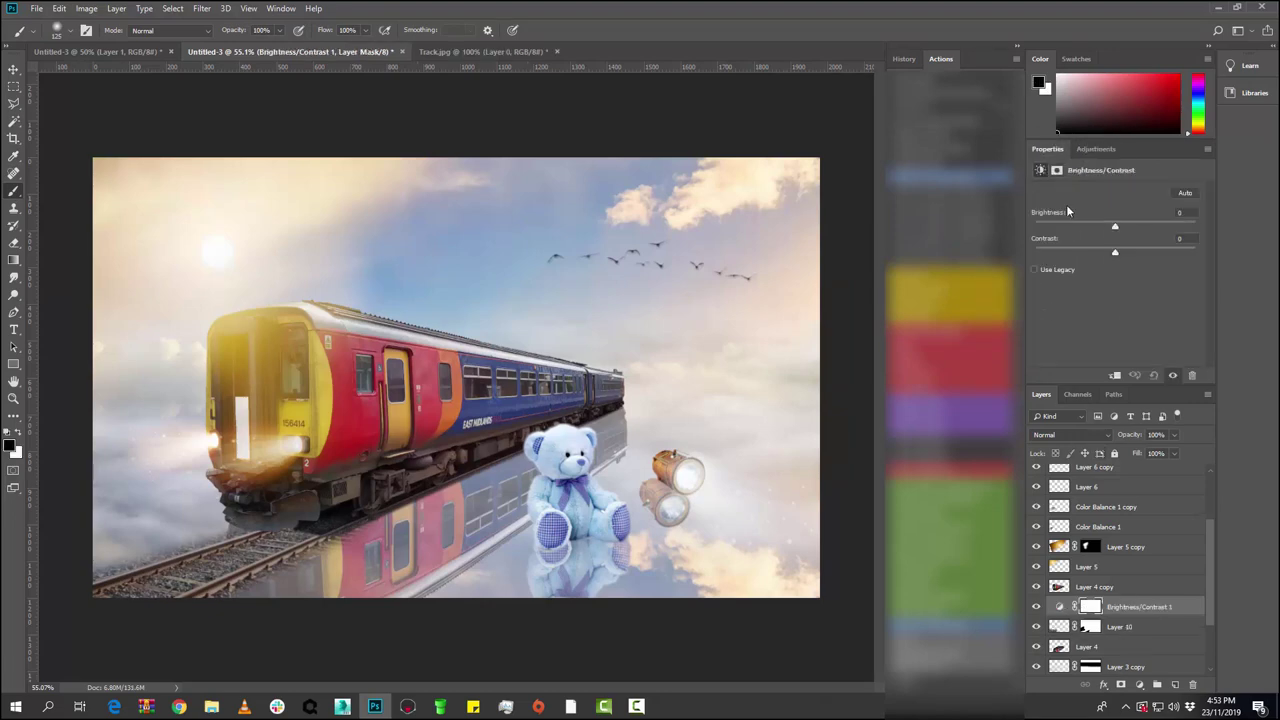
alt+click(1062, 614)
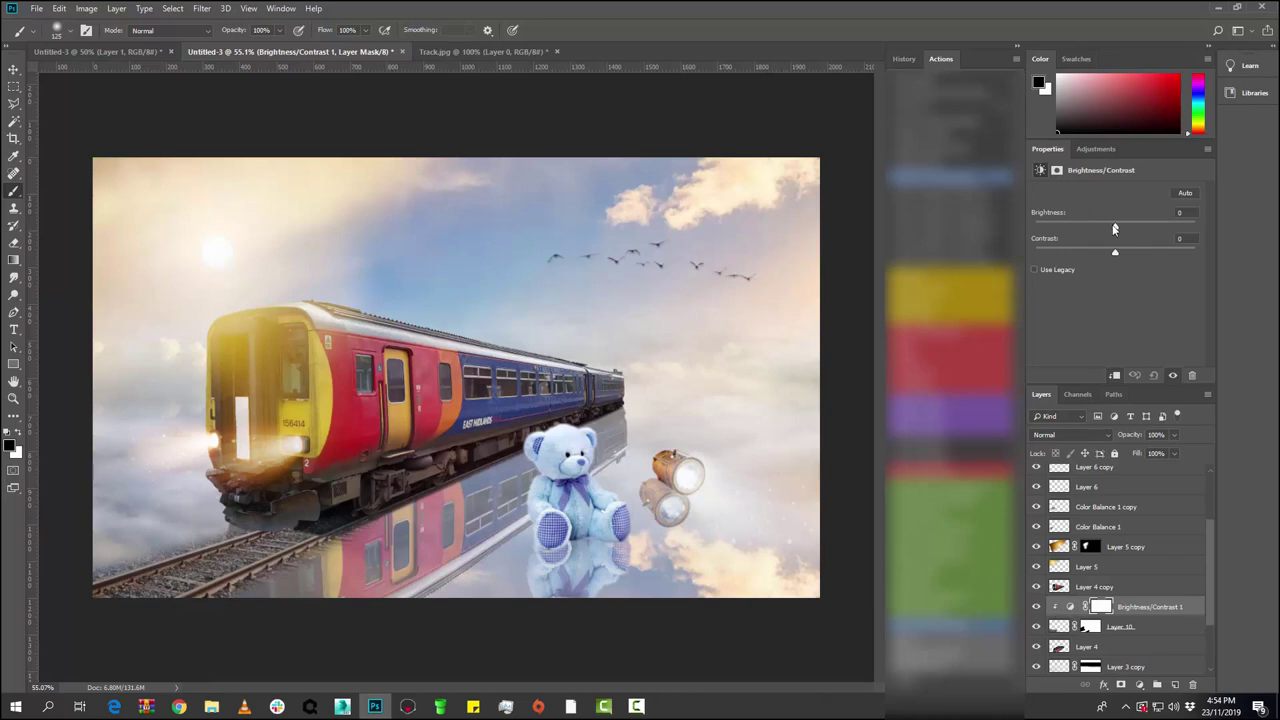
drag(1114, 229, 1101, 231)
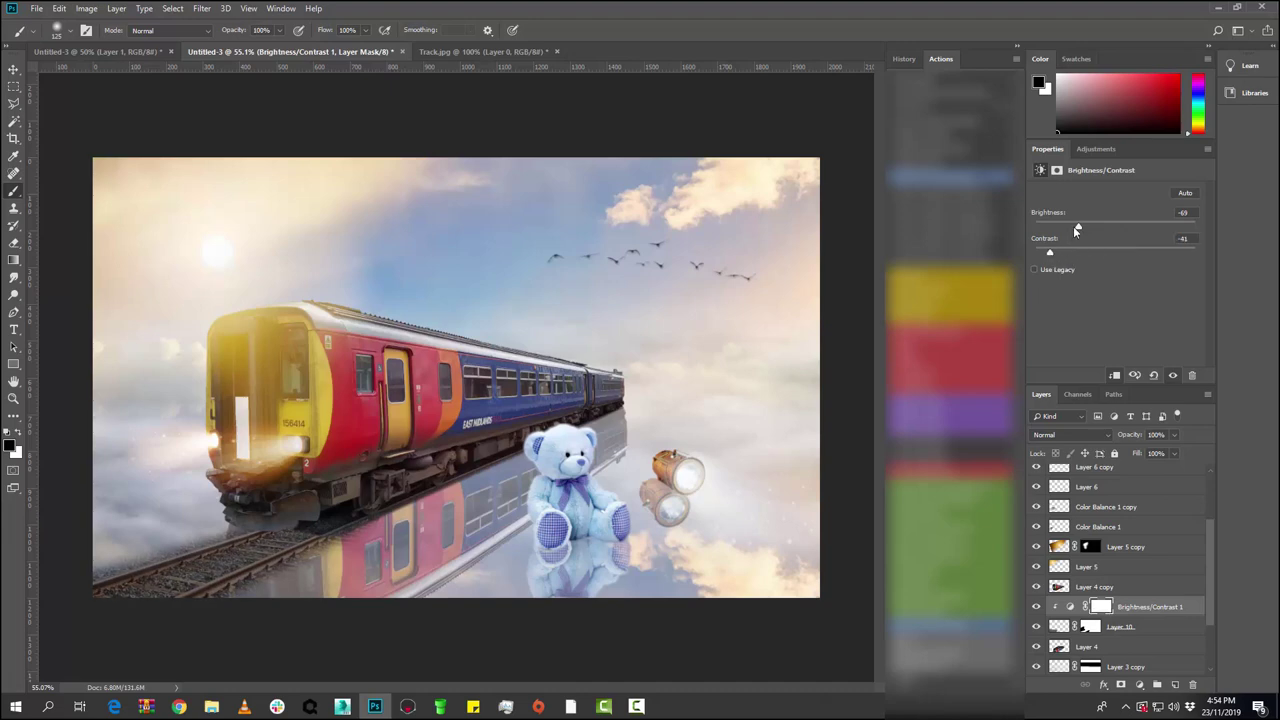
drag(1064, 230, 1081, 229)
drag(1083, 228, 1069, 229)
drag(1074, 230, 1059, 221)
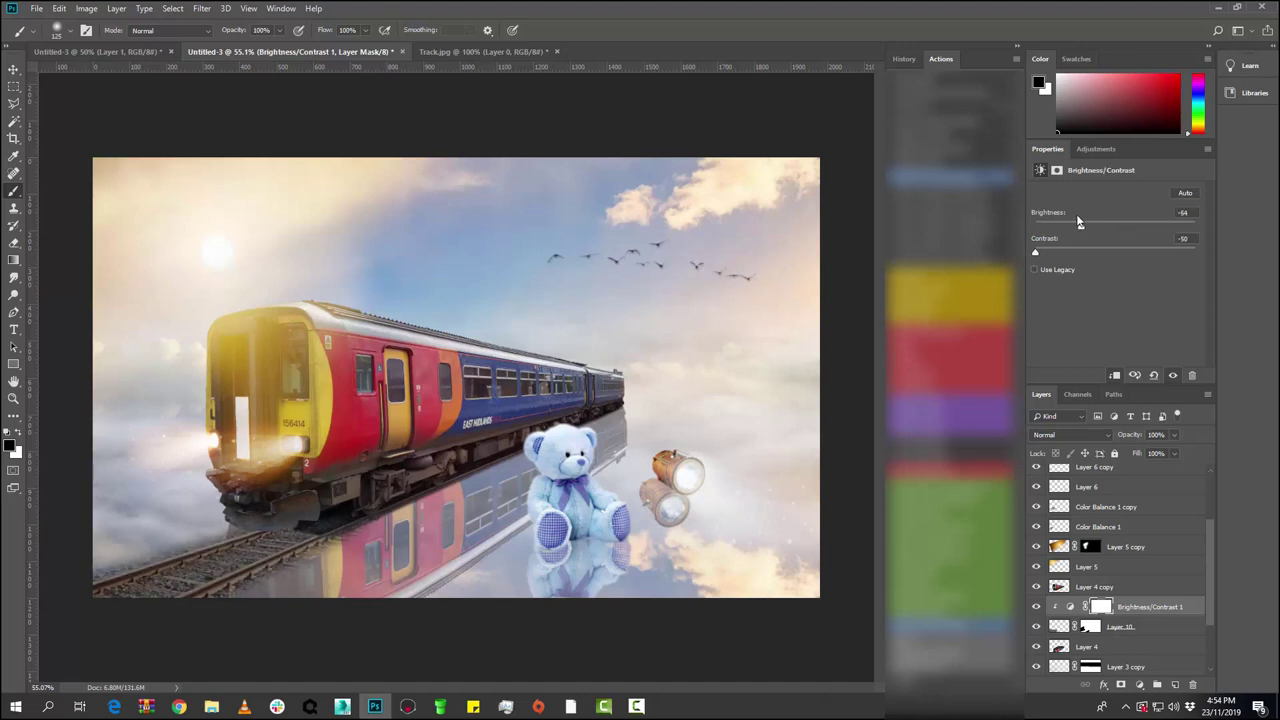
mouse_move(1058, 221)
mouse_down()
mouse_move(1028, 219)
mouse_move(1052, 221)
mouse_up()
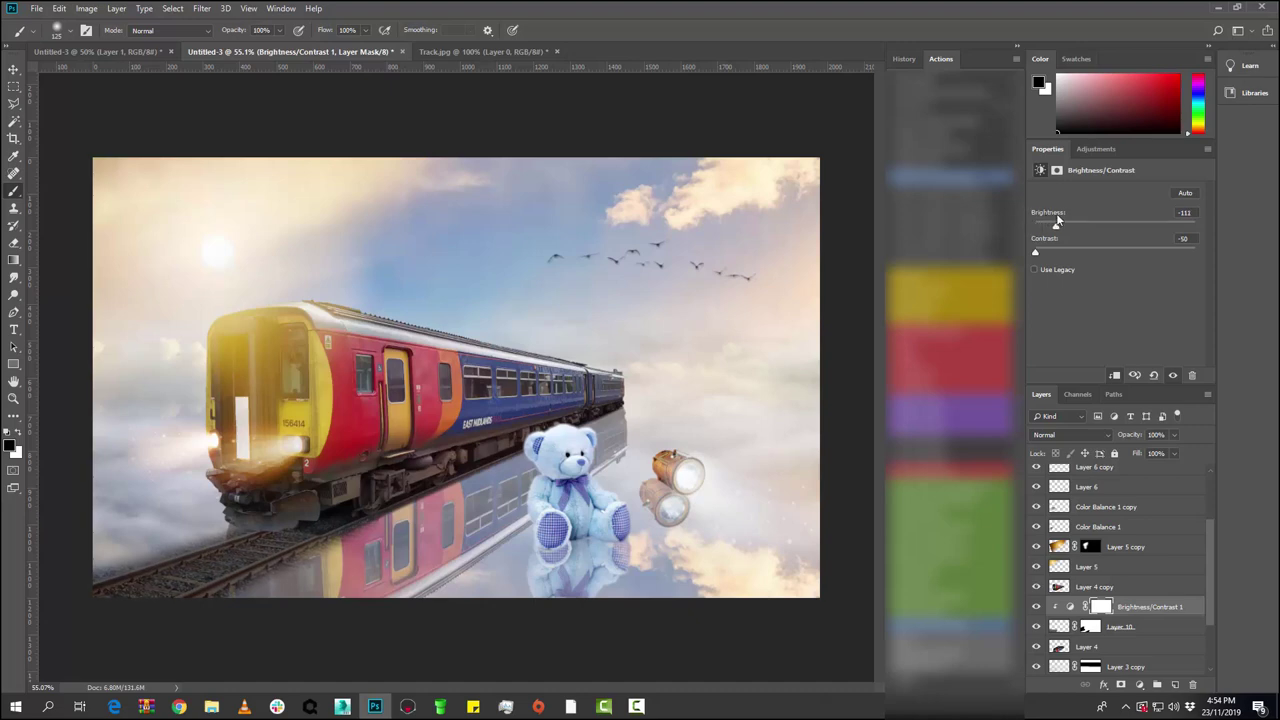
scroll(338, 513, up, 3)
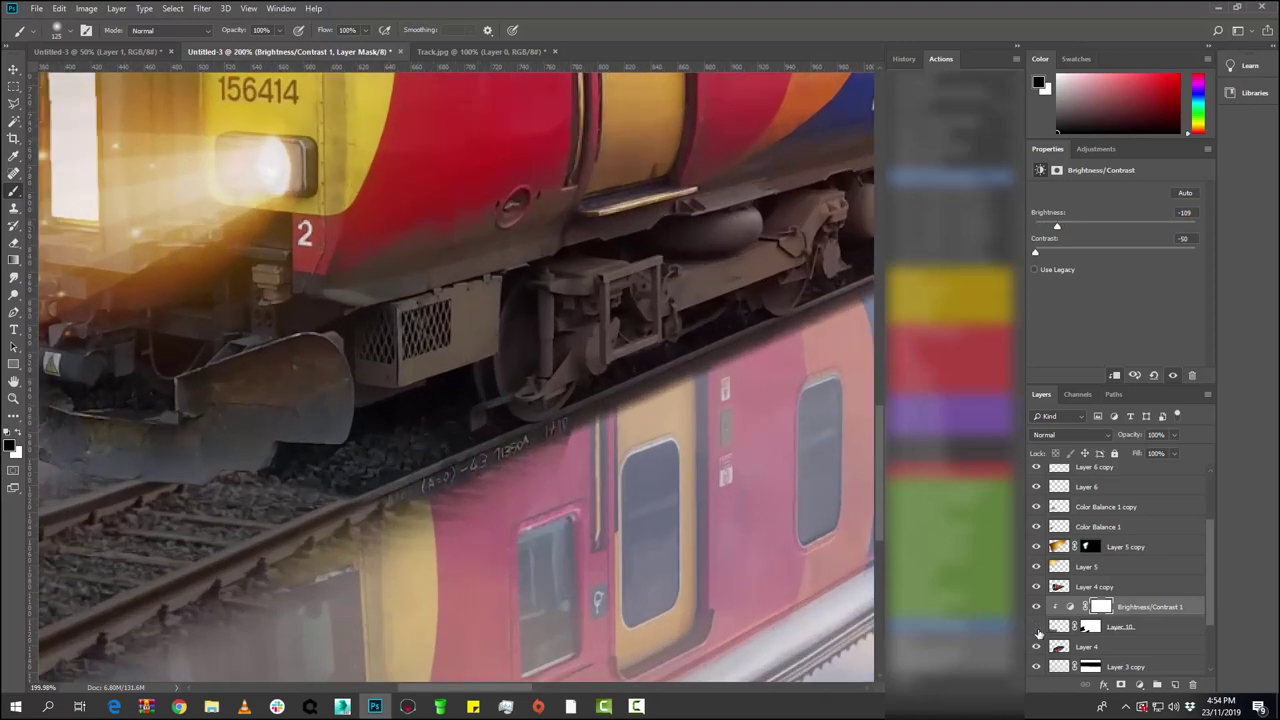
- Compare the scene with the track hidden, then nudge Layer 10 down and back up
click(1037, 628)
click(1135, 628)
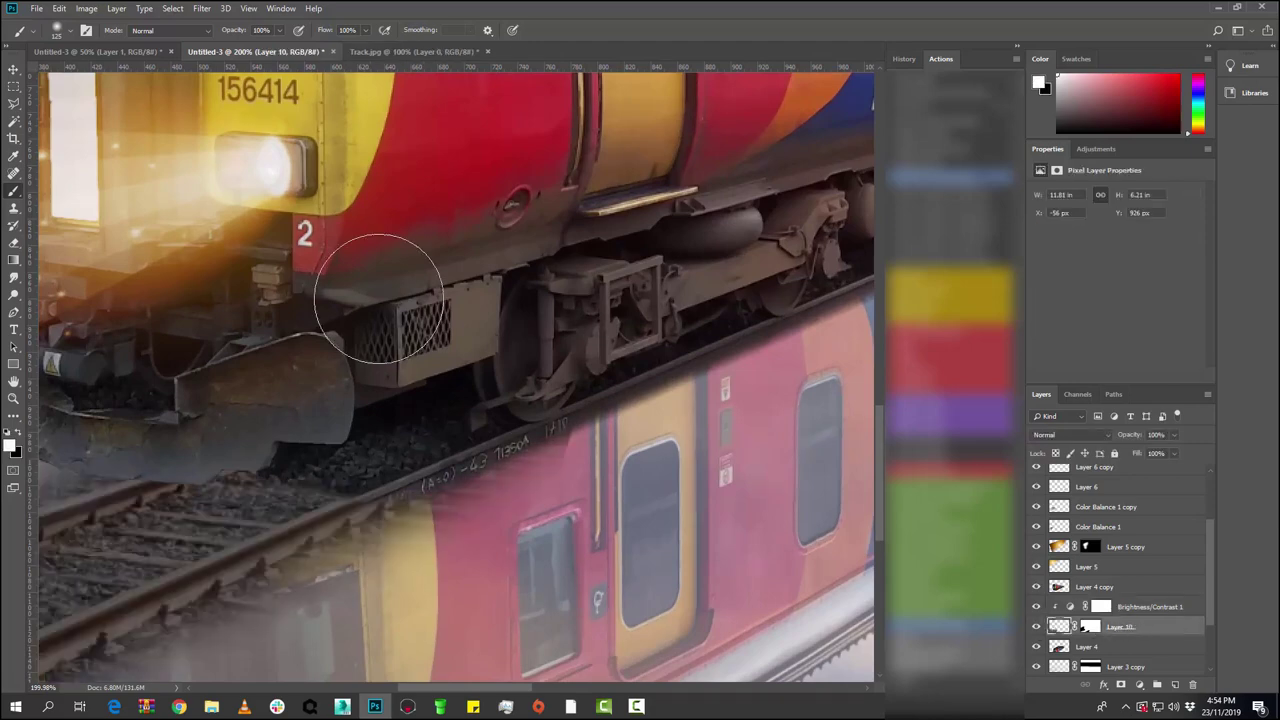
key(v)
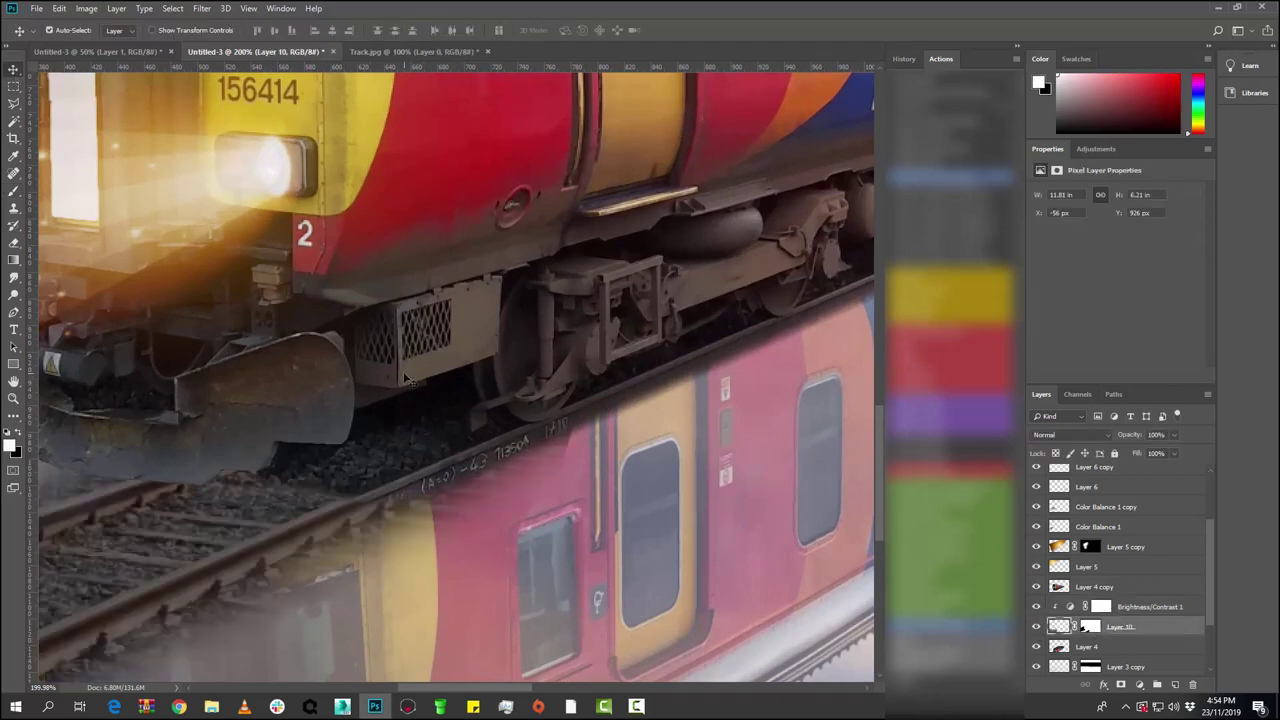
key(Down)
key(Down)
key(Down)
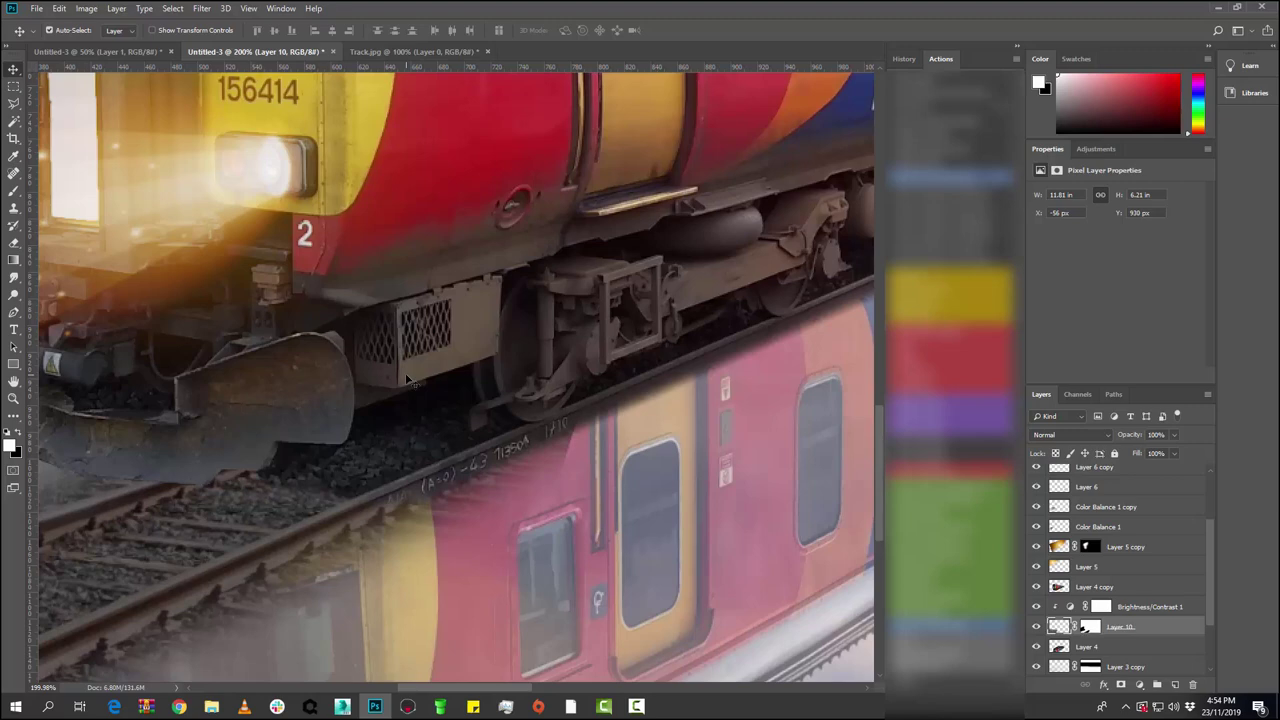
key(Up)
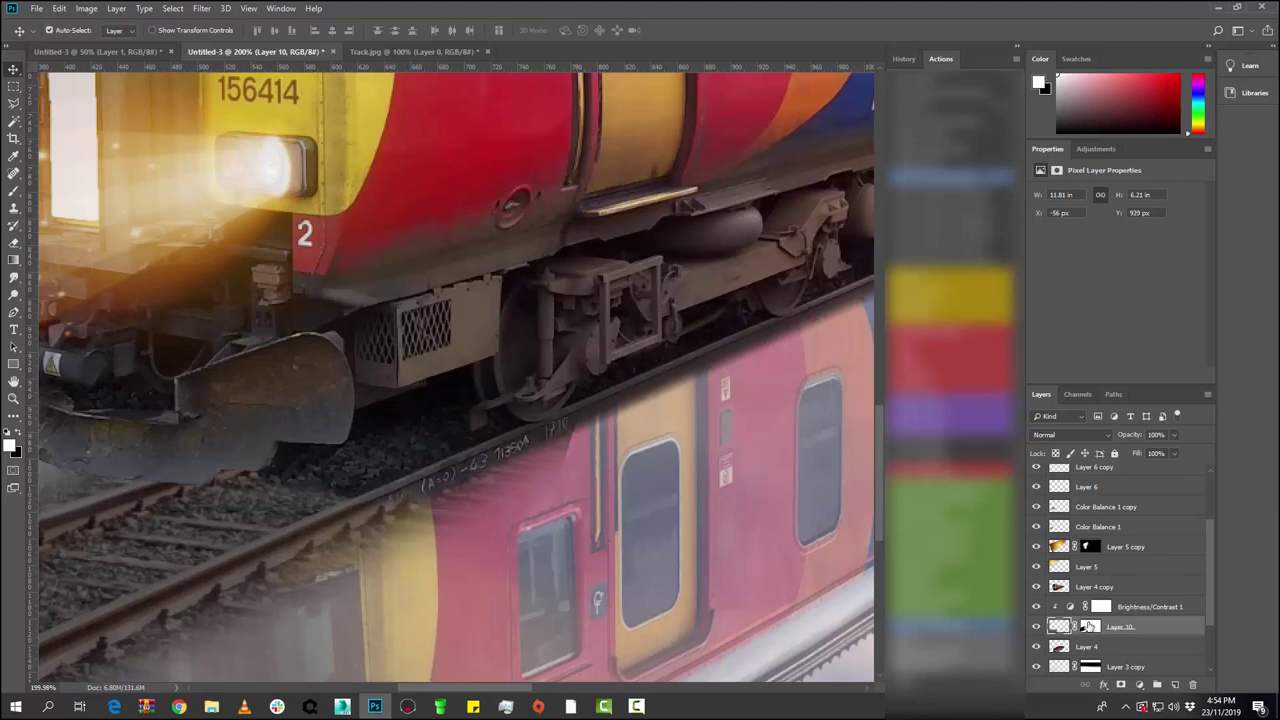
- Paint white with a smaller brush on Layer 10's mask to restore gravel under the train
click(1090, 626)
click(13, 190)
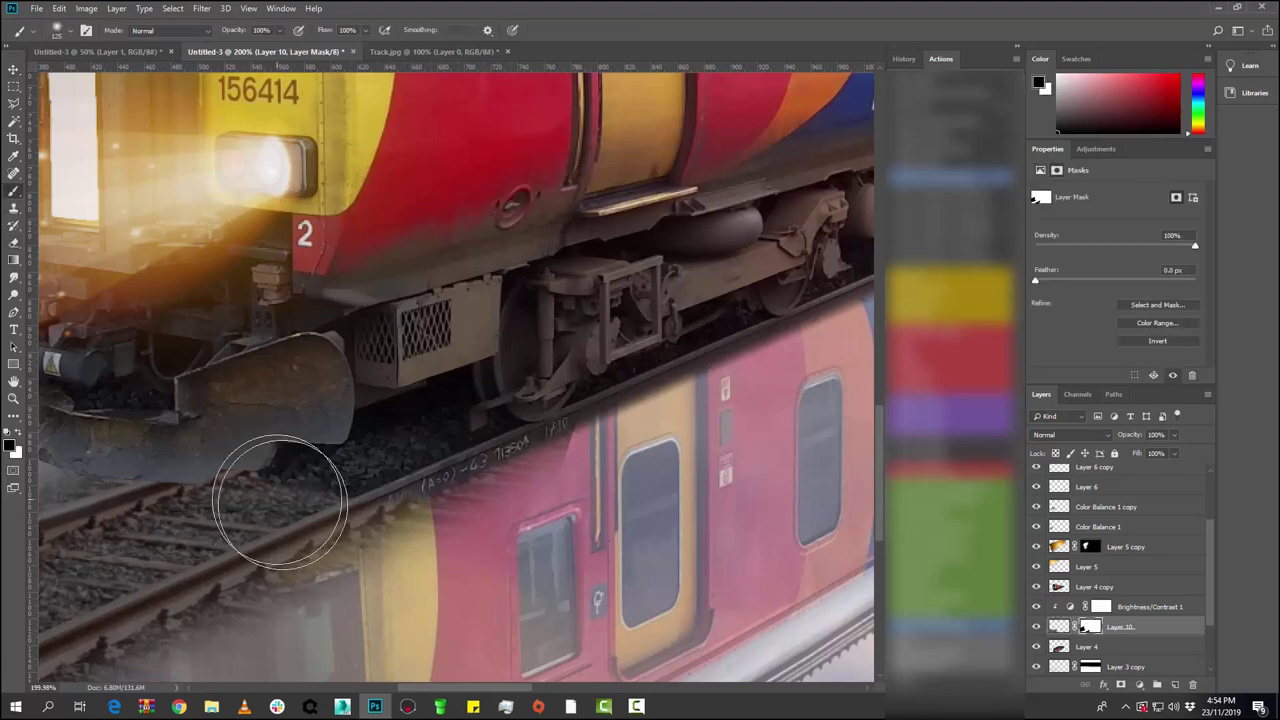
key(x)
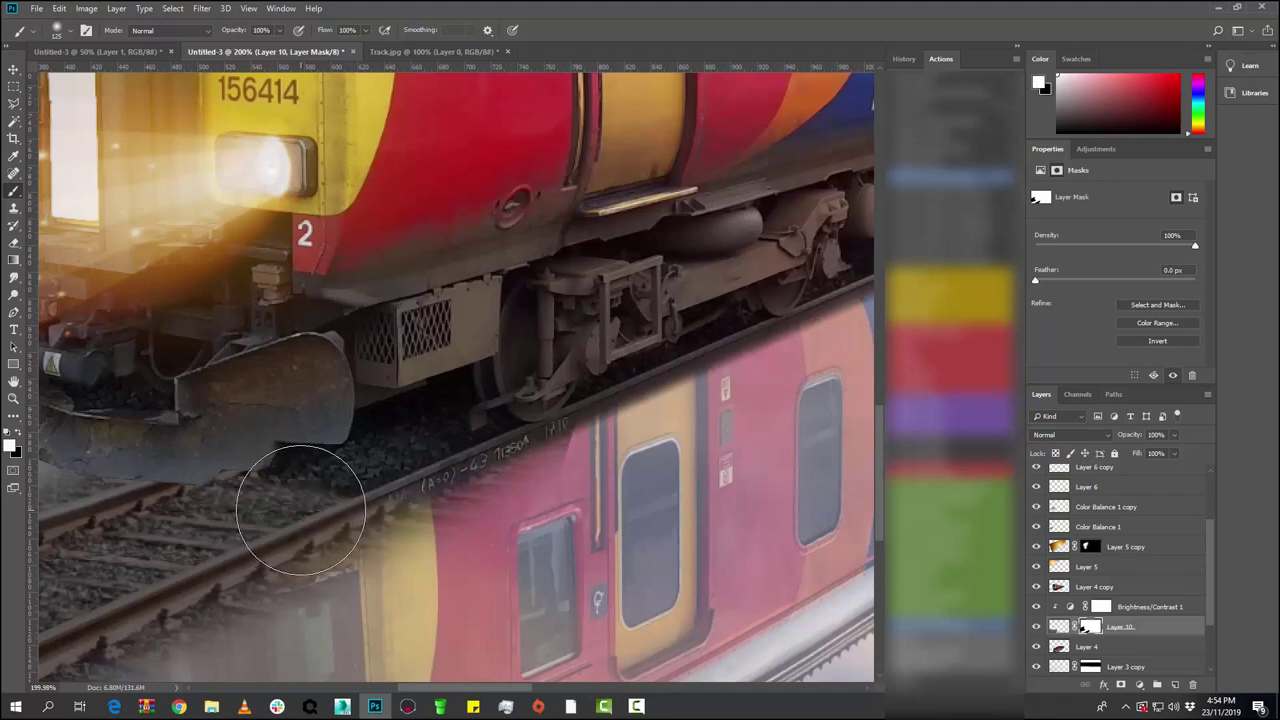
key(bracketleft)
key(bracketleft)
key(bracketleft)
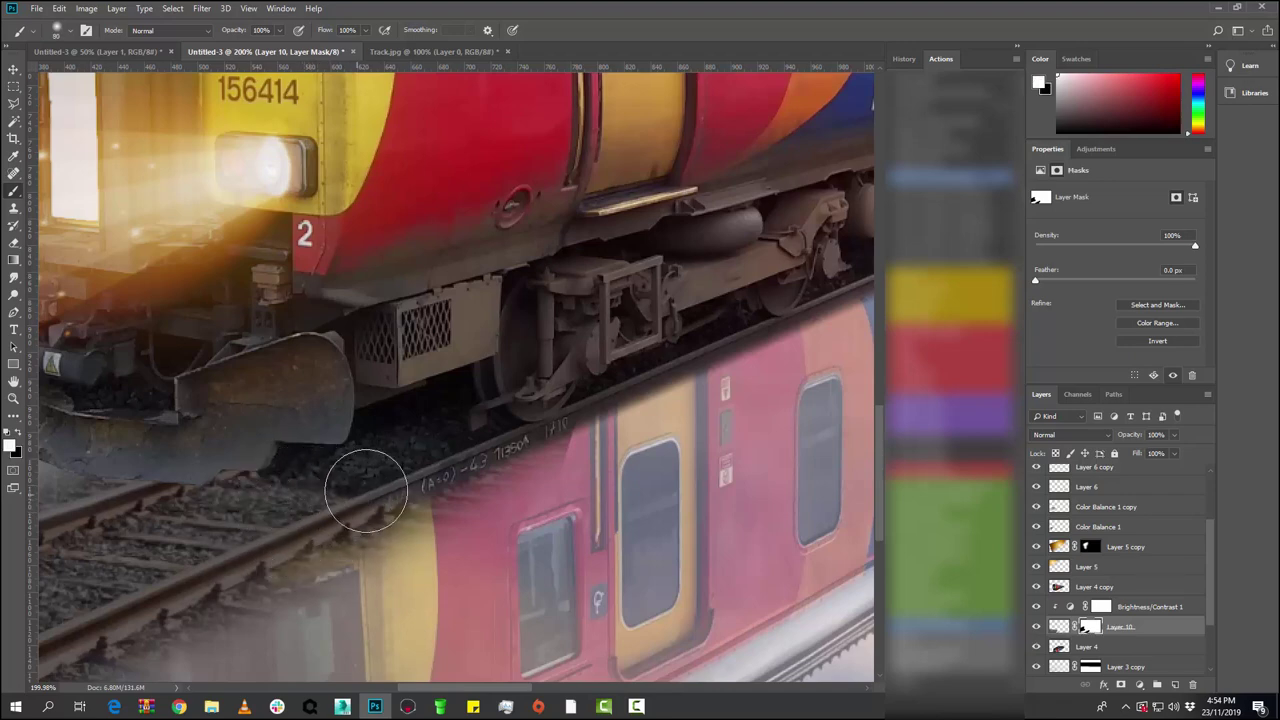
scroll(540, 420, down, 2)
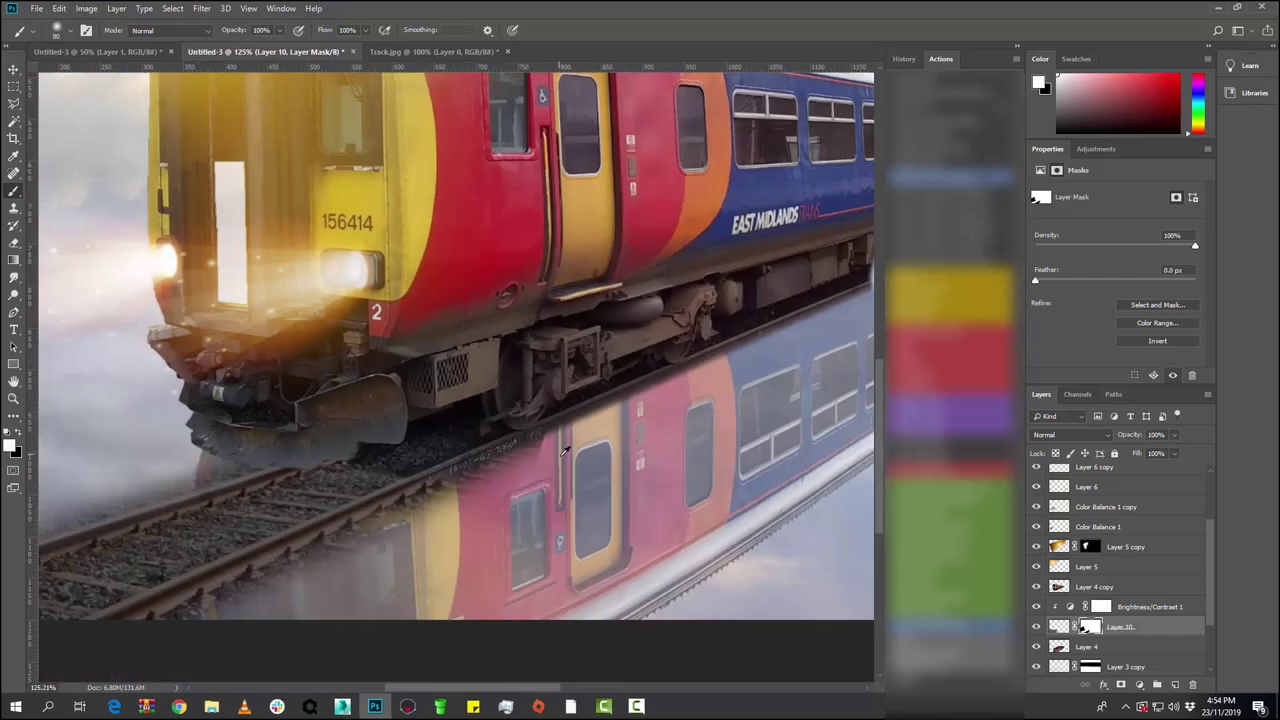
scroll(565, 450, down, 2)
scroll(517, 455, down, 1)
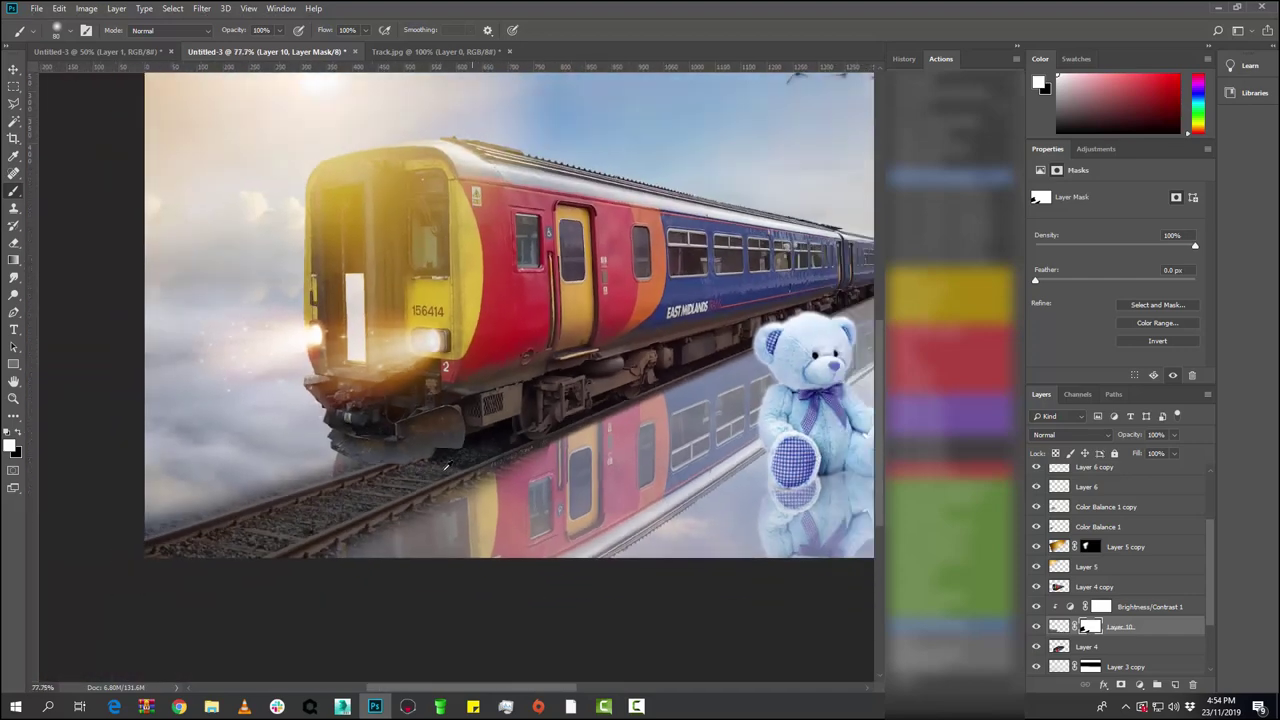
scroll(480, 460, down, 1)
scroll(240, 545, up, 1)
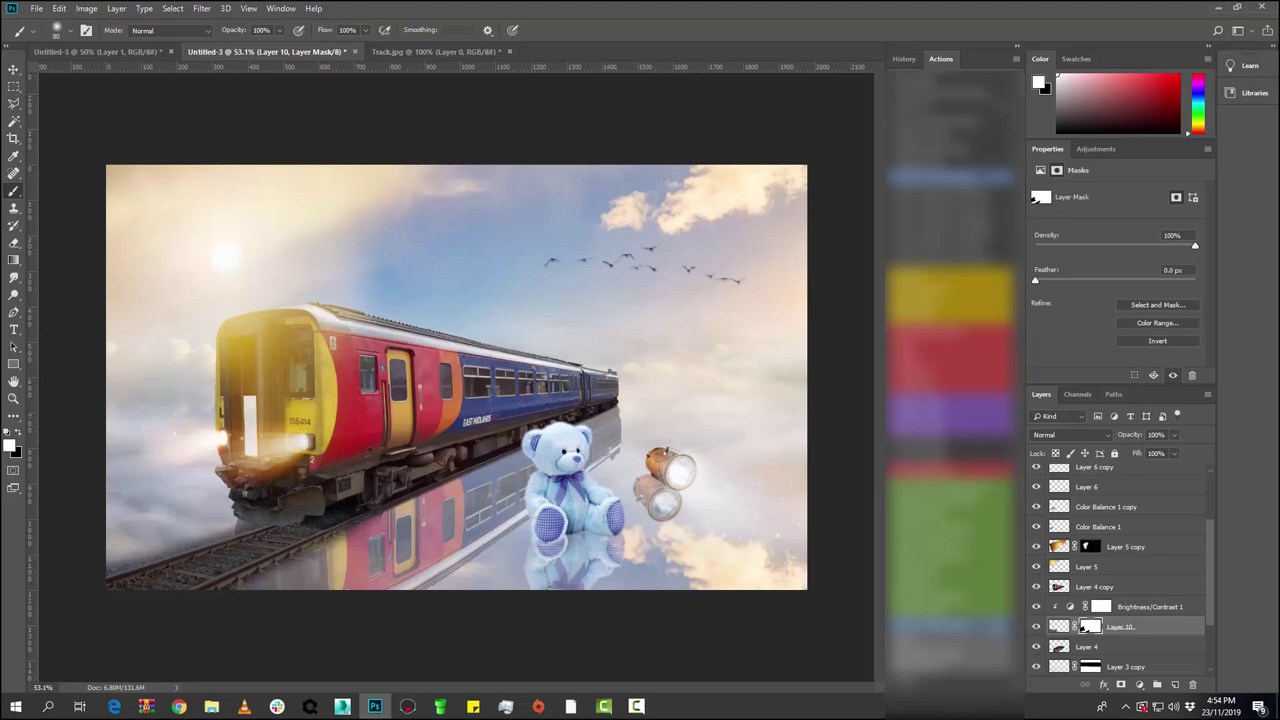
click(1036, 607)
click(1036, 607)
- Lower the Brightness/Contrast 1 adjustment's opacity to 64%
click(1170, 608)
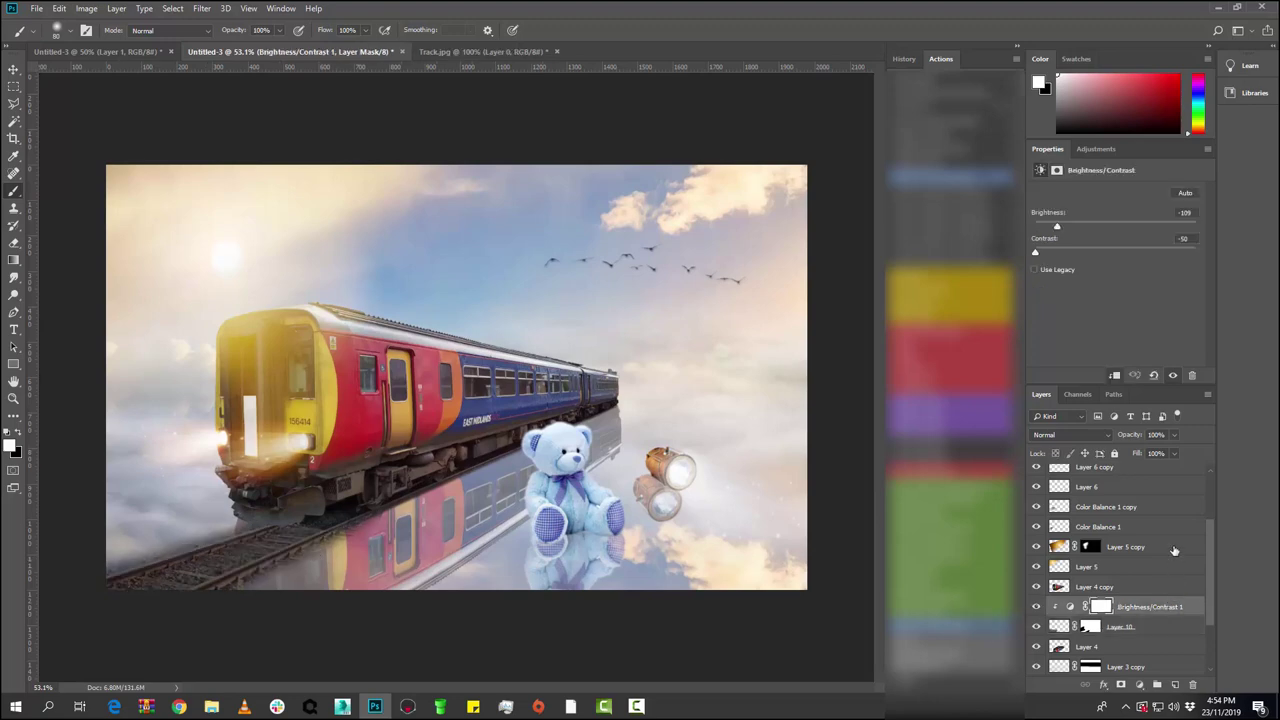
mouse_move(1174, 441)
mouse_down()
mouse_move(1153, 458)
mouse_move(1171, 455)
mouse_up()
scroll(549, 447, down, 3)
scroll(396, 490, up, 1)
scroll(398, 492, up, 1)
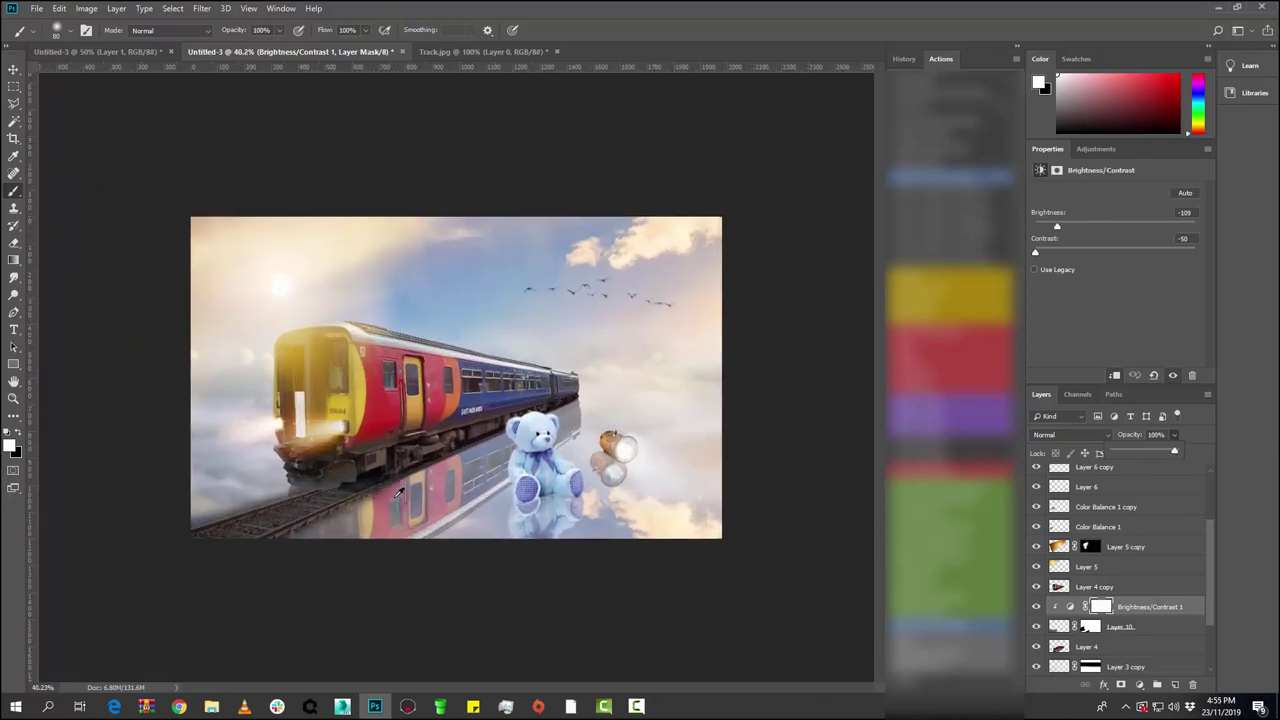
scroll(398, 492, up, 1)
scroll(397, 492, down, 1)
scroll(1126, 603, down, 3)
- Merge Layer 10 and Brightness/Contrast 1 into one layer
click(1142, 571)
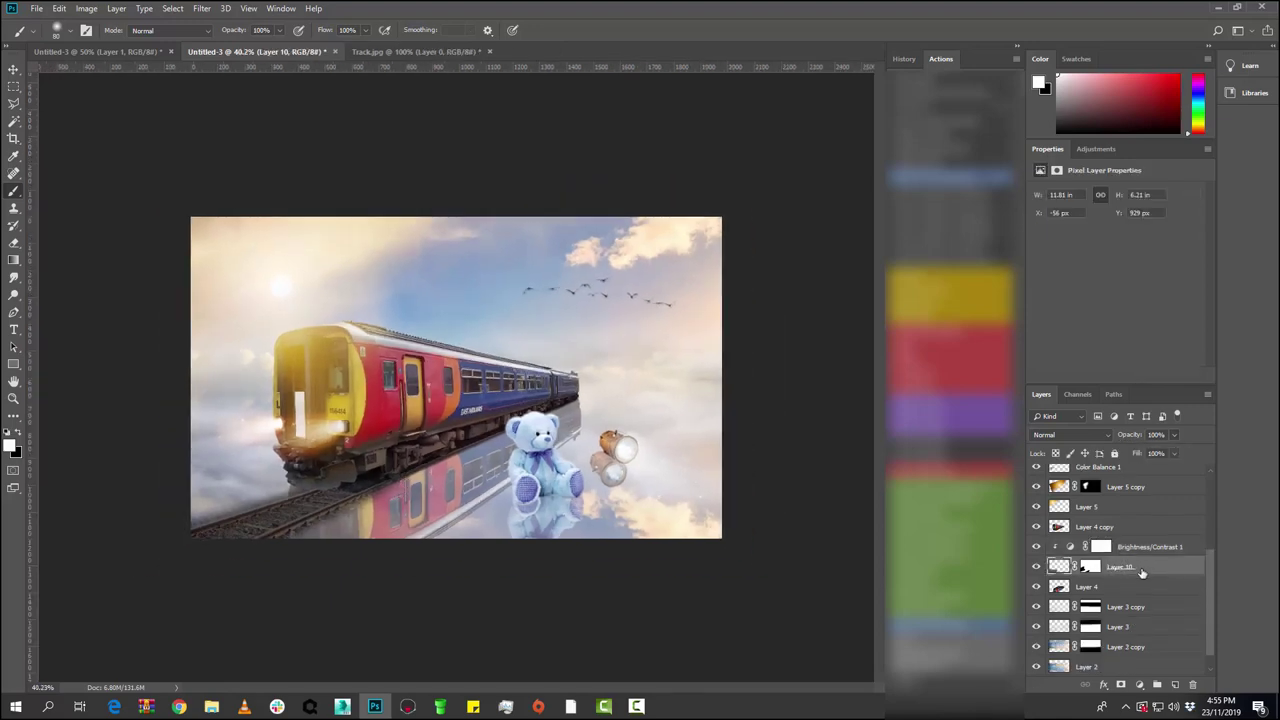
shift+click(1144, 550)
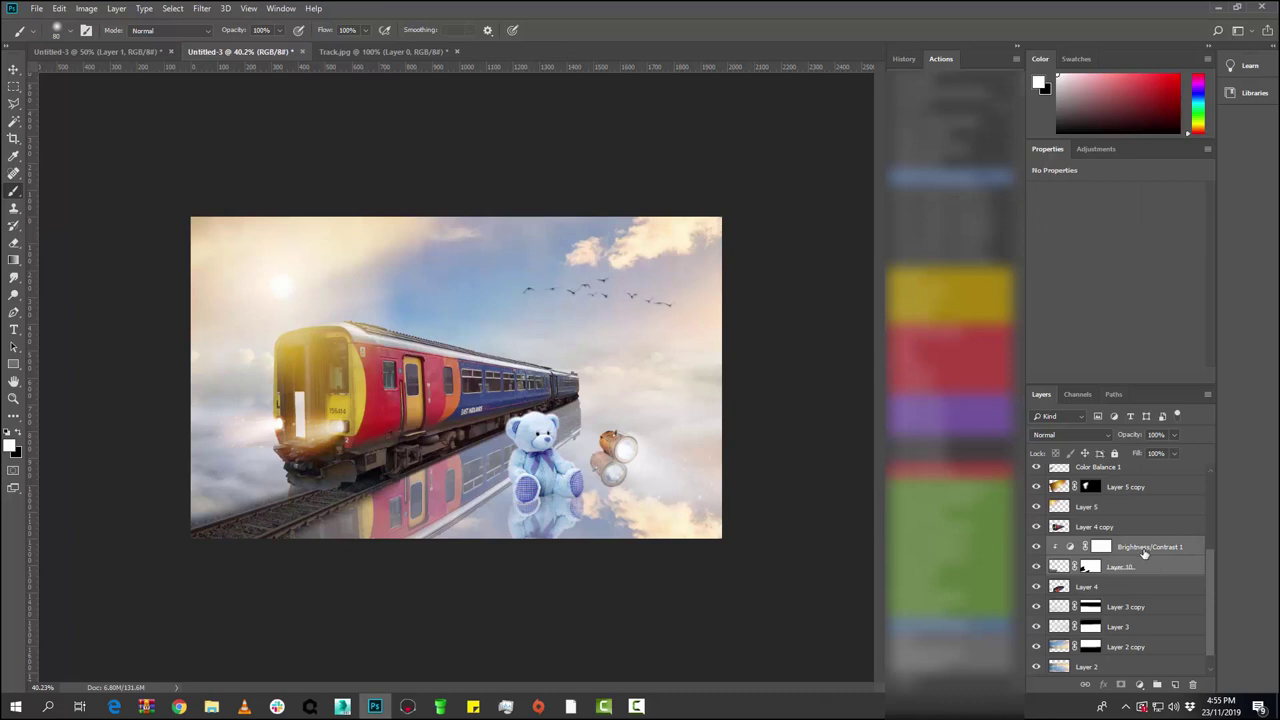
key(ctrl+e)
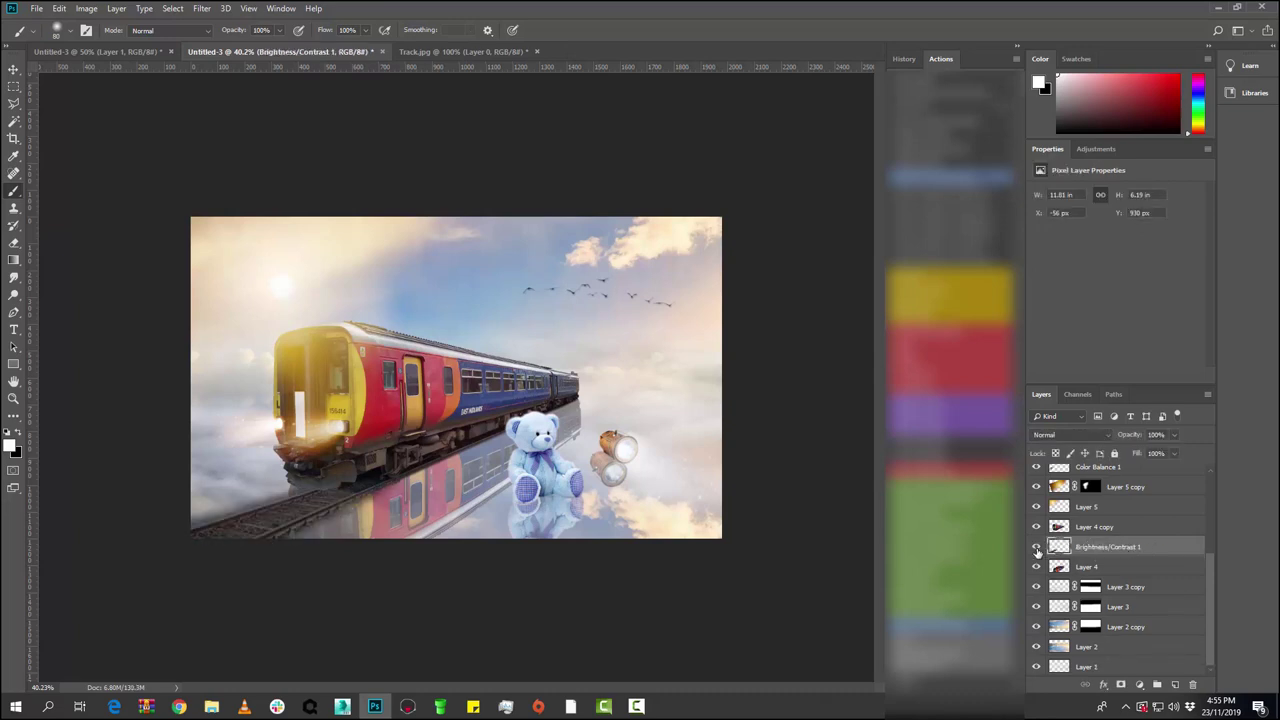
- Check the merged track layer's transform and leave its rotation at 0°
key(ctrl+t)
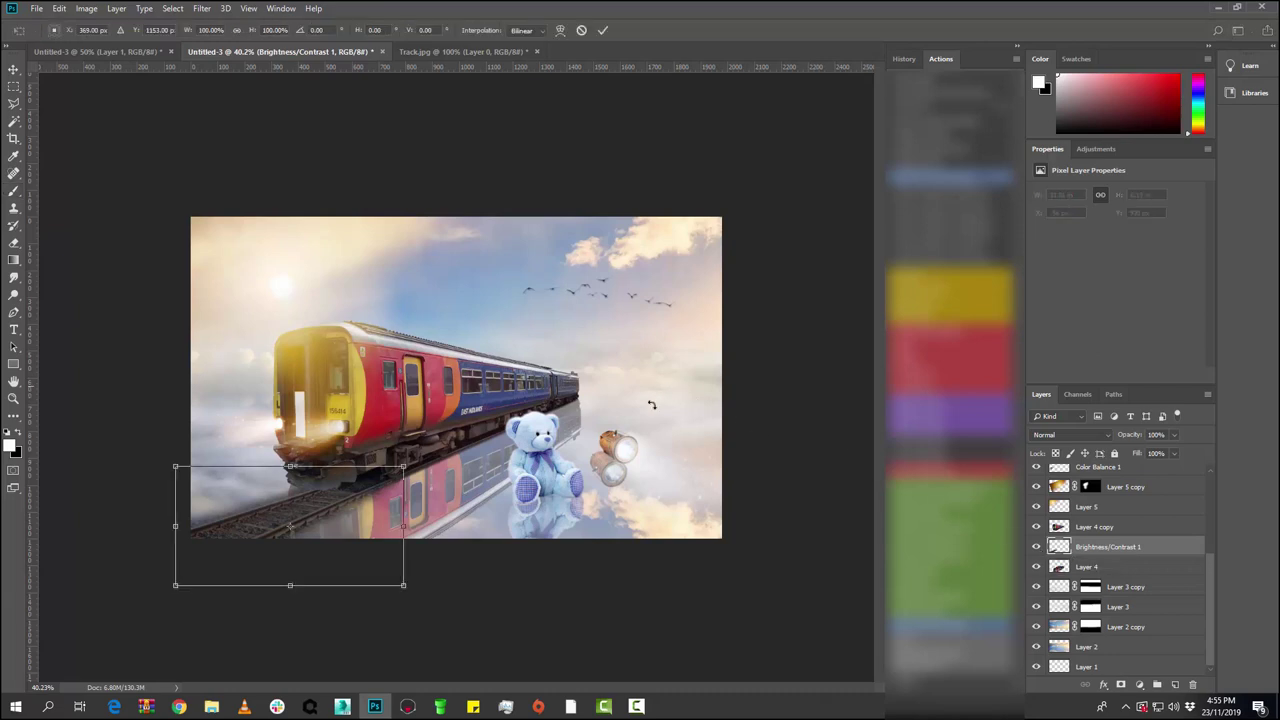
drag(529, 358, 528, 356)
drag(530, 357, 531, 362)
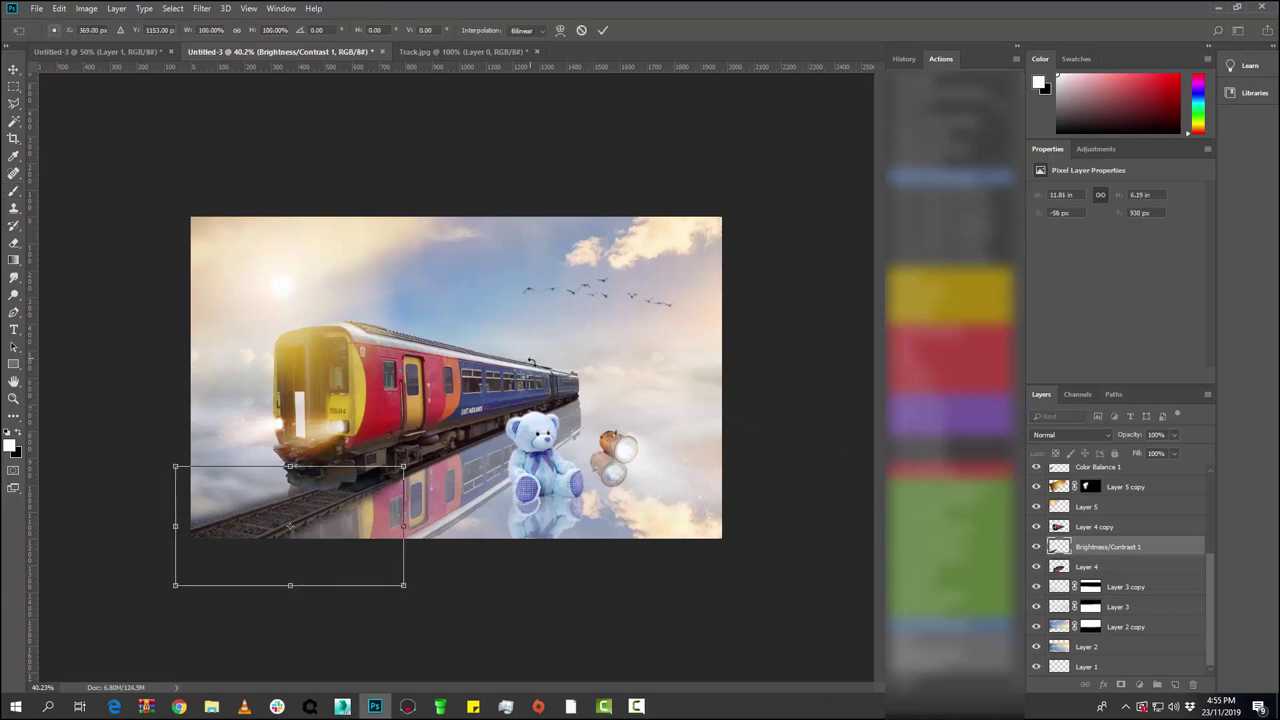
key(b)
scroll(583, 364, down, 1)
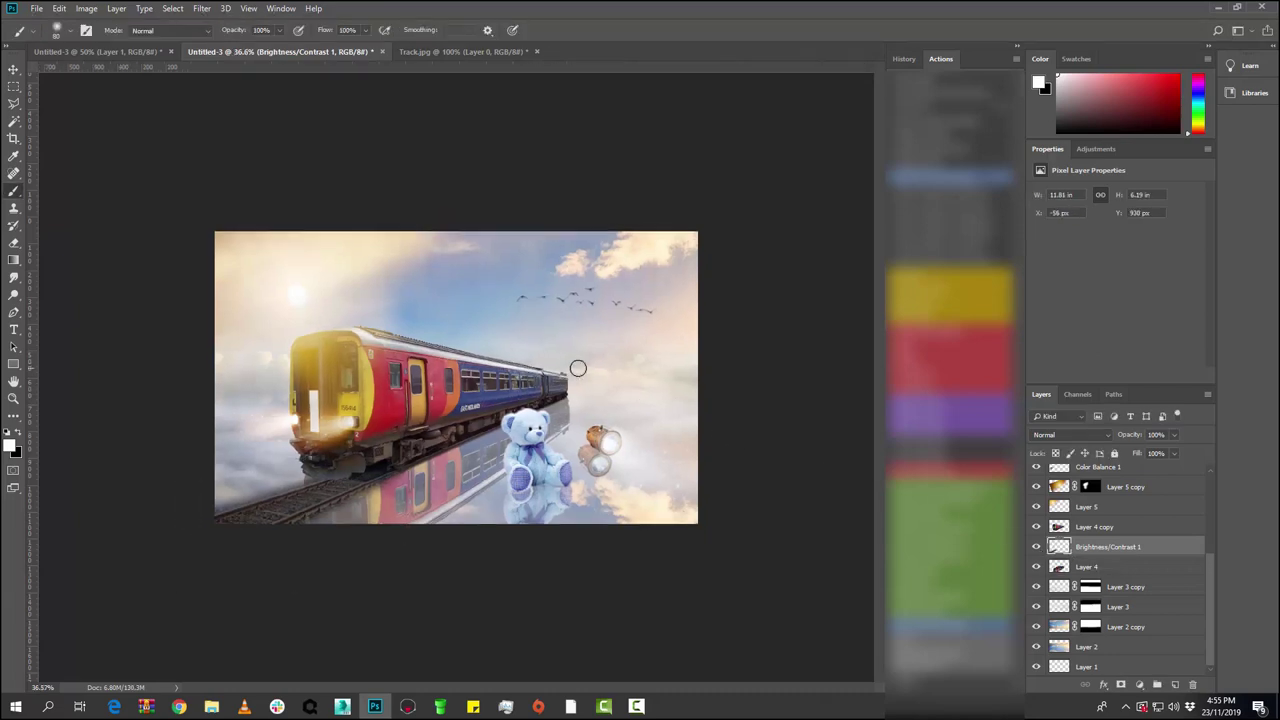
scroll(583, 364, up, 1)
scroll(583, 360, up, 1)
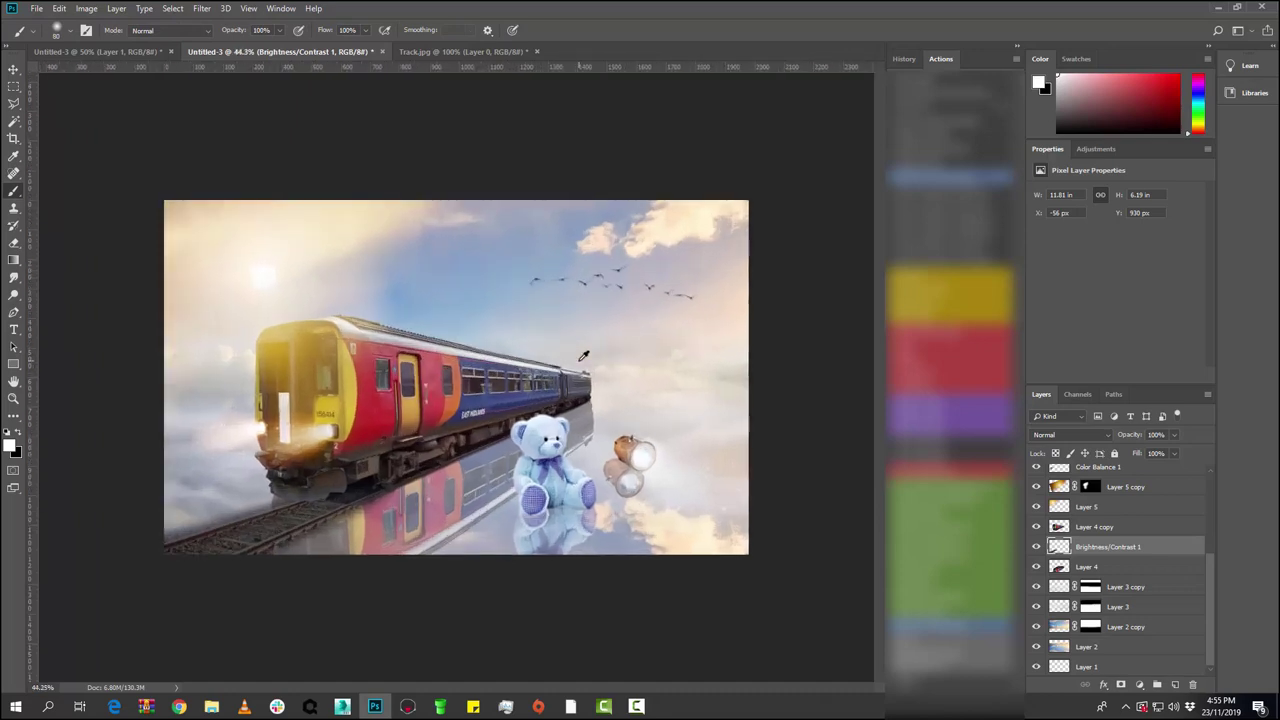
scroll(583, 357, down, 1)
scroll(583, 356, up, 1)
scroll(580, 353, up, 1)
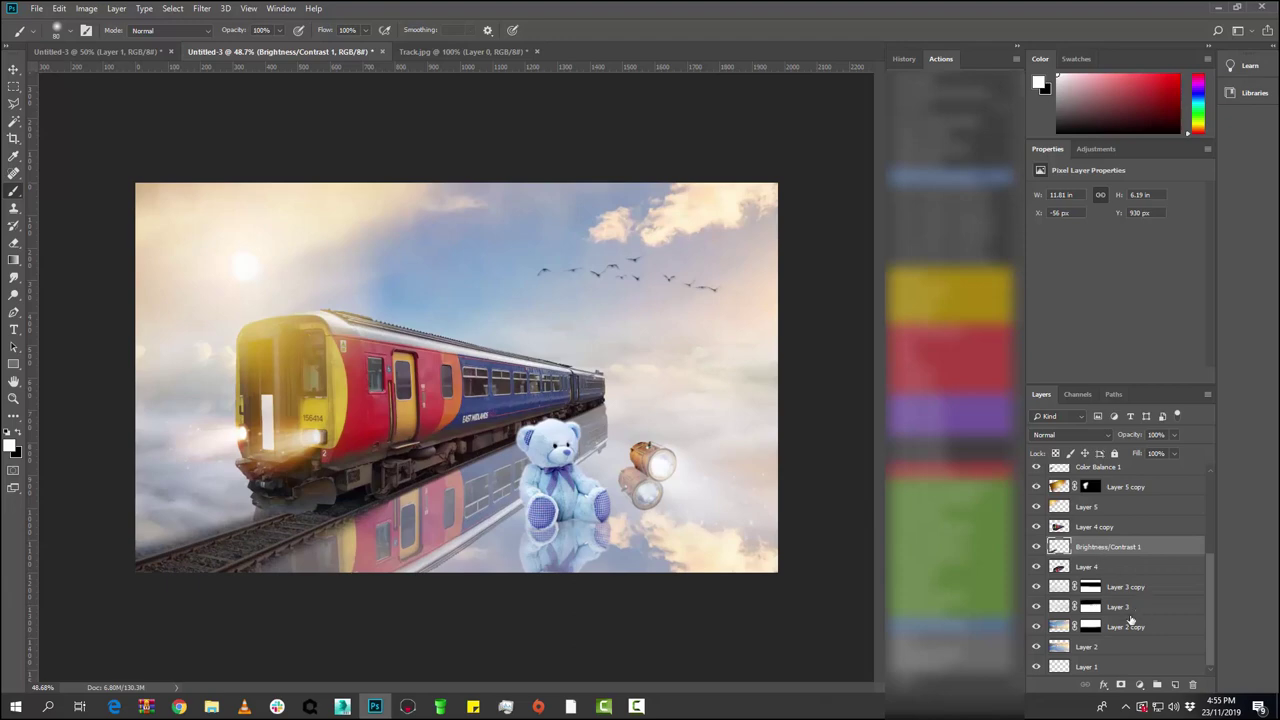
- Duplicate Layer 2 through Layer 9 into a new document named final
click(1112, 650)
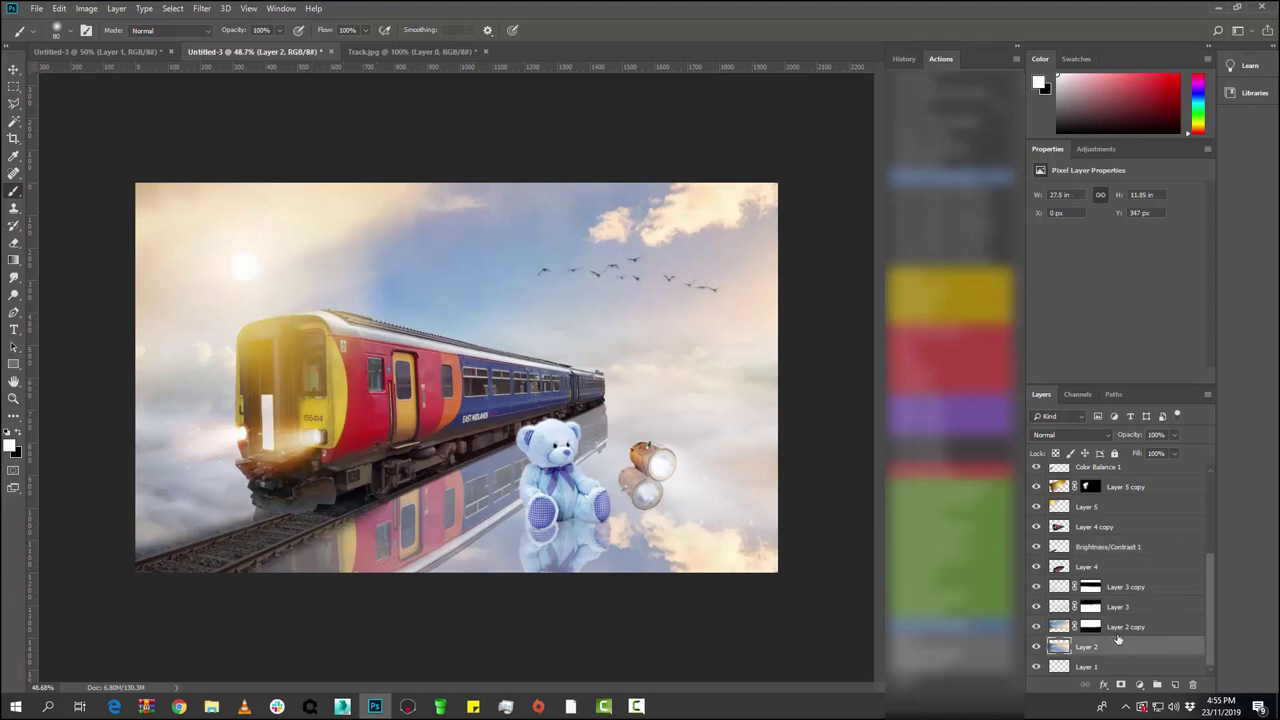
scroll(1118, 635, up, 3)
shift+click(1137, 477)
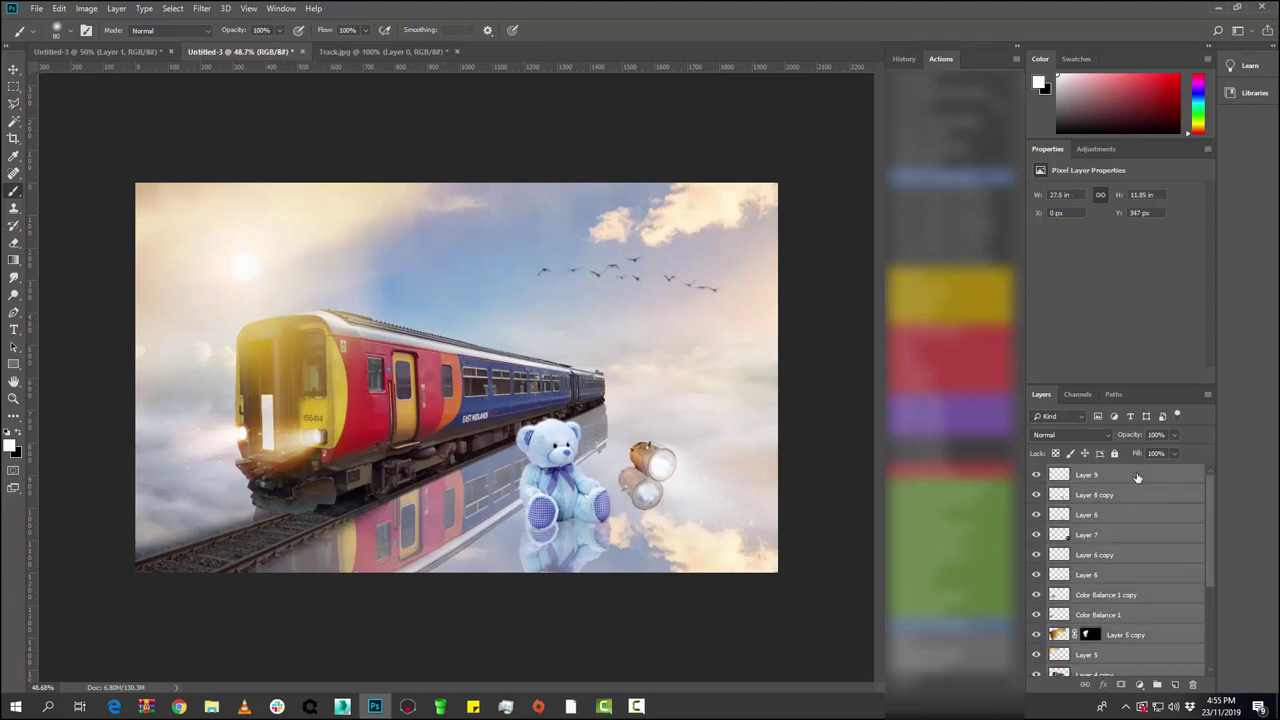
right_click(1137, 477)
click(1080, 224)
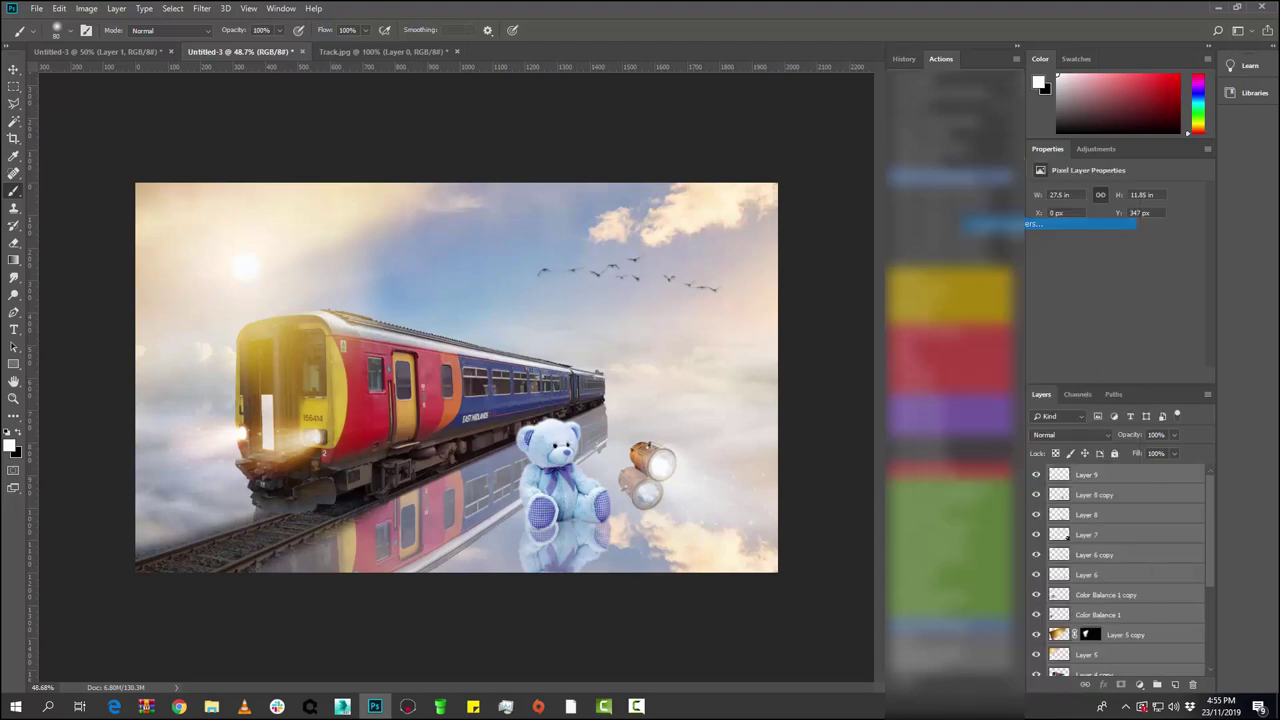
click(606, 245)
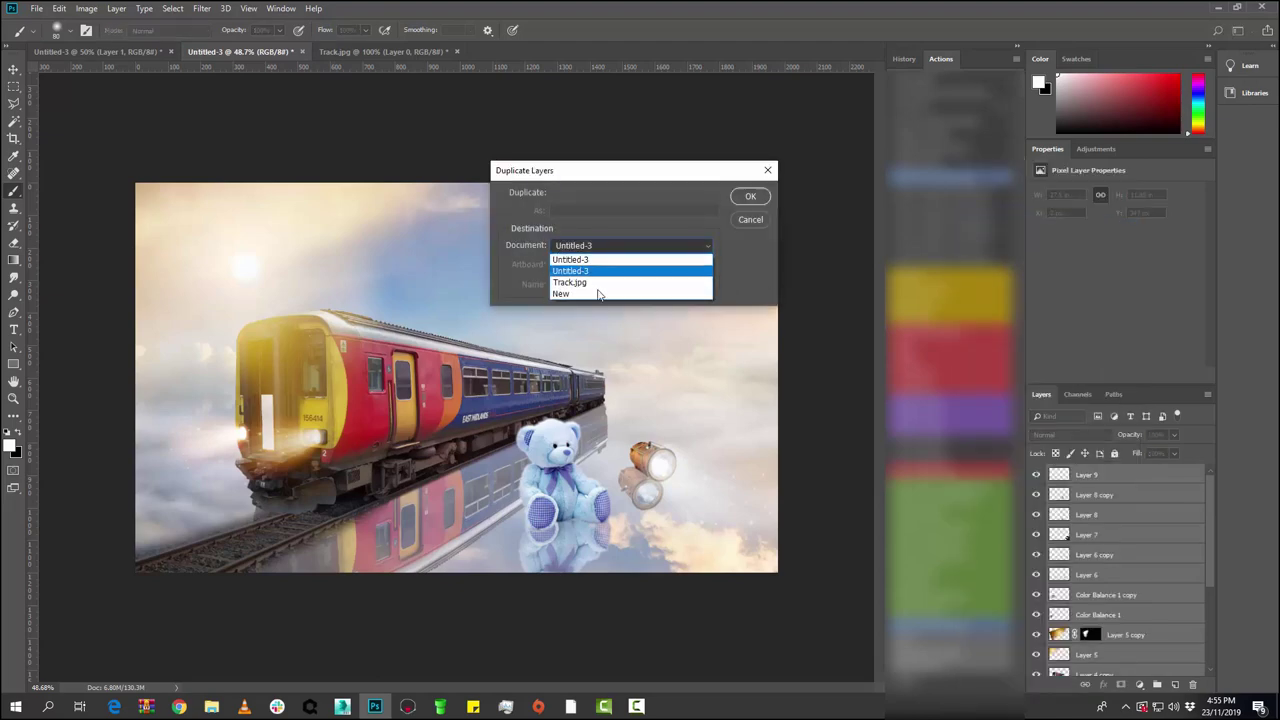
click(631, 295)
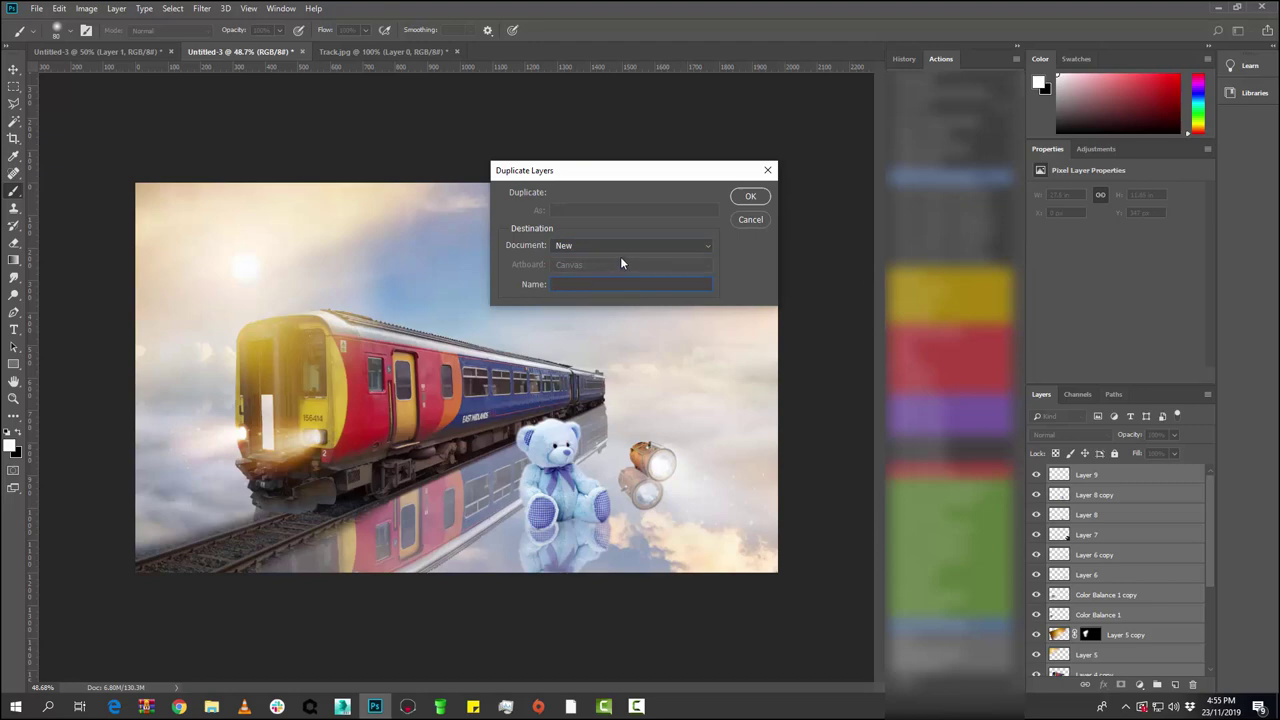
text(final)
click(750, 196)
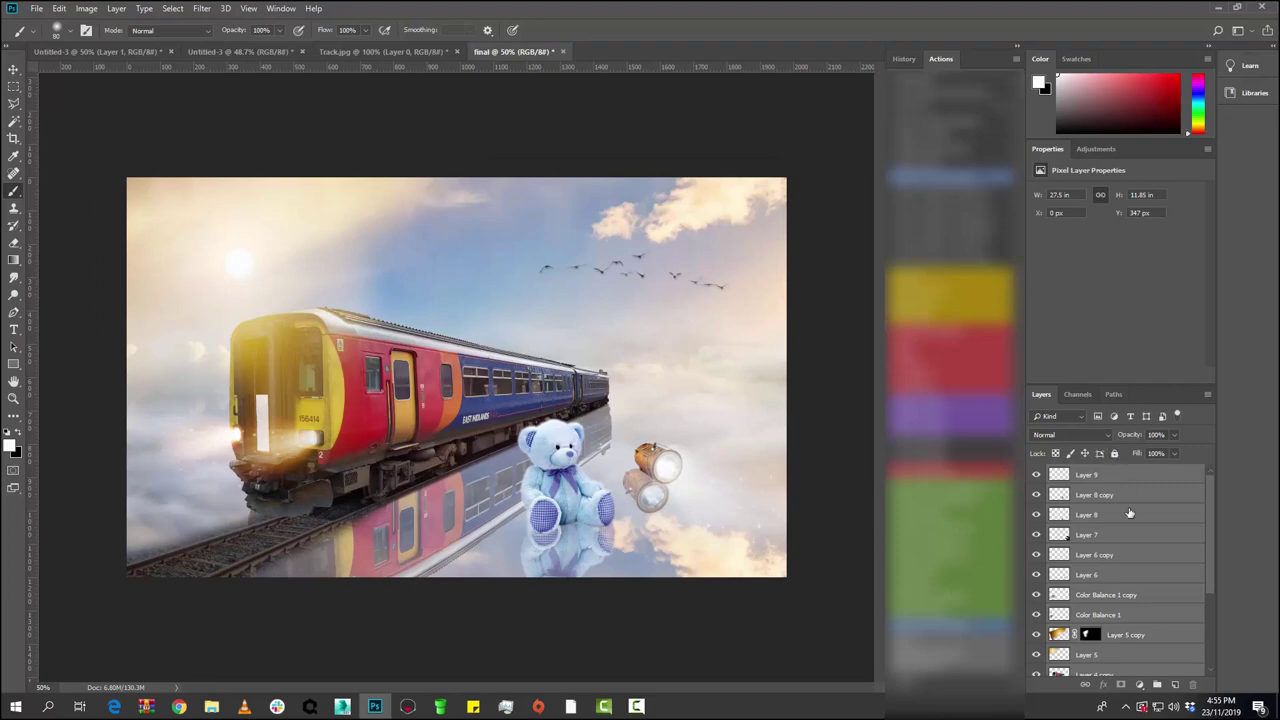
- Flatten the final document, then undo to keep all its layers
right_click(1150, 476)
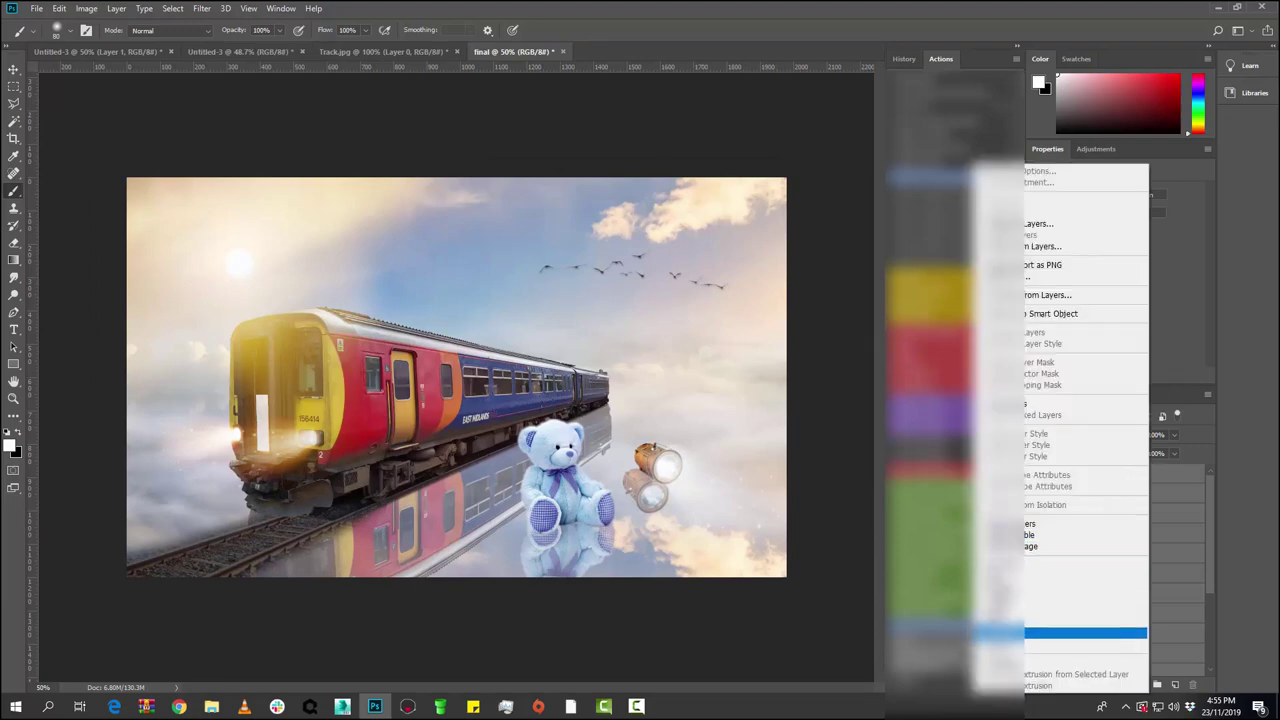
click(1030, 535)
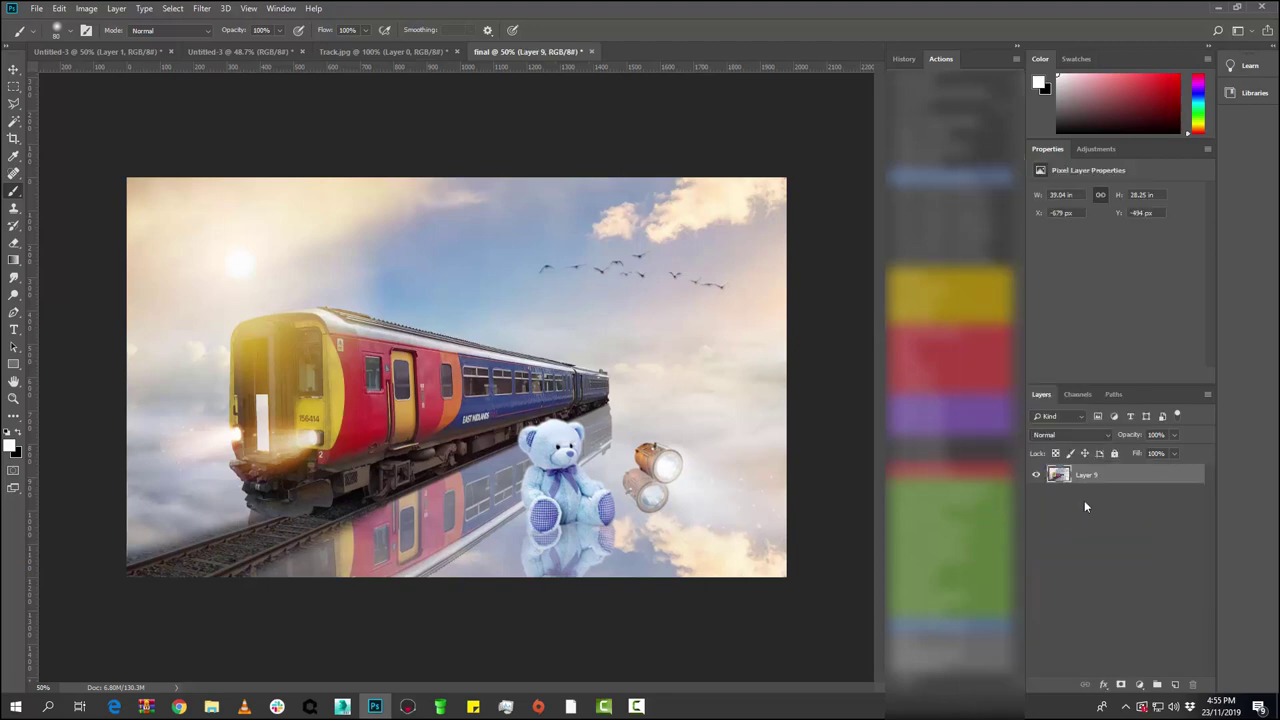
key(ctrl+z)
scroll(1120, 548, down, 2)
scroll(1131, 560, down, 1)
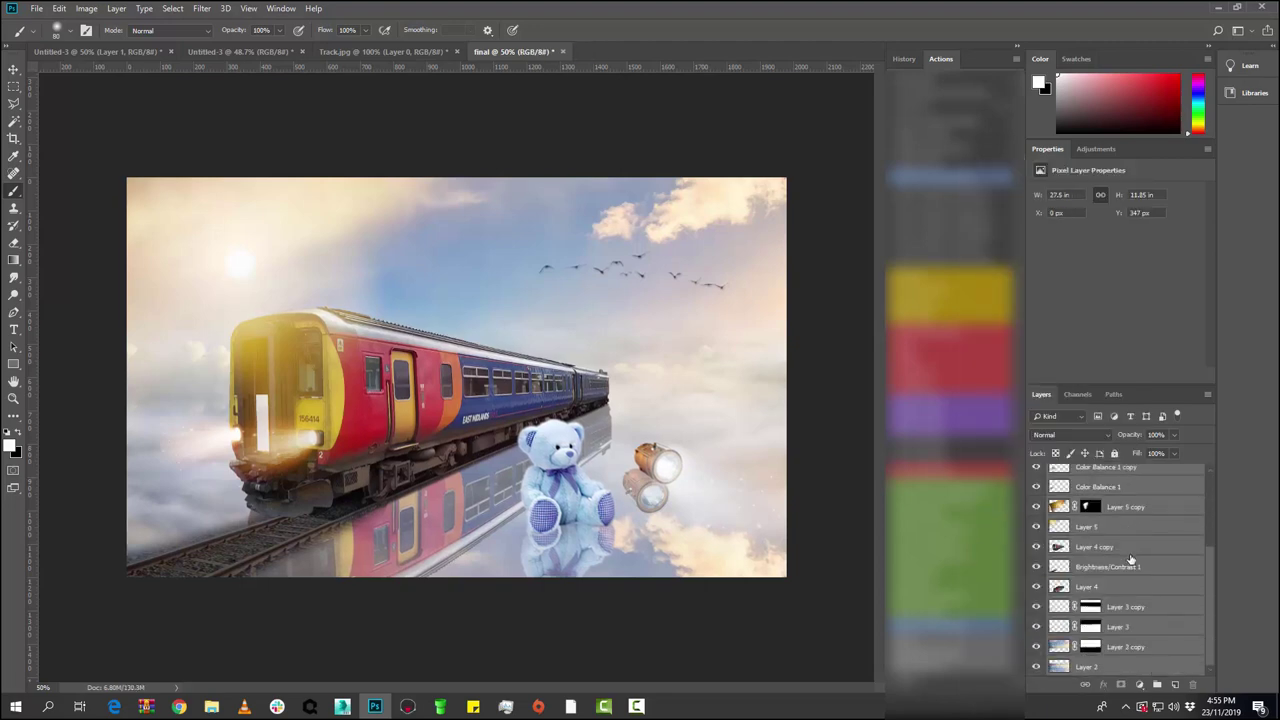
scroll(1131, 560, up, 3)
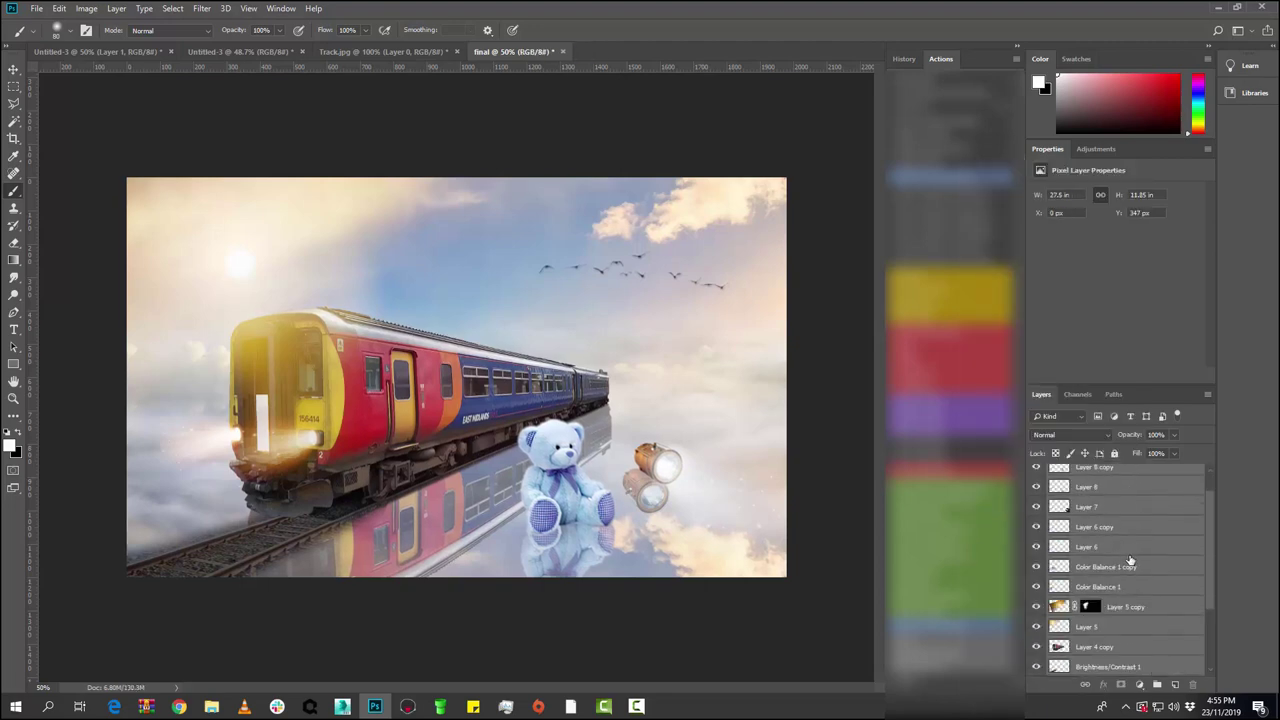
scroll(1130, 560, down, 1)
scroll(1125, 557, down, 2)
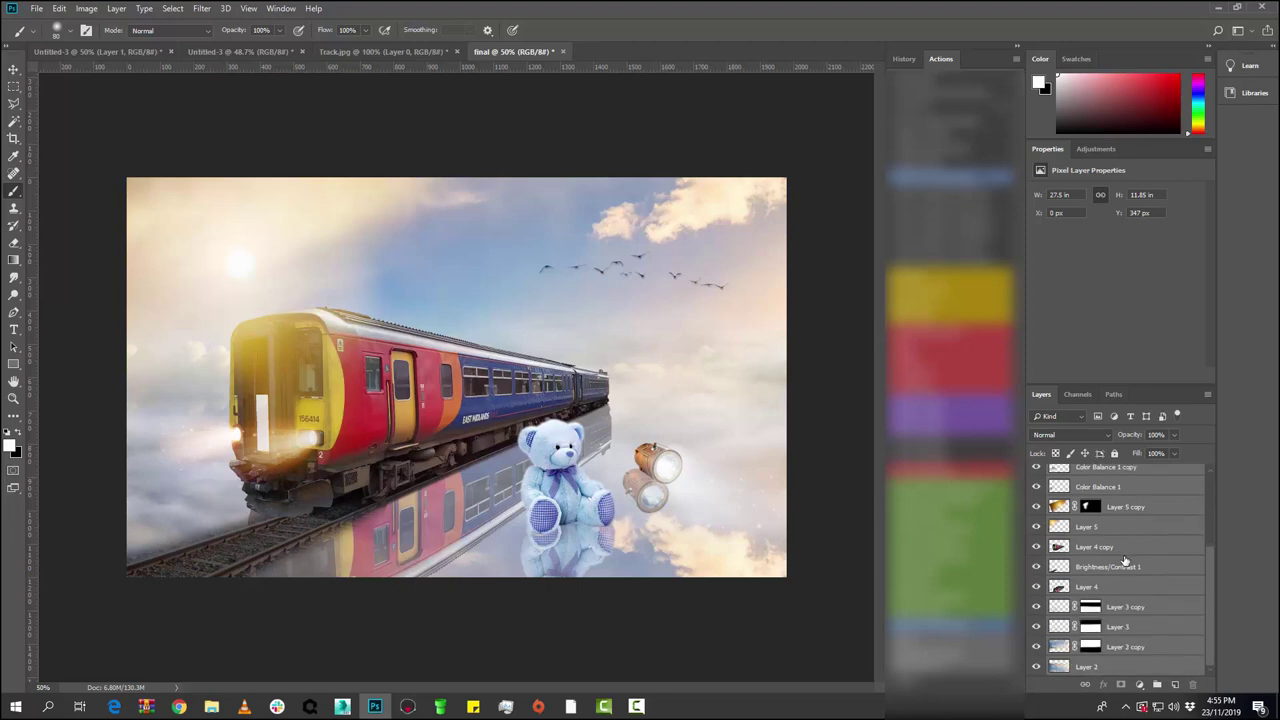
- Review Layer 2, Layer 2 copy and Brightness/Contrast 1, then clear the selection
click(1148, 667)
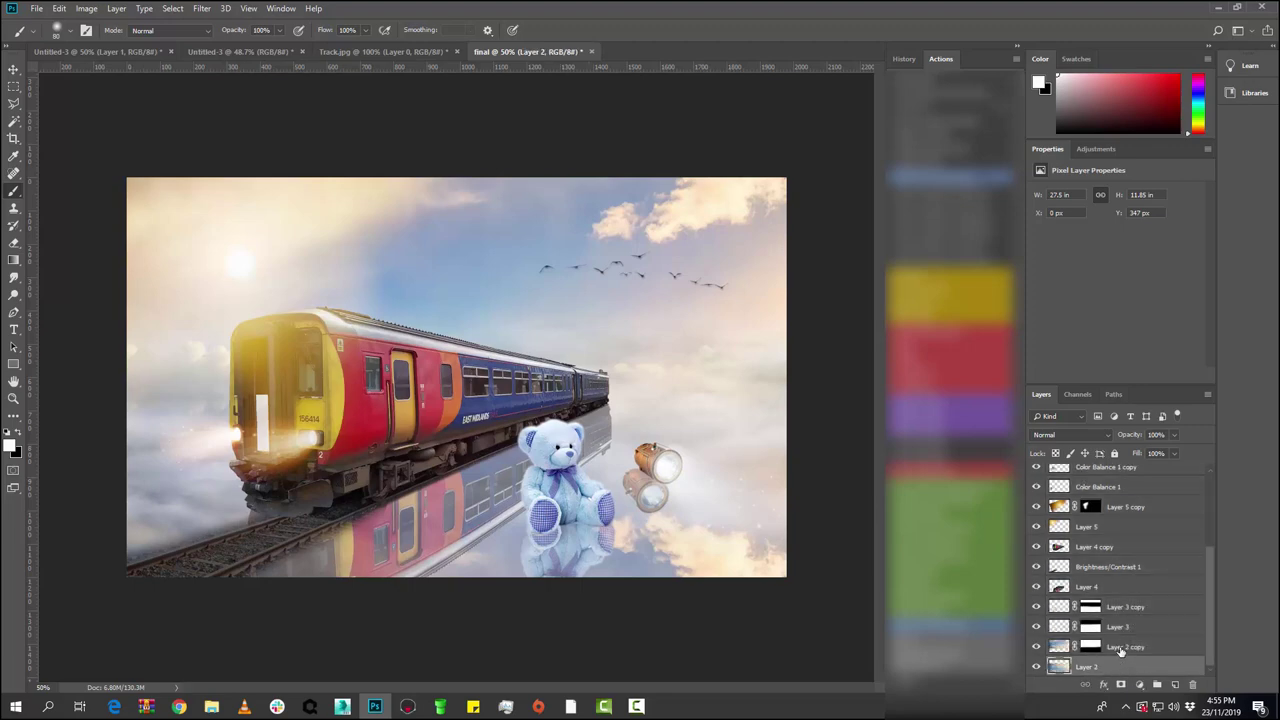
click(1122, 648)
click(1088, 568)
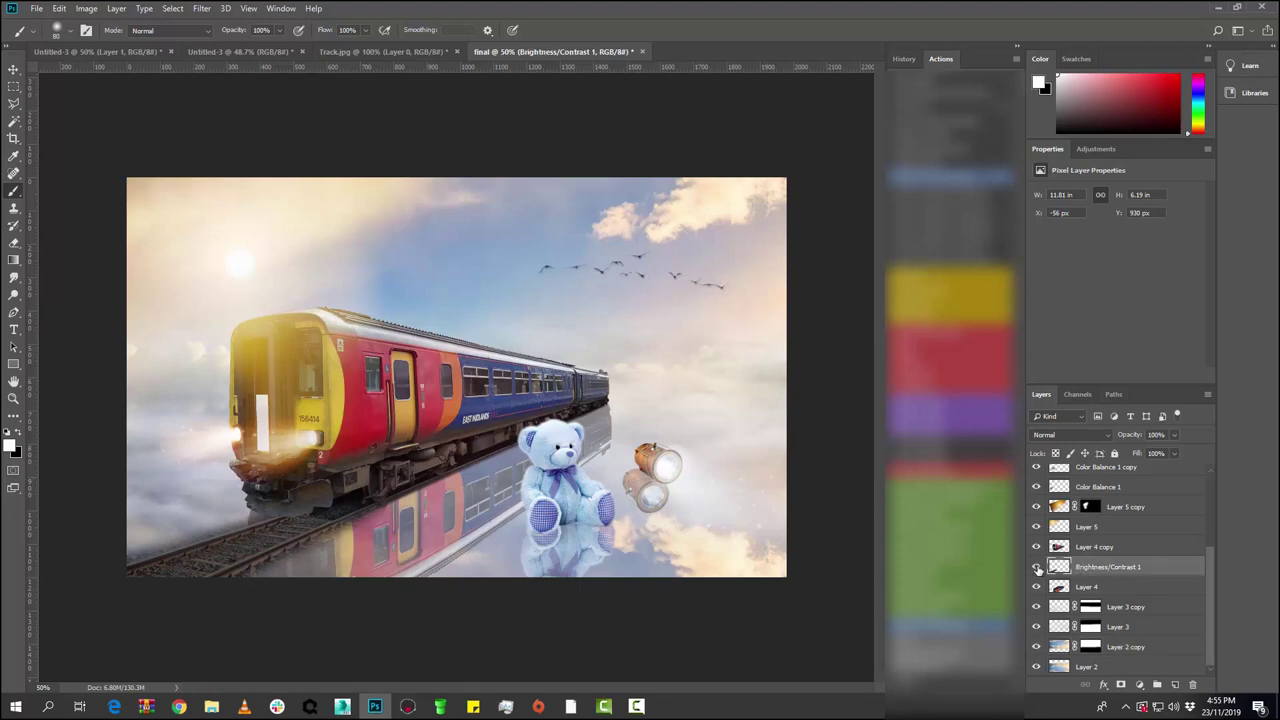
click(1118, 668)
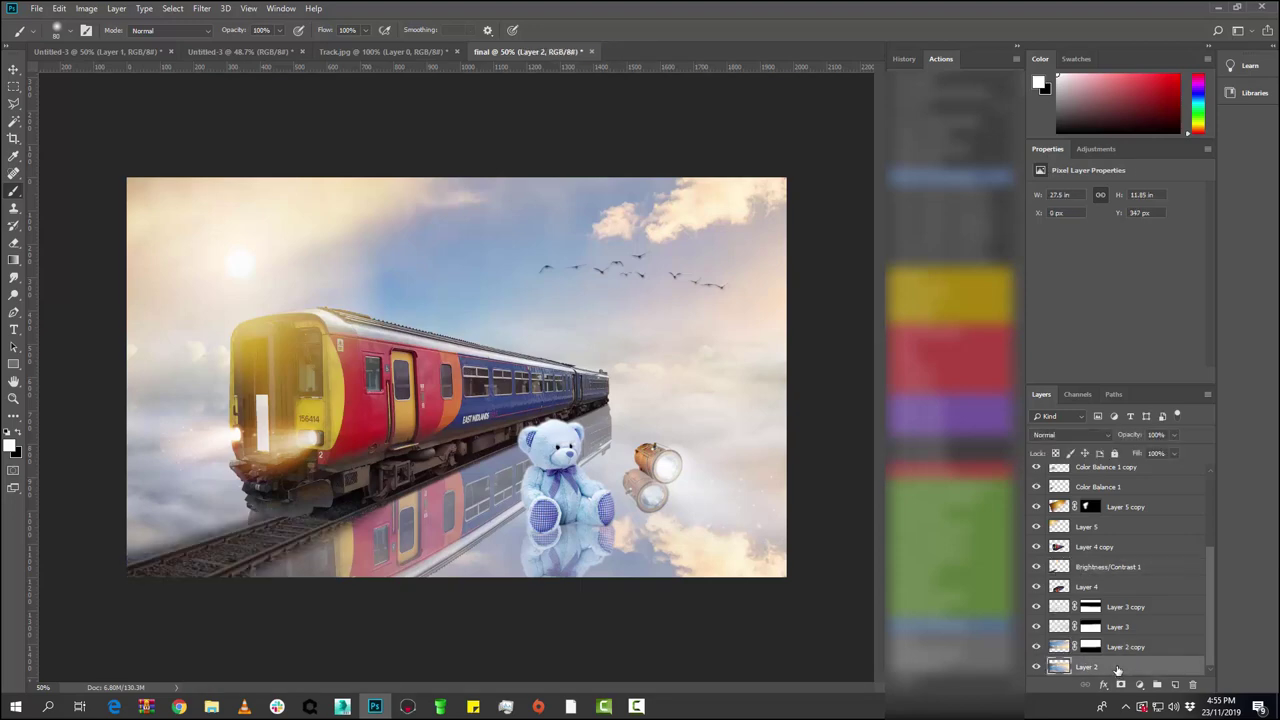
ctrl+click(1118, 668)
scroll(1110, 630, up, 5)
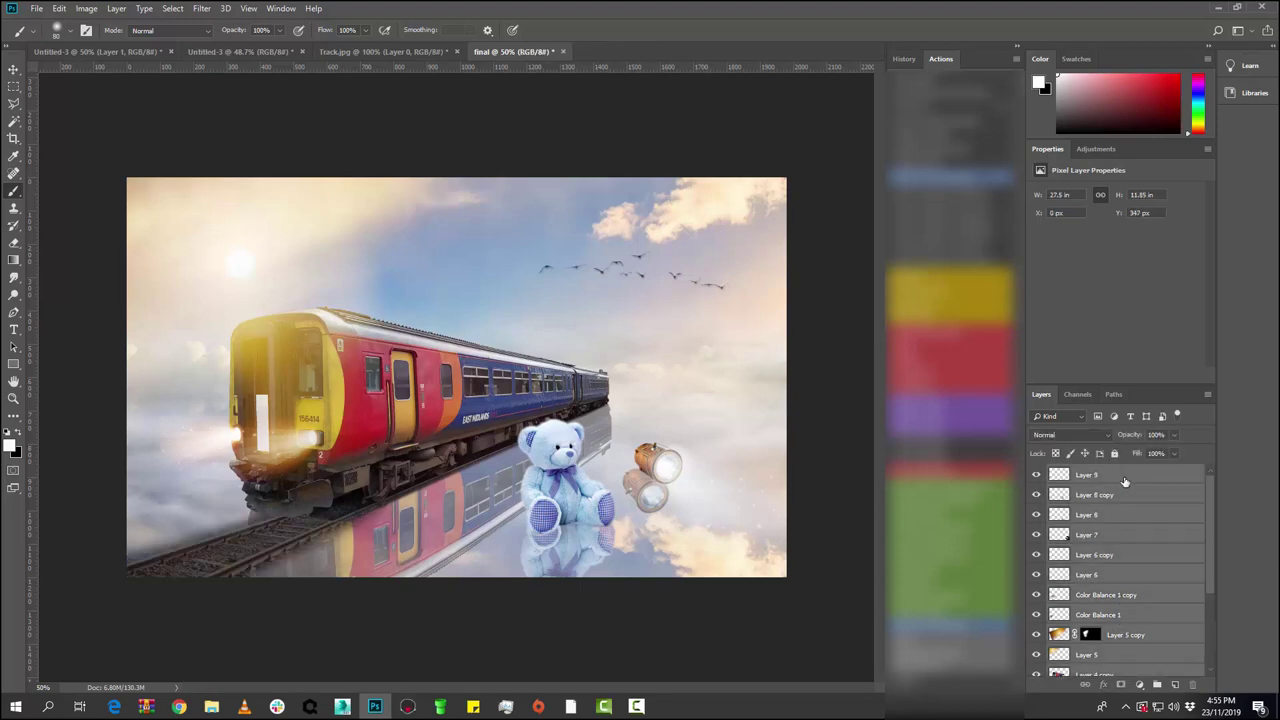
- Duplicate the layers within final and merge the copies into one layer
right_click(1124, 482)
click(1040, 221)
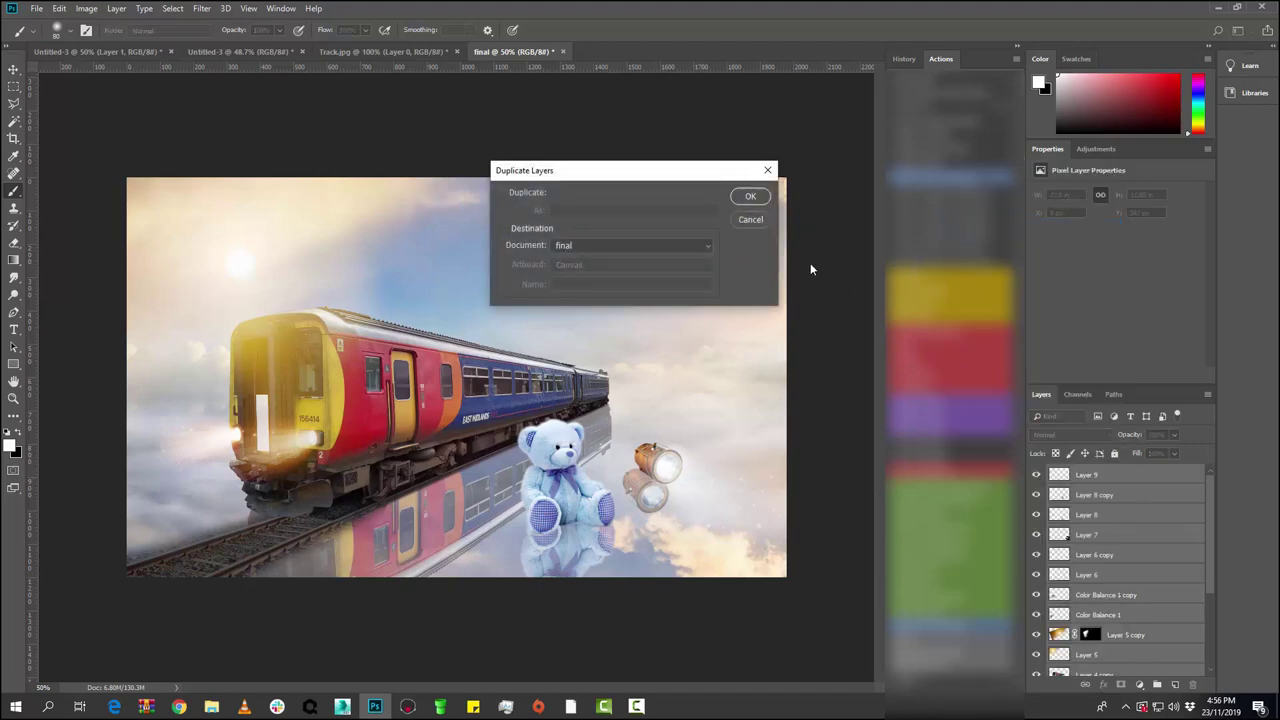
click(752, 197)
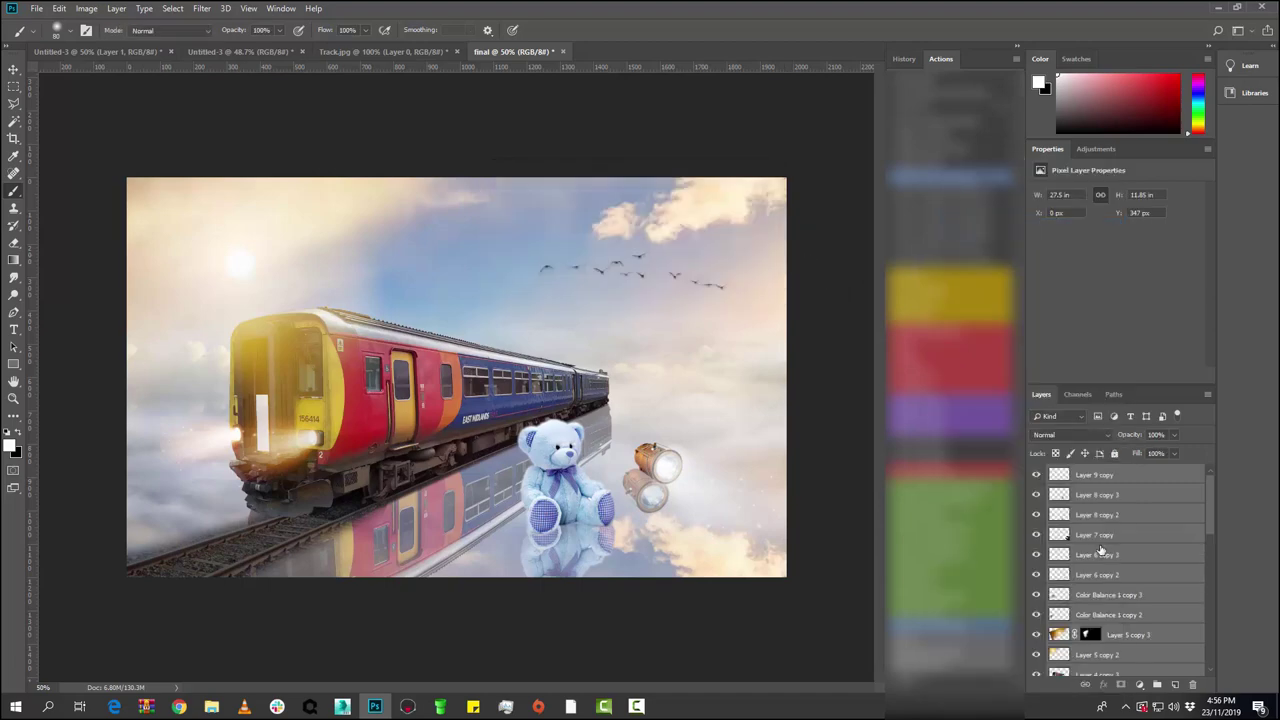
right_click(1143, 477)
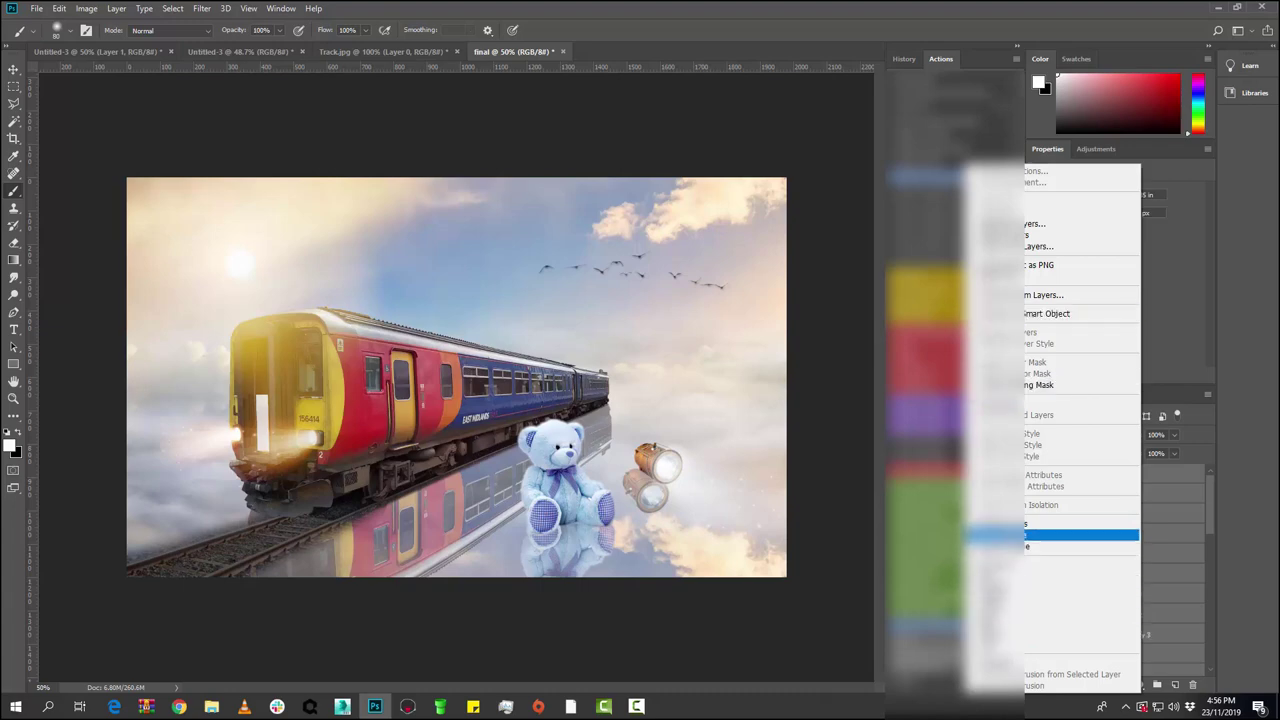
click(1065, 523)
- Rename the merged layer Final and marquee-select the whole canvas
double_click(1094, 475)
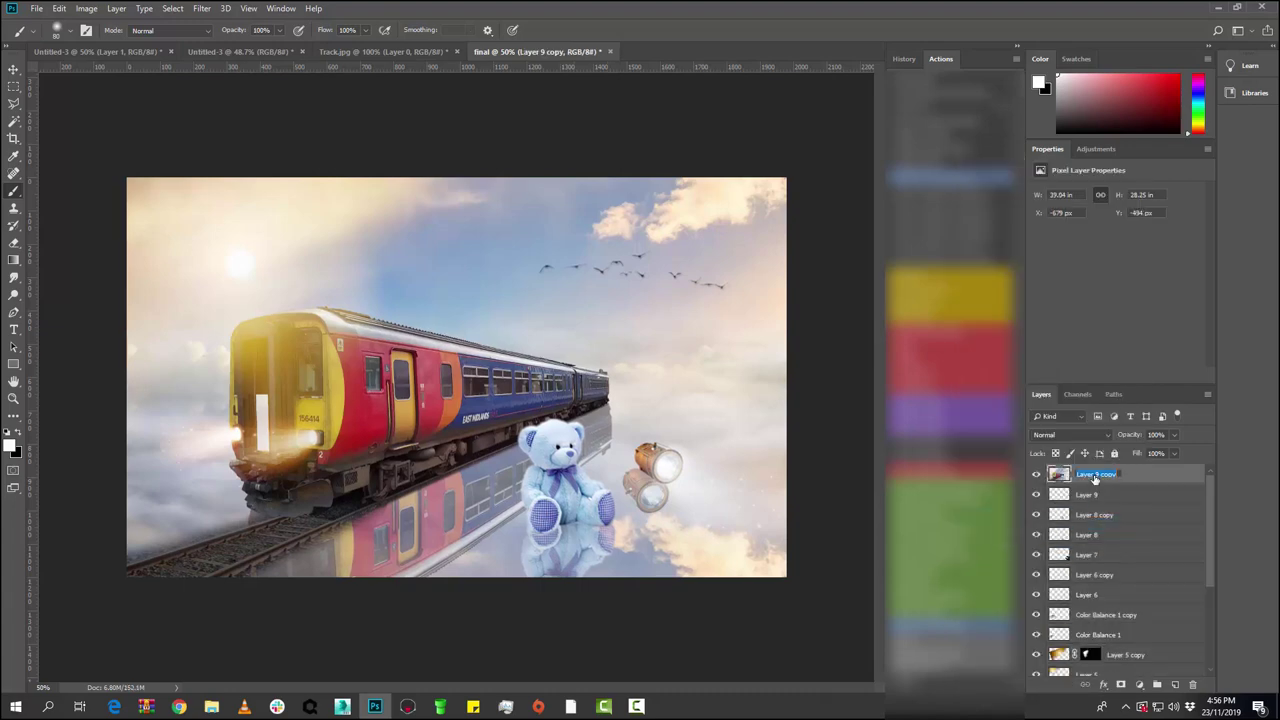
text(Final)
key(Return)
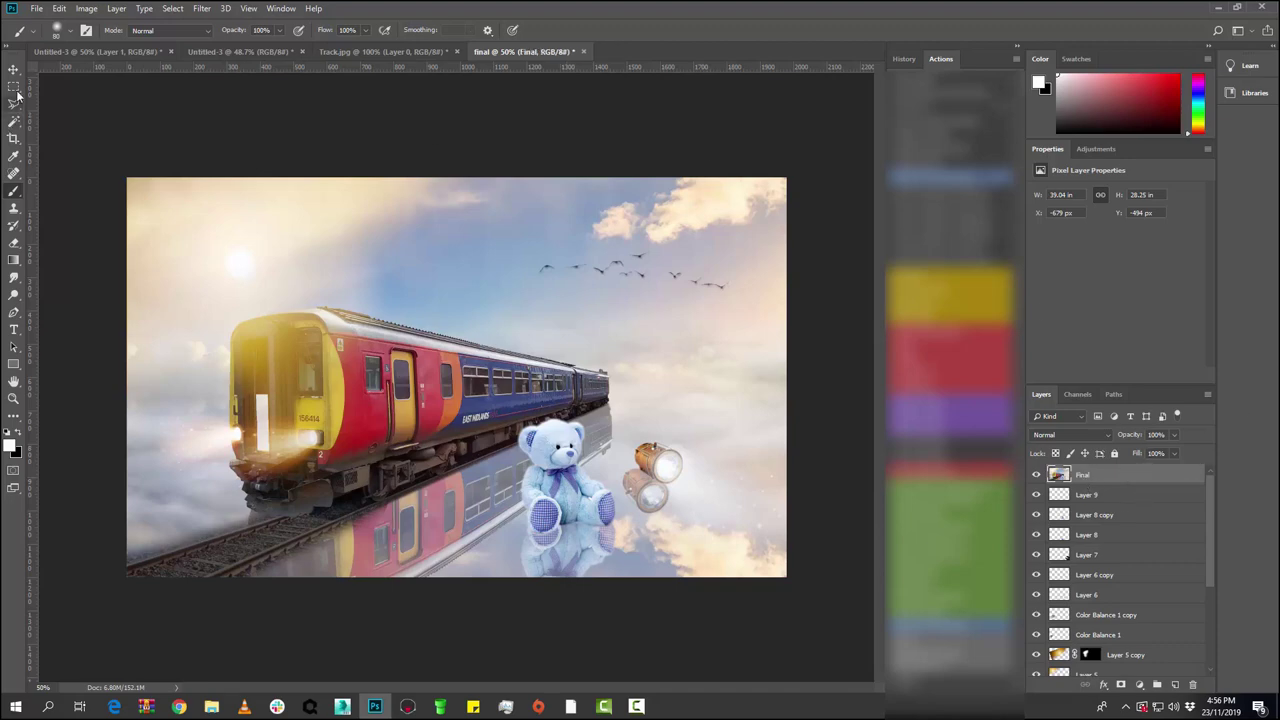
click(14, 86)
mouse_move(128, 180)
mouse_down()
mouse_move(586, 440)
mouse_move(787, 577)
mouse_up()
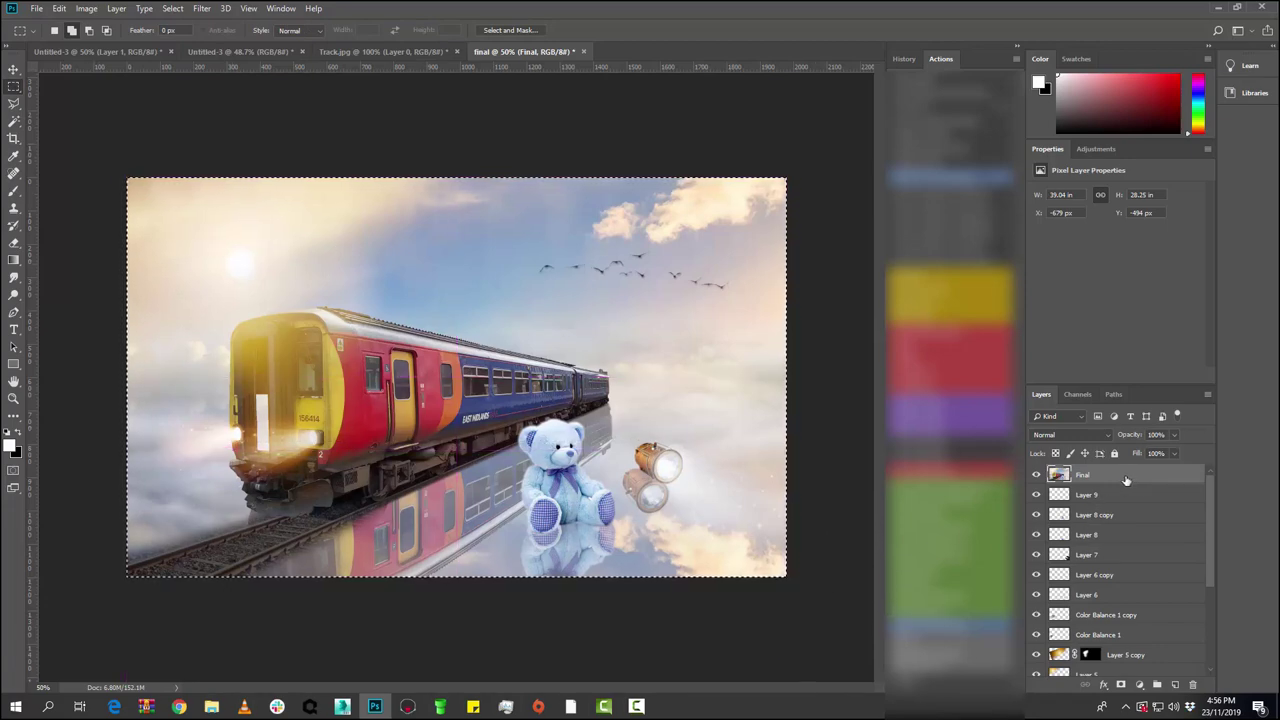
- Copy the selection to a new layer and open it in the Camera Raw Filter
key(ctrl+j)
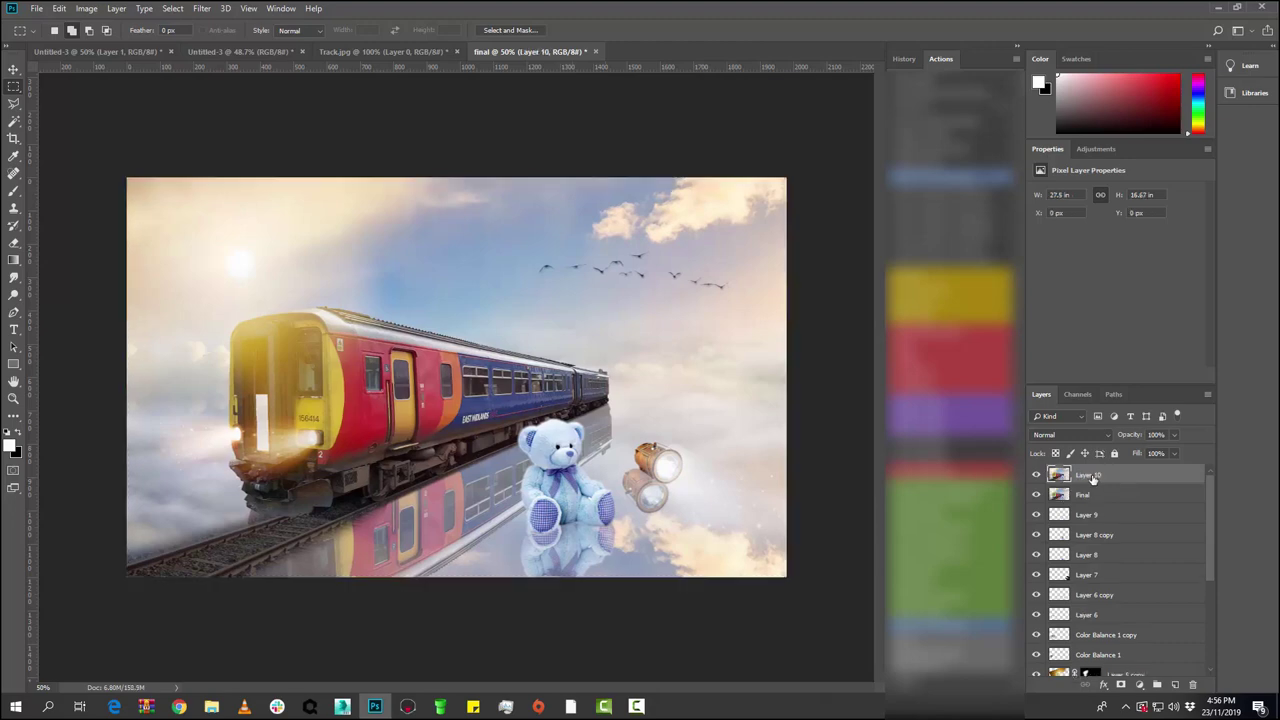
click(201, 8)
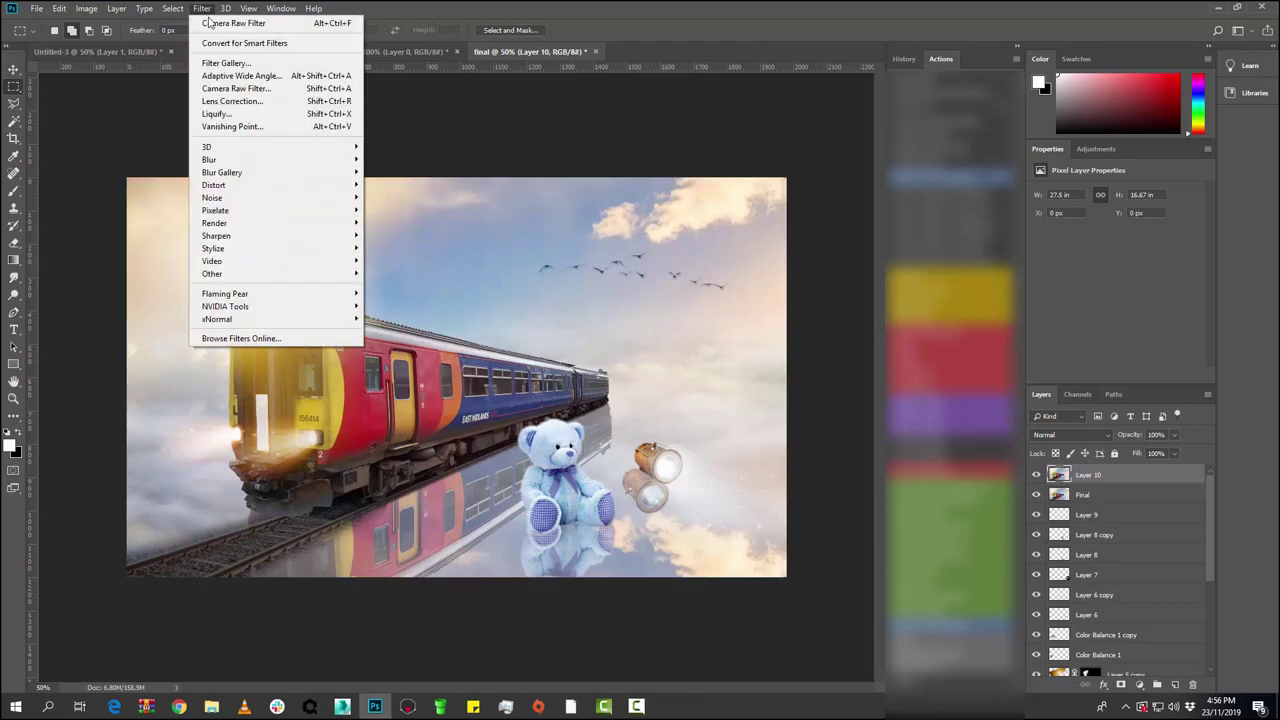
click(236, 88)
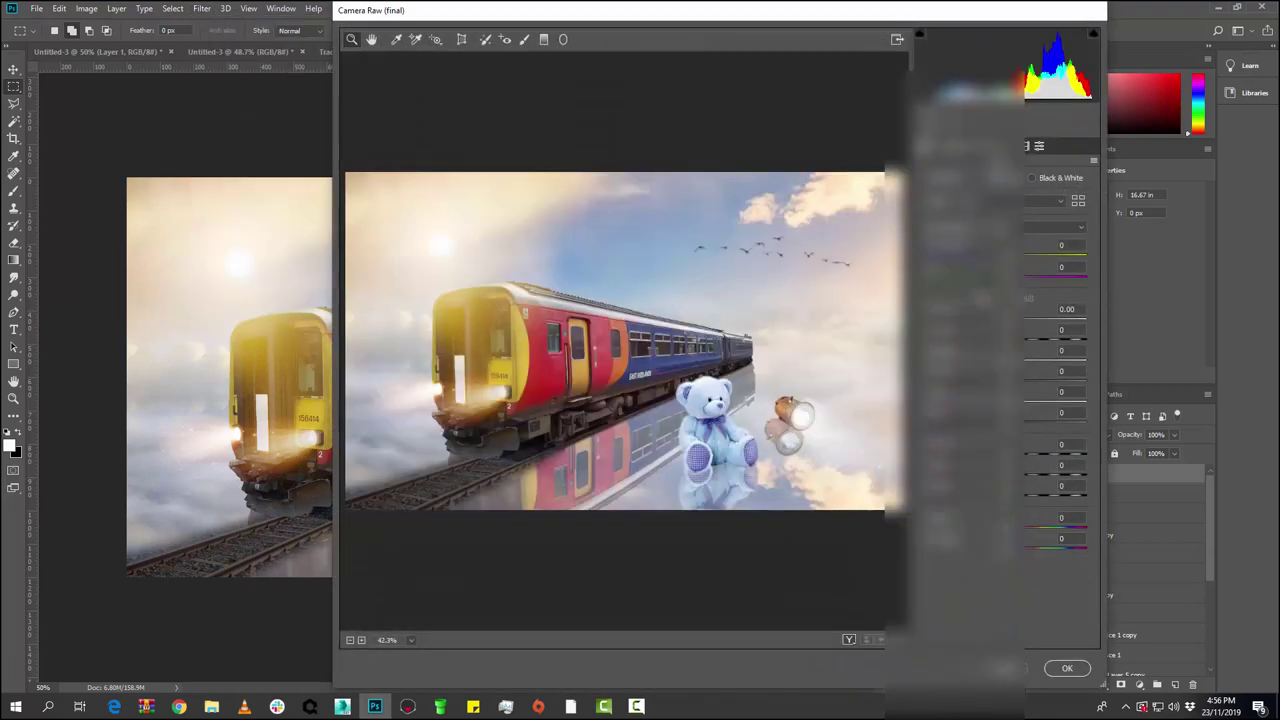
- Warm the temperature and adjust exposure and tones to values like +18, -0.25, -30, +13
drag(995, 320, 1000, 320)
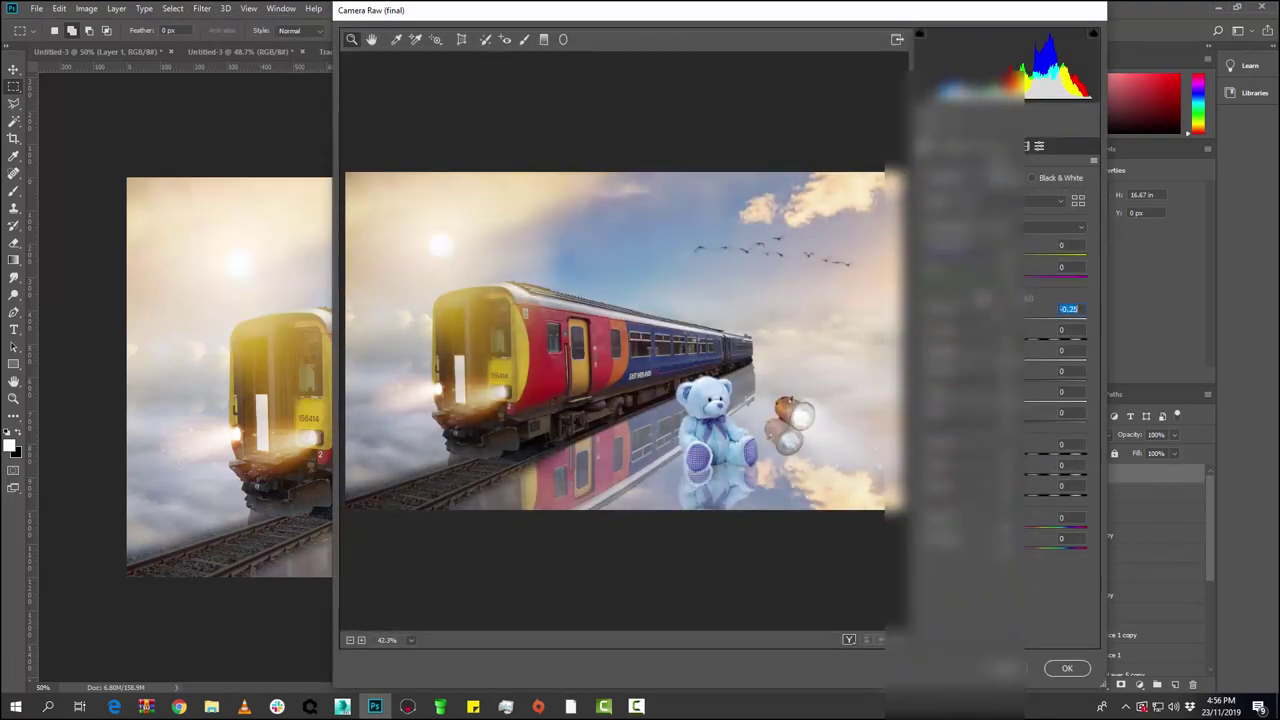
drag(1013, 257, 1026, 262)
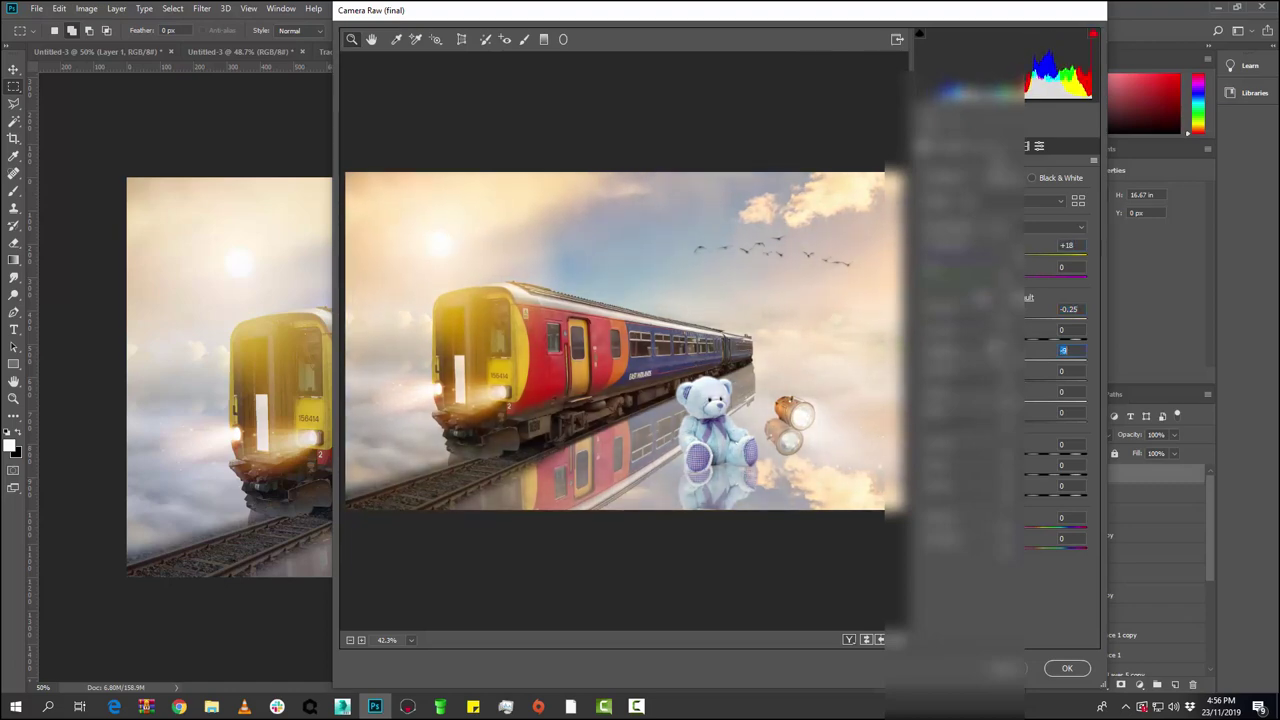
key(Up)
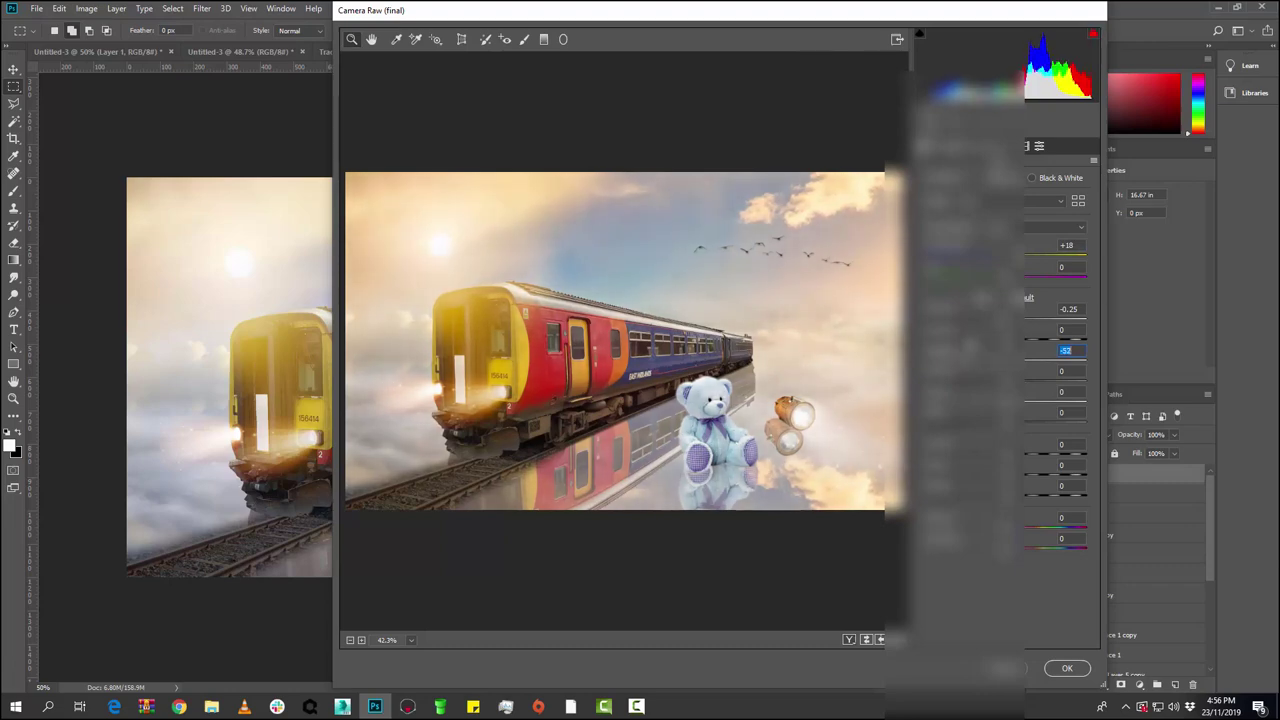
mouse_move(992, 348)
mouse_down()
mouse_move(948, 347)
mouse_move(990, 350)
mouse_move(998, 392)
mouse_move(975, 372)
mouse_move(1010, 372)
mouse_up()
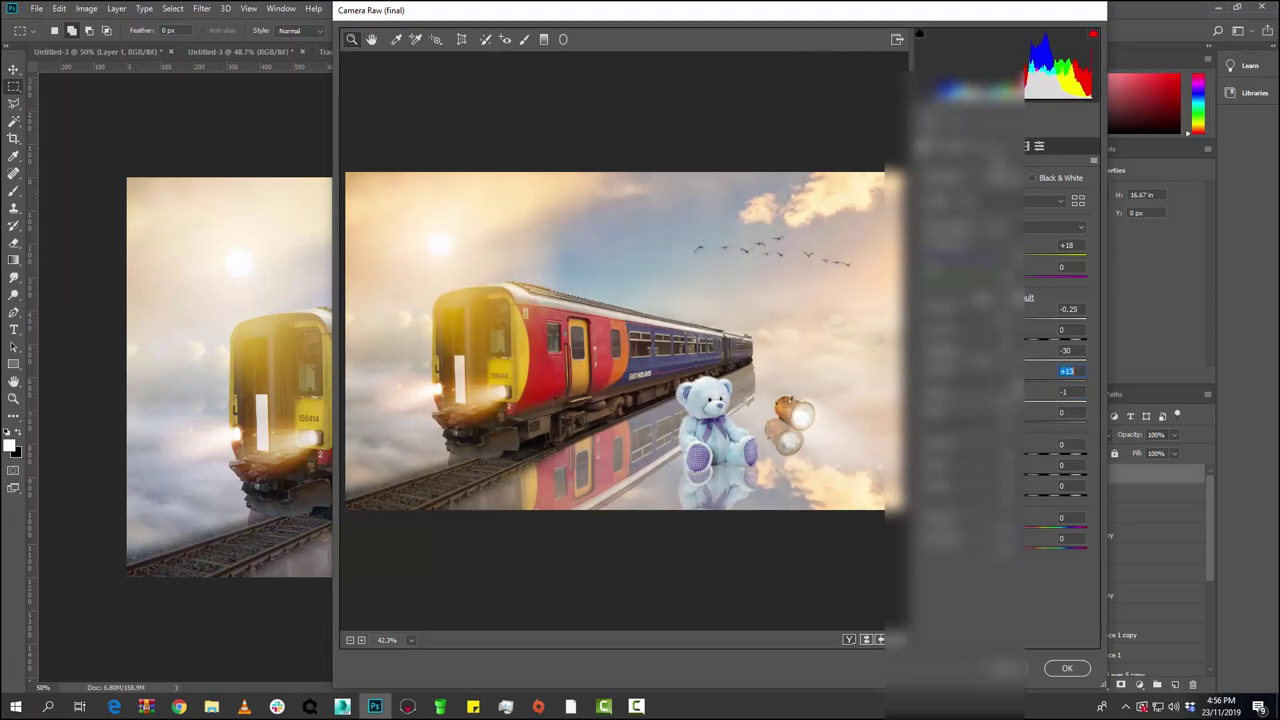
drag(996, 446, 1037, 461)
click(1003, 146)
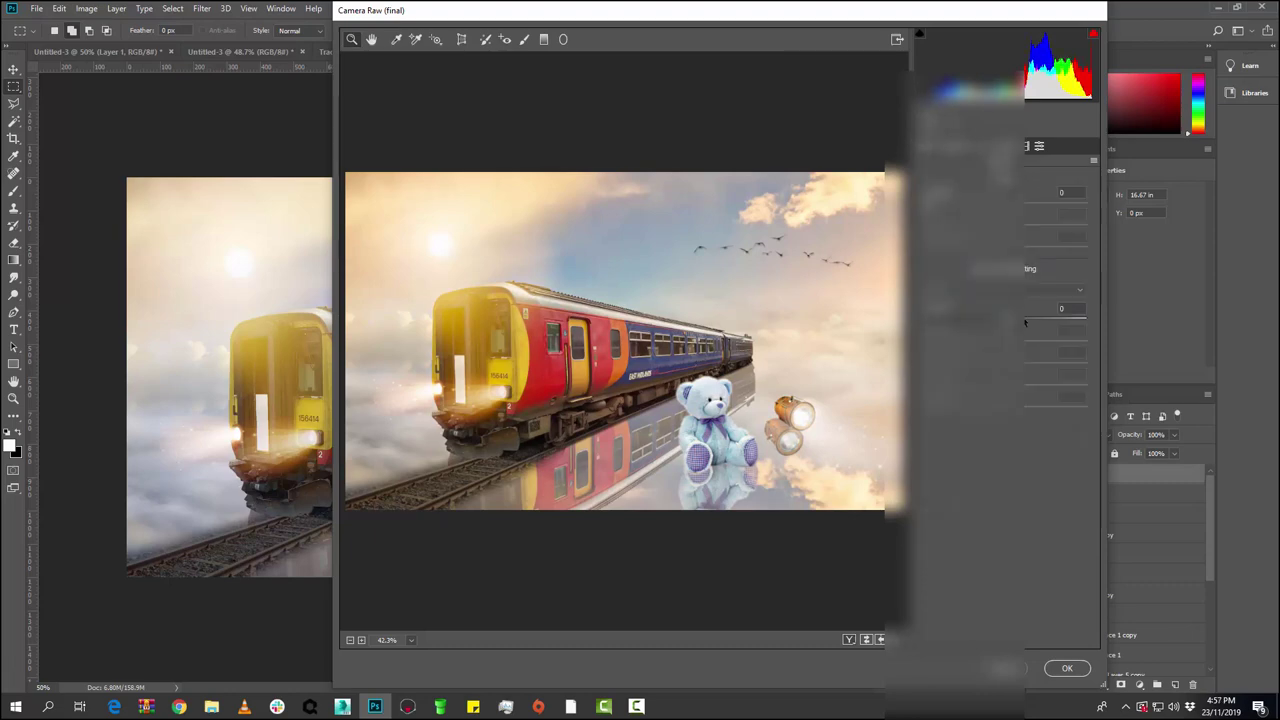
- Try a dark post-crop vignette, reset the vignette settings, and experiment again
drag(1008, 320, 980, 320)
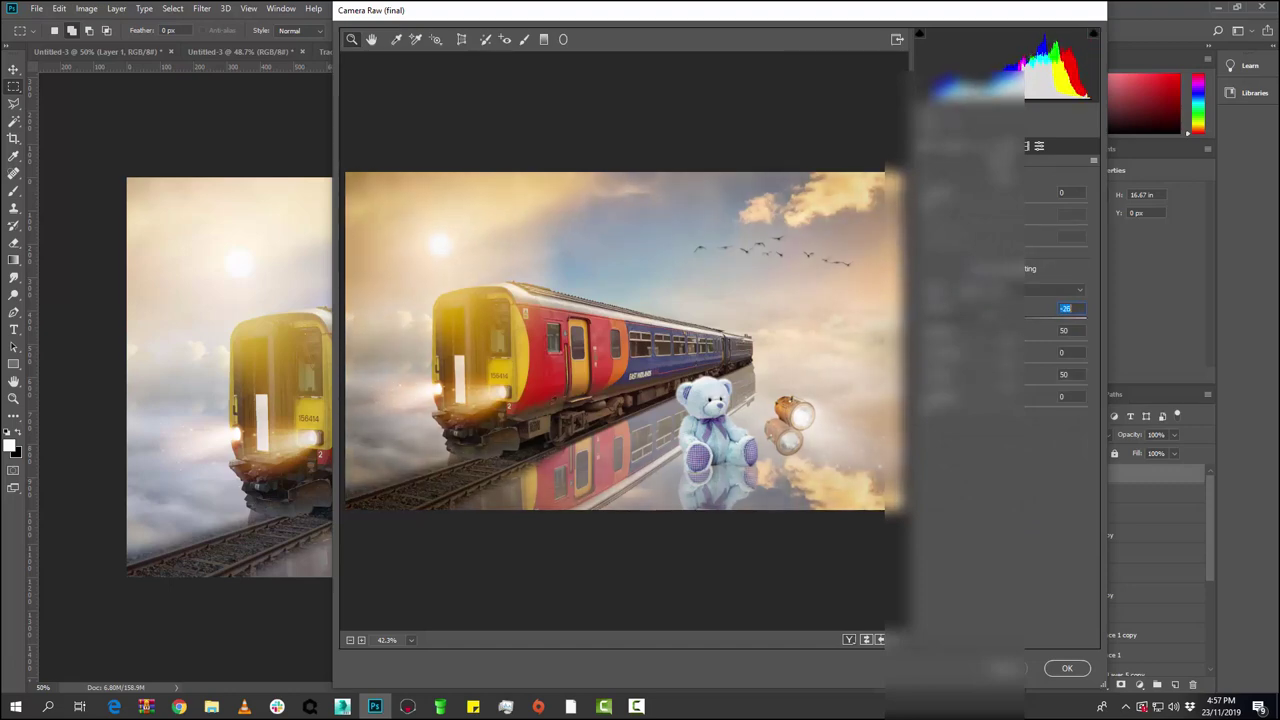
key(Down)
key(Down)
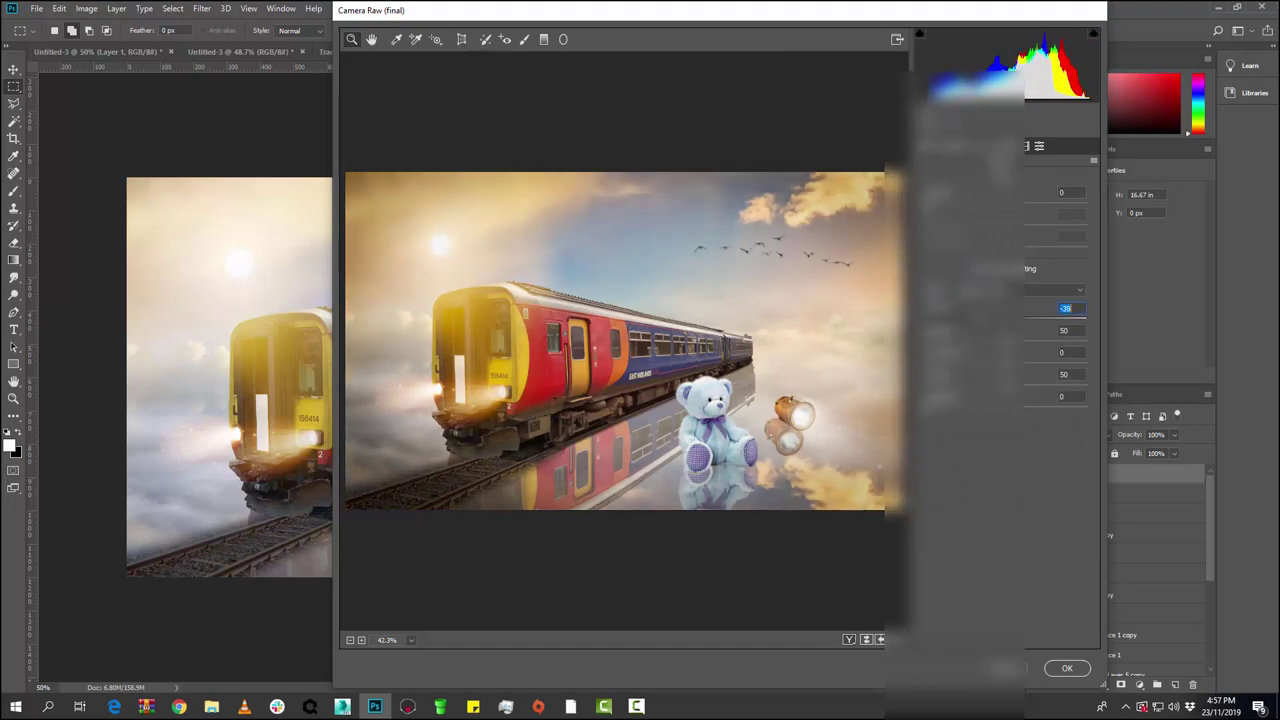
key(Down)
key(Down)
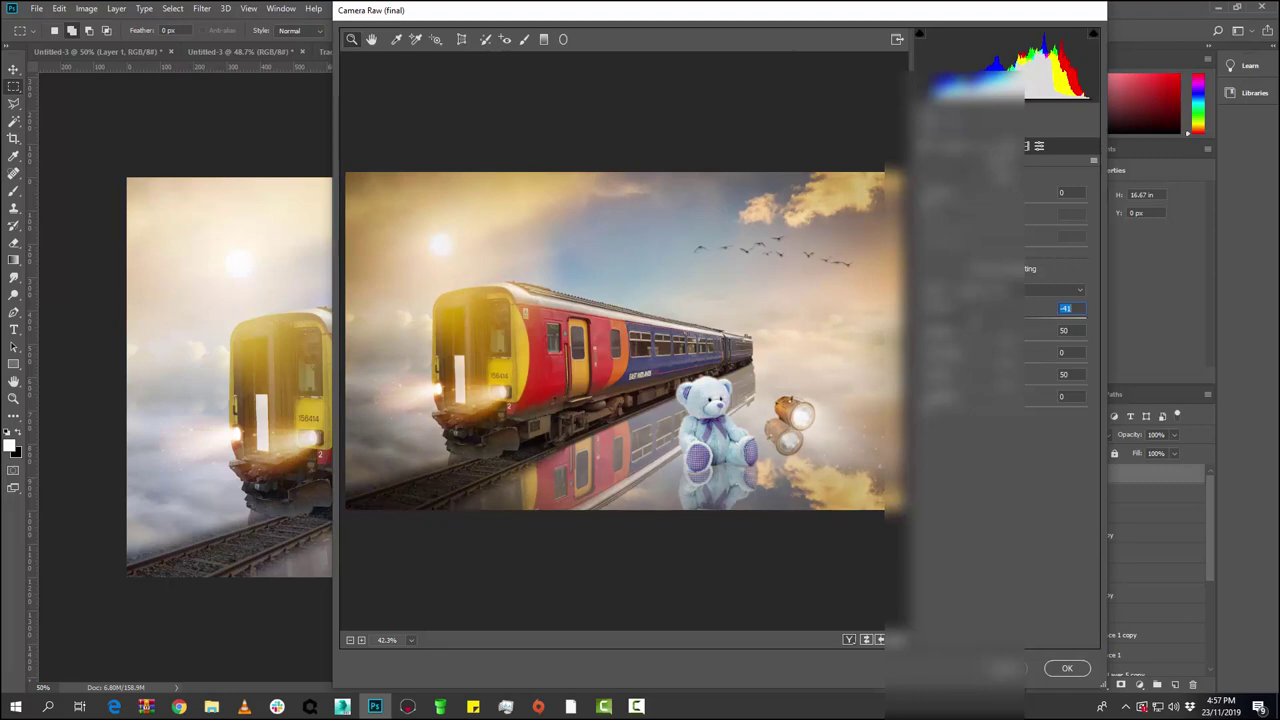
click(1040, 147)
click(1055, 173)
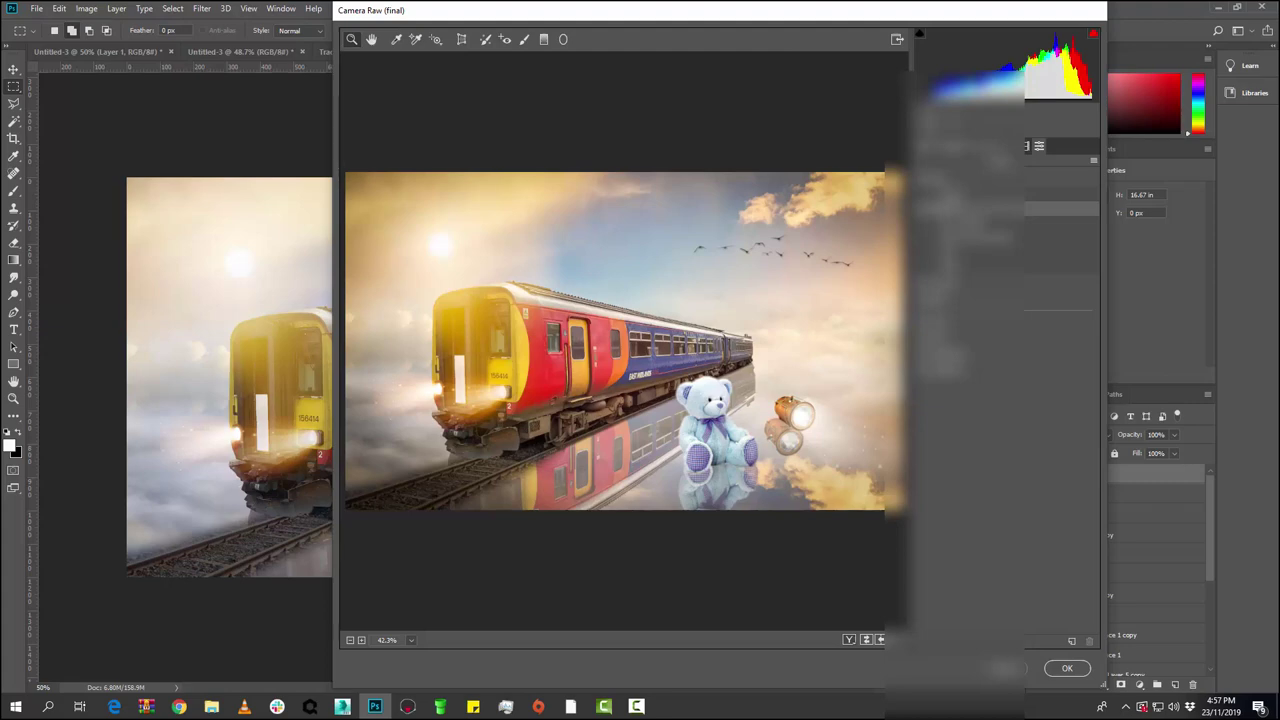
key(Down)
key(Down)
key(Down)
key(Down)
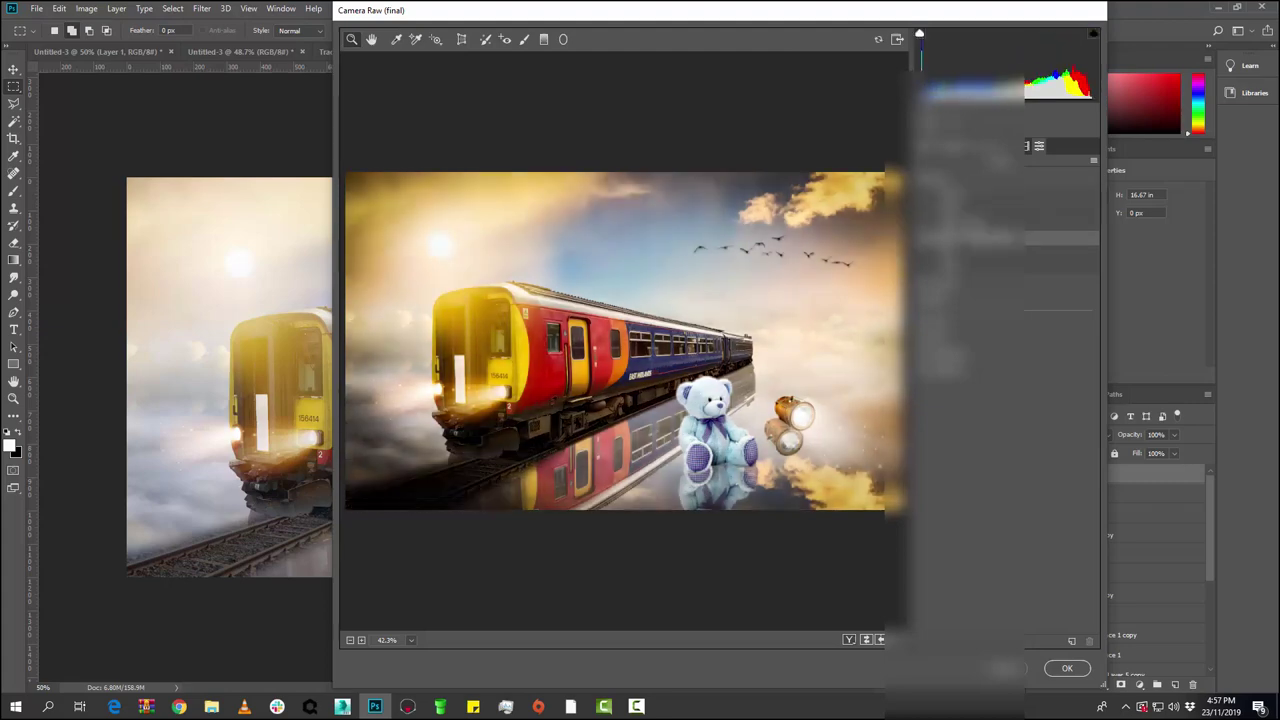
key(Tab)
key(Down)
key(Down)
key(shift+Tab)
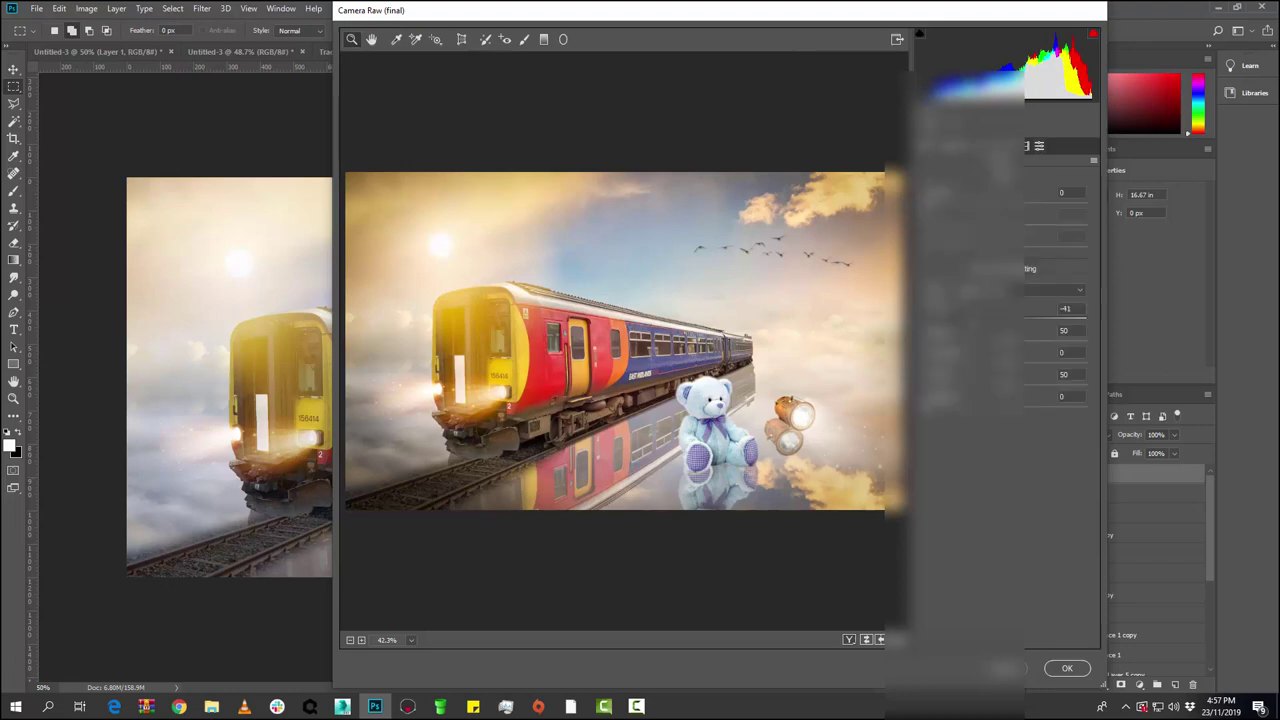
- Set vignette Amount -39, Midpoint 60 and Roundness about +24
key(Up)
key(Up)
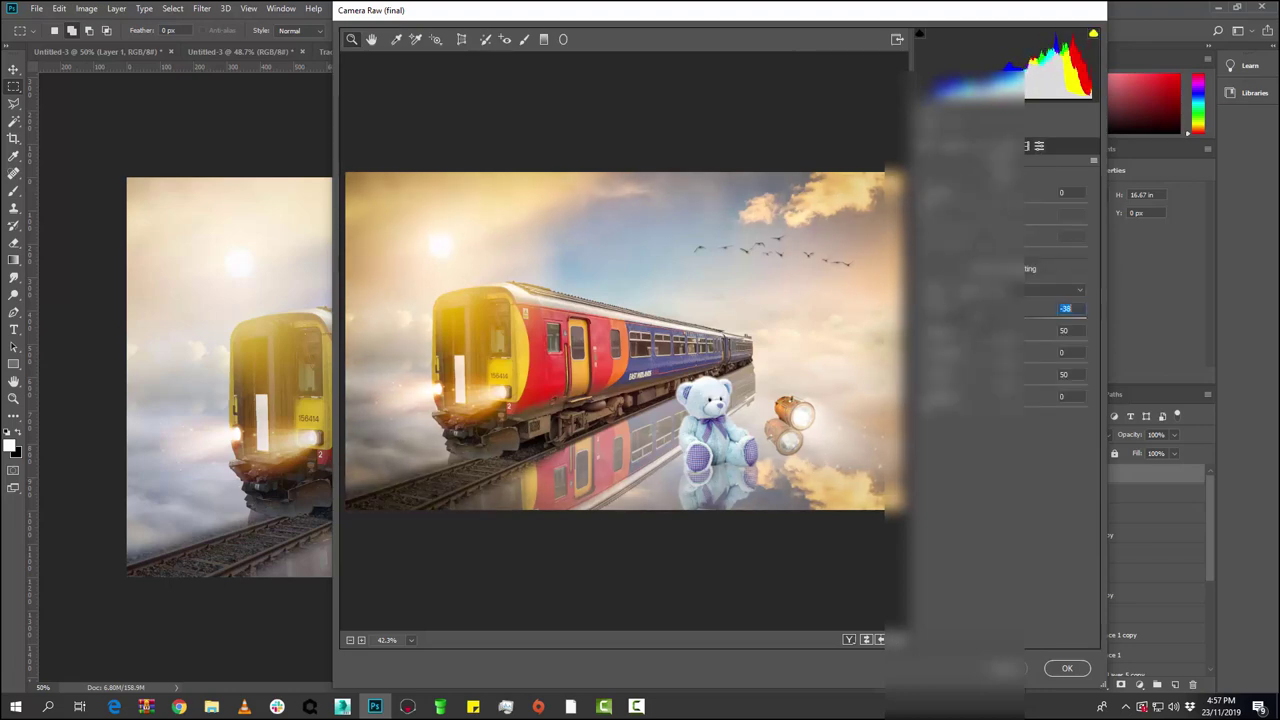
key(Tab)
key(shift+Down)
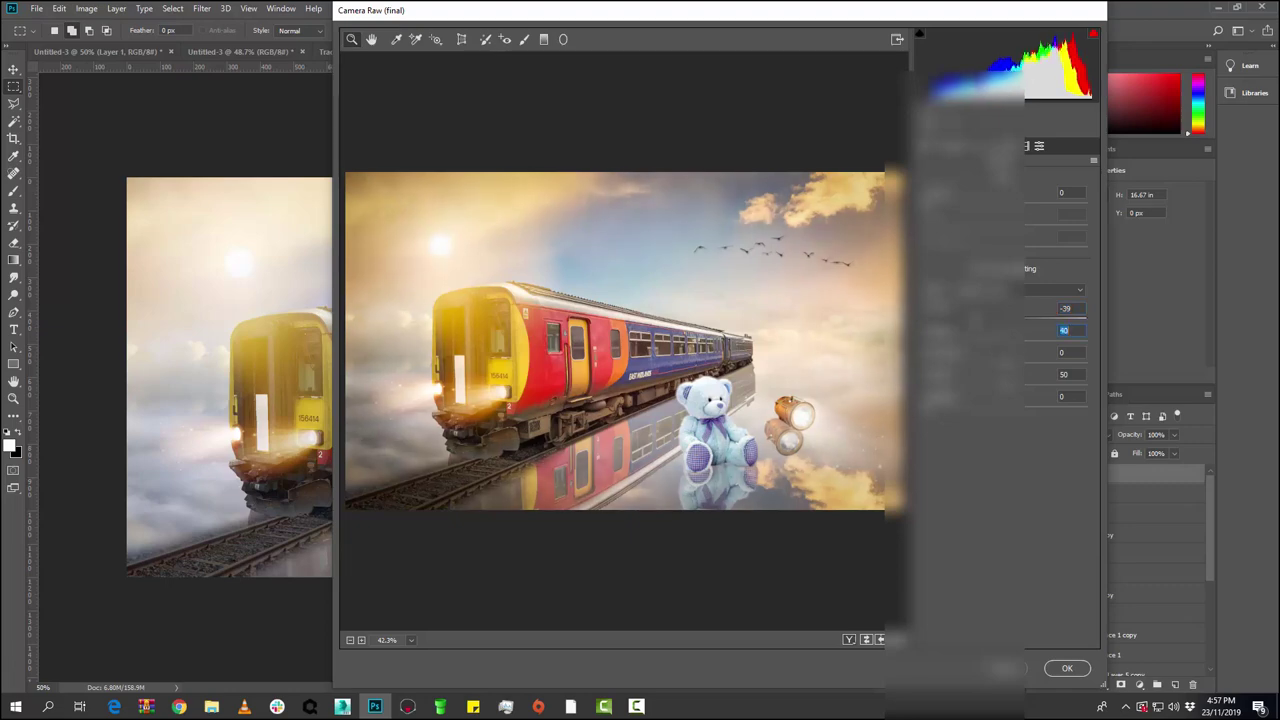
key(Down)
key(Down)
key(Down)
key(shift+Up)
key(shift+Up)
key(Up)
key(Up)
key(Up)
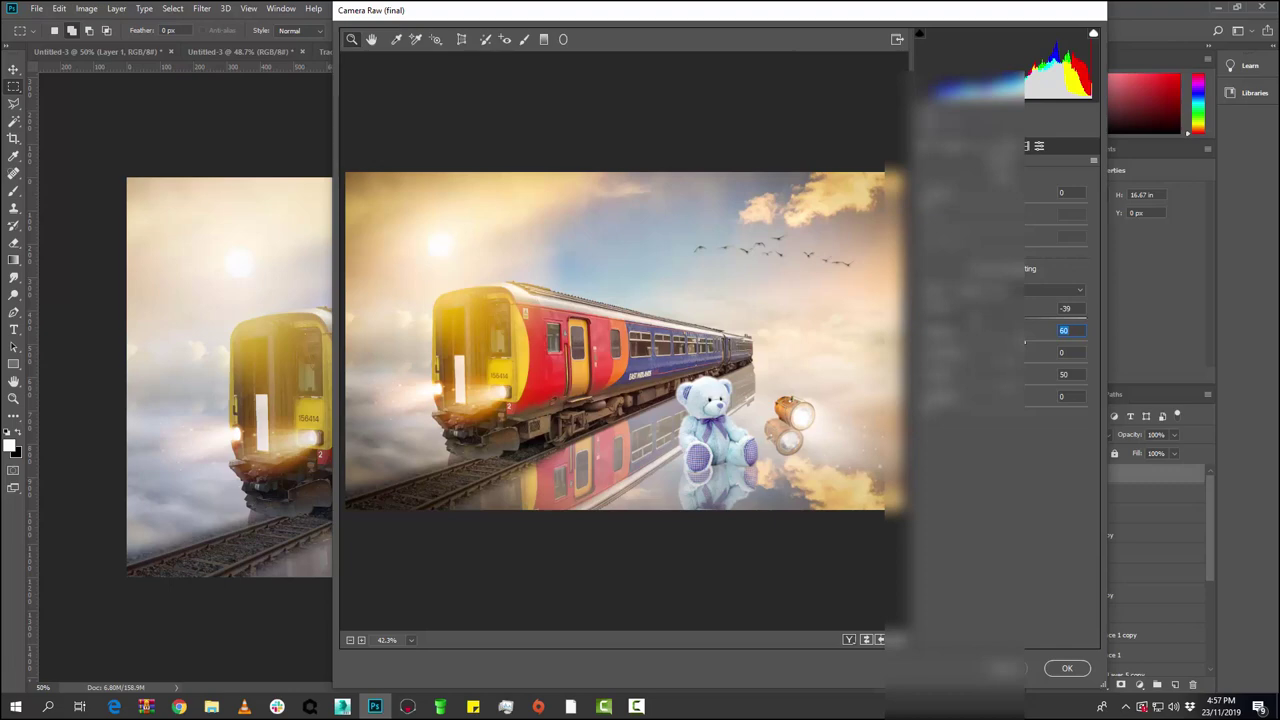
key(Tab)
key(shift+Up)
key(shift+Up)
key(Up)
key(Up)
key(Up)
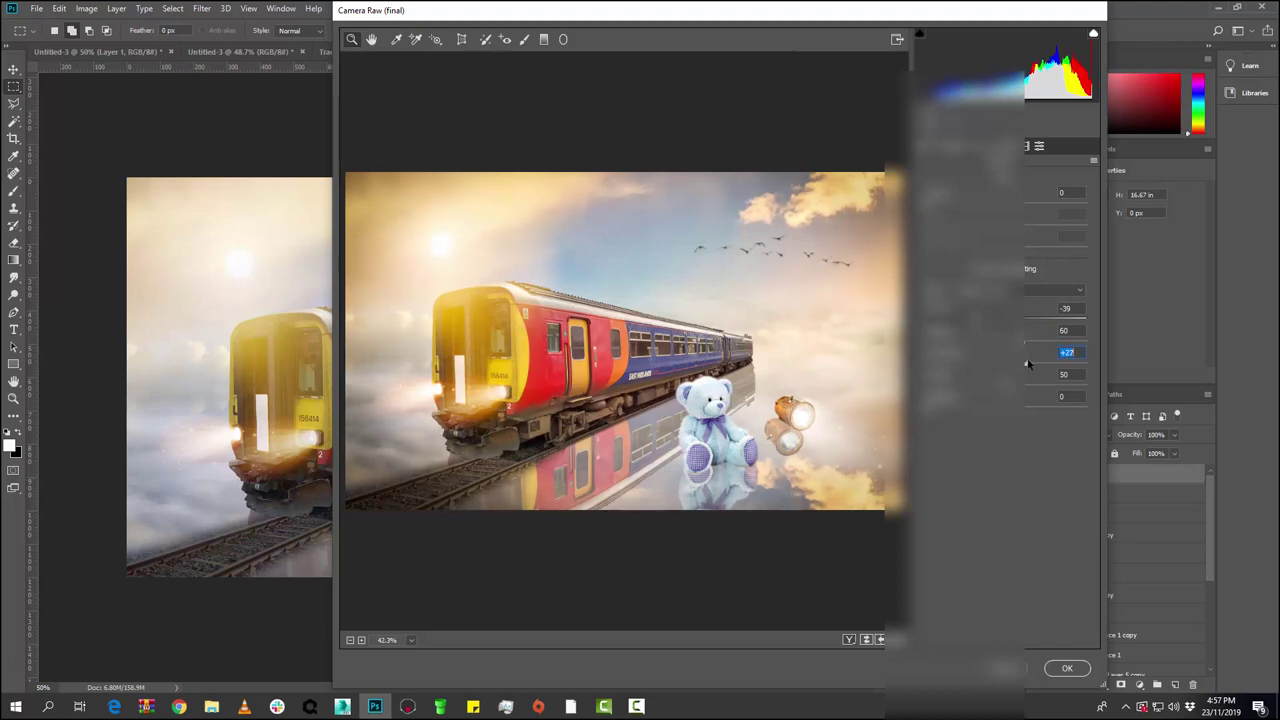
key(Up)
key(Tab)
key(Tab)
- Apply the Camera Raw grade, compare Layer 10 on and off, and fit the image in view
click(1067, 668)
click(1035, 478)
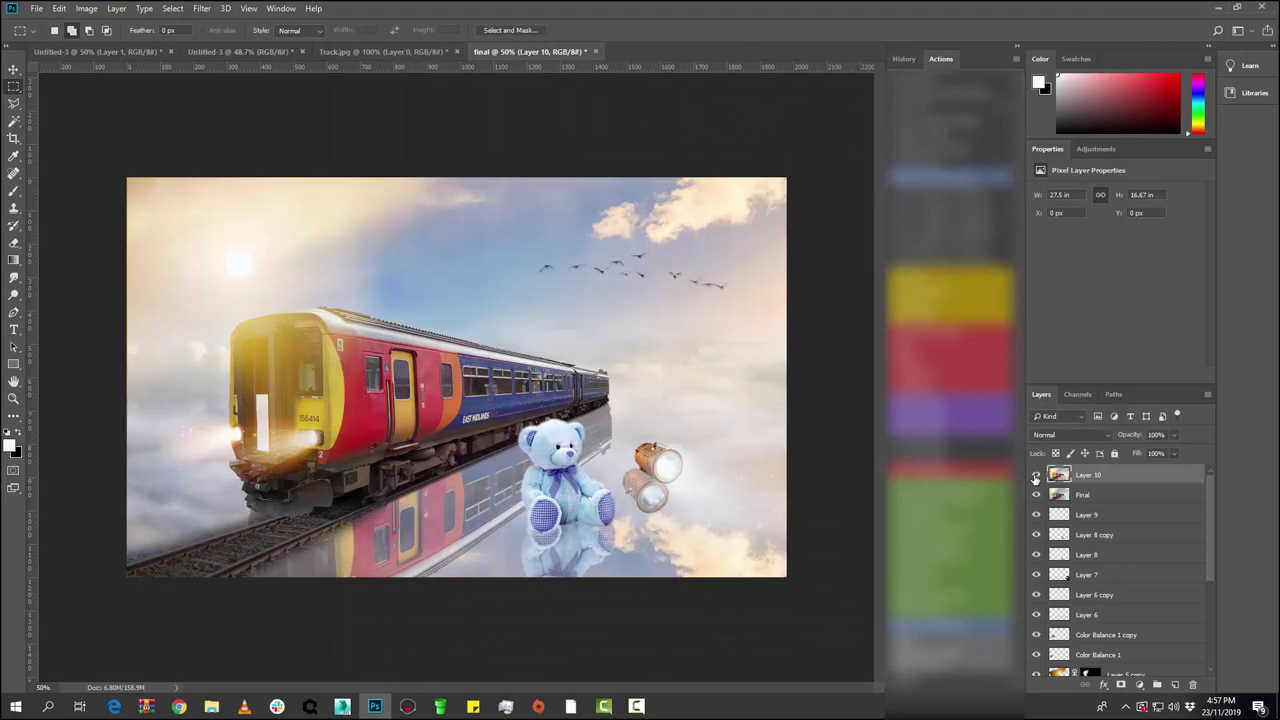
click(1035, 478)
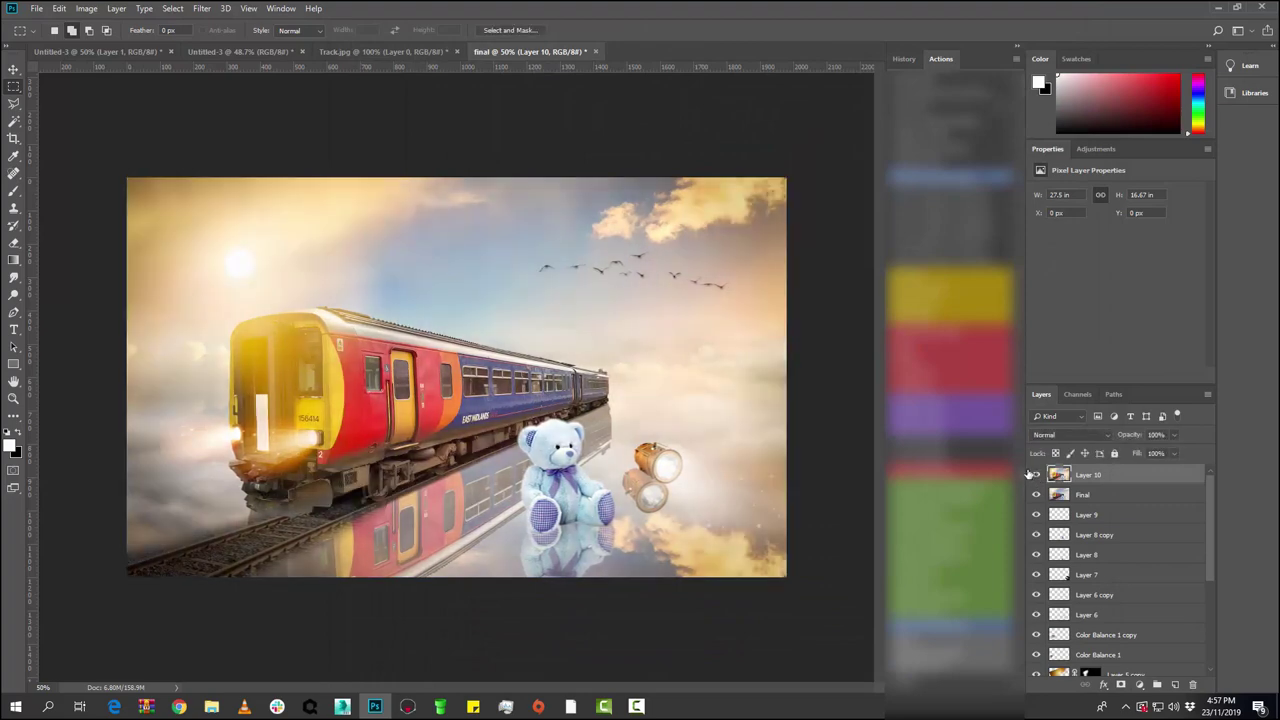
click(1035, 476)
key(ctrl+minus)
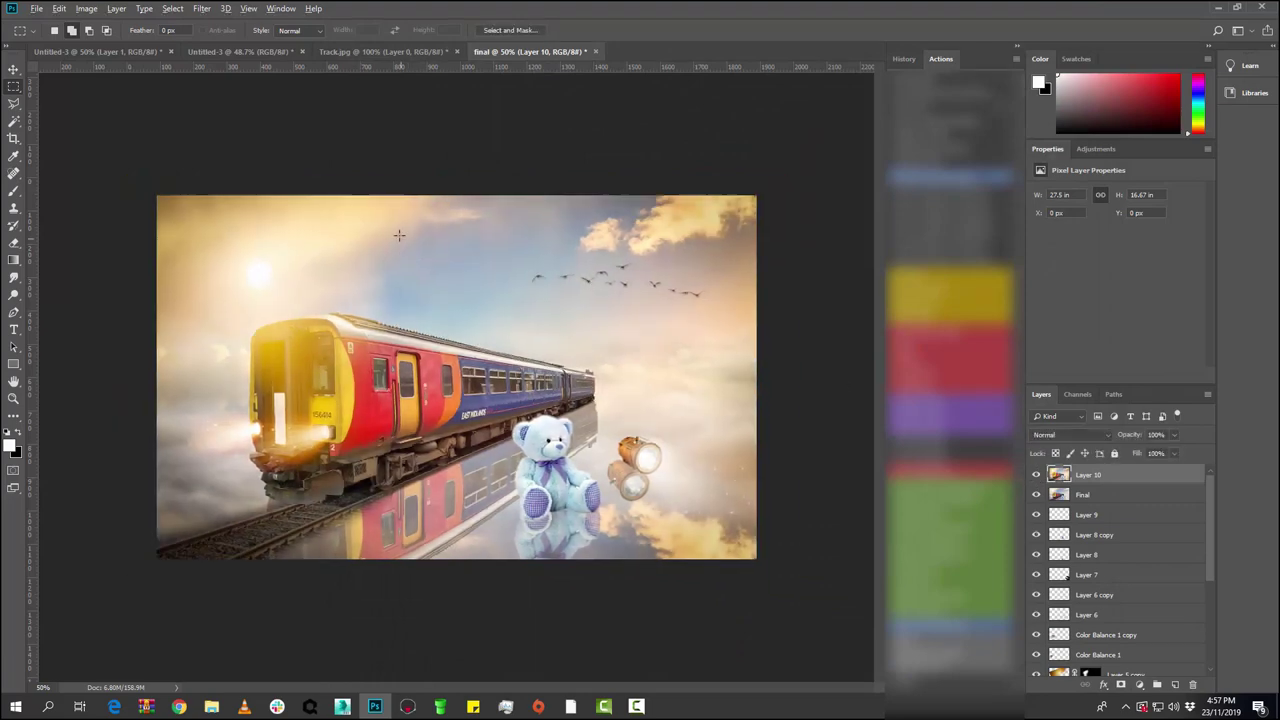
key(ctrl+0)
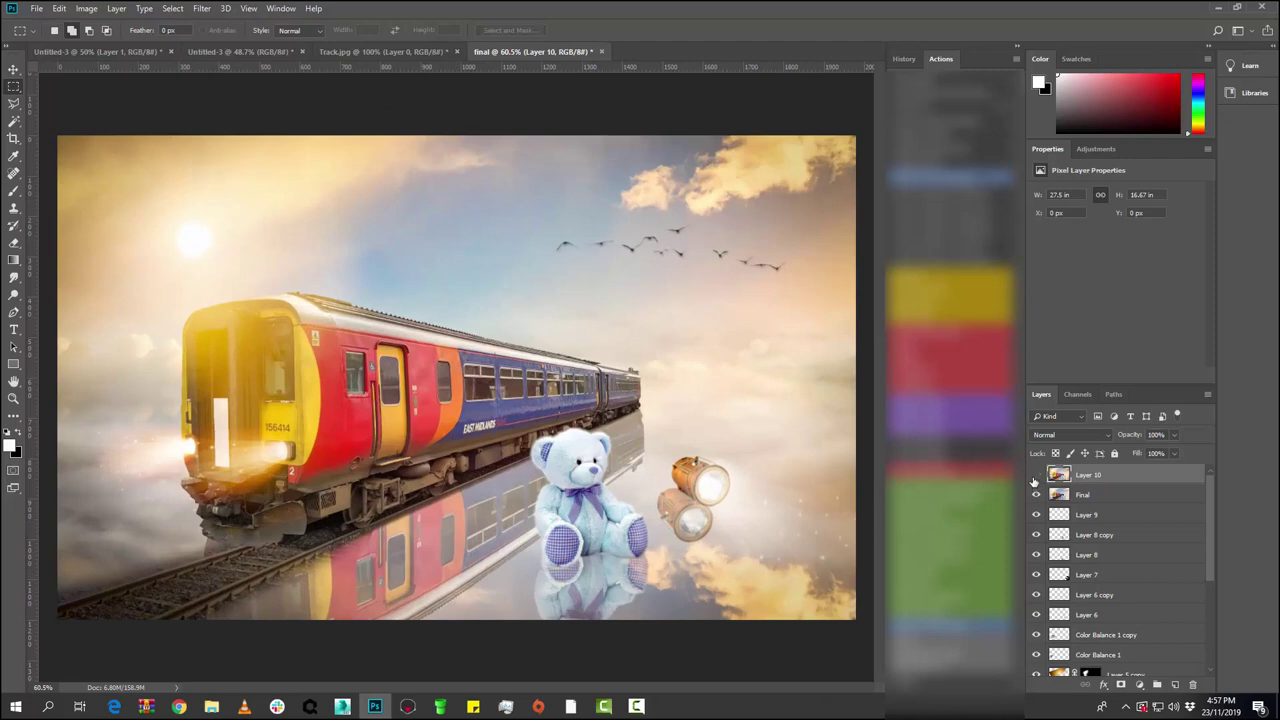
click(1035, 476)
key(ctrl+minus)
key(ctrl+0)
key(ctrl+minus)
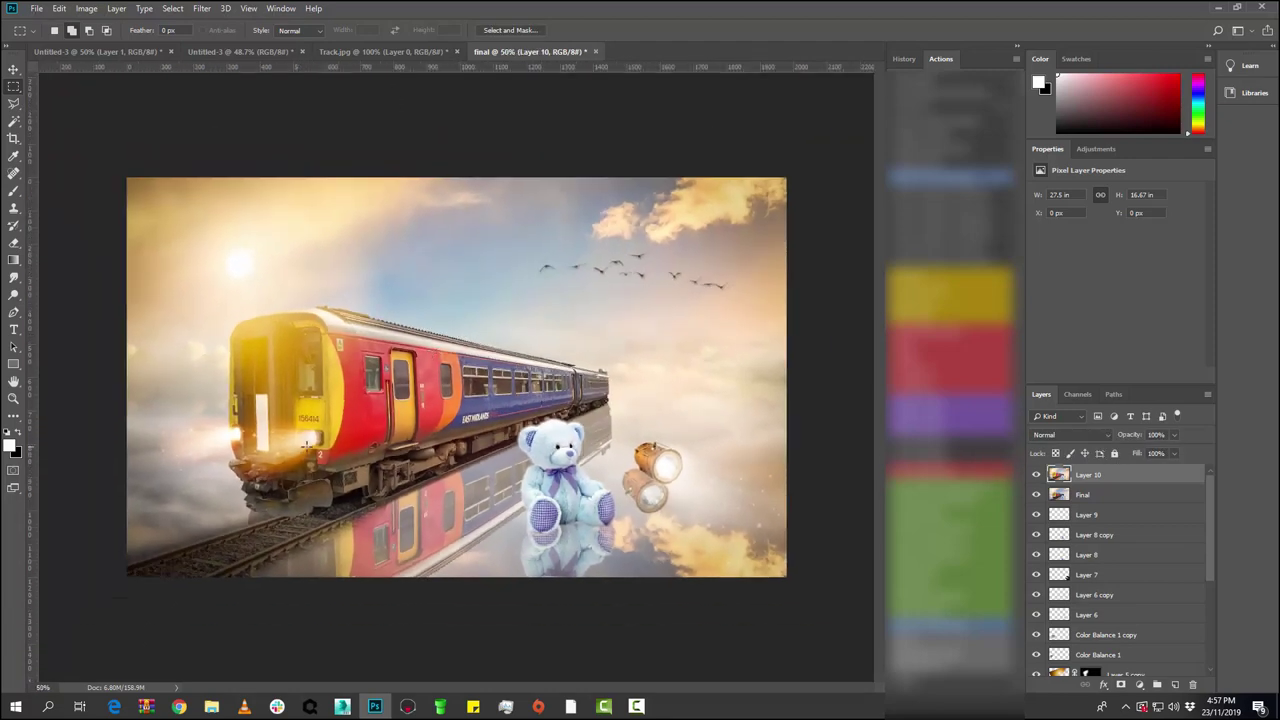
scroll(308, 445, up, 1)
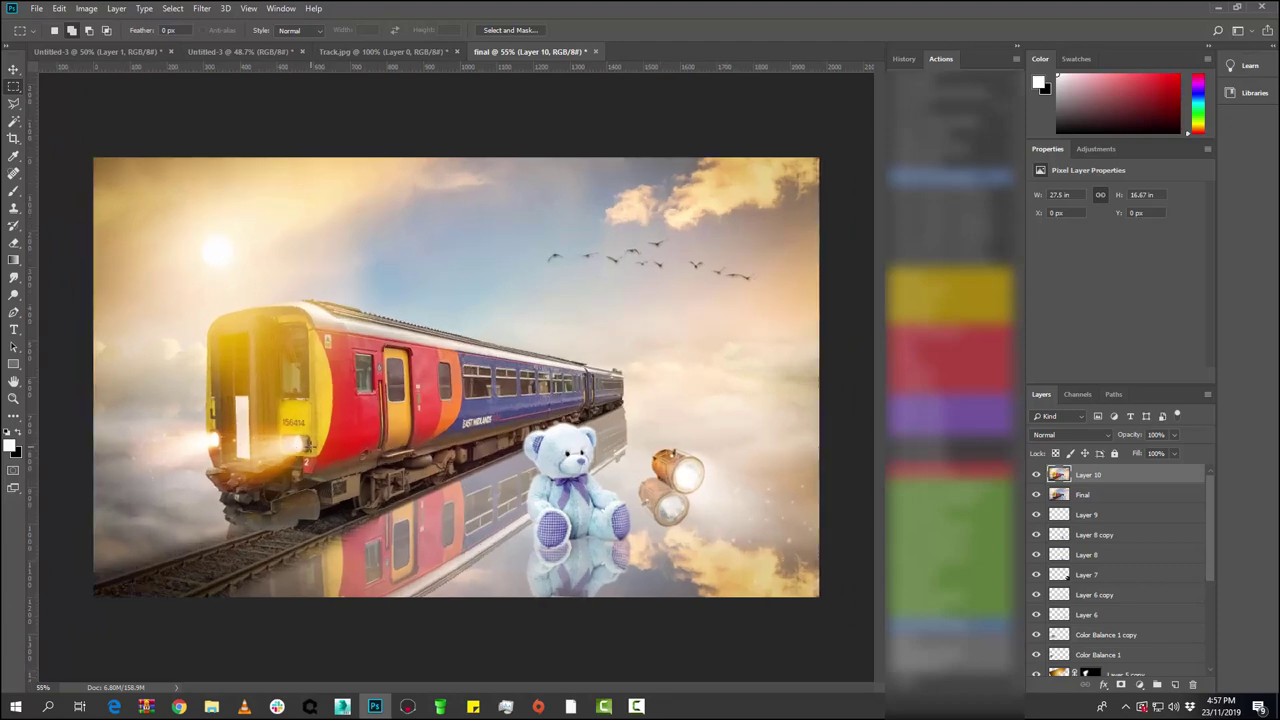